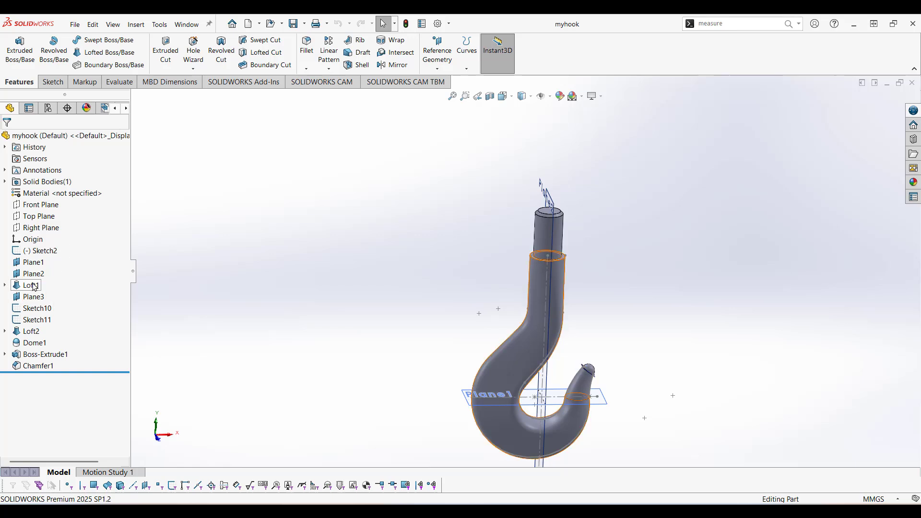
Examine the profile sketches of Loft1 on the hook, going through Sketch1, Sketch3, Sketch4 and Sketch5.
left_click(4, 286)
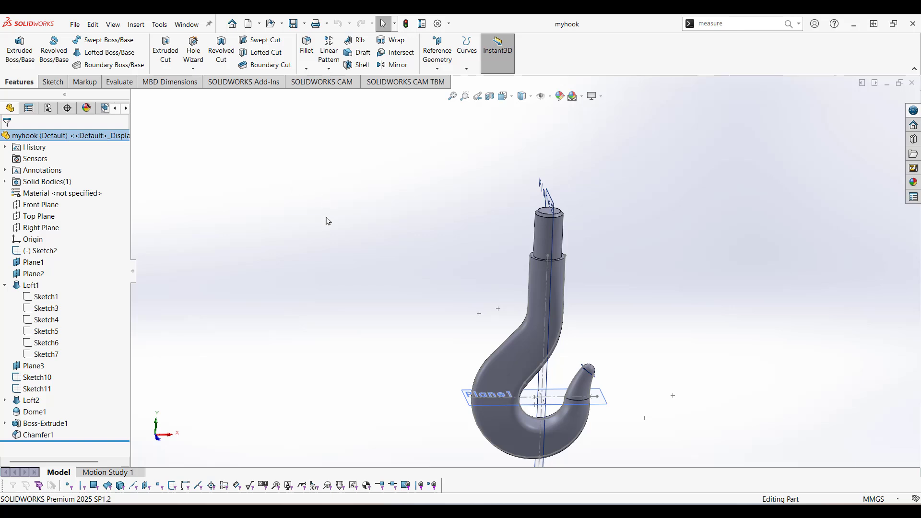
left_click(32, 285)
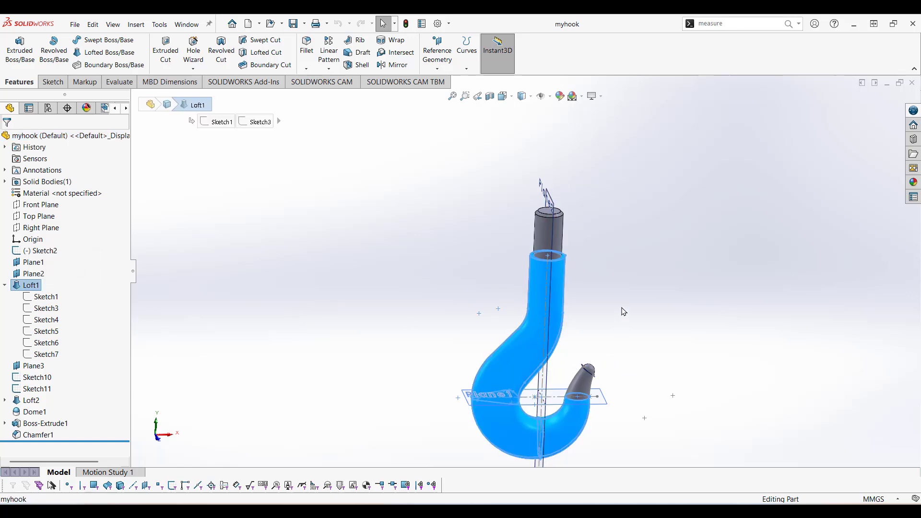
left_click(53, 298)
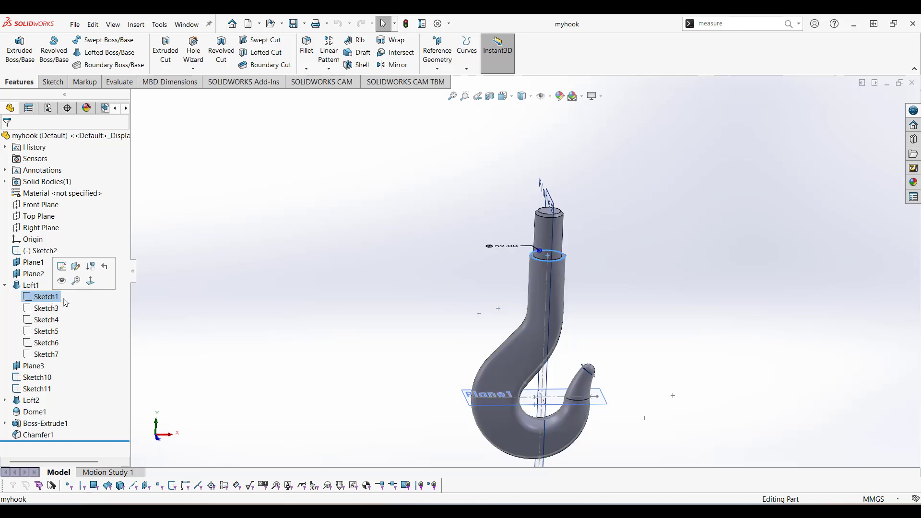
left_click(54, 309)
middle_click_drag(302, 292, 304, 295)
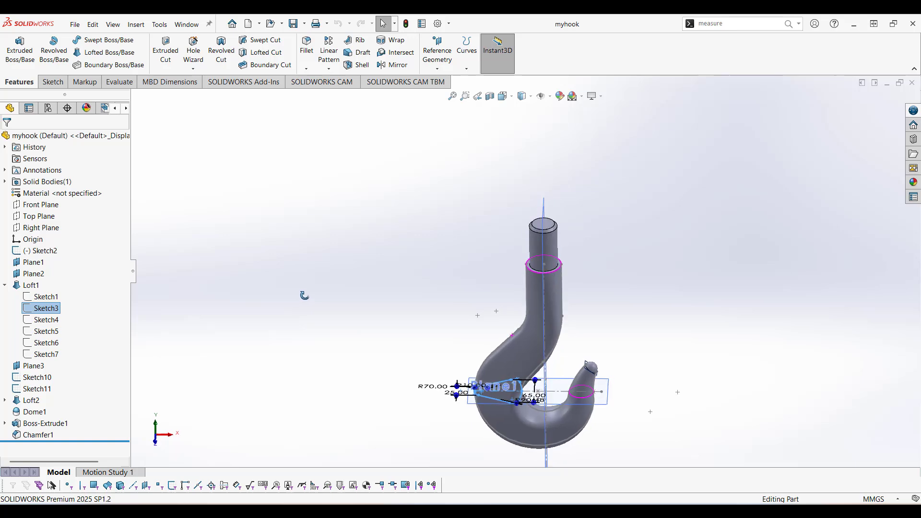
left_click(52, 320)
middle_click_drag(319, 264, 344, 239)
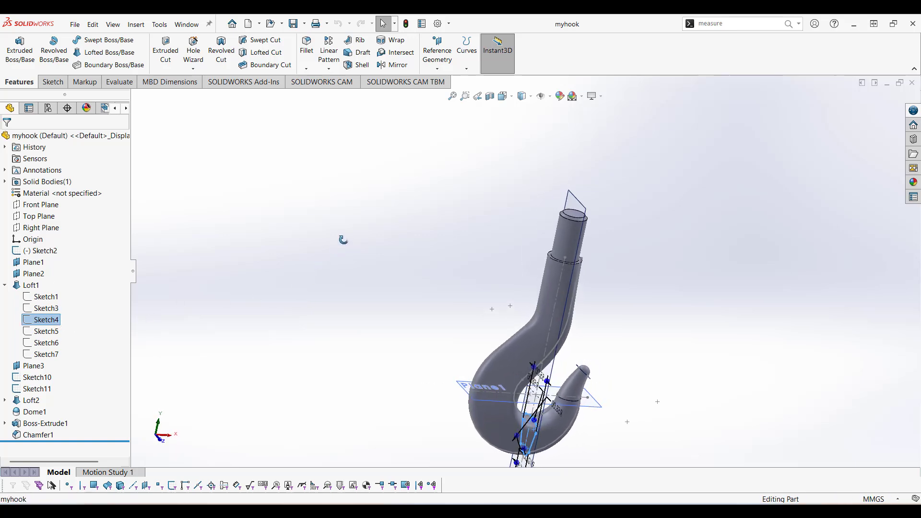
left_click(51, 332)
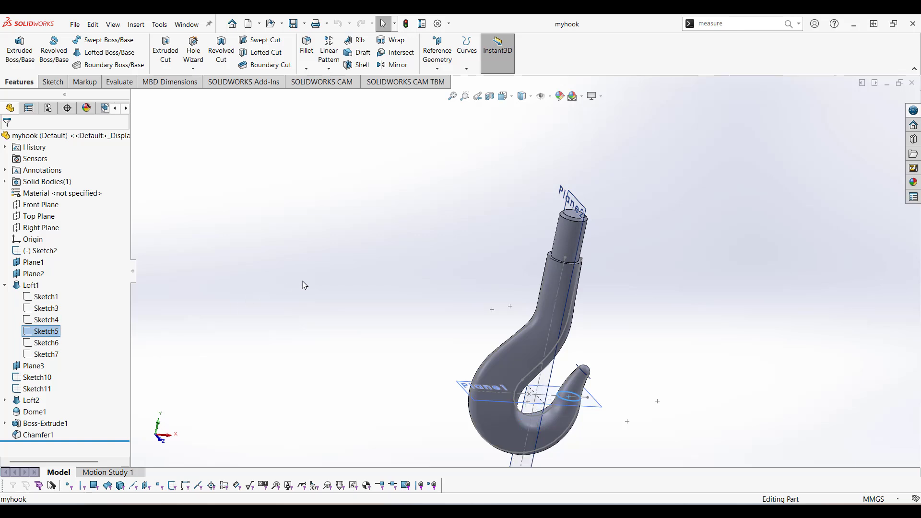
Examine the curves Sketch6 and Sketch7 that guide Loft1 along the outer and inner sides of the hook.
left_click(48, 343)
mouse_move(336, 253)
middle_mouse_down()
mouse_move(290, 243)
mouse_move(272, 258)
middle_mouse_up()
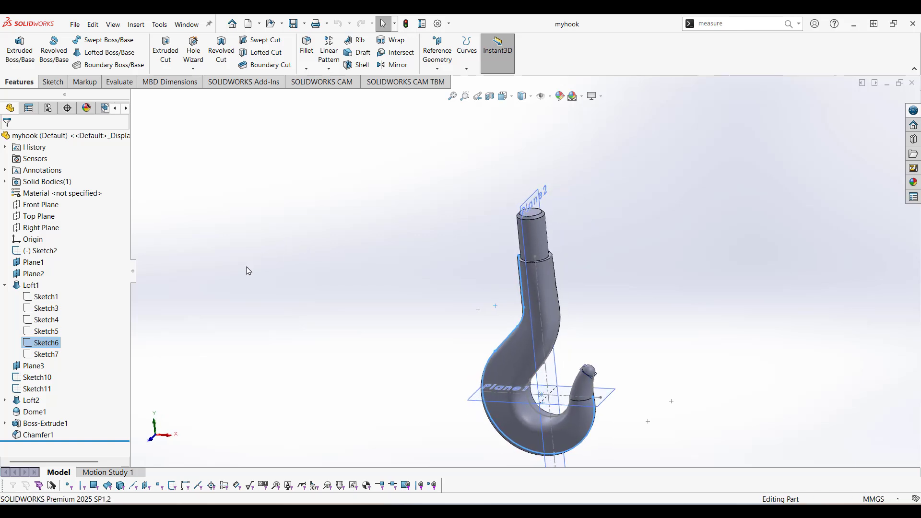
left_click(52, 354)
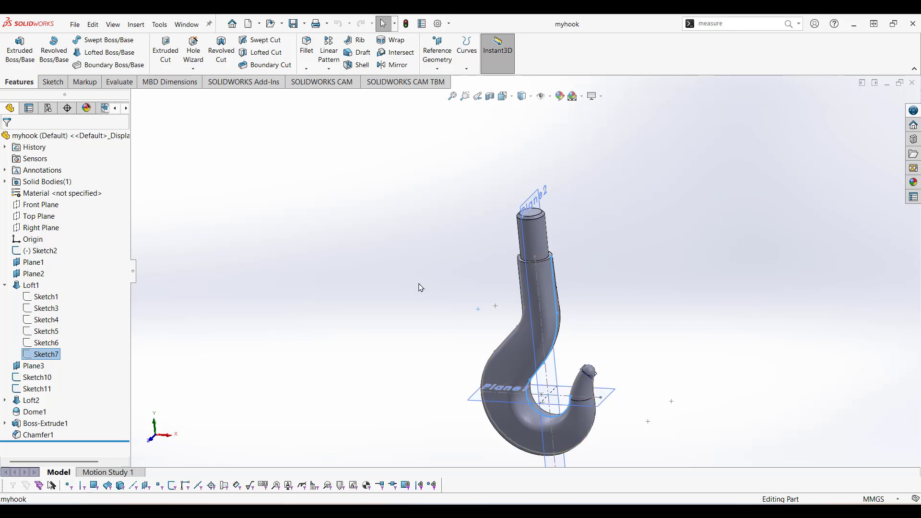
scroll(420, 287, "up", 1)
middle_click_drag(411, 292, 457, 257)
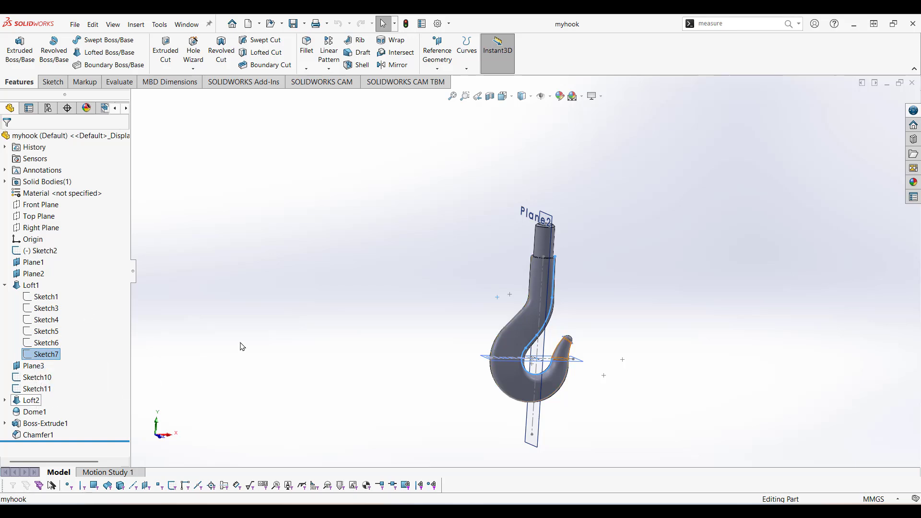
Examine Loft2 at the hook's tapered tip together with its sketches Sketch12, Sketch9 and Sketch8.
scroll(572, 360, "down", 5)
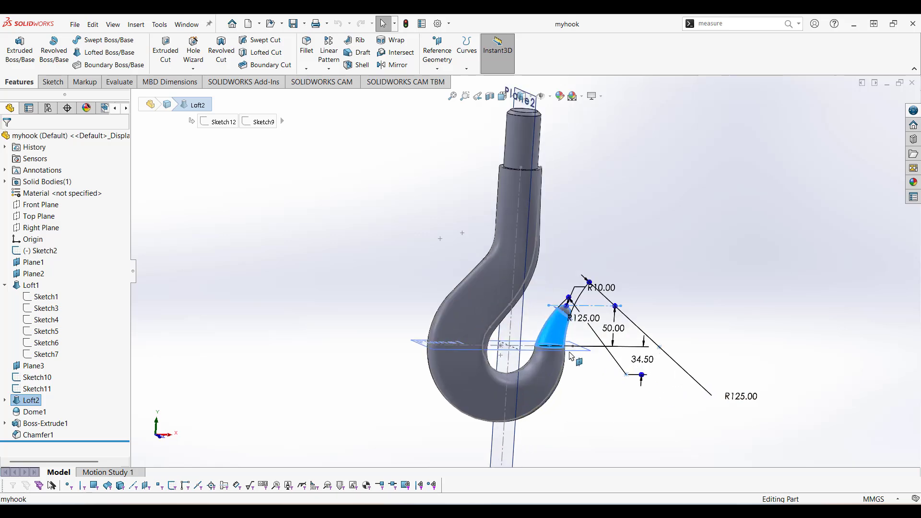
scroll(576, 379, "down", 4)
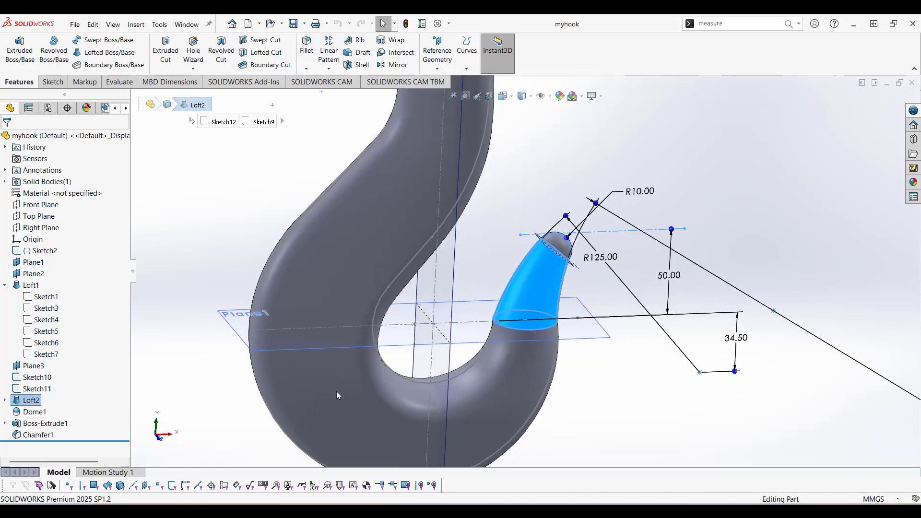
left_click(5, 400)
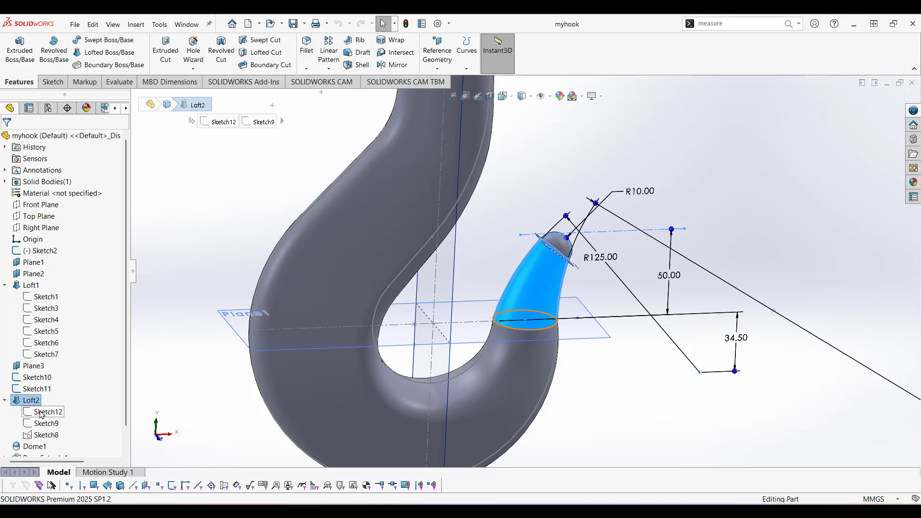
left_click(42, 412)
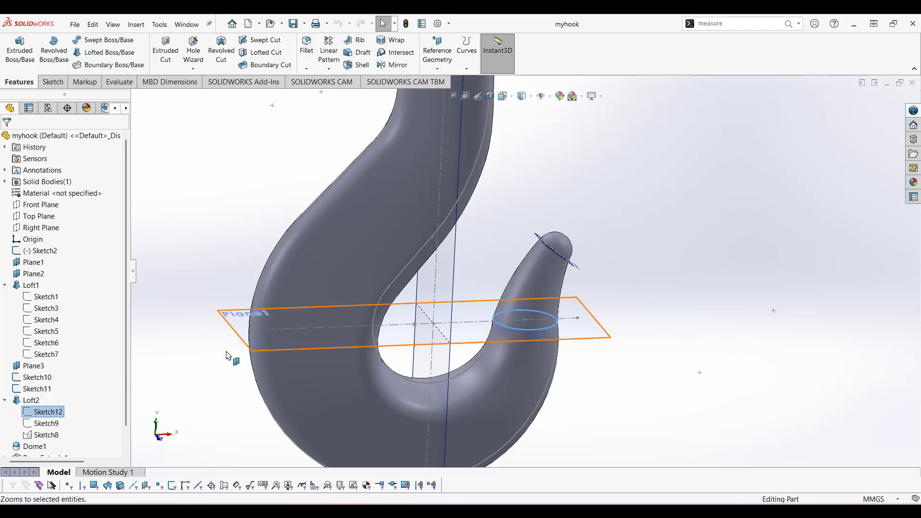
left_click(50, 424)
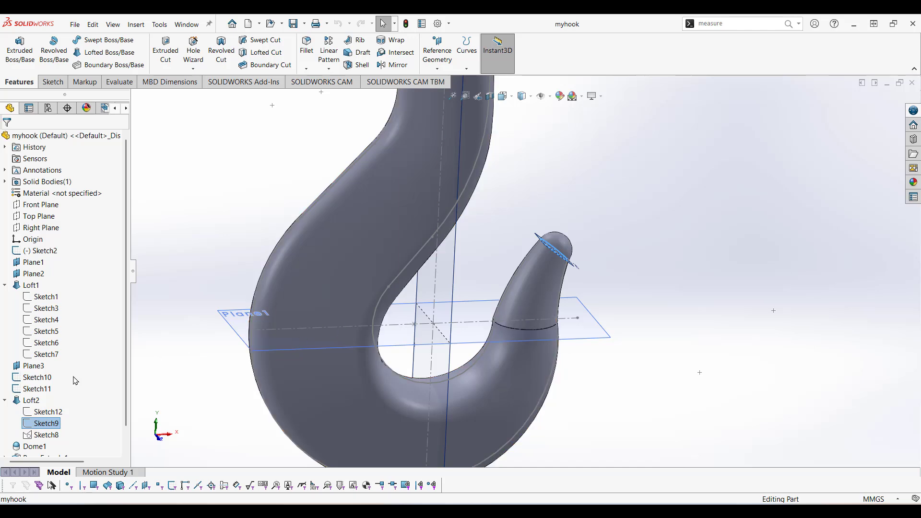
left_click(57, 434)
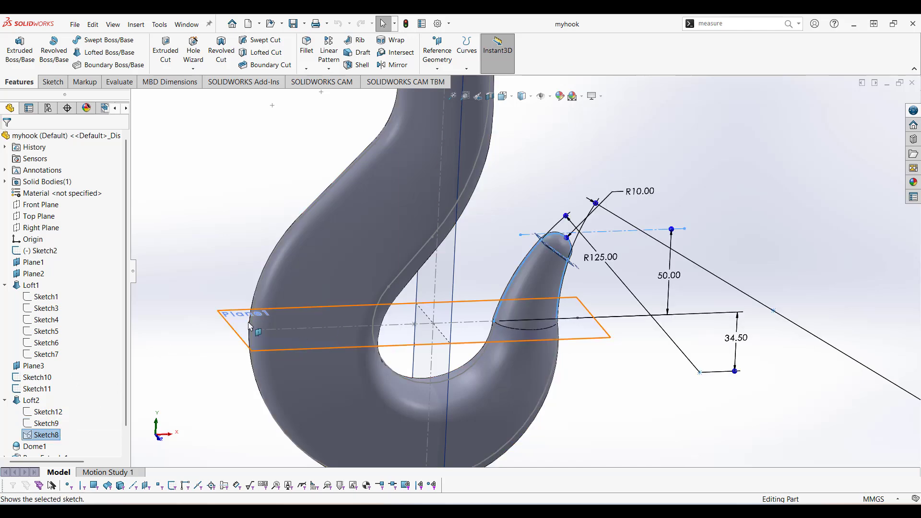
scroll(249, 323, "up", 3)
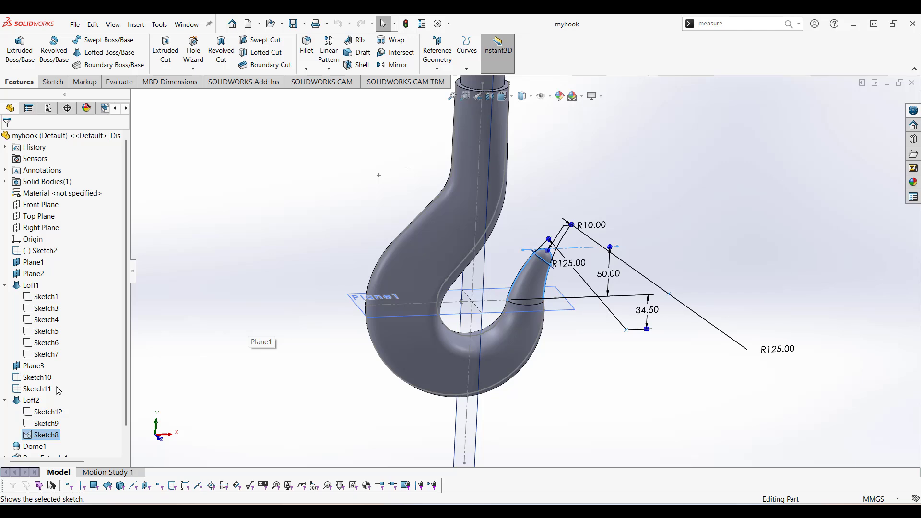
Inspect the Dome1 feature that rounds off the end of the hook's tip.
scroll(60, 391, "down", 1)
left_click(27, 424)
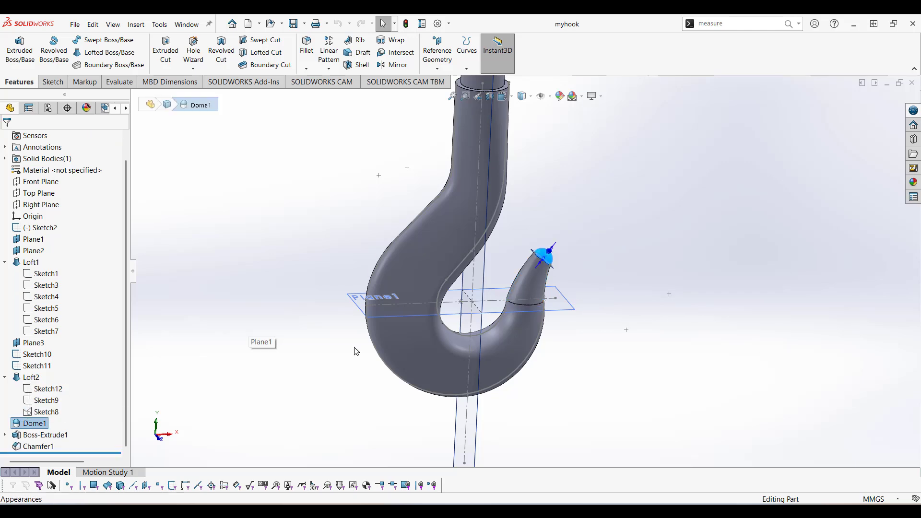
scroll(548, 264, "down", 3)
scroll(549, 264, "down", 1)
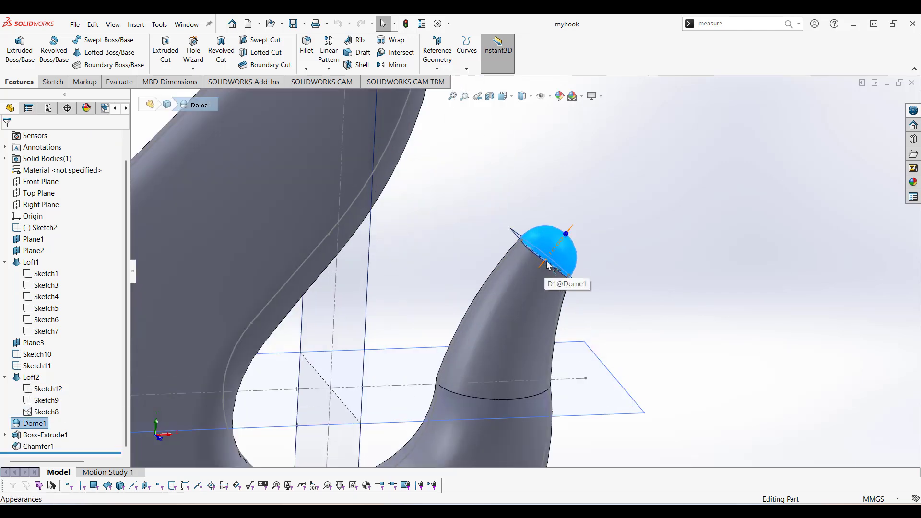
scroll(341, 272, "up", 4)
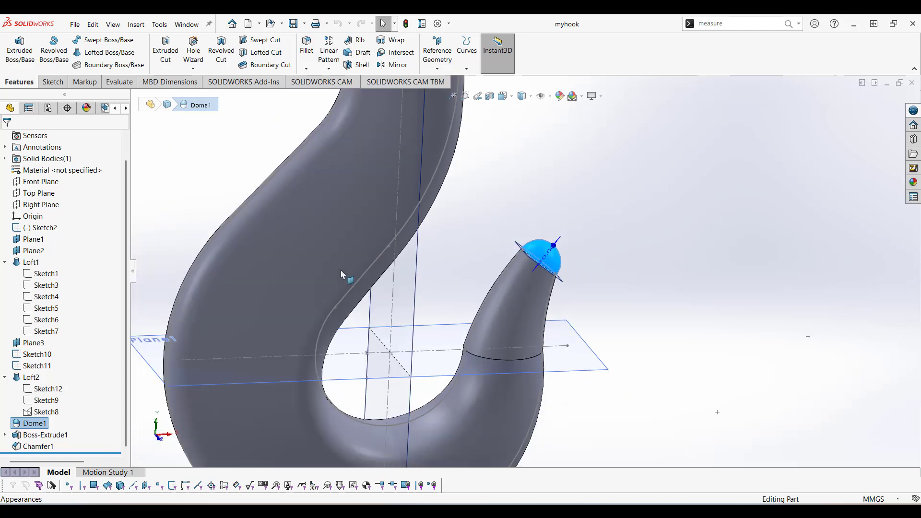
scroll(241, 292, "up", 4)
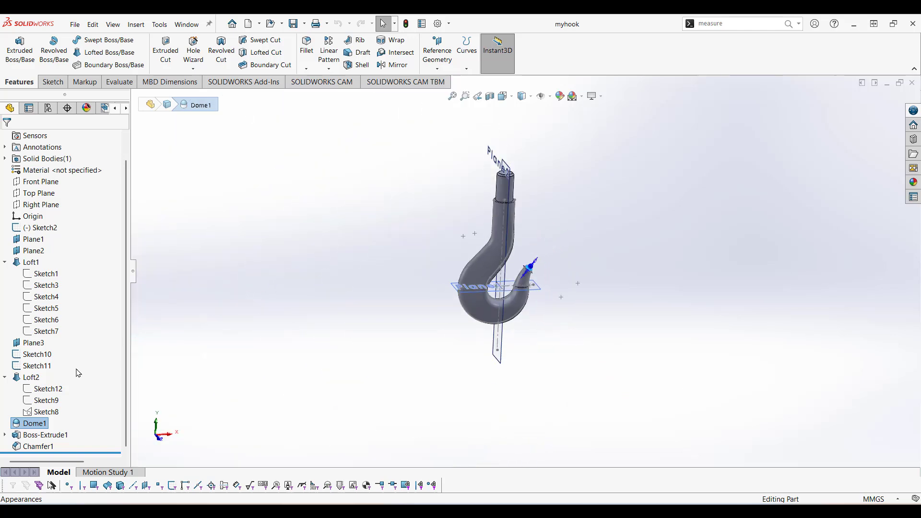
Inspect the Boss-Extrude1 feature that forms the narrower cylinder on top of the hook's shank.
left_click(48, 435)
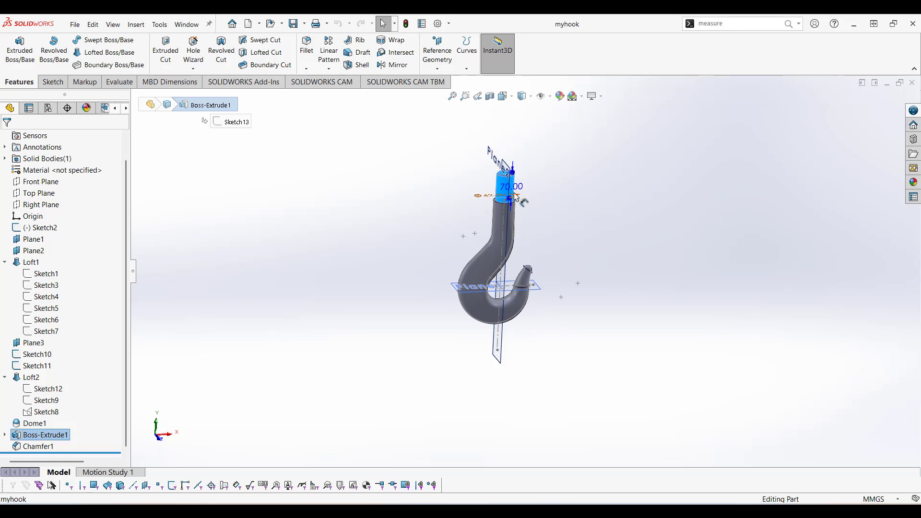
scroll(517, 224, "down", 5)
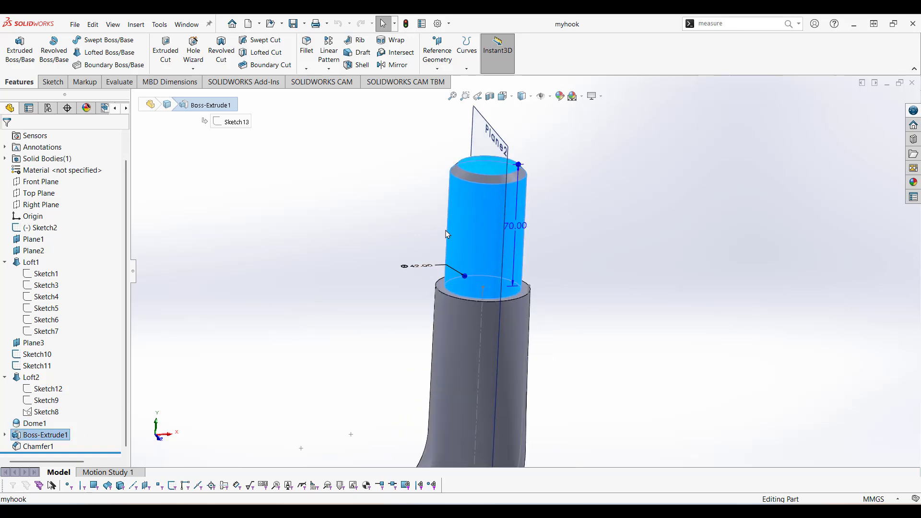
scroll(445, 230, "up", 3)
scroll(379, 276, "up", 4)
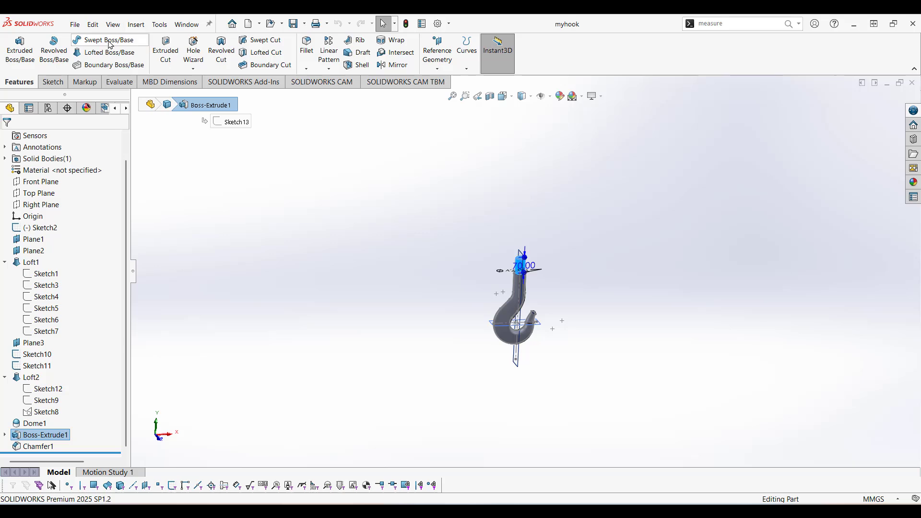
Create a new blank part document.
left_click(77, 27)
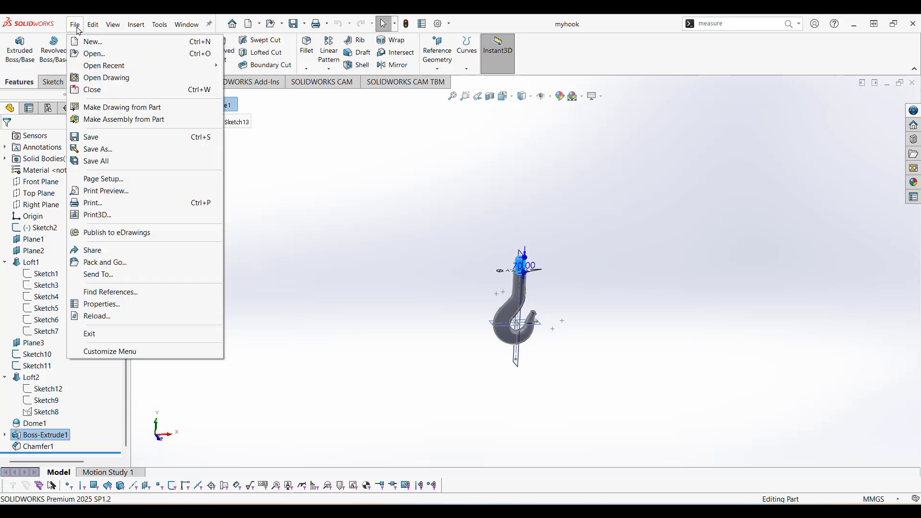
left_click(321, 188)
key("ctrl+n")
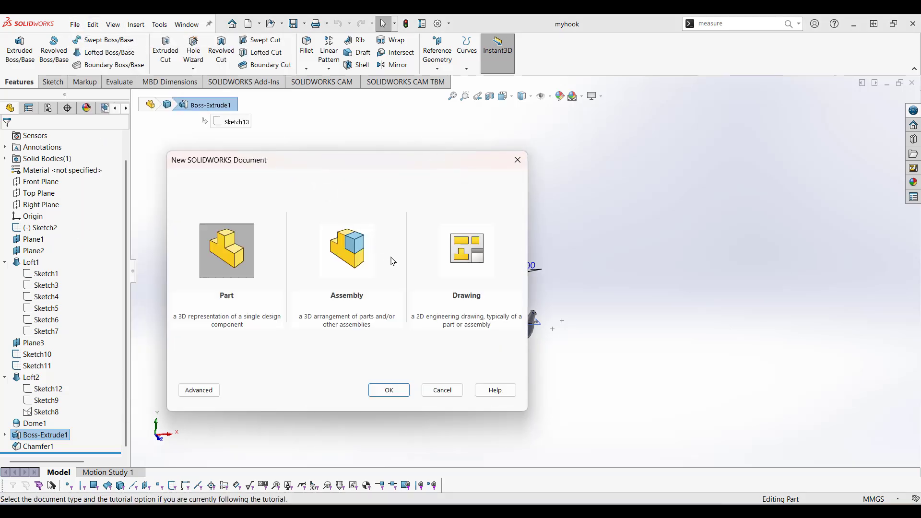
left_click(389, 390)
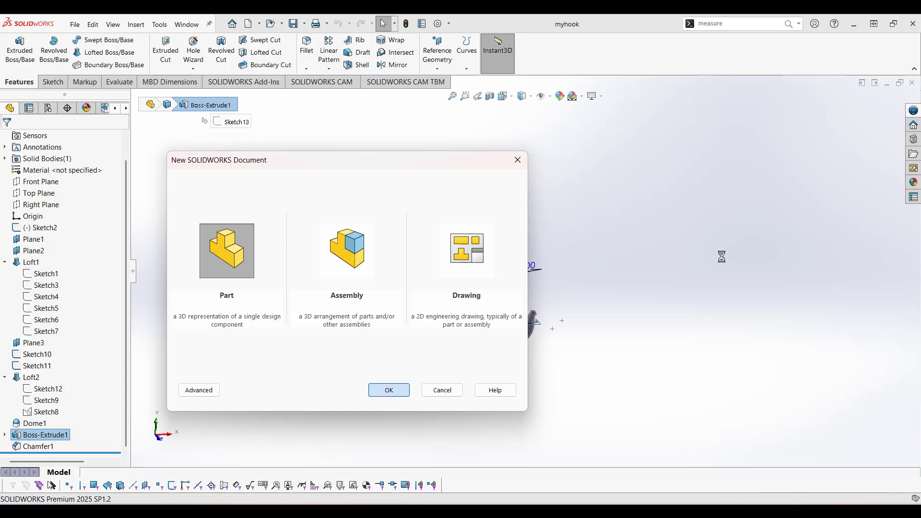
Examine the hook's dimensioned reference drawing in the Snipping Tool window, then move it off the modelling area.
mouse_move(920, 151)
left_mouse_down()
mouse_move(294, 64)
mouse_move(443, 89)
left_mouse_up()
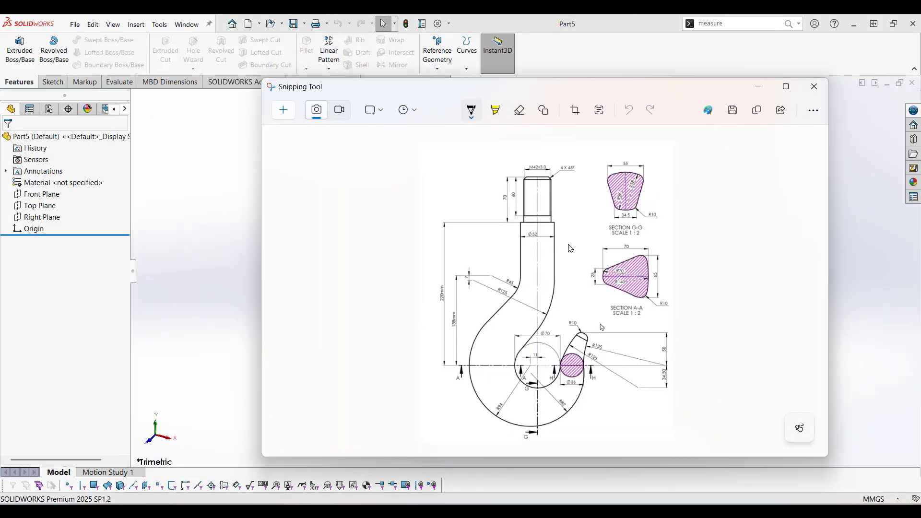
scroll(570, 248, "up", 1)
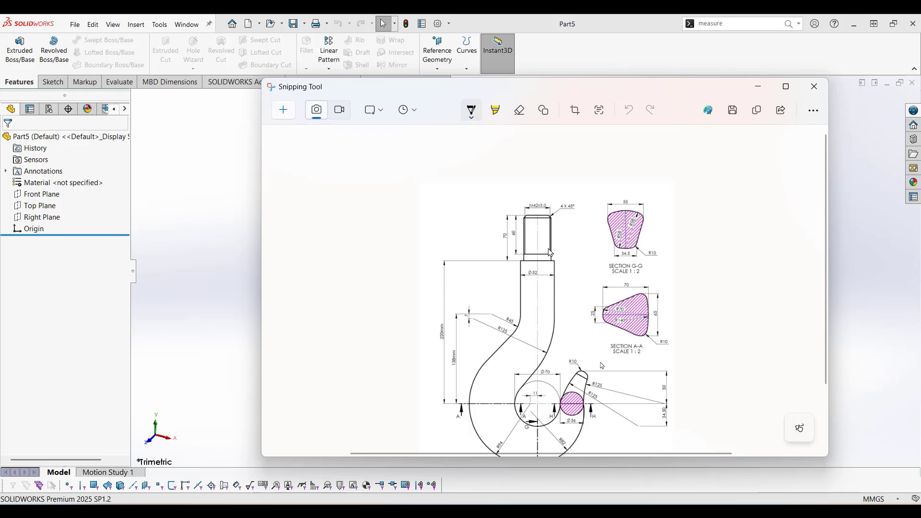
scroll(551, 253, "down", 1)
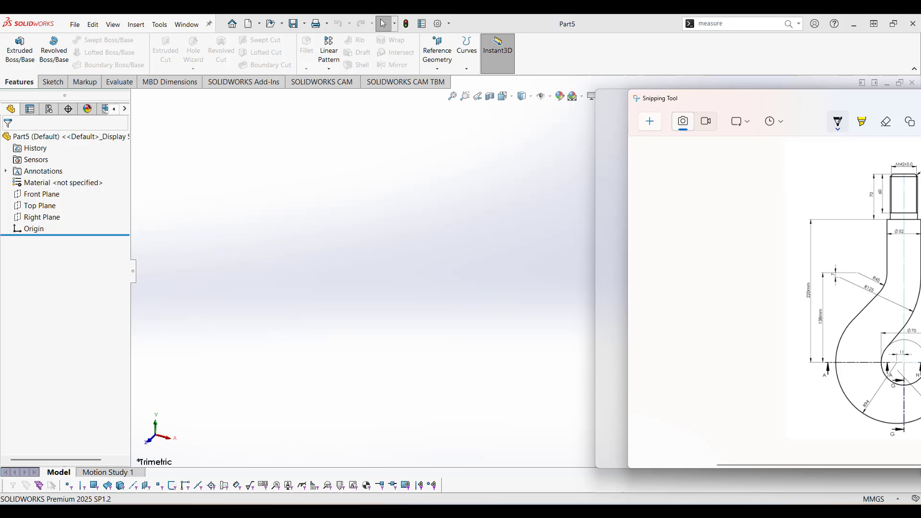
left_click_drag(541, 89, 920, 91)
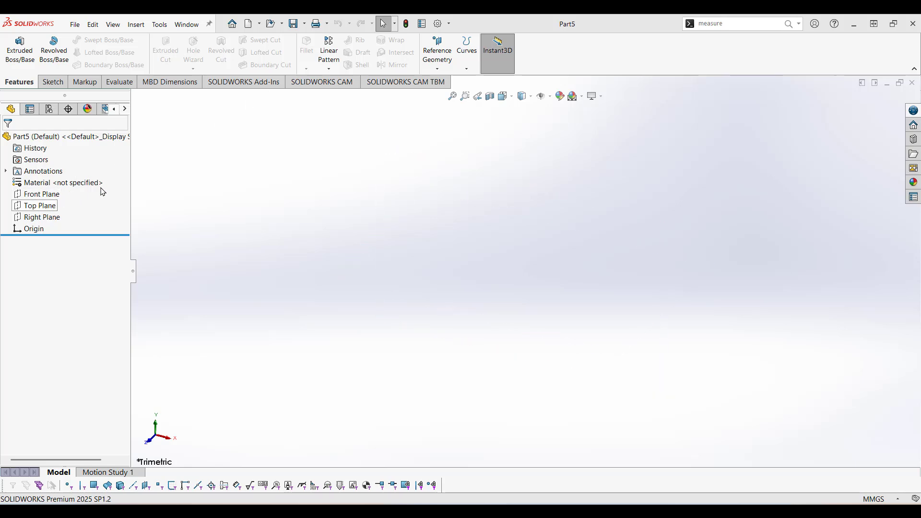
Paste the copied hook drawing image into the new part's modelling area as a visual reference.
left_click(93, 25)
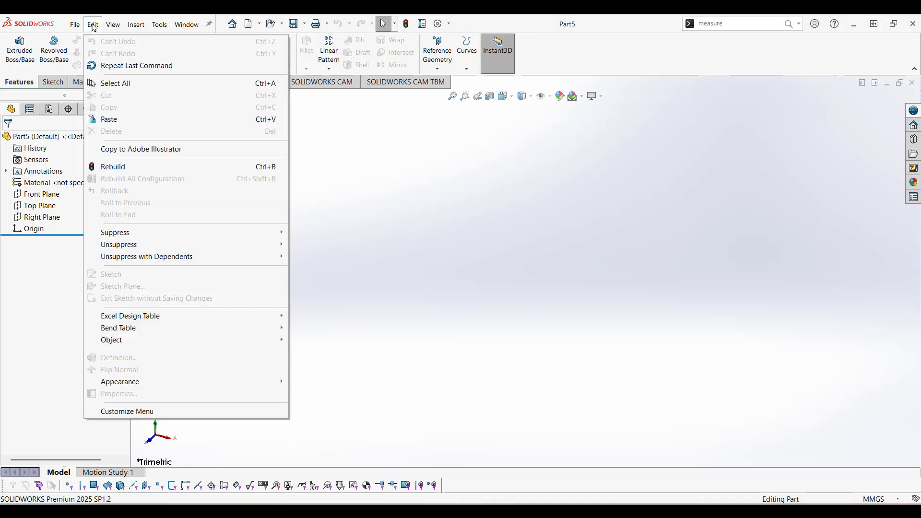
left_click(109, 119)
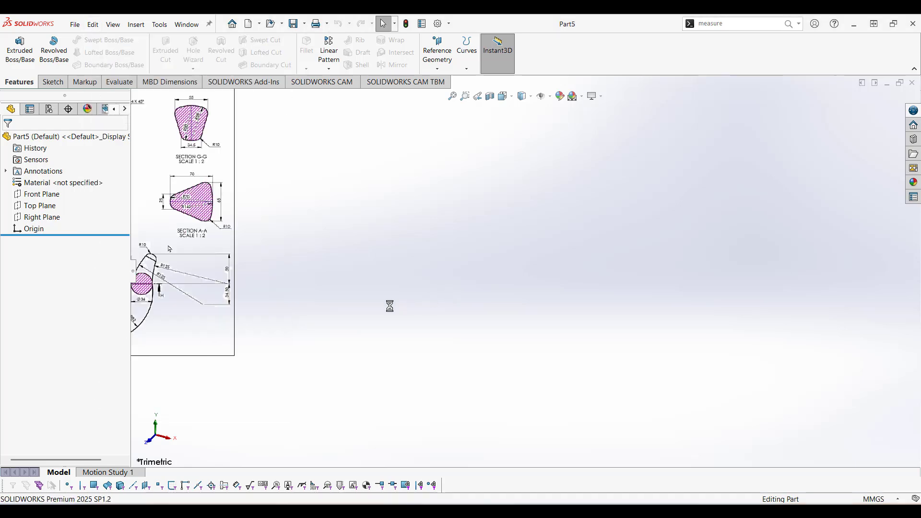
scroll(308, 285, "up", 4)
scroll(309, 255, "down", 2)
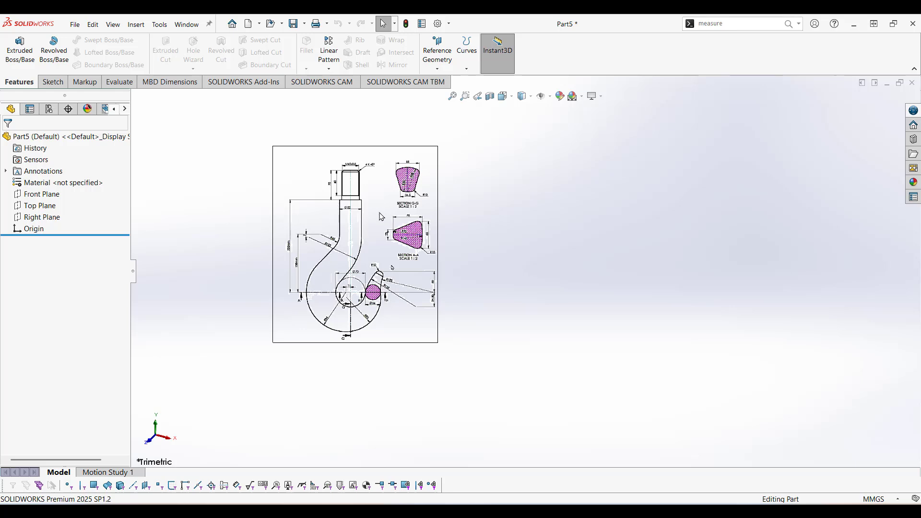
scroll(371, 224, "down", 2)
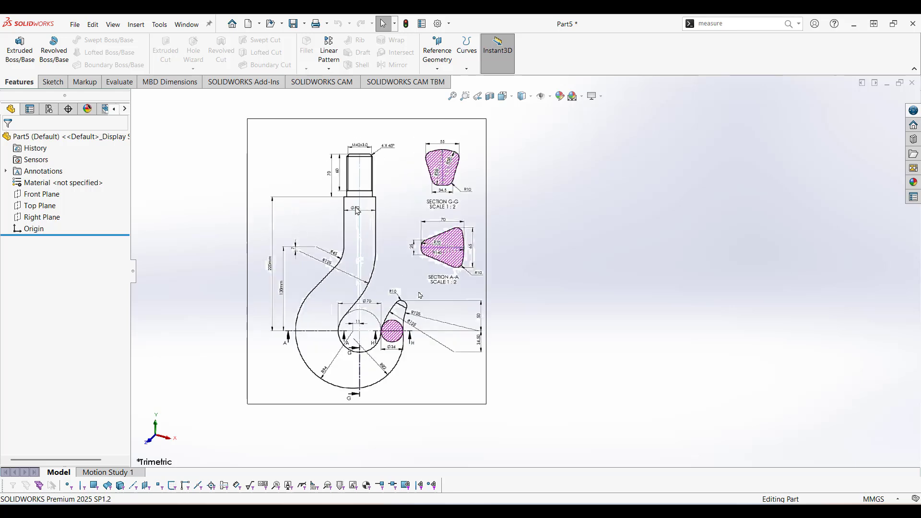
Switch to the finished myhook document and examine the shank, the curved hook body and the tip.
left_click(187, 25)
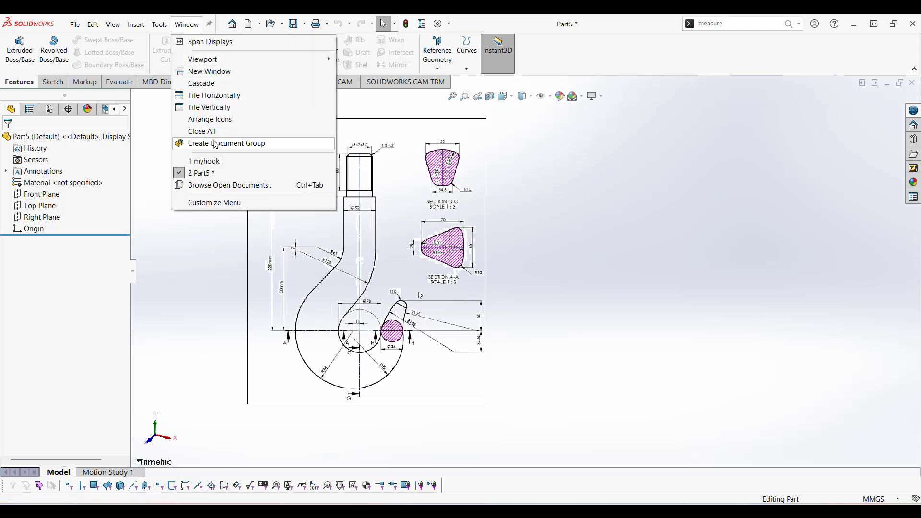
left_click(216, 162)
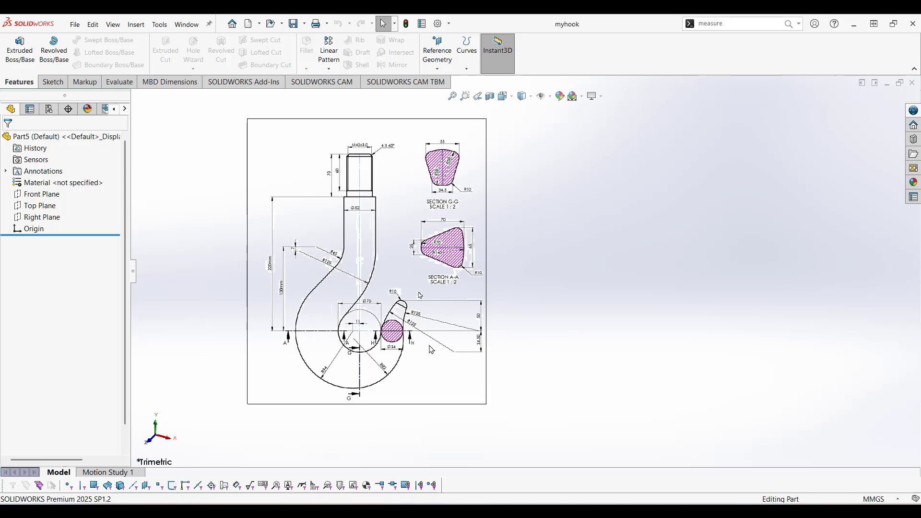
scroll(537, 271, "down", 3)
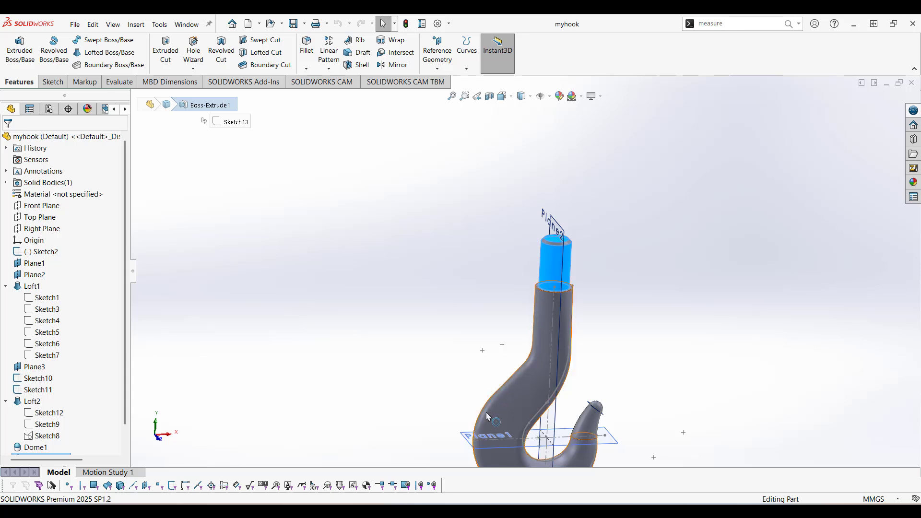
scroll(484, 407, "up", 2)
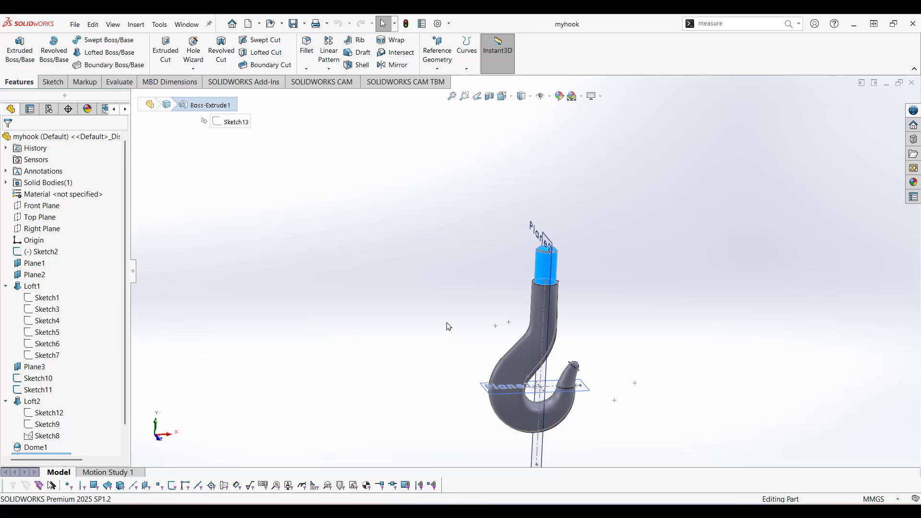
scroll(516, 310, "down", 4)
scroll(503, 321, "up", 2)
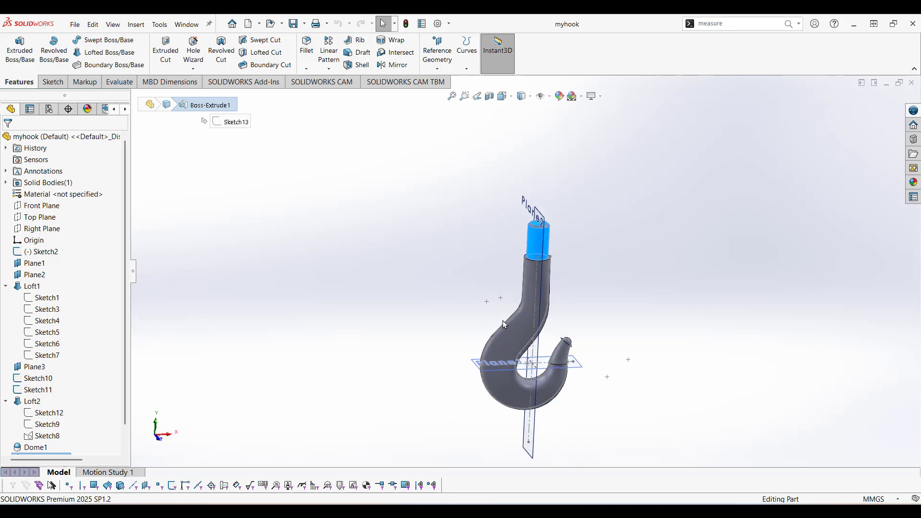
scroll(503, 320, "down", 4)
scroll(503, 321, "down", 2)
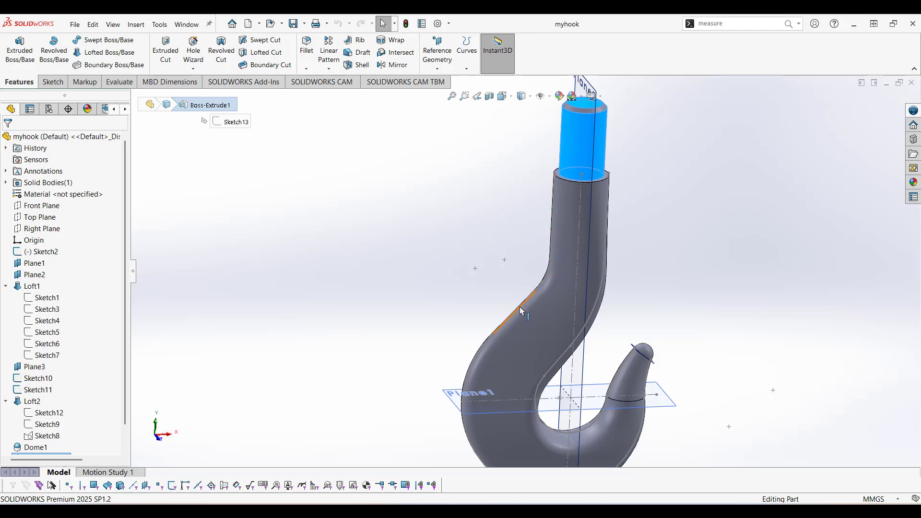
scroll(480, 361, "up", 2)
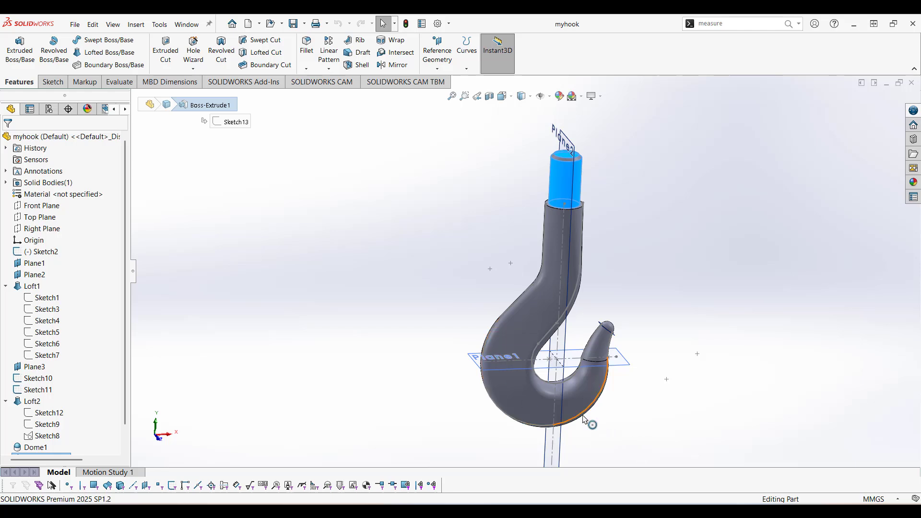
scroll(595, 255, "down", 3)
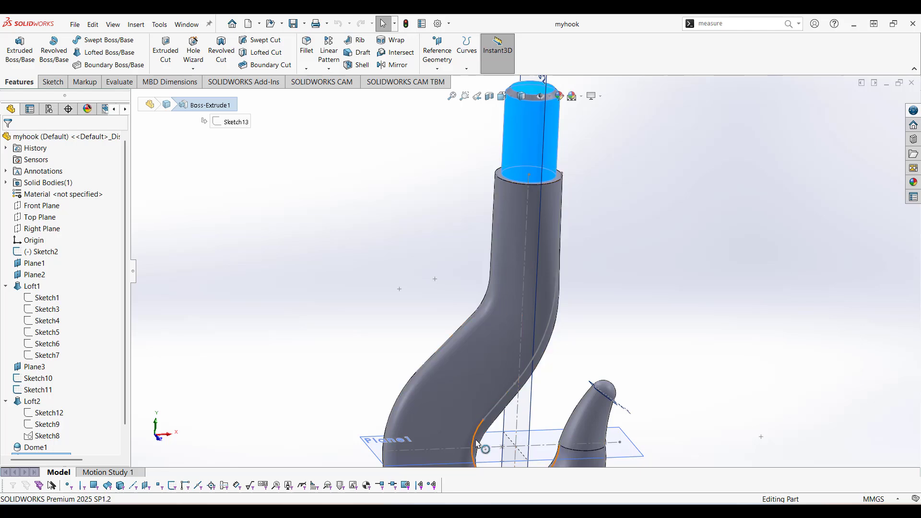
Return to Part5 and, on the Top Plane, sketch a circle of about 24 mm radius centred on the origin.
left_click(187, 24)
left_click(212, 177)
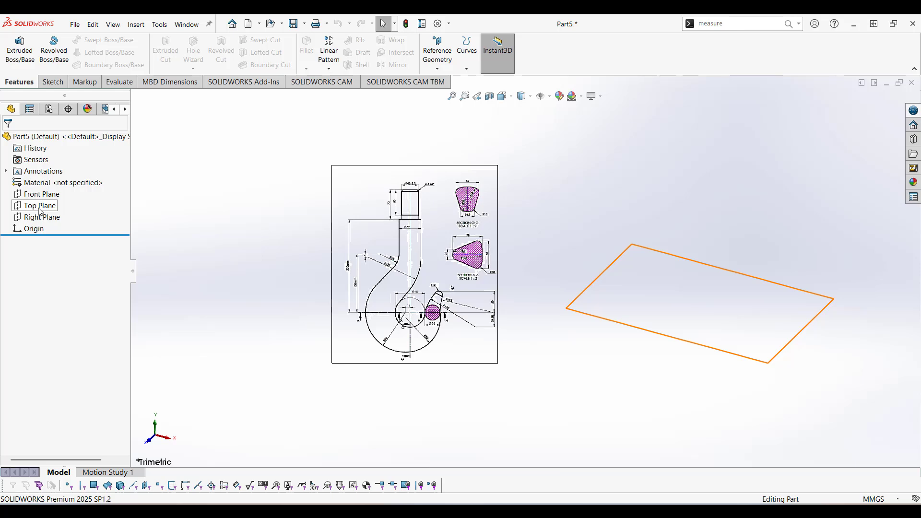
right_click(40, 212)
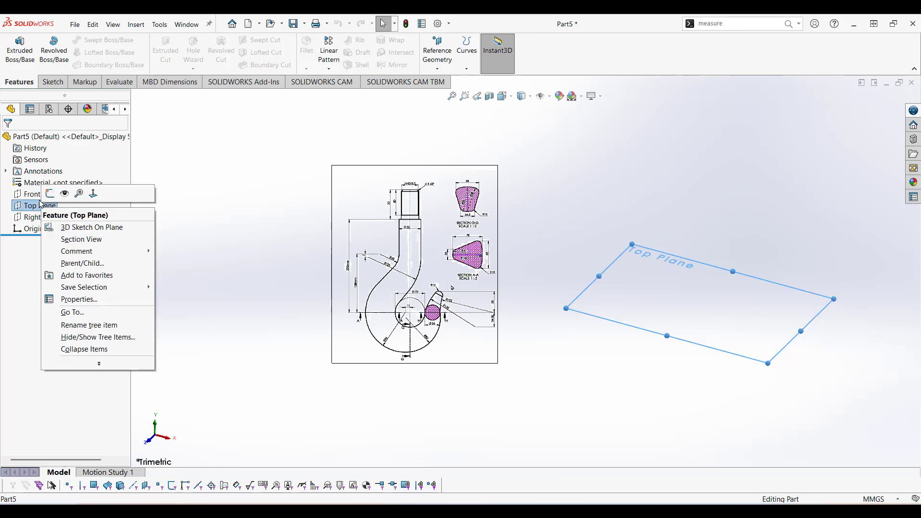
left_click(51, 192)
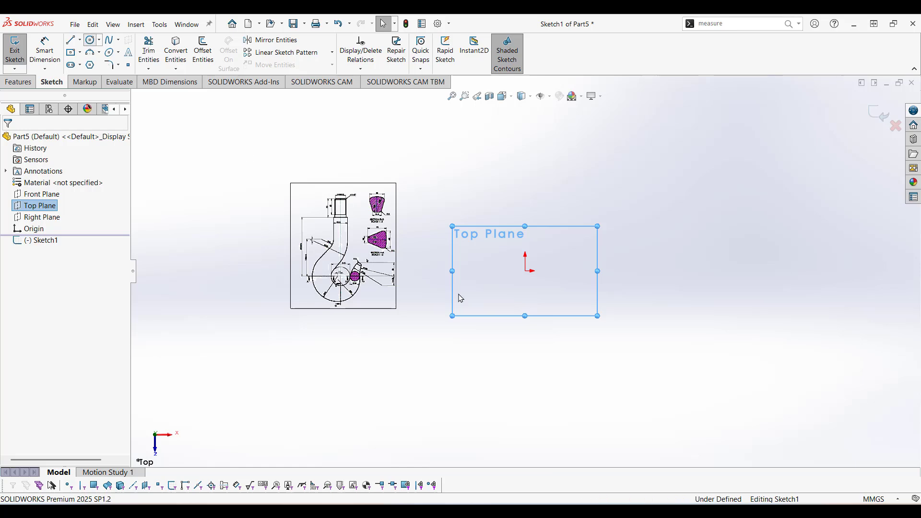
left_click(525, 271)
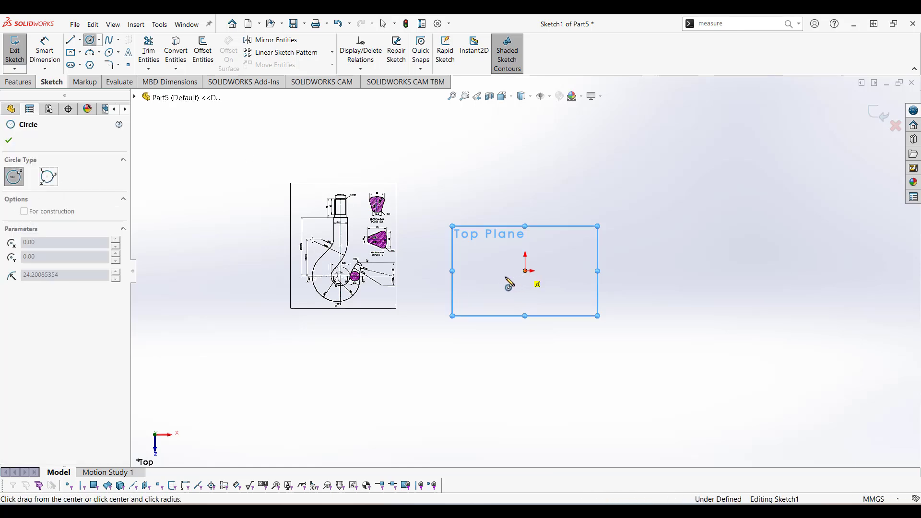
left_click(508, 280)
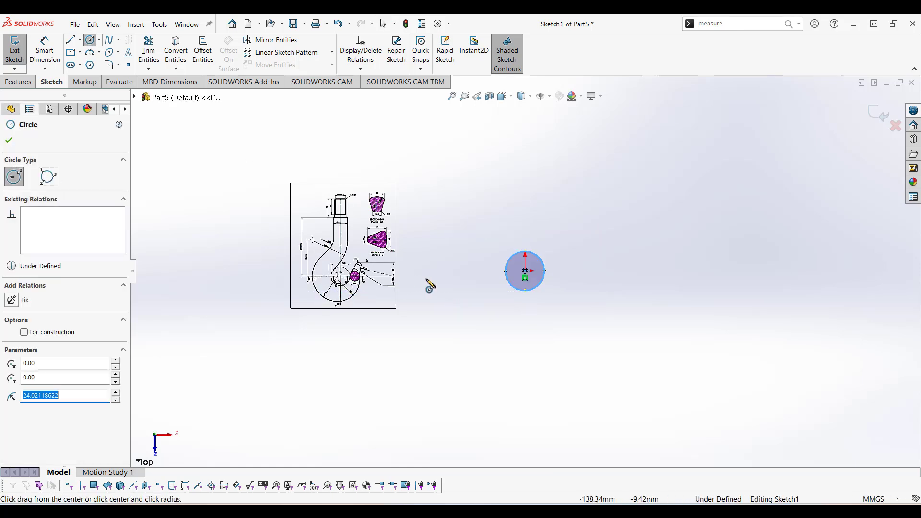
Check the shank diameter on the reference drawing, set the circle's diameter to 52 mm and exit the sketch.
key("z")
scroll(432, 252, "down", 4)
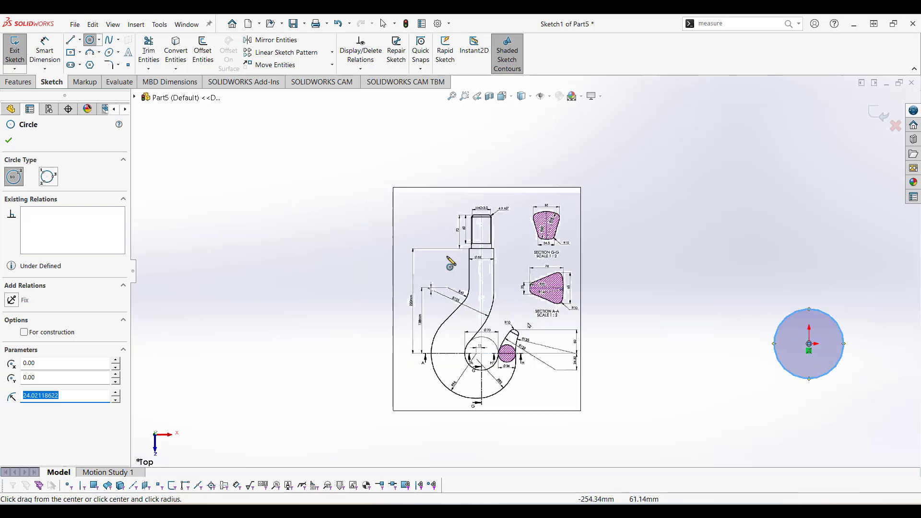
scroll(503, 270, "down", 8)
scroll(454, 238, "up", 10)
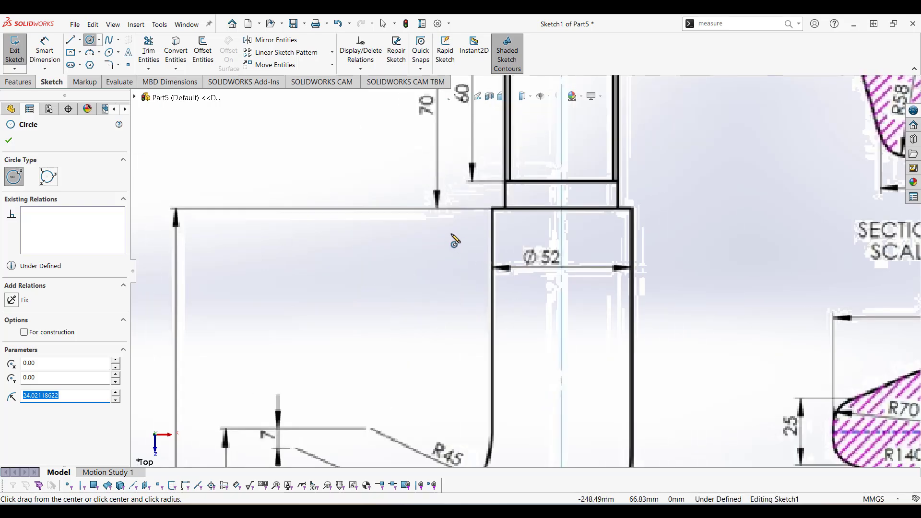
left_click(44, 53)
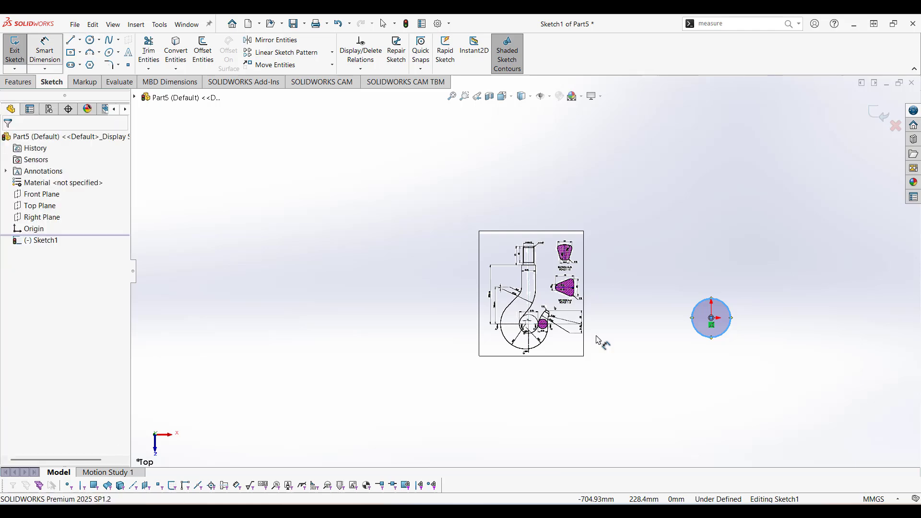
left_click(691, 320)
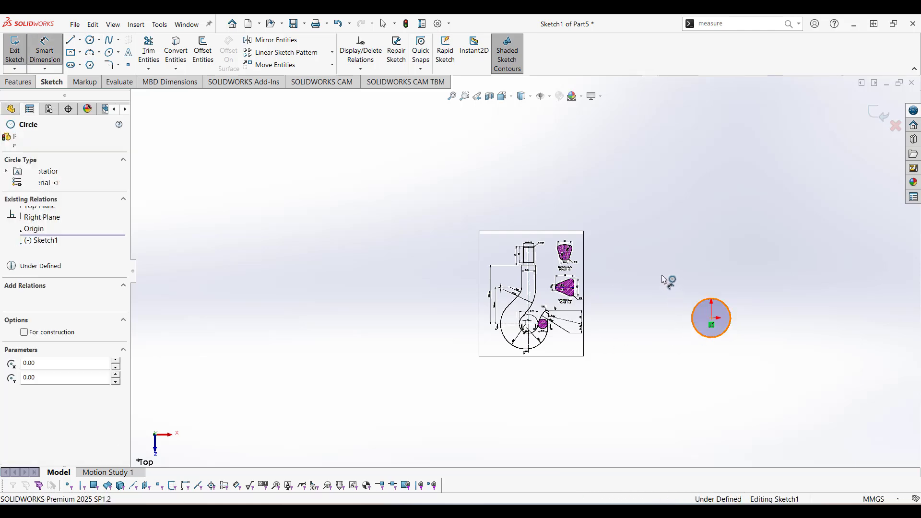
left_click(663, 281)
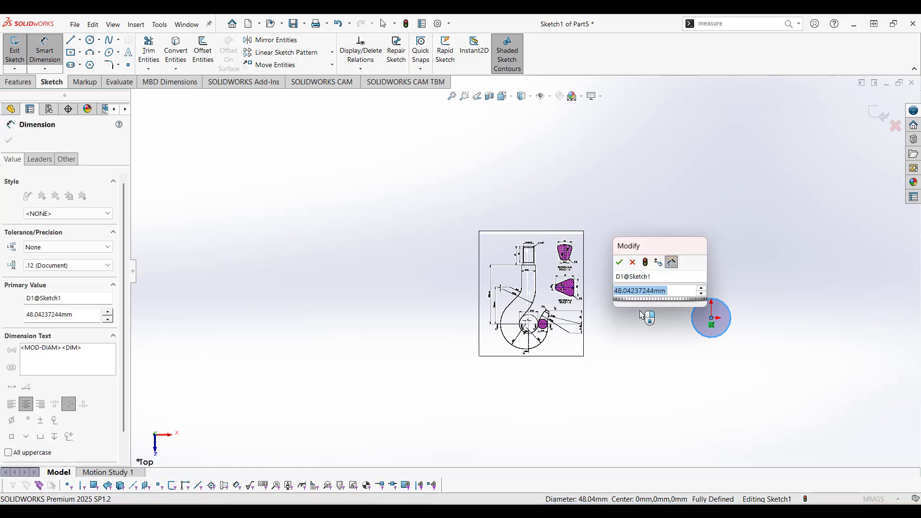
type("52")
key("Return")
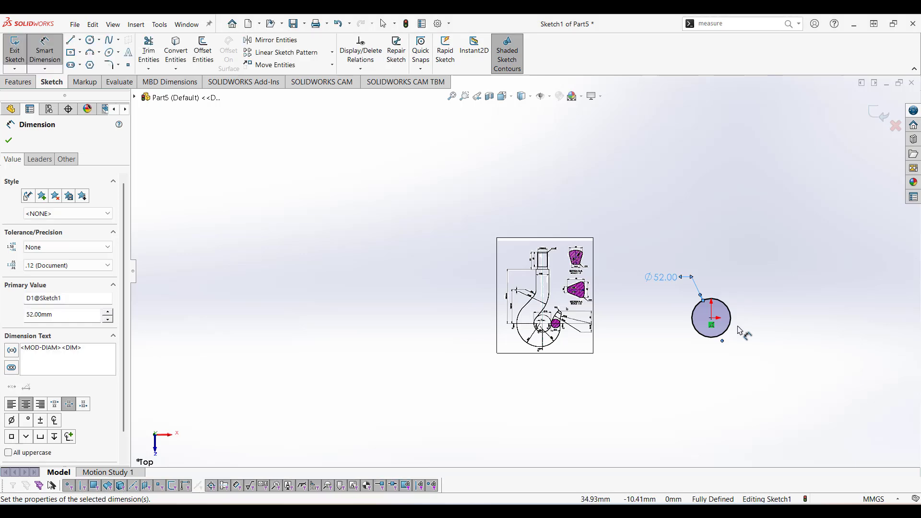
left_click(882, 119)
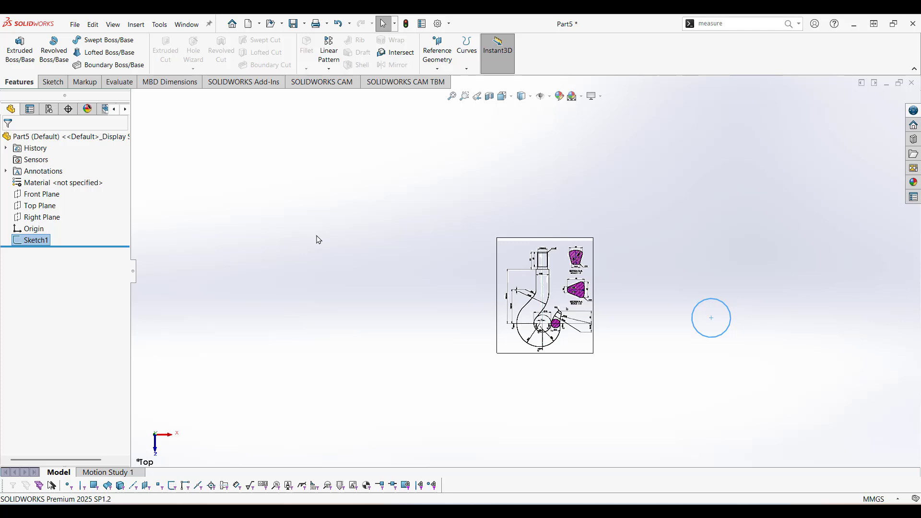
Start a sketch on the Front Plane and draw a vertical centerline about 295 mm long downwards from the origin.
right_click(46, 197)
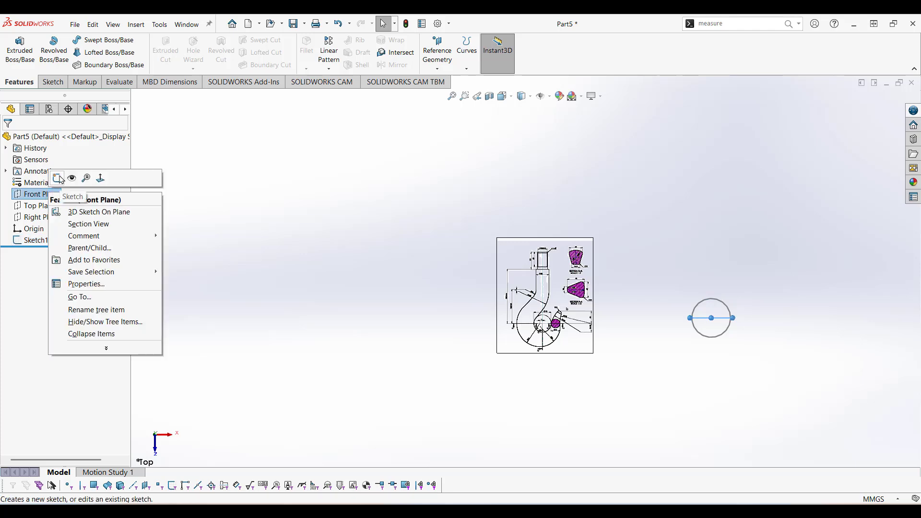
left_click(58, 179)
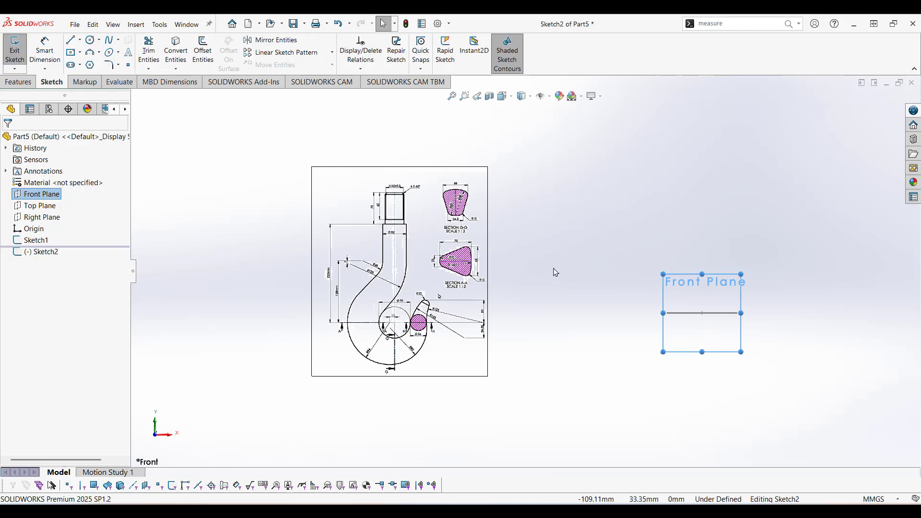
scroll(651, 376, "up", 5)
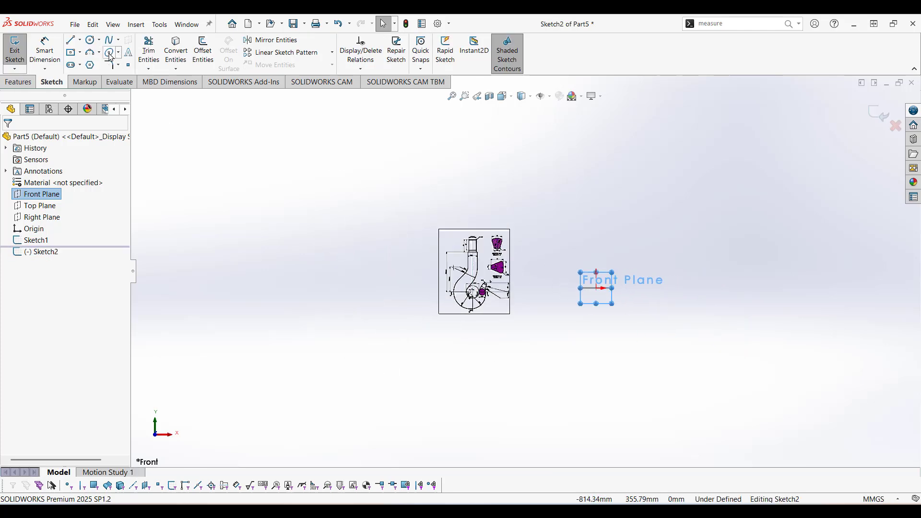
left_click(80, 41)
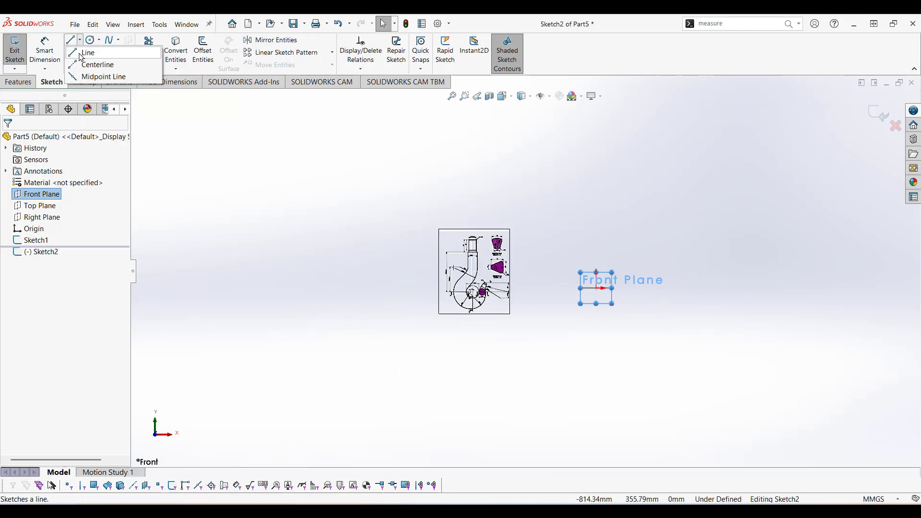
left_click(79, 67)
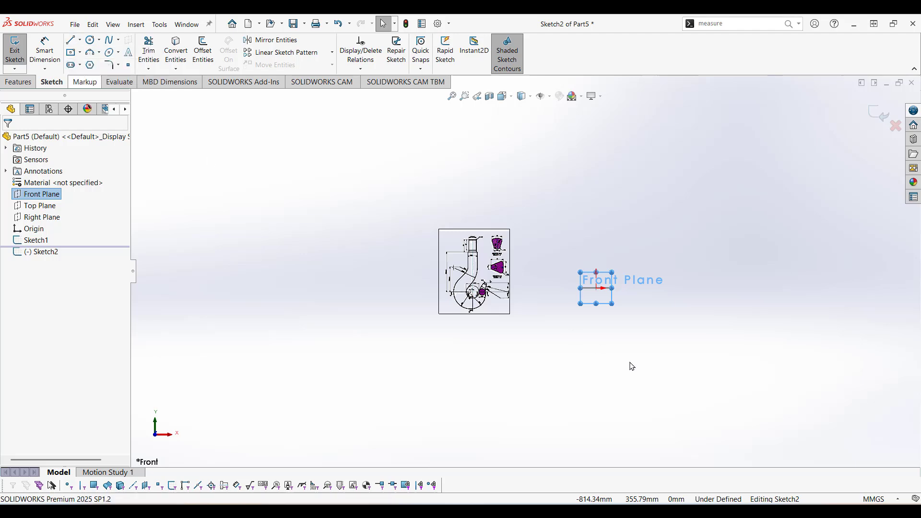
left_click(596, 288)
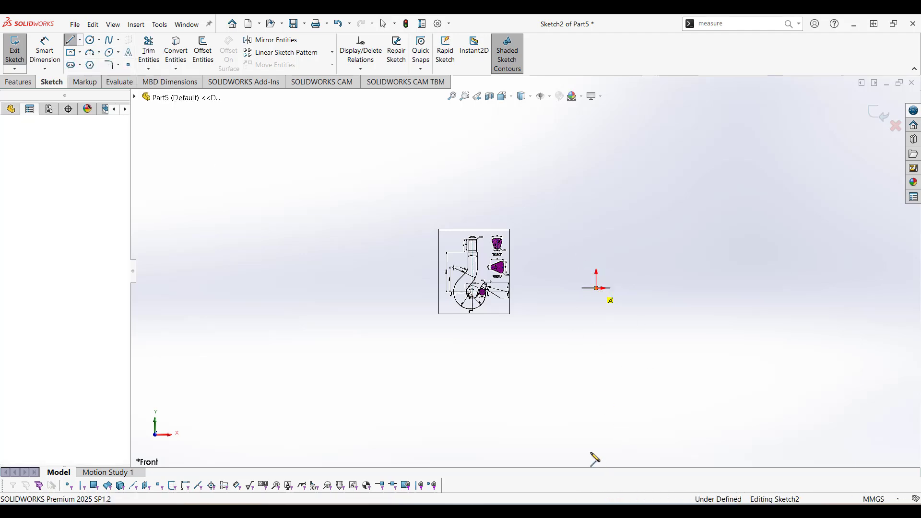
scroll(598, 449, "up", 3)
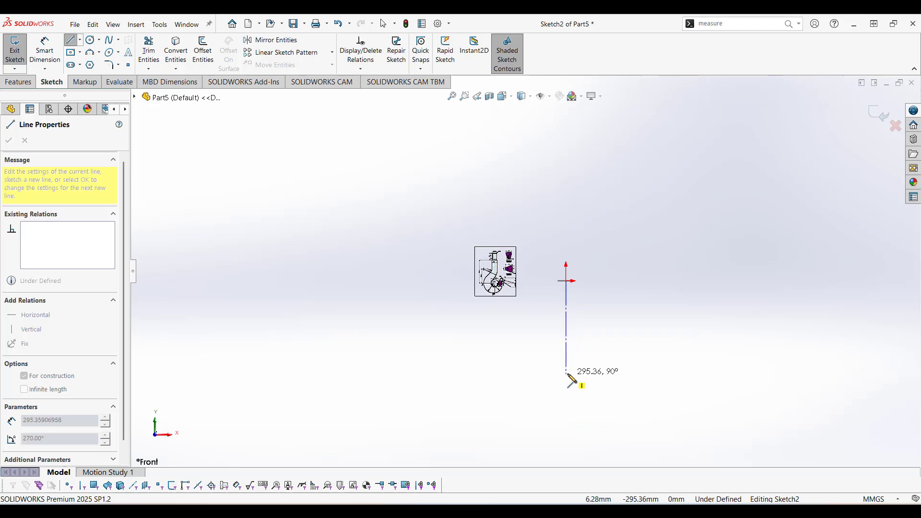
left_click(566, 375)
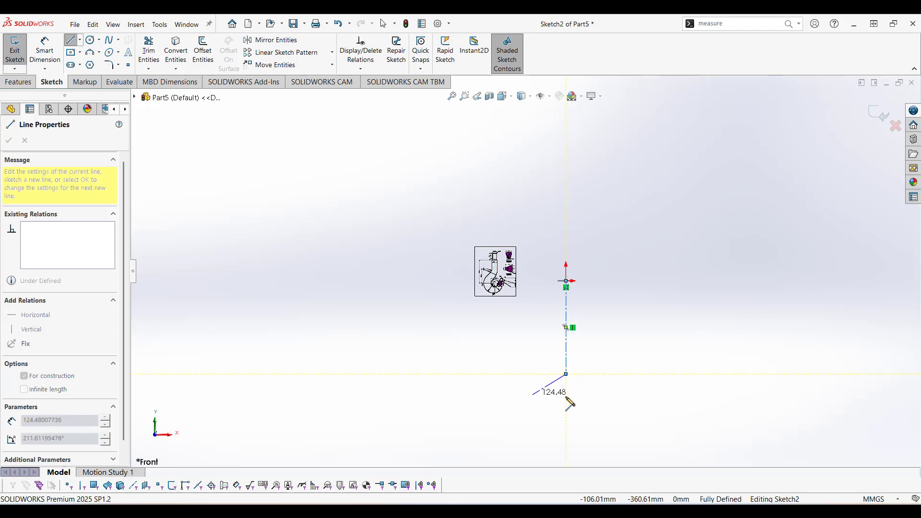
right_click(543, 397)
left_click(568, 405)
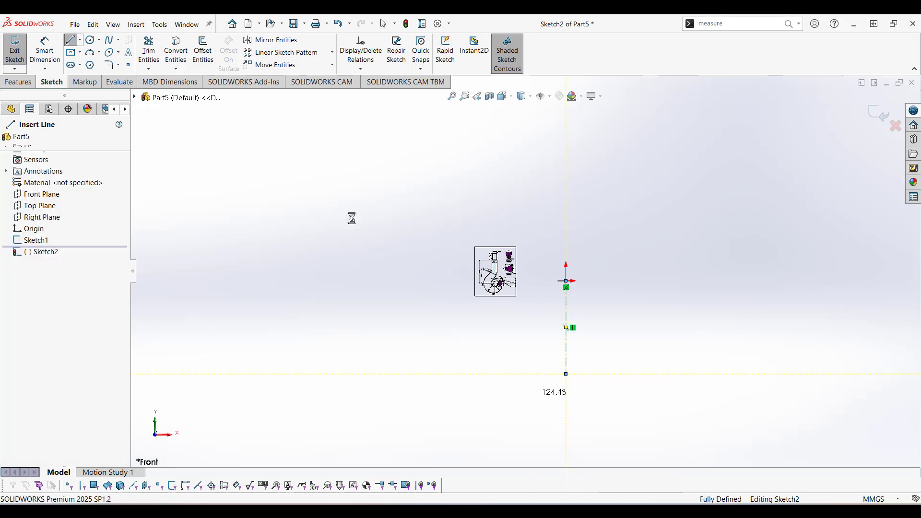
Draw a horizontal centerline about 222 mm long across the vertical centerline, about 209 mm below the origin.
left_click(80, 41)
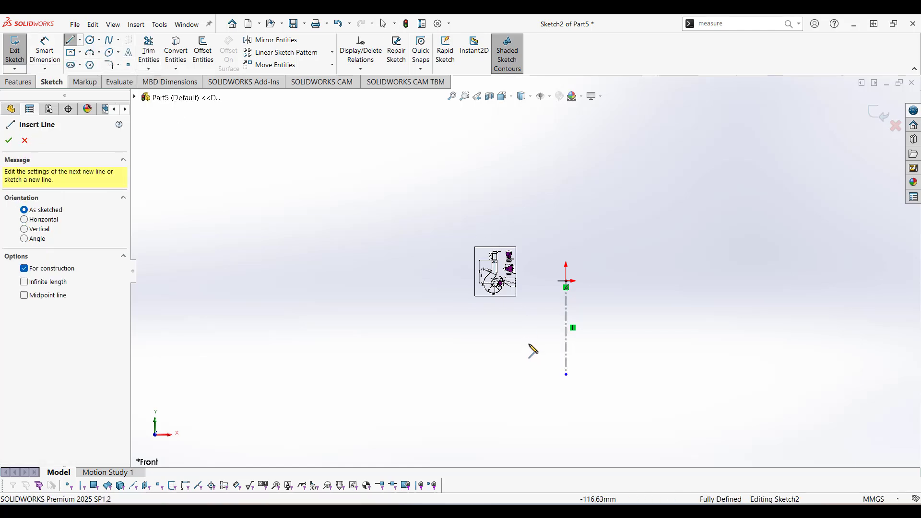
key("Escape")
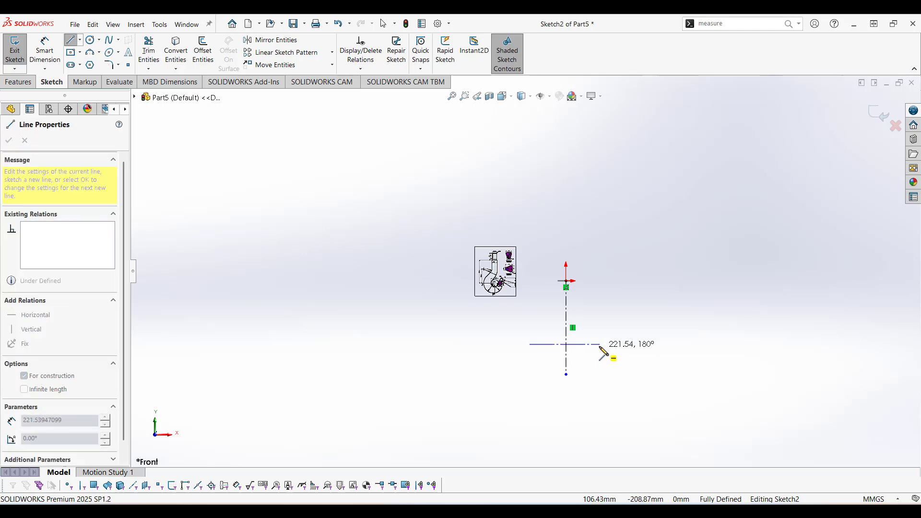
left_click(600, 344)
right_click(678, 379)
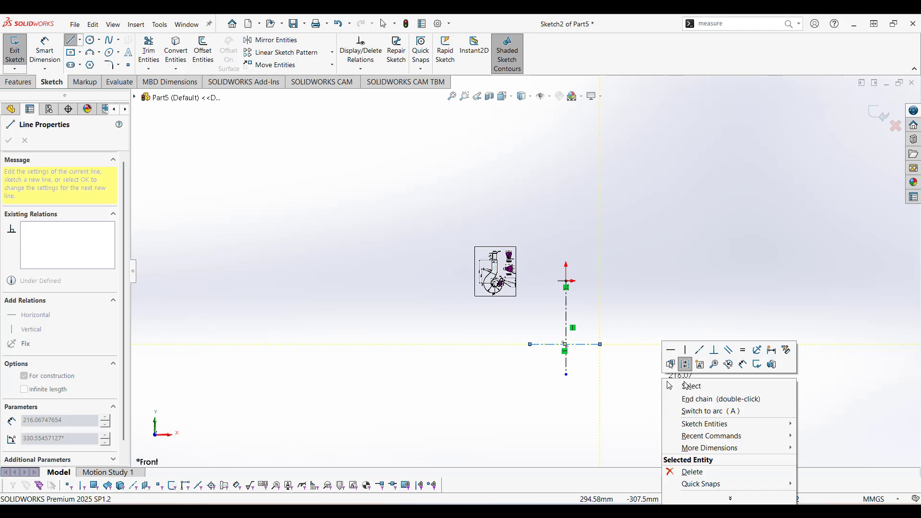
left_click(684, 385)
Draw a vertical line about 57 mm down from the shank circle's left edge, a tangent arc of about 25 mm radius and a 45° line about 32 mm long.
scroll(499, 283, "down", 6)
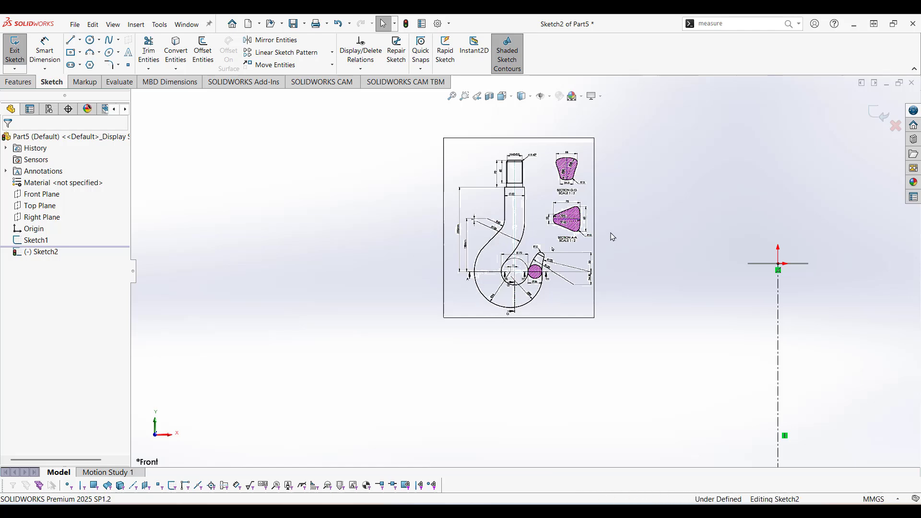
left_click(70, 39)
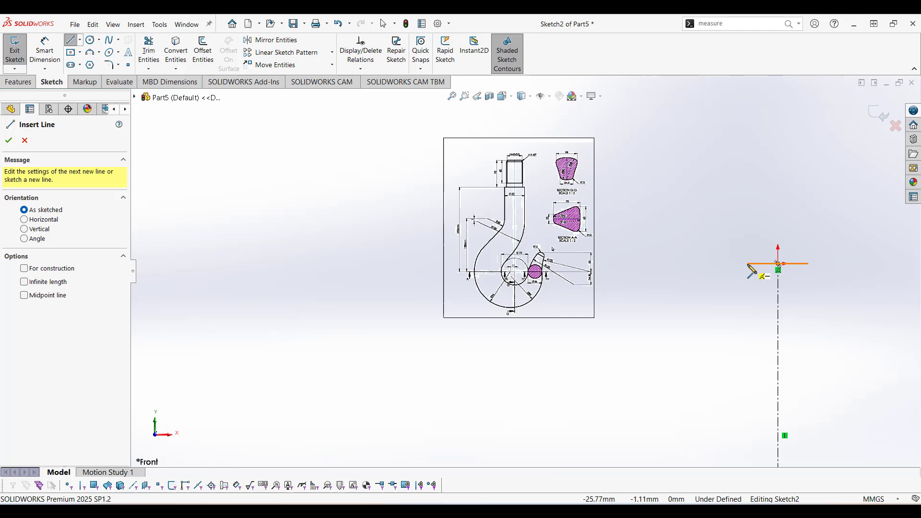
left_click(747, 264)
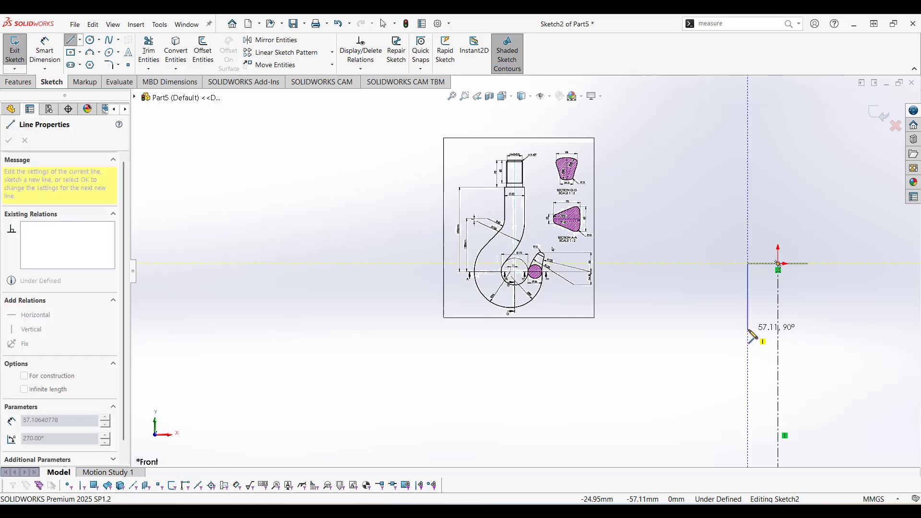
left_click(747, 330)
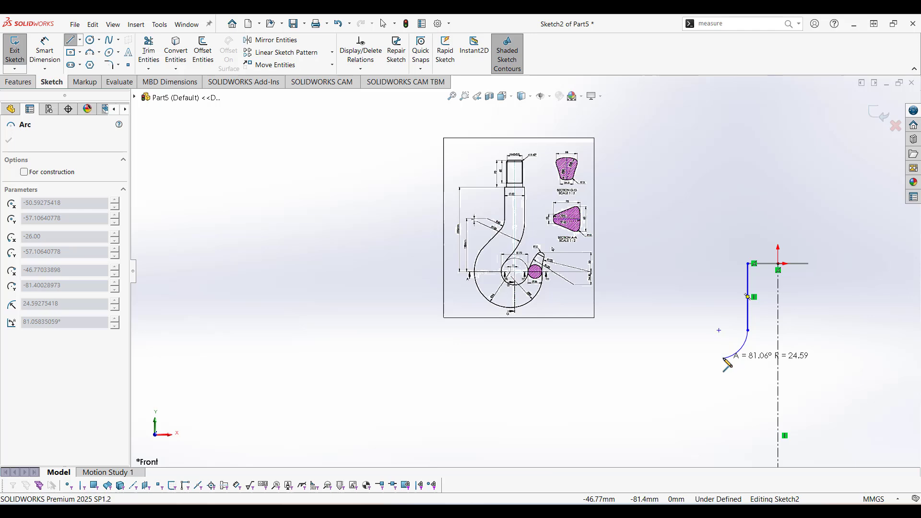
left_click(724, 358)
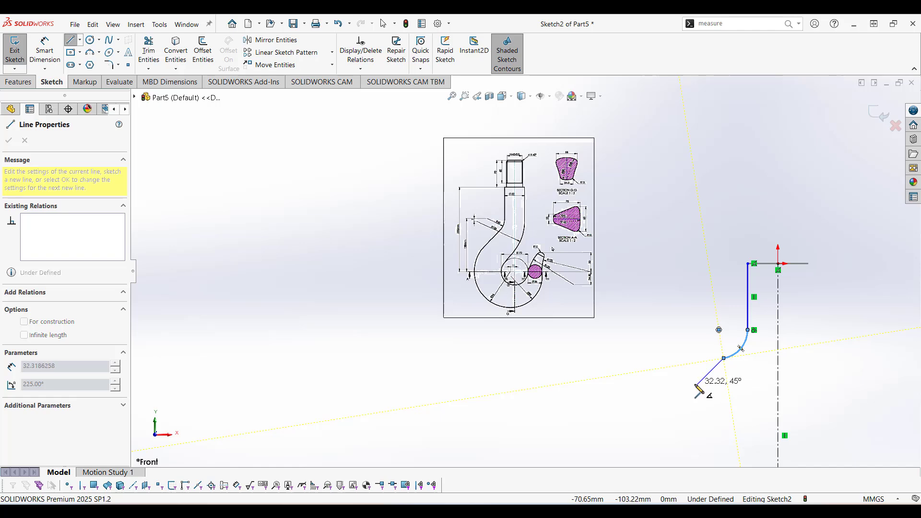
left_click(695, 387)
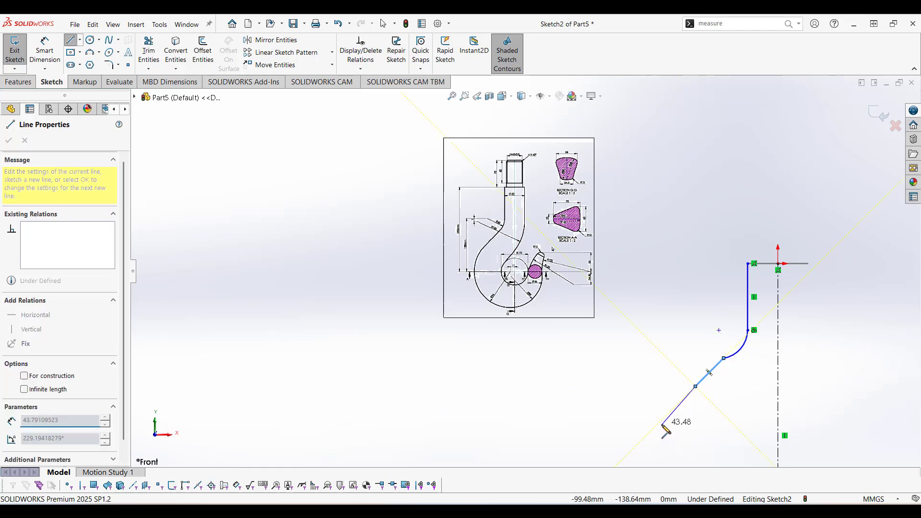
Continue the outline with a tangent arc of about 104 mm radius to the vertical centerline and another tangent arc ending on the horizontal centerline's right part.
scroll(663, 425, "up", 3)
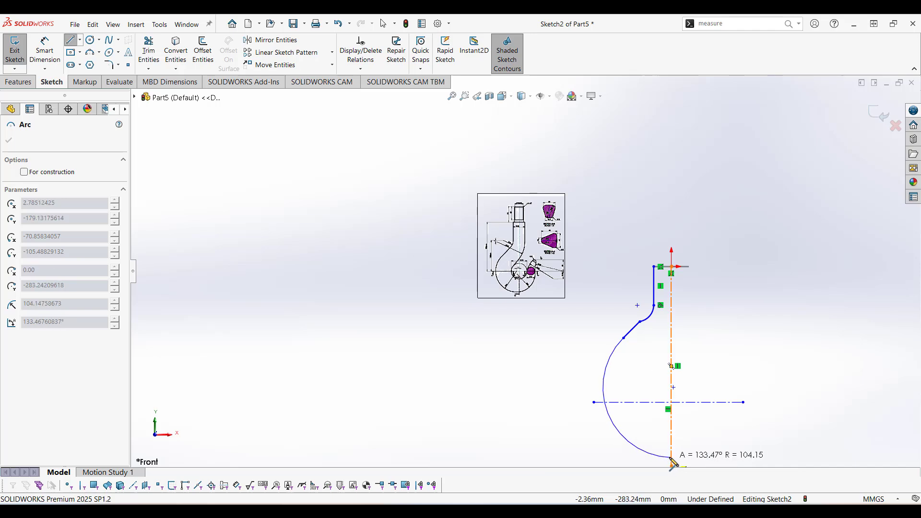
left_click(671, 459)
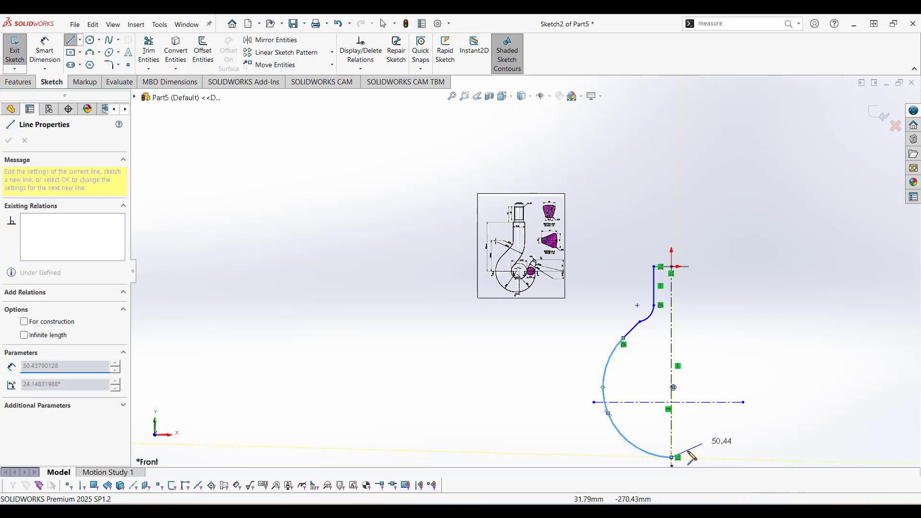
left_click(671, 458)
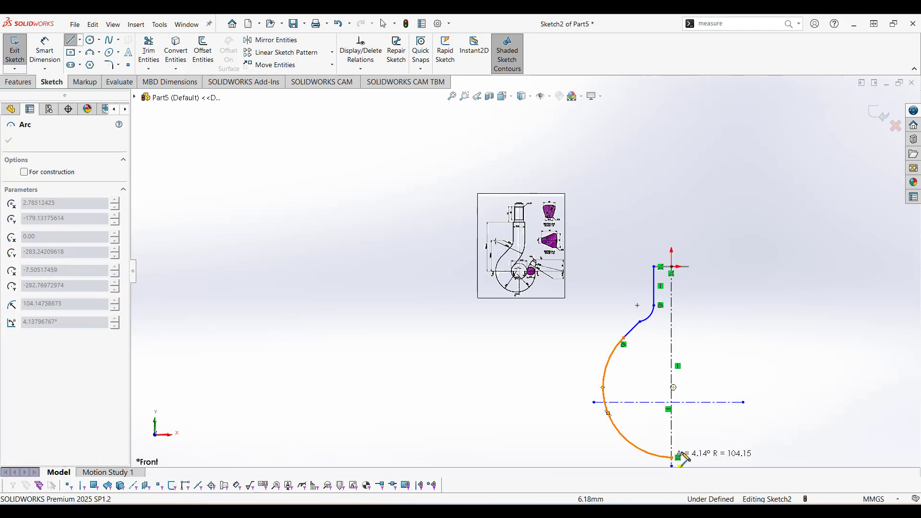
left_click(729, 403)
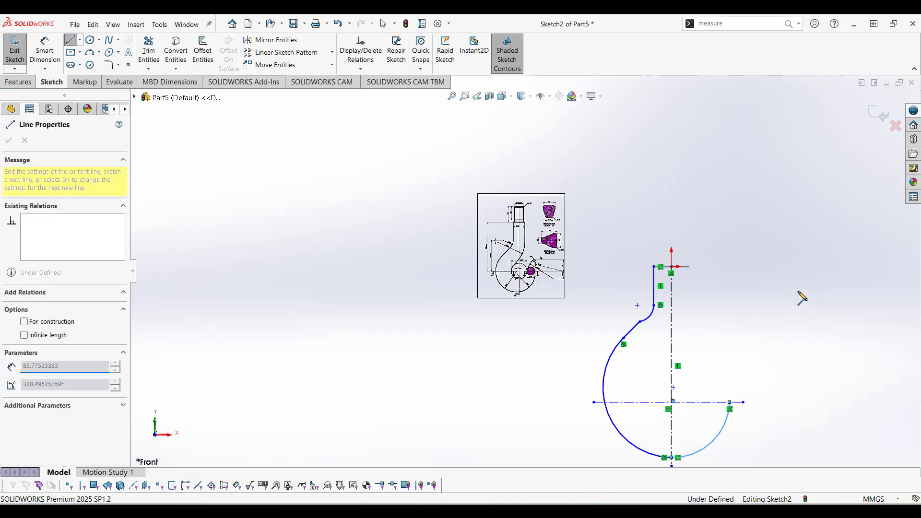
right_click(794, 416)
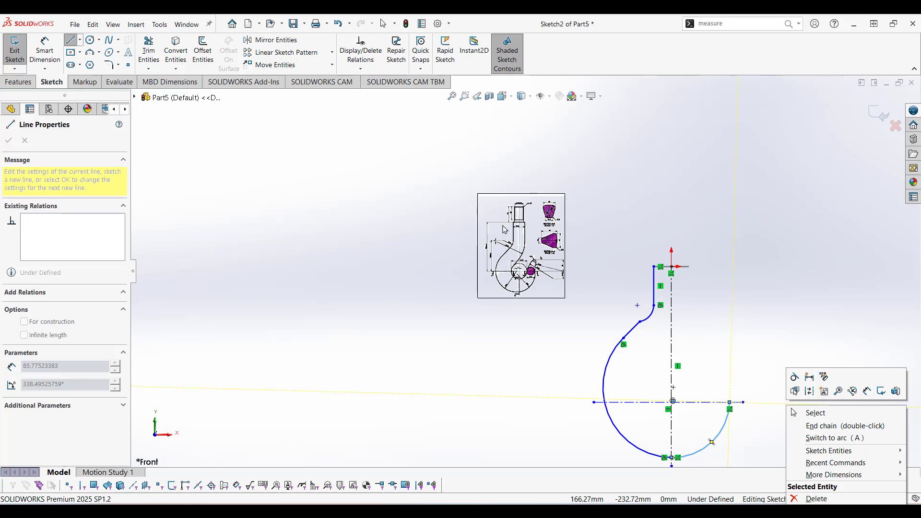
left_click(523, 243)
scroll(523, 243, "up", 3)
scroll(526, 246, "down", 3)
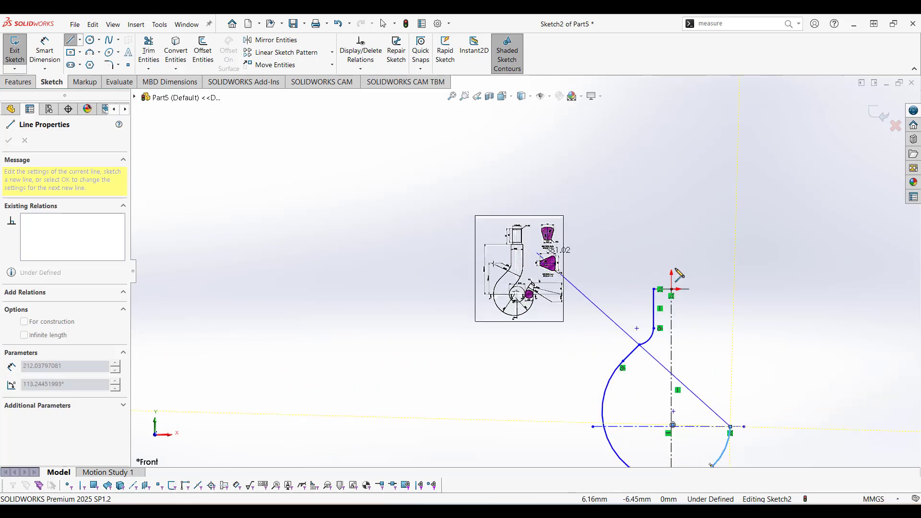
right_click(772, 288)
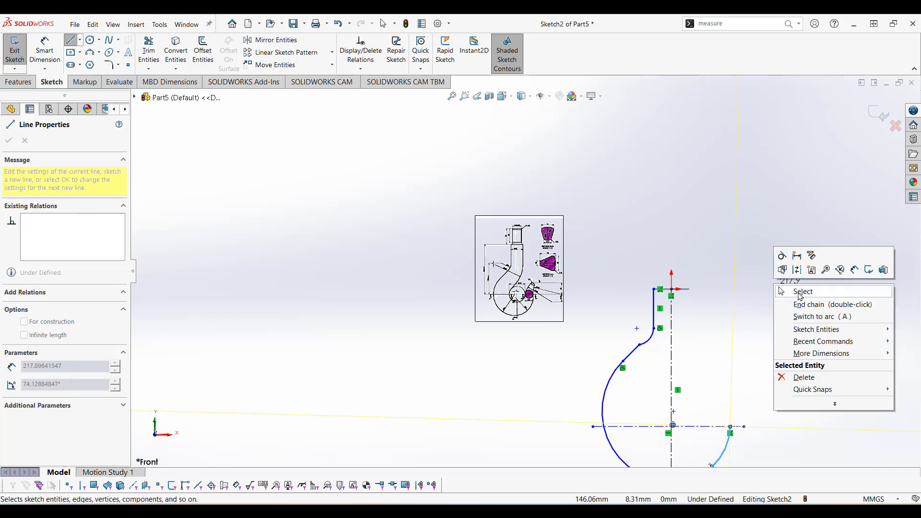
left_click(791, 291)
Check the reference drawing and dimension the horizontal centerline 220 mm below the shank circle.
scroll(654, 289, "down", 4)
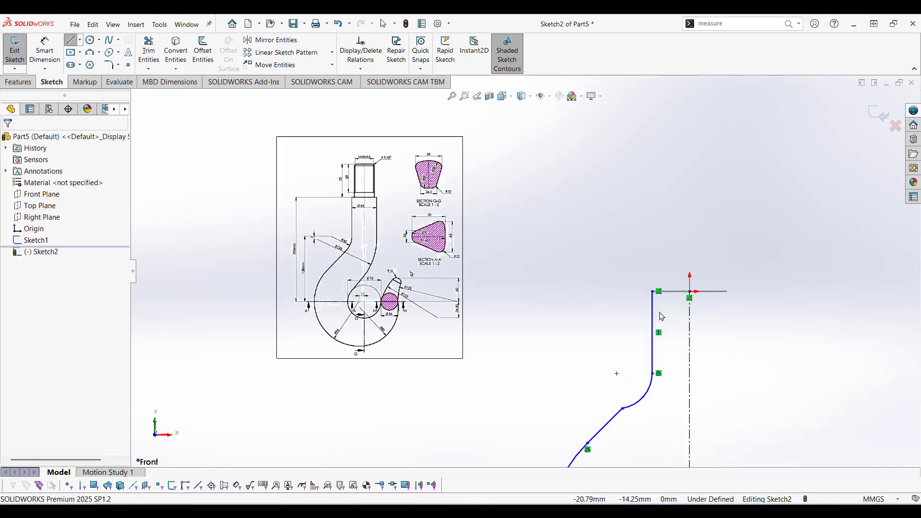
scroll(641, 311, "up", 3)
scroll(644, 314, "up", 2)
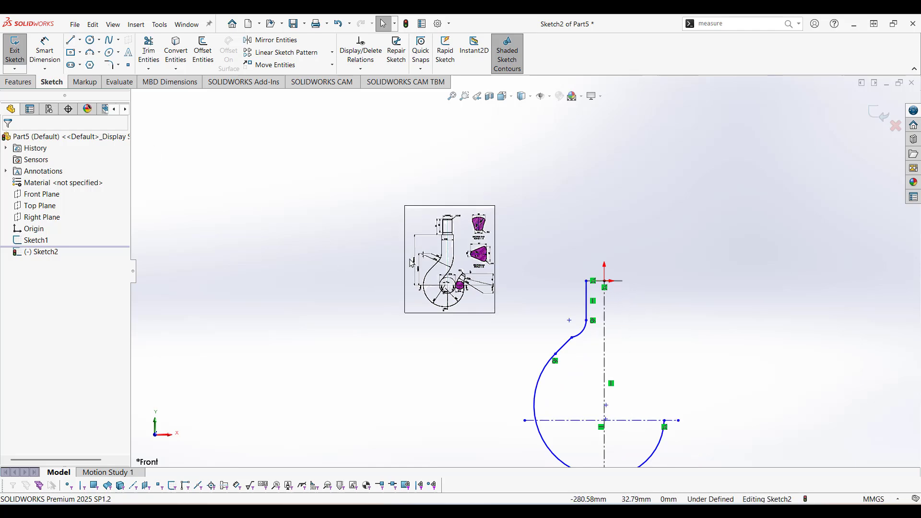
scroll(410, 263, "down", 3)
scroll(464, 279, "down", 3)
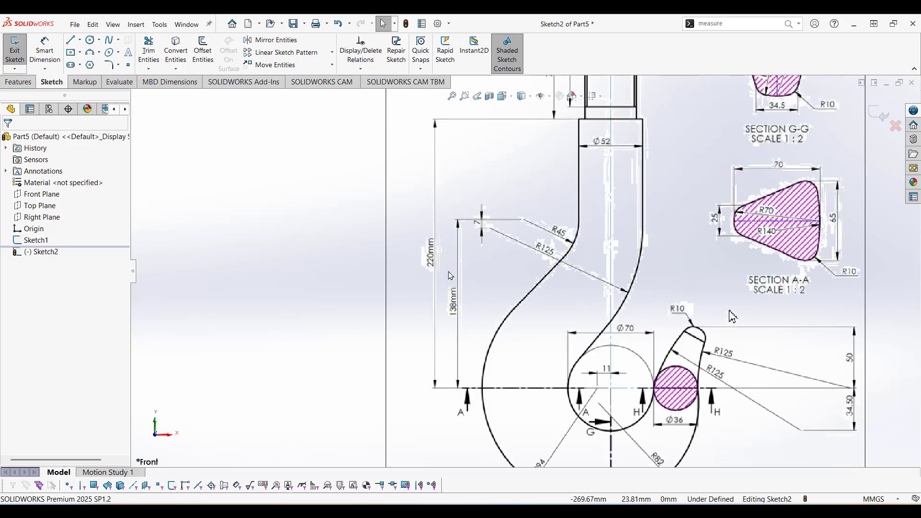
scroll(504, 266, "up", 6)
left_click(45, 51)
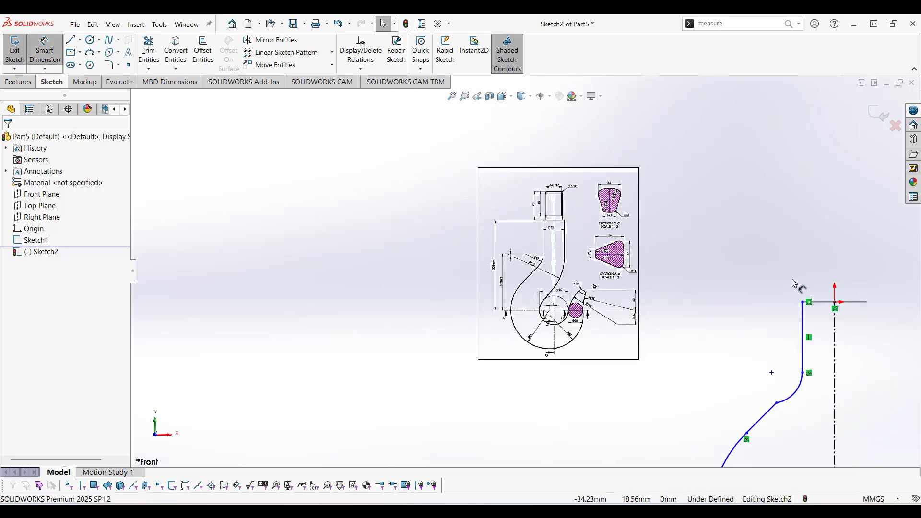
left_click(823, 303)
scroll(825, 387, "up", 4)
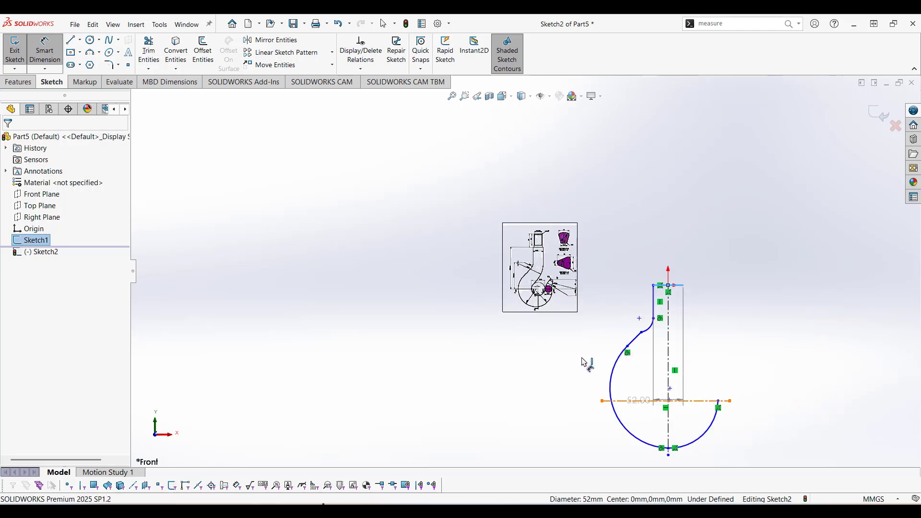
left_click(639, 401)
left_click(586, 349)
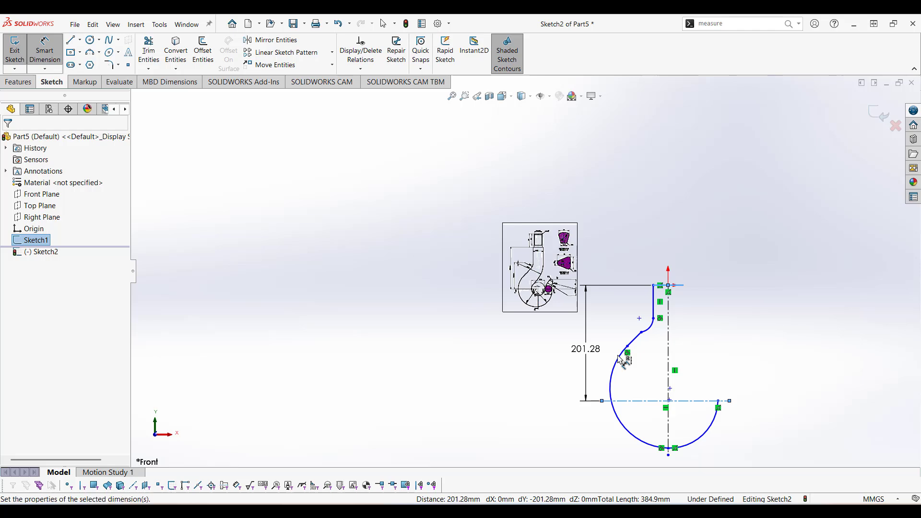
type("220")
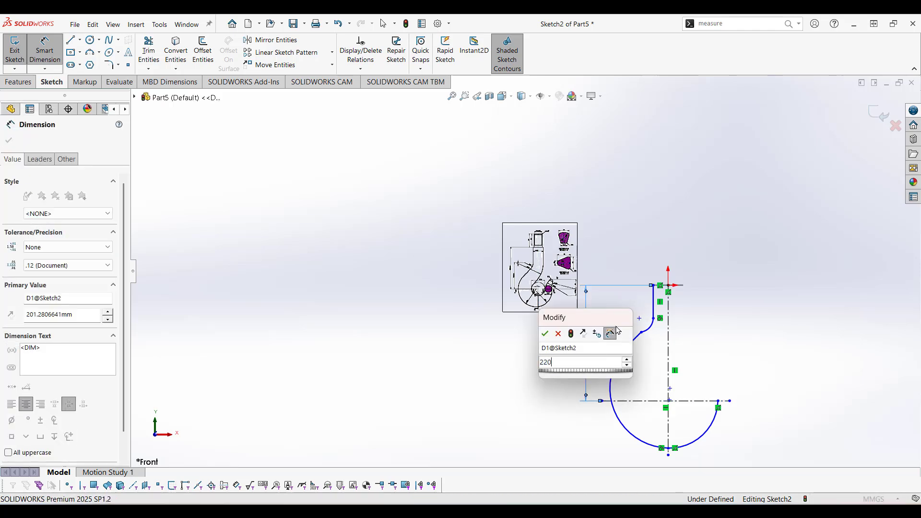
key("Return")
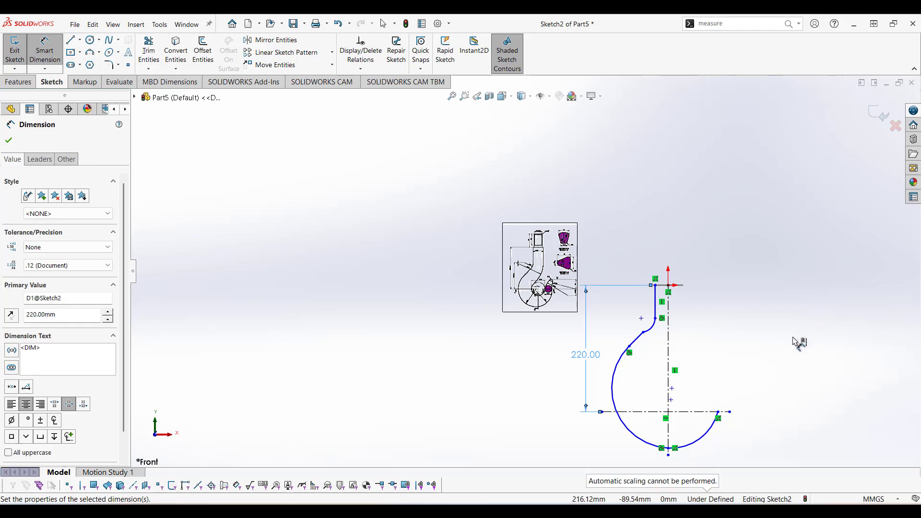
left_click(791, 316)
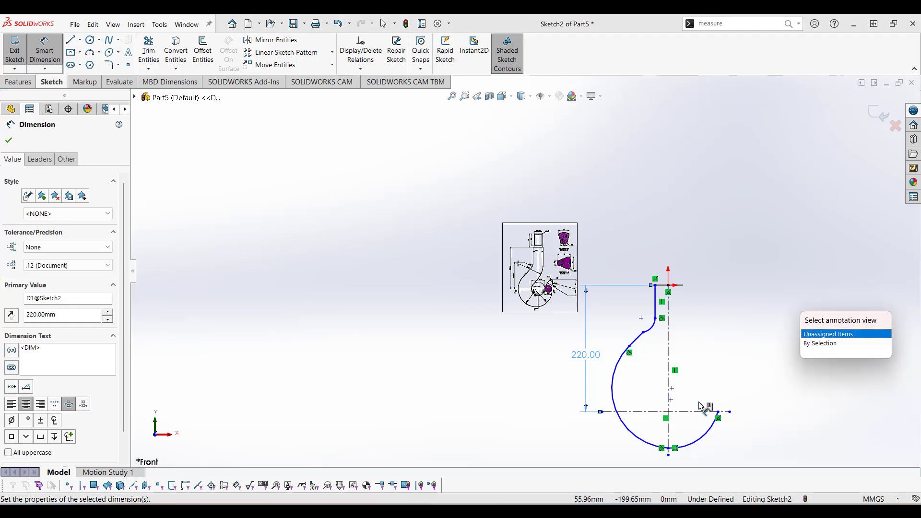
scroll(720, 444, "down", 1)
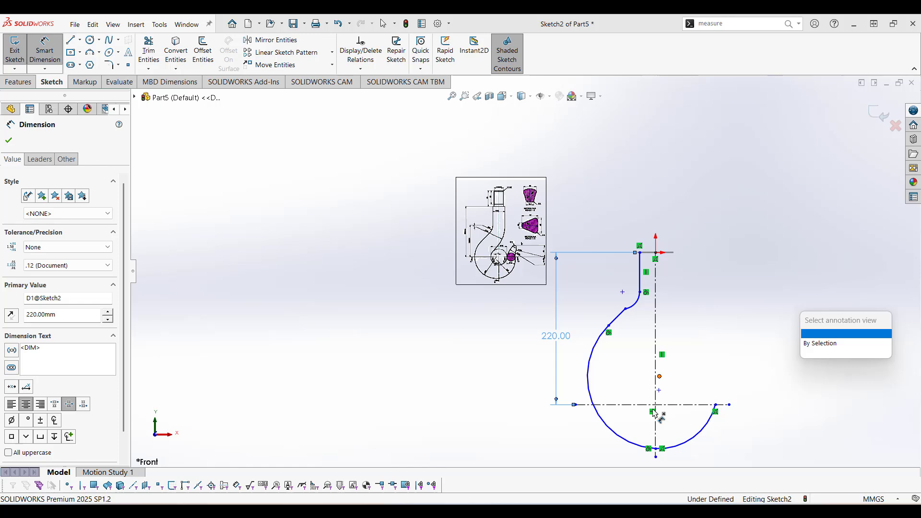
left_click(659, 377)
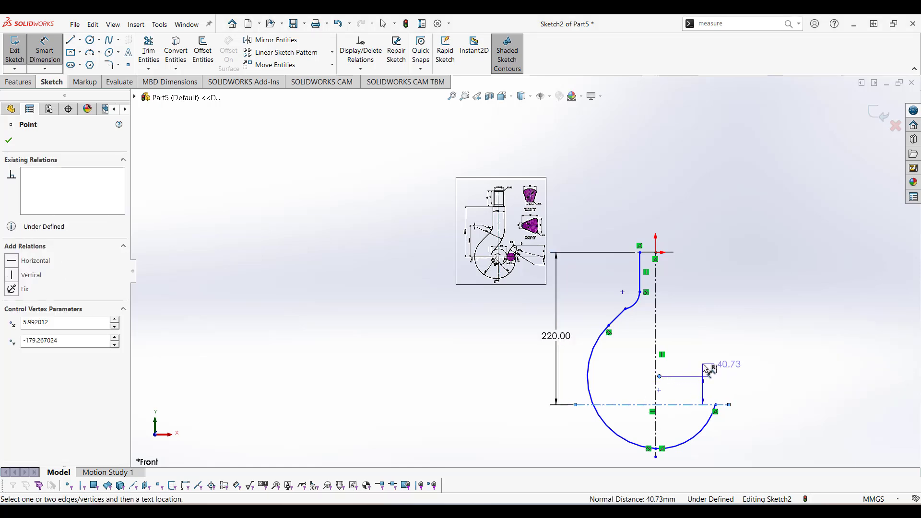
key("Escape")
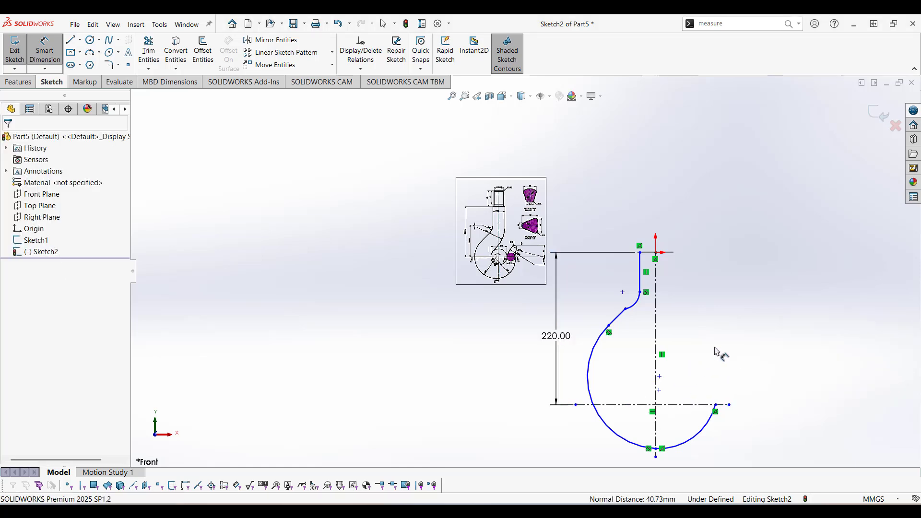
key("Escape")
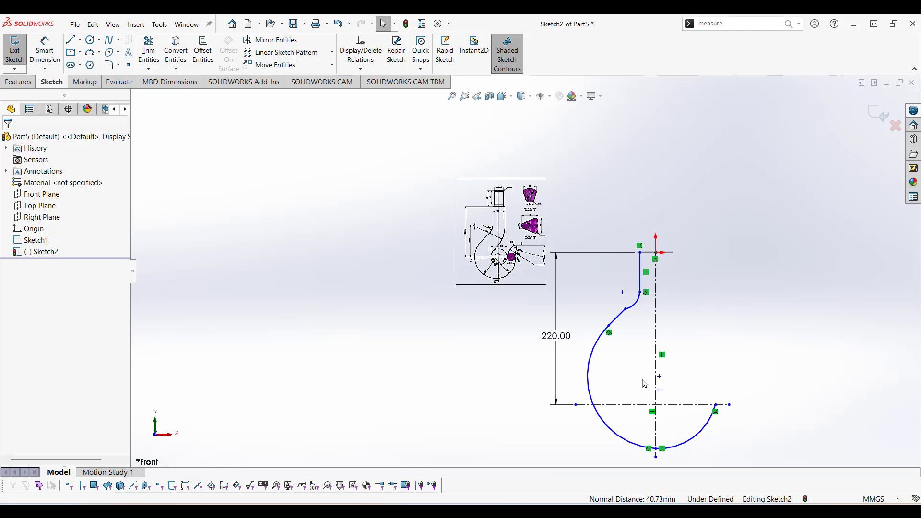
left_click(660, 377)
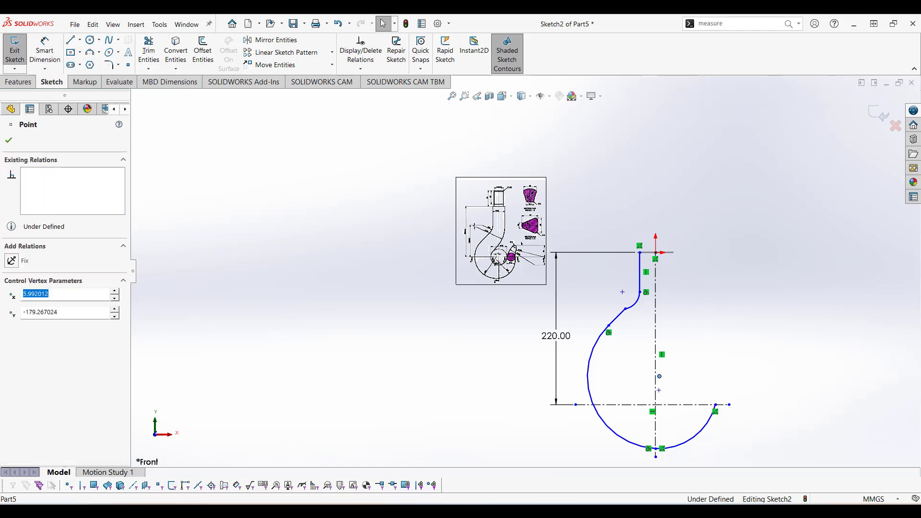
left_click(616, 433)
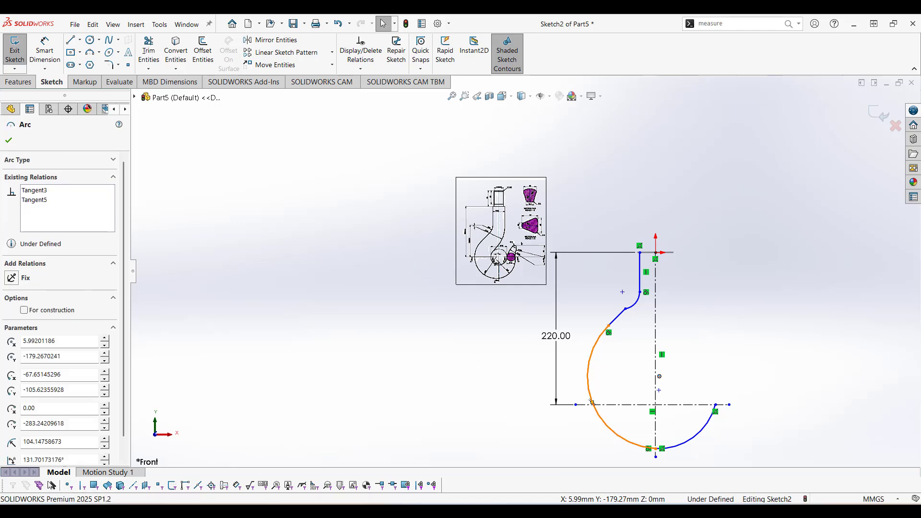
left_click(592, 402, "ctrl")
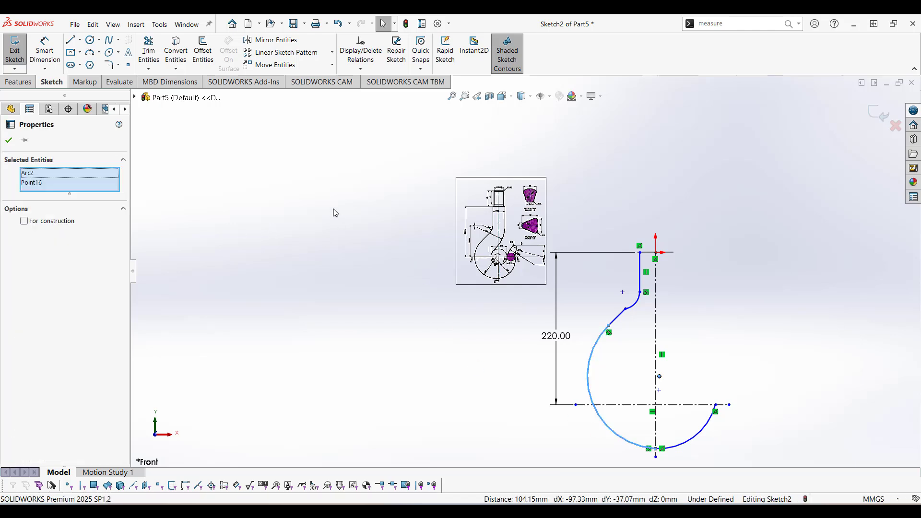
right_click(38, 176)
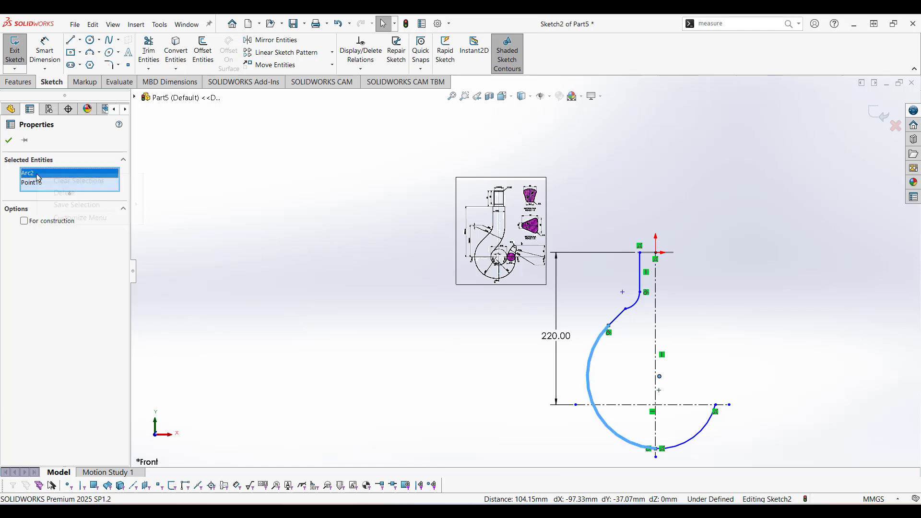
left_click(75, 182)
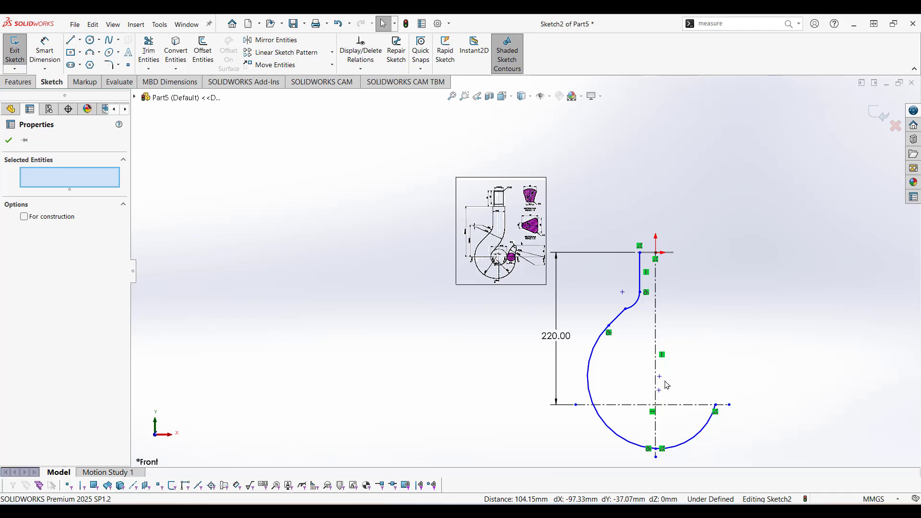
Make the centre point of the large left arc coincident with the horizontal centerline.
left_click(660, 378)
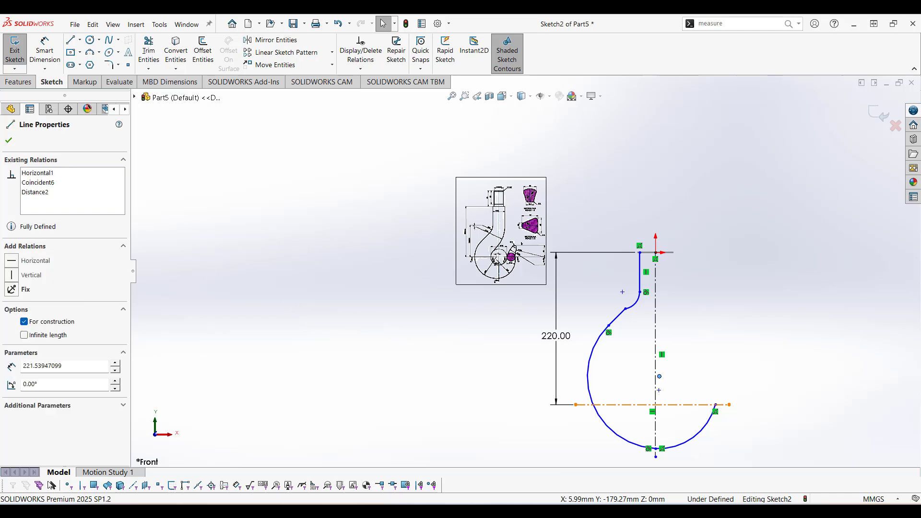
left_click(17, 329)
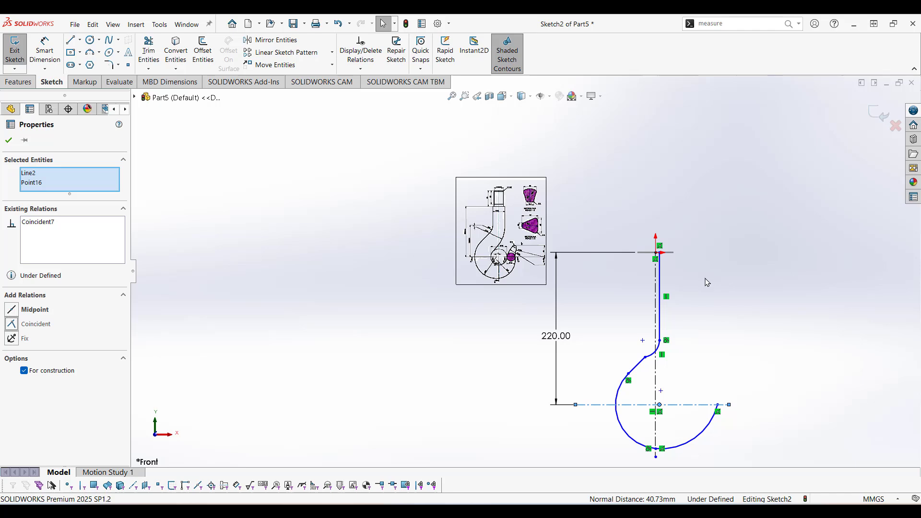
scroll(706, 285, "down", 2)
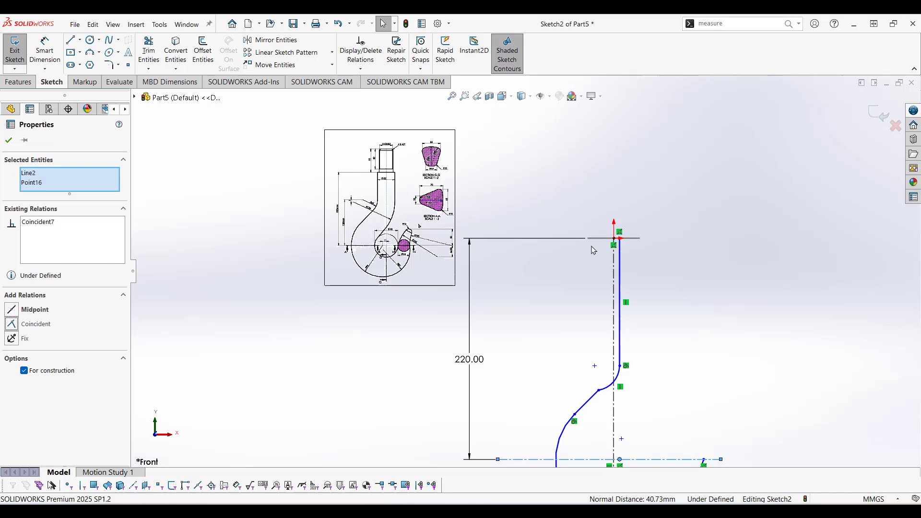
middle_click_drag(595, 259, 601, 289)
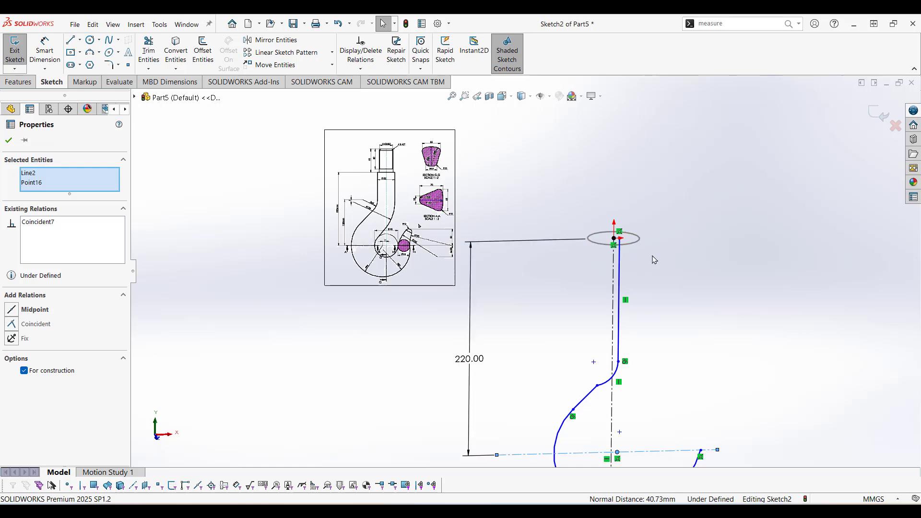
Apply a Pierce relation between the shank line's upper endpoint and the shank circle's left edge.
scroll(653, 259, "down", 3)
scroll(595, 237, "down", 3)
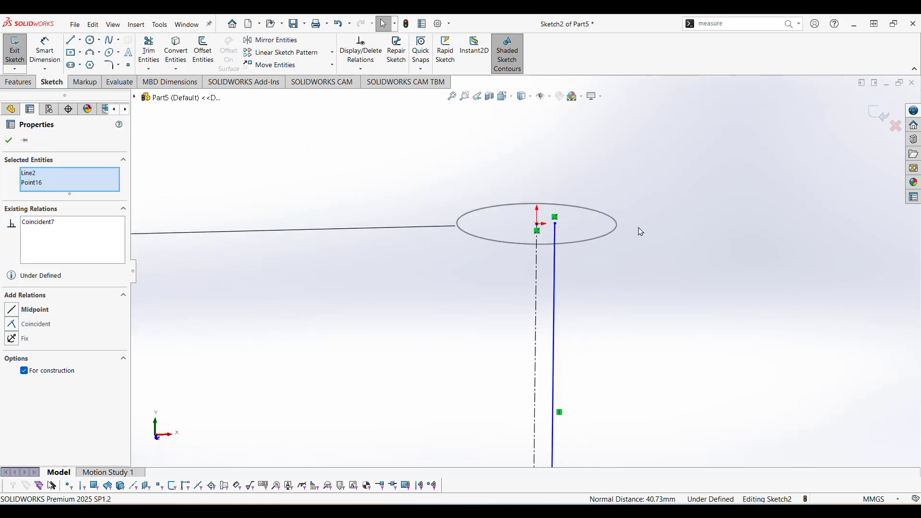
left_click(675, 258)
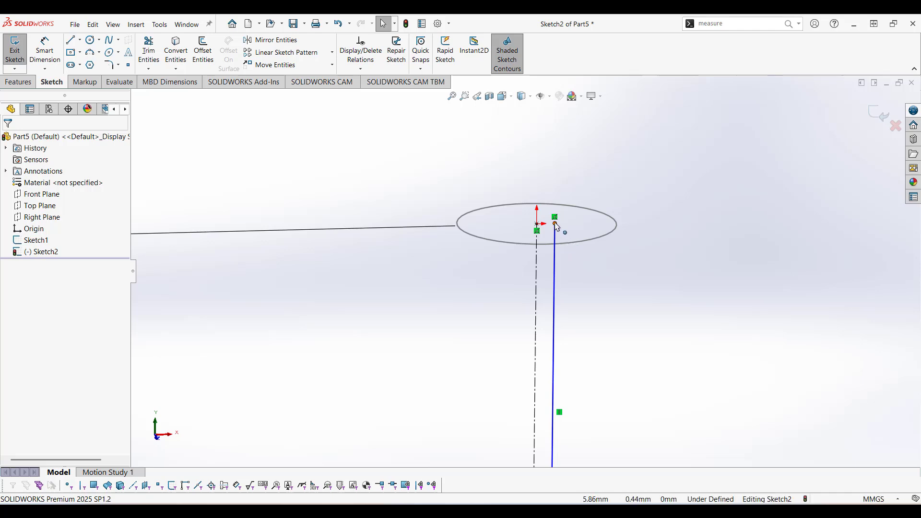
left_click(705, 307)
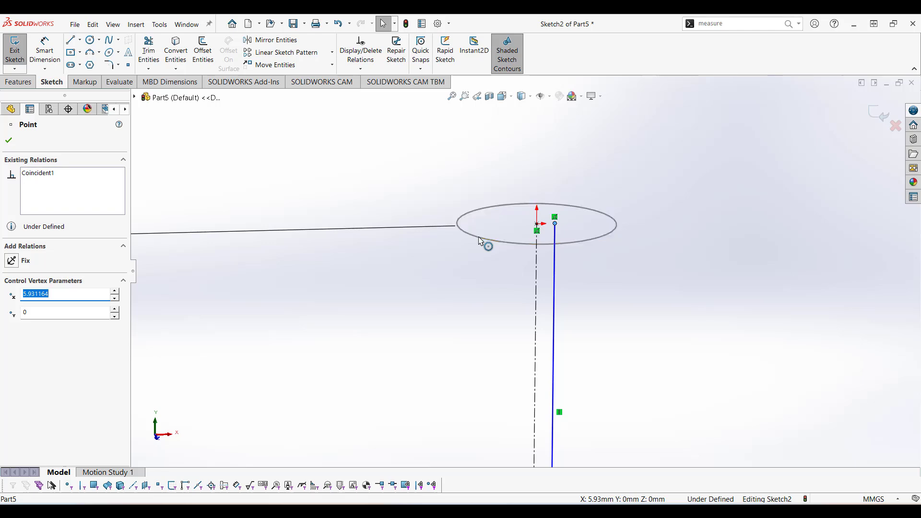
left_click(391, 265)
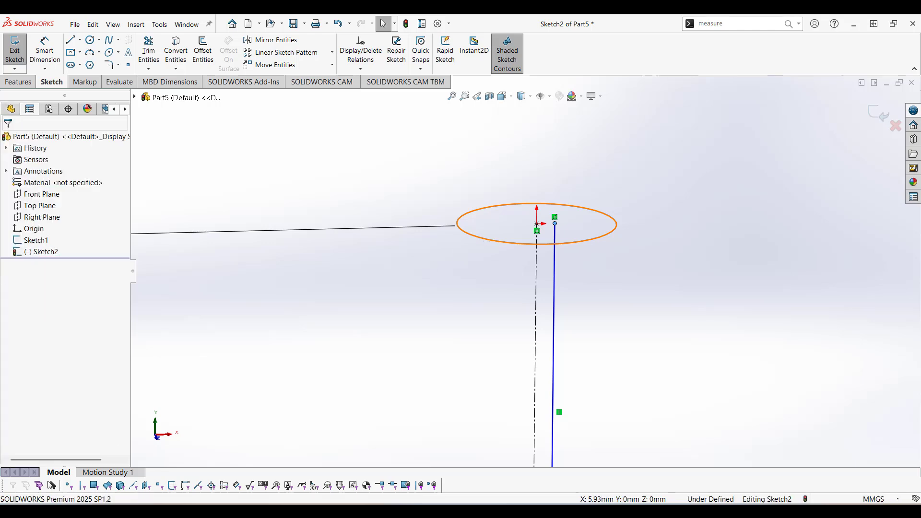
left_click(469, 235, "ctrl")
left_click(14, 339)
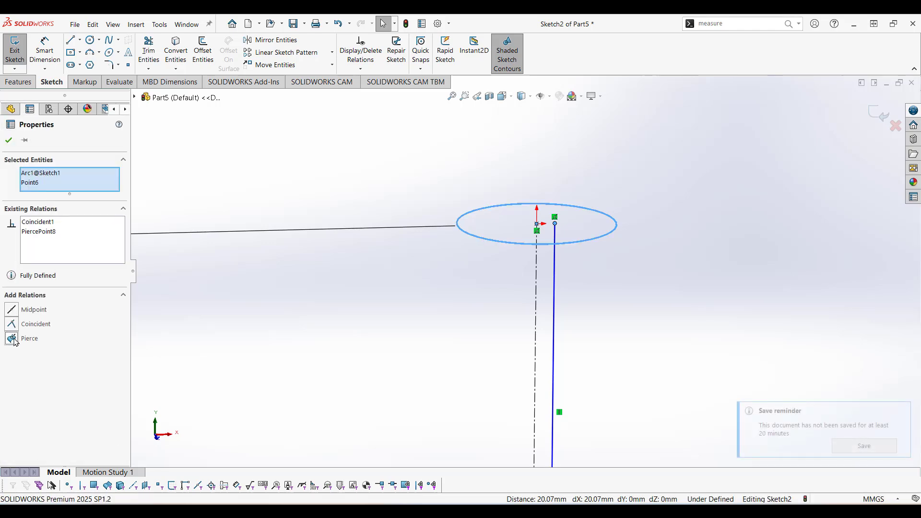
scroll(459, 229, "down", 4)
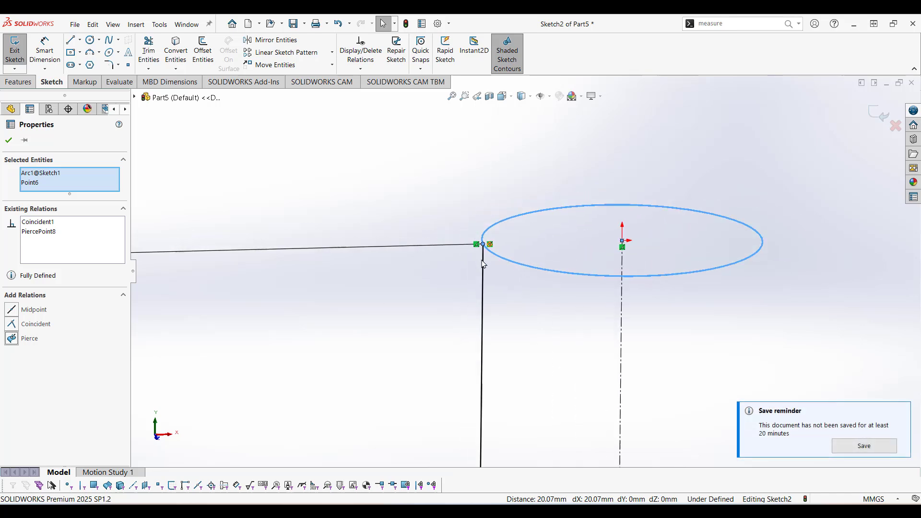
scroll(485, 230, "up", 5)
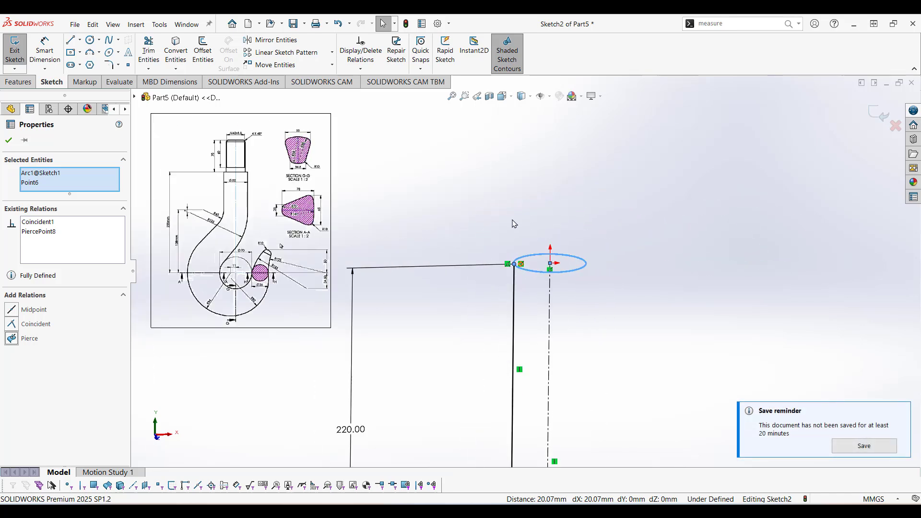
left_click(10, 140)
Check the hook radii in the reference drawing and dimension the large left arc with a 94 mm radius.
scroll(533, 412, "down", 3)
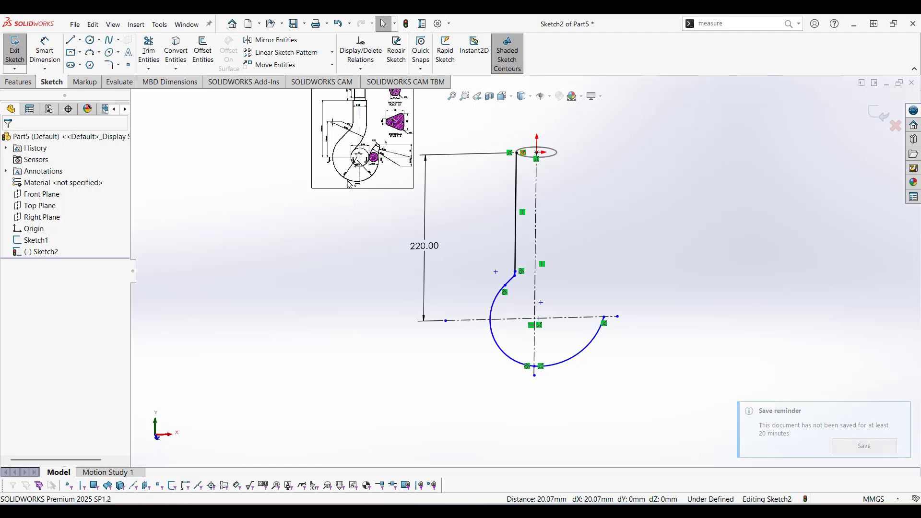
scroll(349, 184, "down", 6)
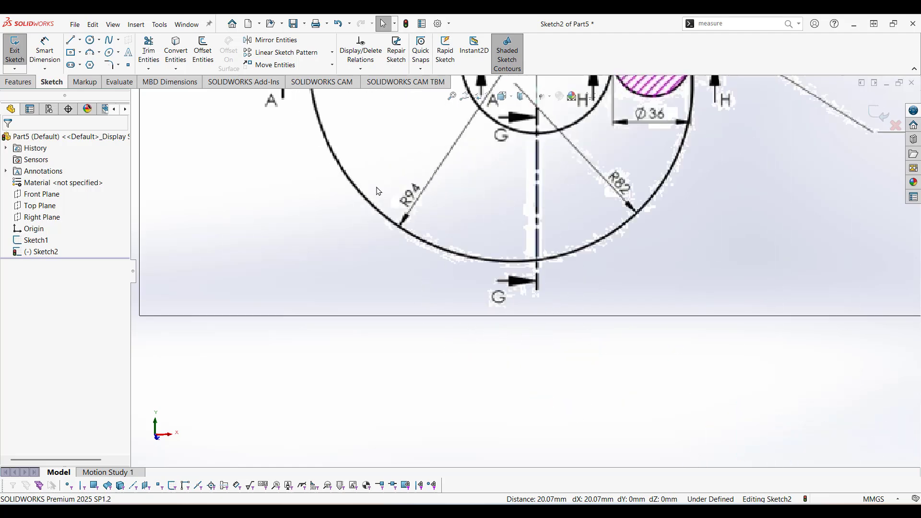
scroll(377, 191, "up", 8)
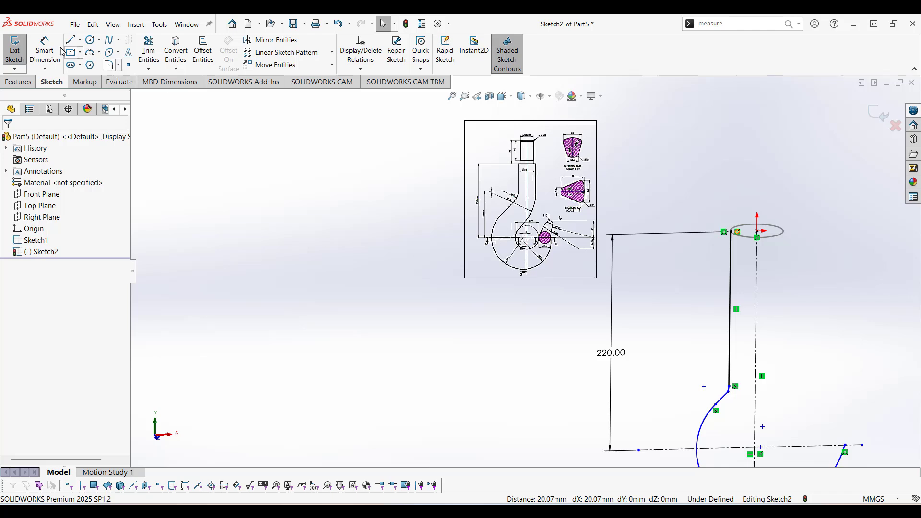
left_click(44, 48)
key("z")
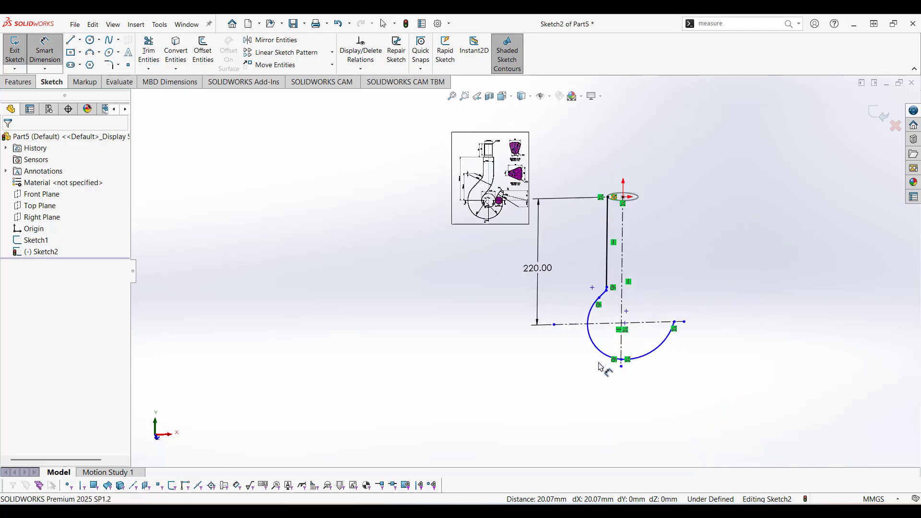
scroll(606, 361, "down", 3)
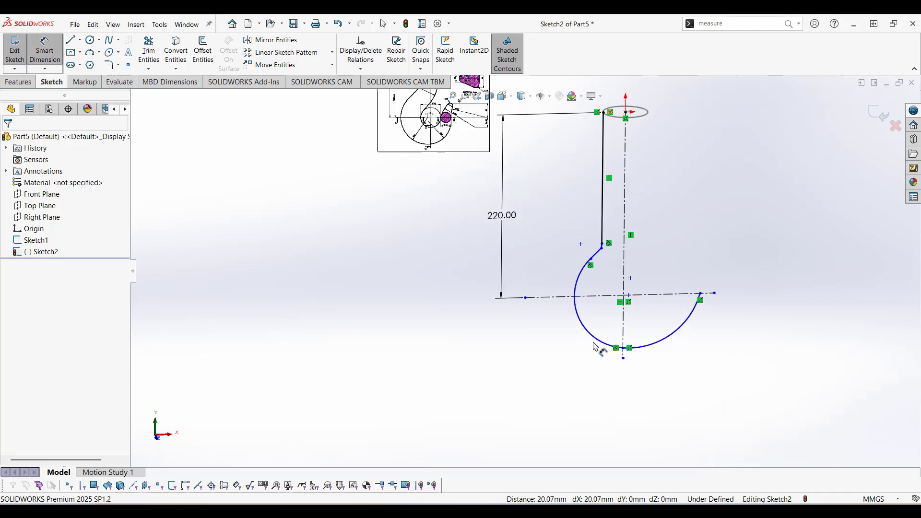
left_click(528, 358)
left_click(528, 355)
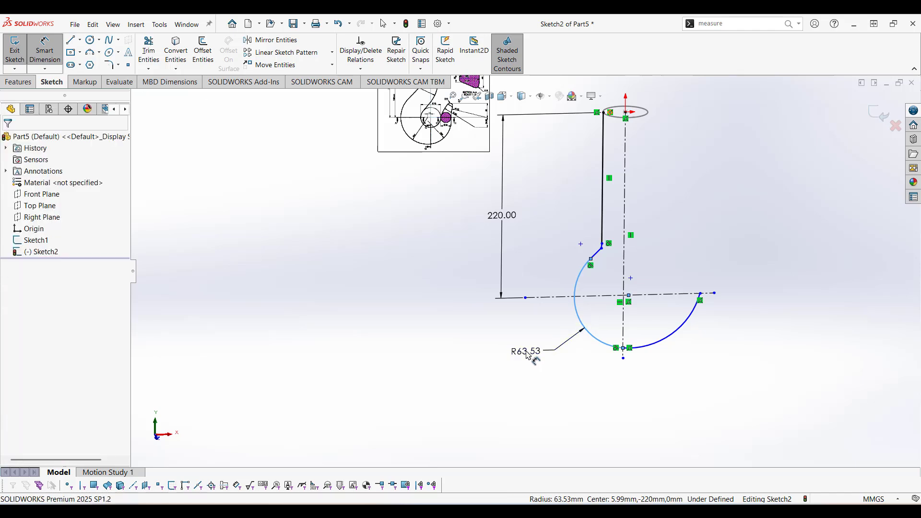
double_click(528, 355)
type("9")
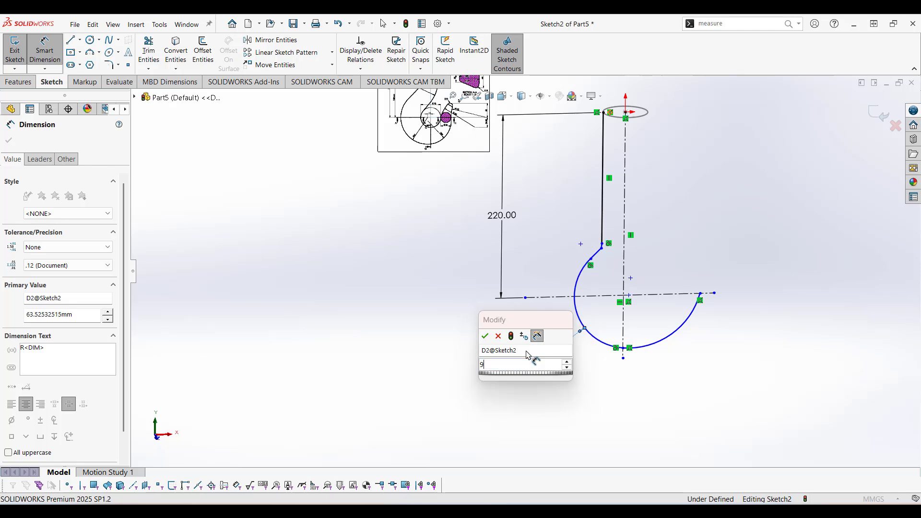
type("6")
key("Return")
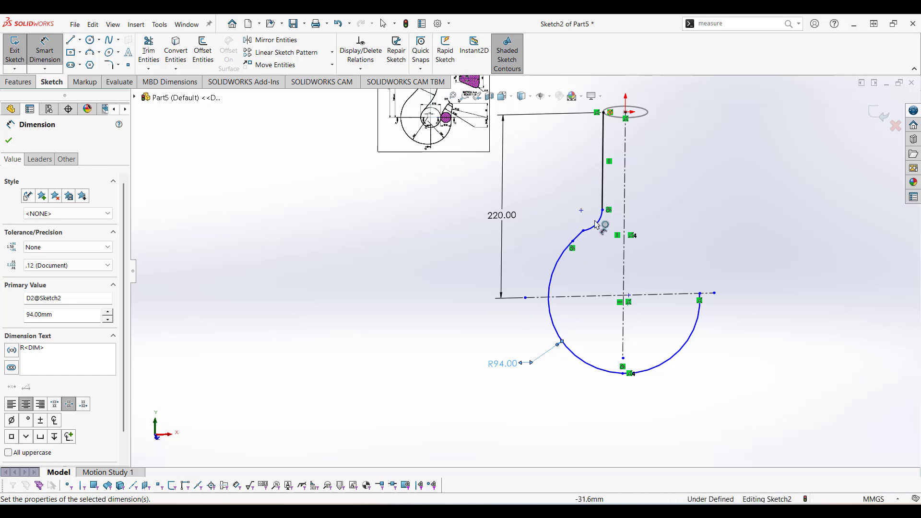
Check the reference drawing and dimension the small upper arc's centre point 138 mm above the horizontal centerline.
scroll(520, 214, "up", 3)
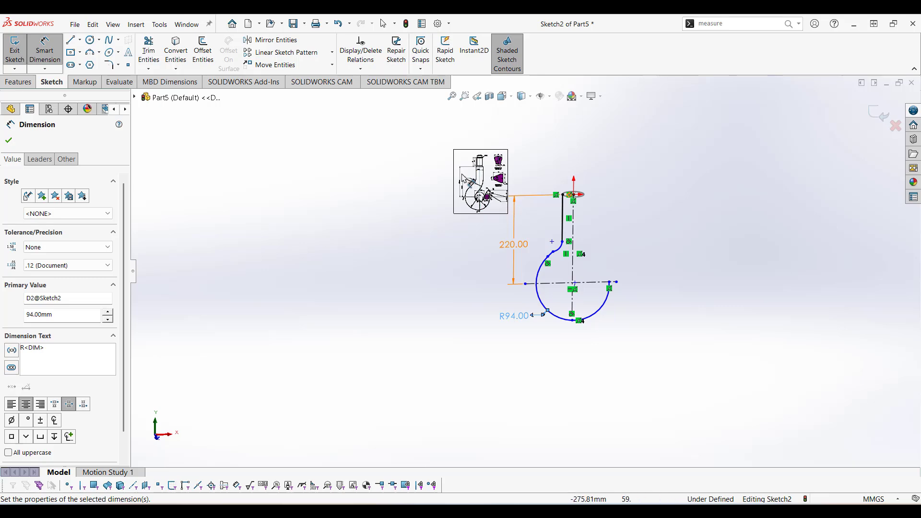
scroll(485, 199, "down", 5)
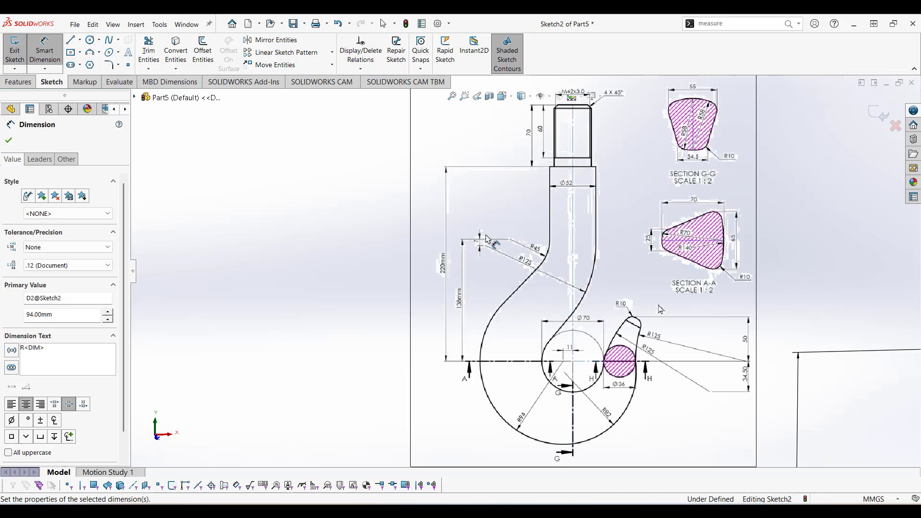
scroll(494, 266, "down", 3)
scroll(486, 274, "down", 4)
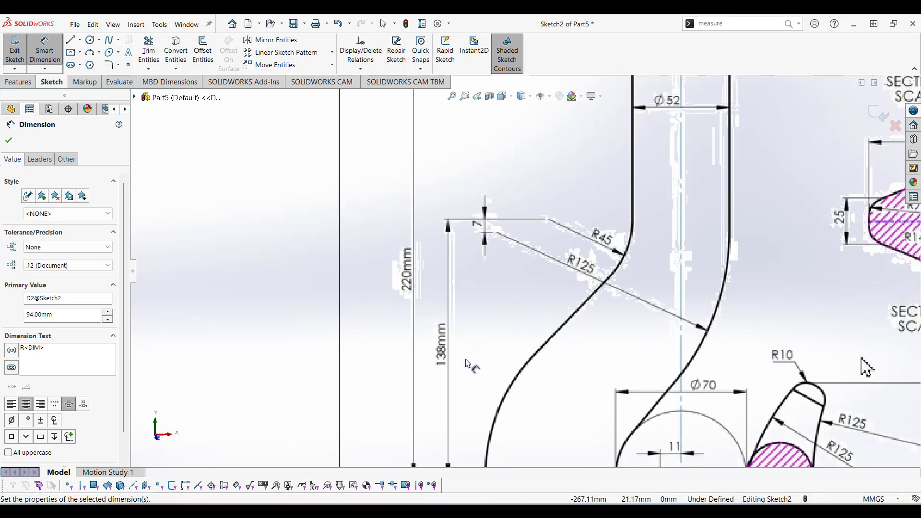
scroll(464, 379, "up", 8)
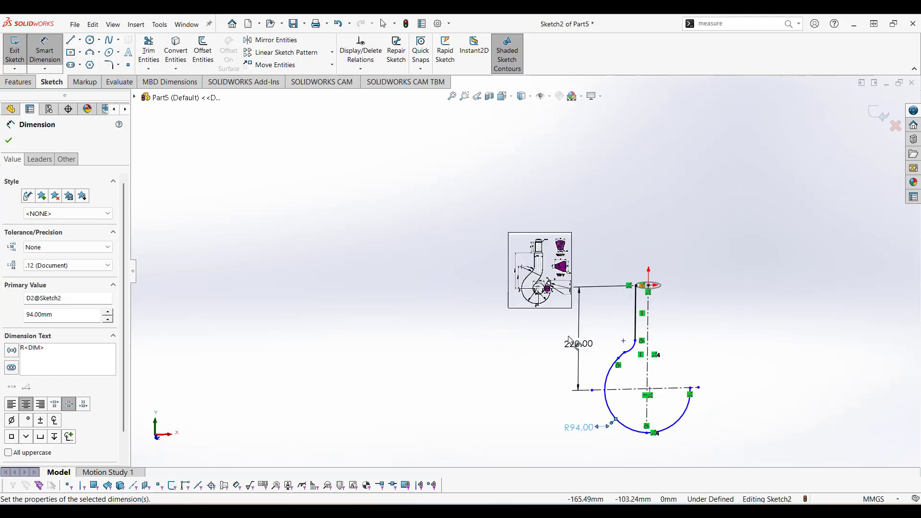
scroll(614, 365, "down", 3)
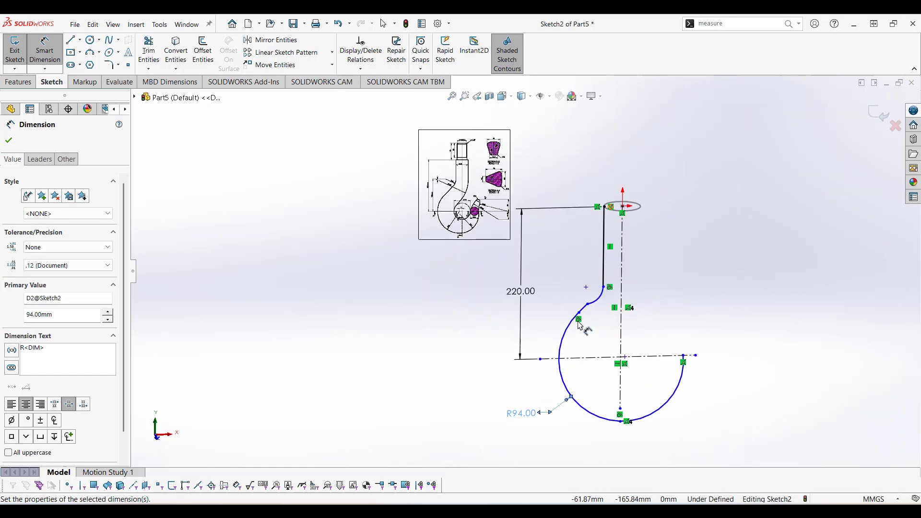
left_click(586, 288)
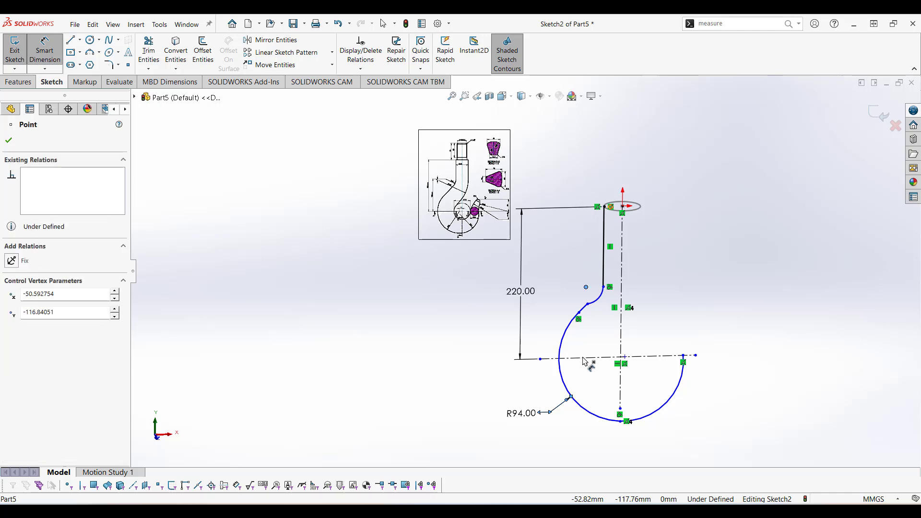
left_click(585, 359)
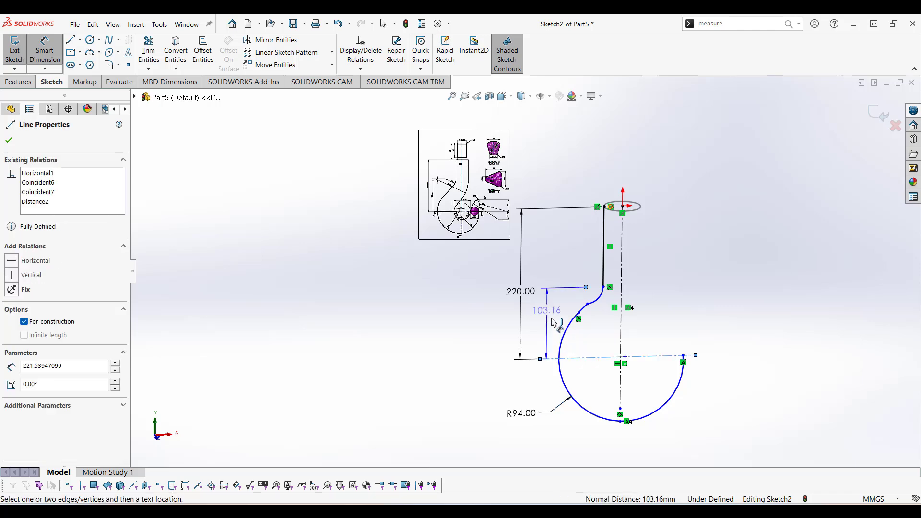
left_click(551, 325)
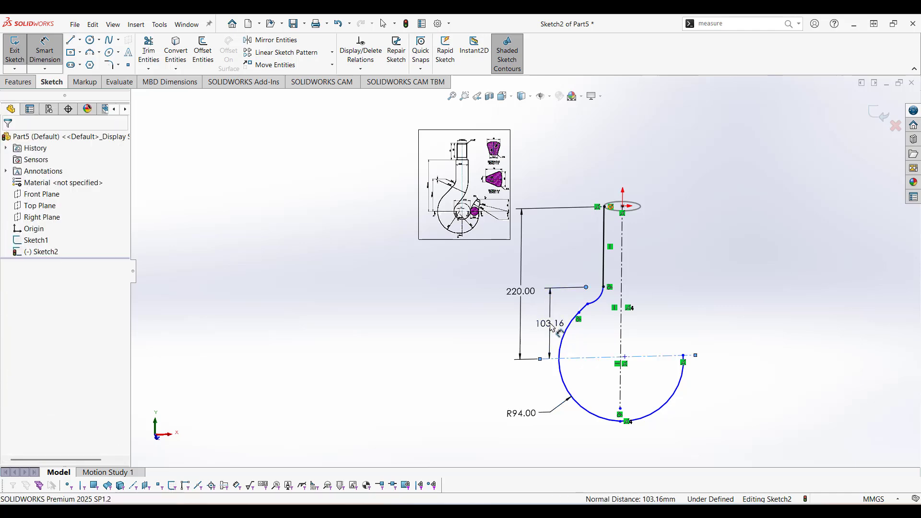
double_click(552, 326)
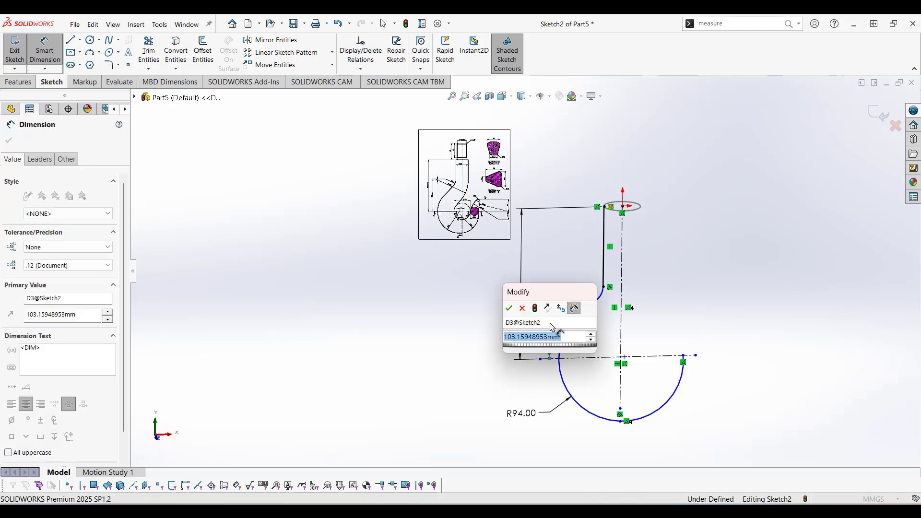
type("130")
key("Return")
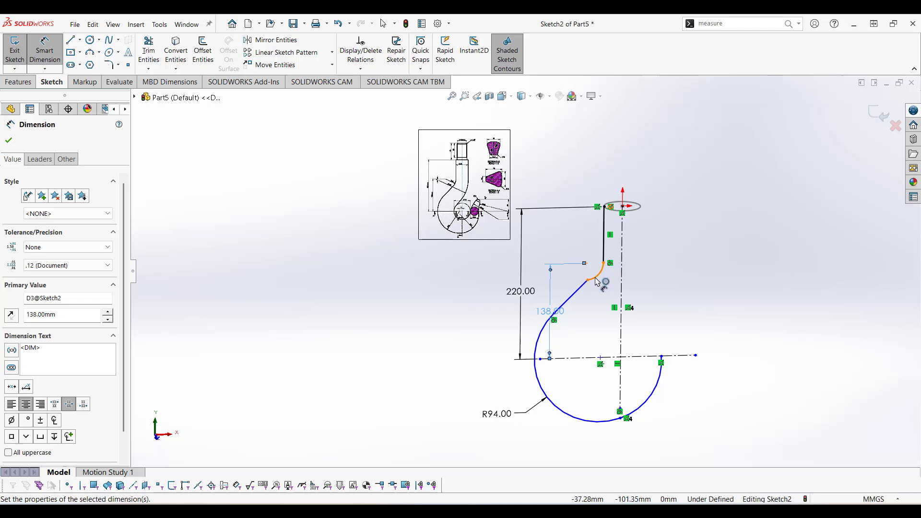
Dimension the small arc below the shank line with a 45 mm radius.
left_click(550, 253)
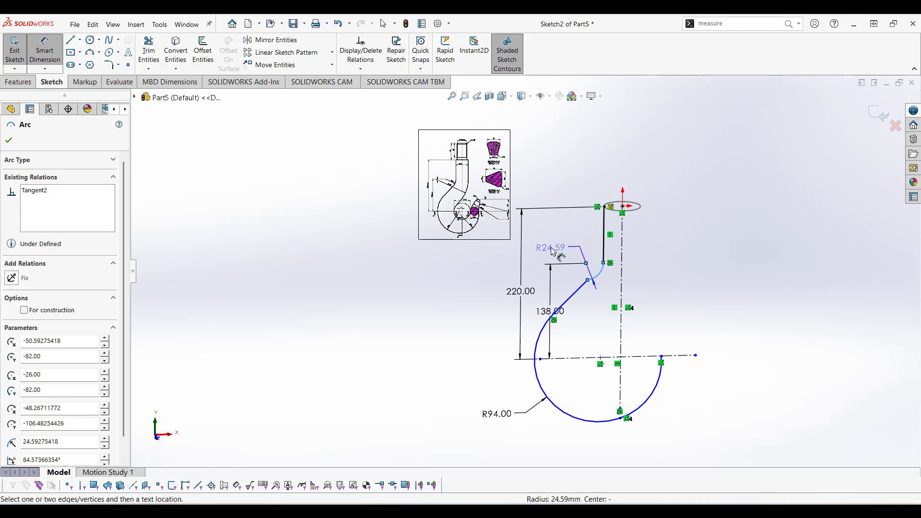
left_click(544, 256)
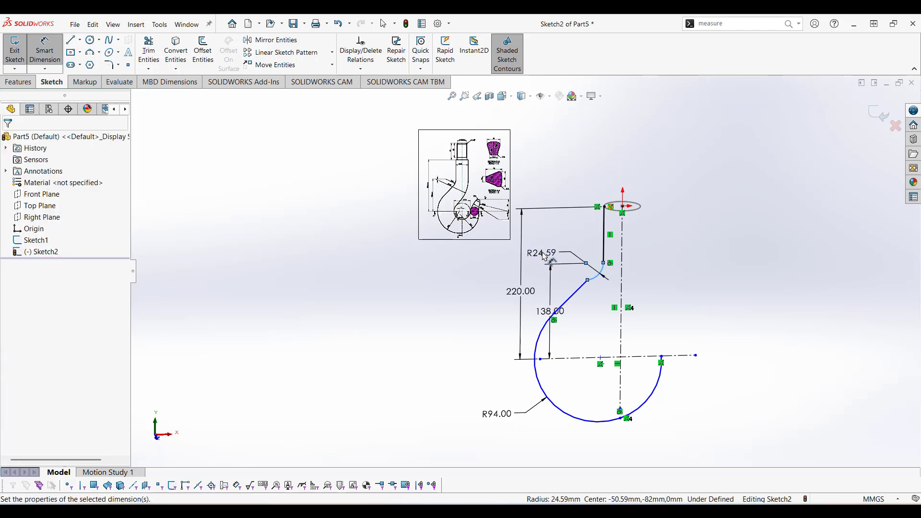
type("45")
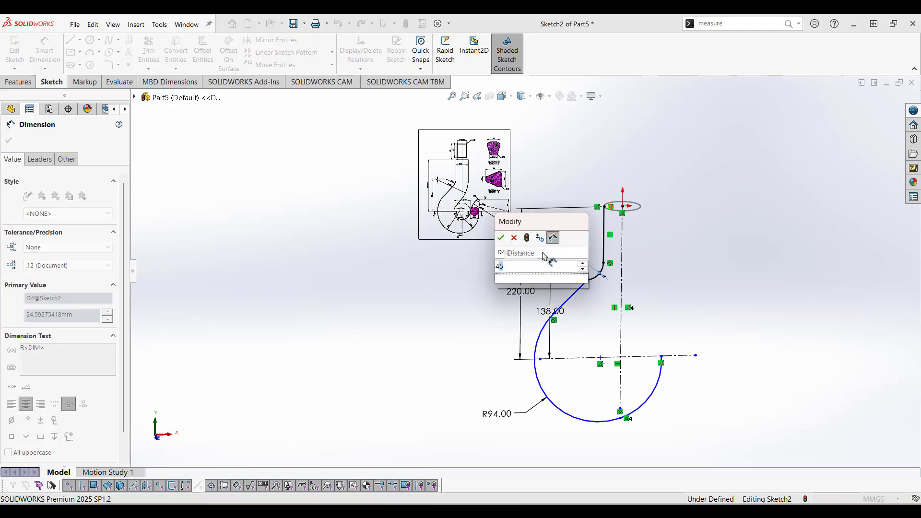
key("Escape")
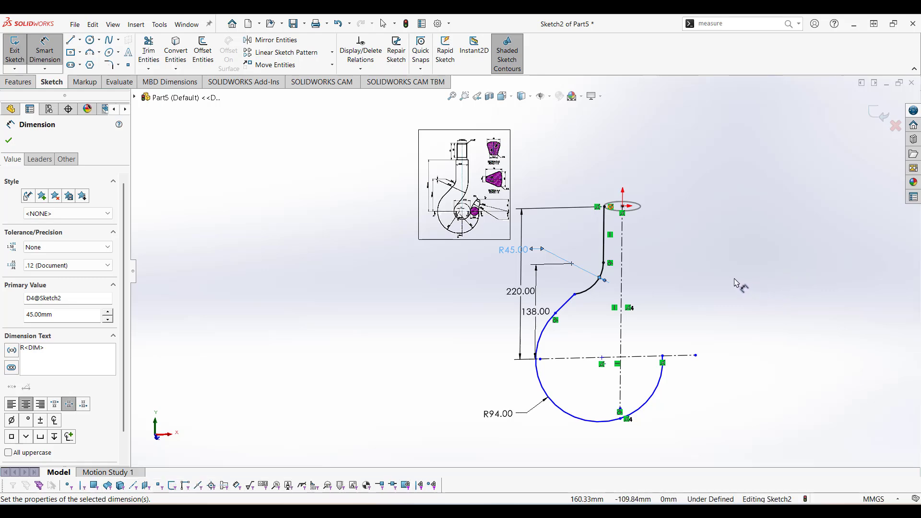
key("Escape")
key("Escape")
Make the 45 mm radius arc tangent to the slanted line at their shared endpoint.
scroll(604, 269, "down", 4)
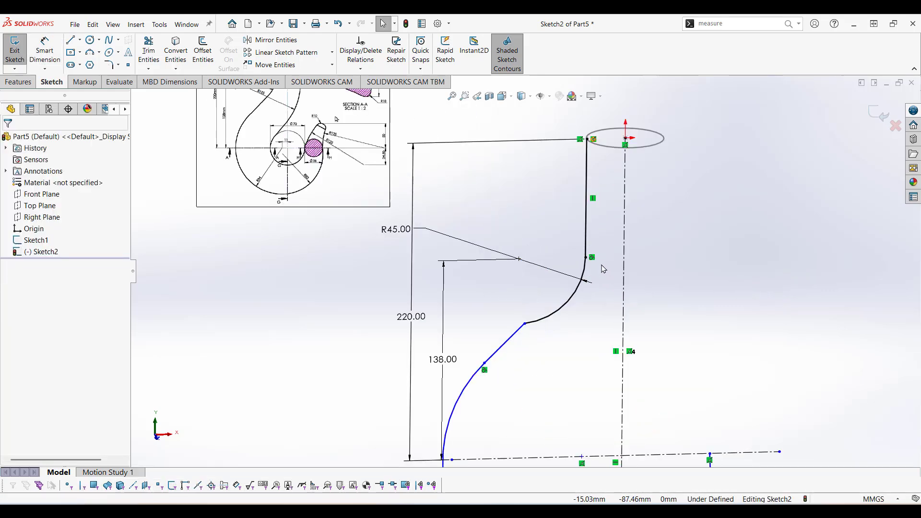
scroll(603, 269, "down", 3)
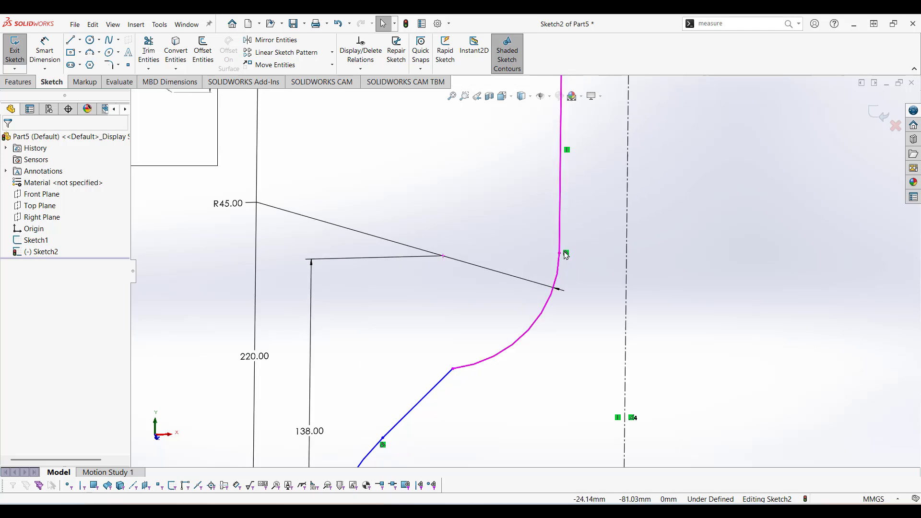
left_click(452, 370)
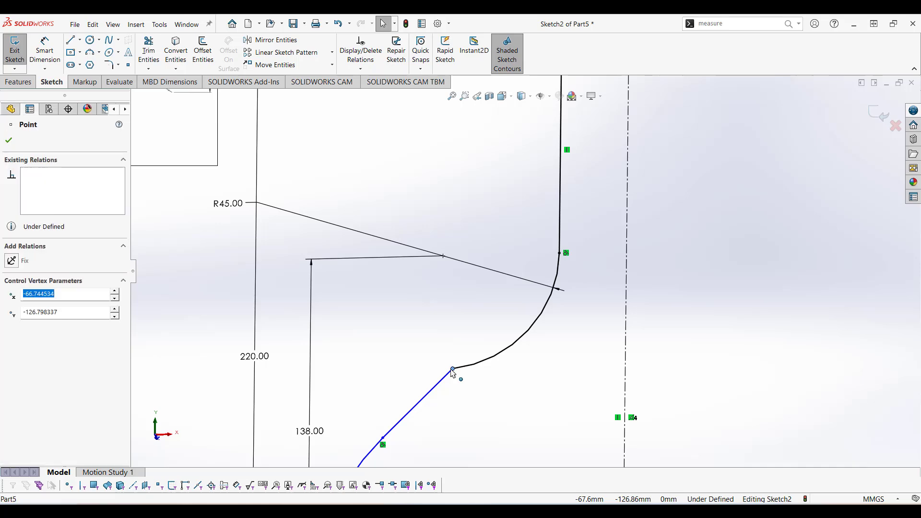
right_click(452, 370)
left_click(462, 341)
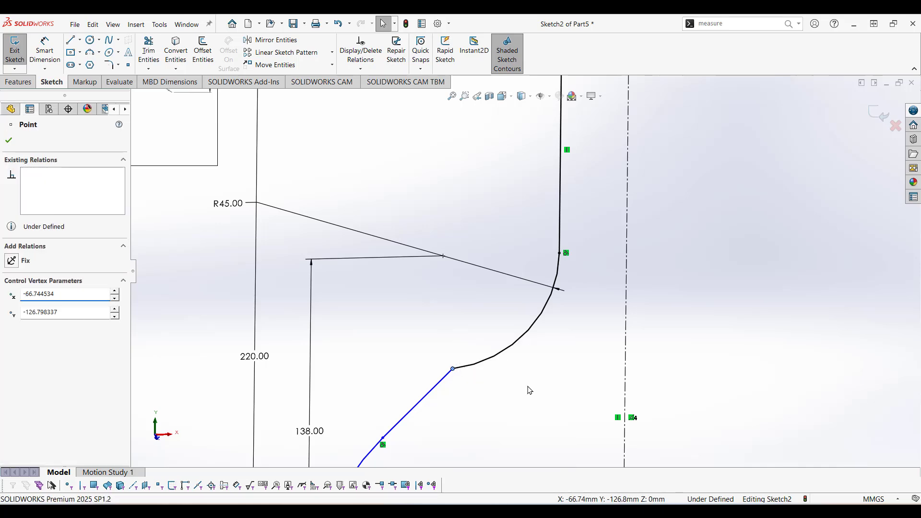
scroll(546, 391, "up", 4)
scroll(547, 391, "up", 5)
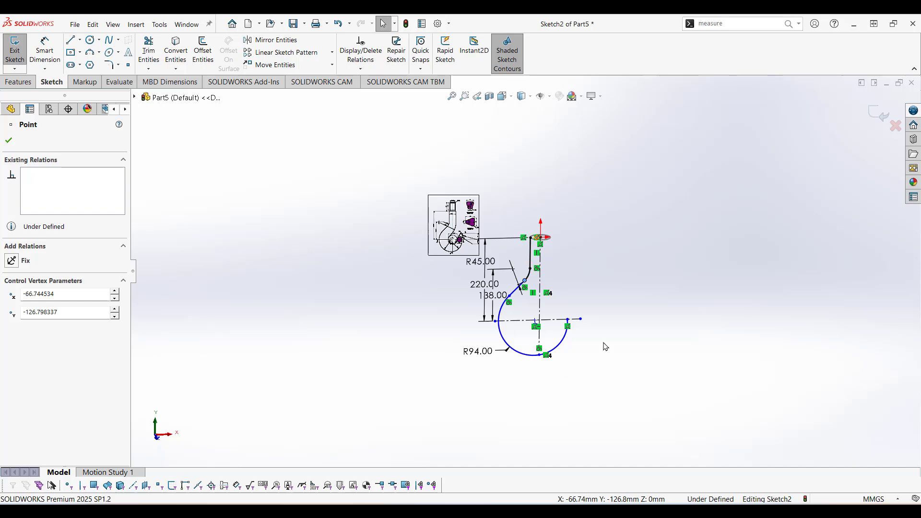
scroll(509, 303, "down", 6)
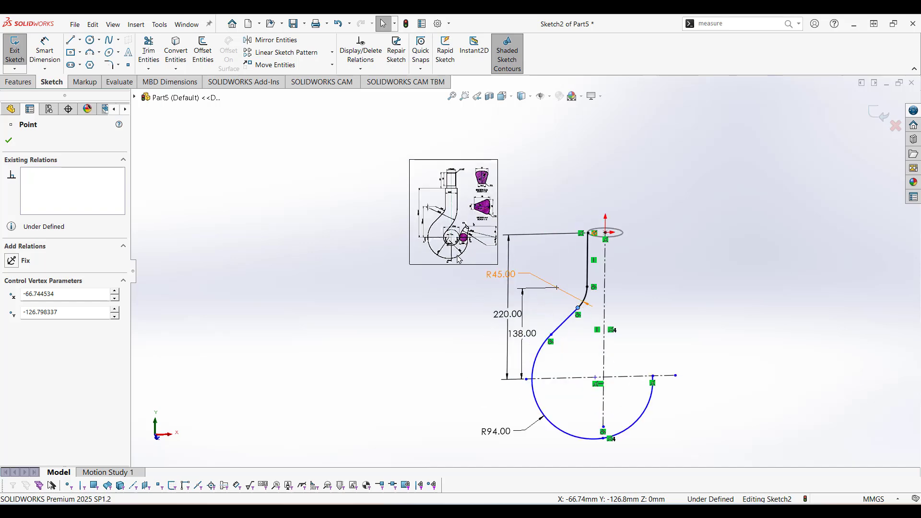
Check the reference drawing and dimension the horizontal distance from the large arc's centre to the outline's right endpoint as 11+35+36 (82 mm).
scroll(503, 266, "down", 3)
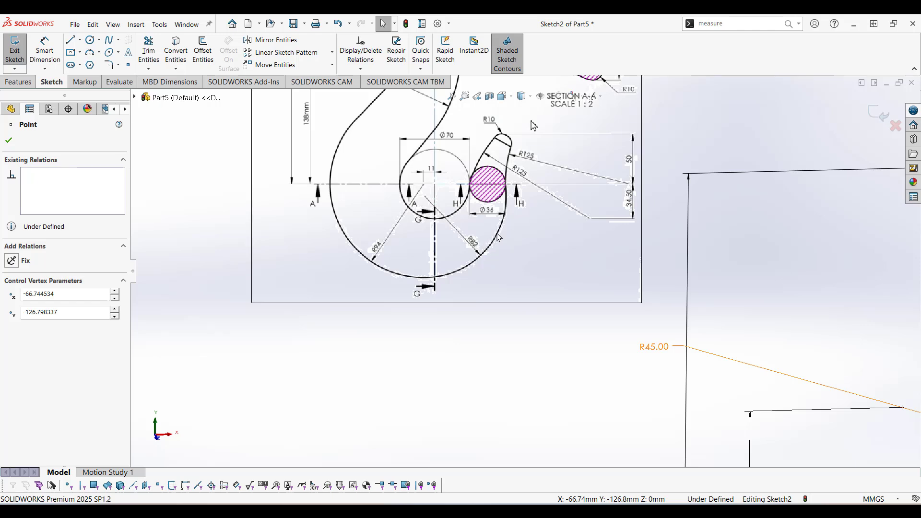
scroll(498, 215, "down", 2)
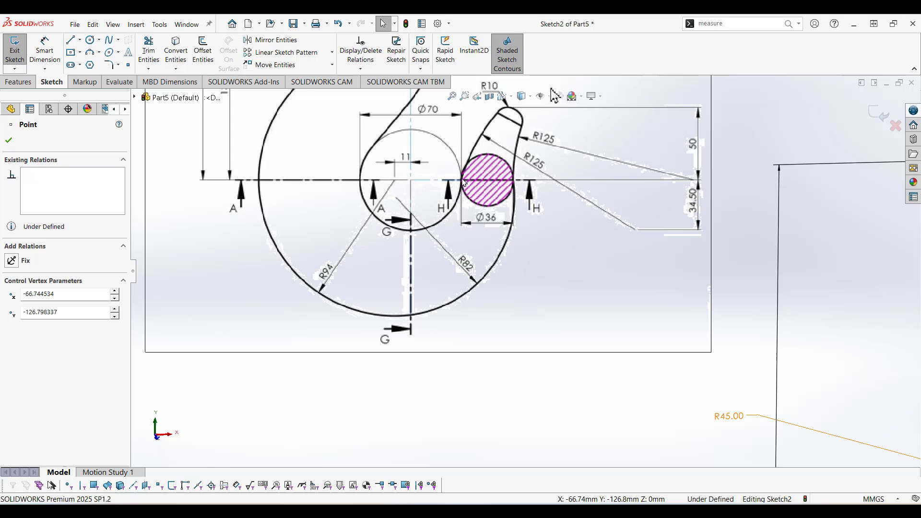
scroll(525, 271, "up", 8)
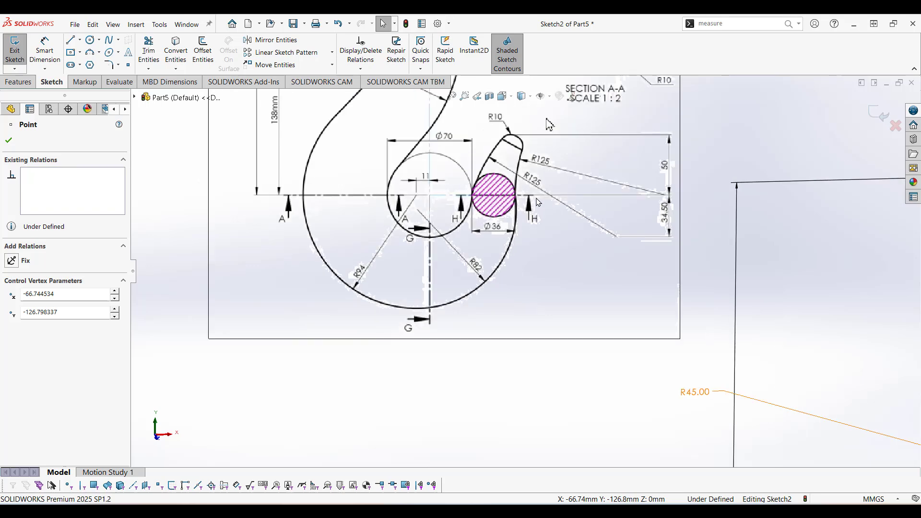
scroll(800, 339, "down", 1)
scroll(691, 352, "up", 3)
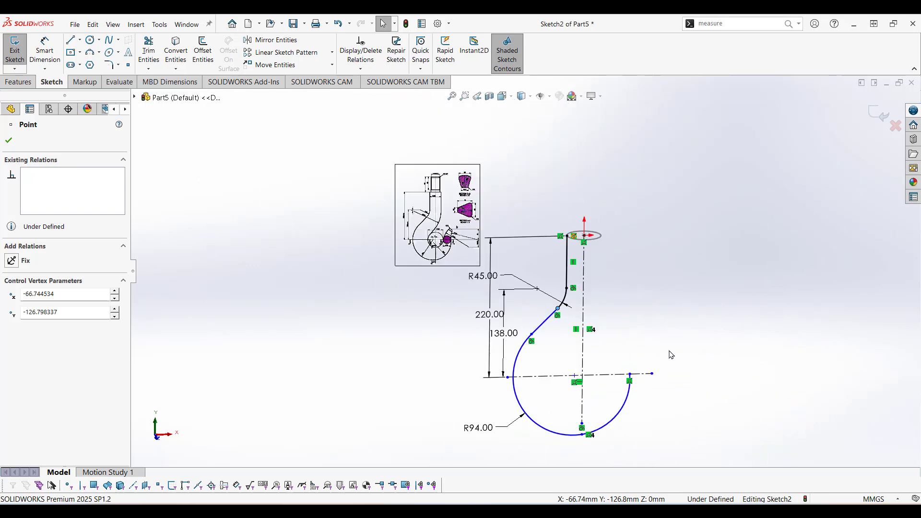
left_click(44, 48)
scroll(557, 373, "down", 2)
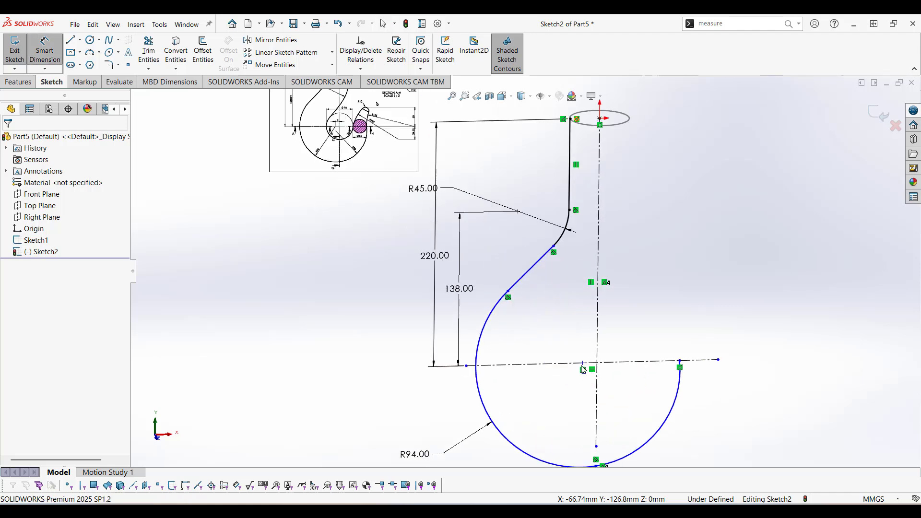
left_click(680, 361)
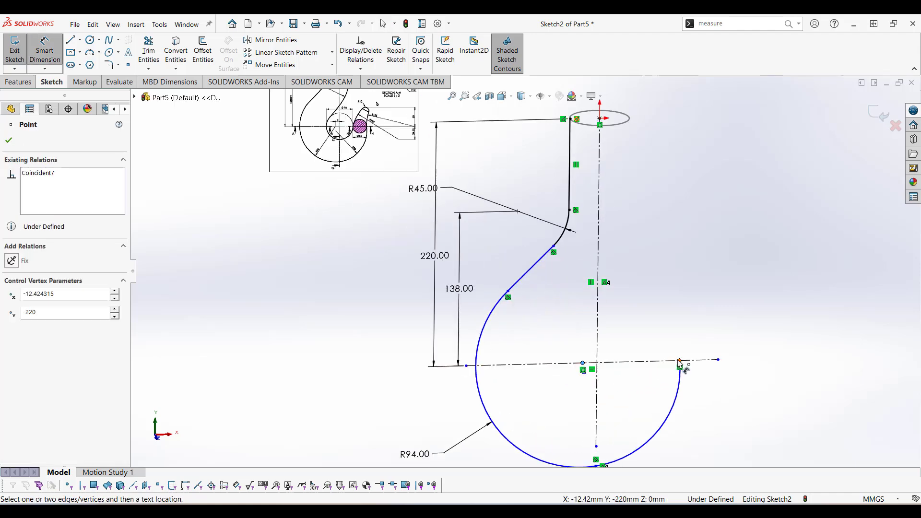
left_click(665, 327)
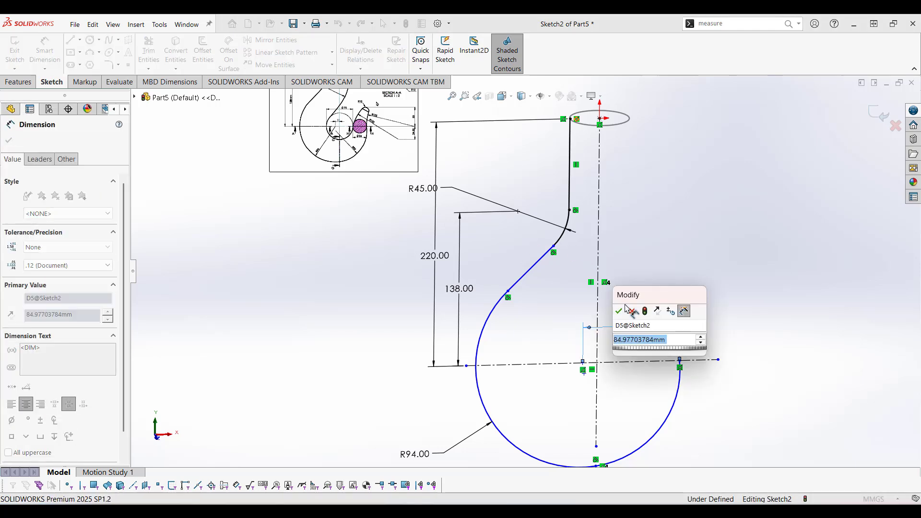
type("71")
key("Return")
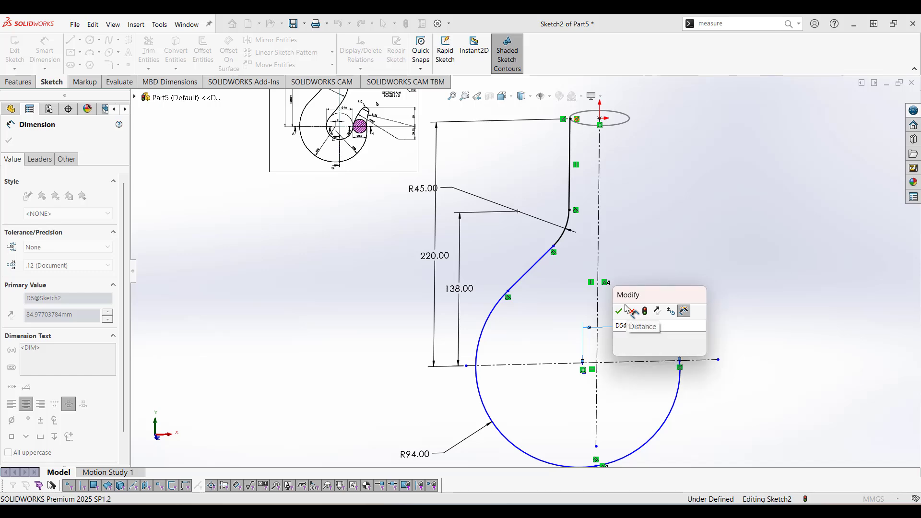
type("+")
scroll(340, 139, "up", 4)
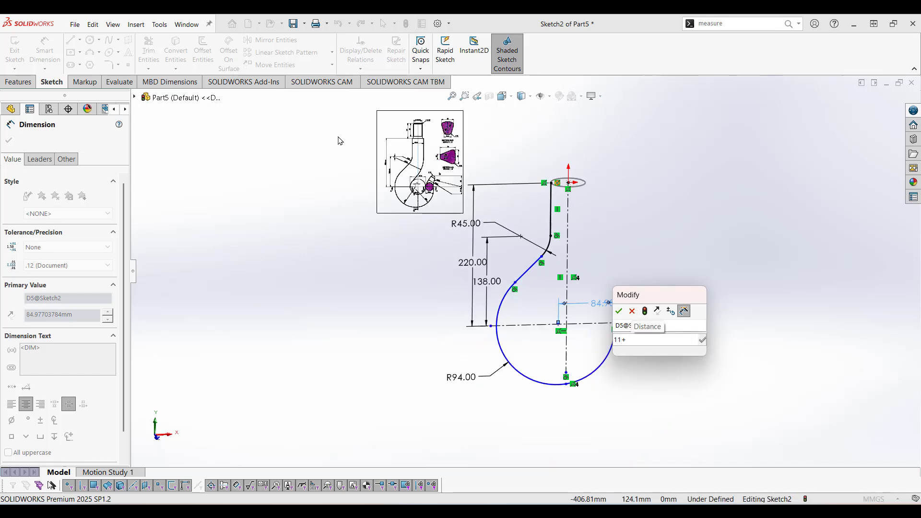
scroll(396, 170, "down", 6)
scroll(462, 227, "down", 3)
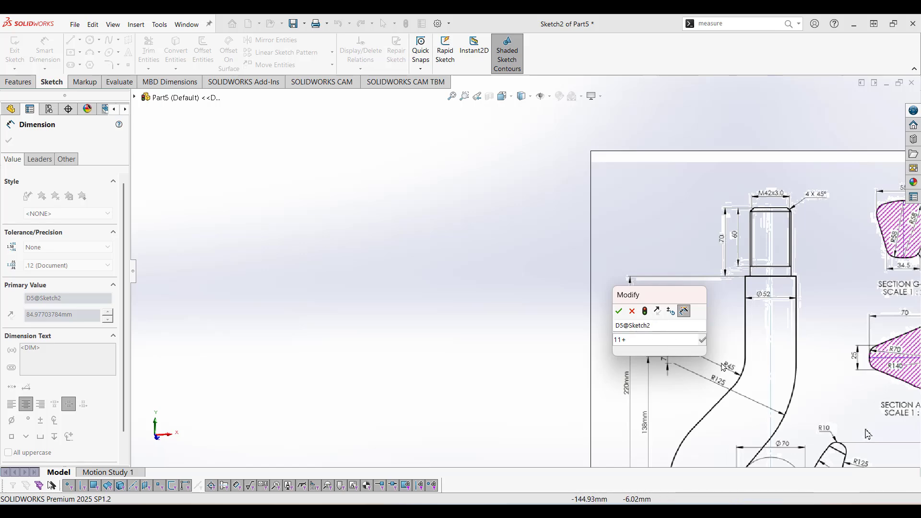
scroll(729, 376, "up", 3)
scroll(657, 373, "down", 3)
scroll(657, 373, "down", 1)
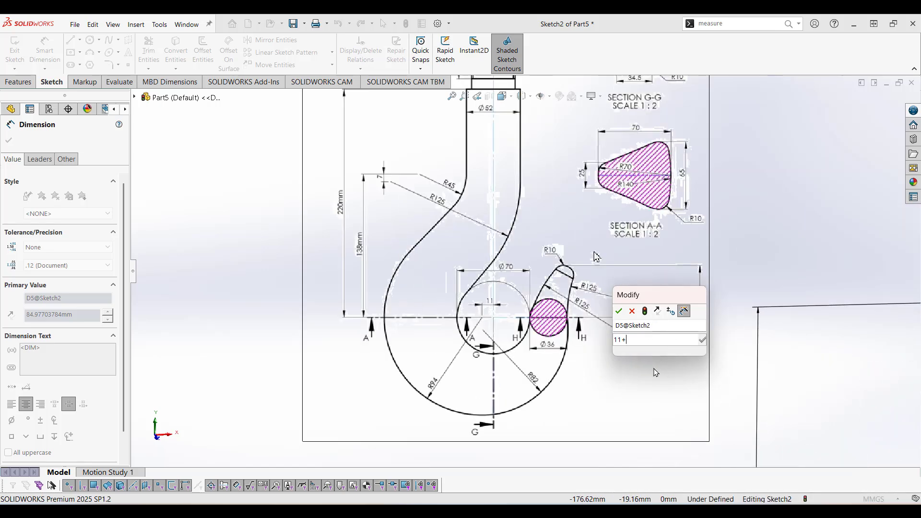
scroll(656, 373, "up", 1)
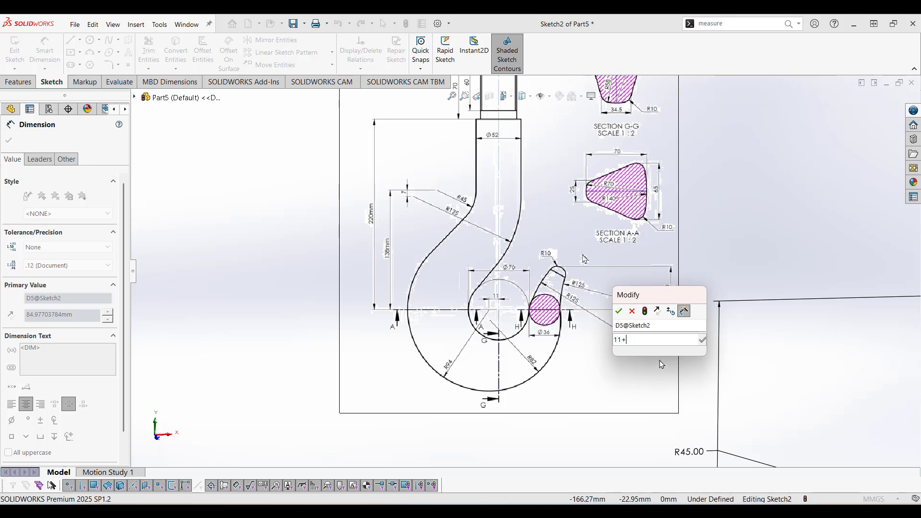
type("35")
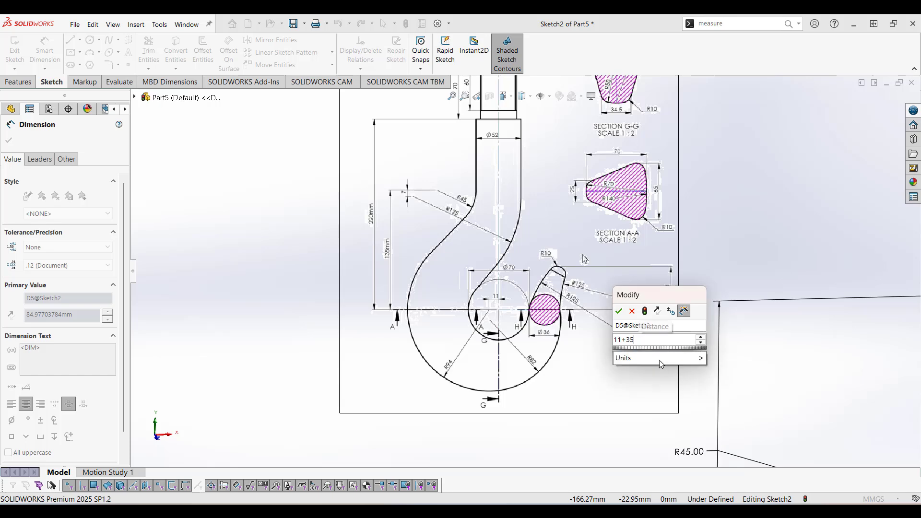
type("+3")
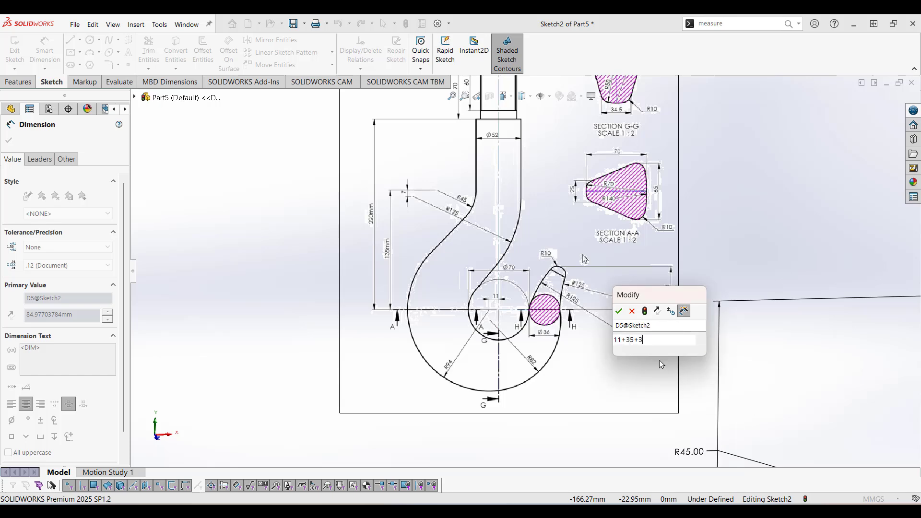
type("4")
key("Return")
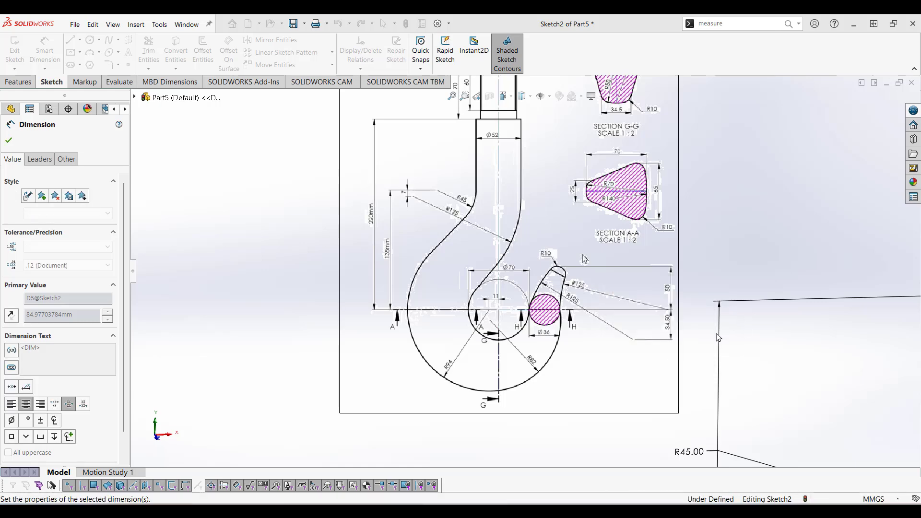
scroll(737, 367, "up", 10)
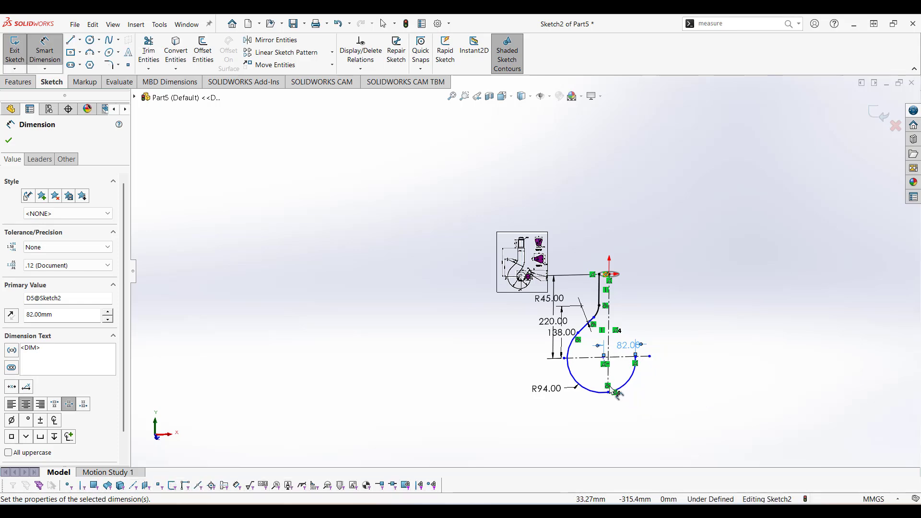
scroll(605, 379, "down", 4)
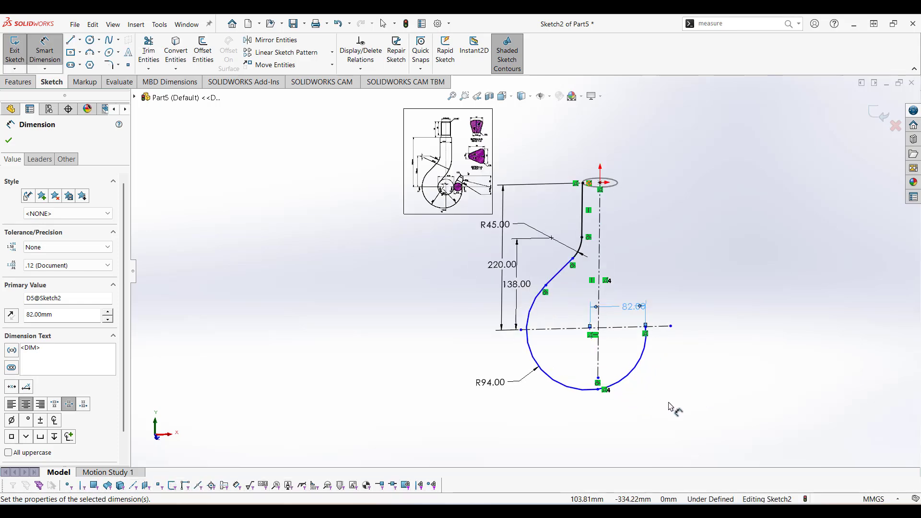
scroll(655, 394, "down", 2)
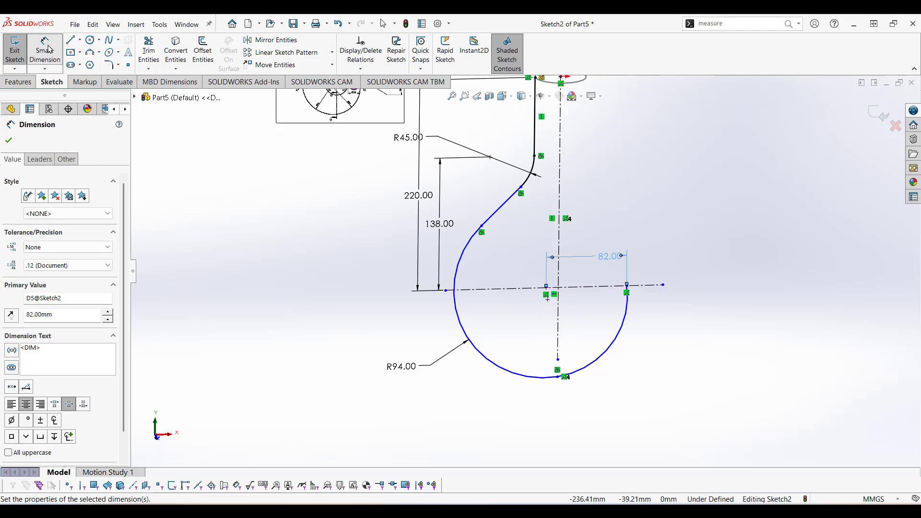
scroll(551, 302, "down", 5)
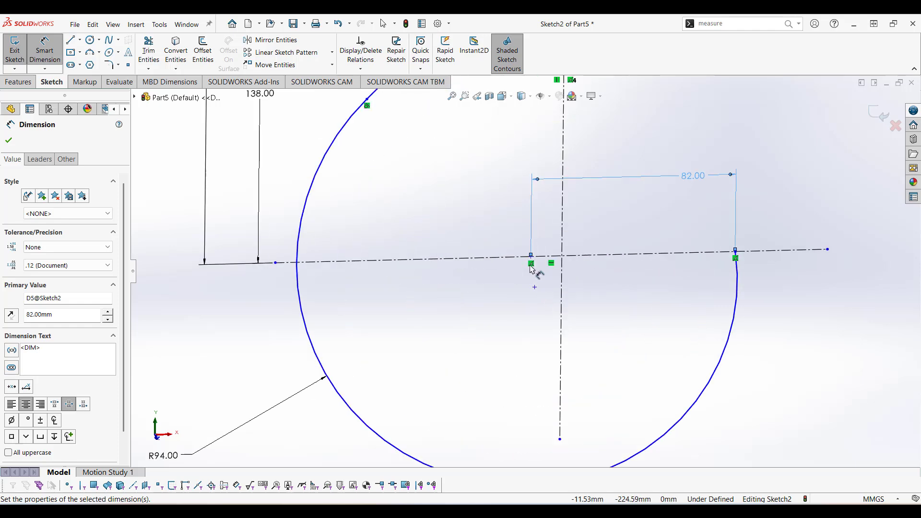
left_click_drag(531, 257, 561, 239)
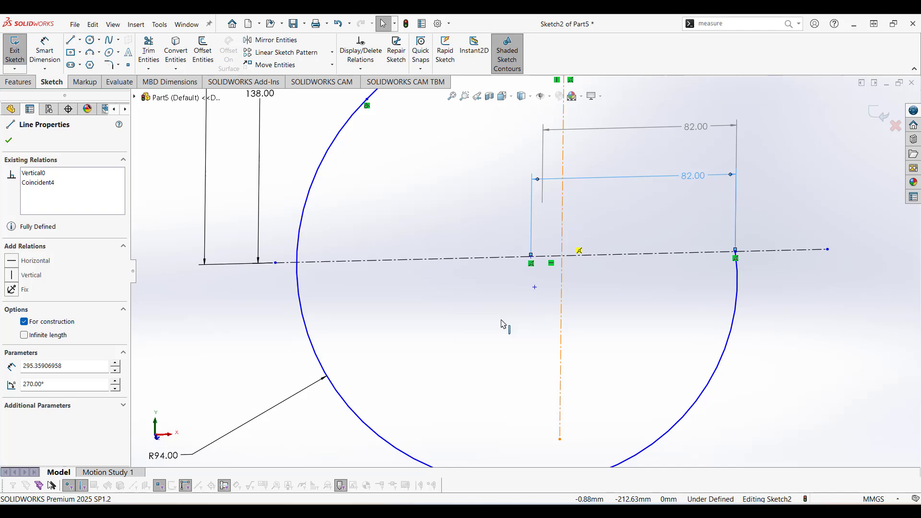
left_click_drag(552, 313, 484, 321)
key("Escape")
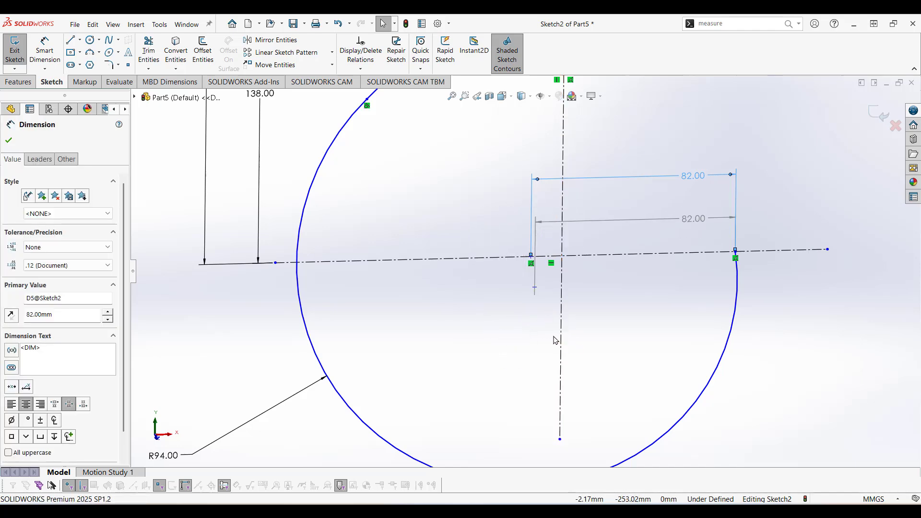
Dimension the large arc's centre point 11 mm from the vertical centerline.
left_click(45, 50)
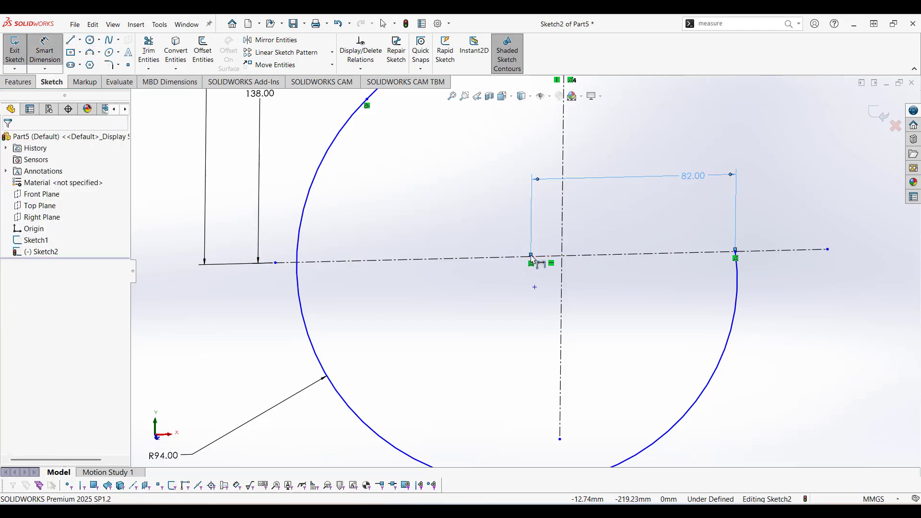
scroll(538, 279, "down", 5)
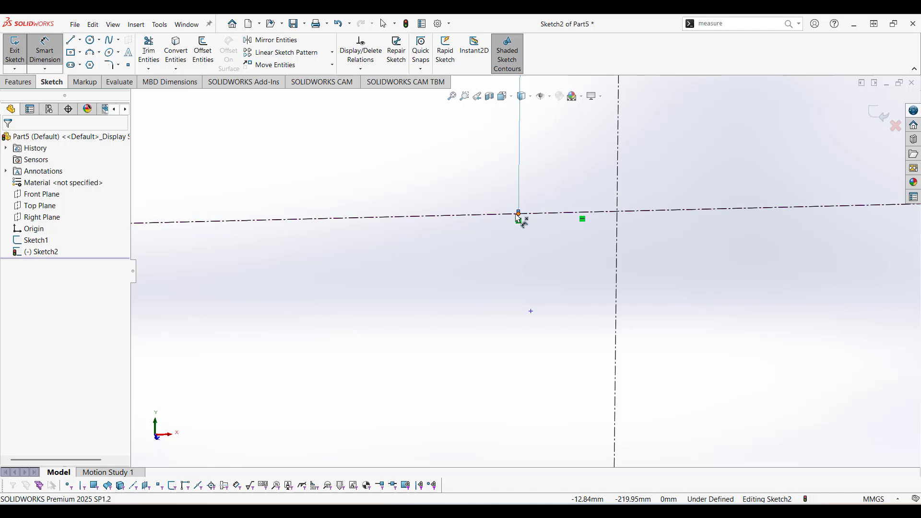
left_click(519, 215)
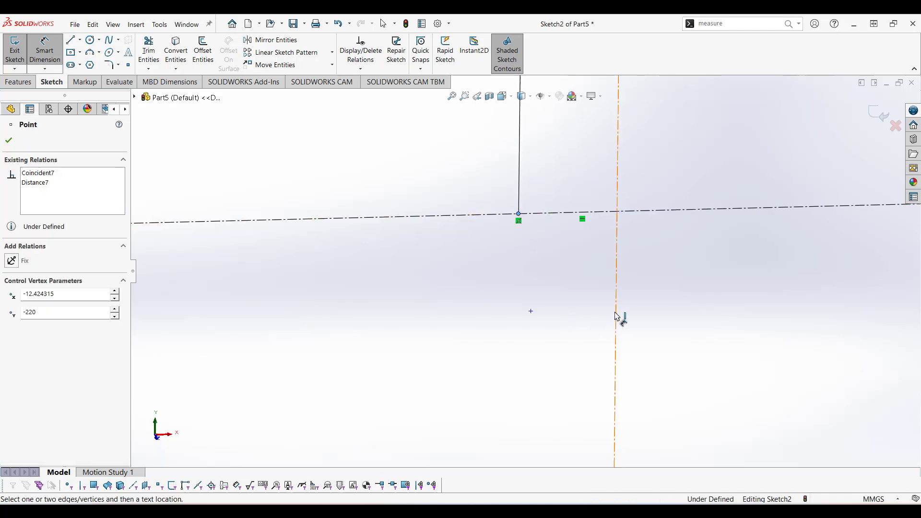
left_click(519, 322)
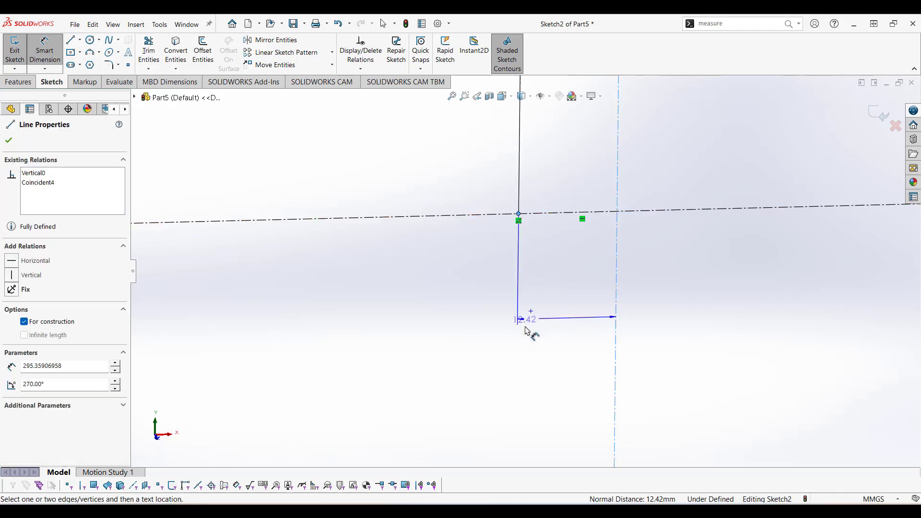
left_click(556, 336)
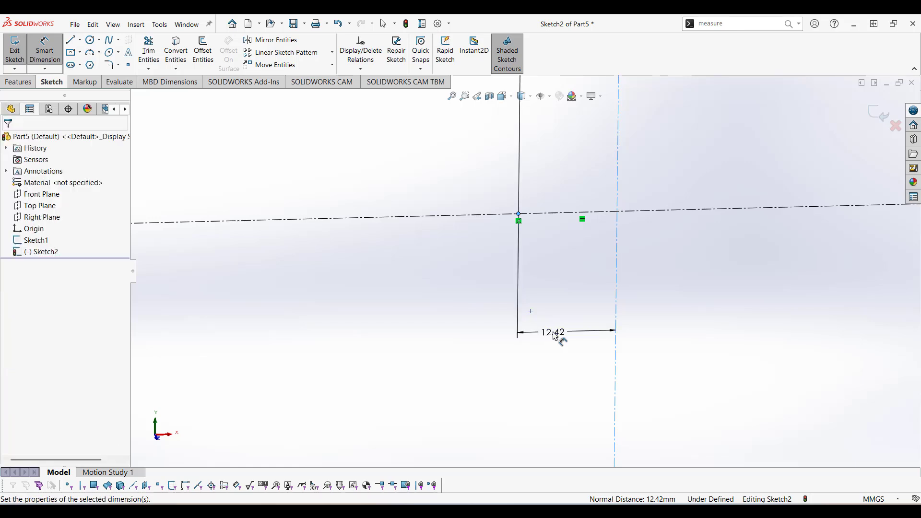
type("11")
key("Return")
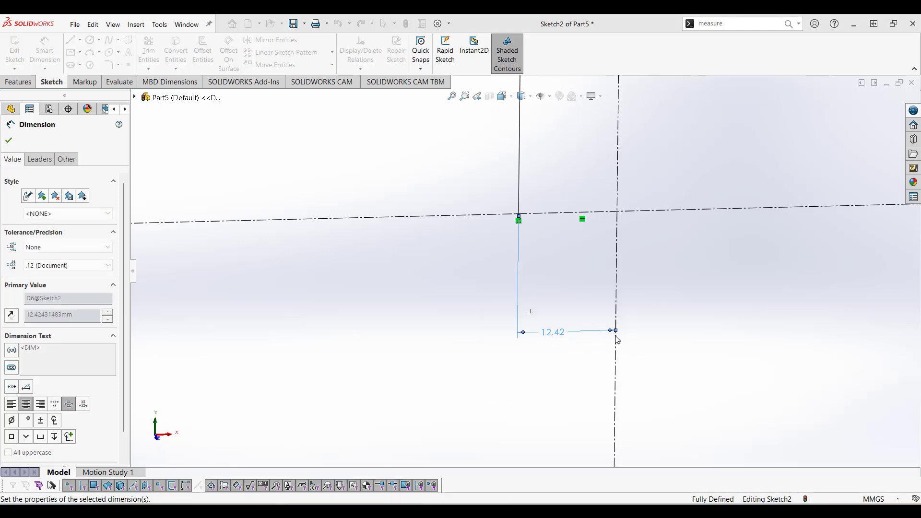
Check the lower-right arc's radius in the reference drawing and try to add a radius dimension to that arc.
scroll(638, 335, "up", 5)
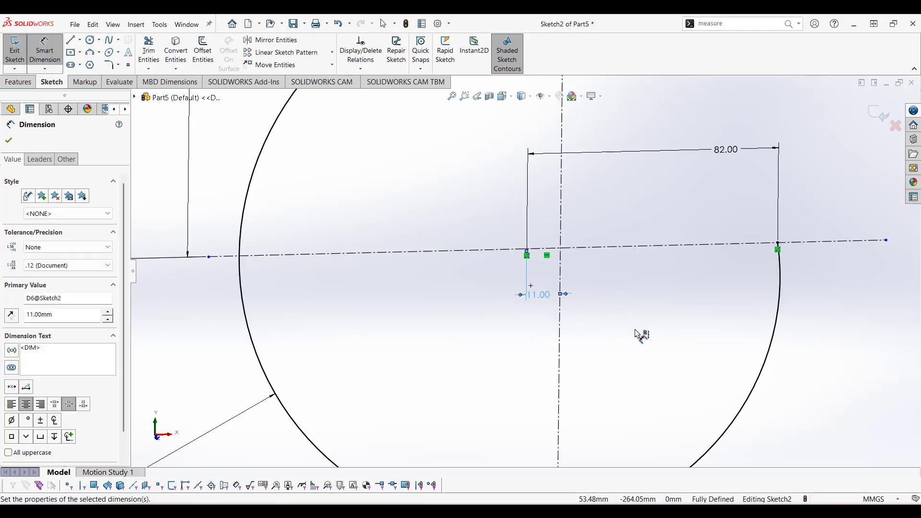
scroll(638, 334, "up", 5)
scroll(613, 339, "down", 3)
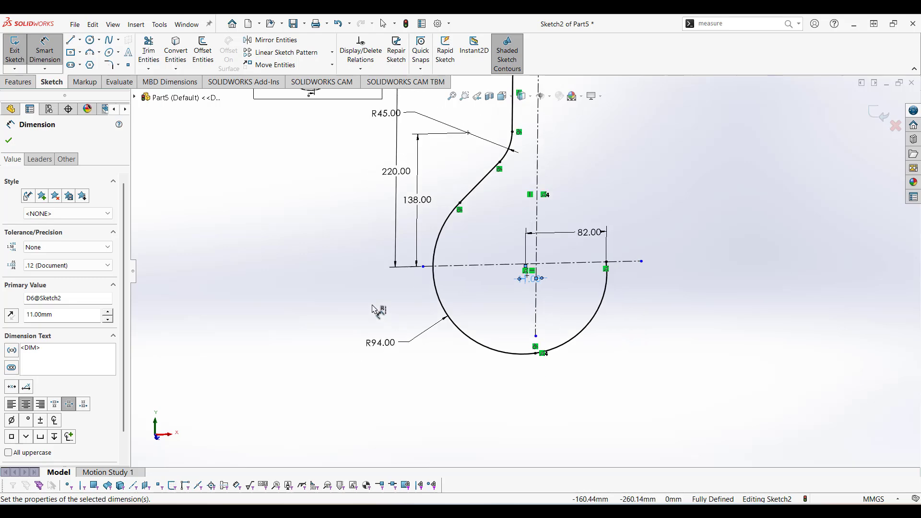
scroll(389, 214, "up", 3)
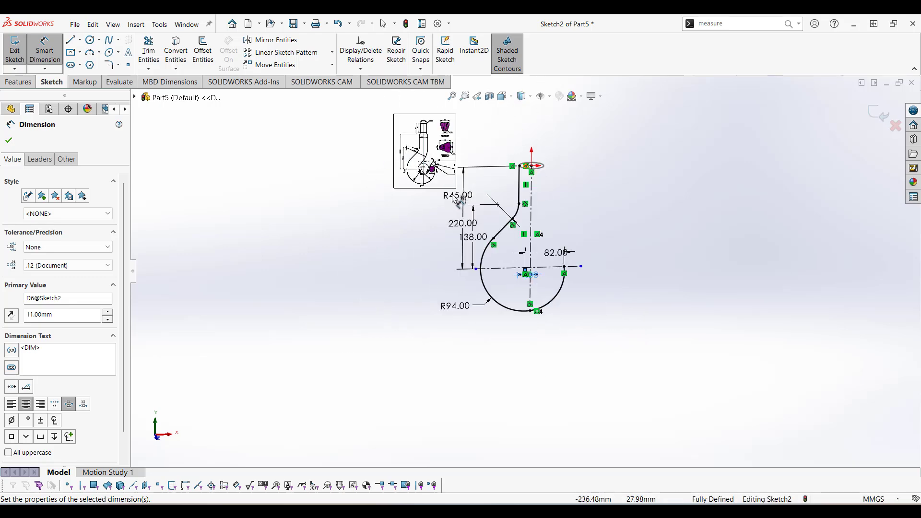
scroll(409, 144, "down", 8)
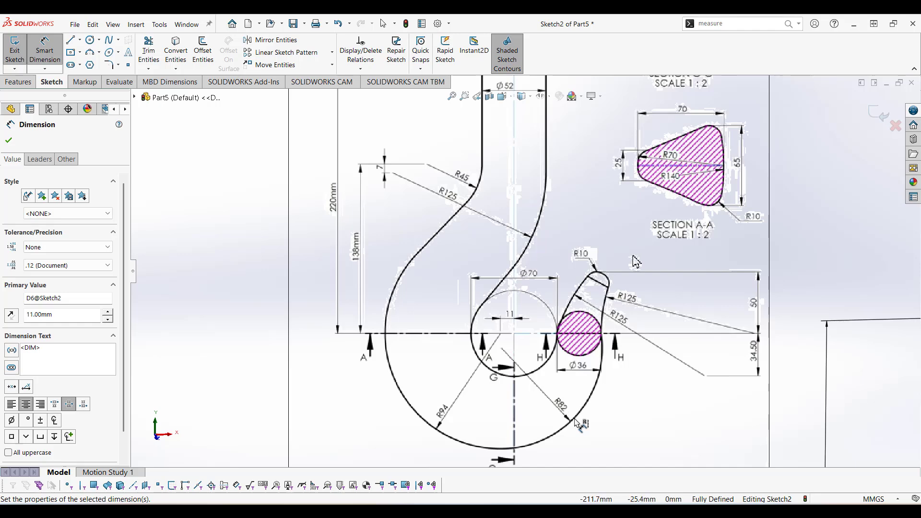
scroll(578, 423, "up", 8)
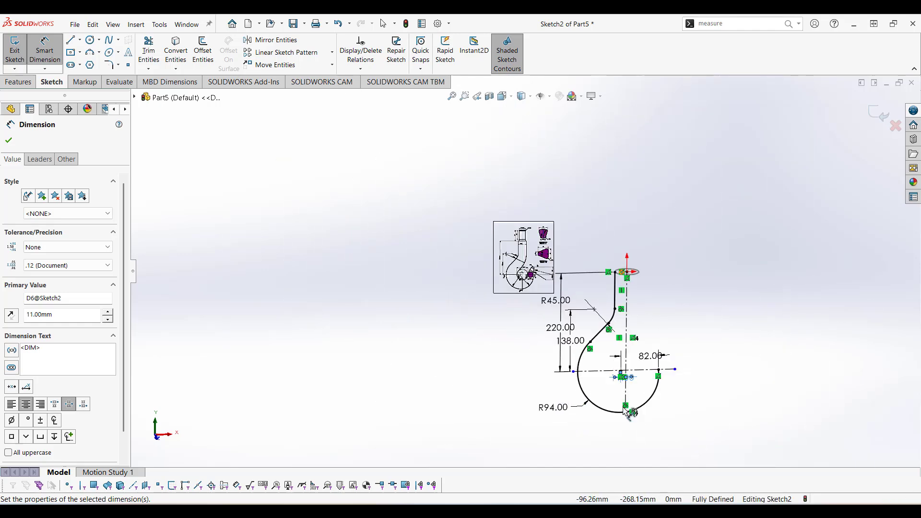
left_click(685, 421)
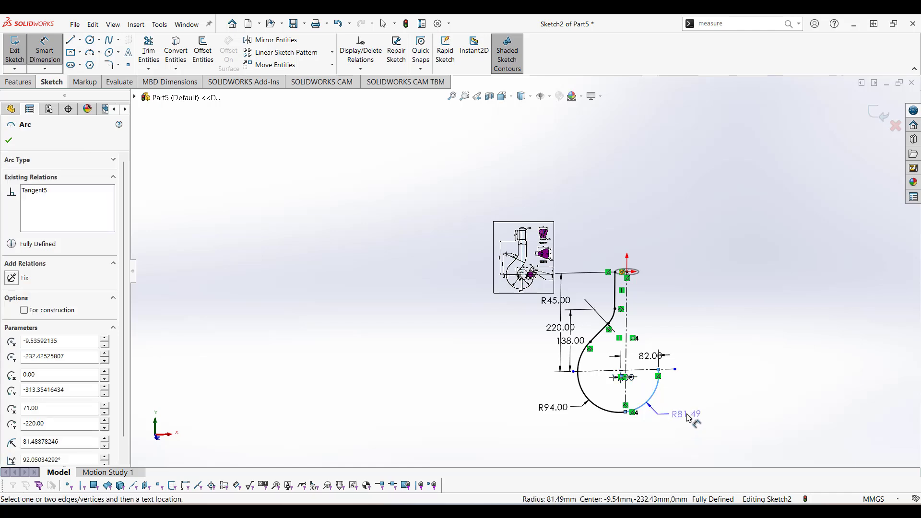
left_click(687, 419)
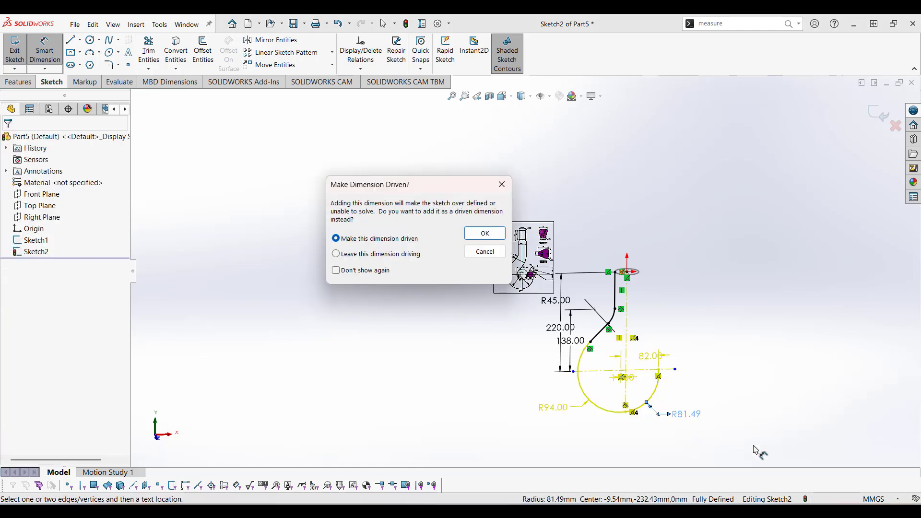
key("Escape")
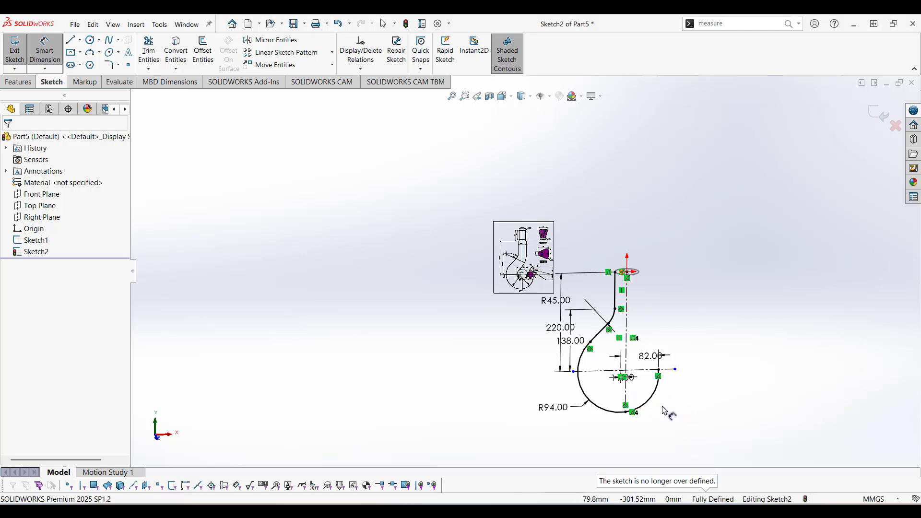
scroll(664, 410, "down", 5)
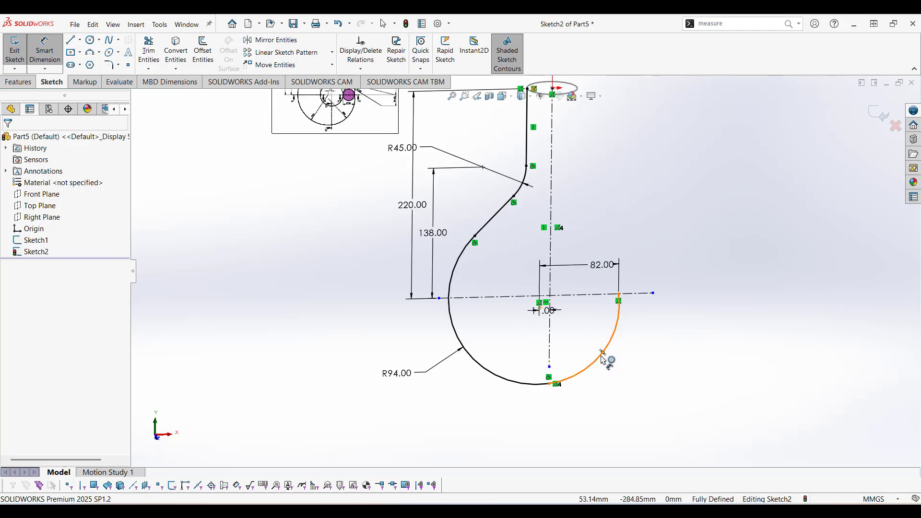
left_click(604, 357)
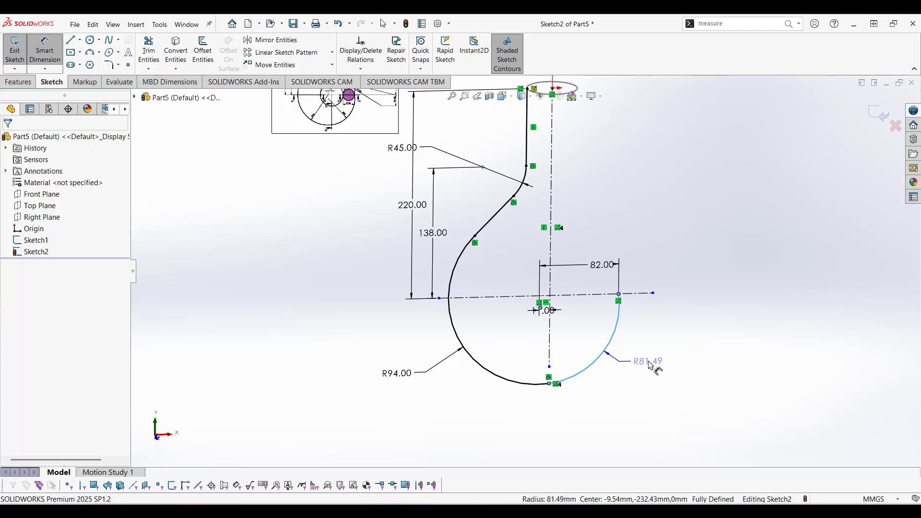
left_click(649, 365)
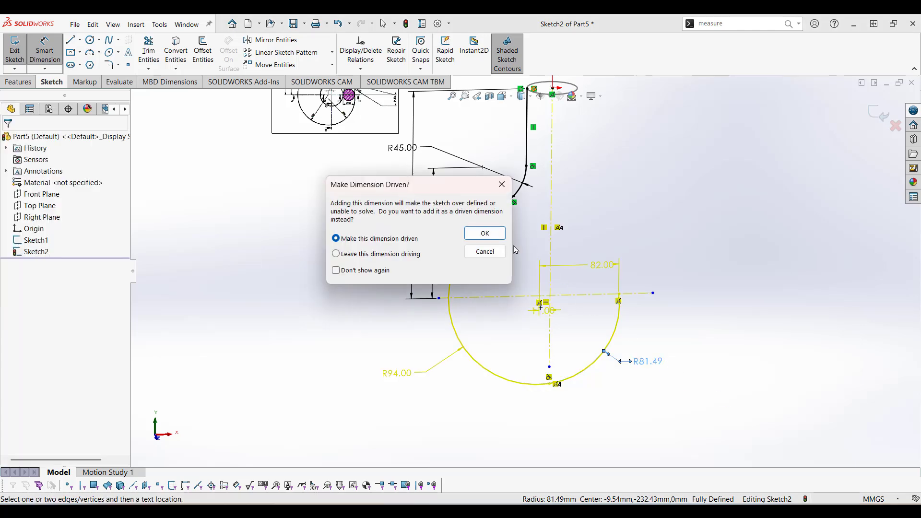
left_click(485, 252)
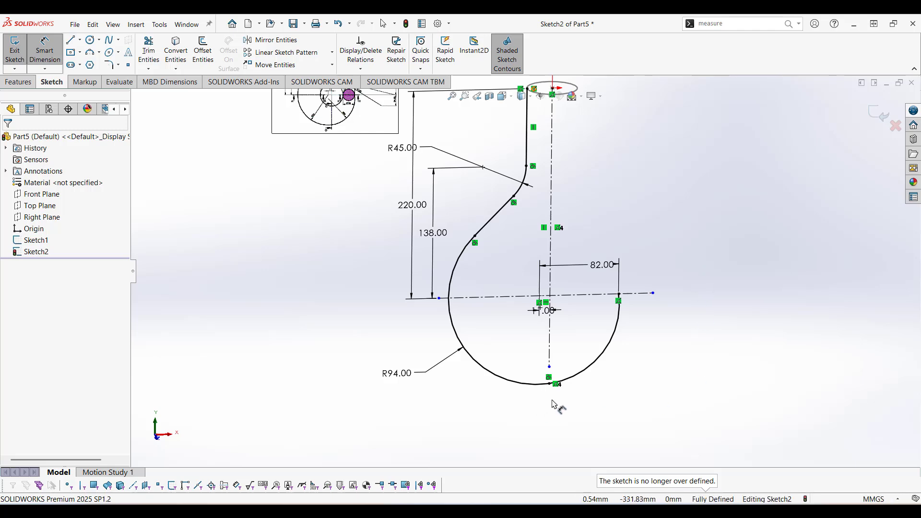
Delete the tangent relation between the two lower arcs at their shared endpoint near the vertical centerline.
scroll(556, 404, "down", 5)
scroll(545, 348, "down", 2)
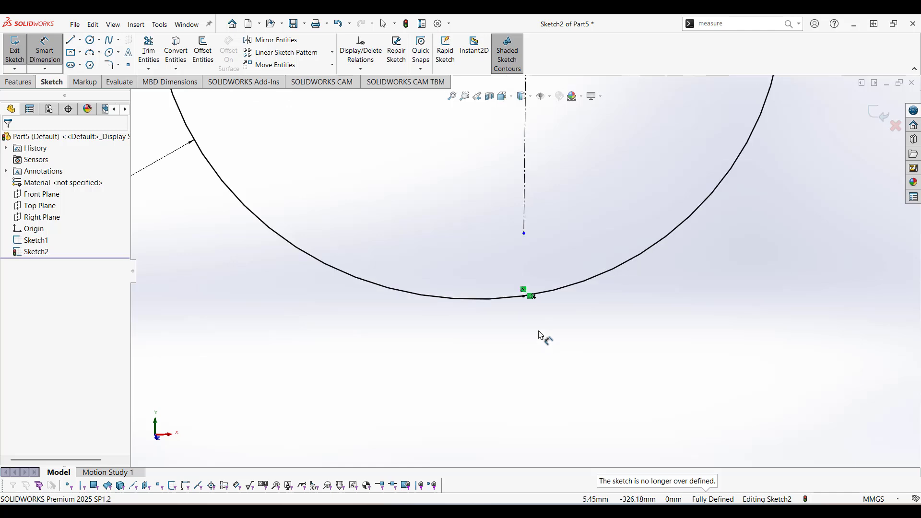
scroll(530, 309, "down", 2)
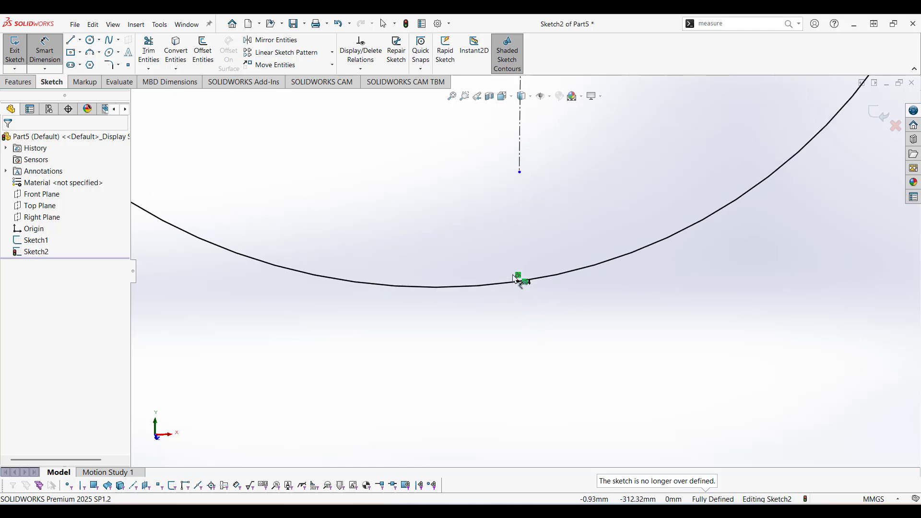
scroll(528, 271, "down", 1)
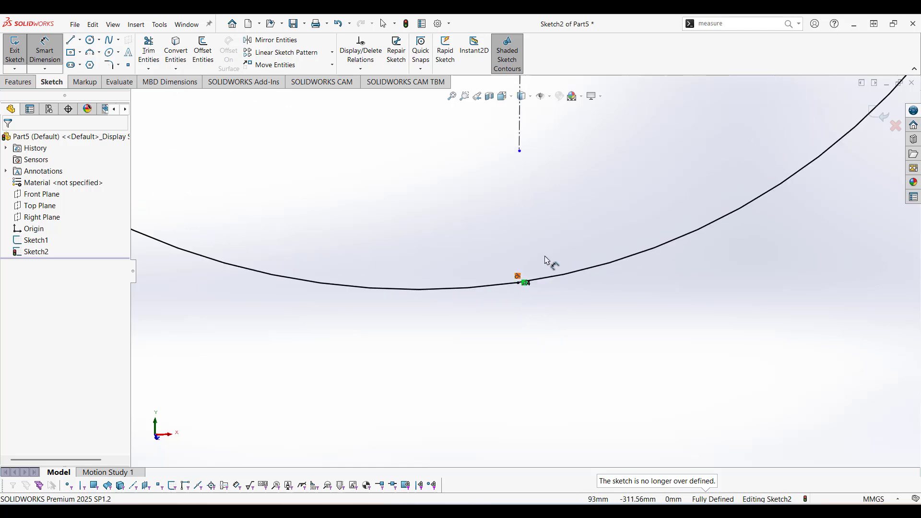
scroll(545, 260, "down", 1)
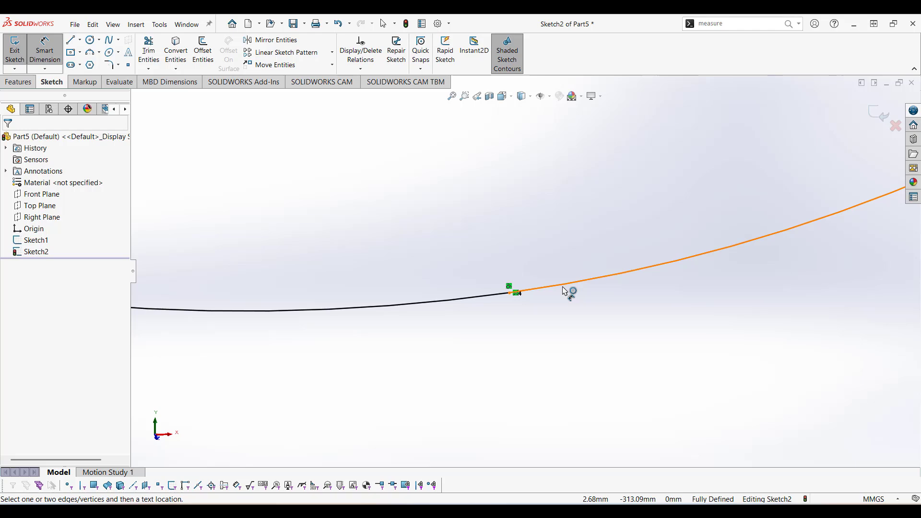
key("Escape")
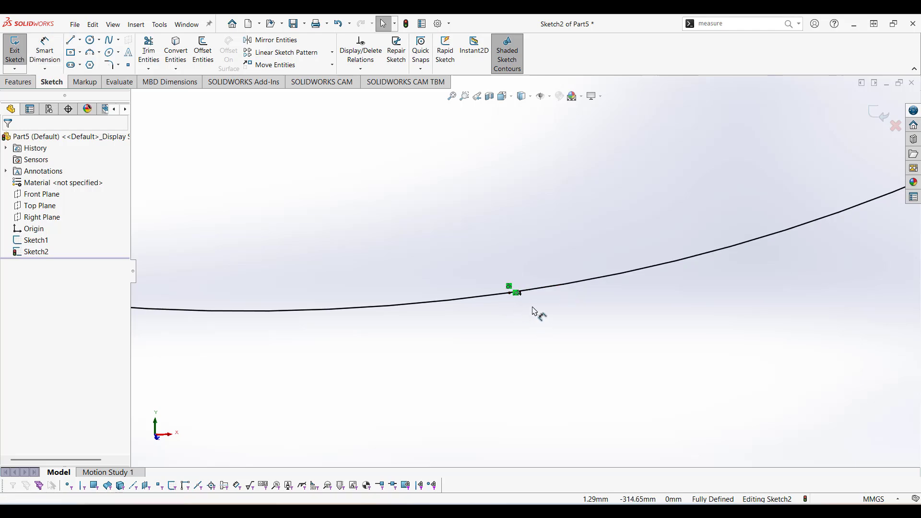
left_click(509, 287)
key("Delete")
scroll(572, 346, "up", 10)
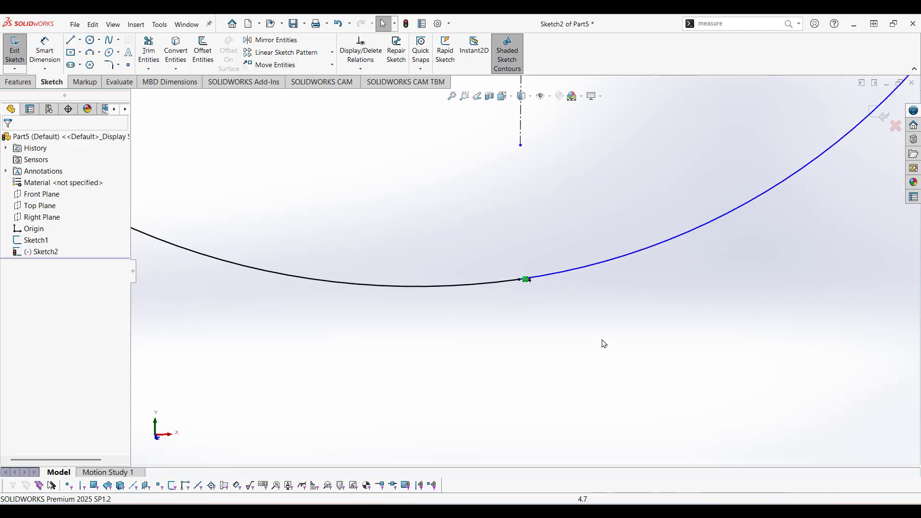
scroll(709, 245, "up", 1)
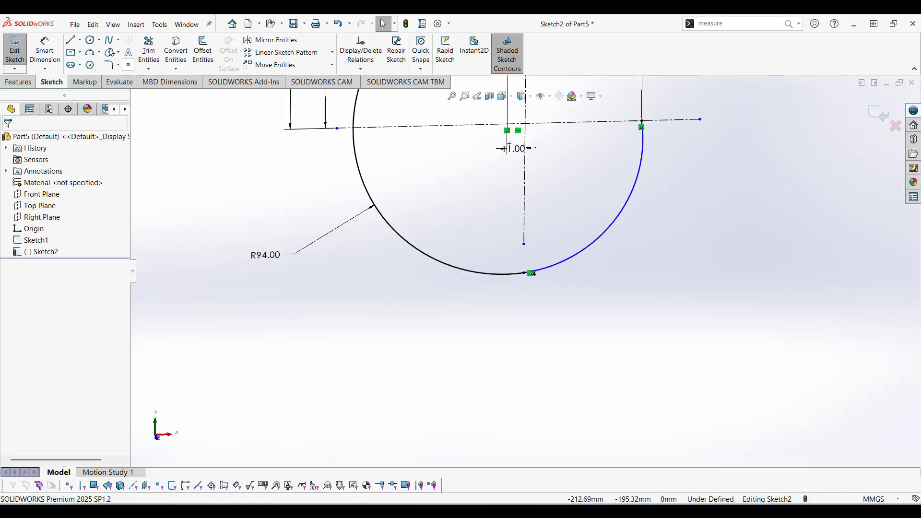
Examine the reference drawing for the radius of the hook's lower-right outer arc.
left_click(45, 48)
scroll(349, 192, "up", 4)
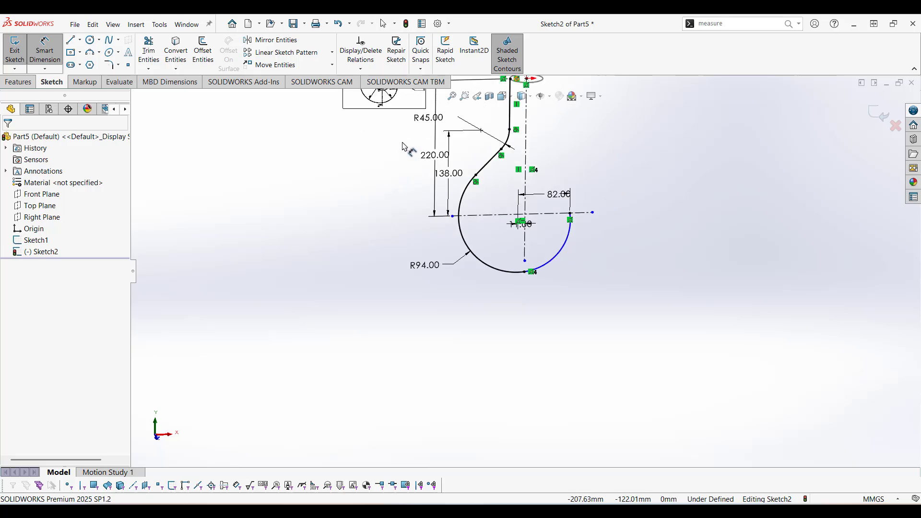
scroll(432, 139, "up", 2)
scroll(432, 134, "down", 7)
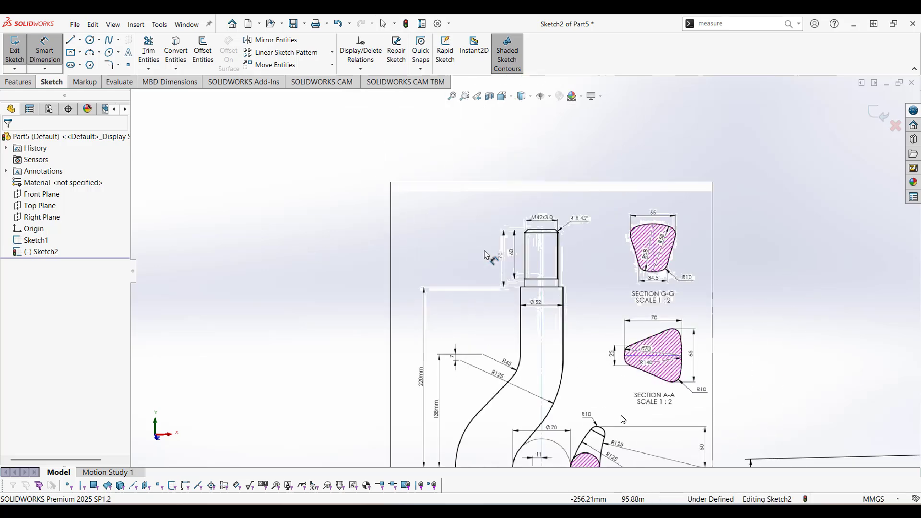
scroll(494, 252, "up", 5)
scroll(559, 348, "down", 5)
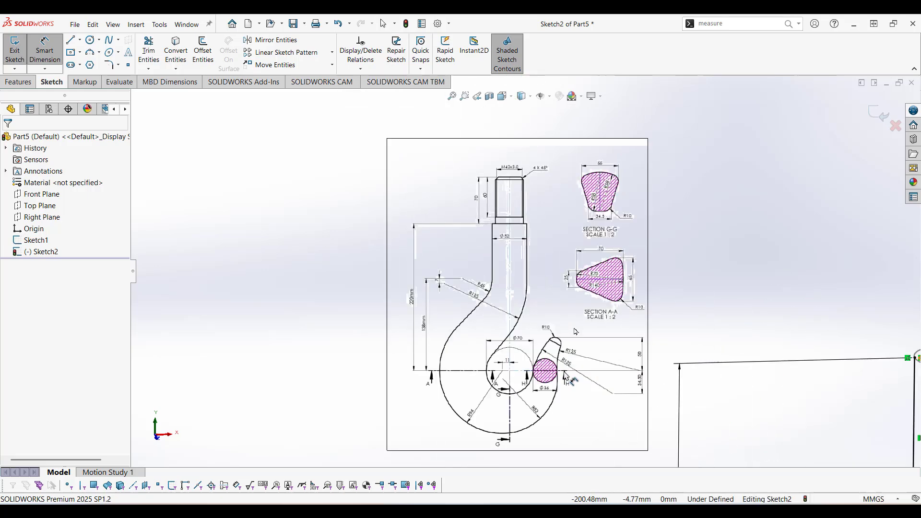
scroll(577, 300, "up", 8)
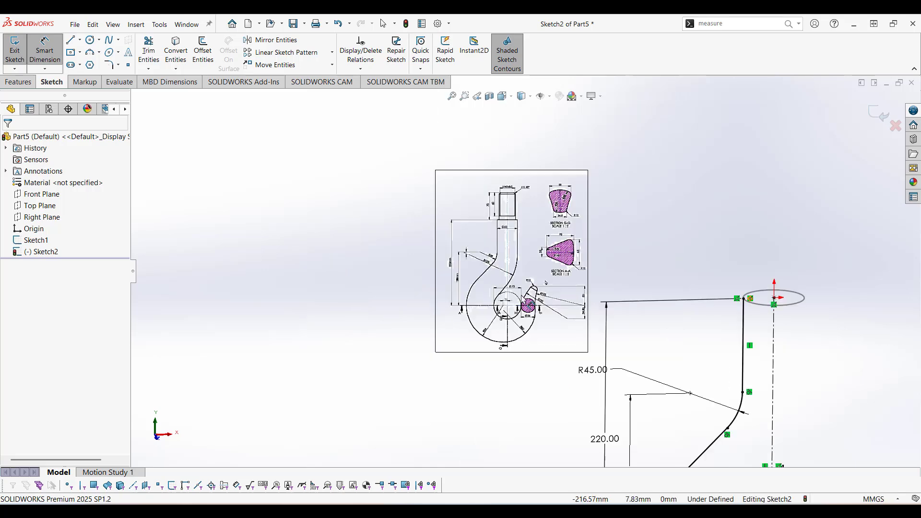
scroll(680, 411, "down", 2)
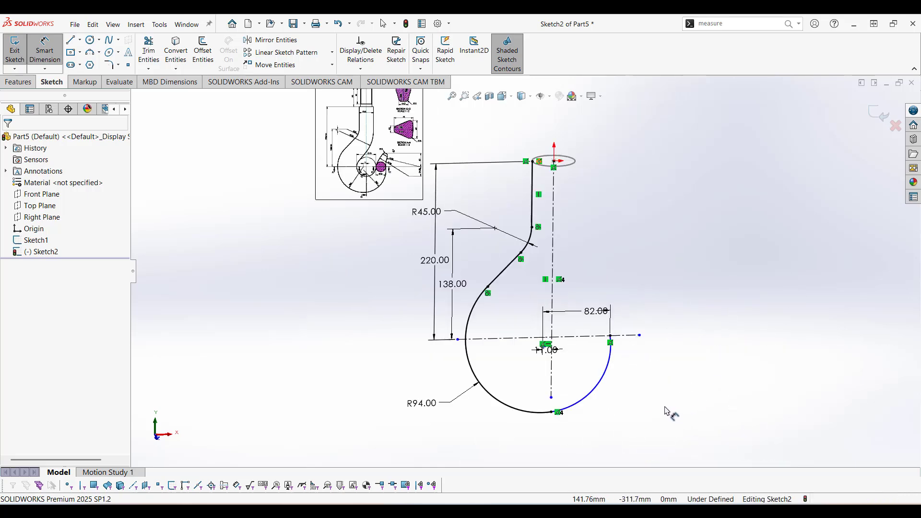
left_click(597, 386)
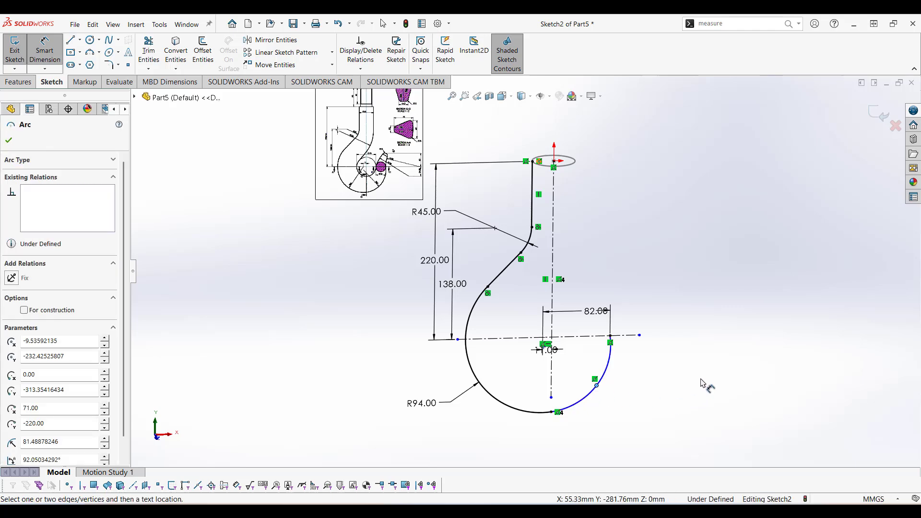
key("Escape")
key("Escape")
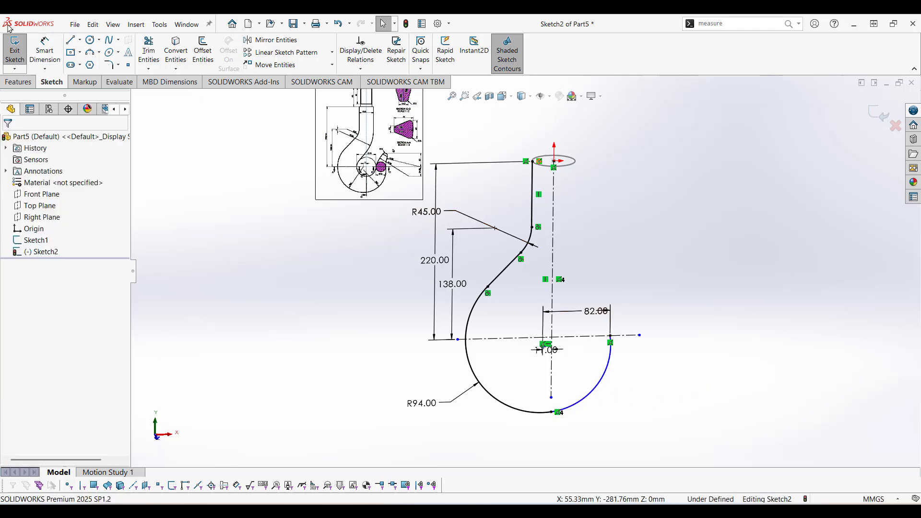
Dimension the lower-right arc's radius as 82 mm.
left_click(45, 50)
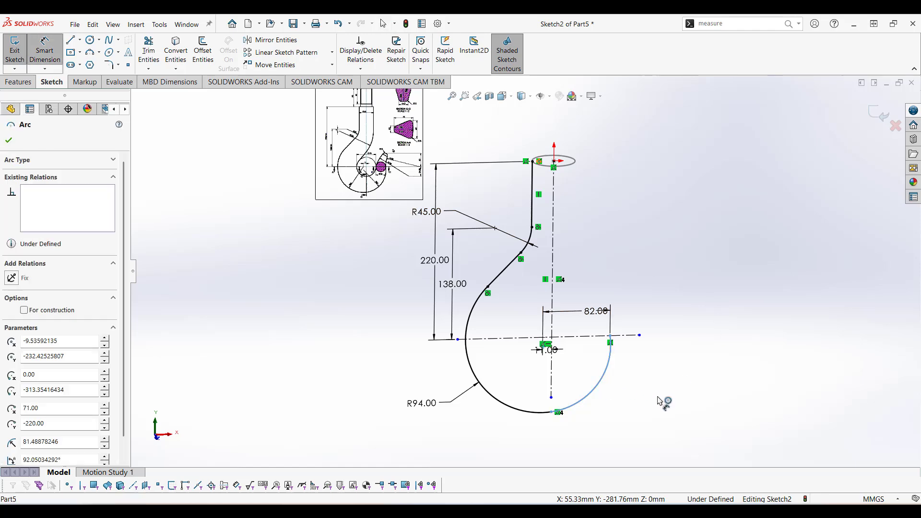
left_click(658, 400)
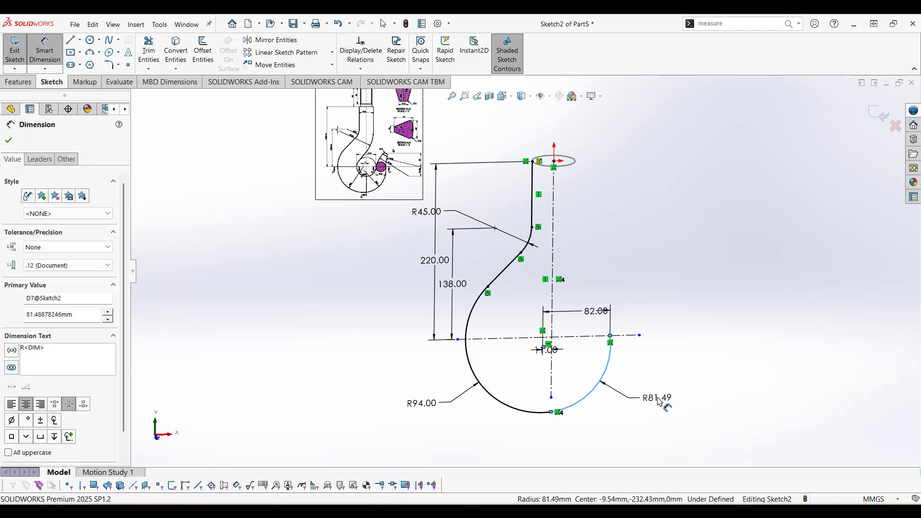
double_click(660, 401)
type("82")
key("Escape")
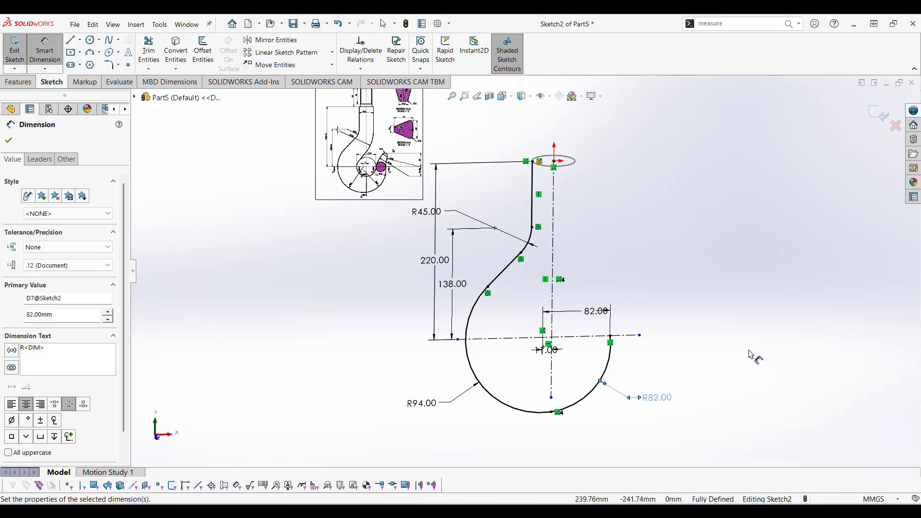
Finish the outer outline sketch and start a new sketch on the Front Plane.
key("f")
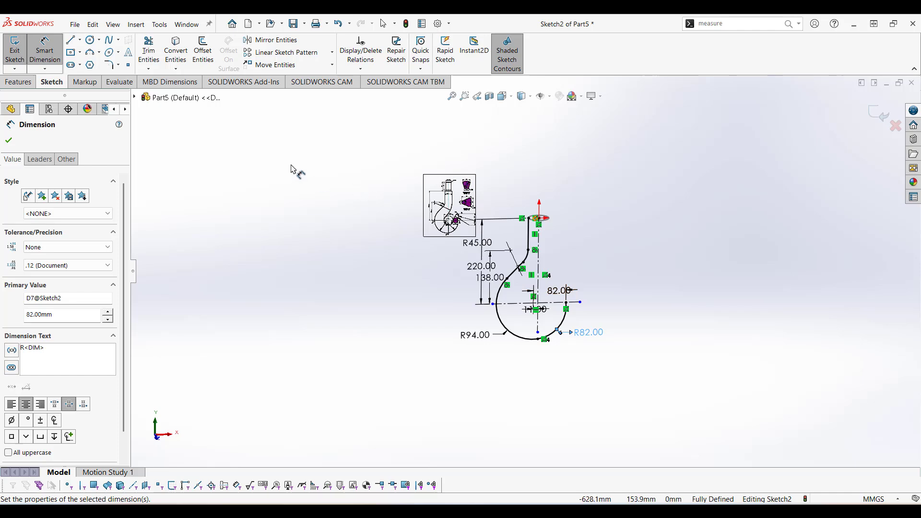
left_click(884, 118)
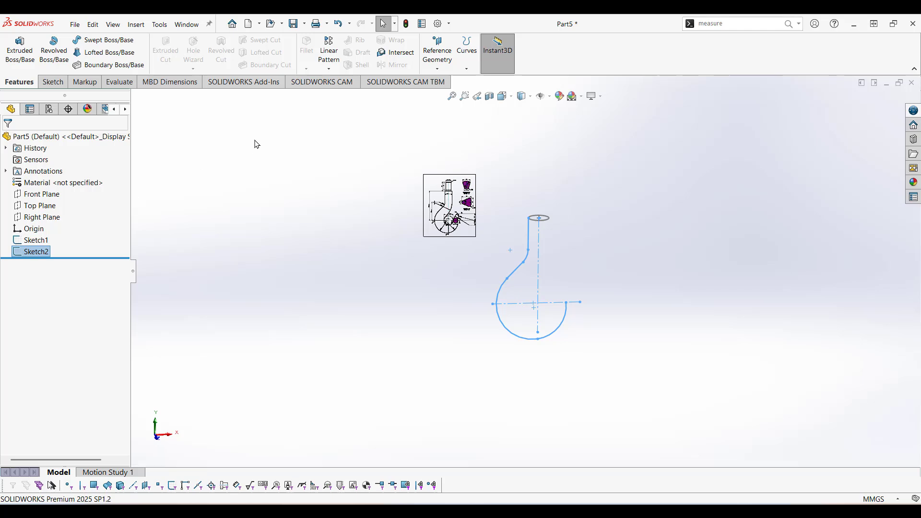
left_click(42, 200)
right_click(42, 199)
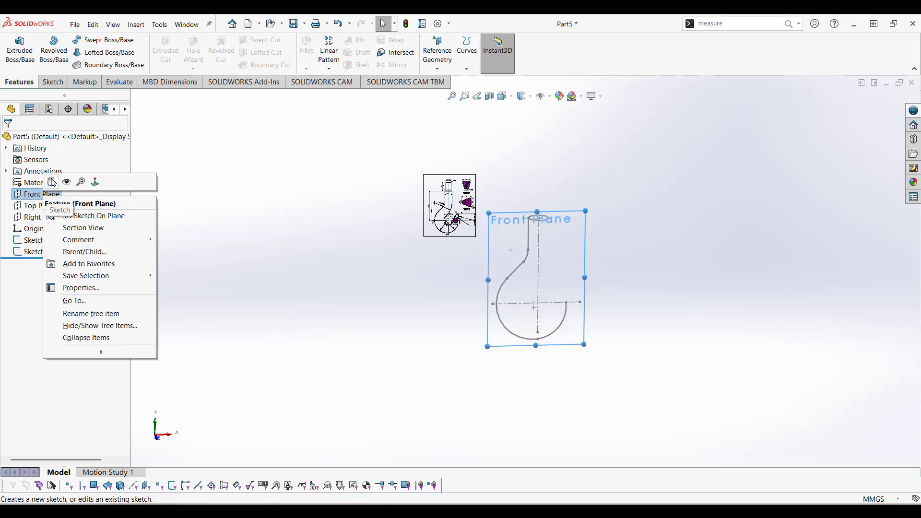
left_click(54, 182)
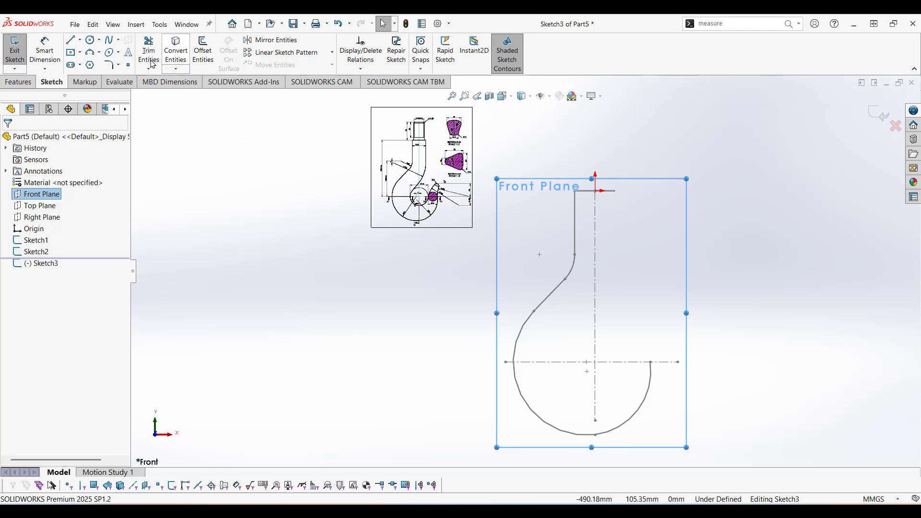
Sketch the inner outline from the shank's upper-right corner: a vertical line about 74 mm, a tangent arc, a slanted line about 28 mm and a tangent arc.
left_click(616, 192)
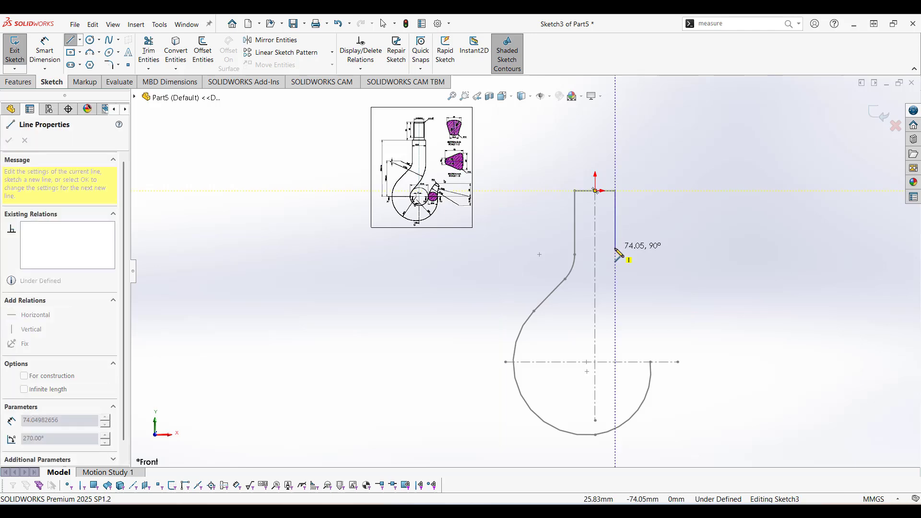
left_click(616, 248)
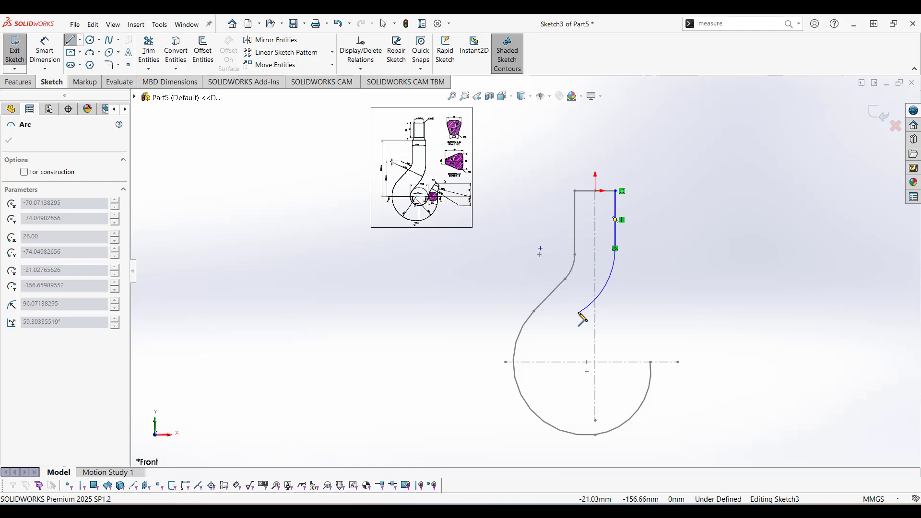
left_click(579, 313)
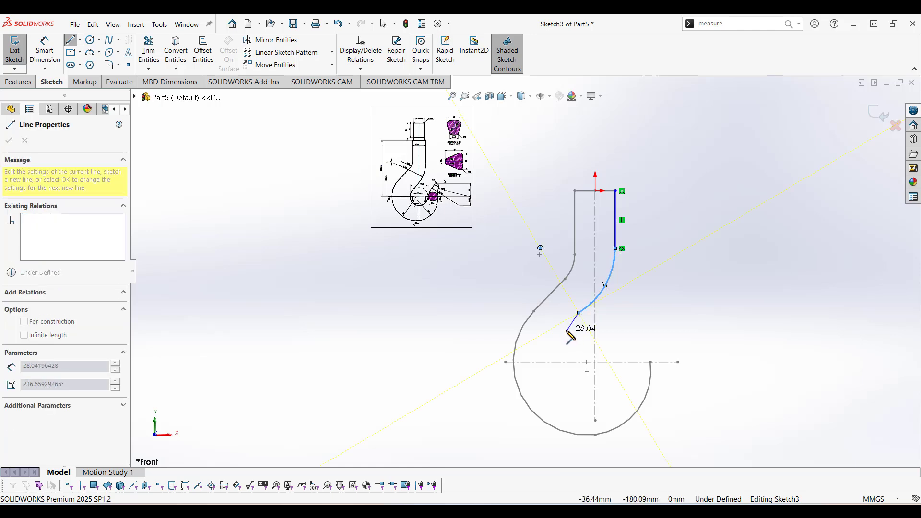
left_click(566, 331)
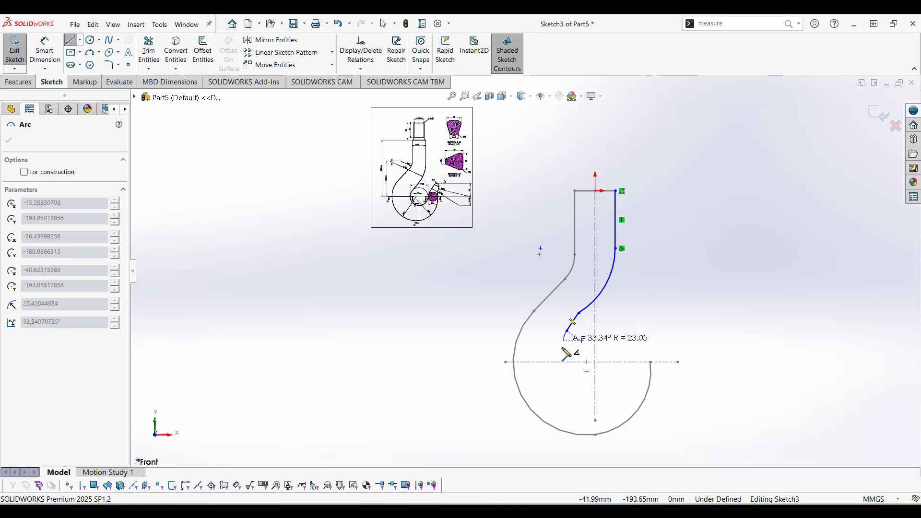
left_click(625, 370)
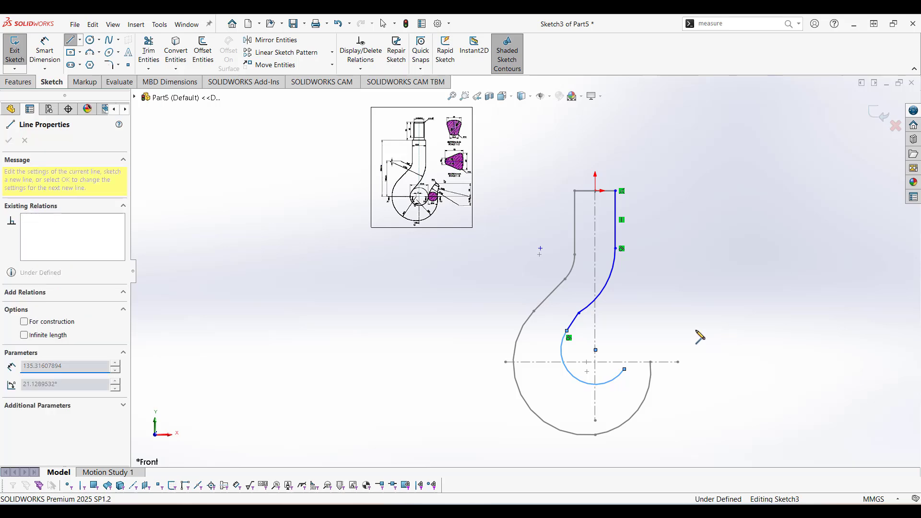
key("Escape")
key("Escape")
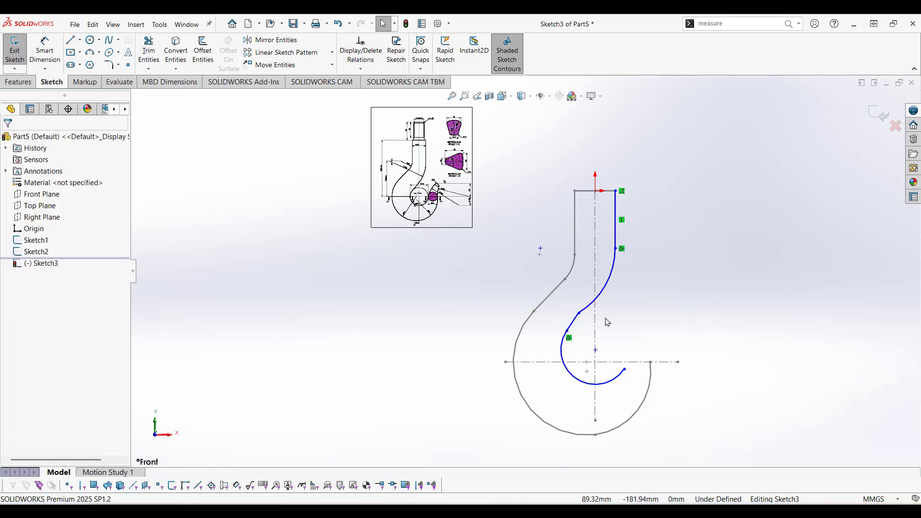
Examine the reference drawing for the diameter and centre position of the hook's inner circular opening.
scroll(401, 182, "down", 3)
scroll(433, 210, "down", 4)
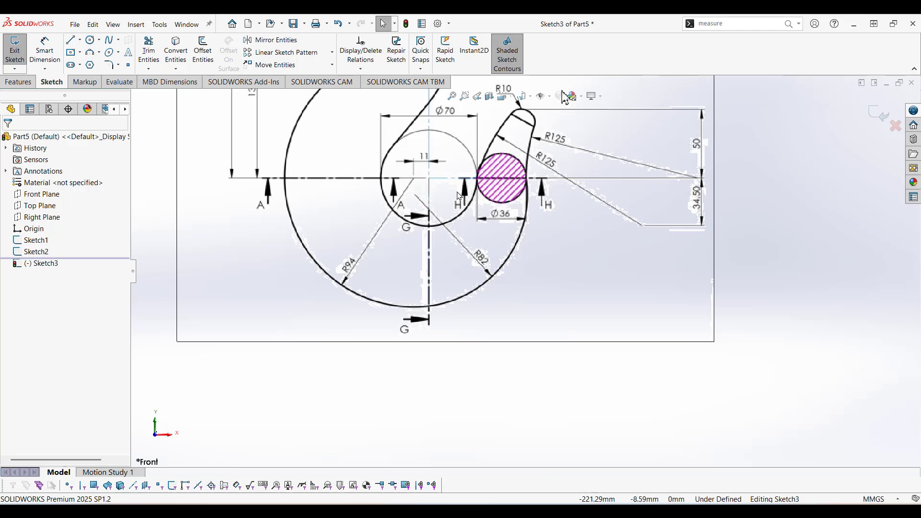
scroll(459, 196, "up", 10)
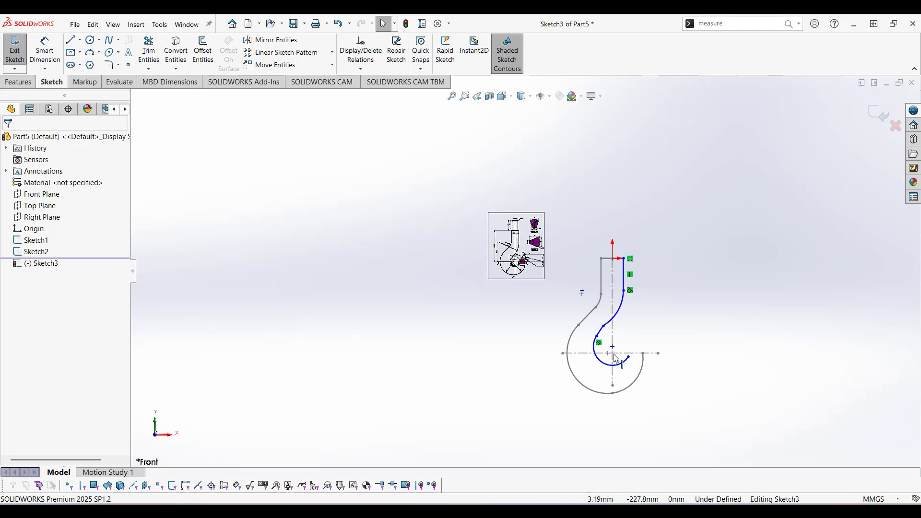
scroll(615, 358, "down", 5)
scroll(585, 332, "down", 2)
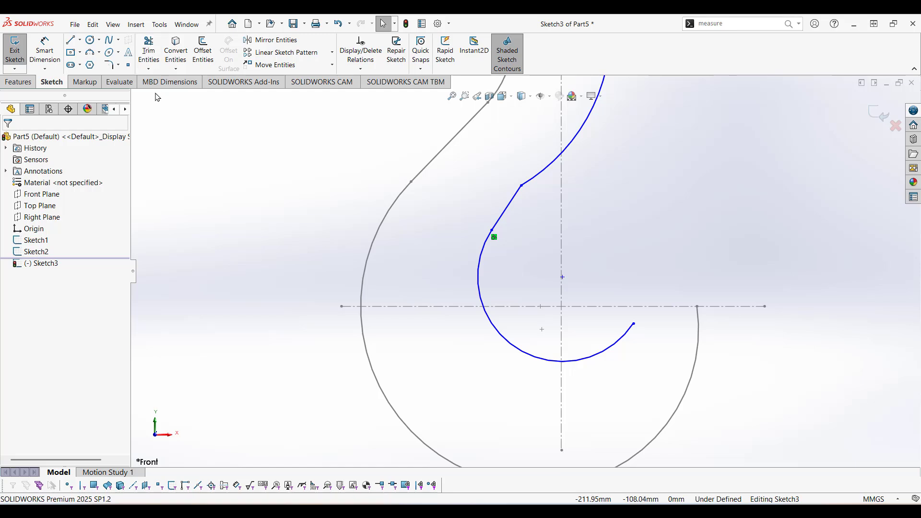
left_click(149, 69)
left_click(168, 80)
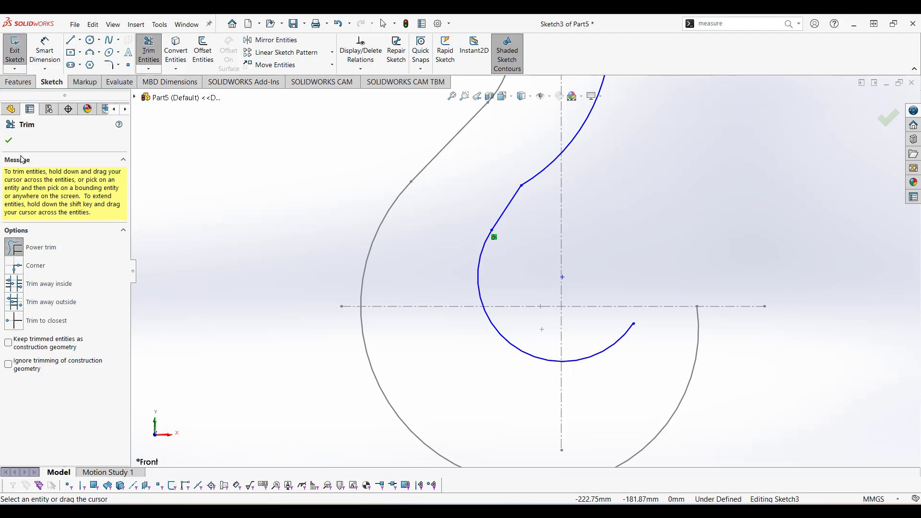
key("Escape")
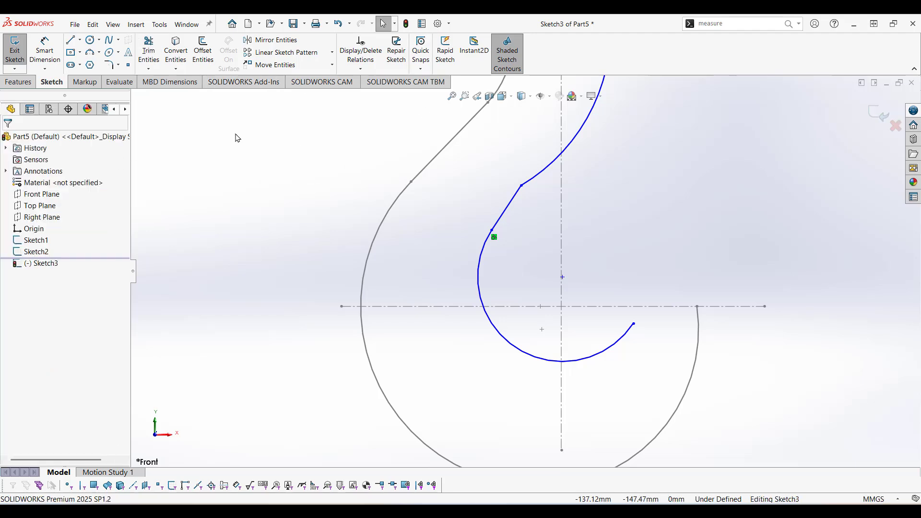
Place a sketch point where the vertical and horizontal centerlines cross, making it coincident with both lines.
left_click(129, 65)
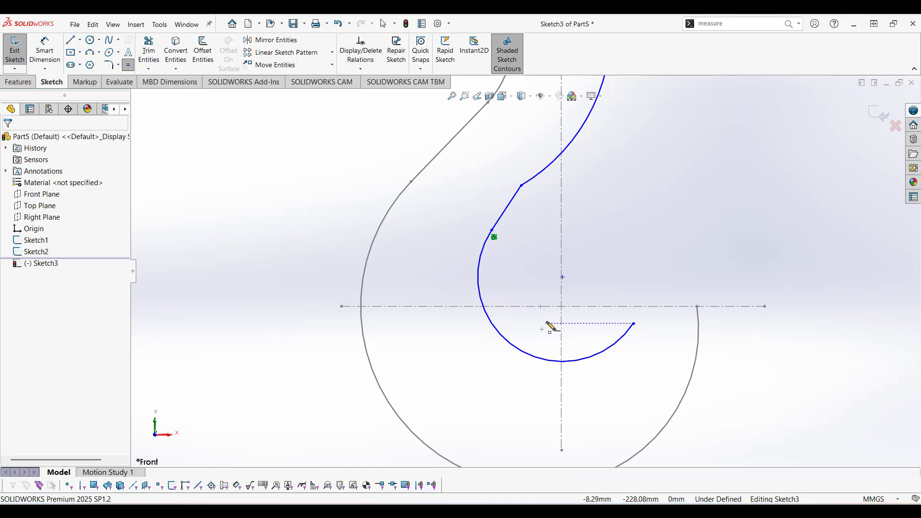
left_click(570, 298)
key("Escape")
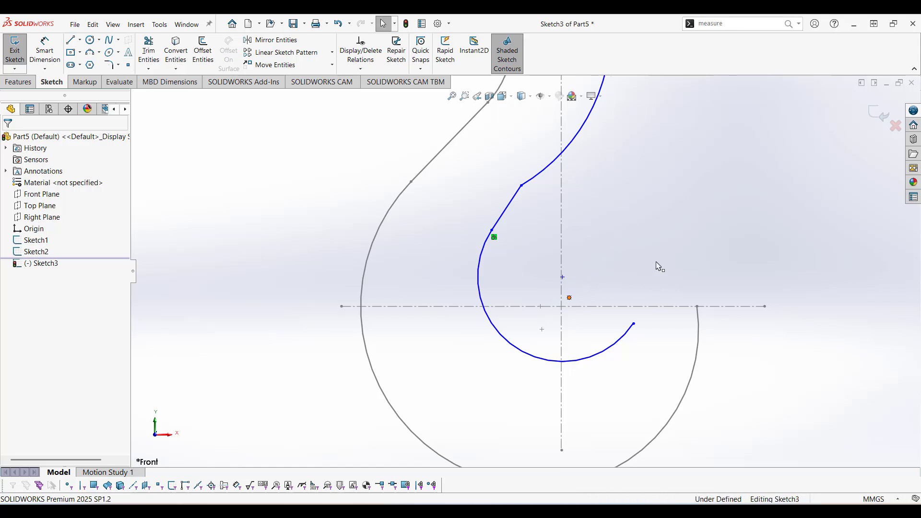
left_click(562, 254, "ctrl")
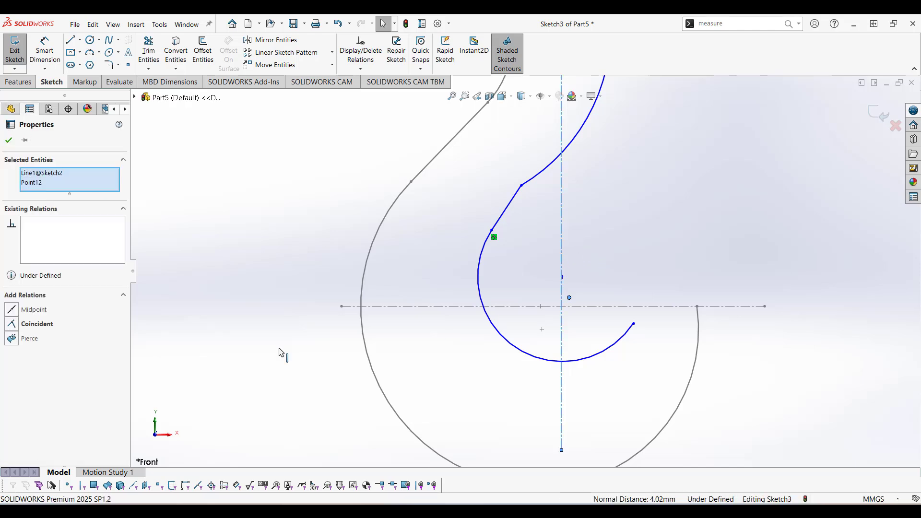
left_click(12, 325)
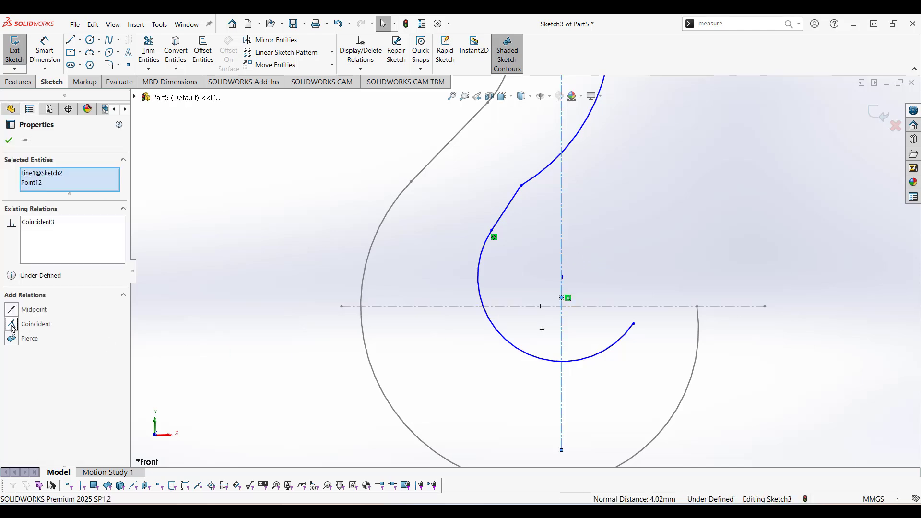
left_click(10, 142)
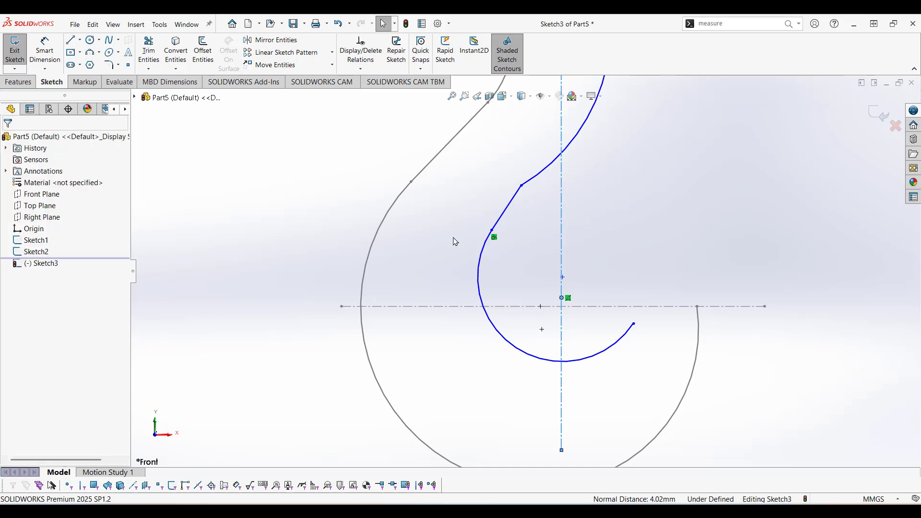
left_click(619, 308)
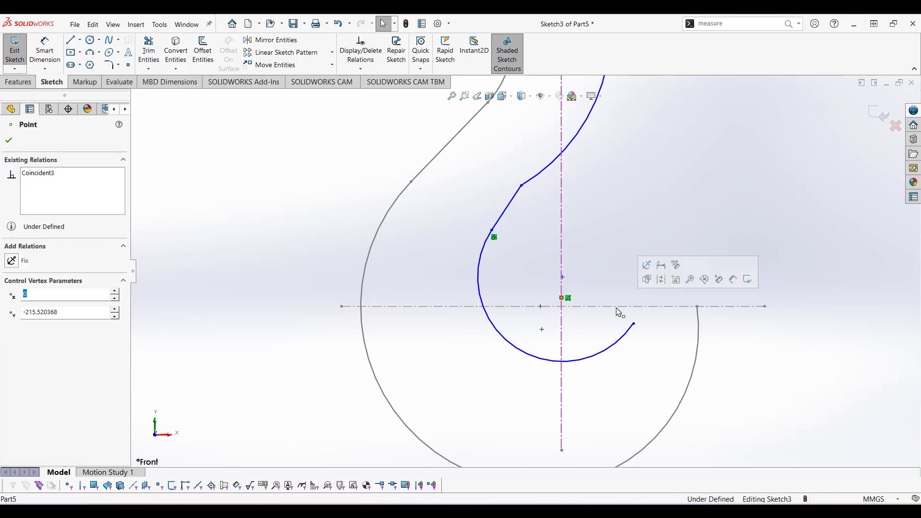
left_click(589, 310, "ctrl")
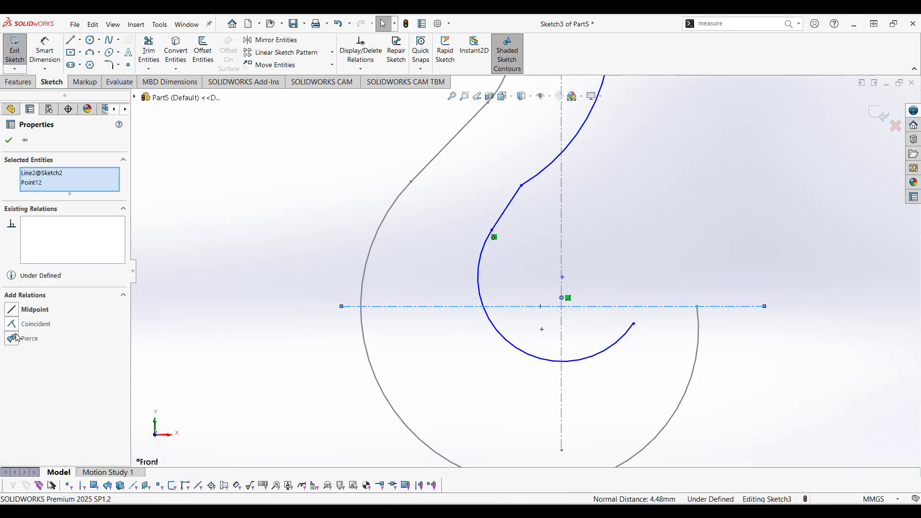
left_click(12, 324)
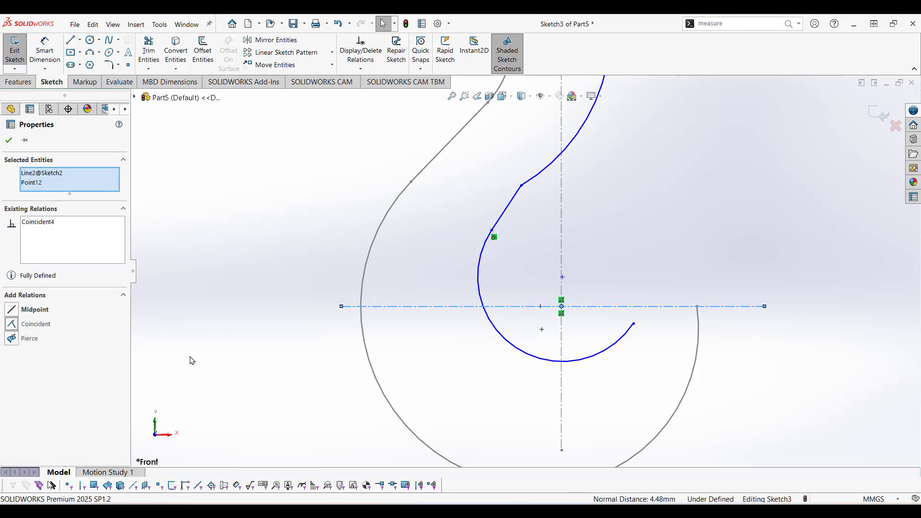
left_click(676, 222)
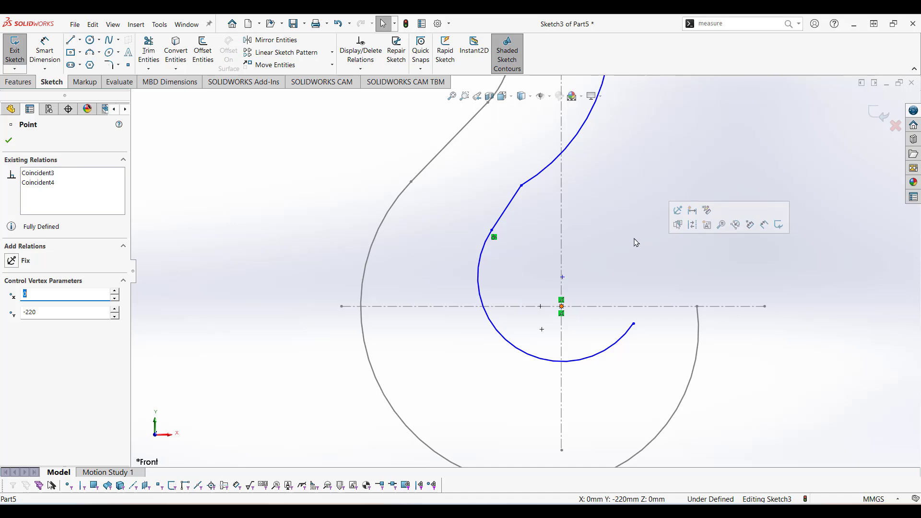
Make the inner outline's lower arc centre coincident with the point at the centerlines' crossing.
left_click(562, 278)
left_click(561, 306, "ctrl")
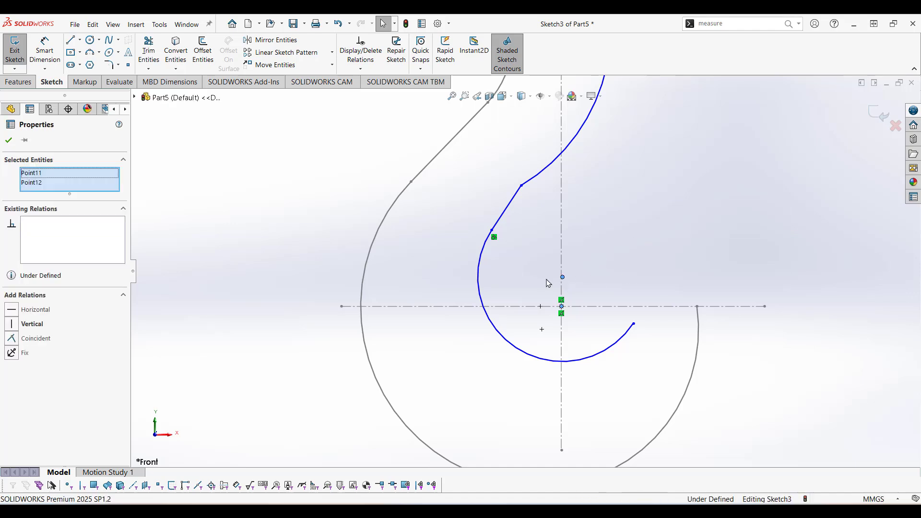
scroll(571, 279, "down", 3)
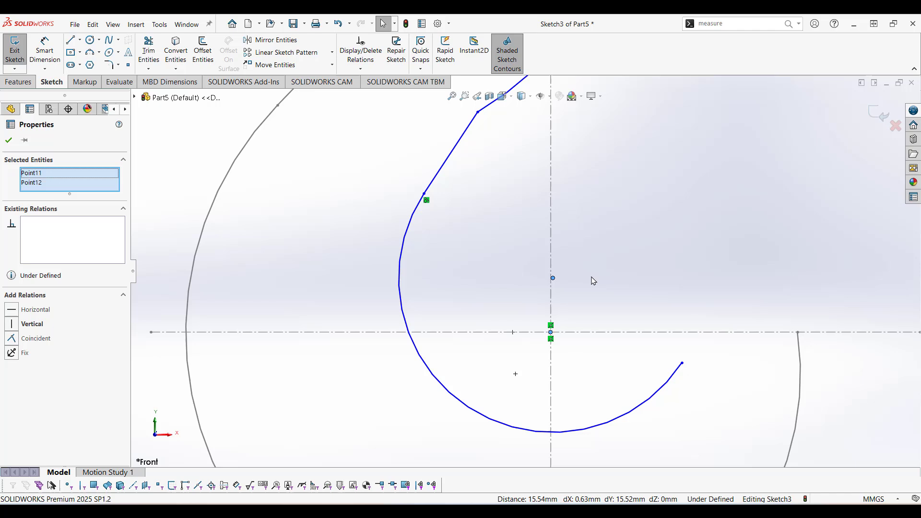
left_click(12, 339)
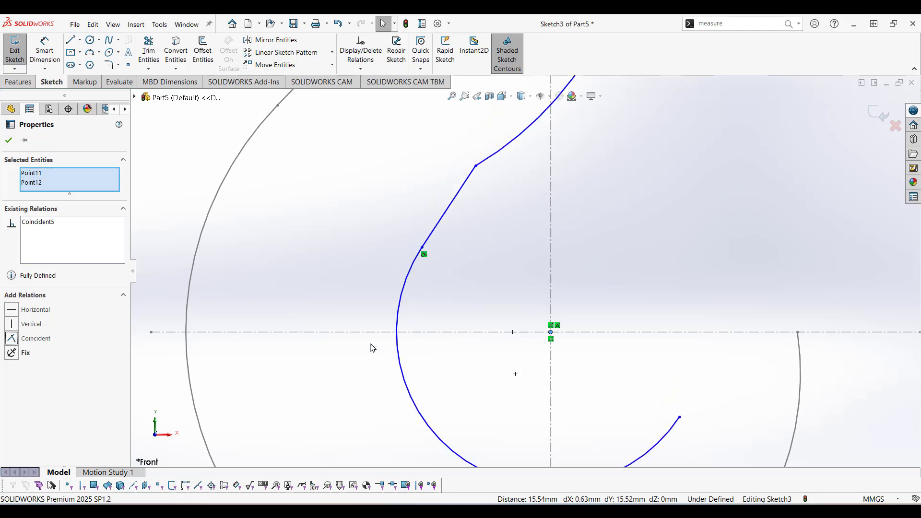
Check the inner opening on the reference drawing and dimension the inner outline's lower arc radius as 35 mm.
scroll(459, 387, "up", 1)
scroll(458, 388, "up", 3)
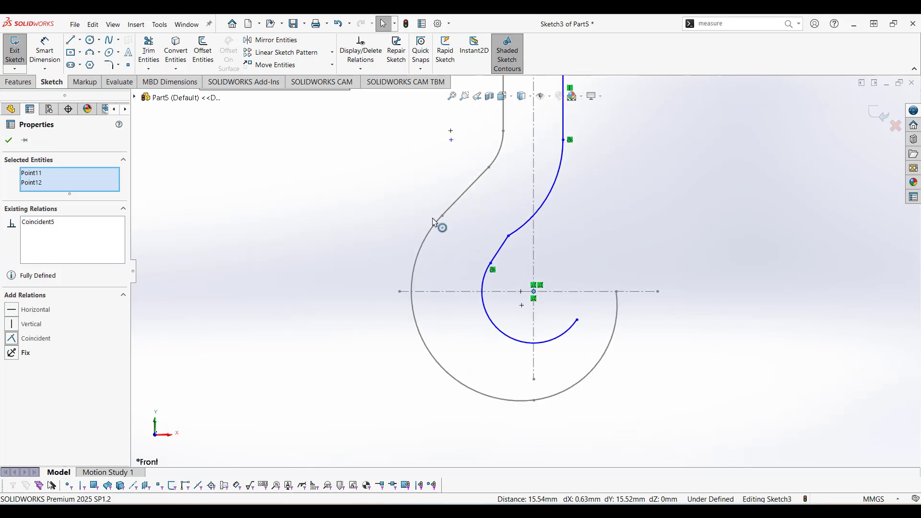
scroll(428, 214, "up", 5)
scroll(463, 207, "down", 10)
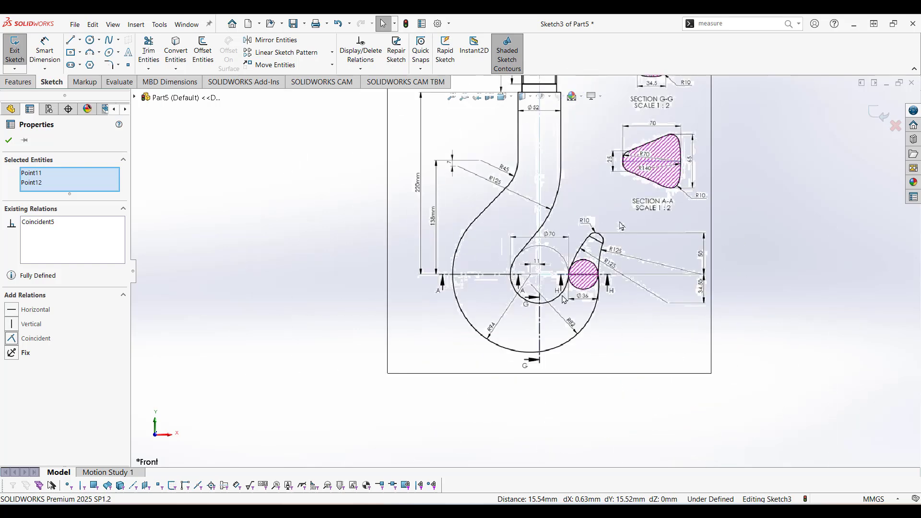
scroll(528, 255, "up", 10)
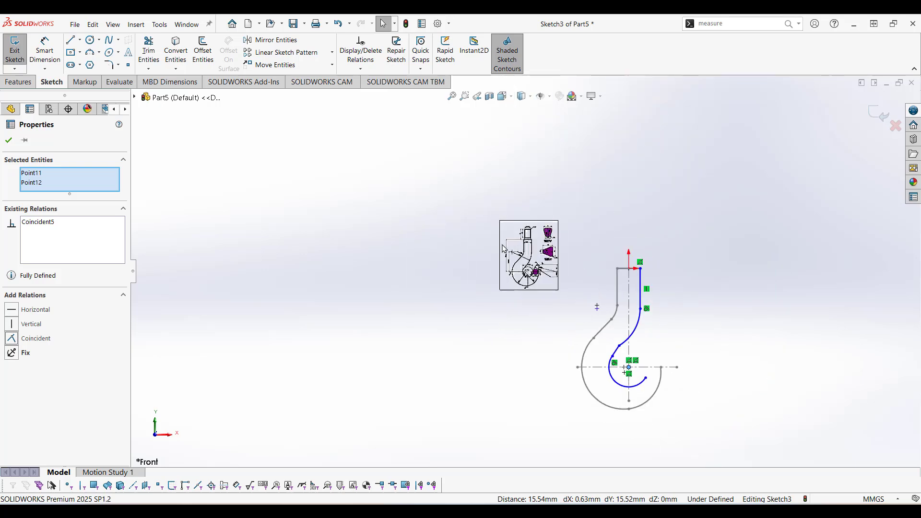
left_click(45, 51)
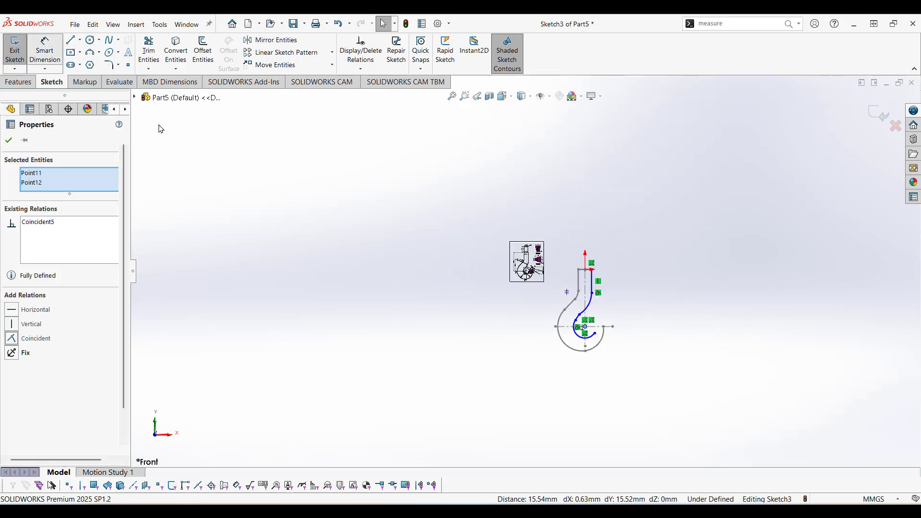
scroll(576, 349, "down", 2)
scroll(576, 349, "down", 3)
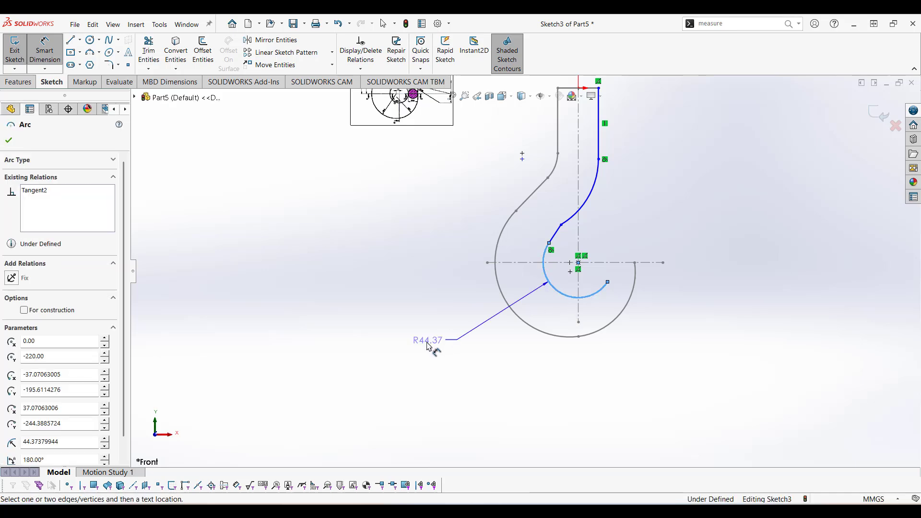
left_click(437, 343)
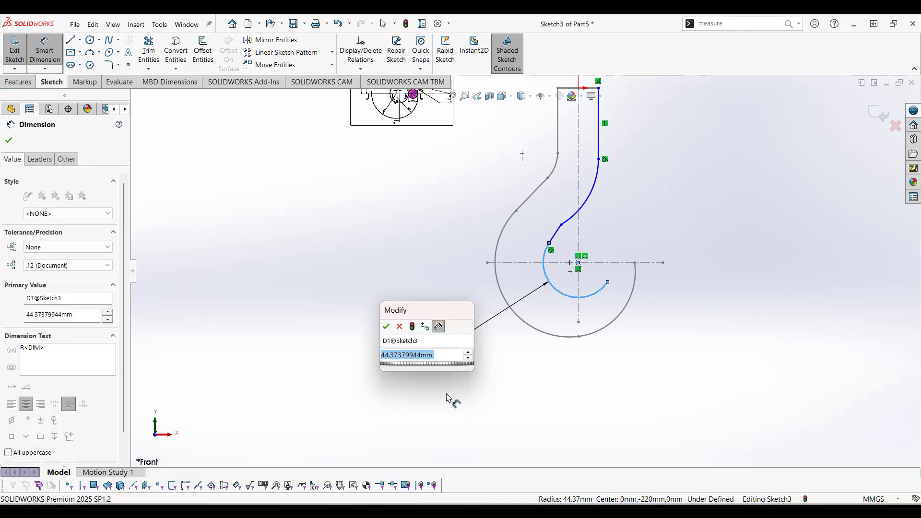
type("38")
key("Return")
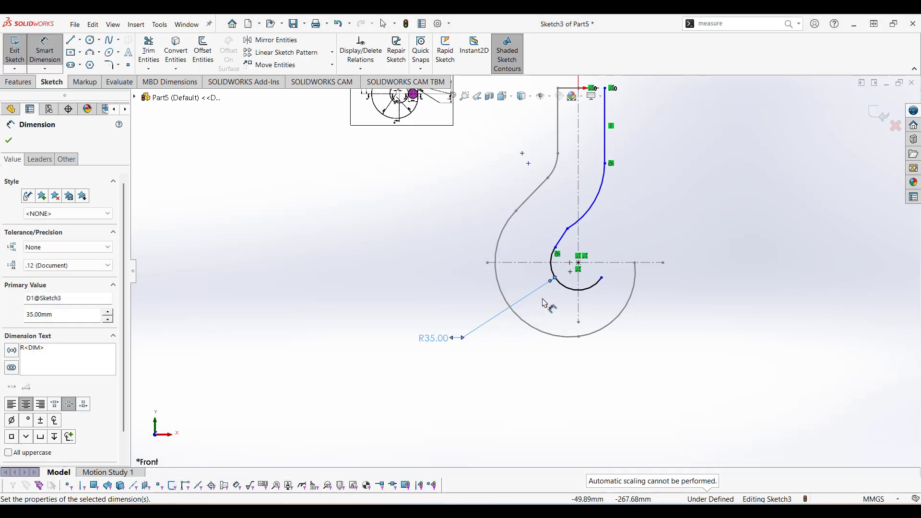
Examine the reference drawing for the radius of the inner arc joining the shank to the hook's opening.
scroll(504, 260, "up", 4)
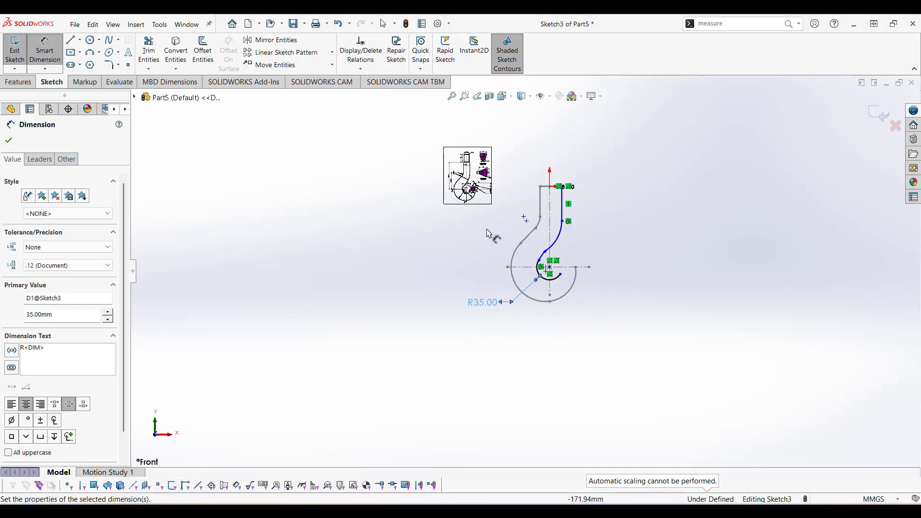
scroll(469, 183, "down", 4)
scroll(498, 238, "down", 3)
scroll(499, 237, "down", 3)
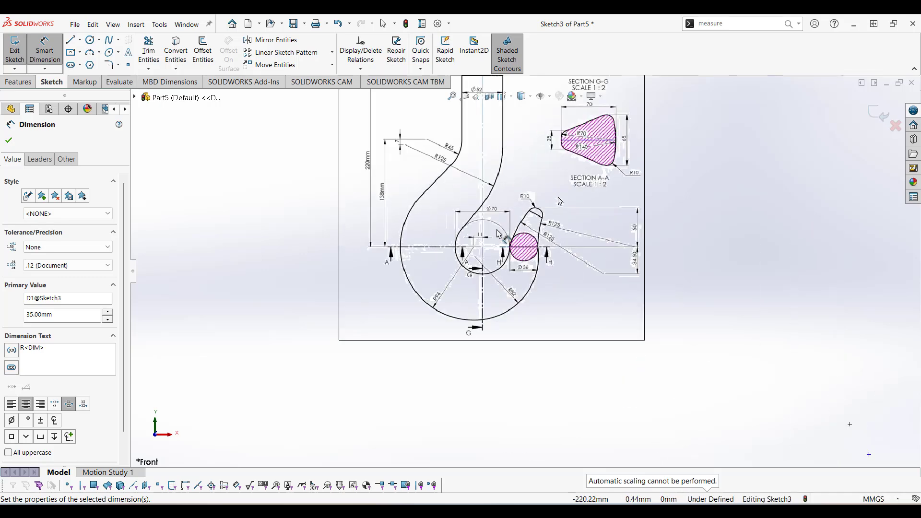
scroll(499, 234, "up", 2)
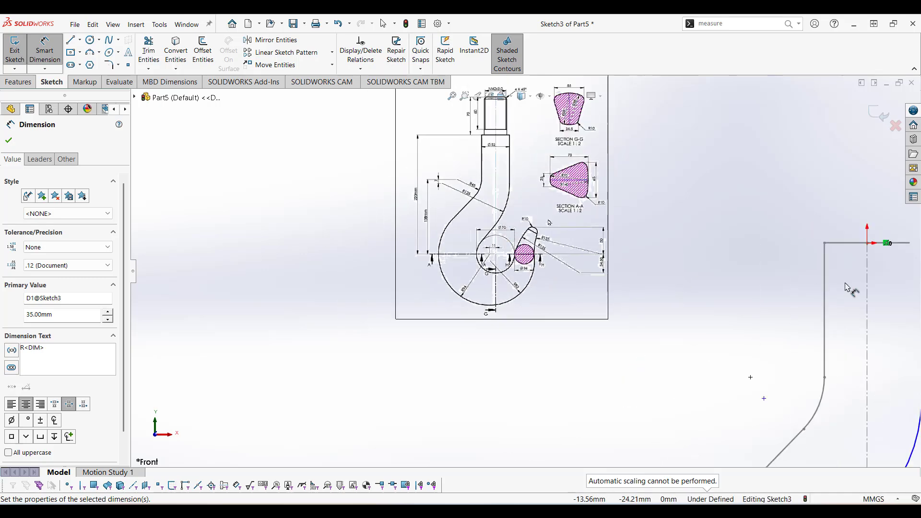
scroll(816, 288, "up", 3)
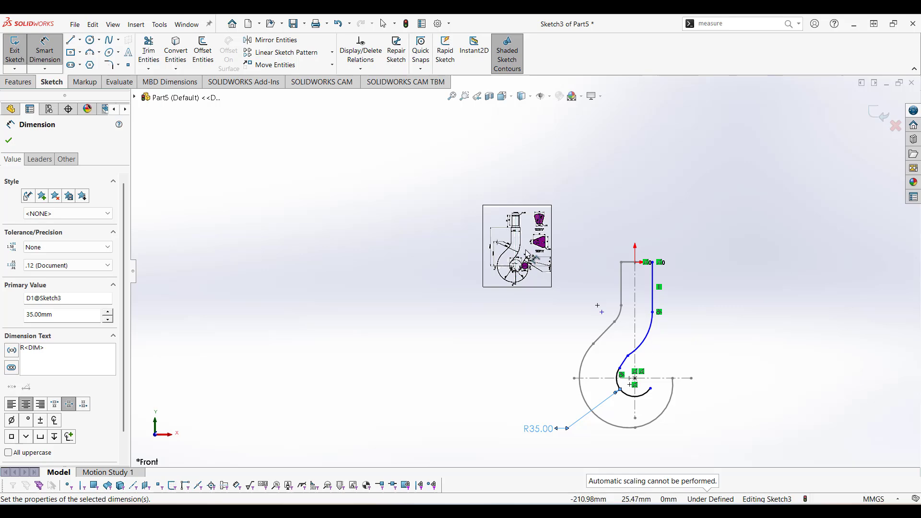
scroll(590, 284, "down", 8)
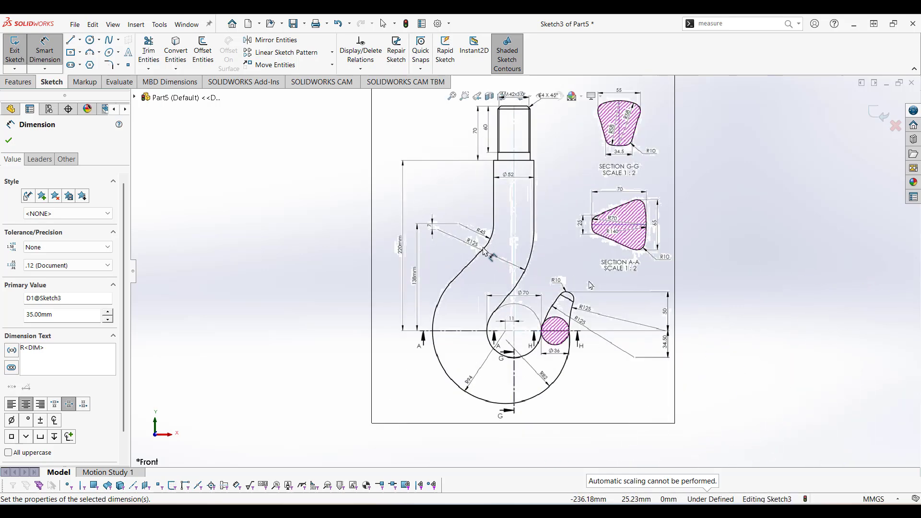
scroll(484, 252, "down", 2)
scroll(490, 252, "up", 8)
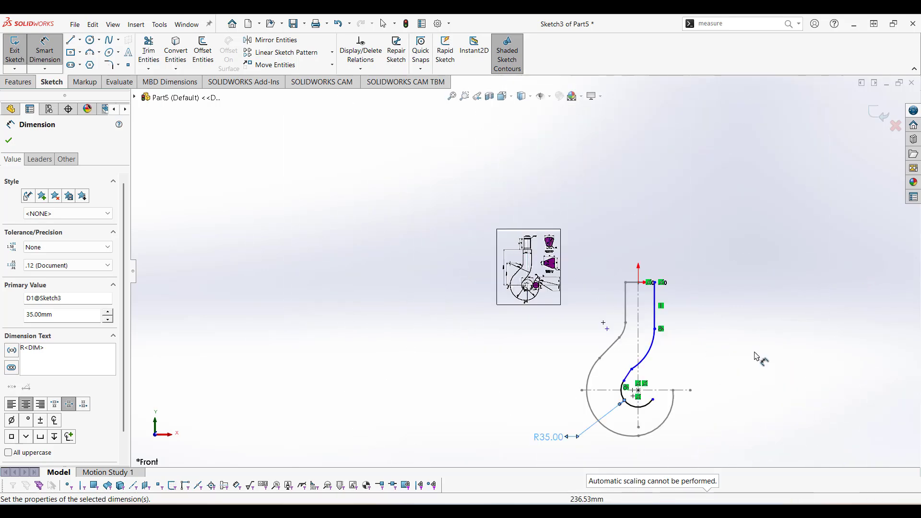
Dimension the radius of the inner outline's arc below the straight shank line as 125 mm.
scroll(587, 336, "down", 3)
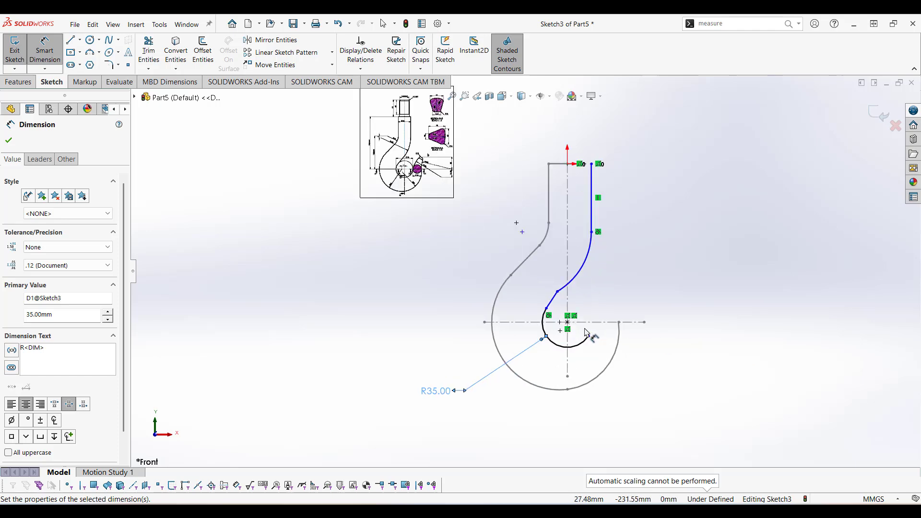
scroll(585, 331, "down", 1)
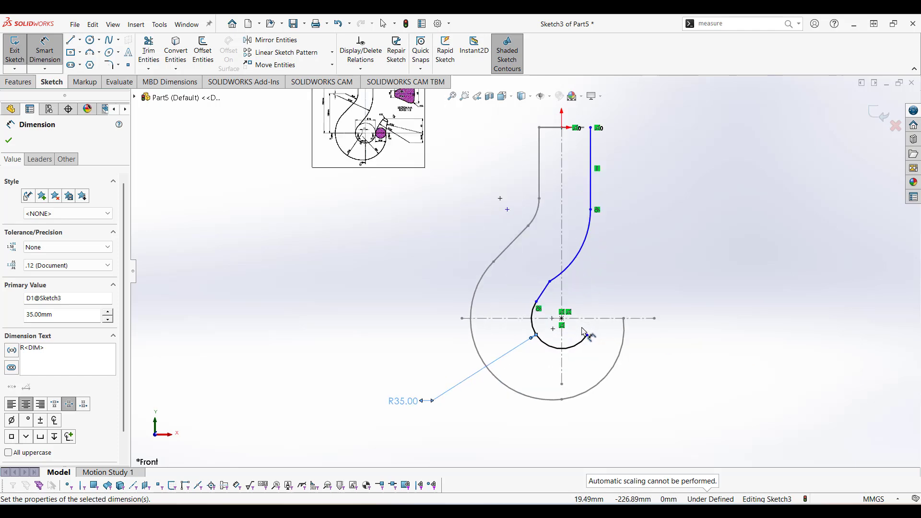
left_click(579, 251)
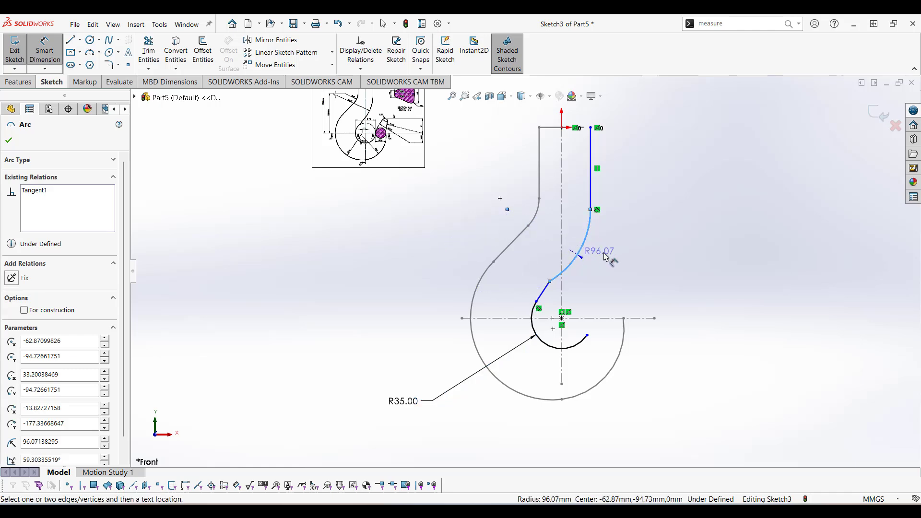
left_click(609, 261)
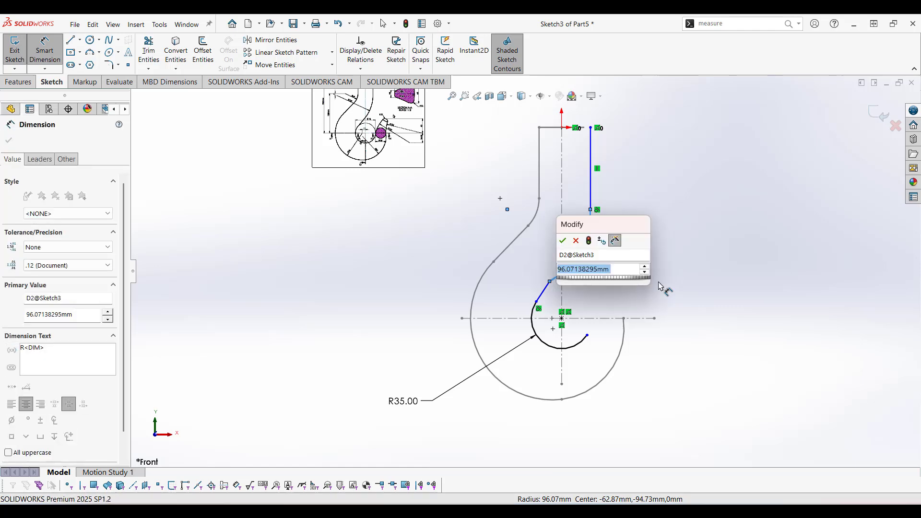
type("125")
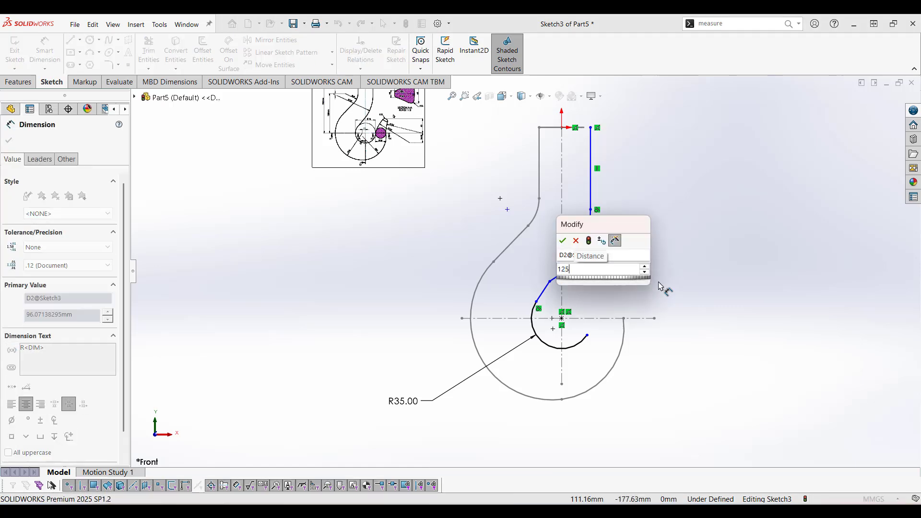
key("Escape")
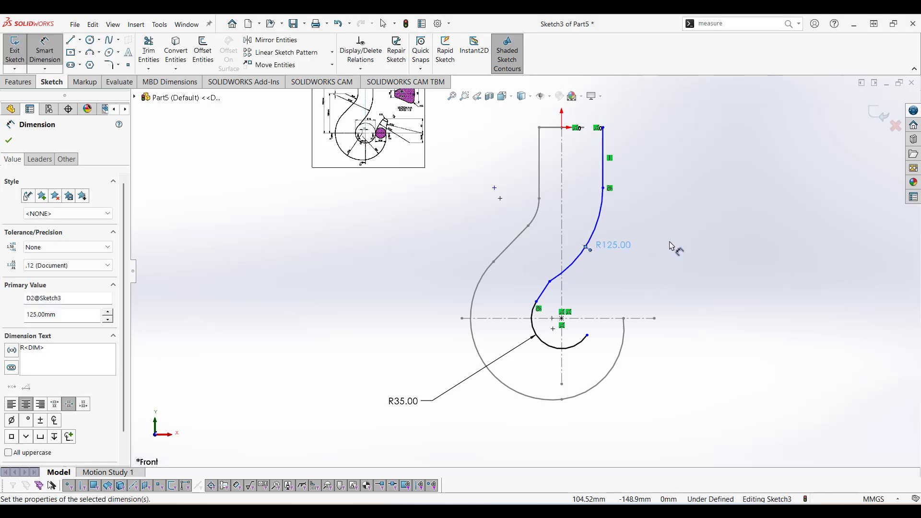
key("Escape")
key("Escape")
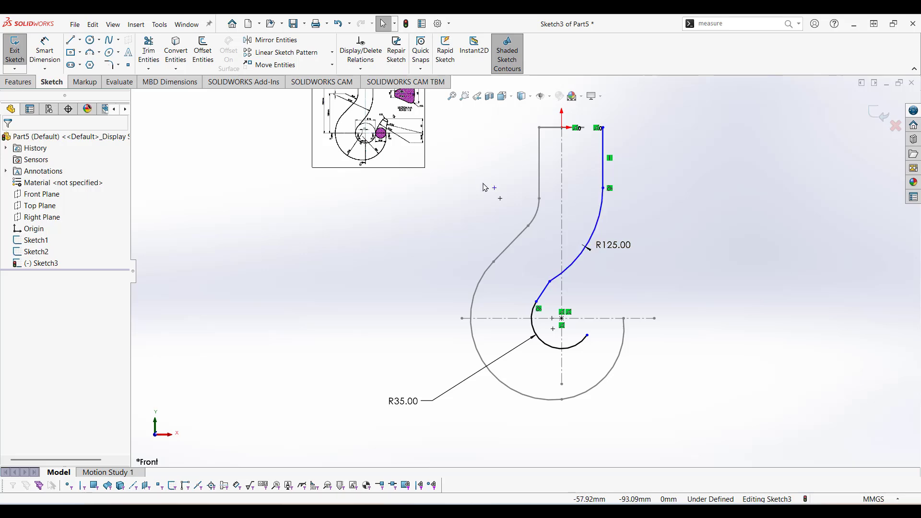
Check the arc centres on the reference drawing and move the 125 mm arc's centre below the outer shank arc's centre.
scroll(357, 141, "up", 3)
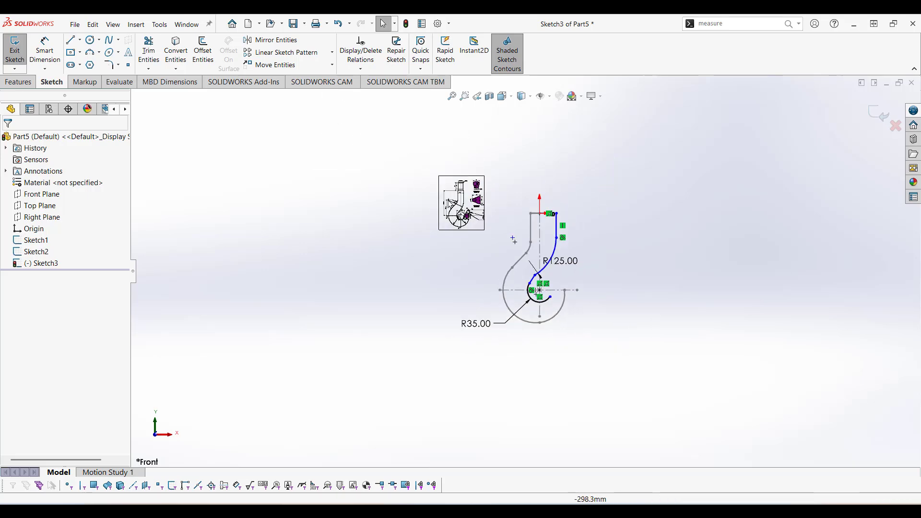
scroll(497, 248, "down", 5)
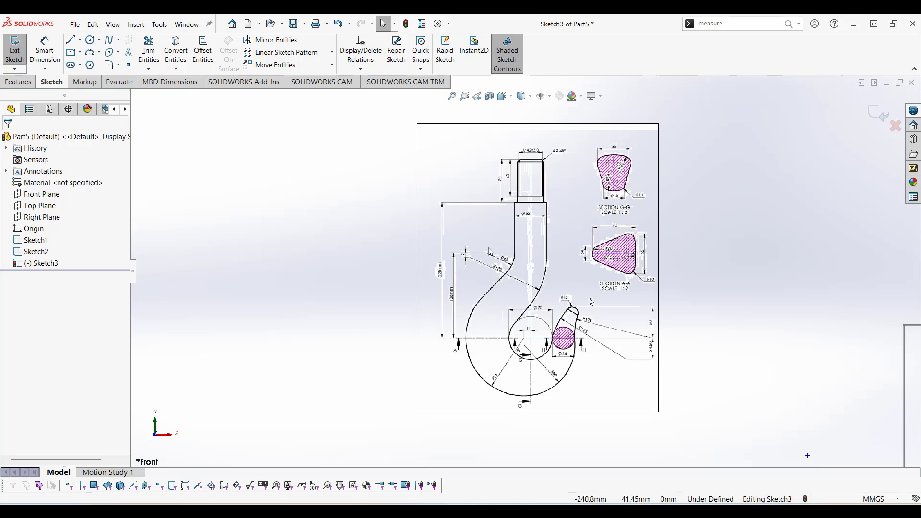
scroll(494, 252, "down", 3)
scroll(484, 281, "down", 3)
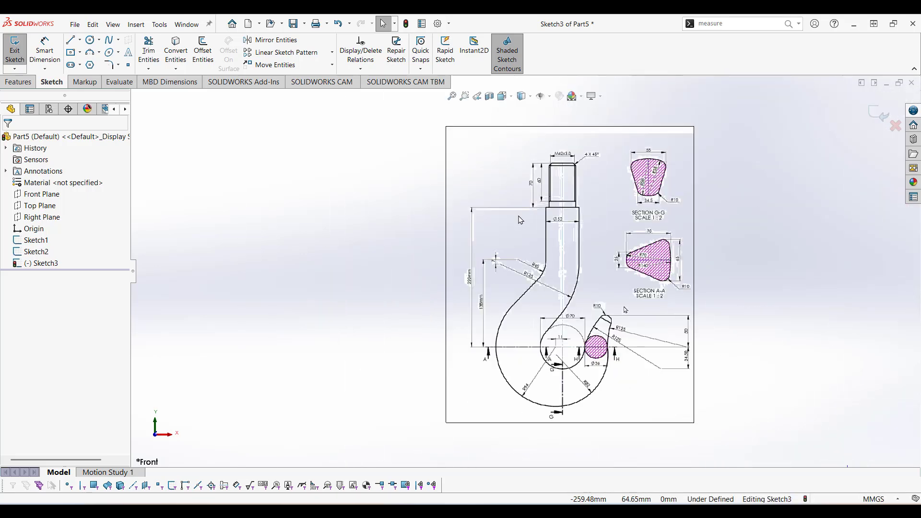
scroll(526, 272, "up", 6)
scroll(660, 367, "down", 4)
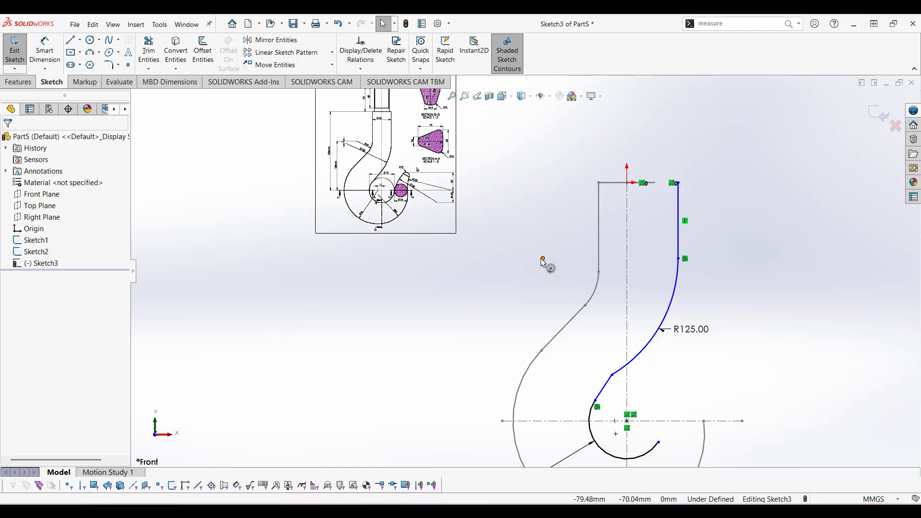
left_click_drag(546, 262, 544, 281)
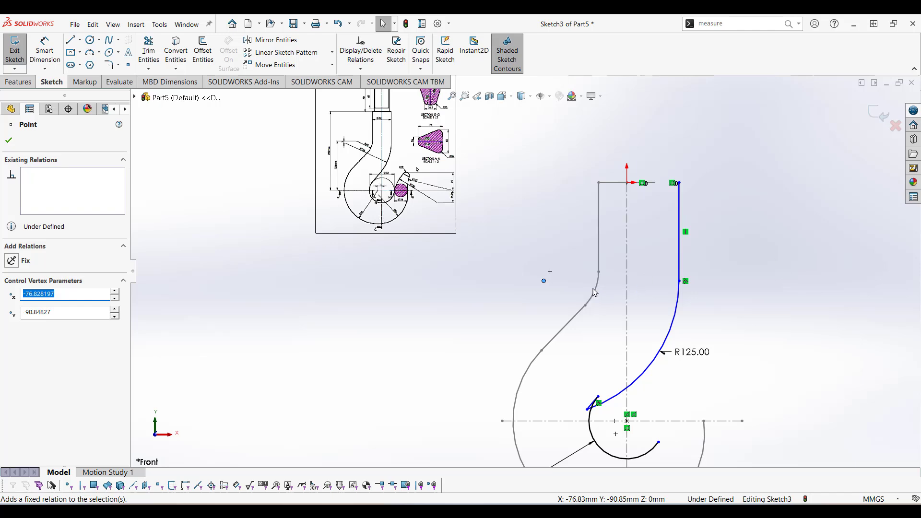
left_click(872, 257)
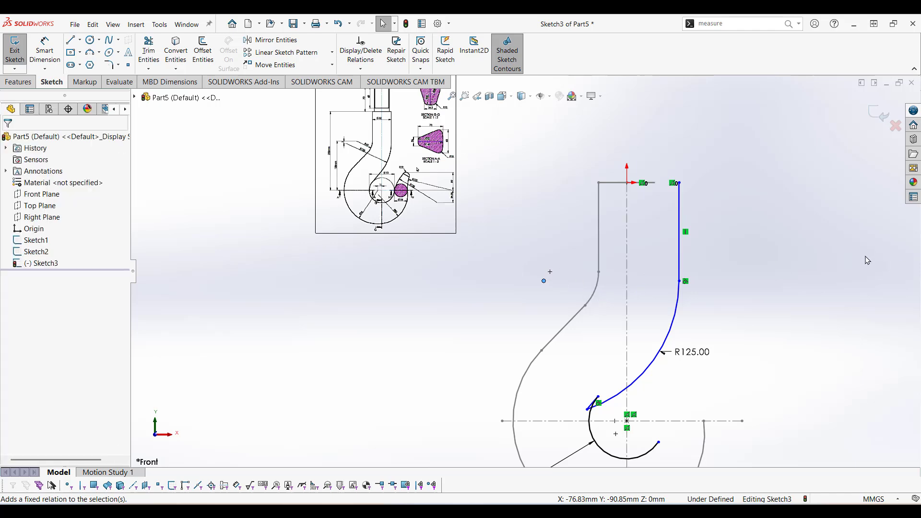
Dimension the vertical distance between the centres of the inner 125 mm arc and the outer shank arc as 7 mm.
left_click(45, 52)
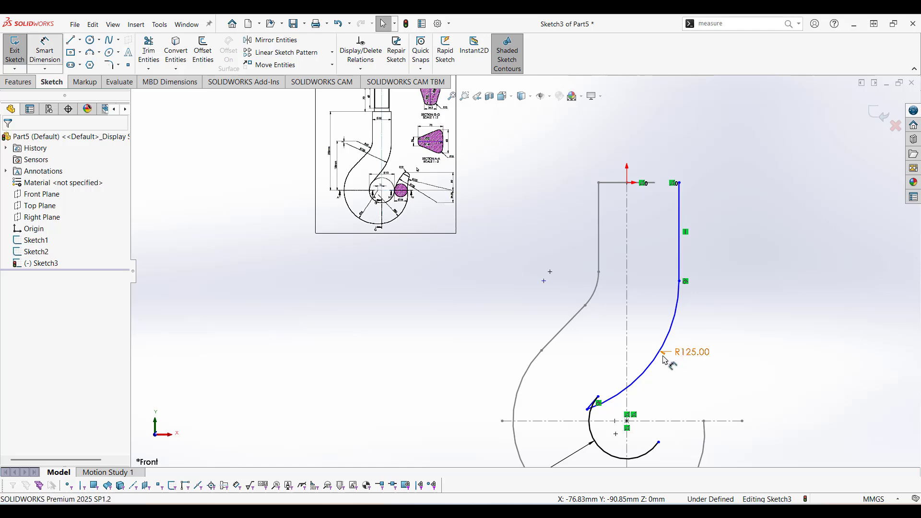
left_click(544, 281)
left_click(550, 272)
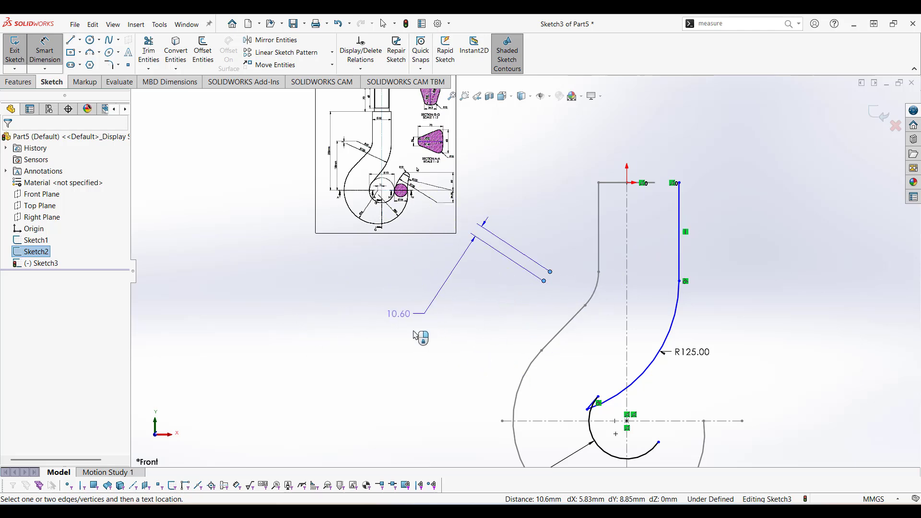
left_click(571, 280)
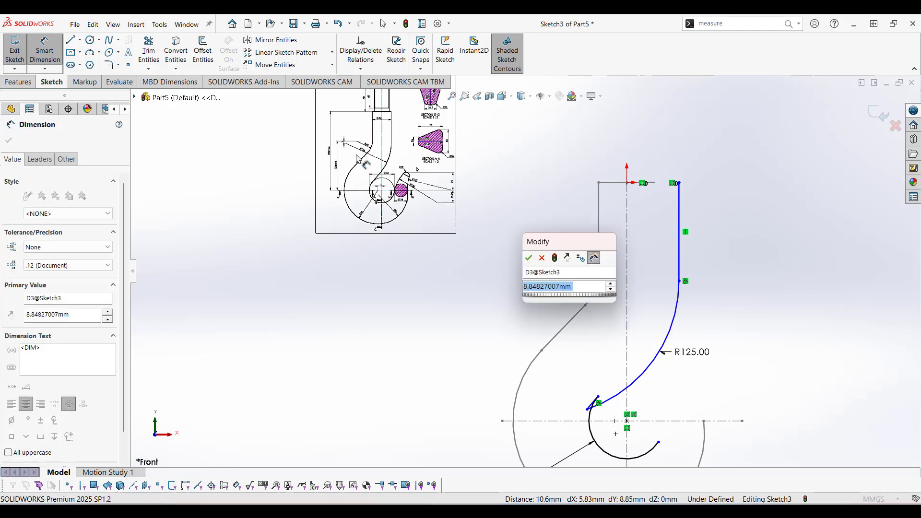
scroll(358, 157, "down", 3)
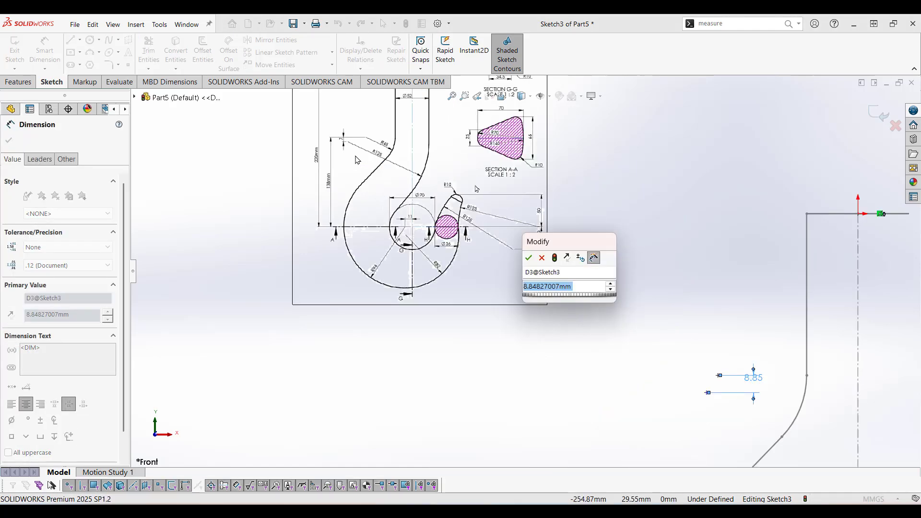
type("7")
key("Return")
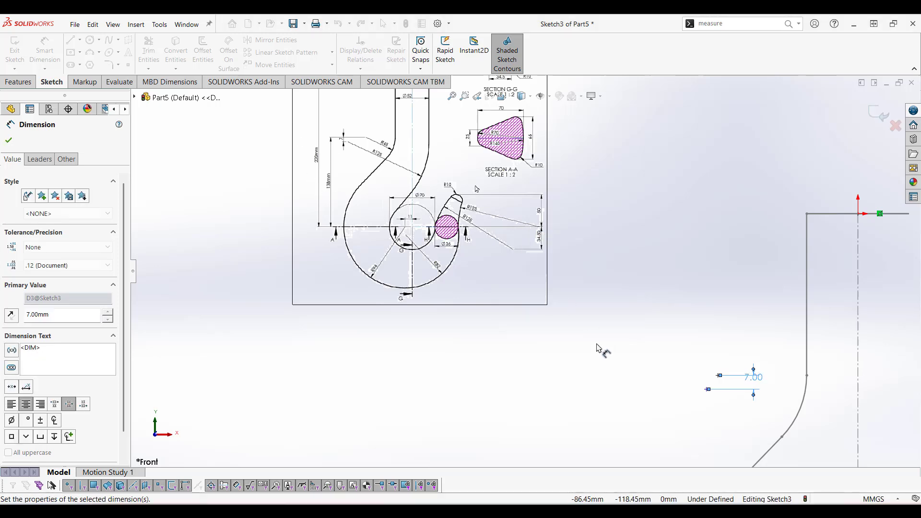
Compare the inner outline with the reference drawing to find how the shank side still has to be constrained.
scroll(599, 349, "up", 5)
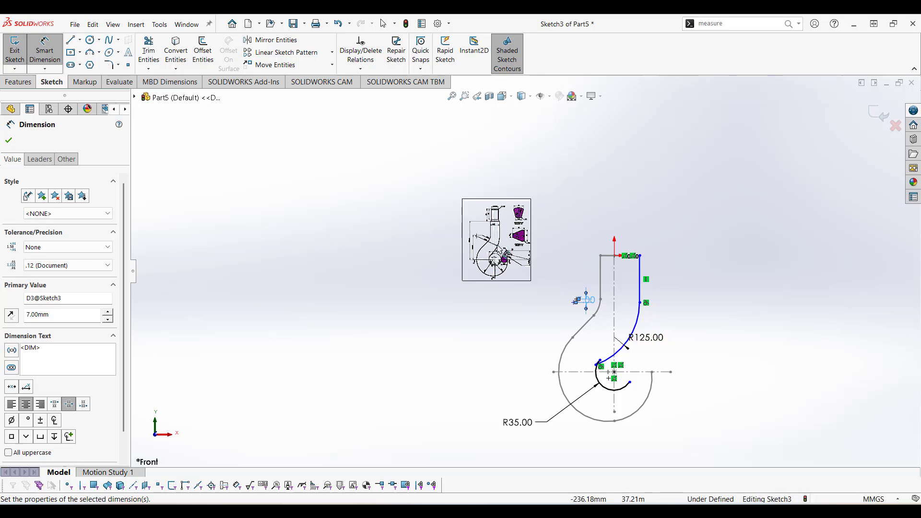
scroll(499, 250, "down", 7)
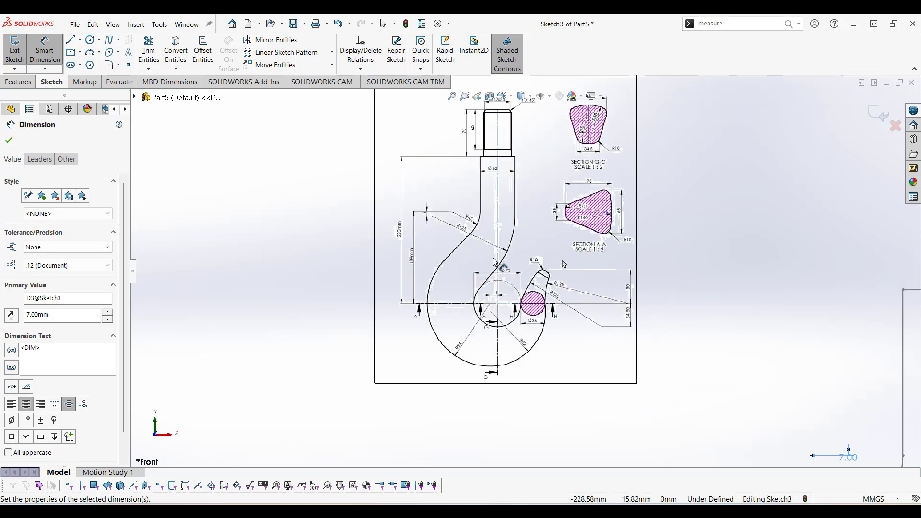
scroll(504, 269, "up", 2)
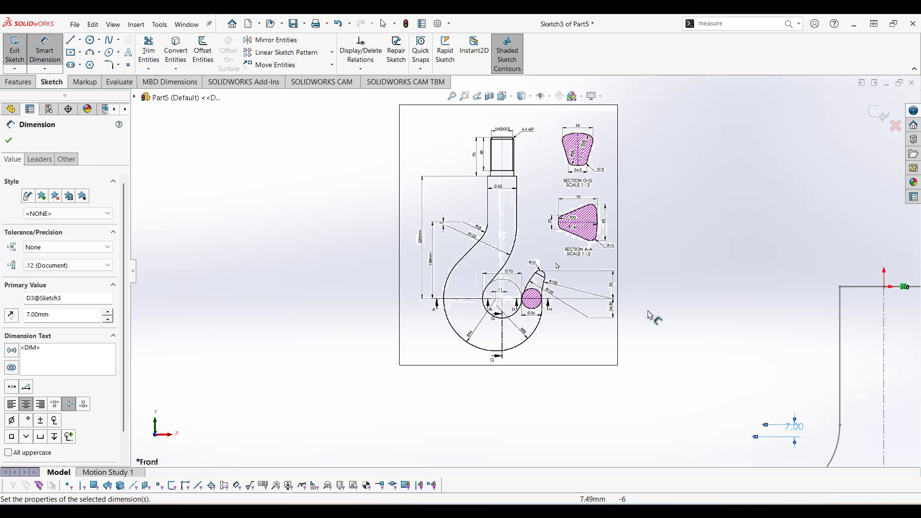
scroll(660, 312, "up", 5)
scroll(579, 336, "down", 4)
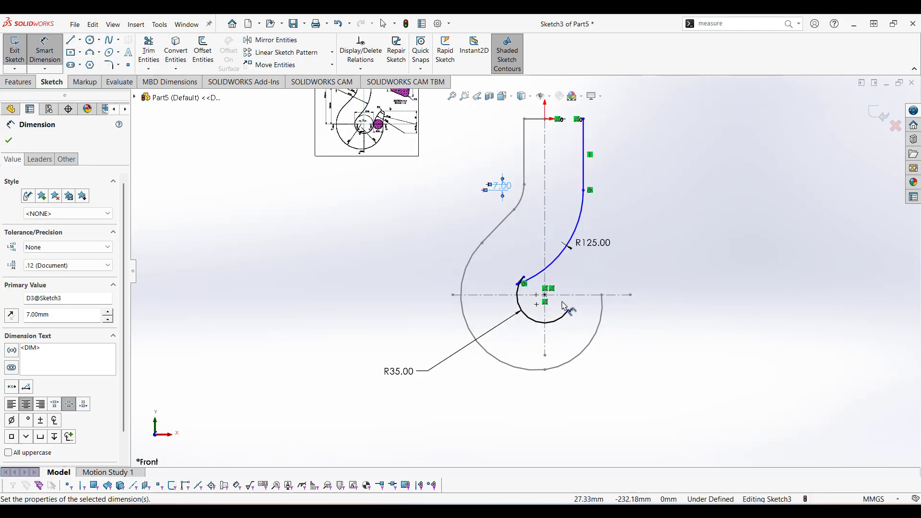
scroll(557, 292, "down", 2)
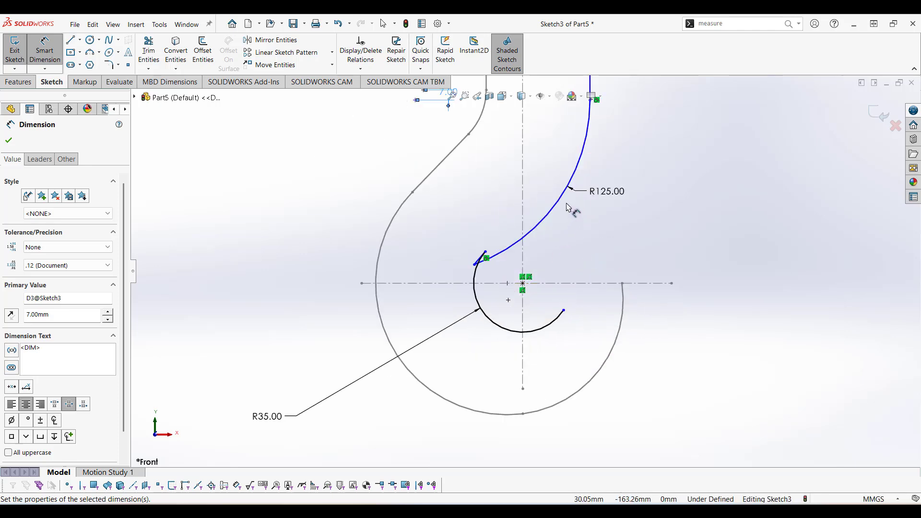
scroll(571, 208, "up", 3)
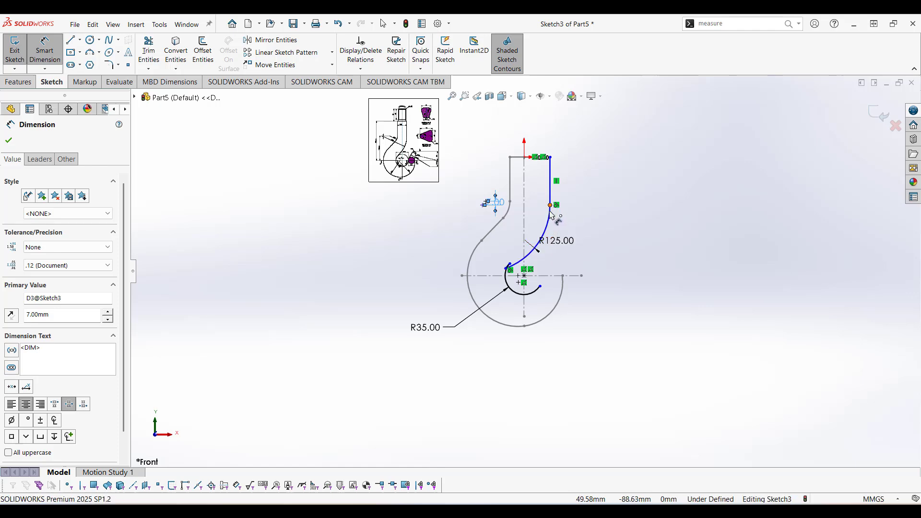
left_click(551, 229)
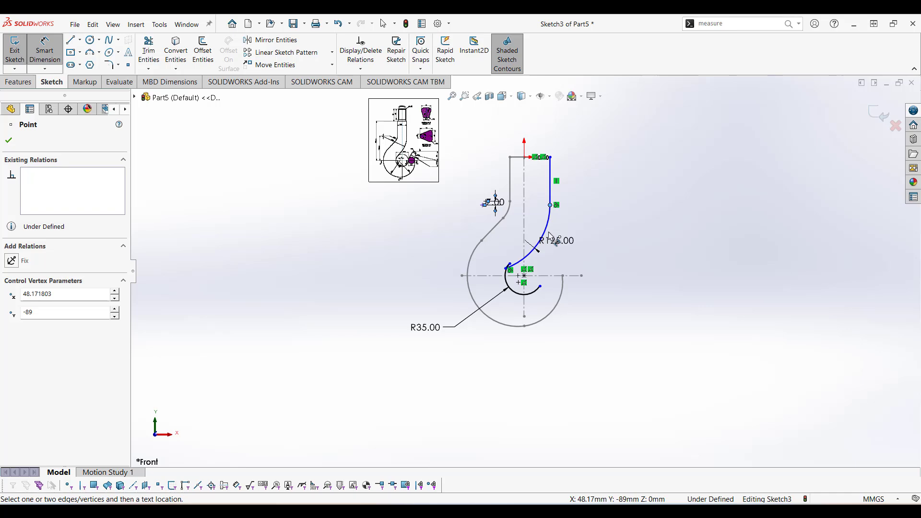
key("Escape")
key("Escape")
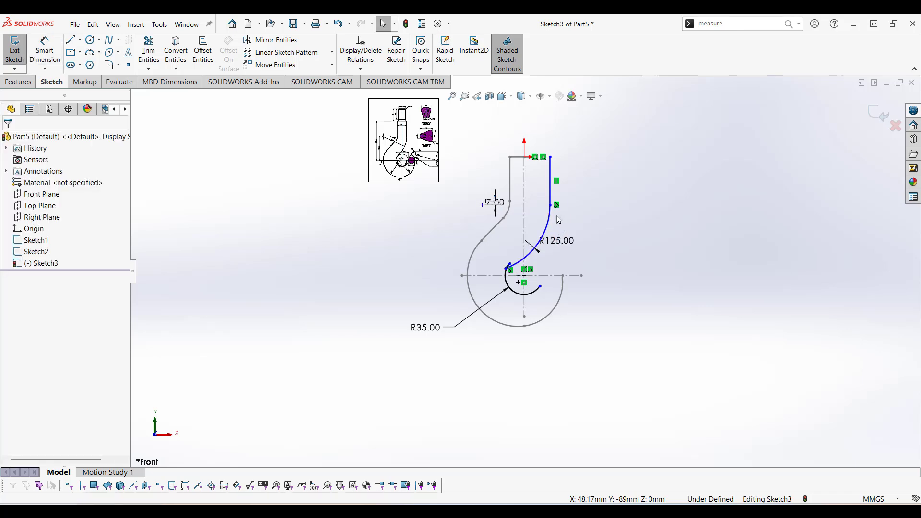
Move the joint between the inner vertical line and the 125 mm arc closer to the shank, to X about 40.8 mm.
scroll(552, 216, "down", 5)
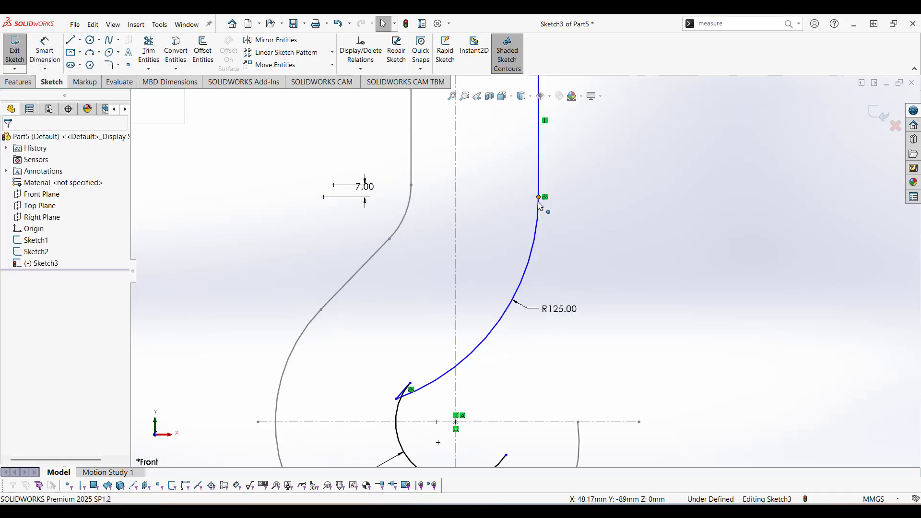
left_click(539, 198)
mouse_move(539, 248)
left_mouse_down()
mouse_move(520, 291)
mouse_move(526, 282)
left_mouse_up()
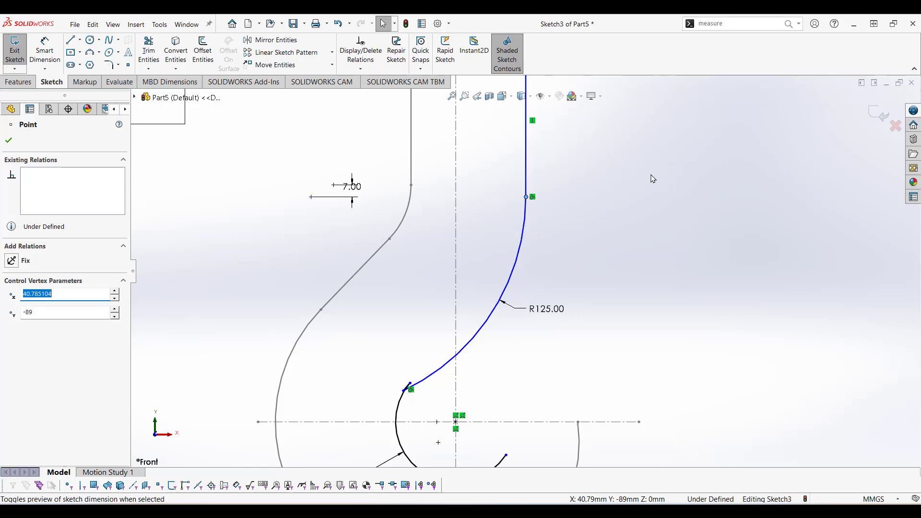
scroll(632, 177, "up", 6)
Add a Pierce relation between the inner vertical line's upper endpoint and the circle at the shank's top.
scroll(540, 184, "down", 3)
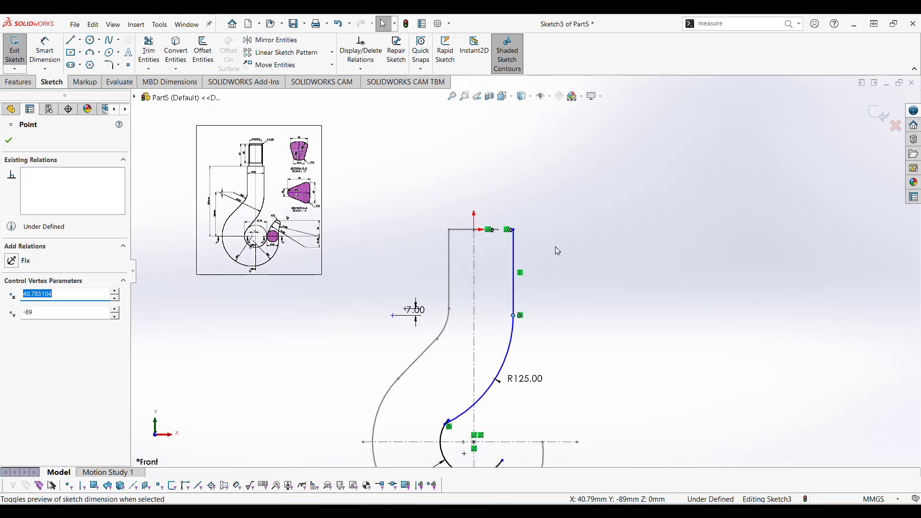
scroll(547, 228, "down", 3)
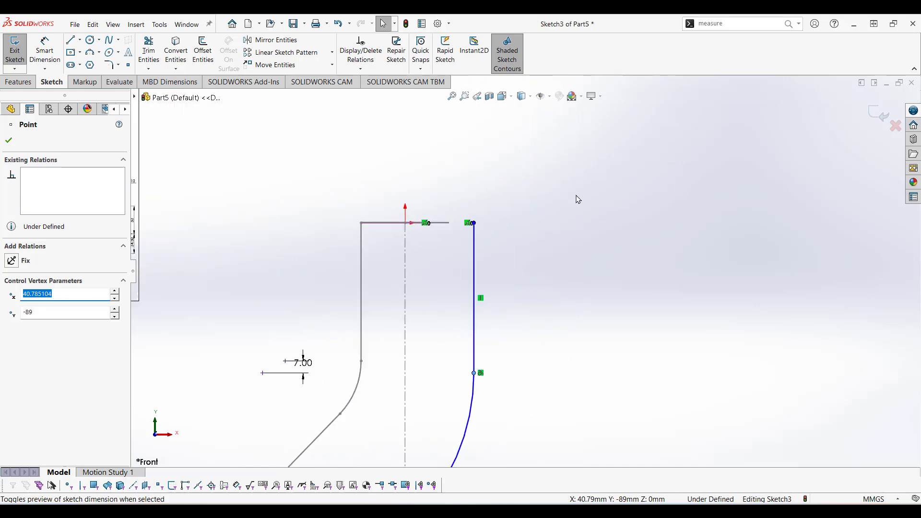
left_click(252, 171)
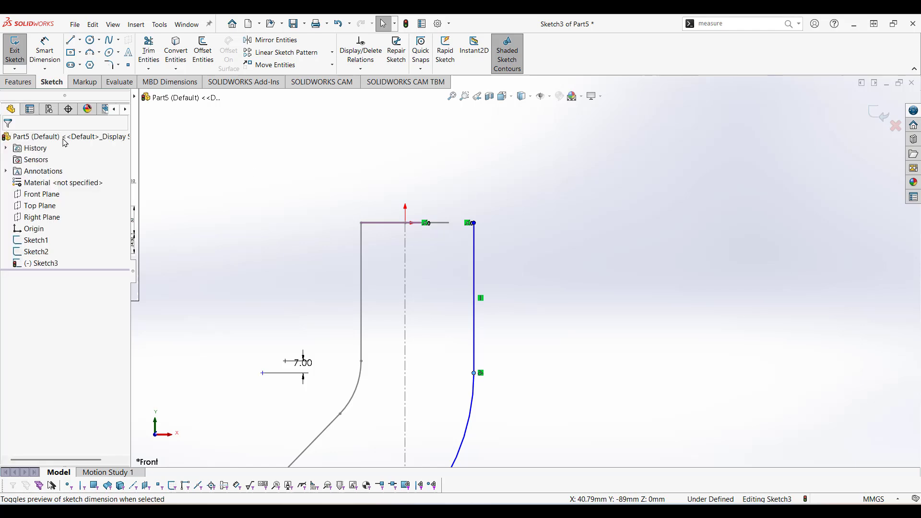
middle_click_drag(474, 198, 470, 217)
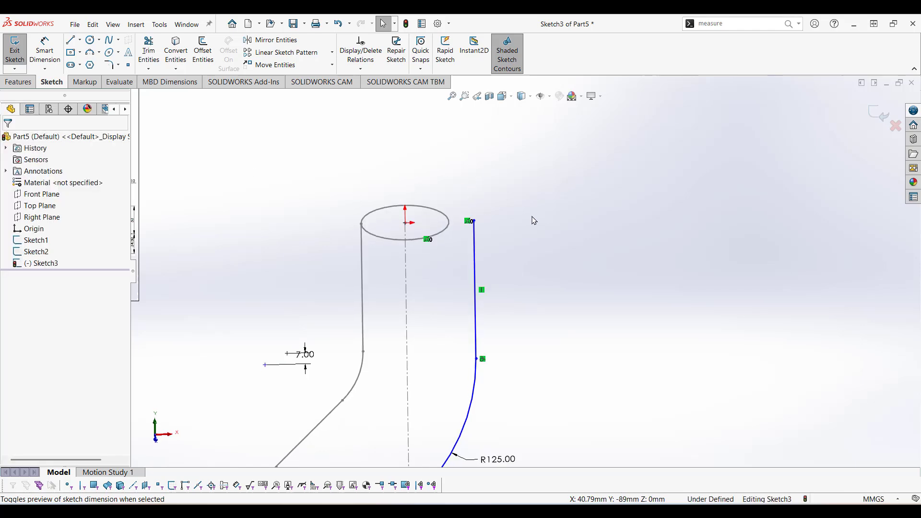
left_click(568, 218)
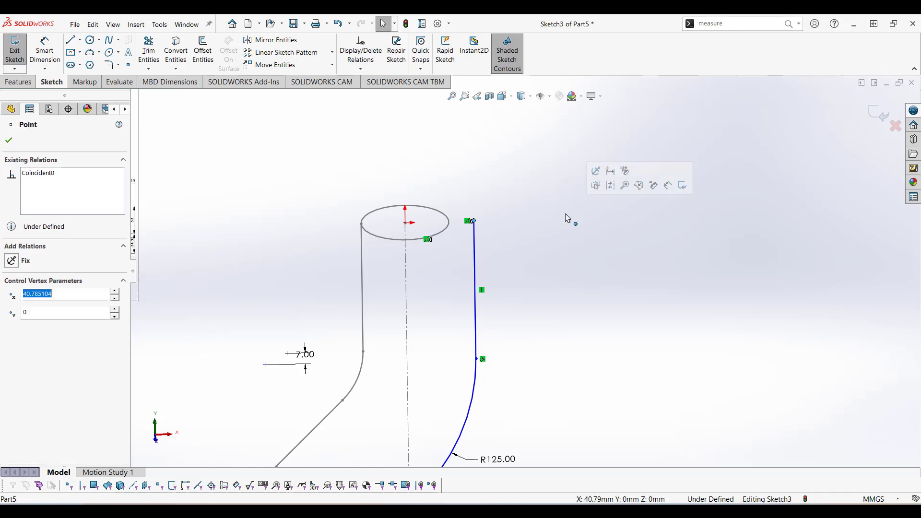
left_click(450, 221, "ctrl")
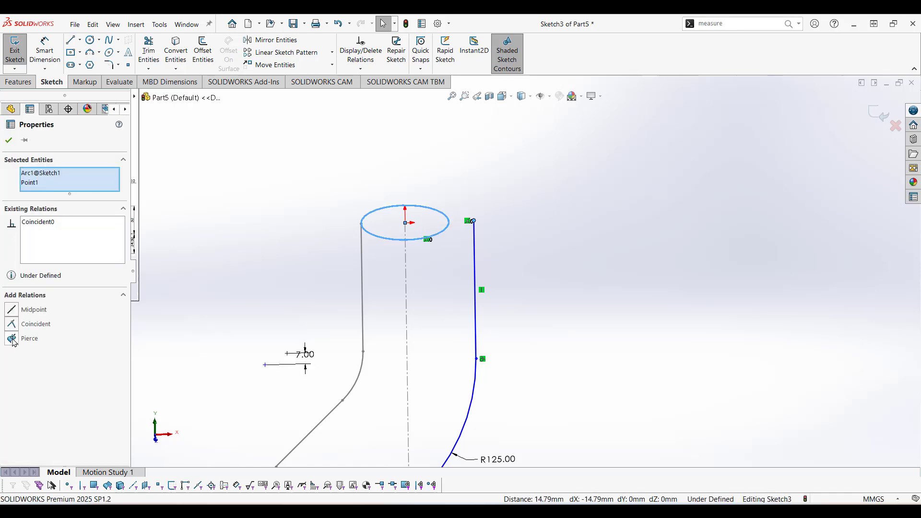
left_click(12, 338)
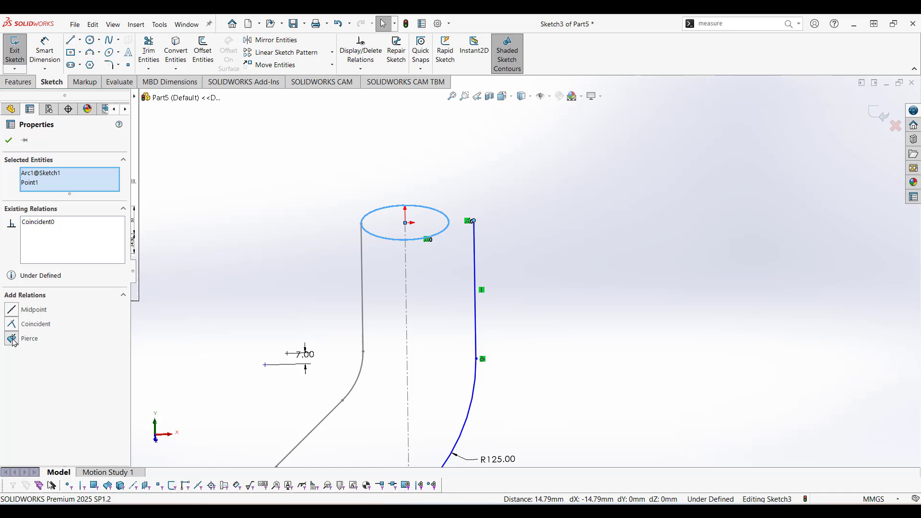
left_click(9, 140)
Make the short slanted line tangent to the 125 mm arc at their shared endpoint.
key("f")
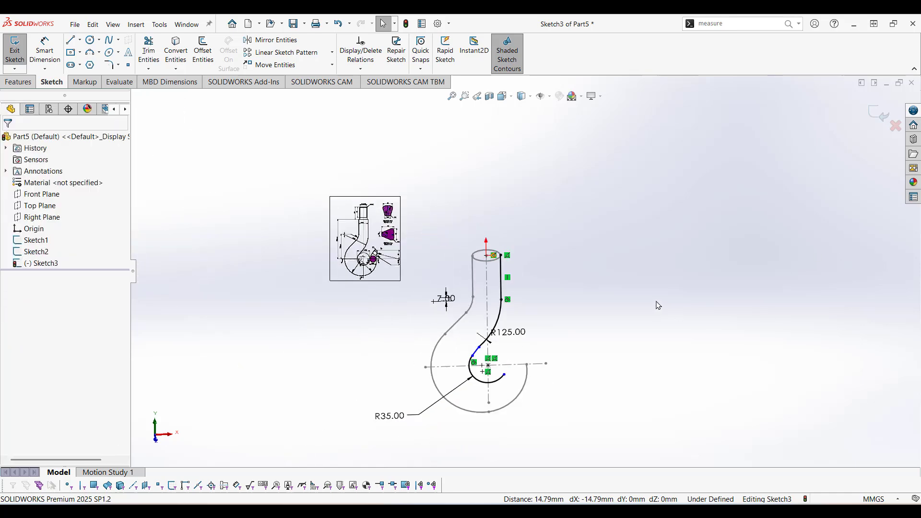
scroll(473, 360, "down", 6)
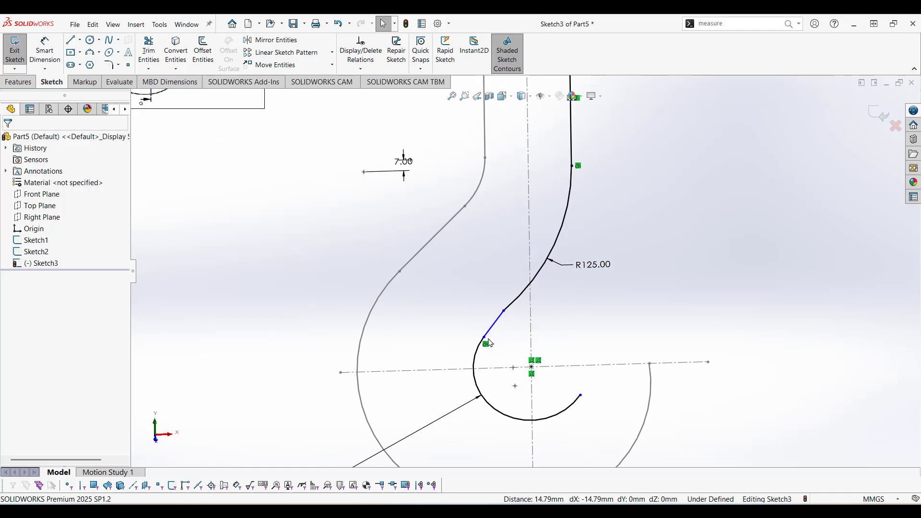
left_click(504, 312)
right_click(504, 312)
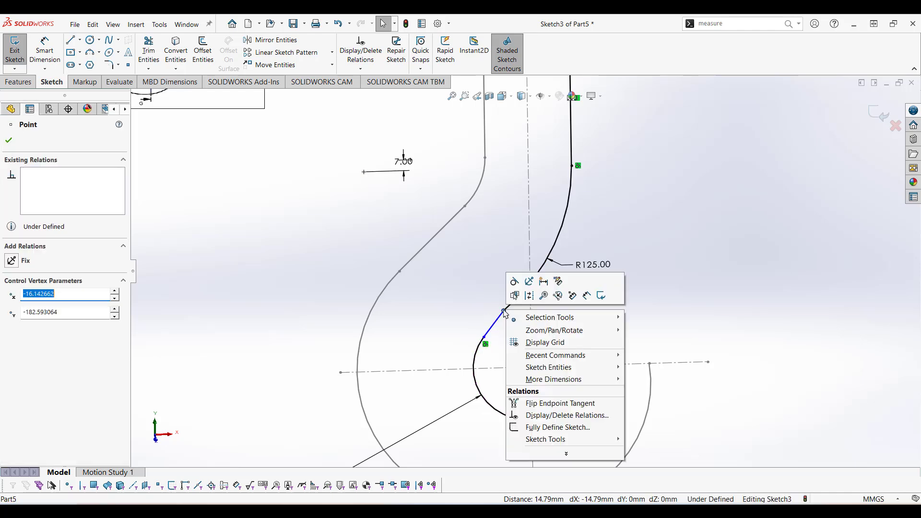
left_click(514, 282)
key("f")
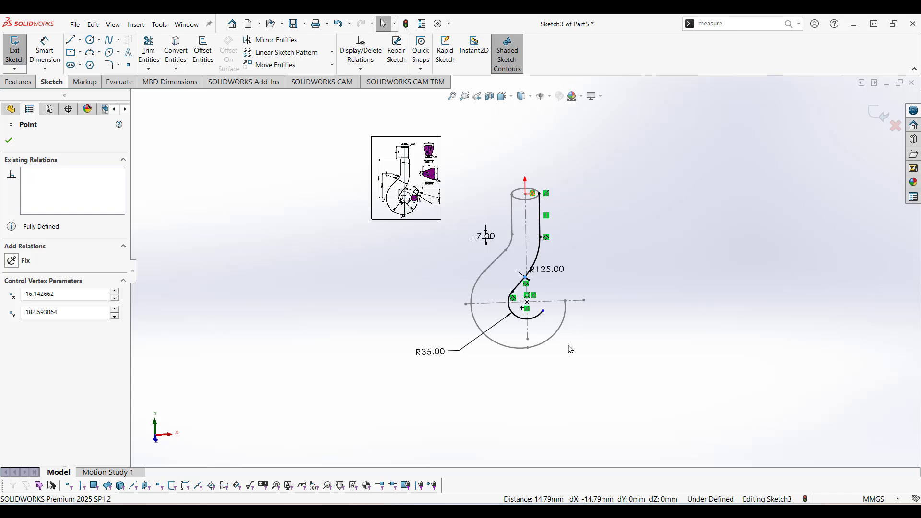
scroll(547, 321, "down", 2)
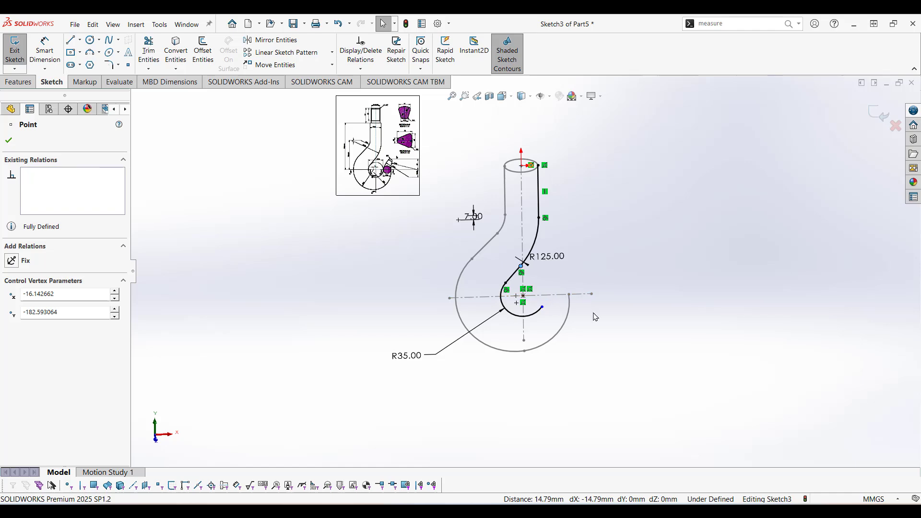
Make the free end of the inner R35 hook arc coincident with the horizontal centerline.
scroll(576, 325, "down", 6)
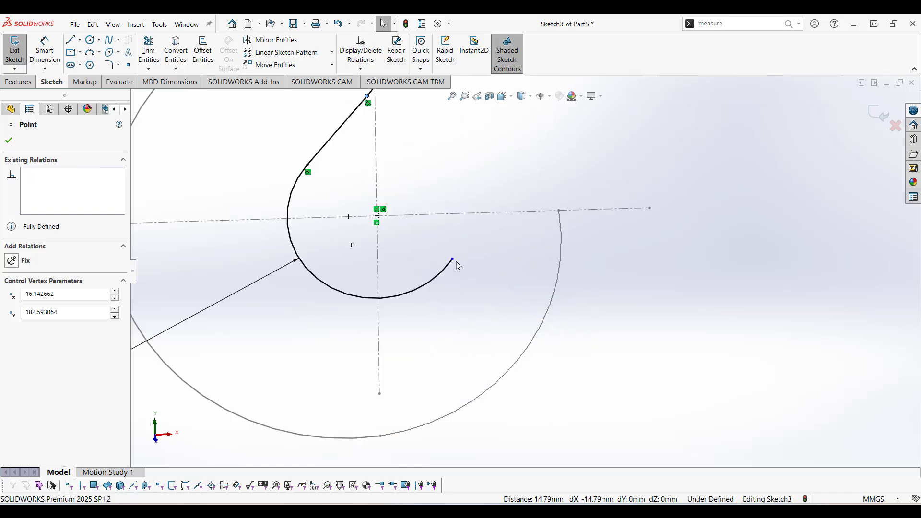
left_click(452, 259)
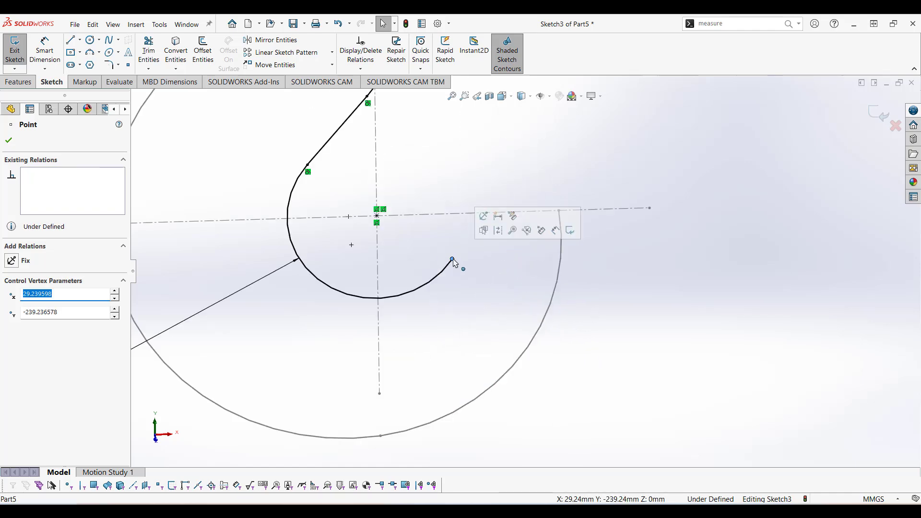
key("Escape")
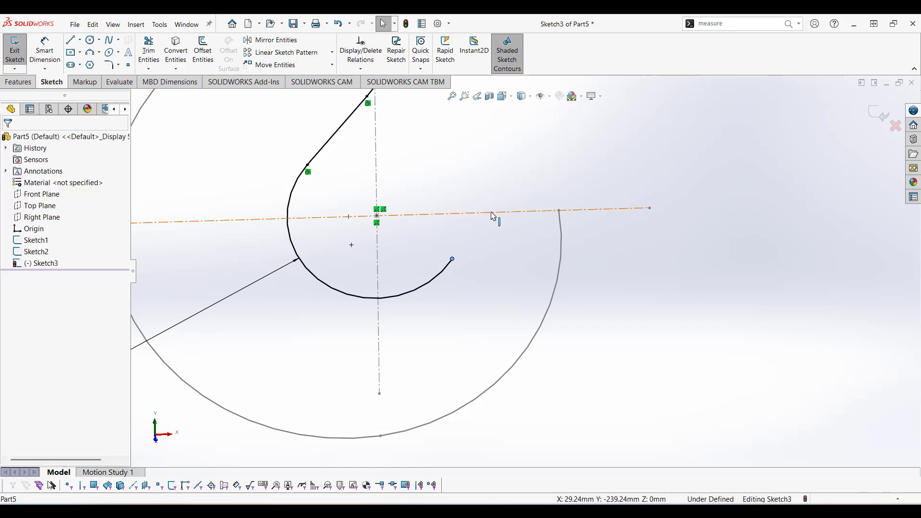
left_click(494, 214)
left_click(377, 215, "ctrl")
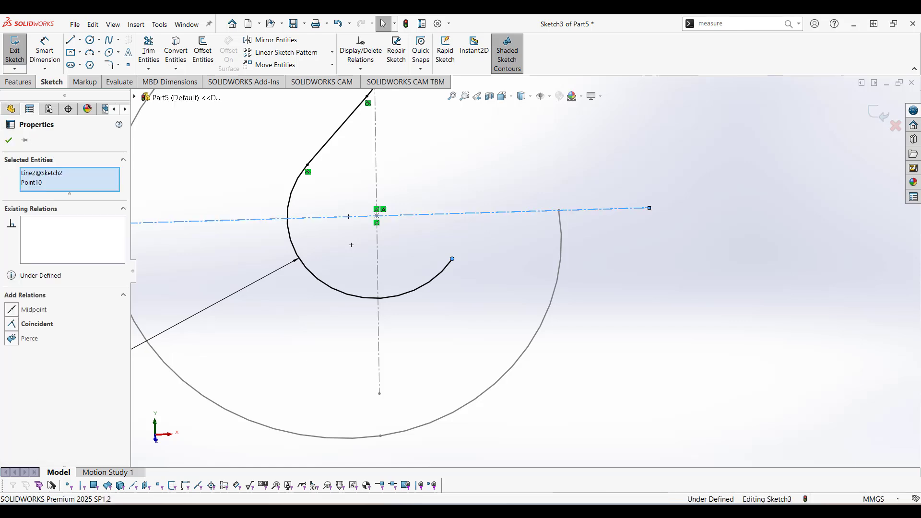
left_click(15, 325)
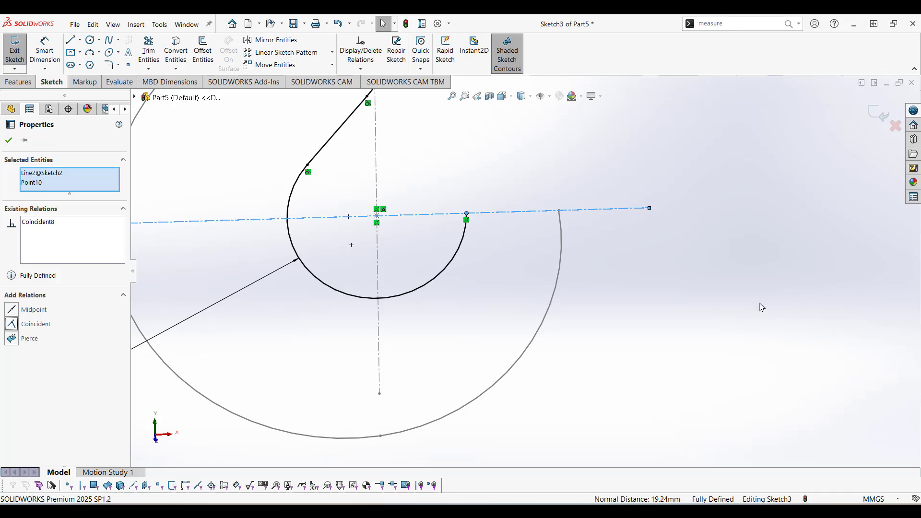
key("f")
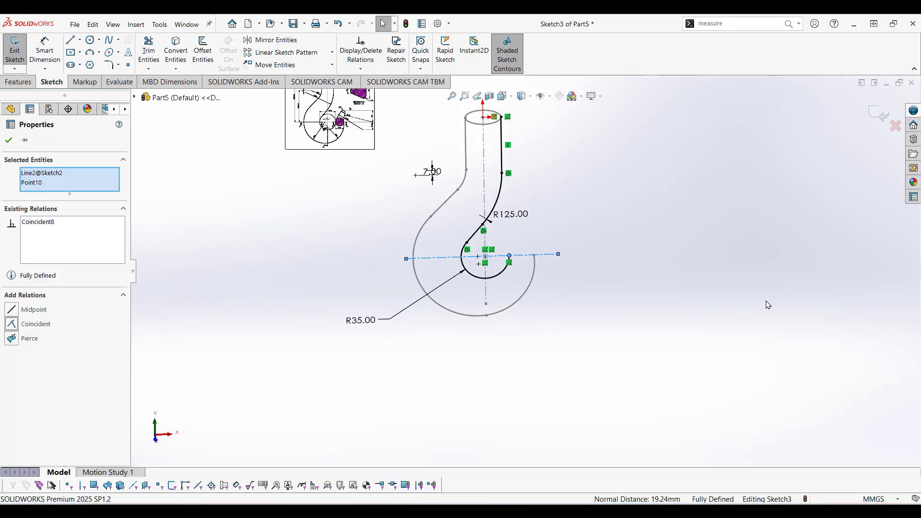
left_click(735, 298)
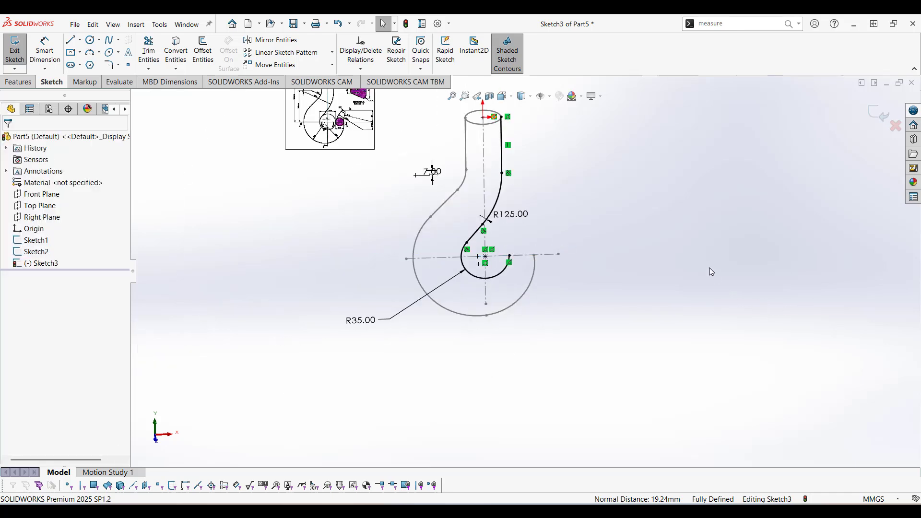
Check the distance between the open ends of the inner and outer hook arcs with a trial dimension.
middle_click_drag(644, 247, 641, 188)
scroll(638, 204, "up", 2)
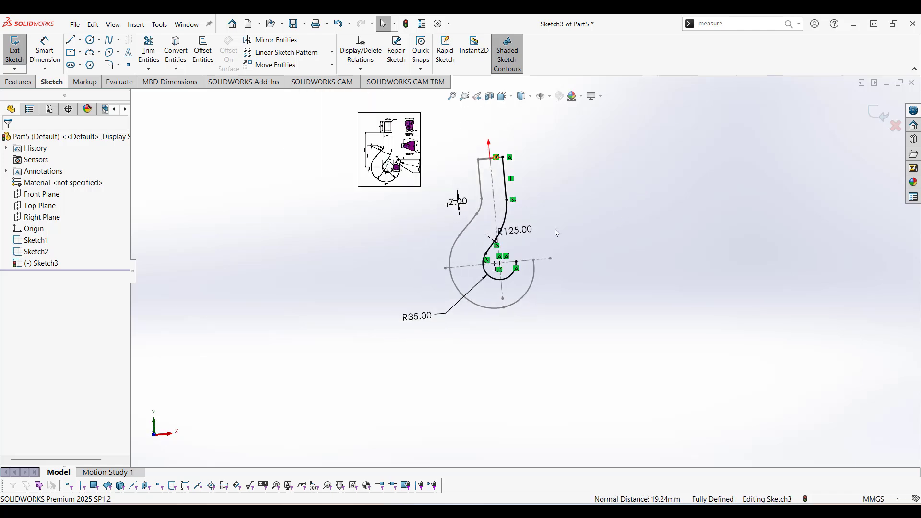
scroll(403, 201, "down", 2)
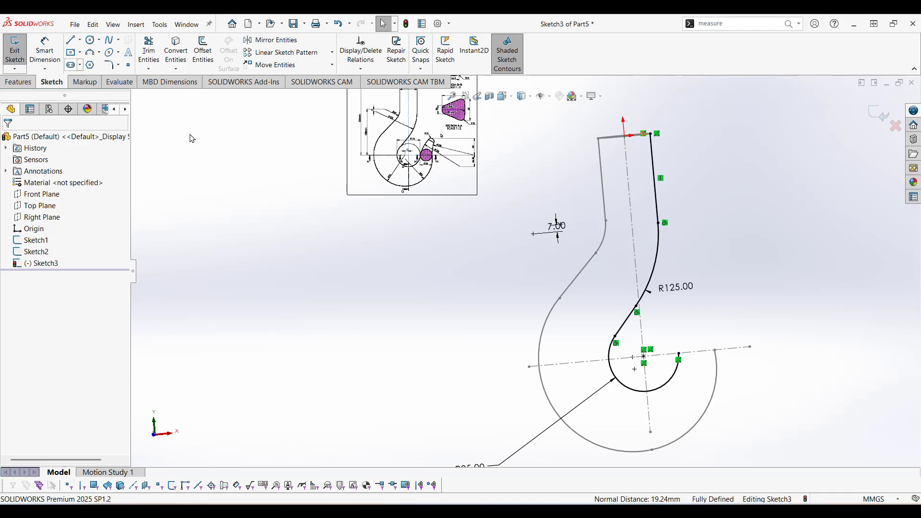
scroll(446, 159, "down", 3)
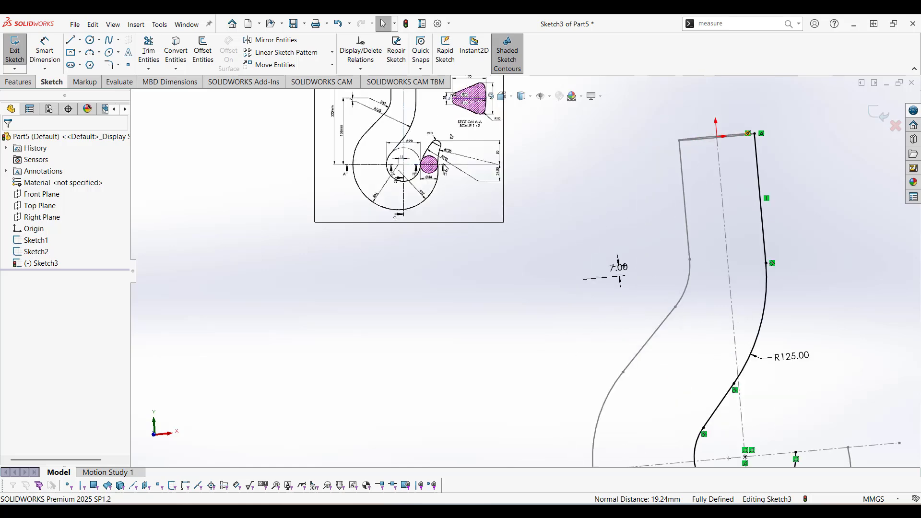
scroll(462, 201, "up", 5)
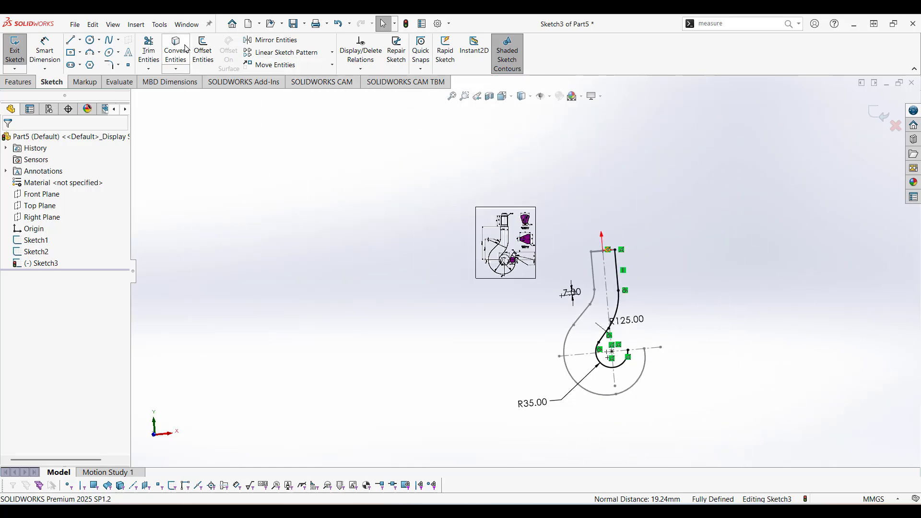
left_click(45, 51)
scroll(657, 374, "down", 3)
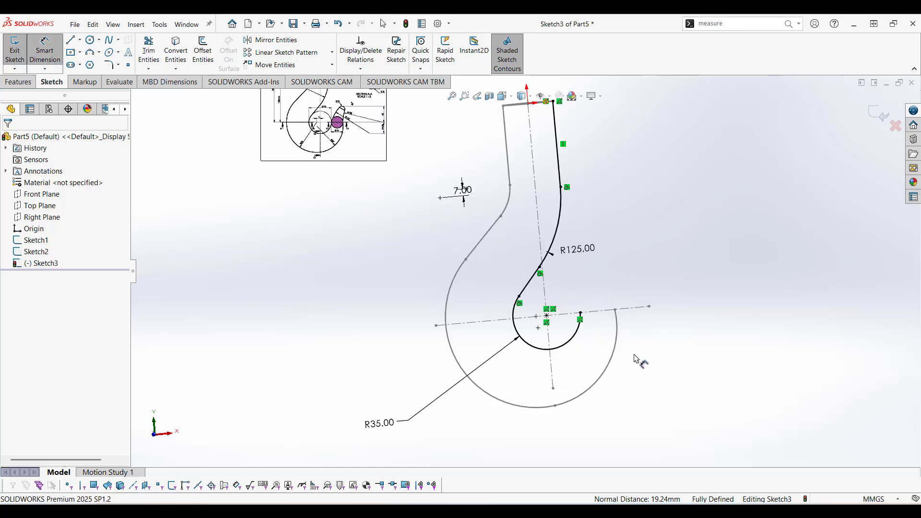
left_click(615, 310)
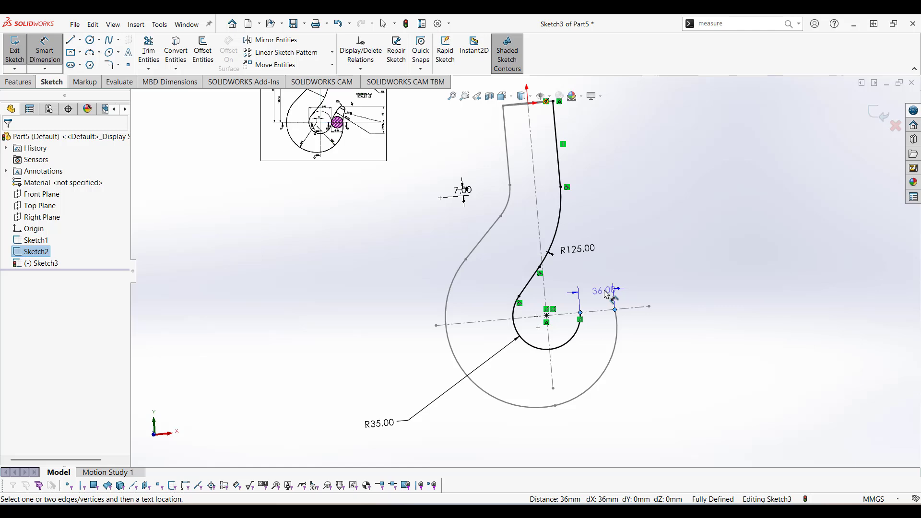
key("Escape")
scroll(722, 352, "up", 4)
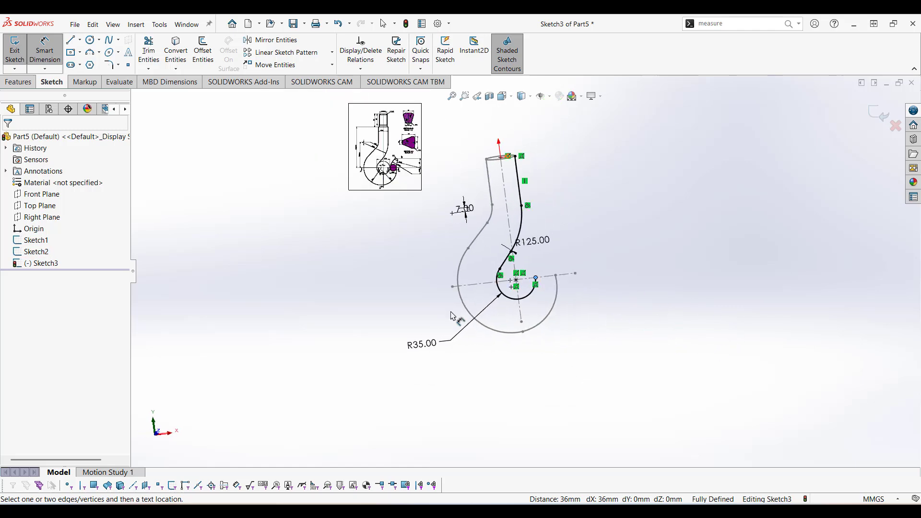
Finish the inner profile sketch and orient the view normal to it.
right_click(48, 264)
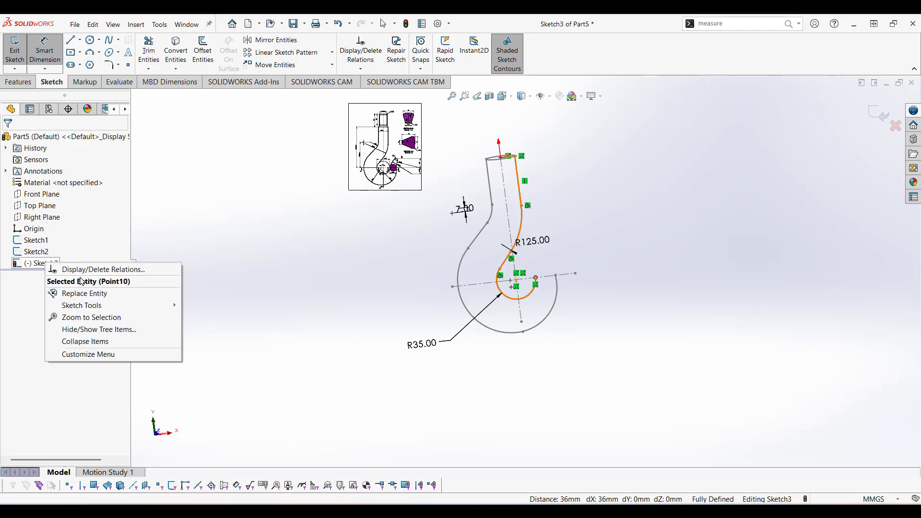
left_click(877, 119)
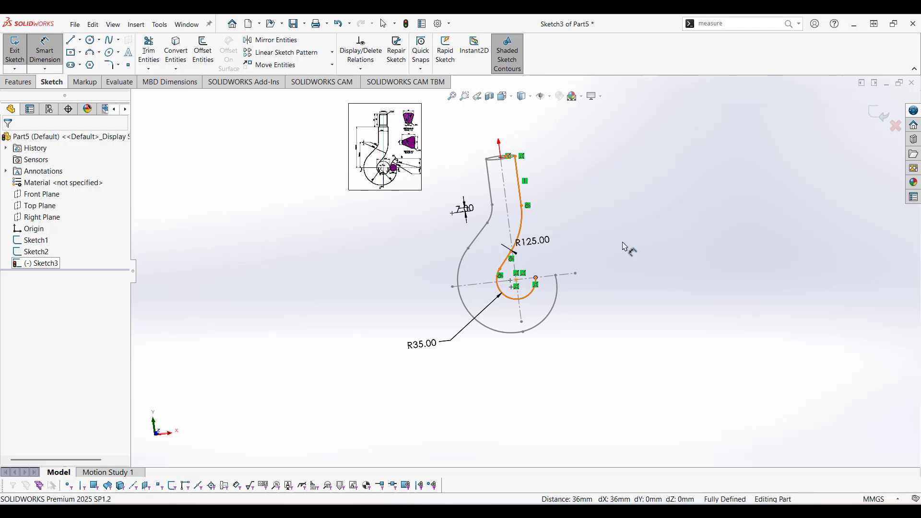
right_click(38, 268)
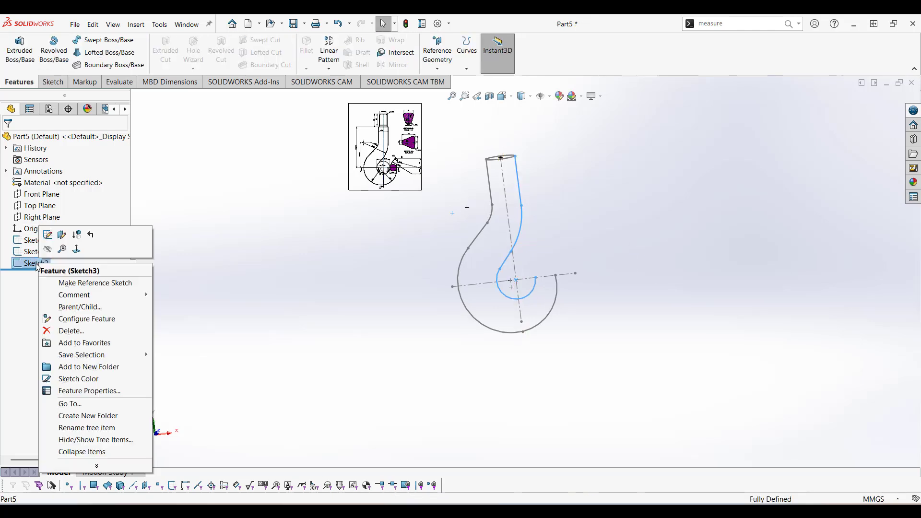
left_click(77, 249)
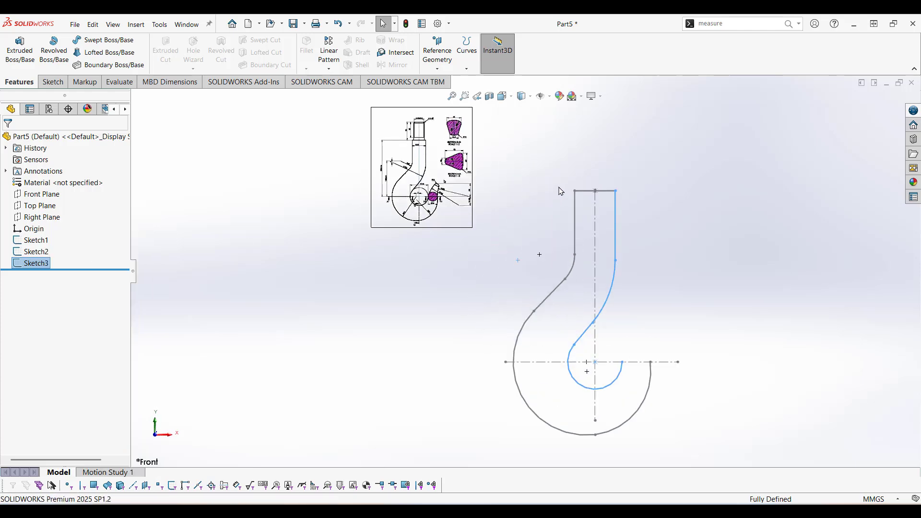
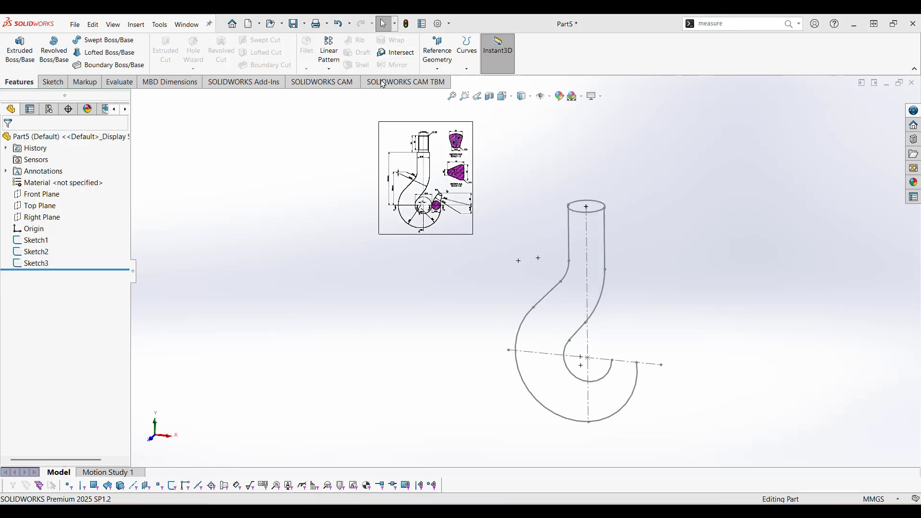
Create a reference plane parallel to the Top Plane and coincident with the horizontal centerline through the hook's center.
scroll(439, 230, "down", 3)
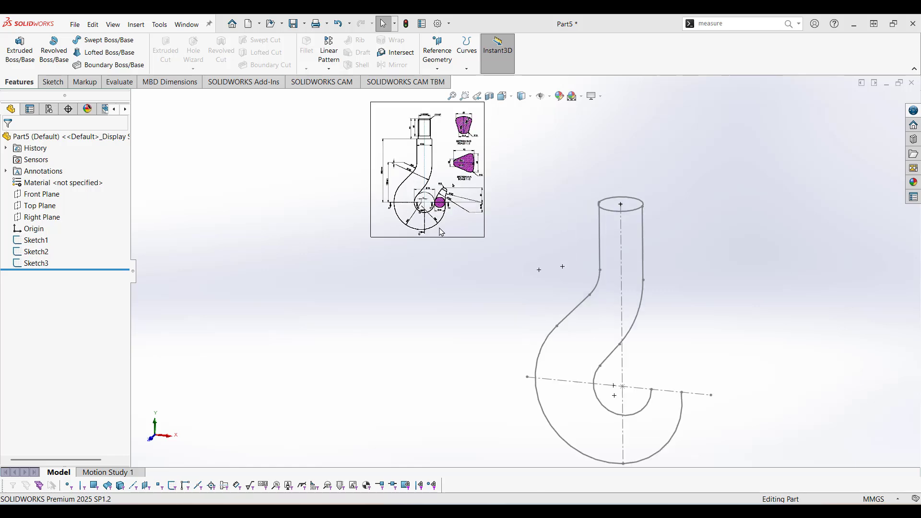
scroll(499, 137, "down", 3)
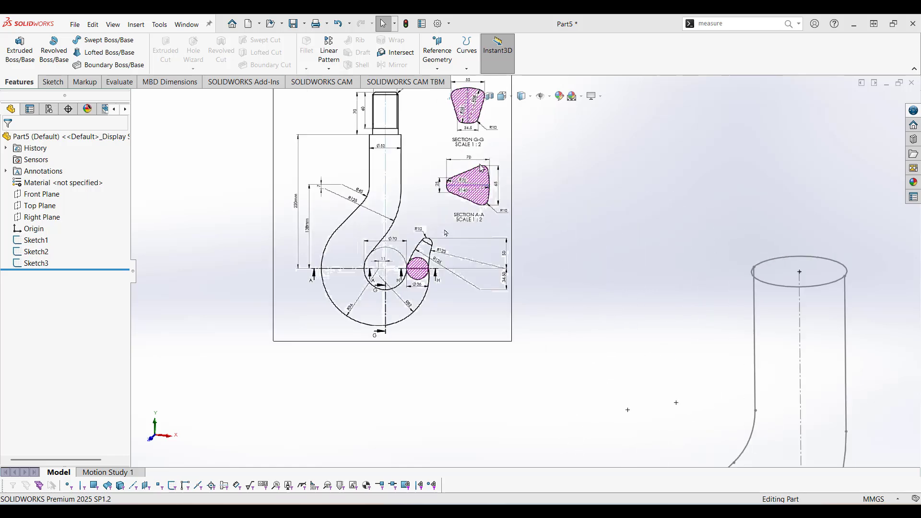
scroll(458, 205, "down", 2)
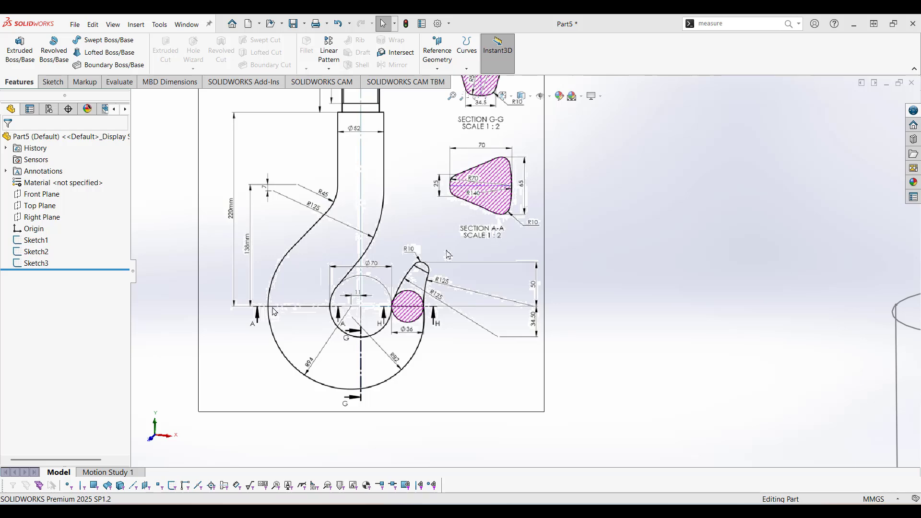
scroll(330, 308, "up", 5)
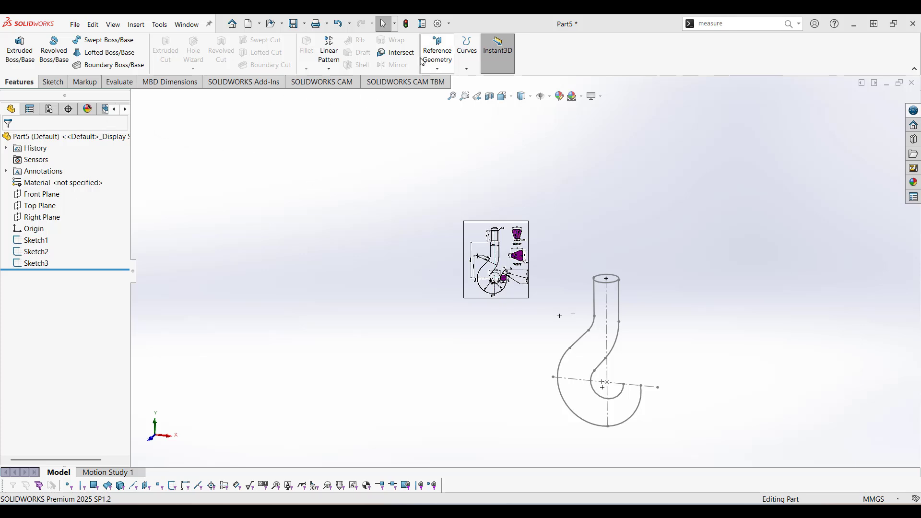
left_click(443, 68)
left_click(445, 83)
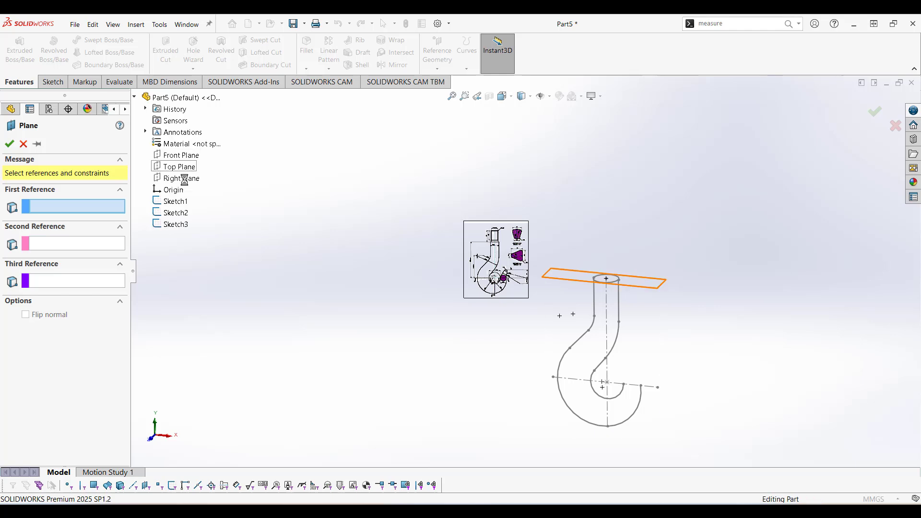
left_click(181, 169)
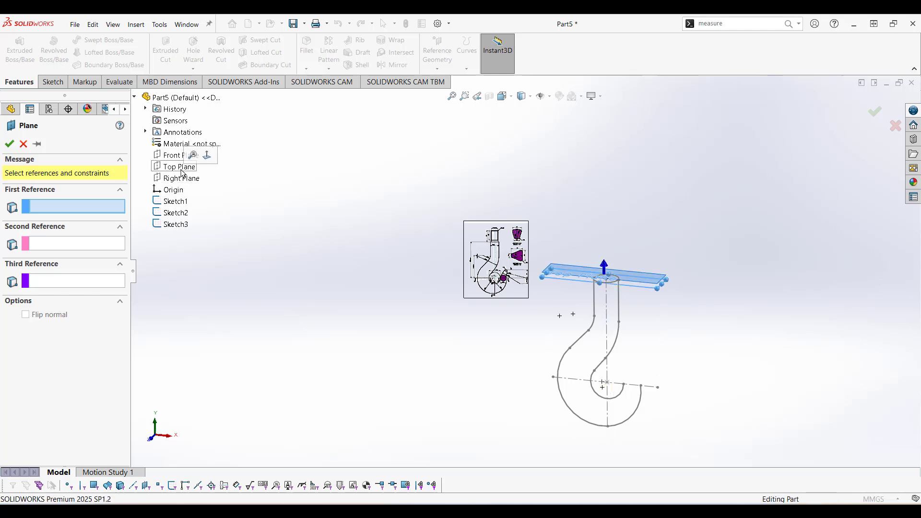
left_click(18, 226)
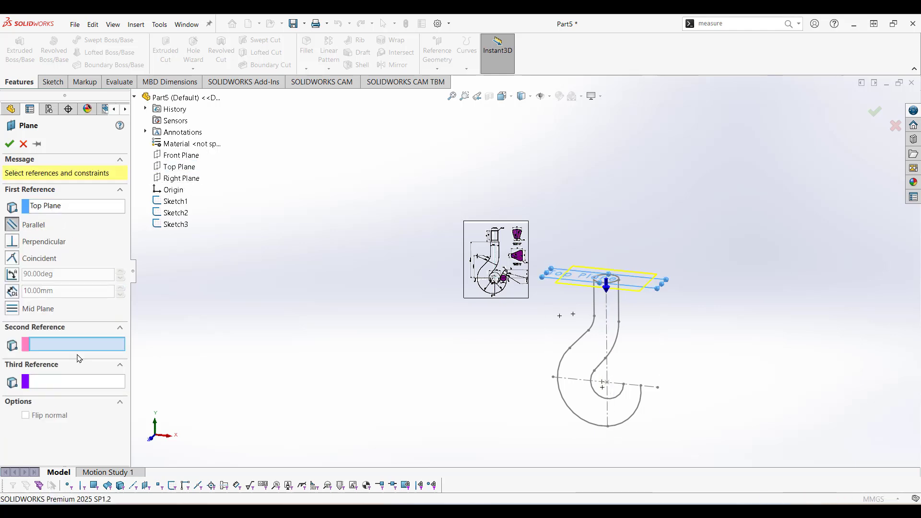
left_click(577, 380)
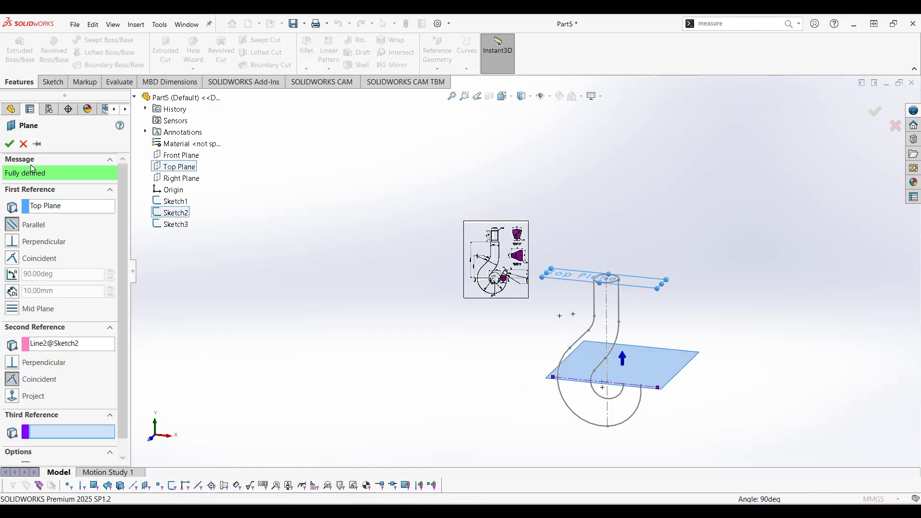
left_click(10, 145)
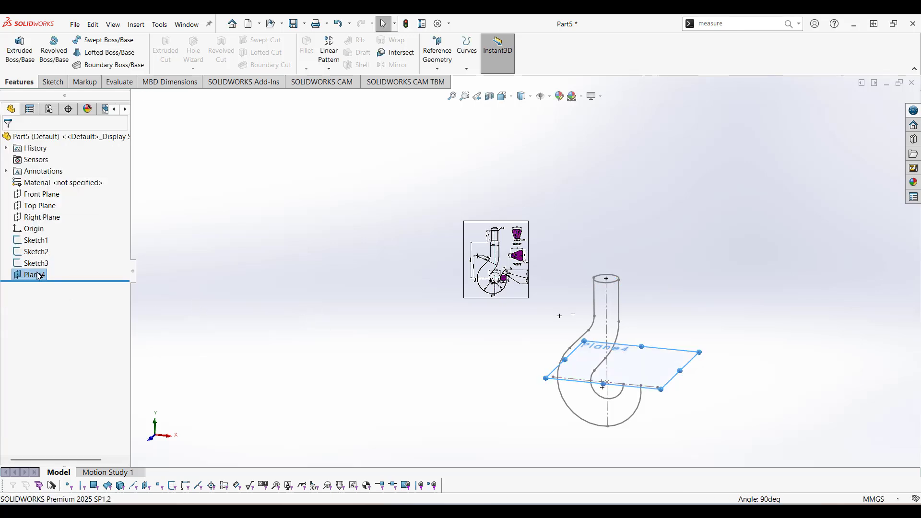
Start a sketch on the new plane and convert the hook's horizontal centerline into a sketch line.
right_click(38, 276)
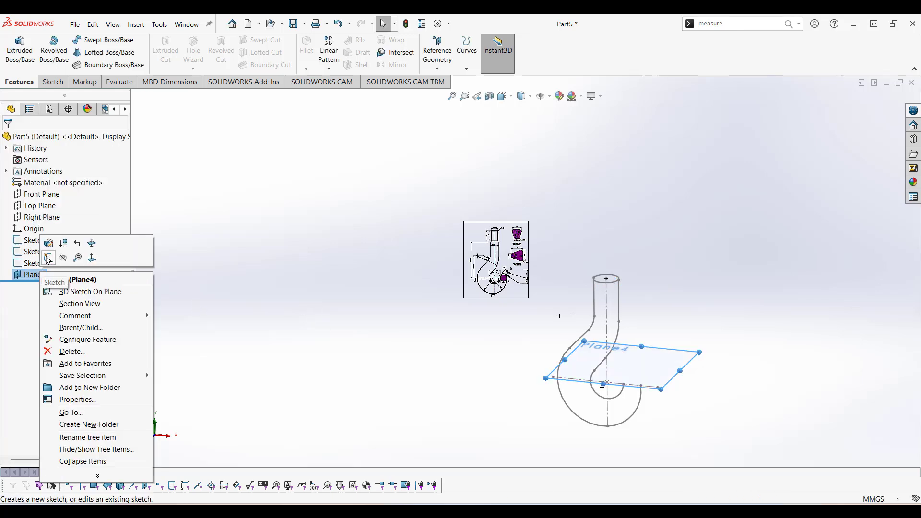
left_click(48, 259)
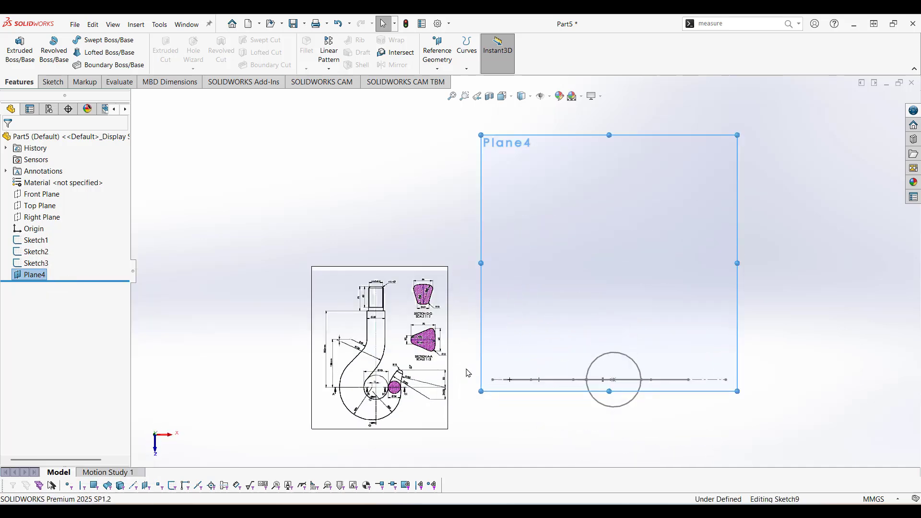
middle_click_drag(539, 390, 545, 315)
left_click(777, 216)
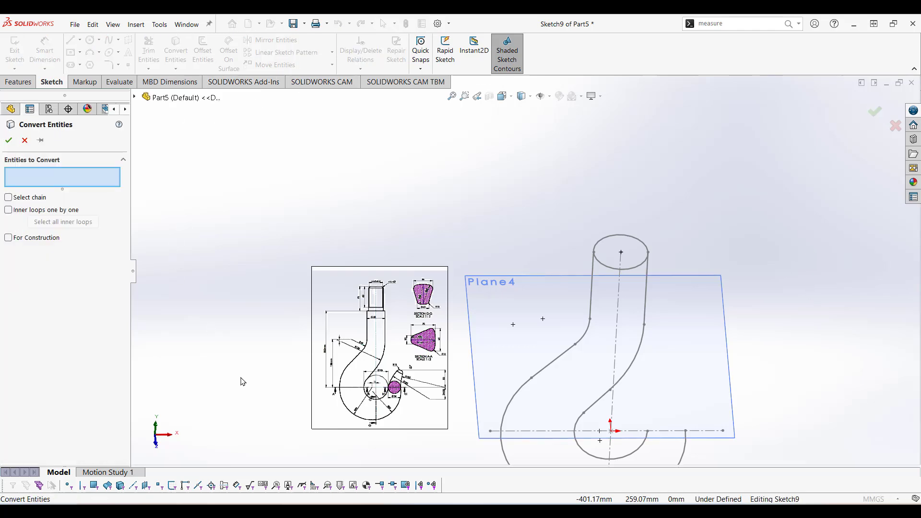
left_click(523, 432)
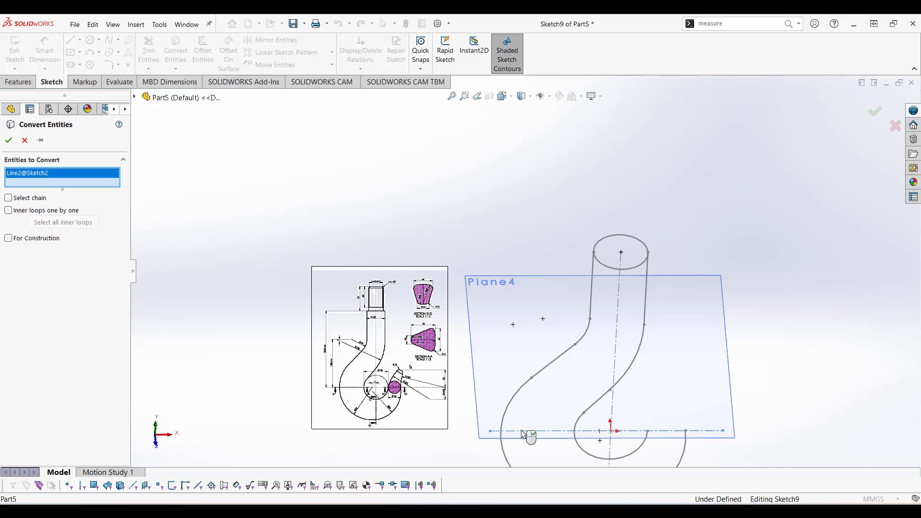
left_click(9, 141)
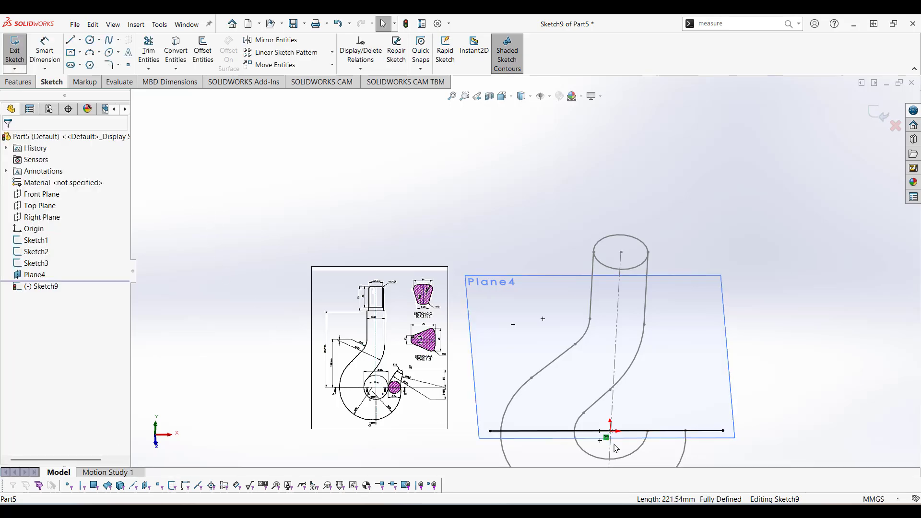
Delete the On Edge relation from the converted horizontal line.
scroll(616, 449, "down", 3)
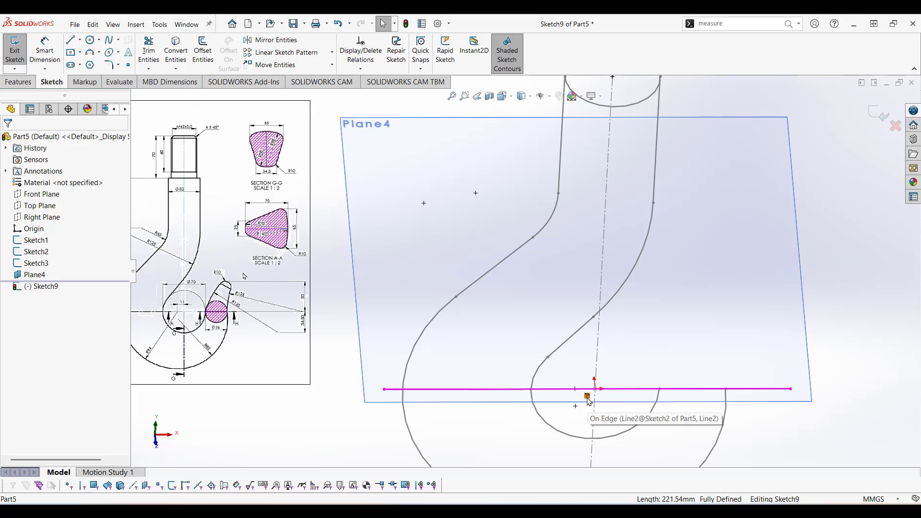
left_click(588, 397)
key("Delete")
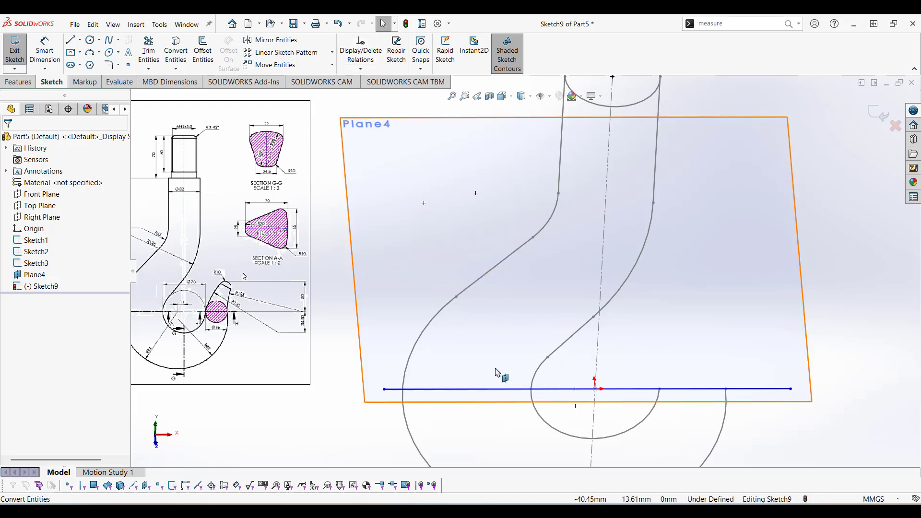
Add a Pierce relation between the outer endpoint of the converted horizontal line and the hook's outer profile arc.
scroll(465, 366, "up", 2)
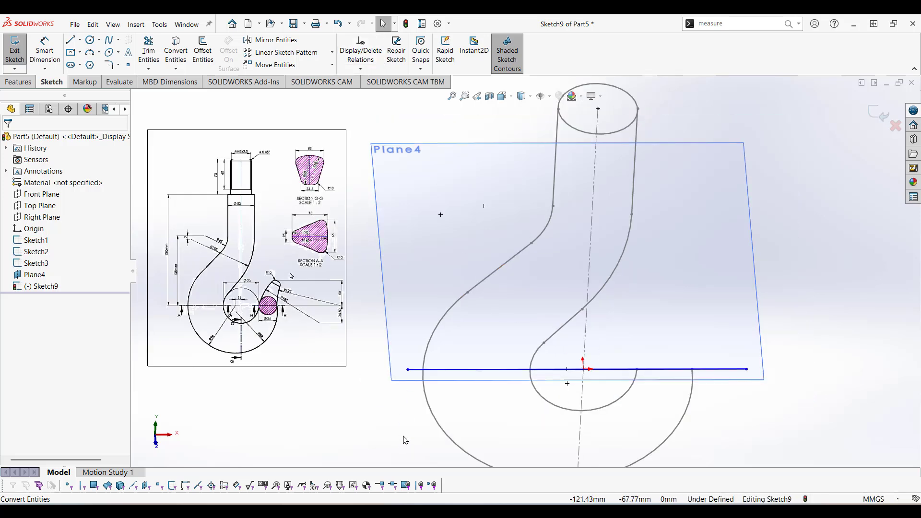
middle_click_drag(405, 438, 402, 416)
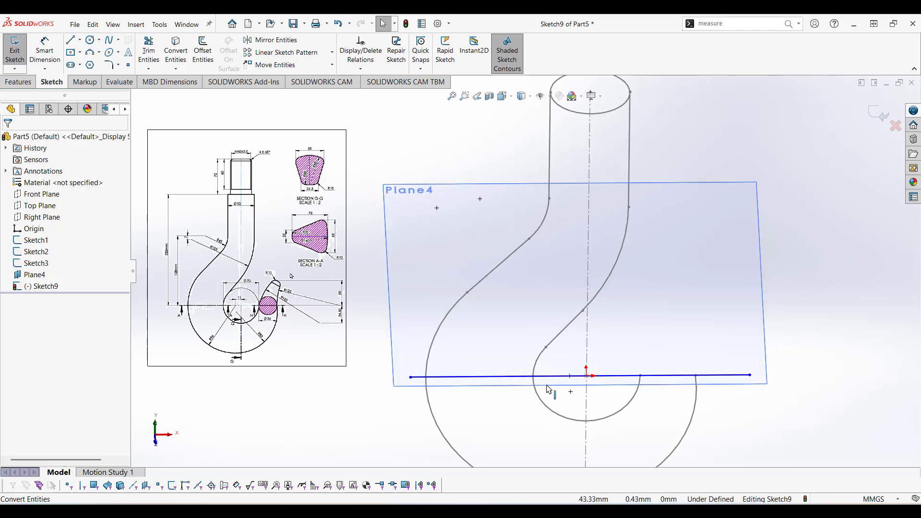
left_click(411, 378)
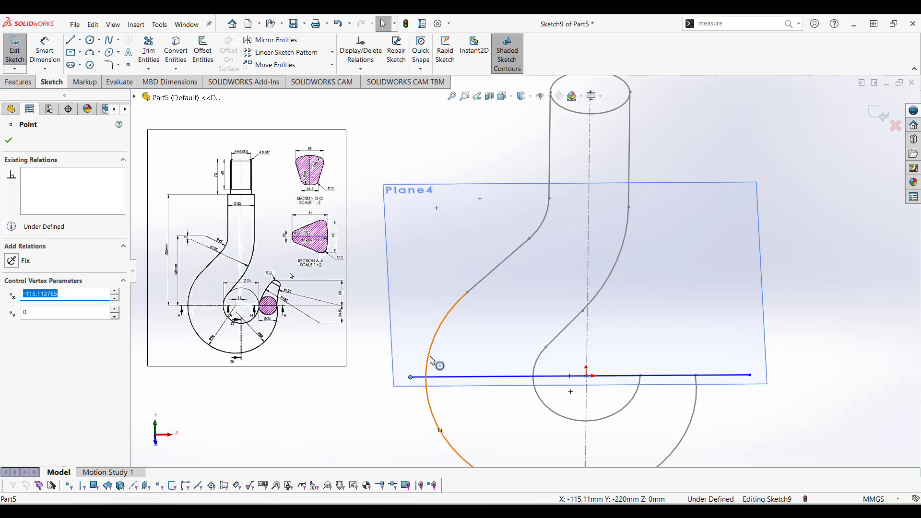
key("Escape")
left_click(440, 431)
left_click(411, 377, "ctrl")
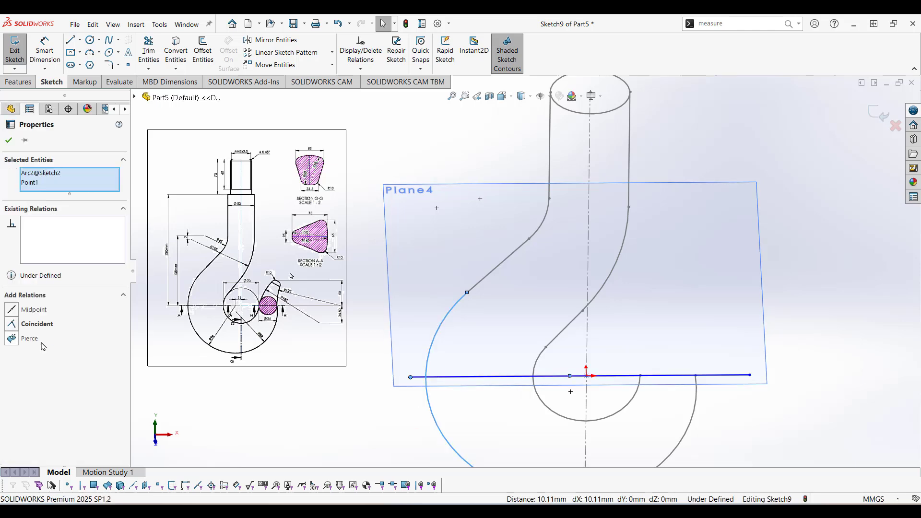
left_click(12, 338)
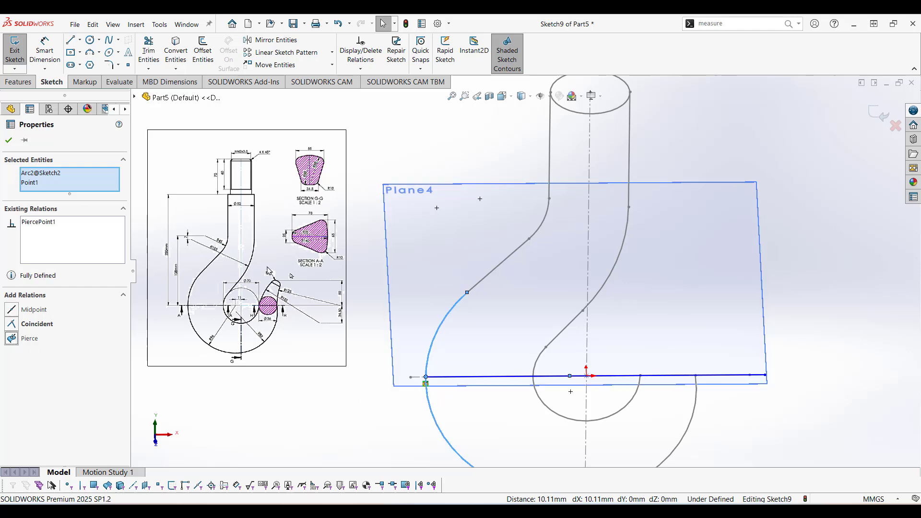
Add a Pierce relation between the line's other endpoint and the hook's inner profile arc.
left_click(766, 375)
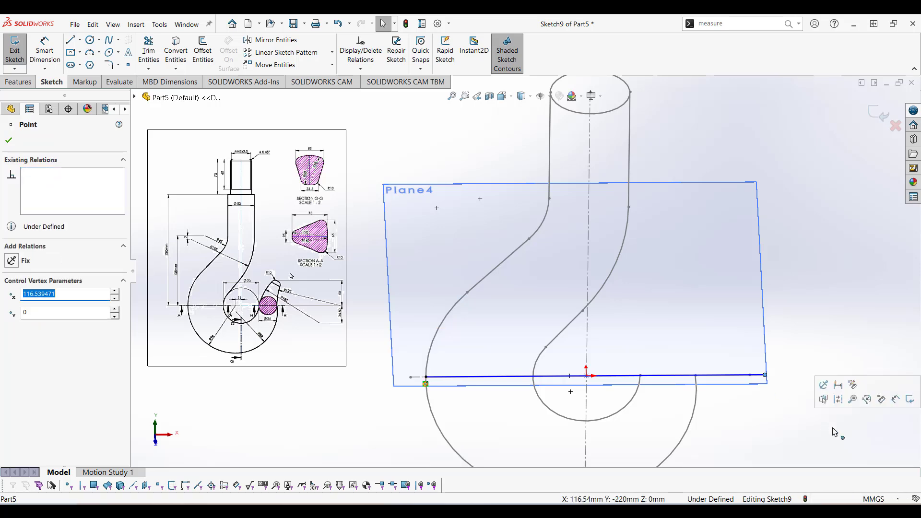
left_click(537, 399, "ctrl")
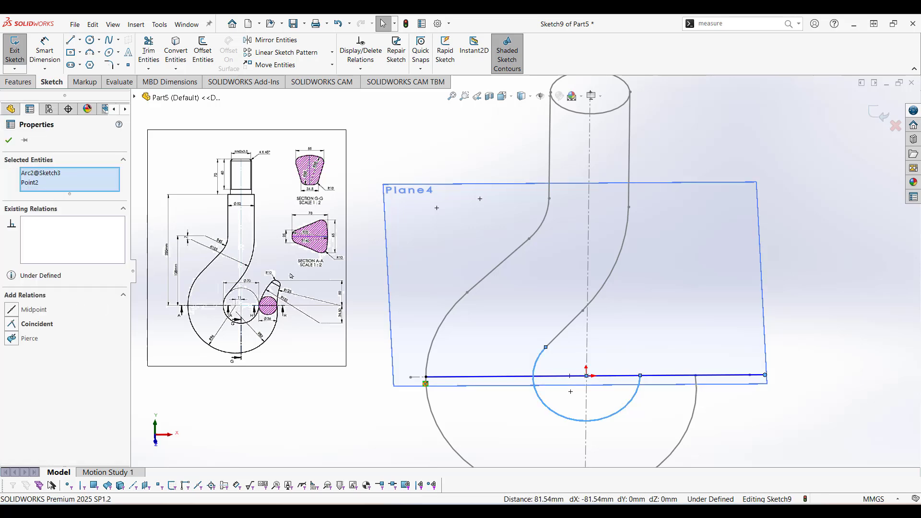
left_click(12, 338)
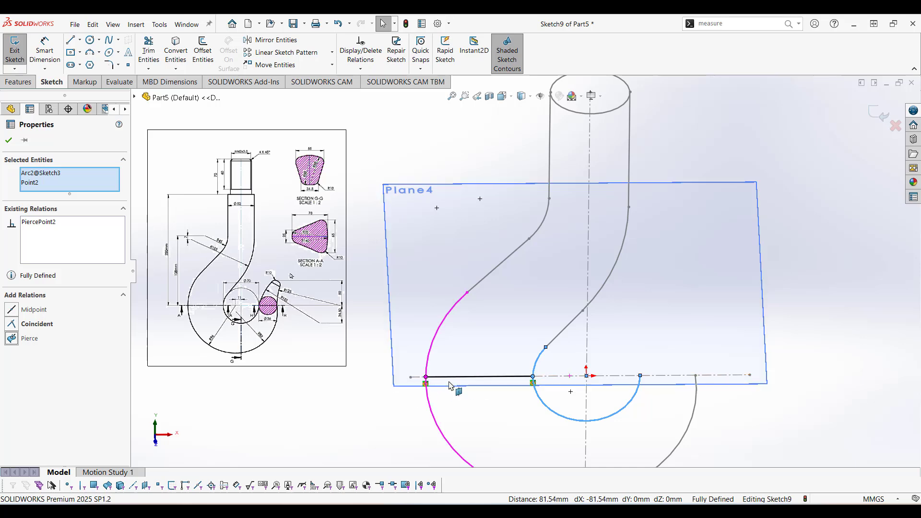
Convert the pierced horizontal line between the outer and inner profiles into construction geometry.
scroll(426, 379, "down", 3)
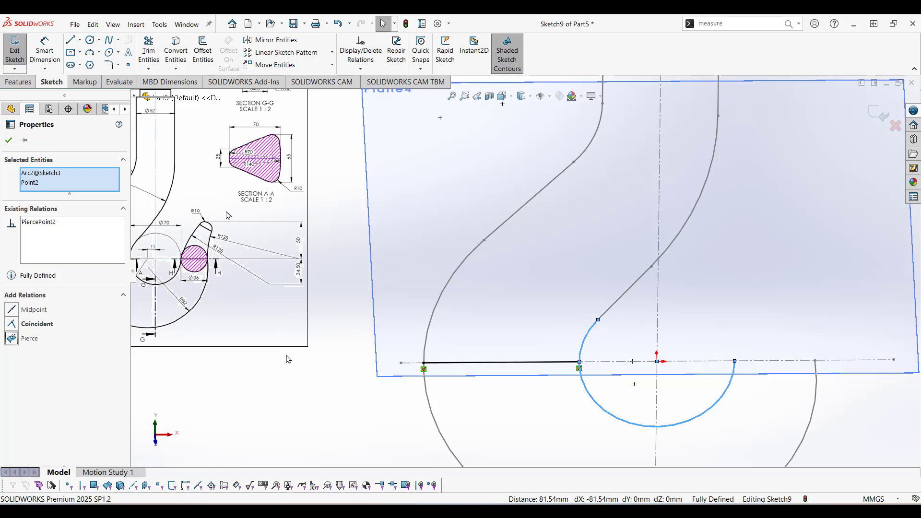
left_click(476, 363)
right_click(477, 366)
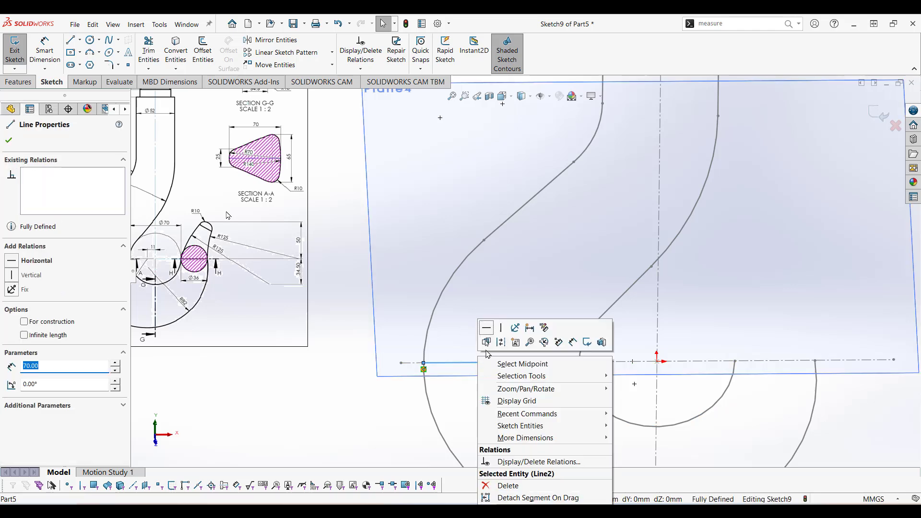
left_click(501, 343)
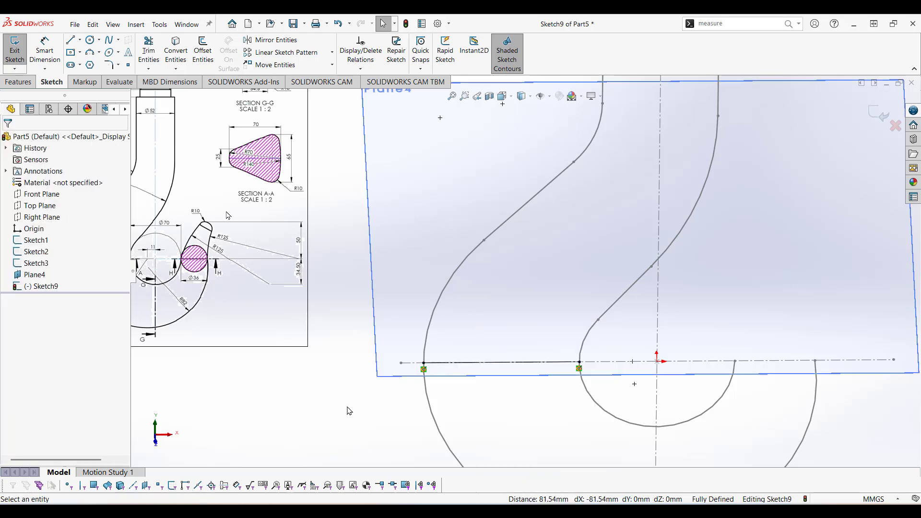
Sketch a slanted line about 57 mm long above the construction line, diverging from it toward the inner profile.
key("f")
mouse_move(353, 397)
middle_mouse_down()
mouse_move(339, 396)
mouse_move(343, 411)
middle_mouse_up()
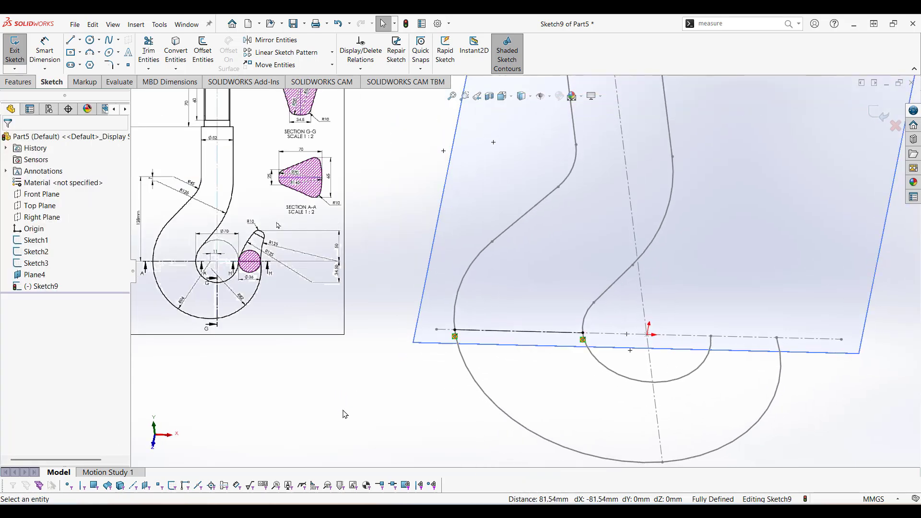
left_click(71, 41)
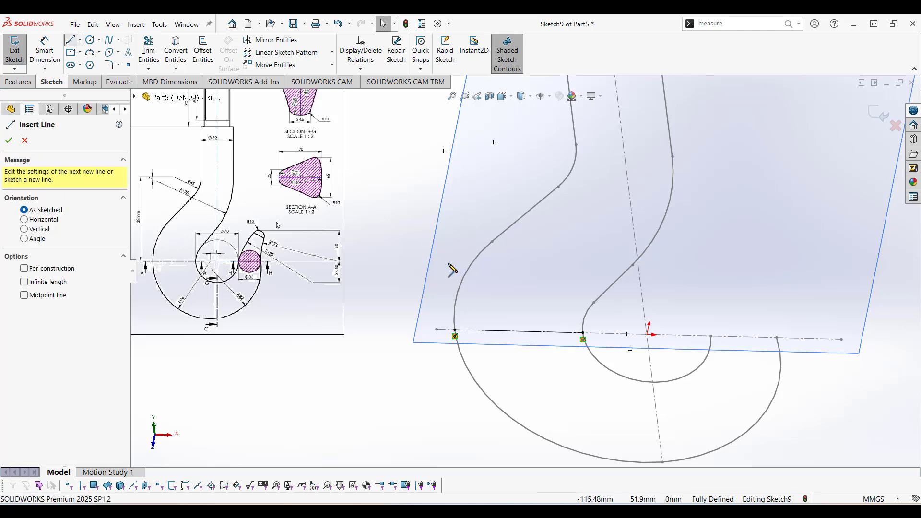
left_click(465, 300)
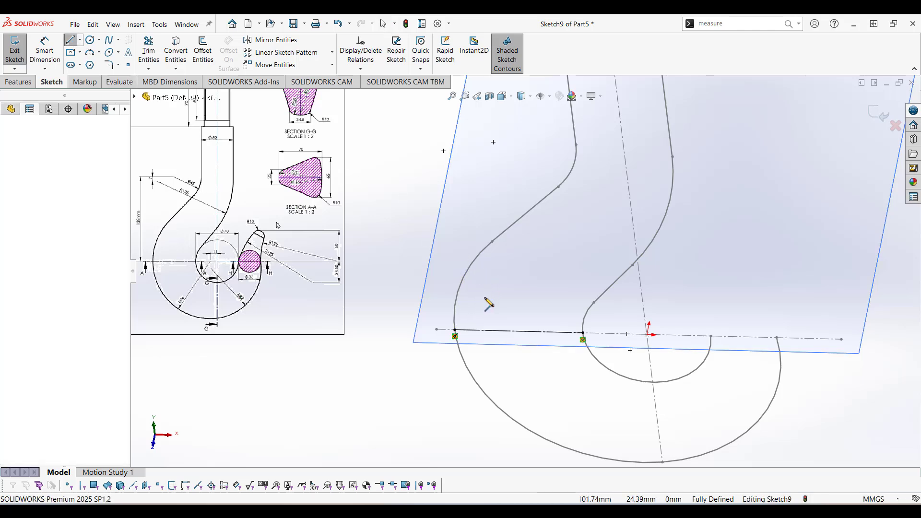
left_click(571, 281)
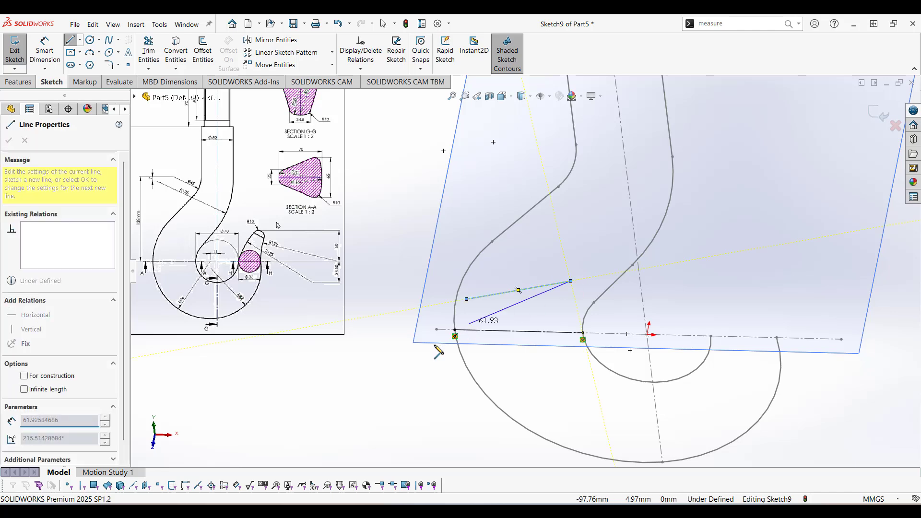
right_click(403, 428)
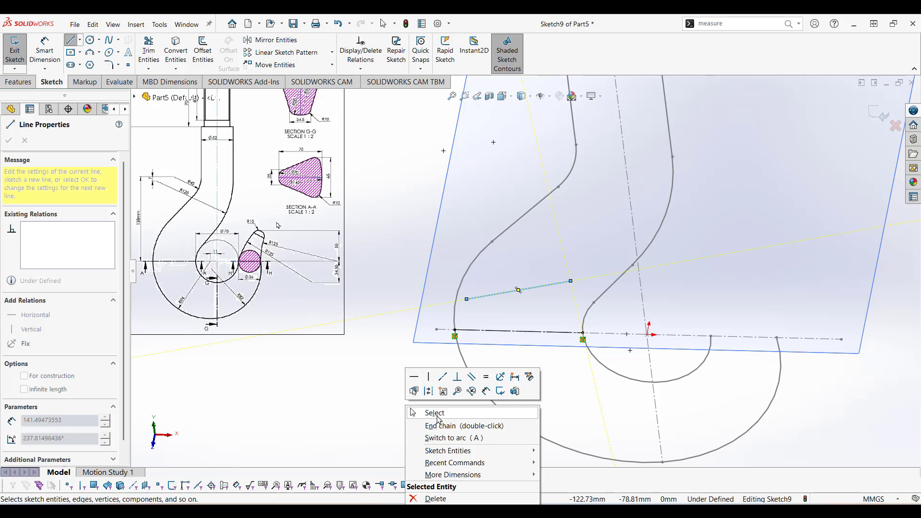
left_click(434, 427)
key("Escape")
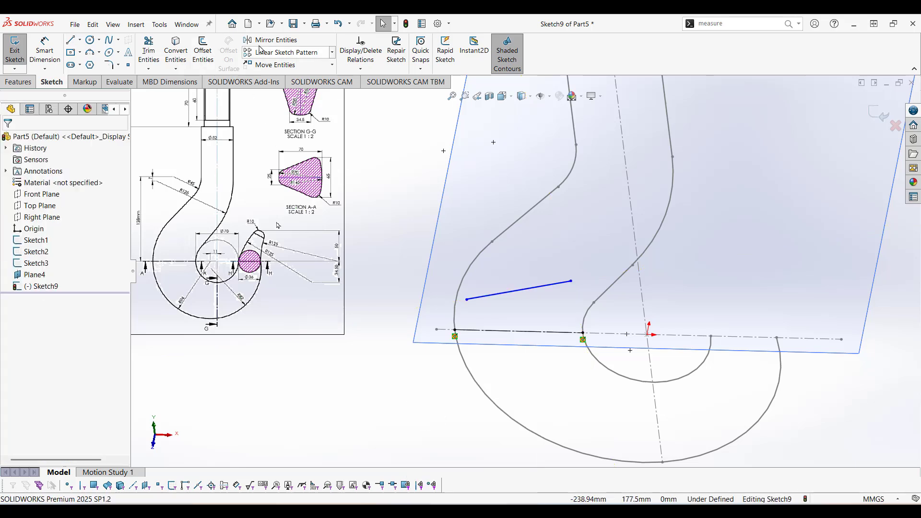
Mirror the slanted line about the horizontal construction line, keeping the original.
left_click(271, 41)
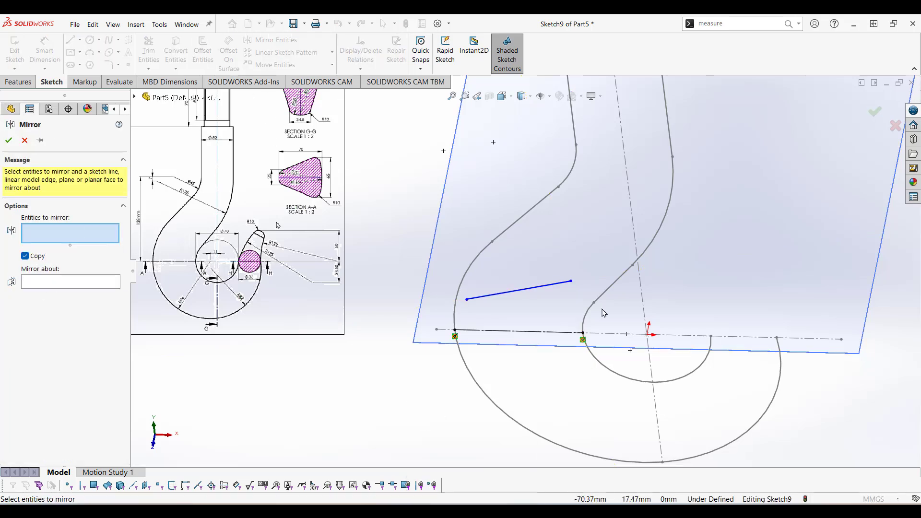
left_click(523, 292)
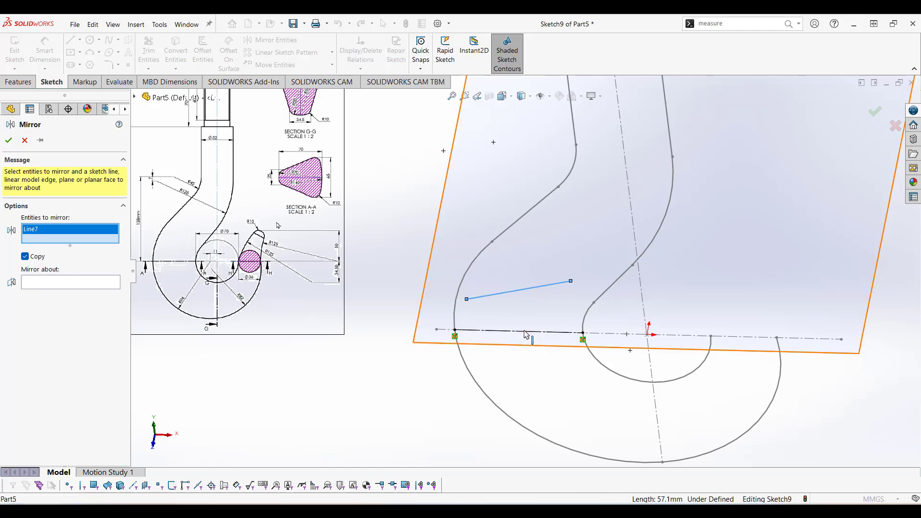
left_click(525, 332)
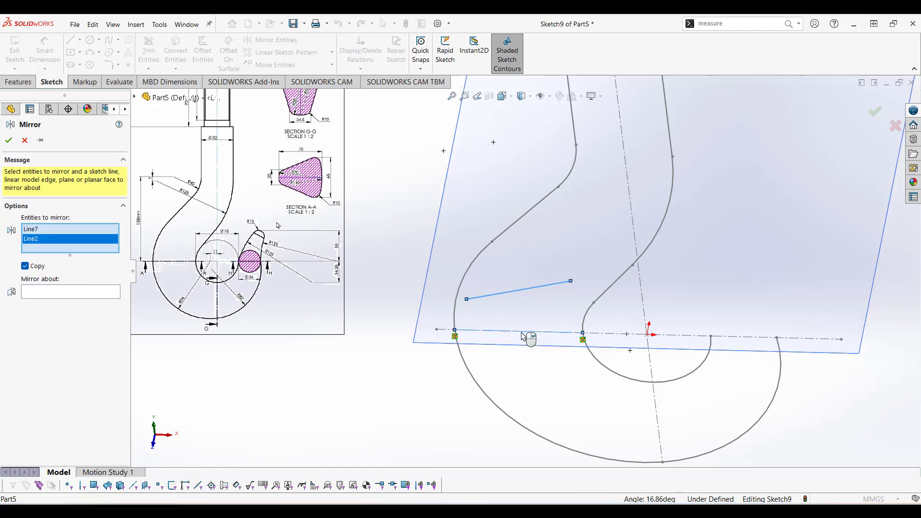
right_click(42, 243)
left_click(71, 255)
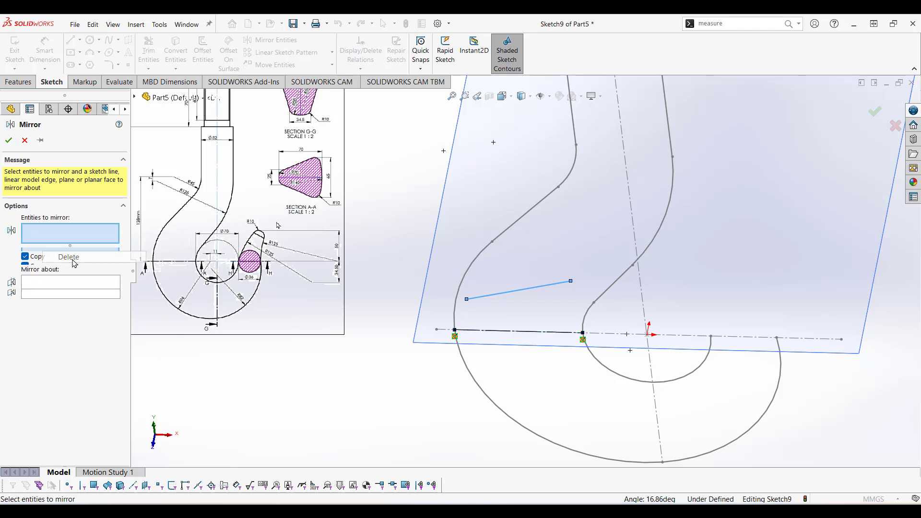
left_click(50, 285)
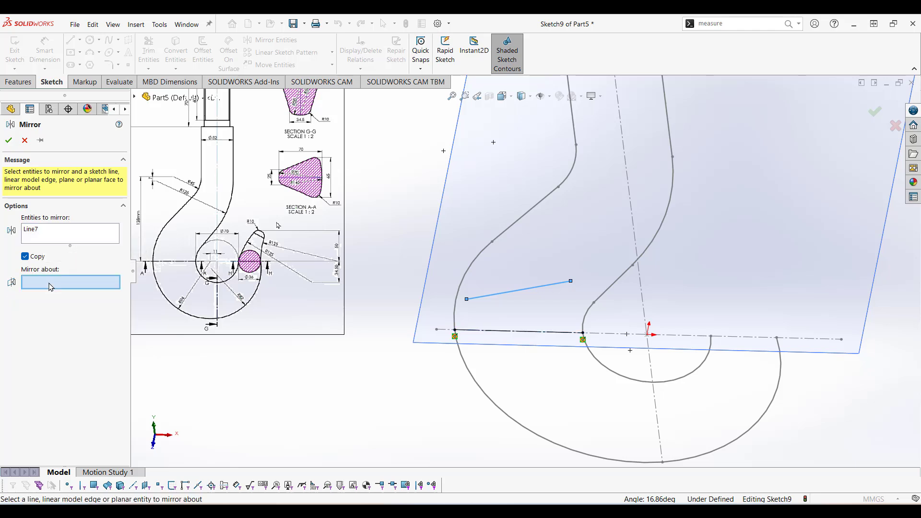
left_click(487, 332)
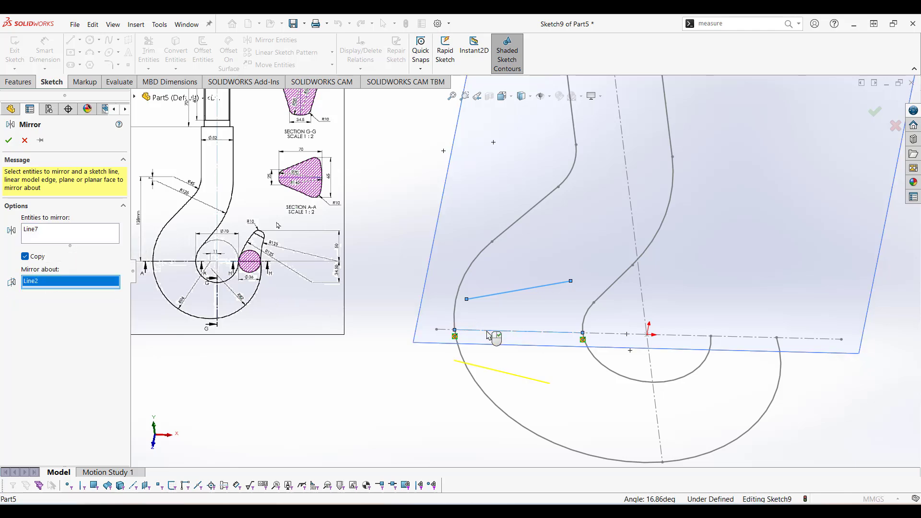
left_click(8, 140)
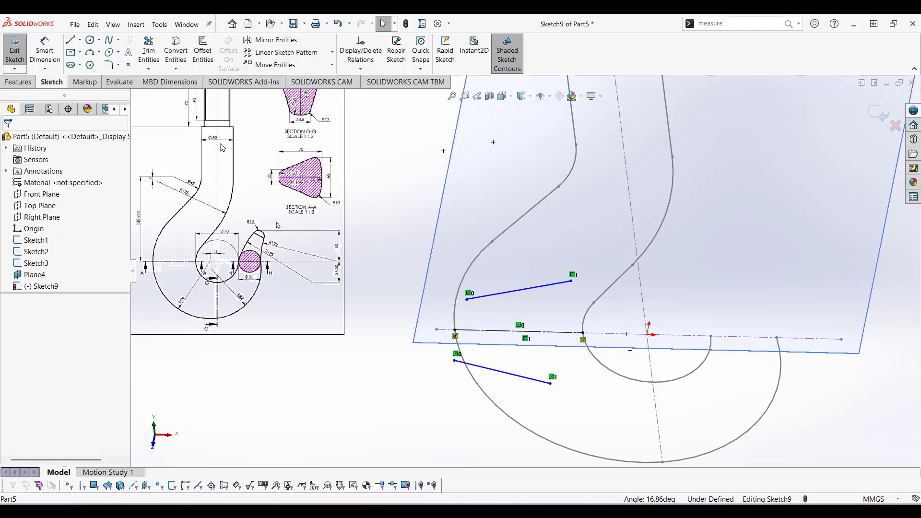
Draw a three-point arc of about 70 mm radius joining the two slanted lines' endpoints near the inner profile.
left_click(92, 54)
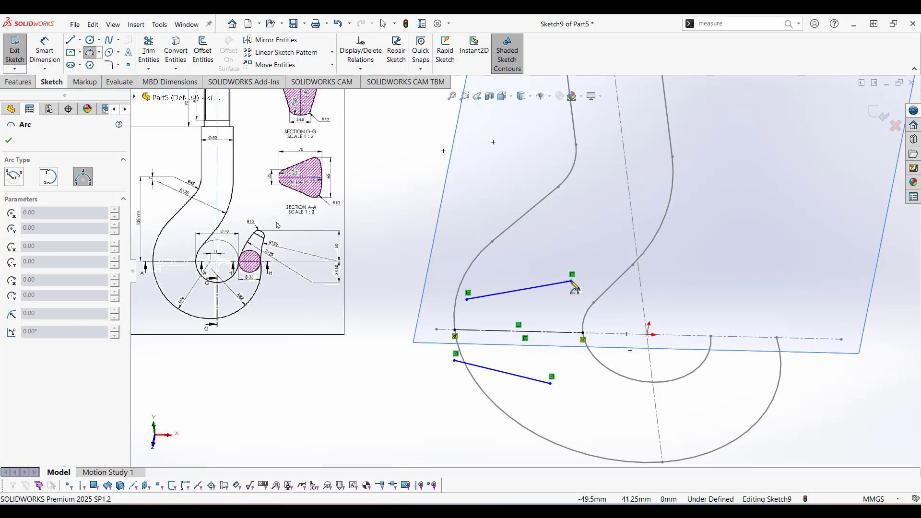
left_click(571, 282)
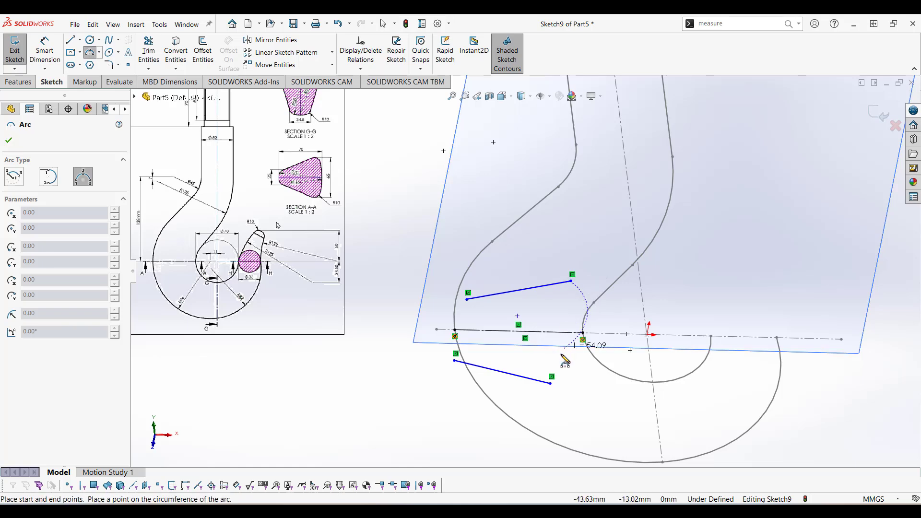
left_click(551, 384)
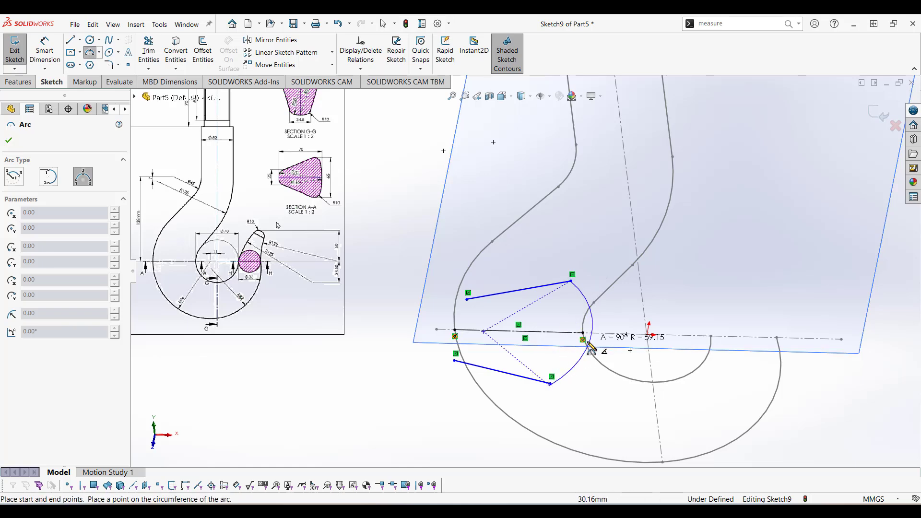
scroll(595, 355, "down", 3)
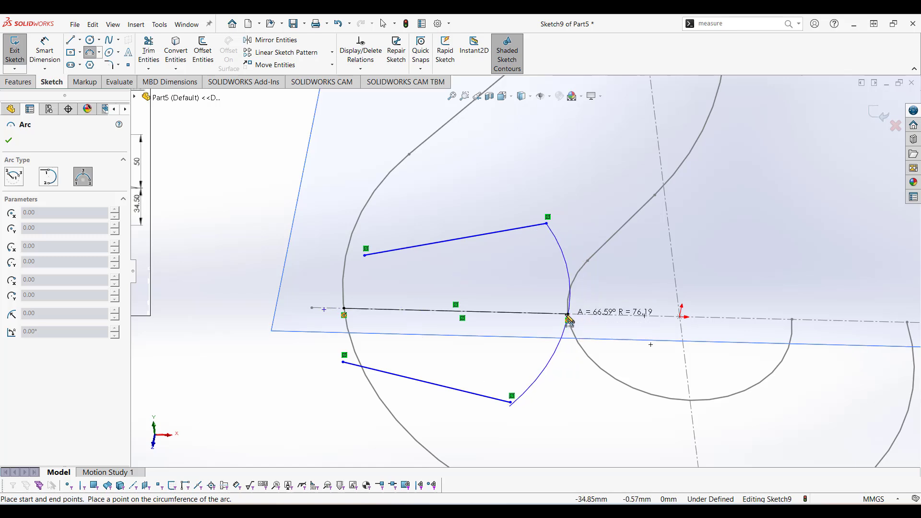
scroll(574, 319, "down", 5)
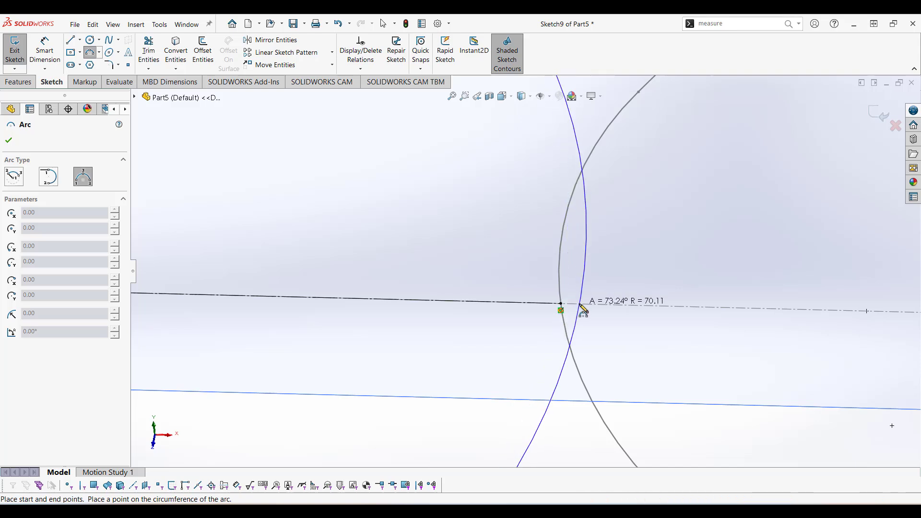
left_click(584, 311)
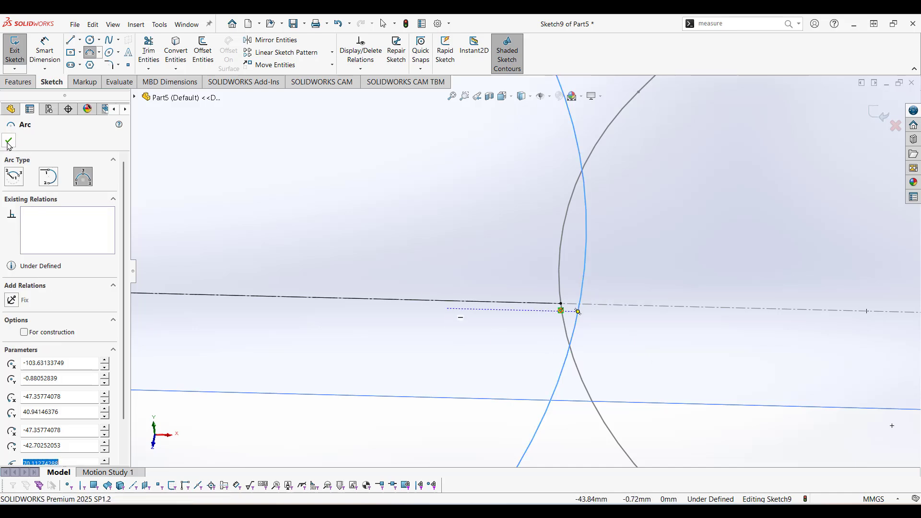
left_click(8, 142)
Make the midpoint of the arc near the inner profile coincident with the construction line's endpoint on that profile.
scroll(596, 309, "up", 5)
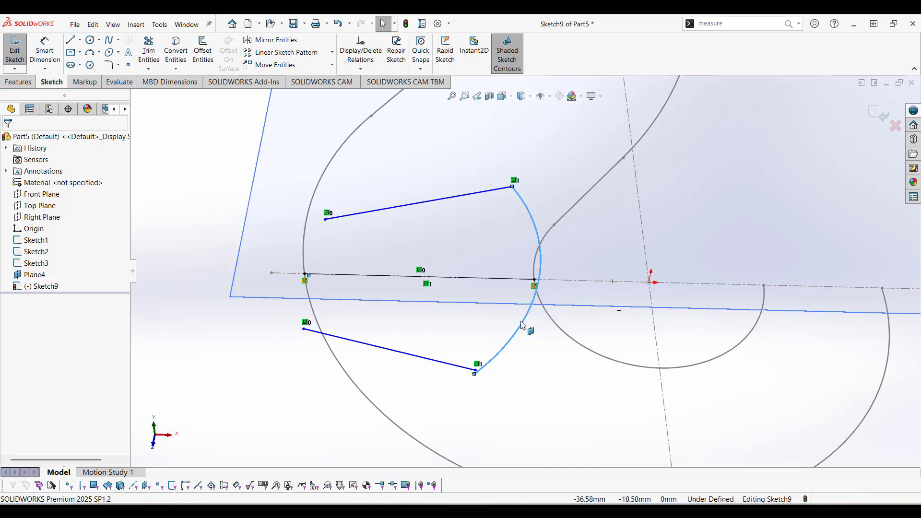
right_click(47, 288)
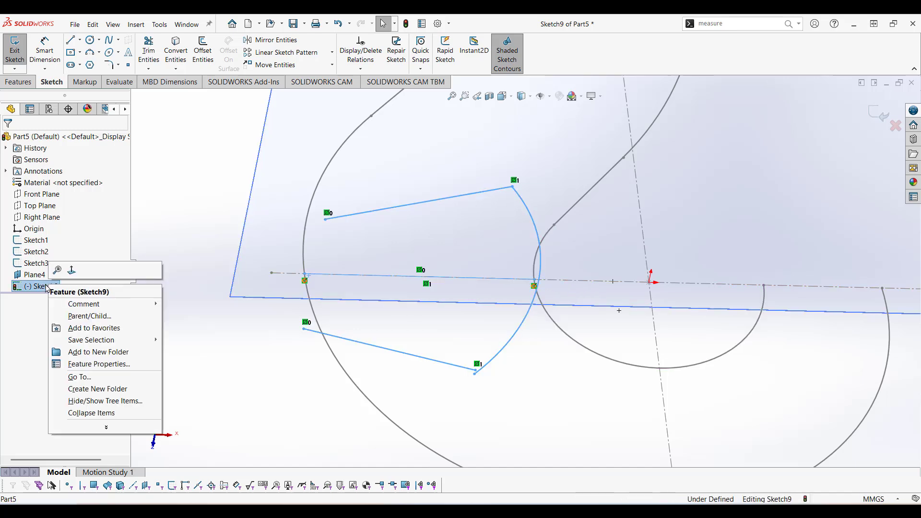
left_click(71, 270)
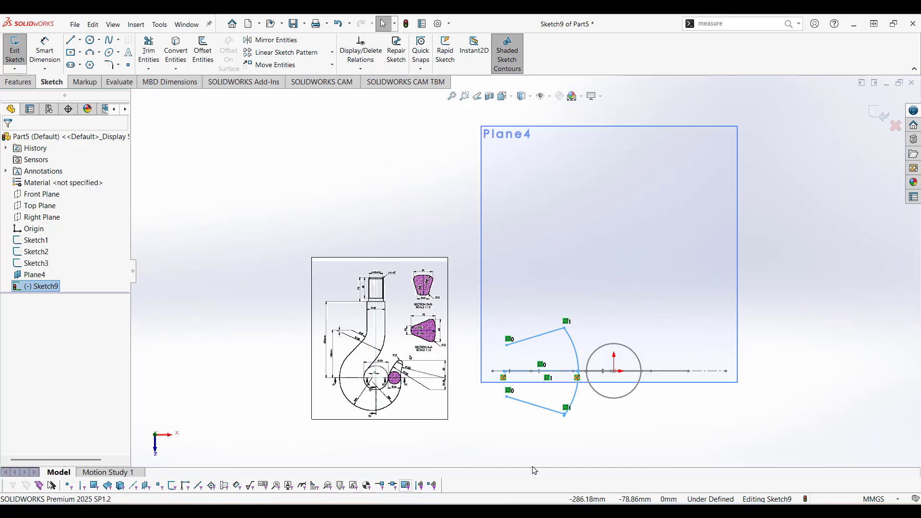
scroll(570, 394, "down", 4)
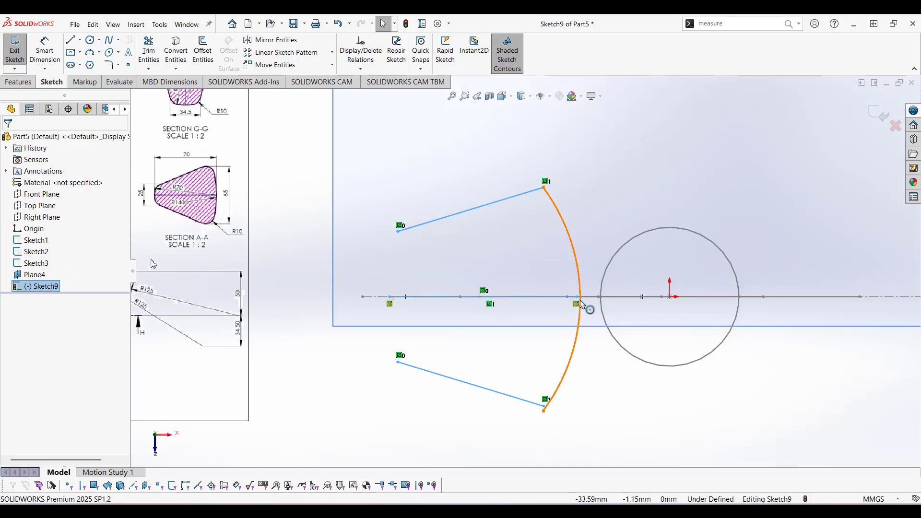
scroll(581, 301, "down", 4)
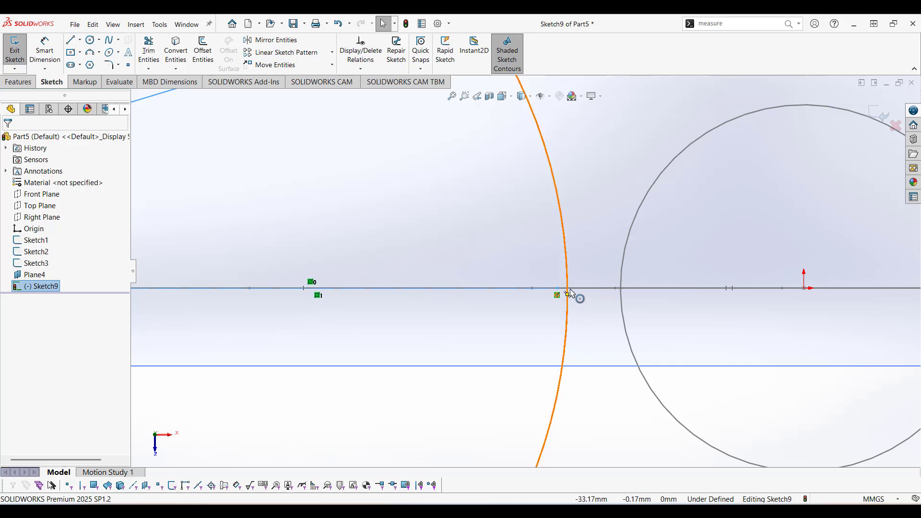
left_click(567, 297)
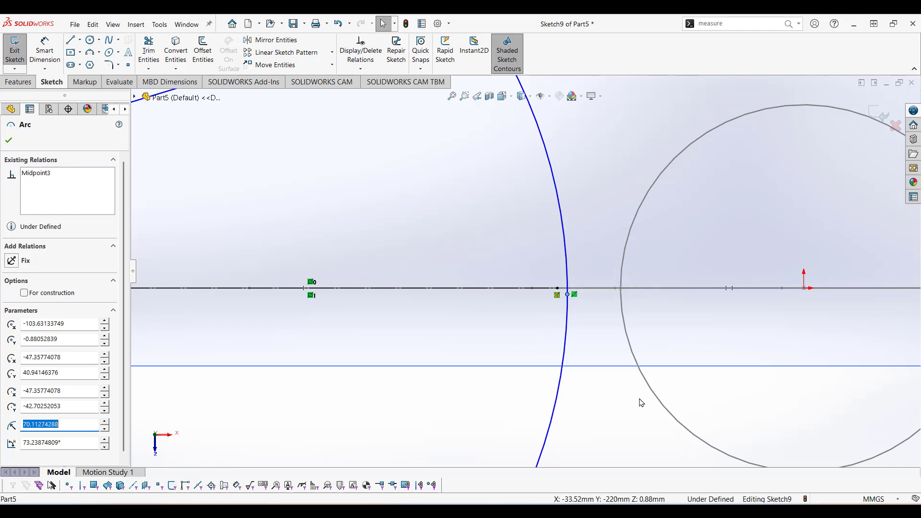
middle_click_drag(625, 406, 627, 383)
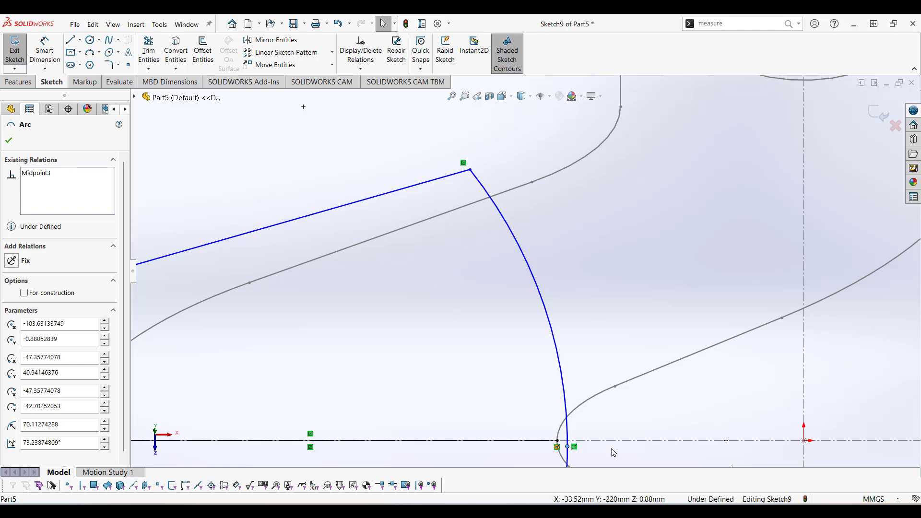
left_click(557, 441)
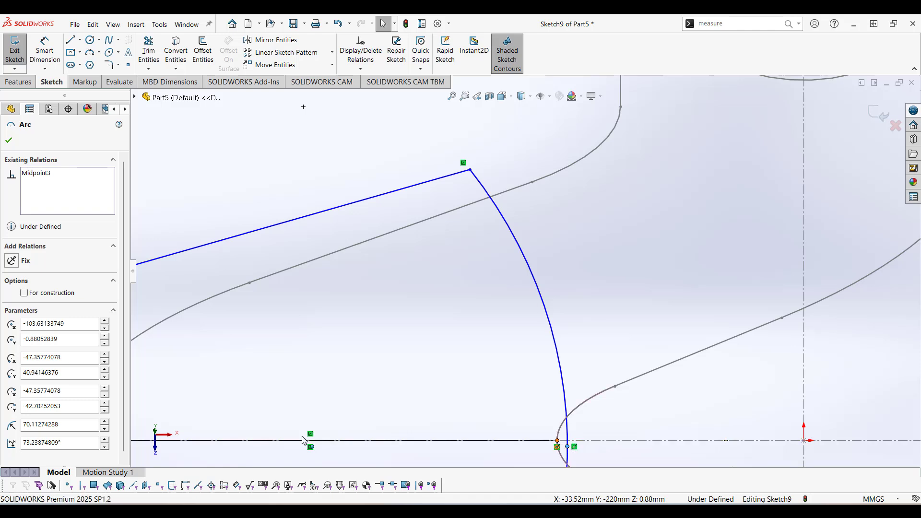
left_click(245, 407, "ctrl")
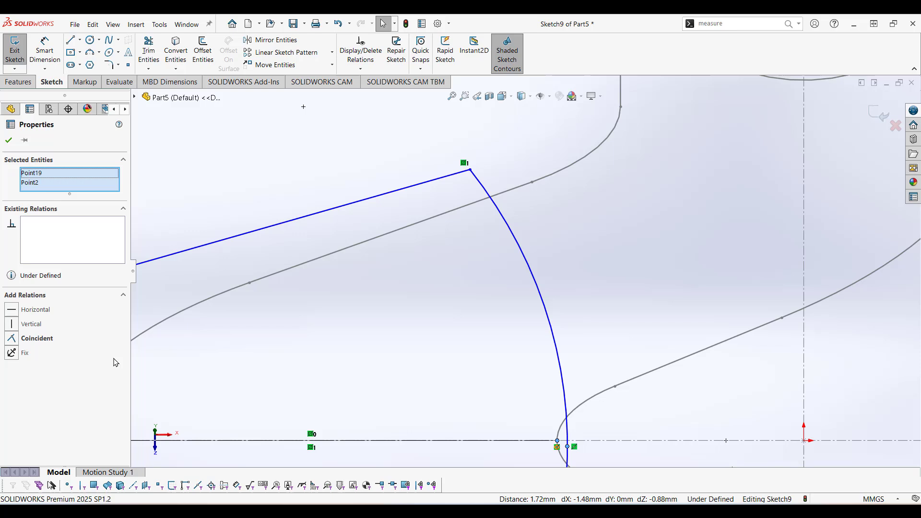
left_click(32, 339)
Draw a three-point arc of about 30 mm radius joining the two slanted lines' open endpoints near the outer profile.
scroll(311, 357, "up", 6)
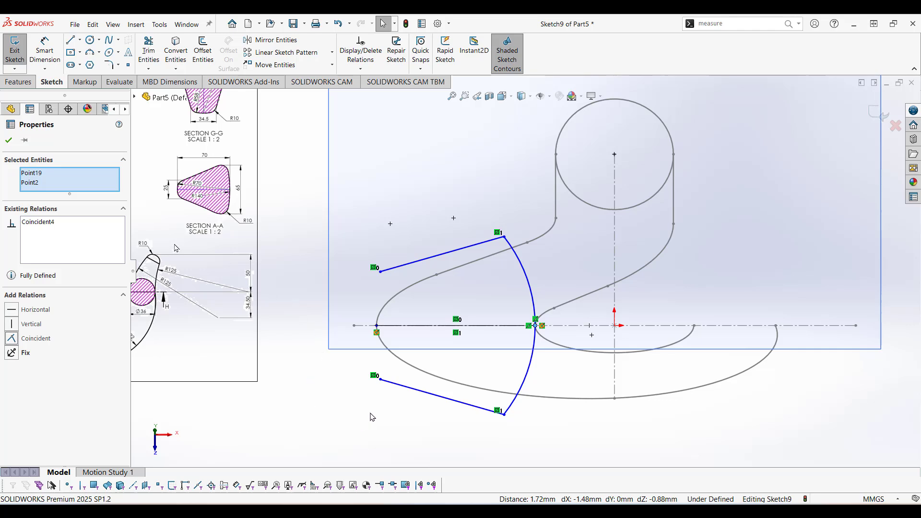
scroll(373, 417, "down", 1)
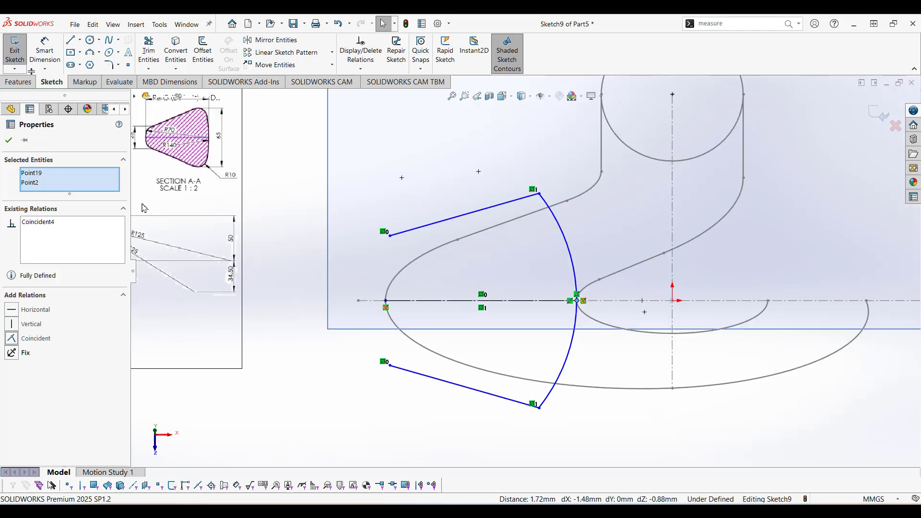
left_click(91, 54)
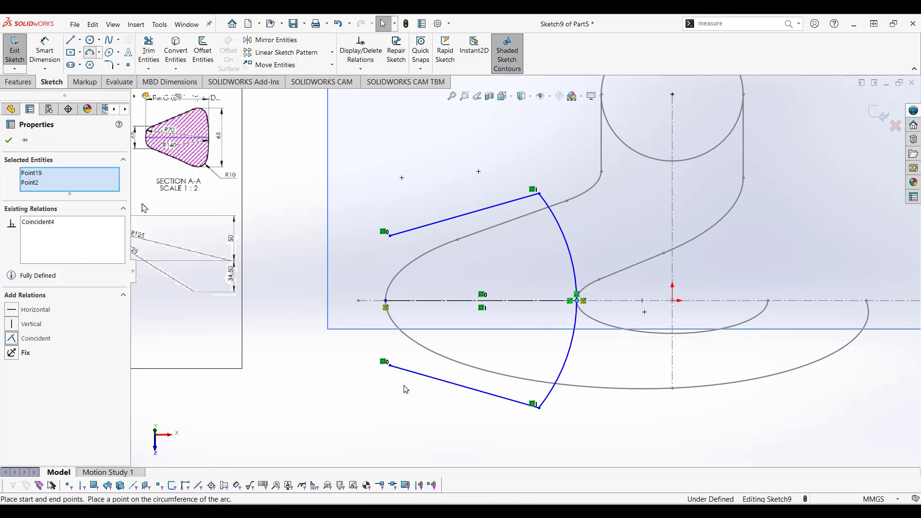
left_click(390, 367)
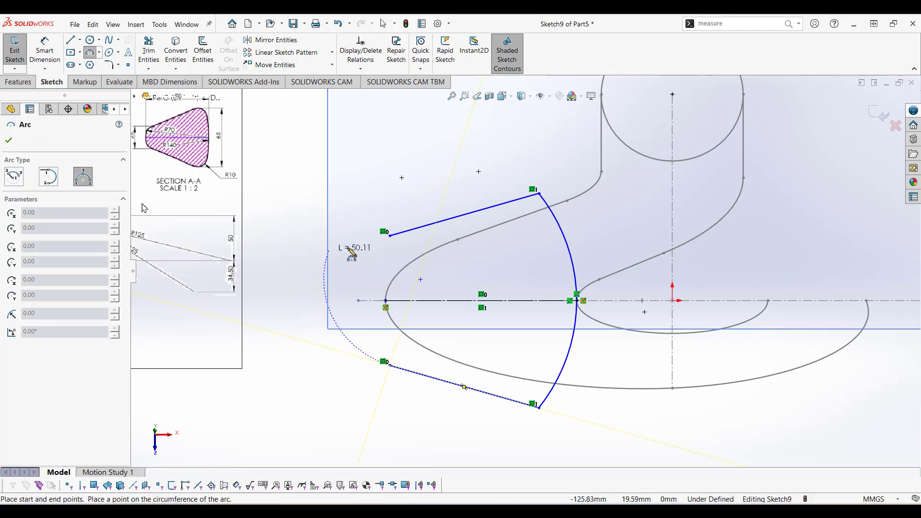
left_click(390, 235)
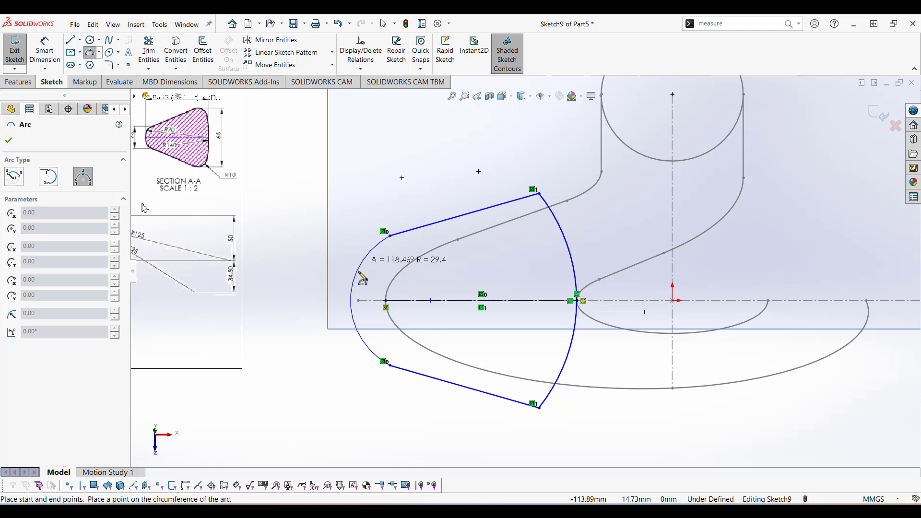
left_click(355, 302)
key("Escape")
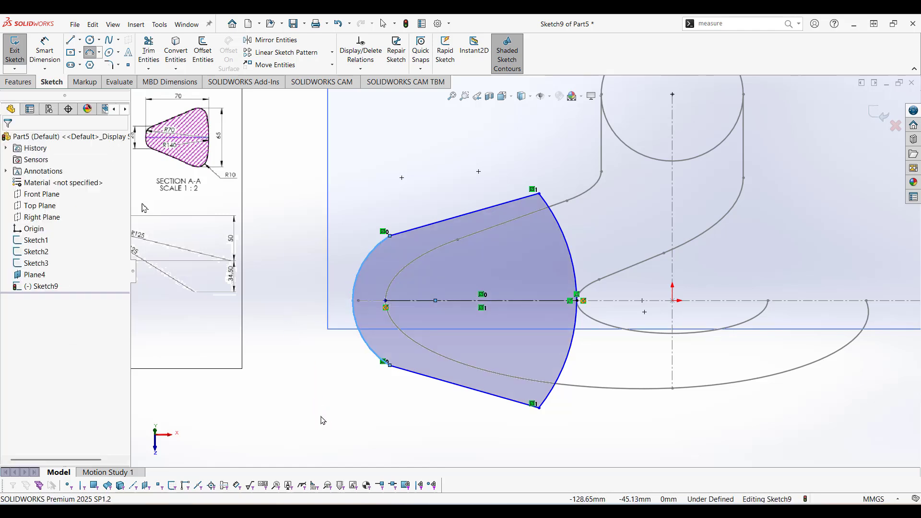
Make the midpoint of the arc near the outer profile coincident with the construction line's endpoint on that profile.
key("z")
scroll(390, 326, "down", 3)
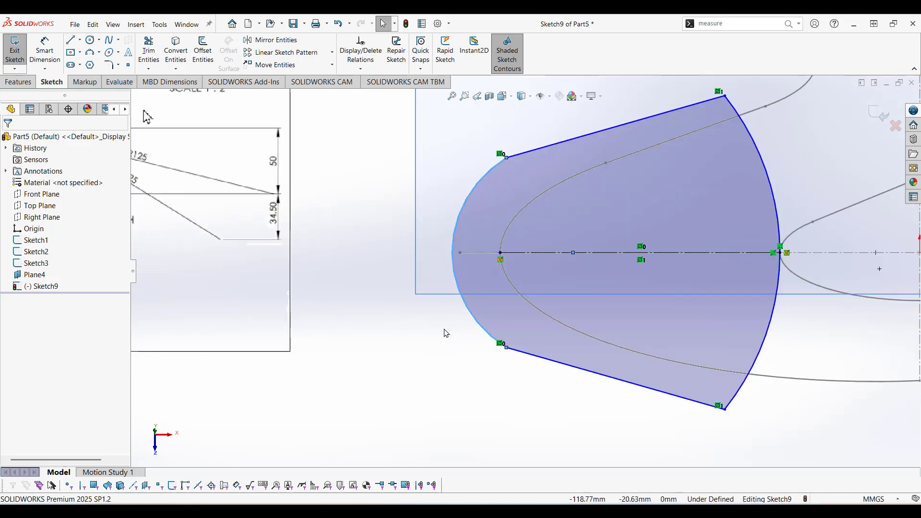
middle_click_drag(440, 334, 449, 304)
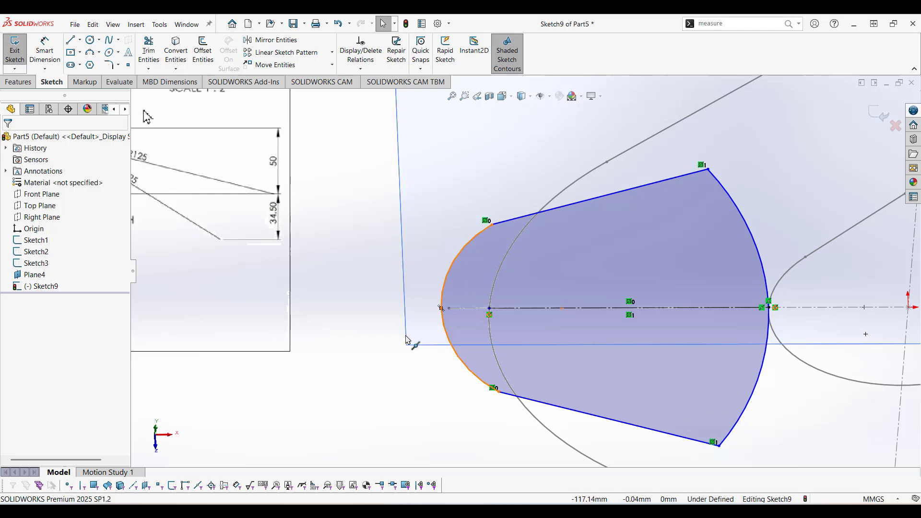
left_click(445, 336)
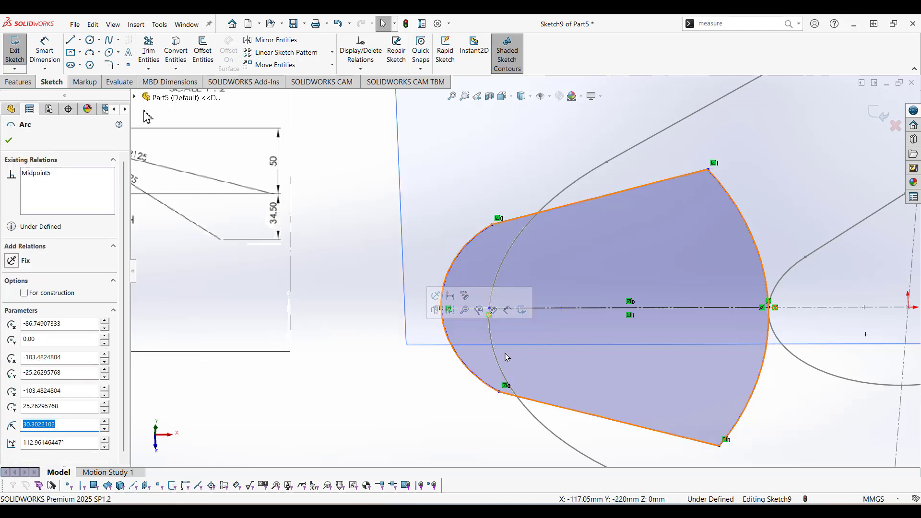
scroll(490, 315, "down", 6)
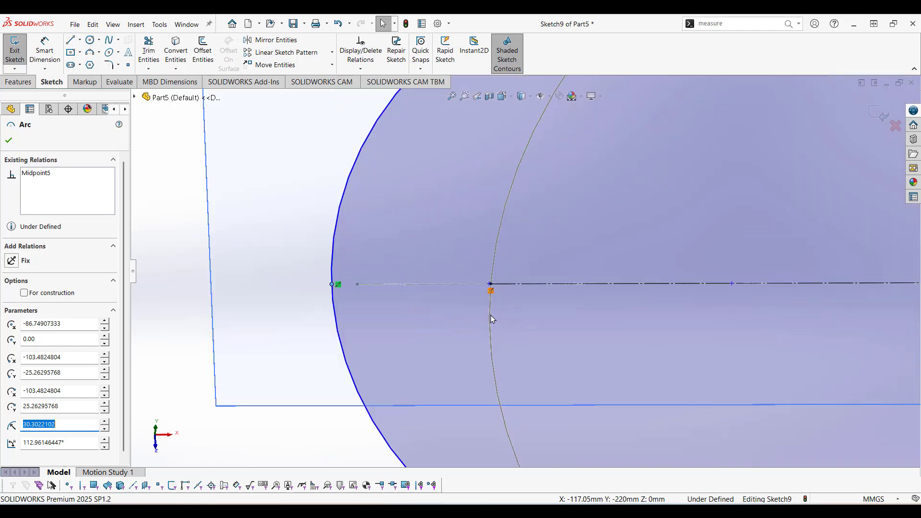
scroll(491, 317, "down", 3)
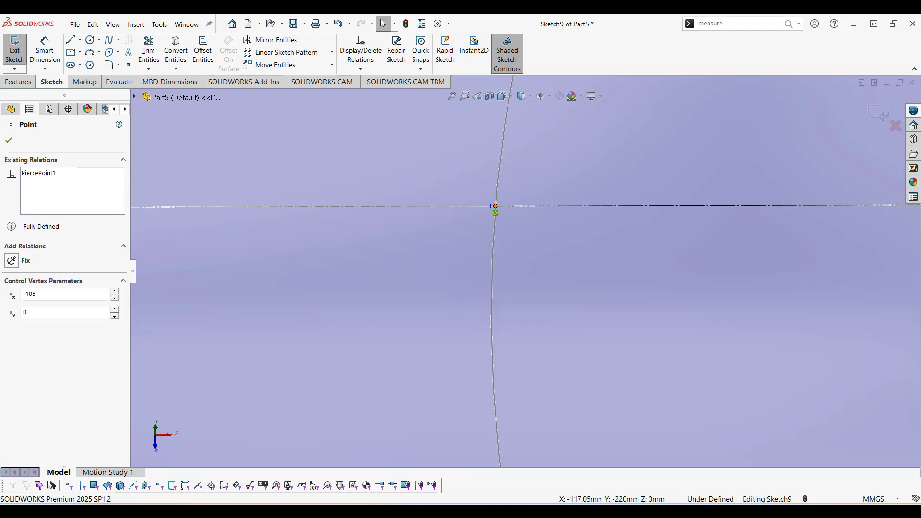
left_click(12, 339)
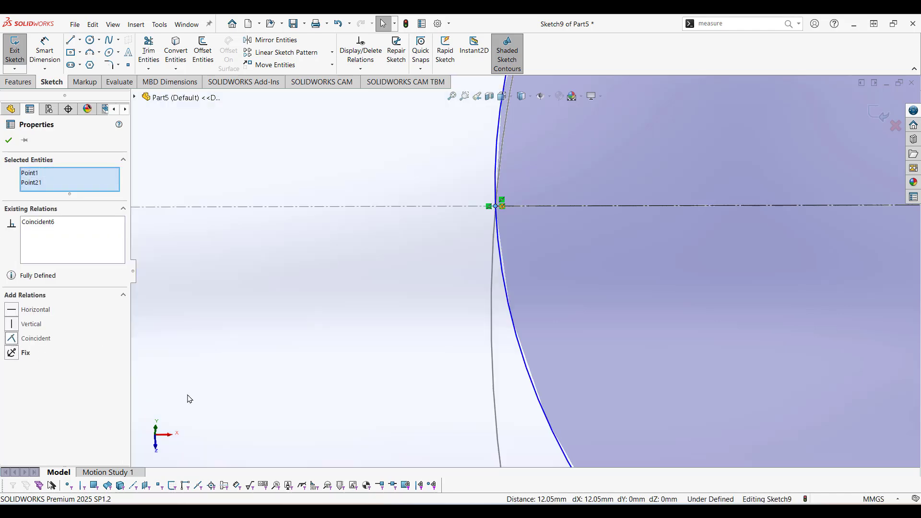
Check section A-A in the reference drawing and dimension the arc at the outer profile to a 70 mm radius.
scroll(195, 394, "up", 5)
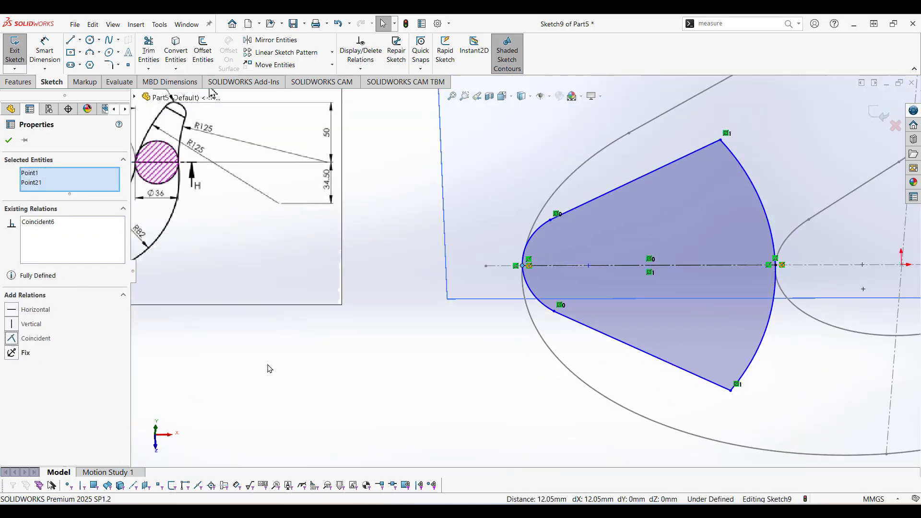
scroll(313, 320, "up", 4)
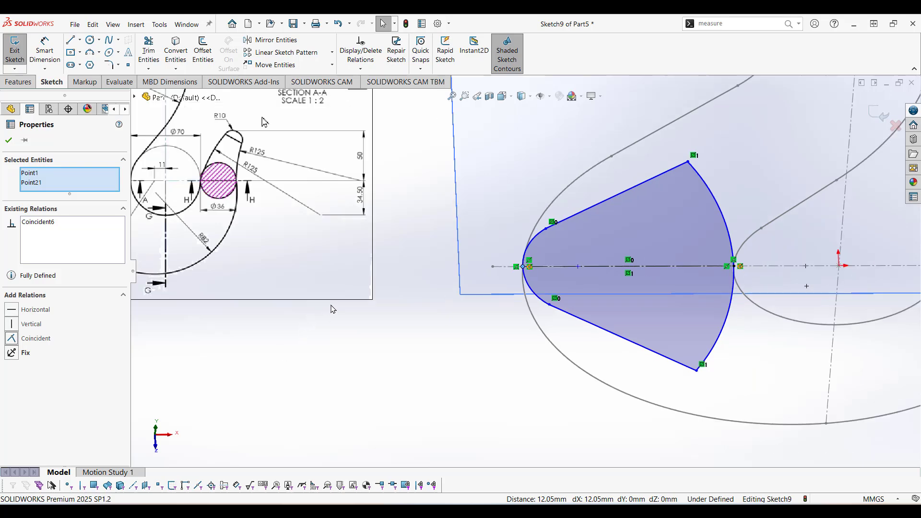
scroll(290, 279, "up", 2)
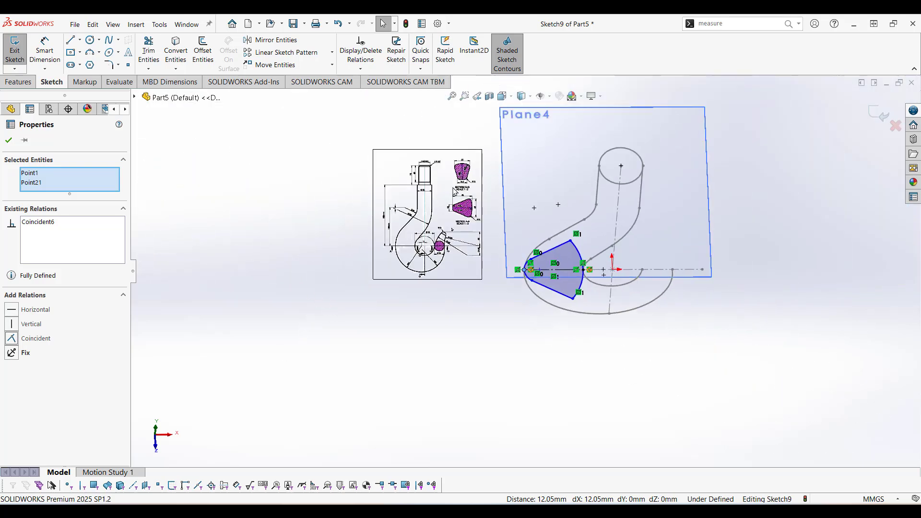
scroll(456, 191, "down", 5)
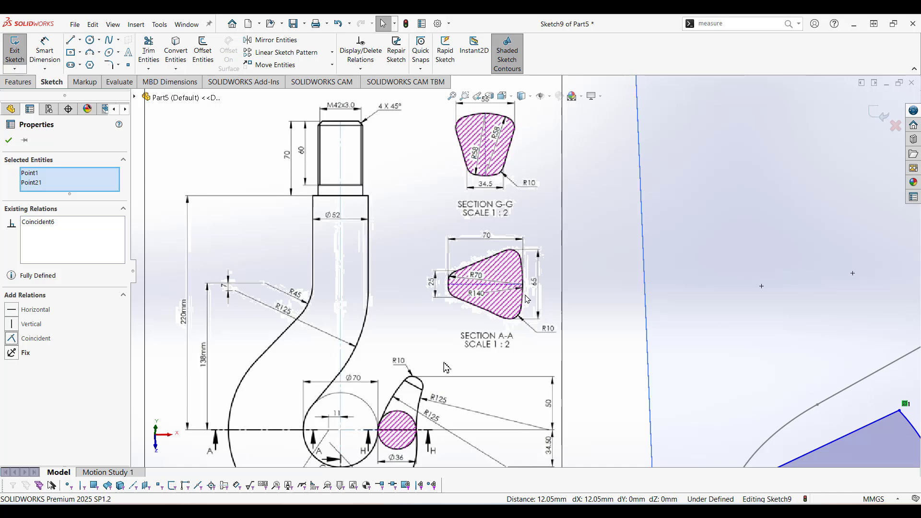
scroll(528, 300, "down", 3)
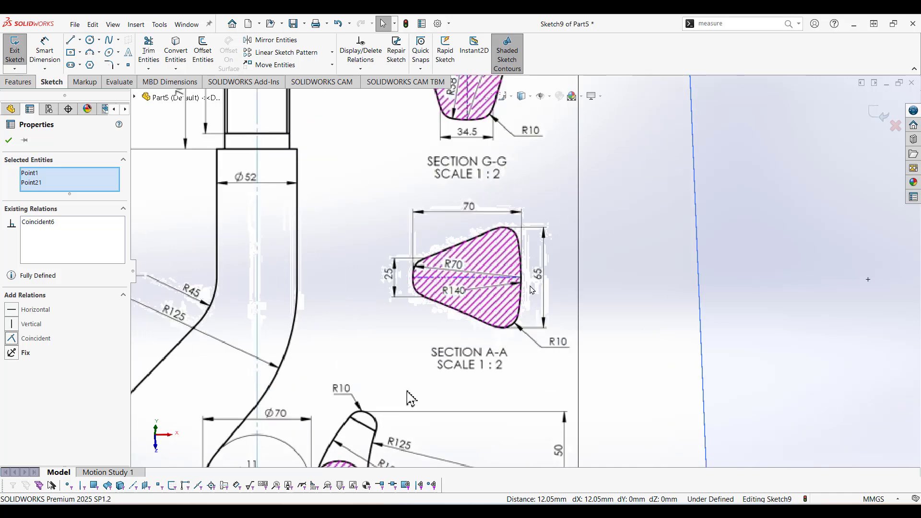
scroll(411, 399, "up", 10)
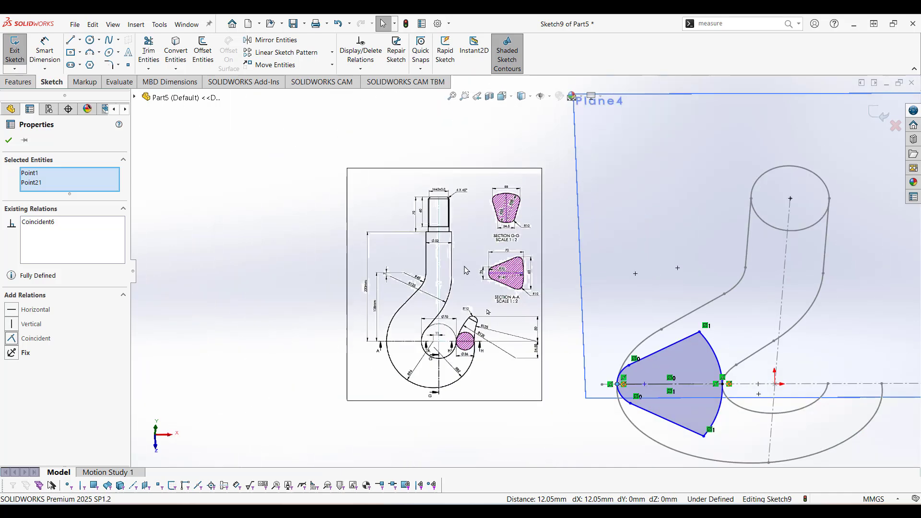
left_click(45, 55)
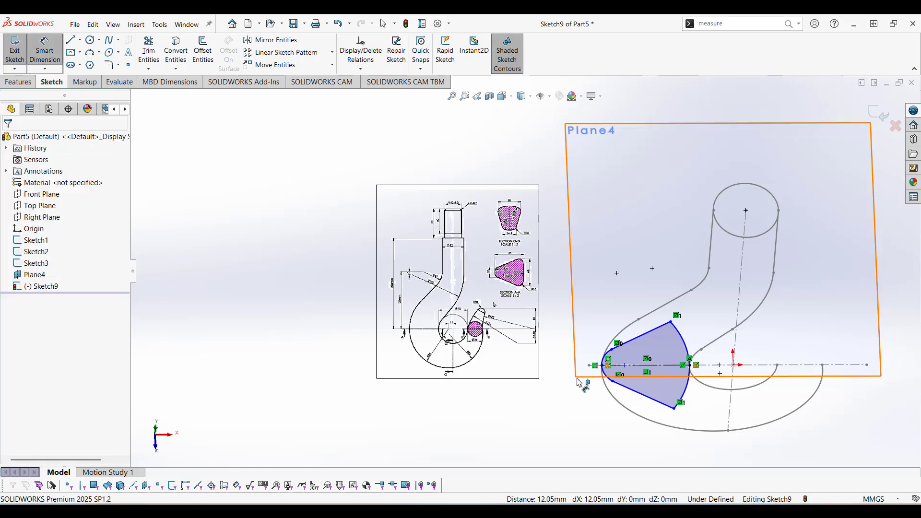
scroll(590, 383, "down", 5)
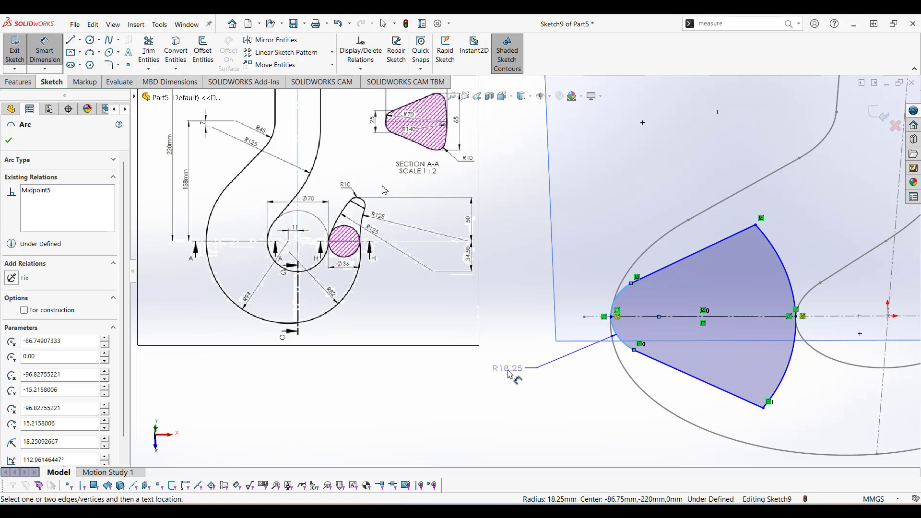
left_click(510, 378)
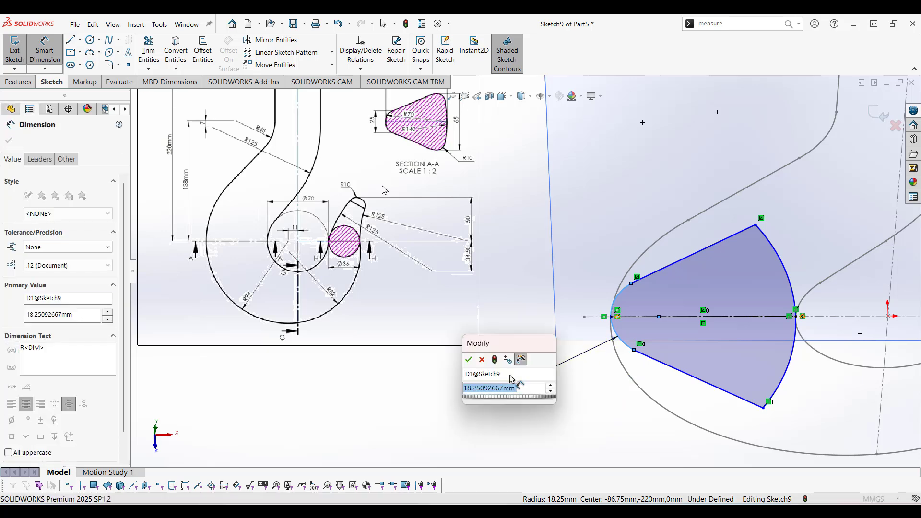
type("70")
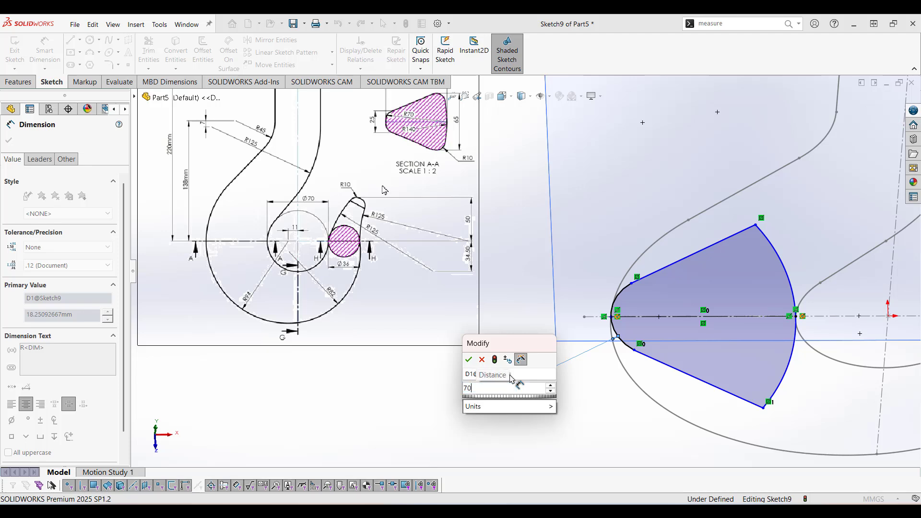
key("Return")
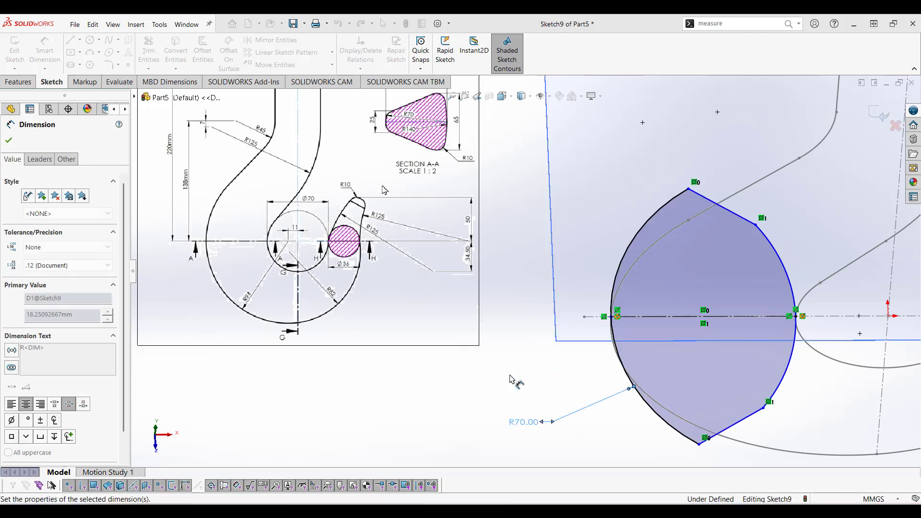
Dimension the arc at the inner profile to a 140 mm radius.
left_click(797, 357)
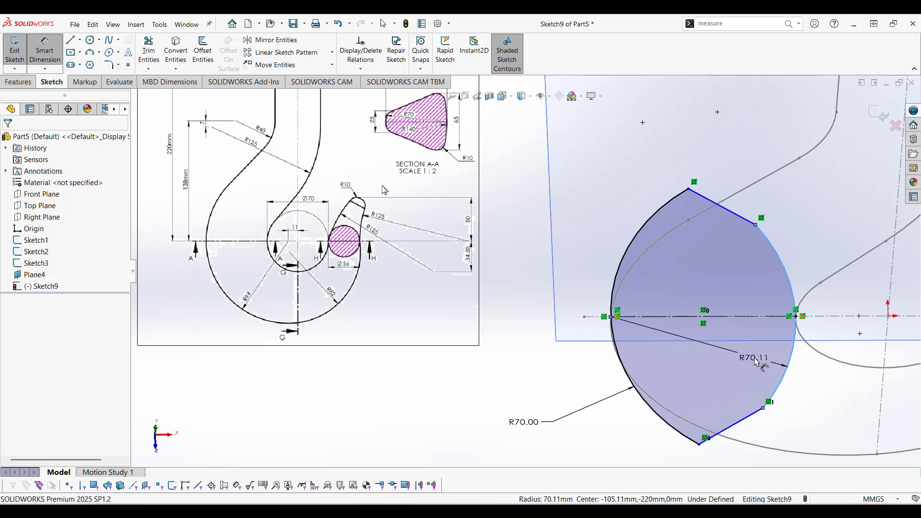
left_click(757, 361)
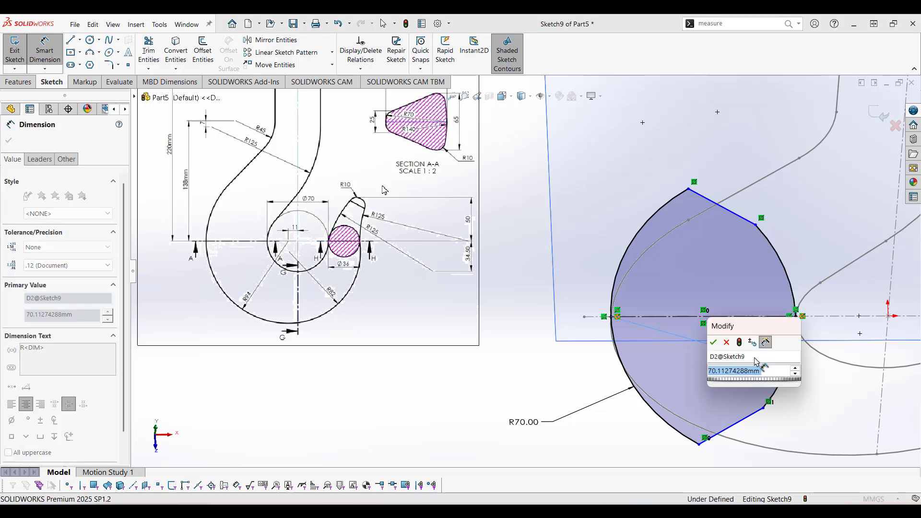
type("140")
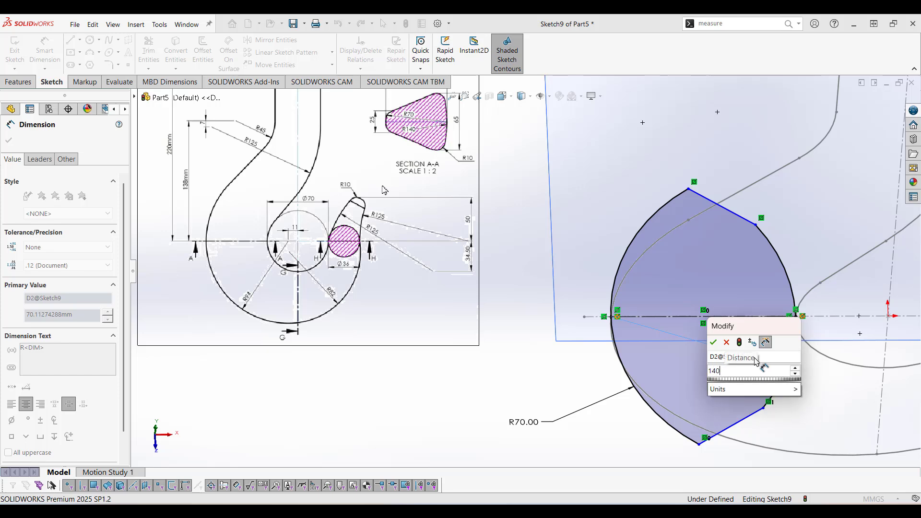
key("Return")
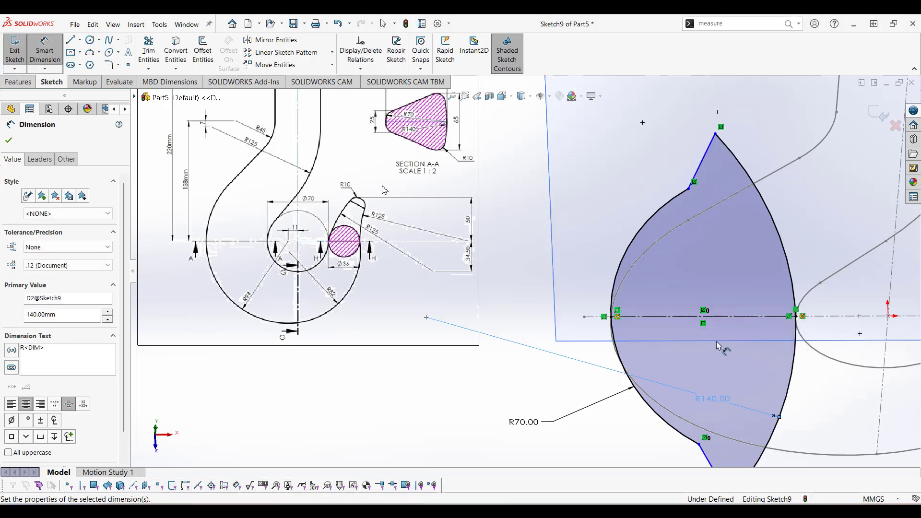
scroll(643, 207, "up", 2)
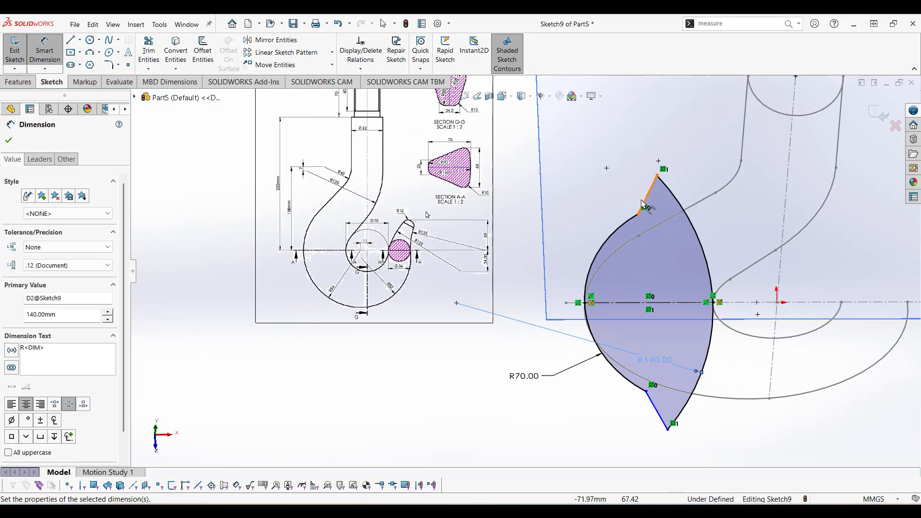
left_click(7, 143)
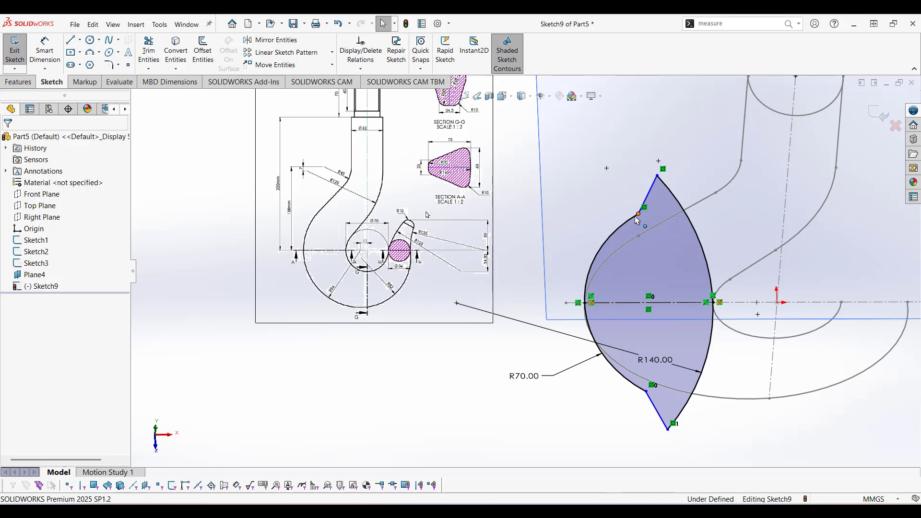
Pull both ends of one slanted line toward the construction line, shaping the section as a taper that widens toward the inner profile.
left_click_drag(639, 215, 588, 278)
left_click_drag(658, 176, 694, 255)
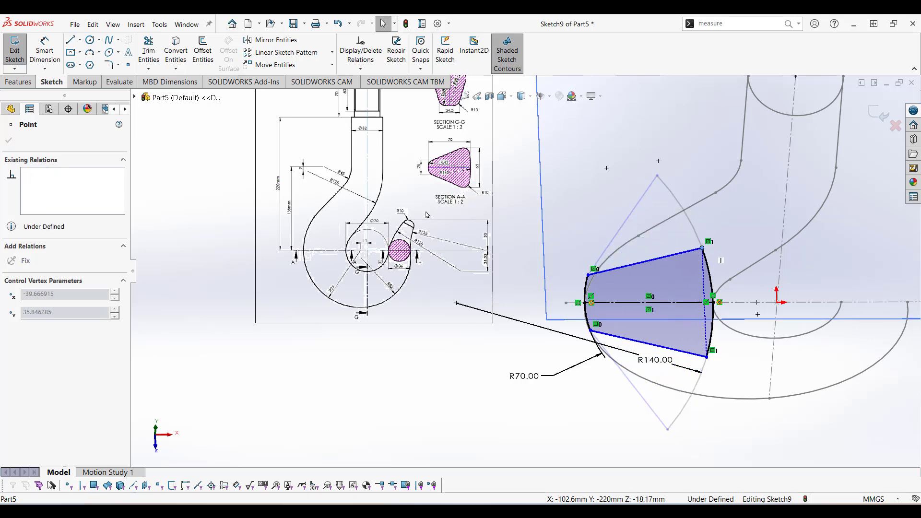
left_click(476, 434)
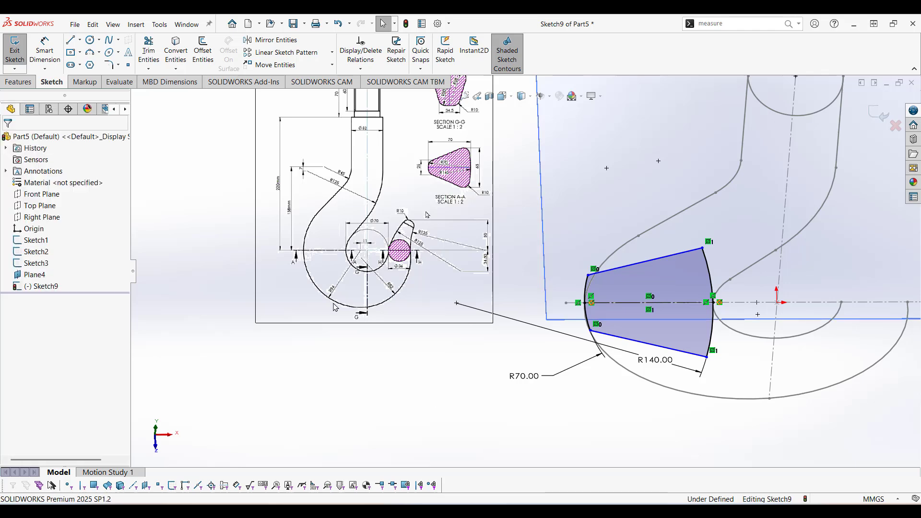
Fillet all four corners of the tapered section with a 10 mm radius, accepting the removal of the conflicting relations.
left_click(109, 65)
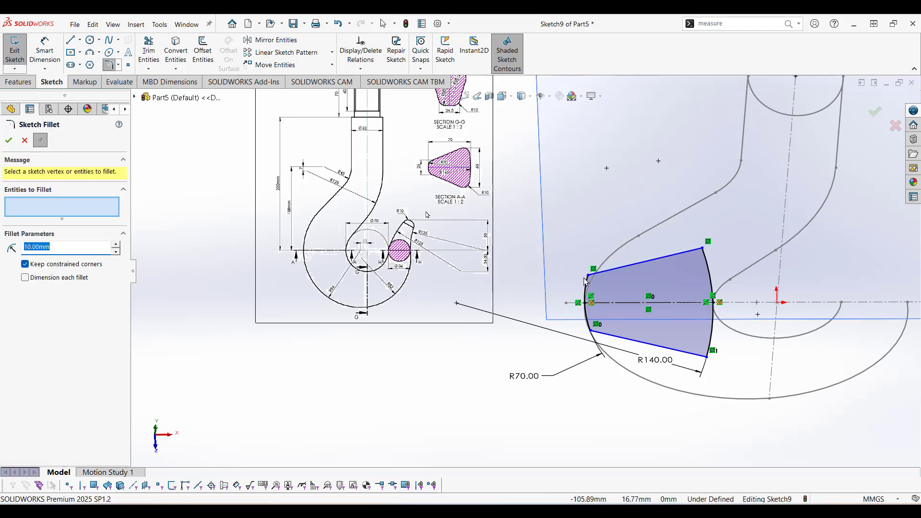
left_click(589, 276)
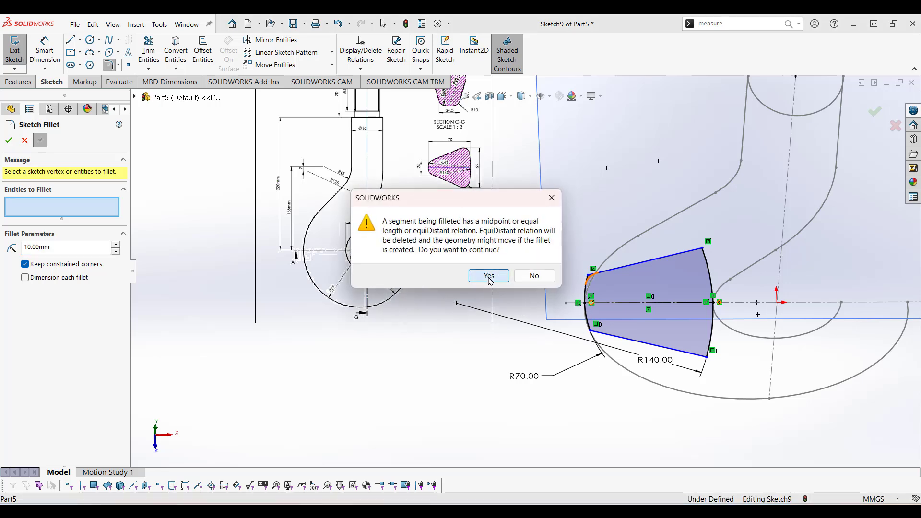
left_click(490, 277)
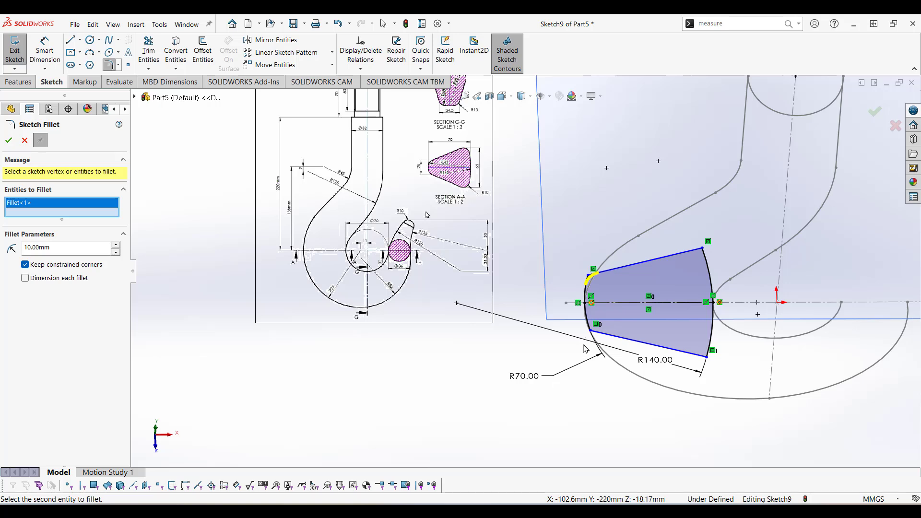
left_click(592, 332)
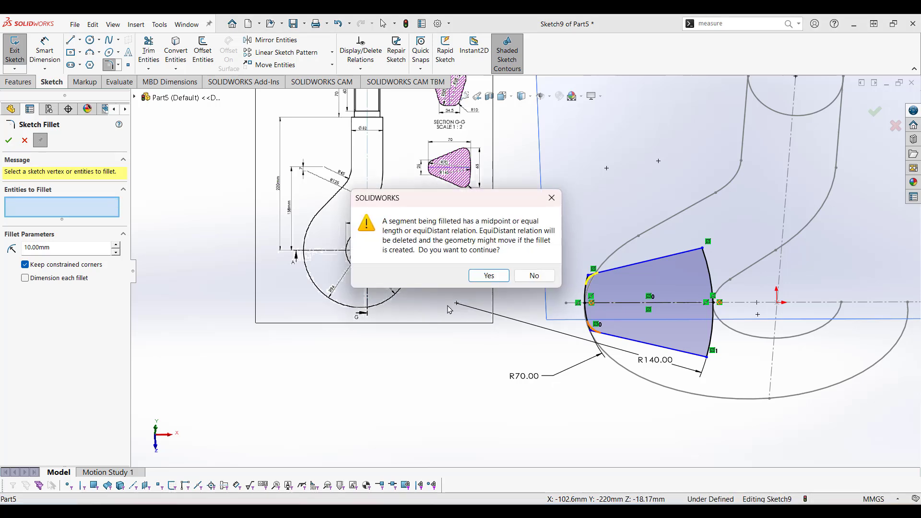
left_click(489, 276)
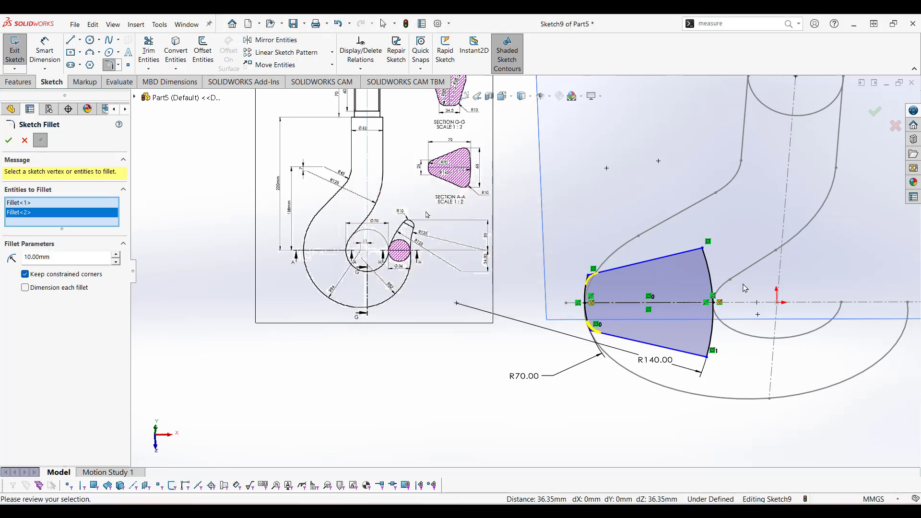
left_click(704, 250)
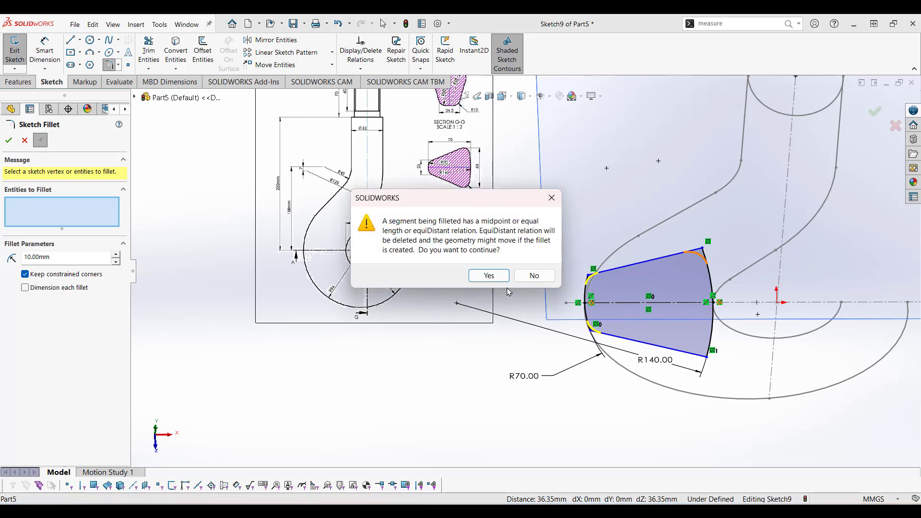
left_click(489, 276)
left_click(708, 358)
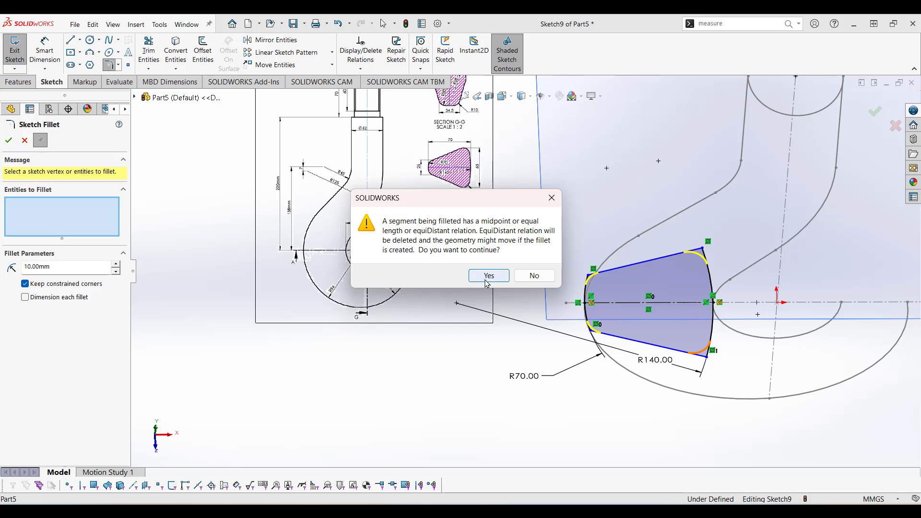
left_click(488, 276)
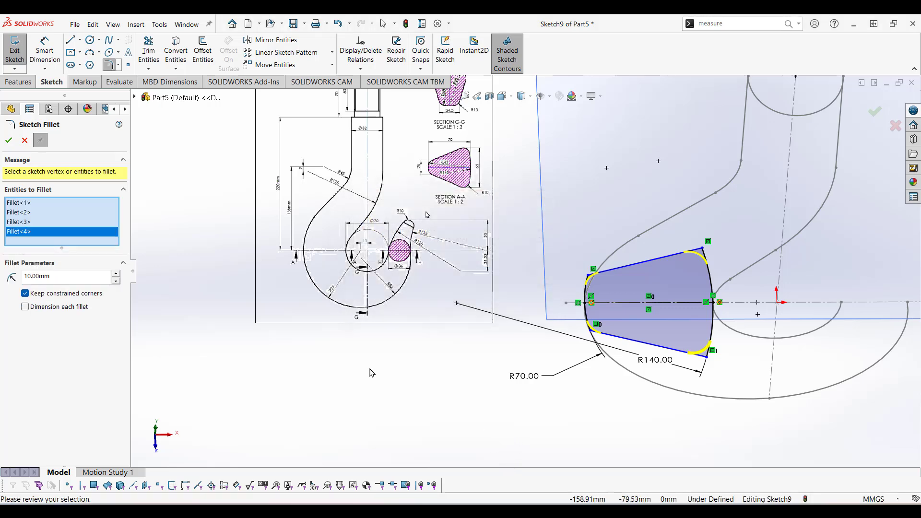
left_click(8, 140)
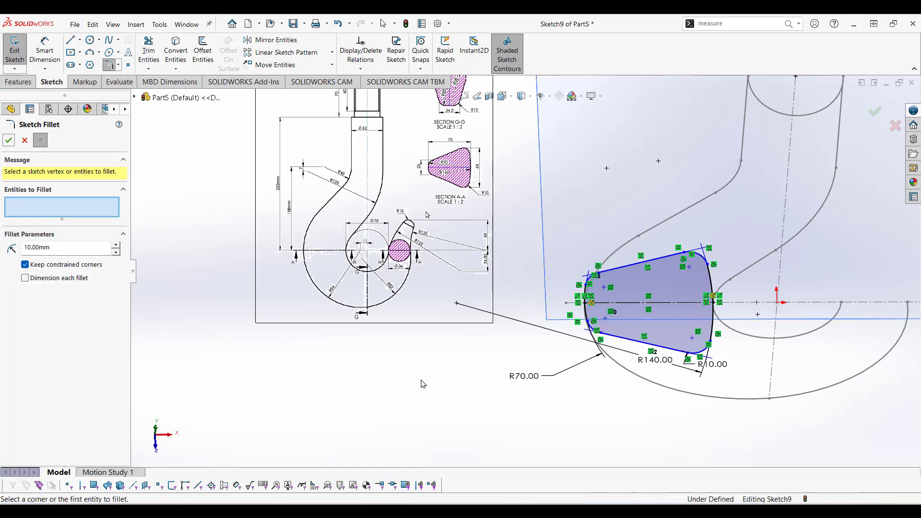
mouse_move(422, 383)
middle_mouse_down()
mouse_move(421, 343)
mouse_move(406, 332)
mouse_move(408, 315)
mouse_move(408, 341)
middle_mouse_up()
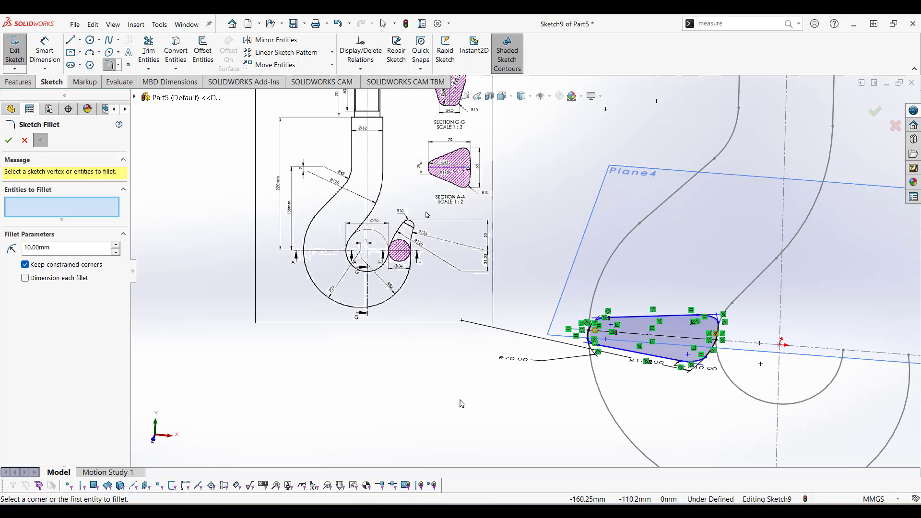
scroll(493, 425, "up", 1)
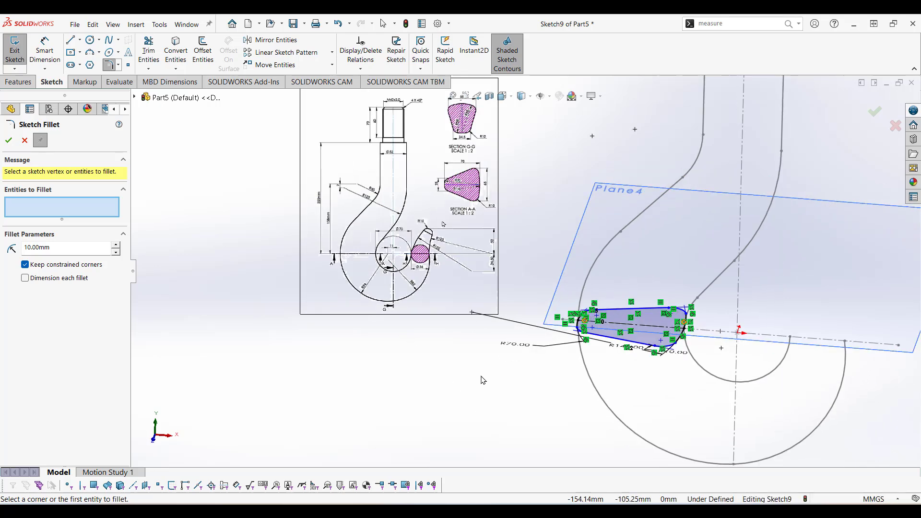
left_click(877, 113)
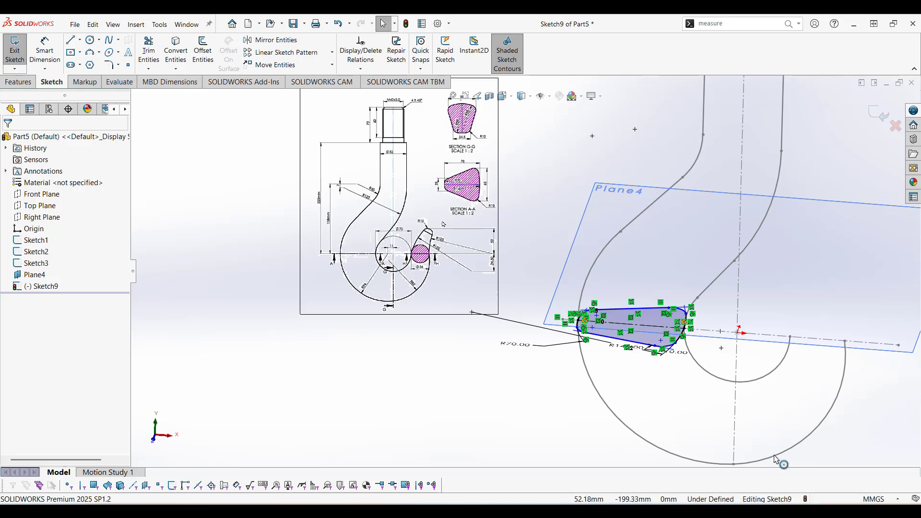
Close the section A-A sketch and start a new sketch on the Right Plane.
scroll(774, 408, "up", 3)
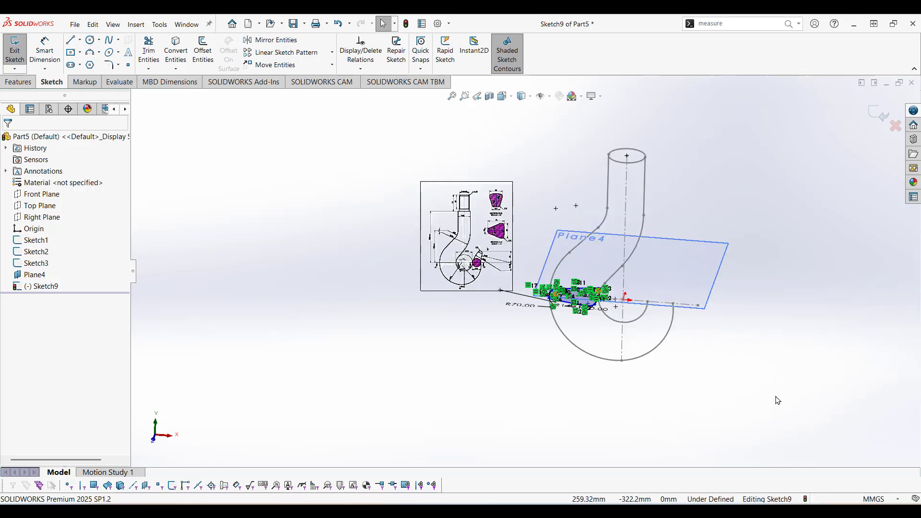
middle_click_drag(757, 389, 745, 399)
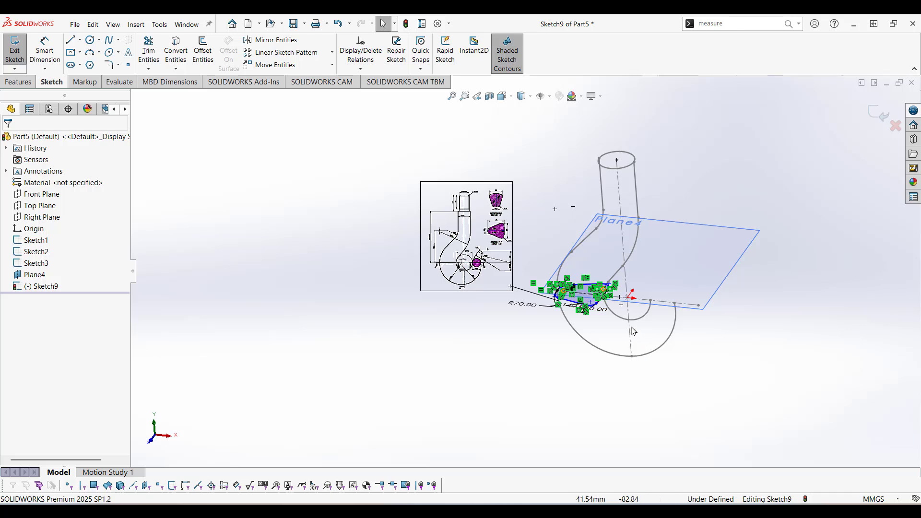
right_click(40, 218)
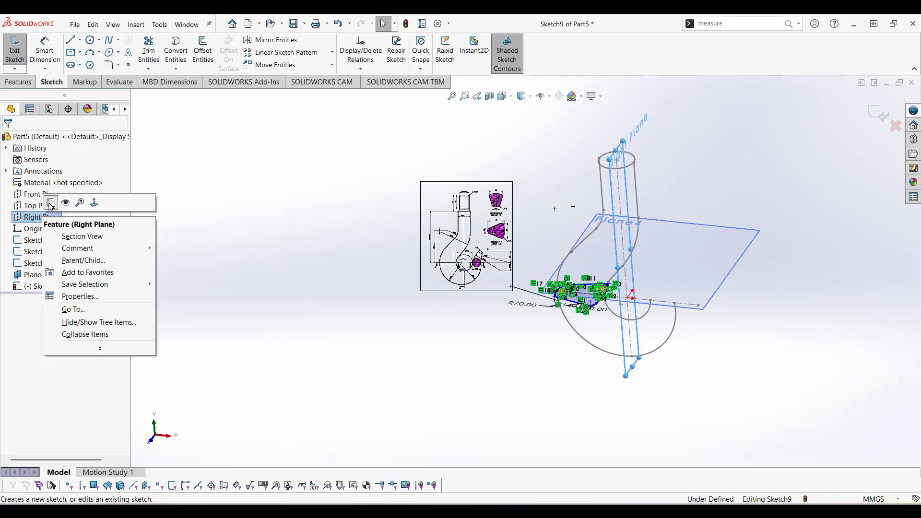
left_click(50, 203)
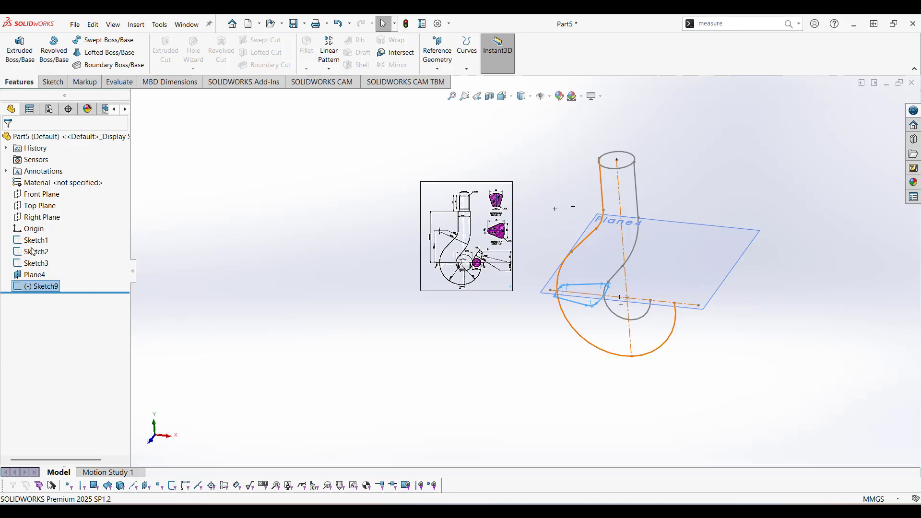
left_click(43, 218)
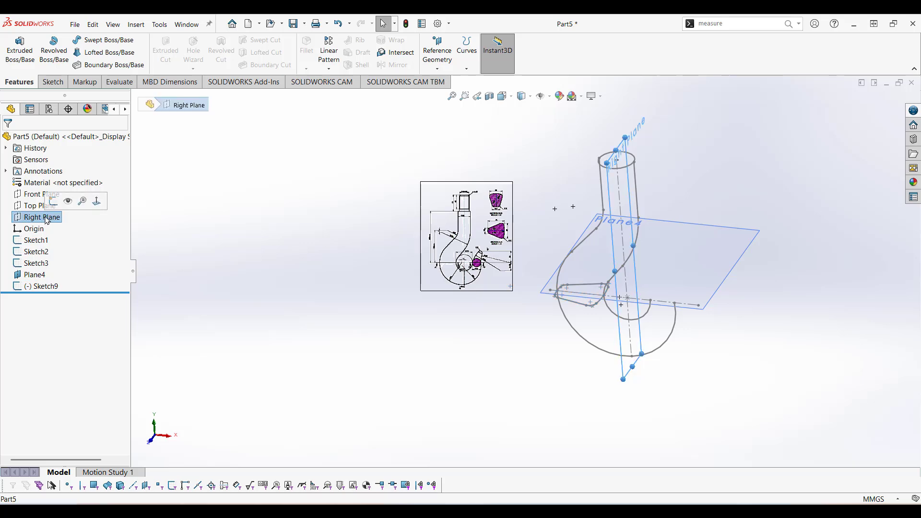
right_click(44, 219)
left_click(56, 204)
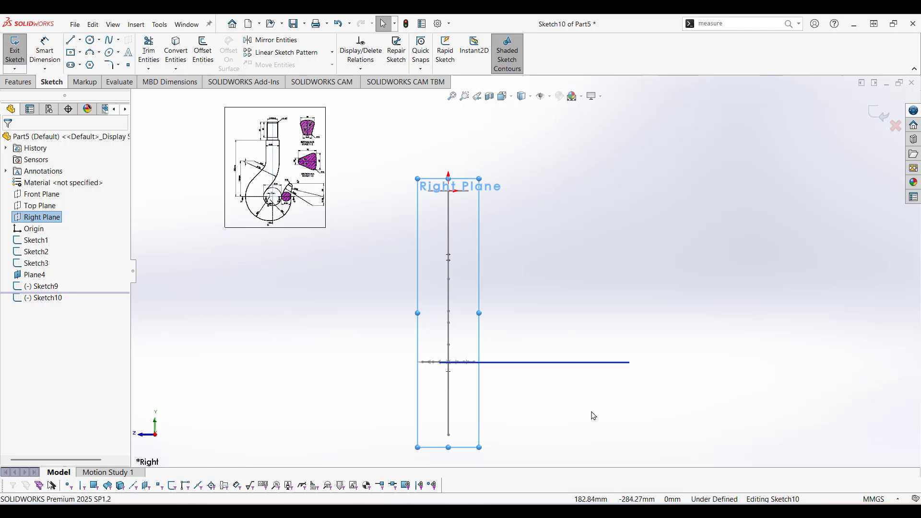
middle_click_drag(594, 416, 616, 407)
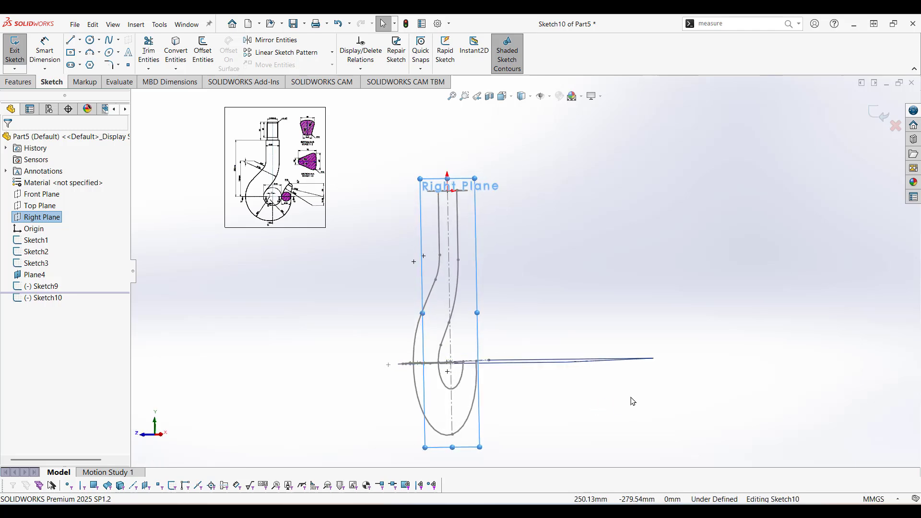
left_click(767, 258)
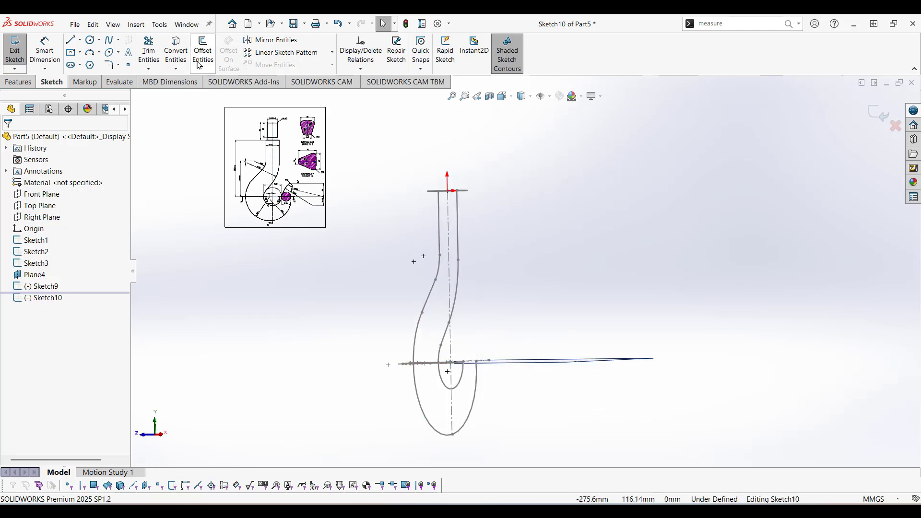
Convert the hook's vertical centerline into a line of the Right Plane sketch.
left_click(176, 54)
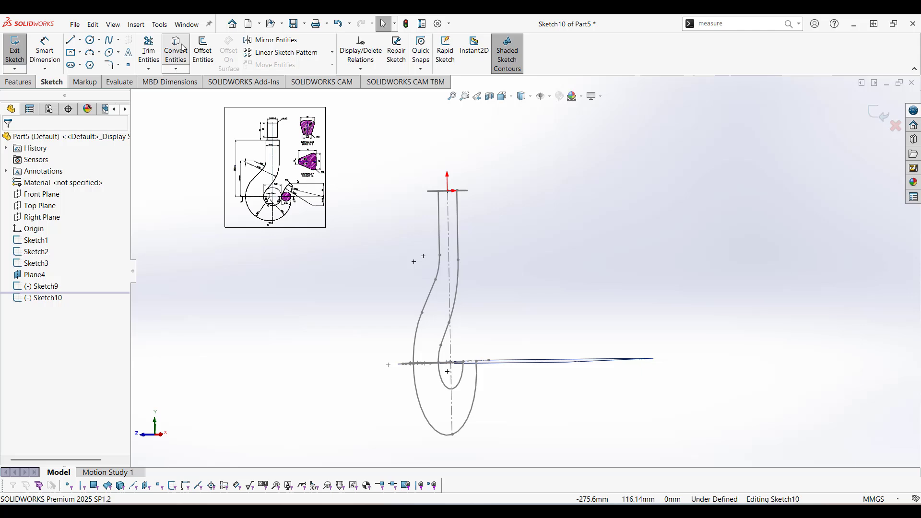
left_click(452, 425)
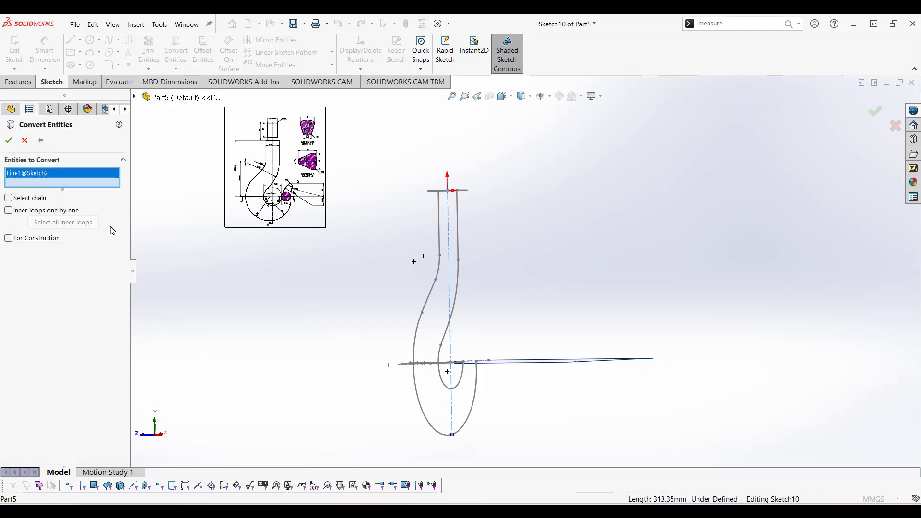
left_click(9, 140)
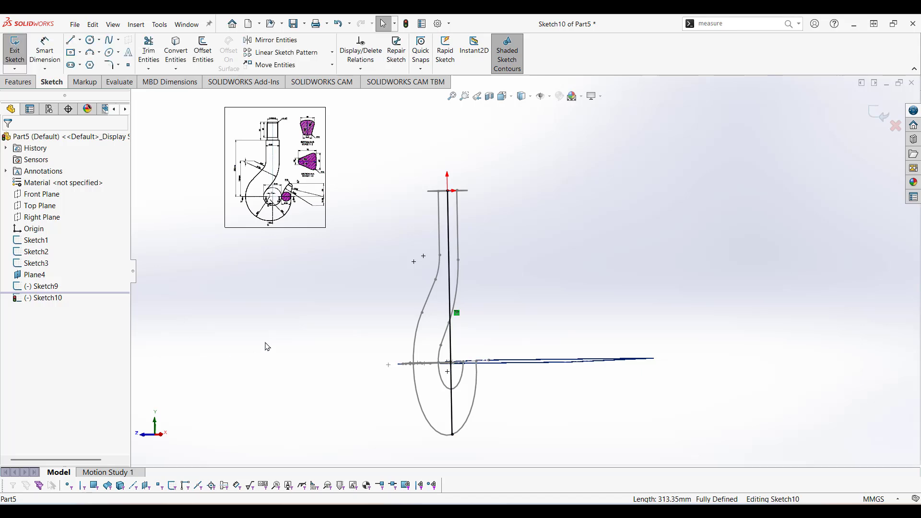
Delete the On Edge relation of the converted vertical line.
scroll(469, 319, "down", 4)
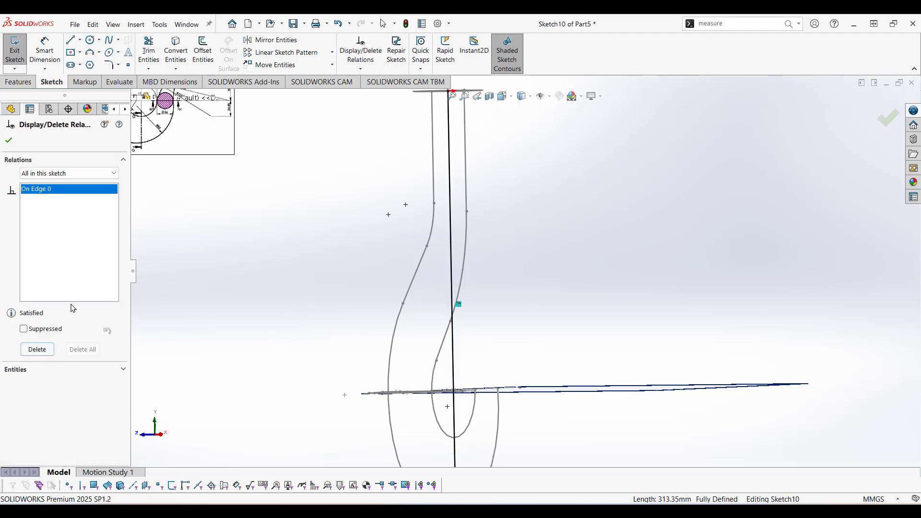
left_click(37, 350)
scroll(175, 389, "up", 4)
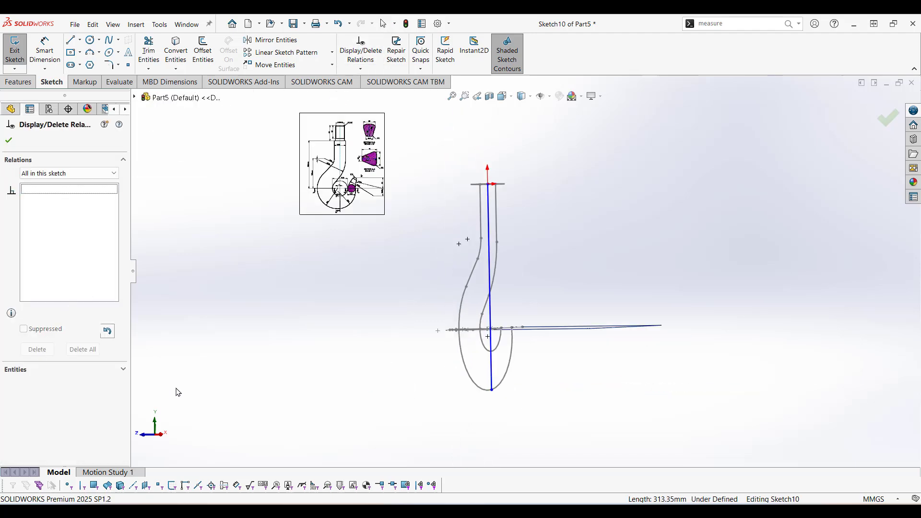
middle_click_drag(490, 441, 537, 442)
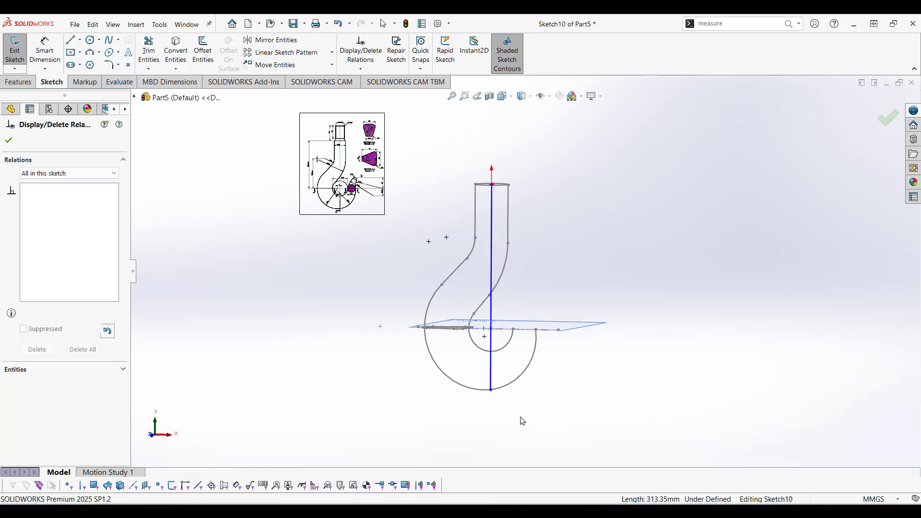
scroll(491, 355, "down", 5)
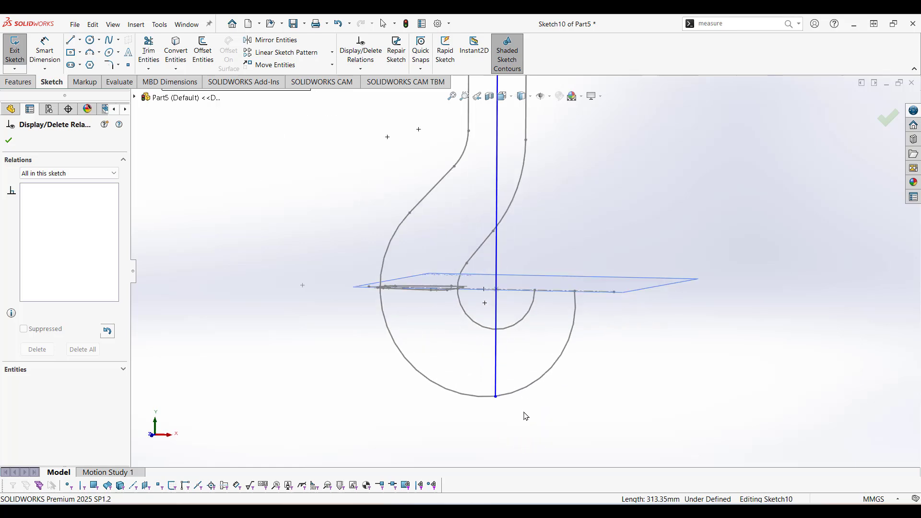
Add a Pierce relation between the lower endpoint of the vertical line and the hook's outer arc.
middle_click_drag(523, 416, 569, 414)
scroll(494, 415, "down", 3)
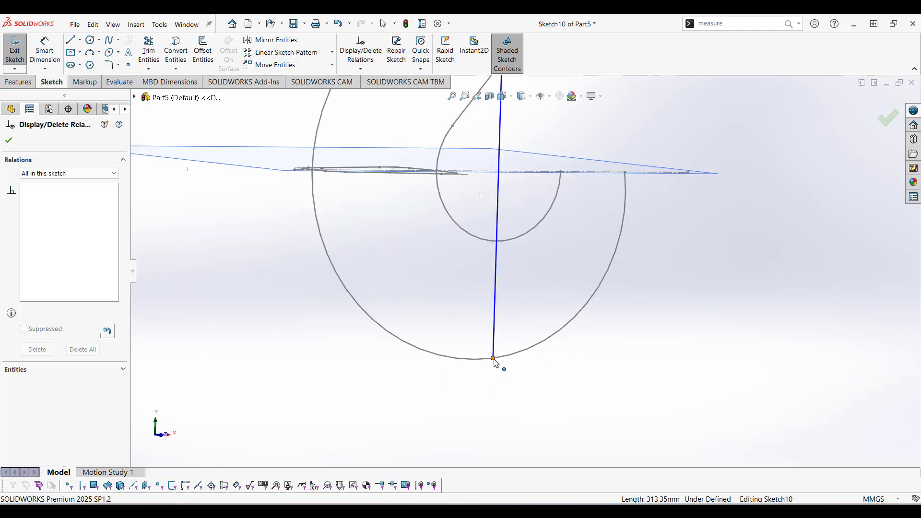
left_click(493, 359)
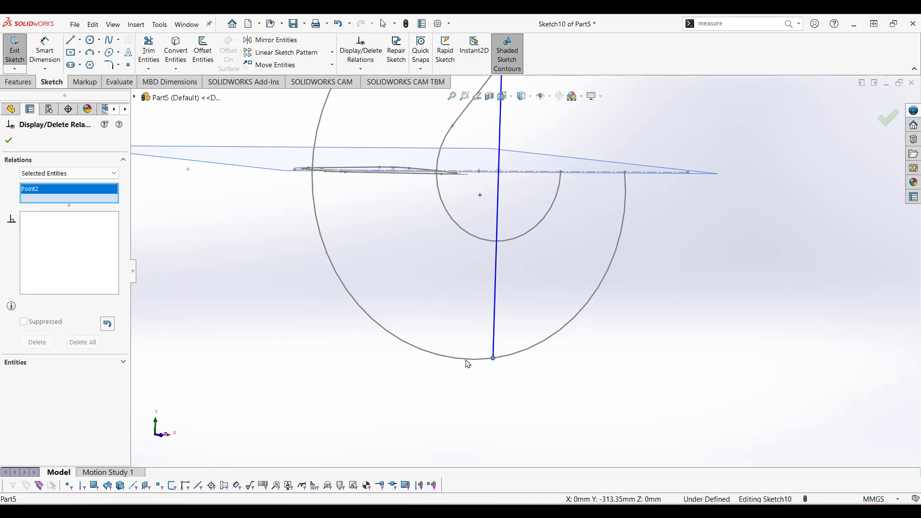
scroll(479, 393, "up", 3)
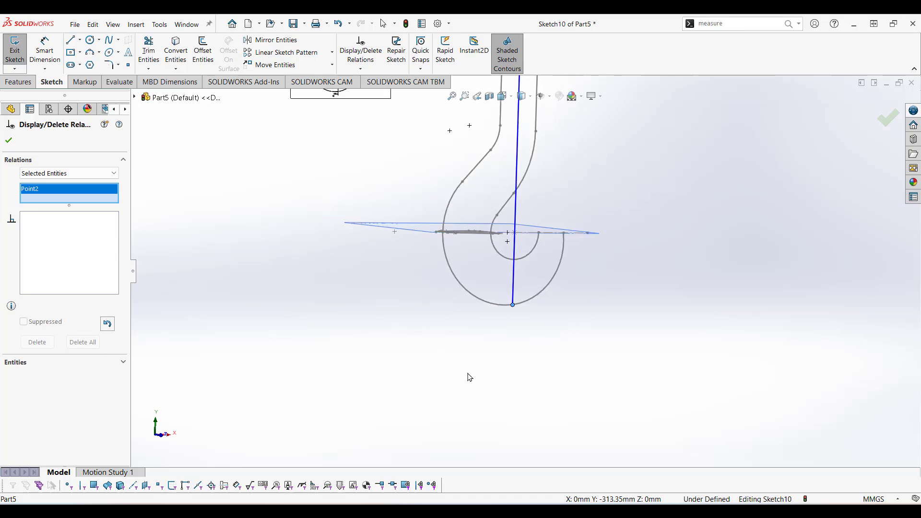
mouse_move(469, 377)
middle_mouse_down()
mouse_move(451, 395)
mouse_move(407, 393)
middle_mouse_up()
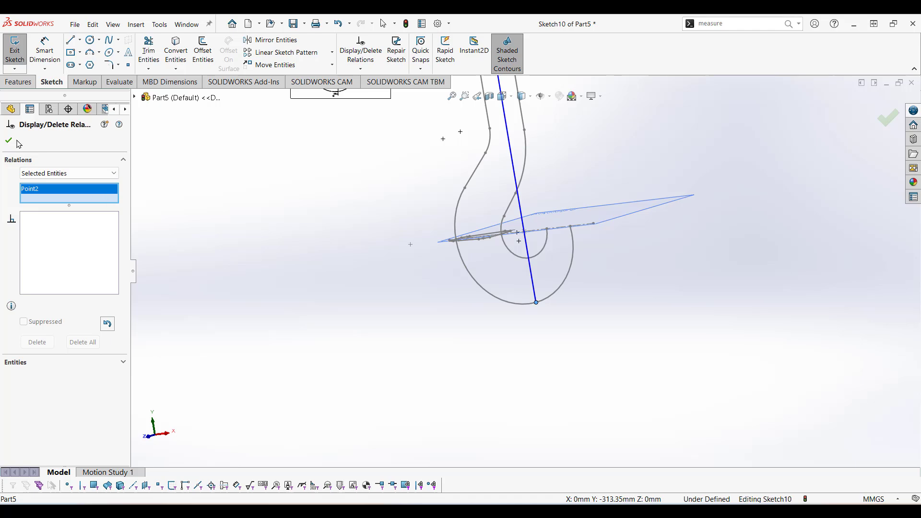
left_click(16, 141)
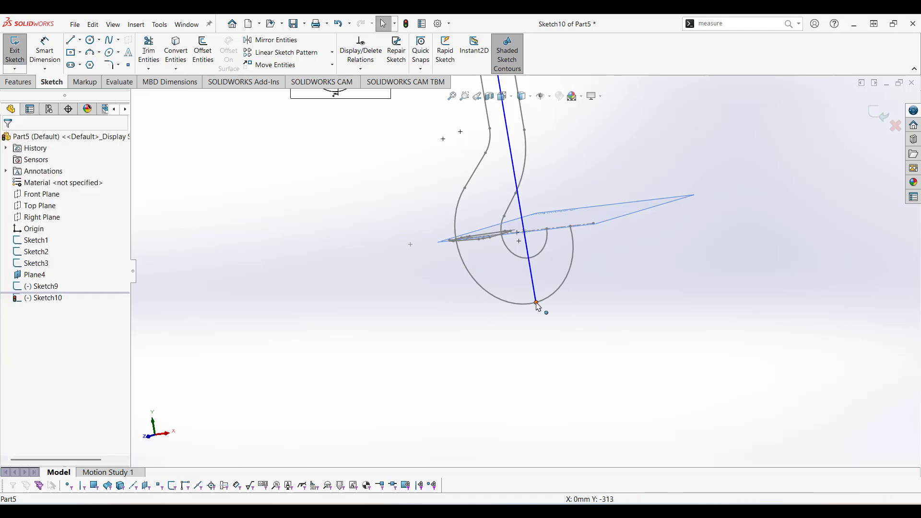
left_click_drag(536, 302, 538, 344)
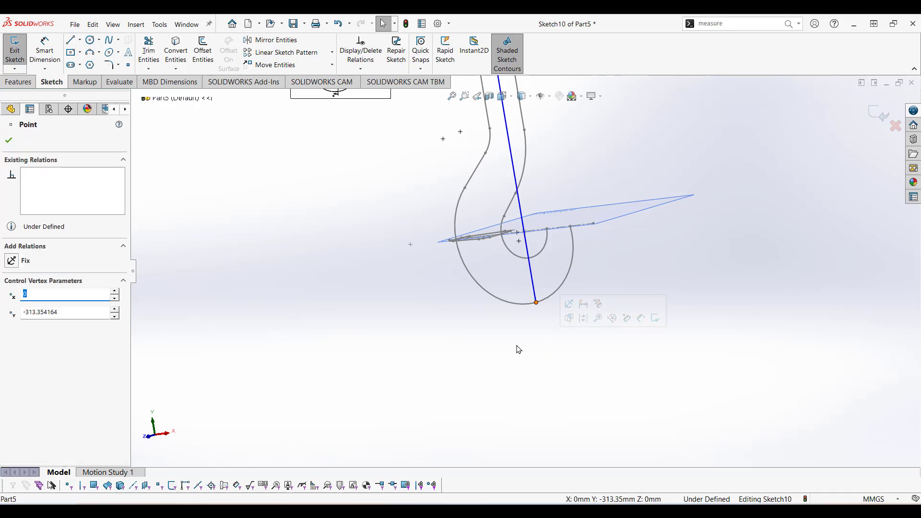
left_click(510, 304, "ctrl")
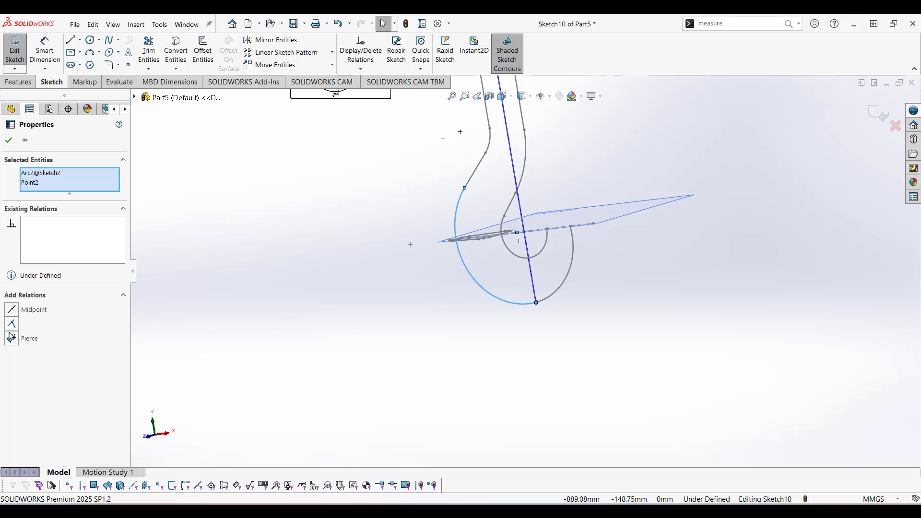
left_click(11, 338)
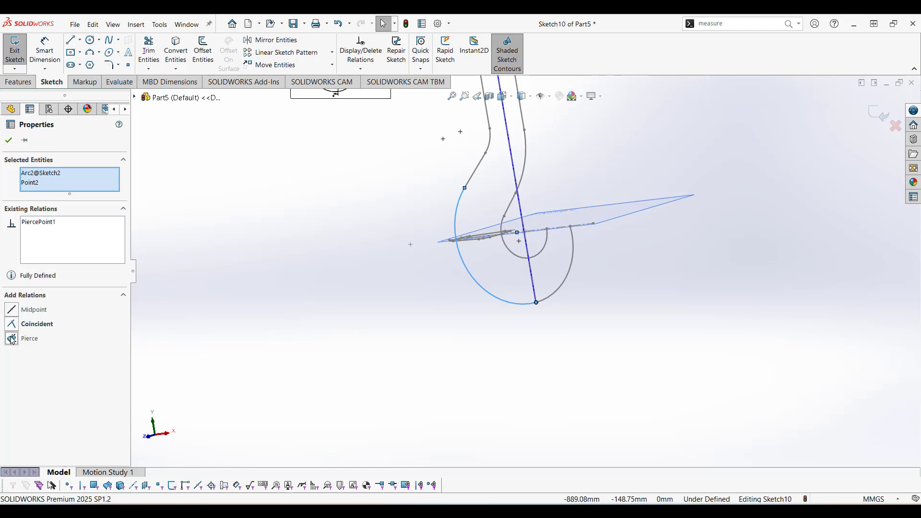
left_click(9, 143)
Add a Pierce relation between the vertical line's upper endpoint at the origin and the hook's inner arc.
scroll(324, 279, "up", 4)
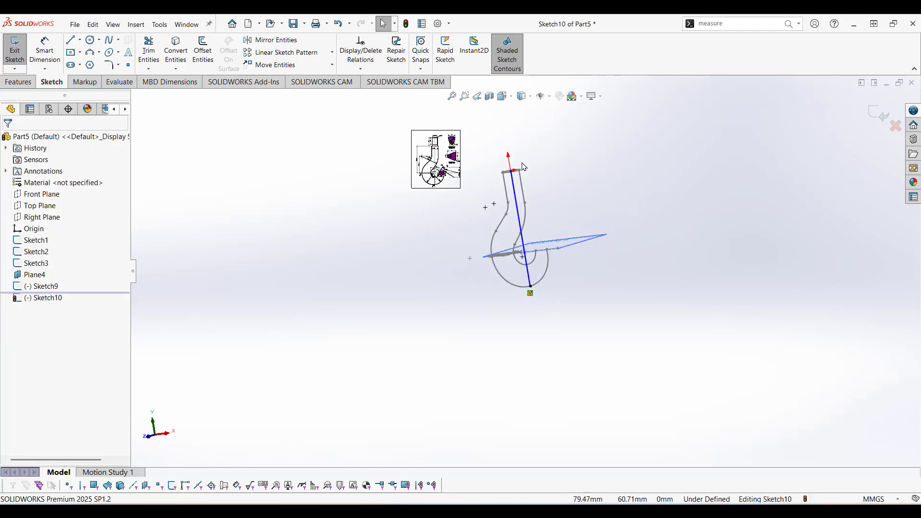
scroll(523, 182, "down", 5)
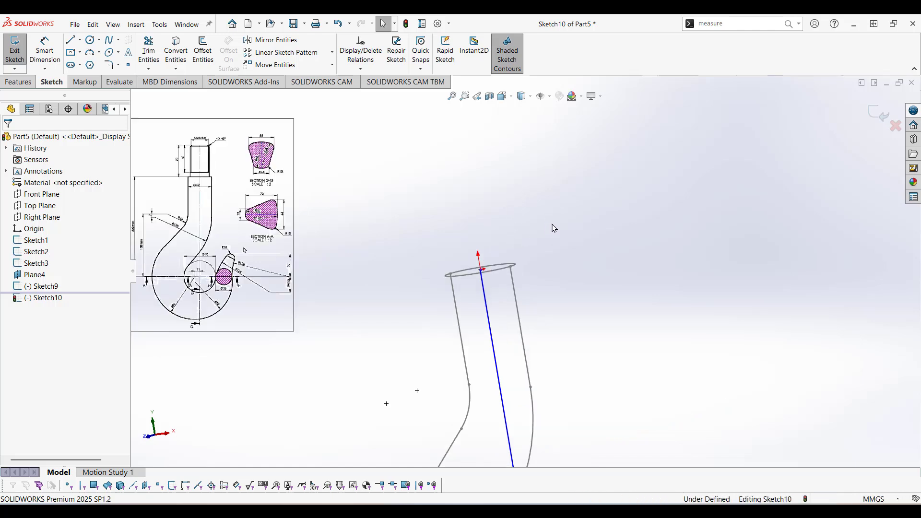
middle_click_drag(552, 224, 551, 232)
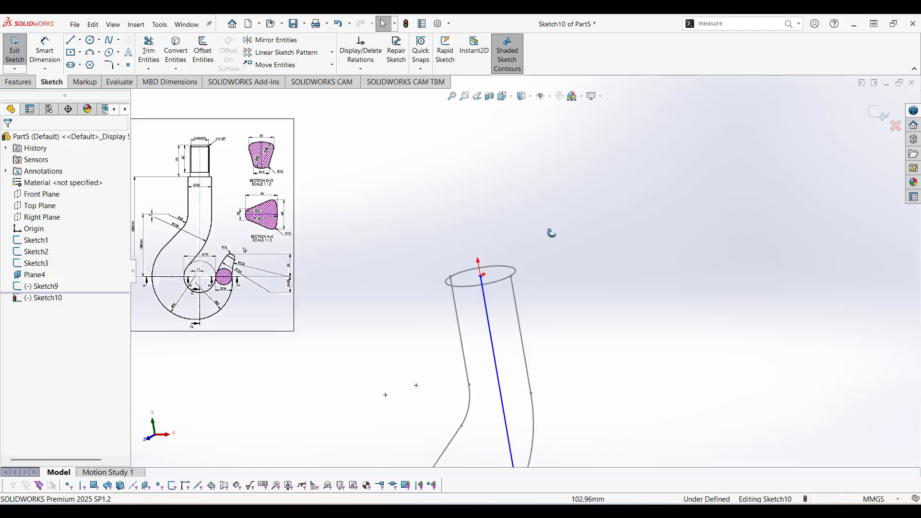
left_click(482, 277)
key("f")
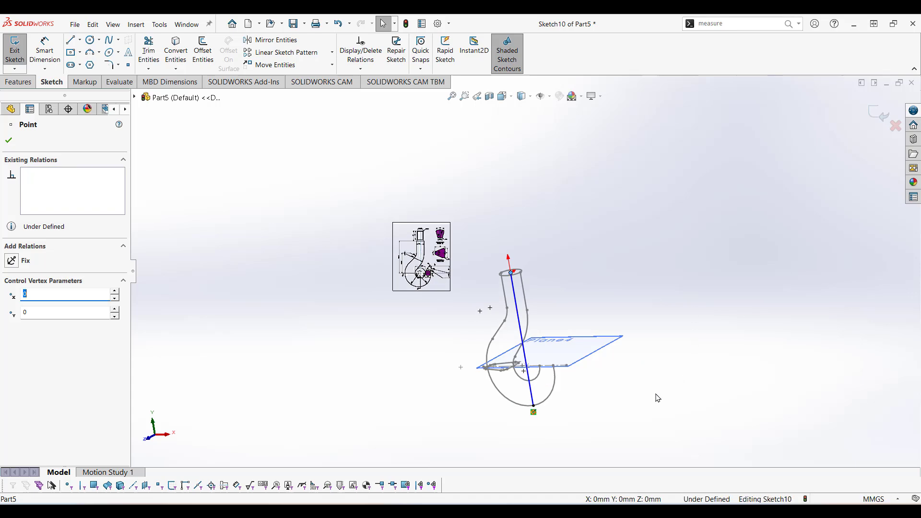
scroll(647, 404, "down", 3)
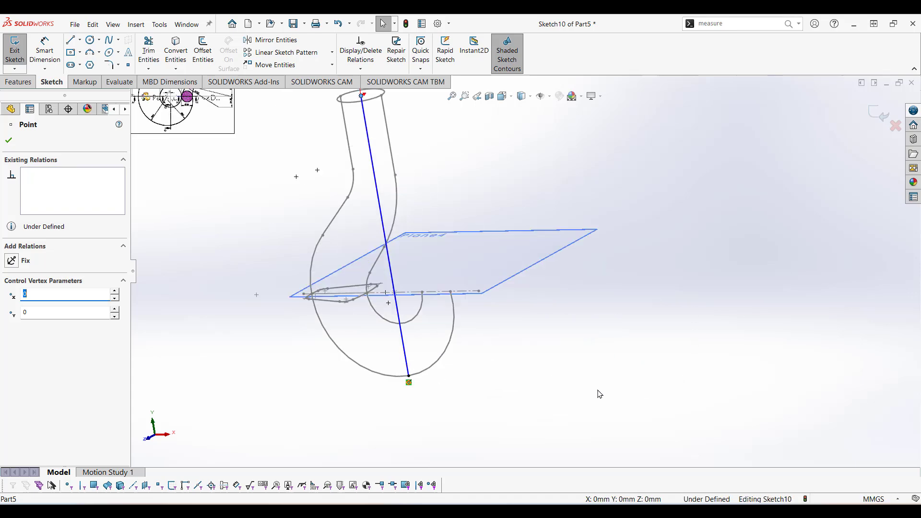
left_click(411, 326, "ctrl")
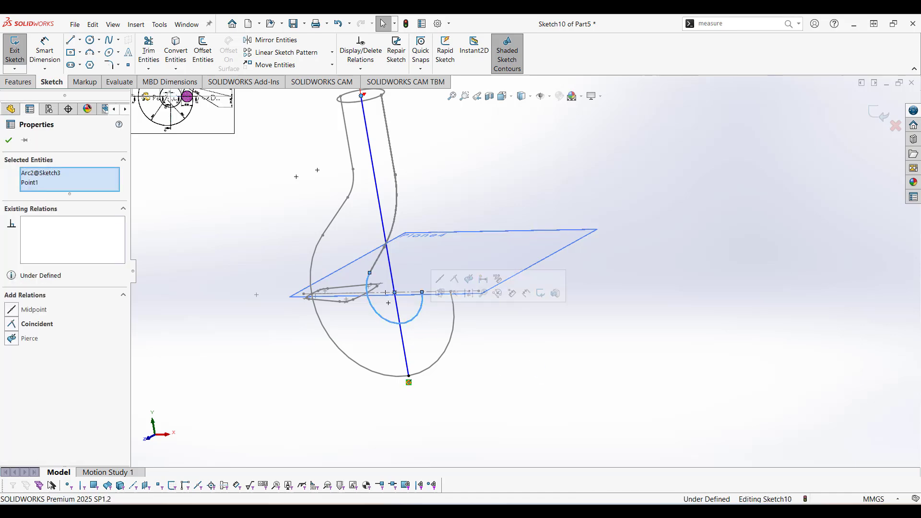
left_click(12, 339)
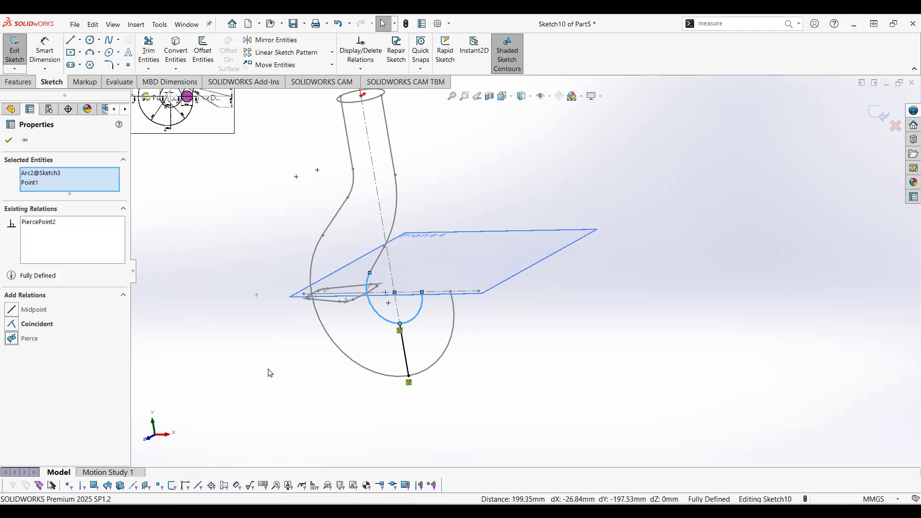
left_click(8, 140)
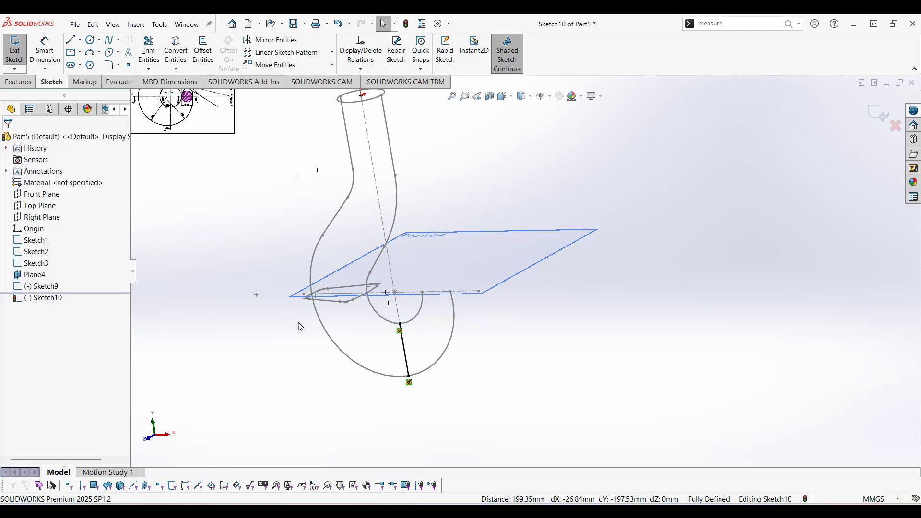
Convert the short vertical line between the inner and outer arcs to construction geometry.
left_click(405, 347)
right_click(405, 346)
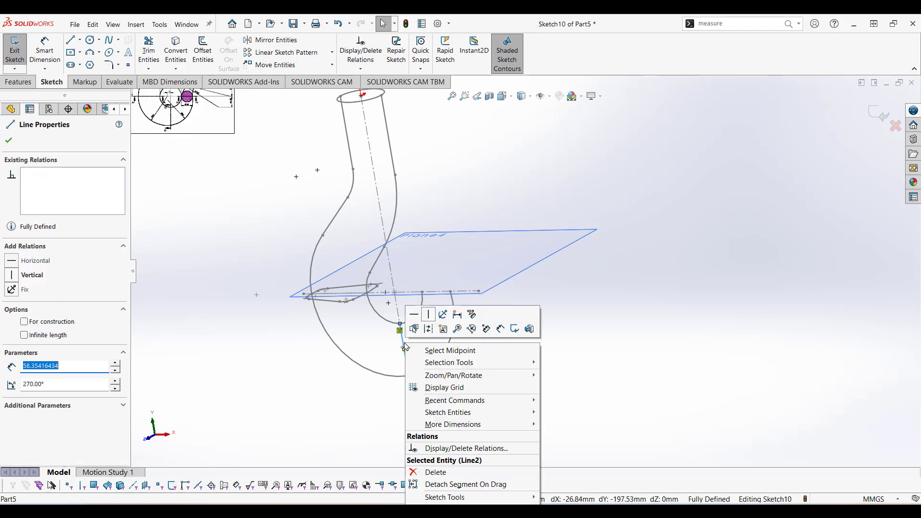
left_click(430, 334)
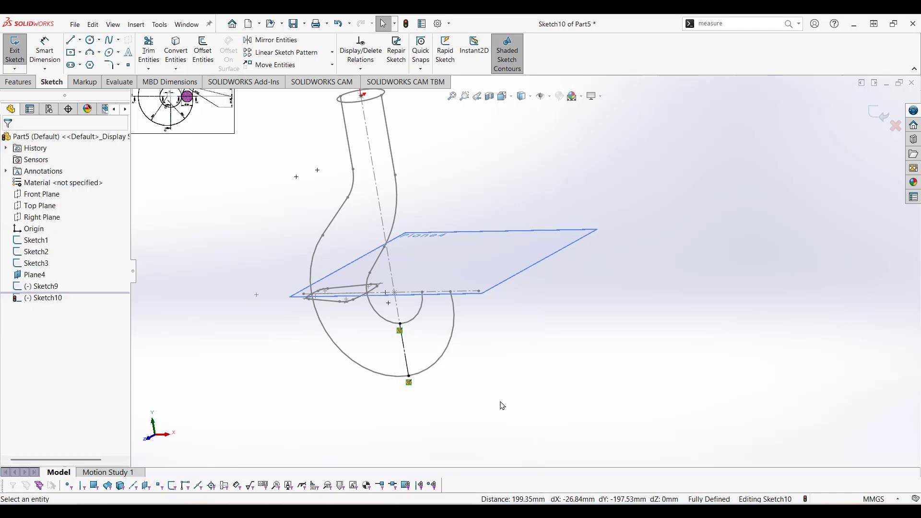
Examine the shape and dimensions of section G-G in the reference drawing.
middle_click_drag(500, 403, 502, 396)
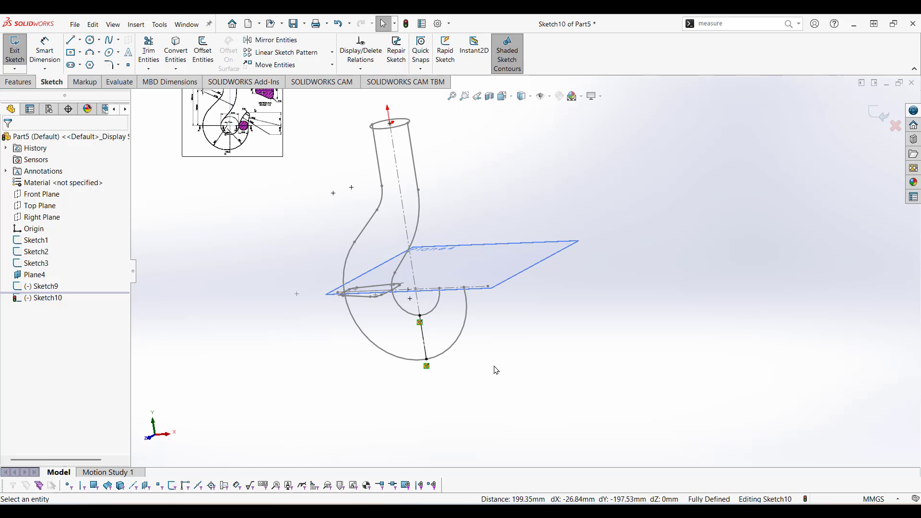
scroll(356, 265, "up", 4)
scroll(404, 158, "down", 3)
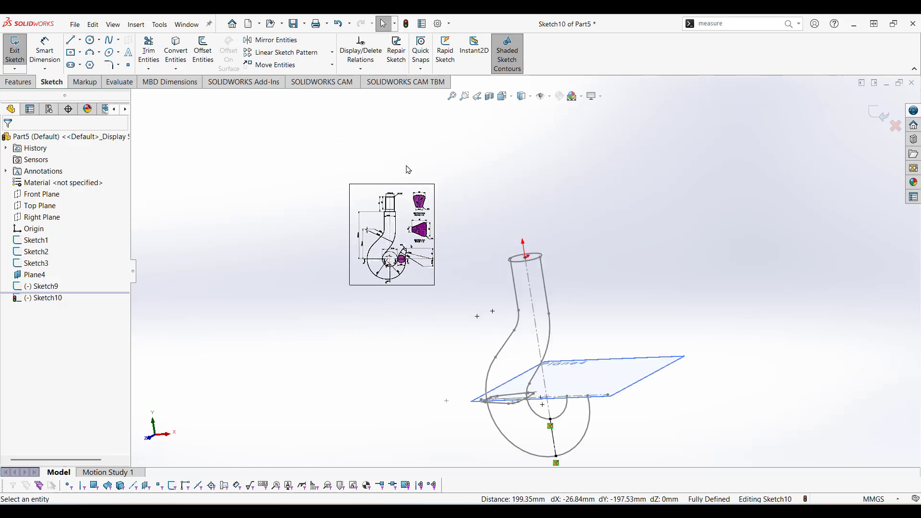
scroll(408, 169, "down", 5)
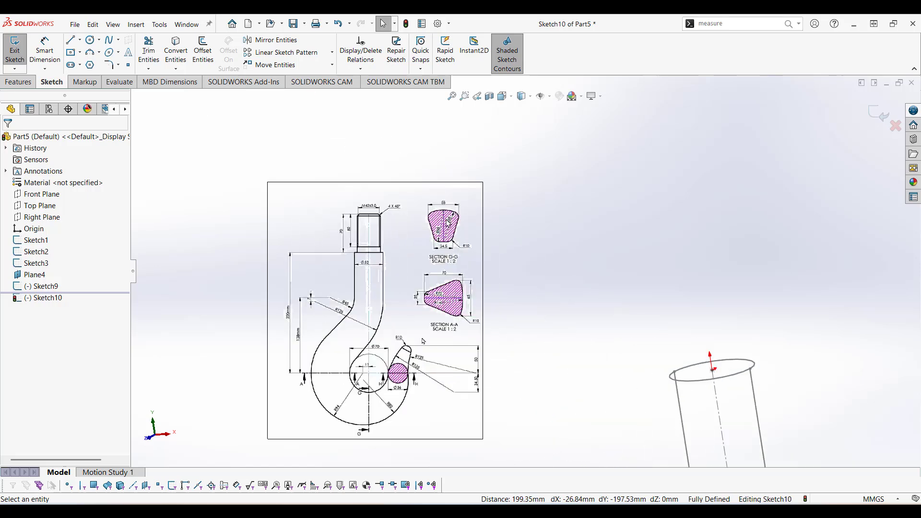
scroll(445, 246, "down", 1)
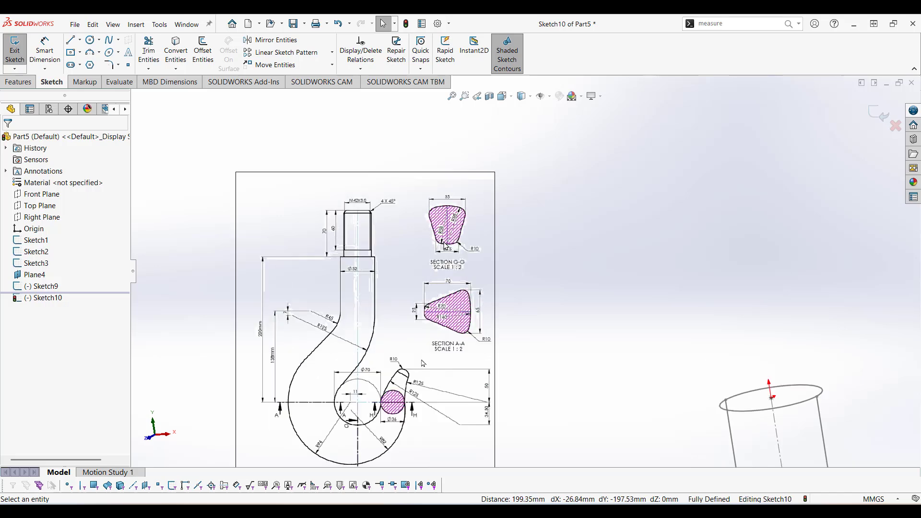
scroll(422, 363, "up", 4)
scroll(504, 263, "down", 7)
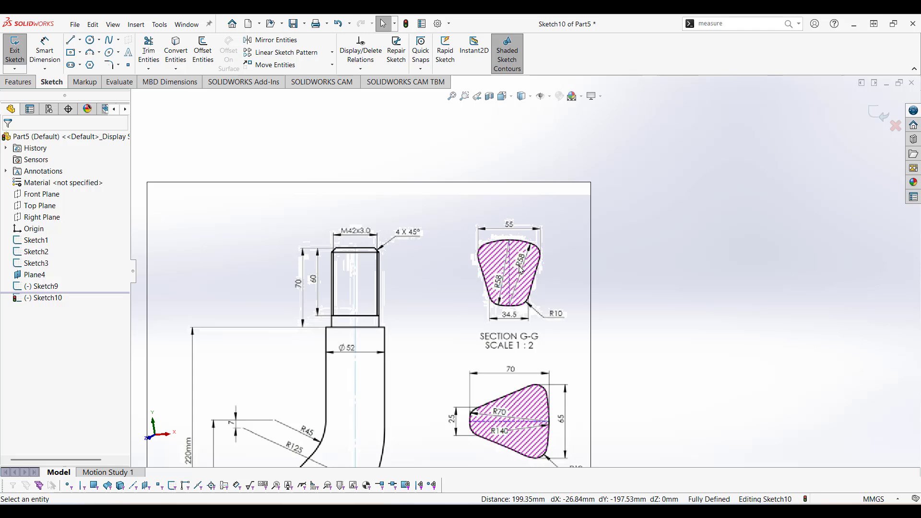
scroll(534, 298, "up", 12)
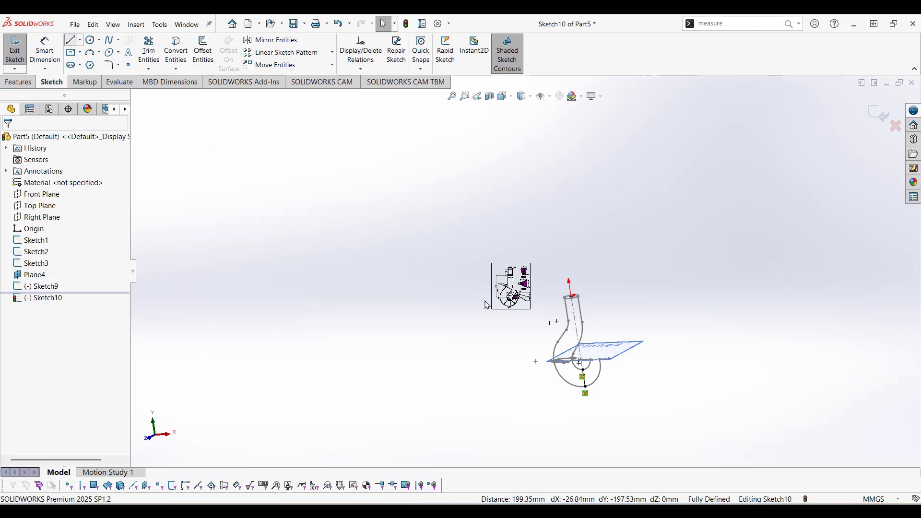
Sketch a slanted line about 84 mm long on one side of the construction line as a flank of section G-G.
key("l")
scroll(598, 389, "down", 3)
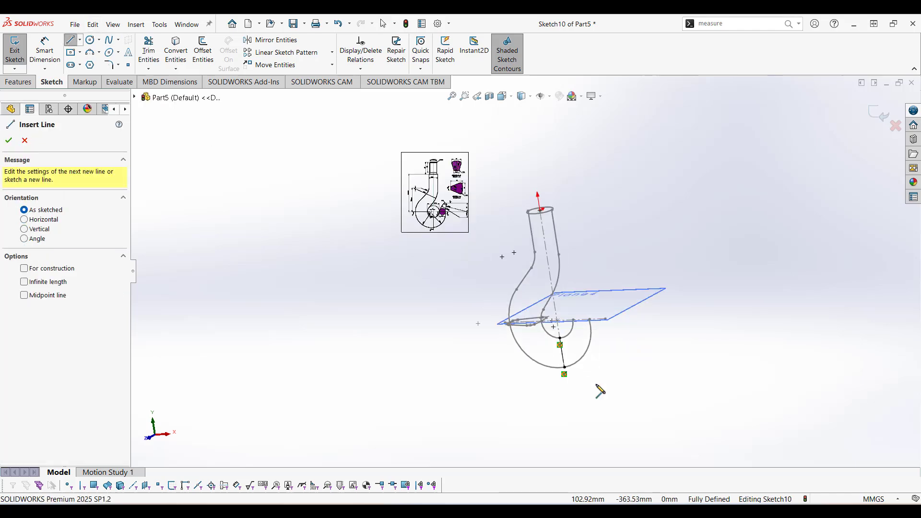
scroll(594, 384, "down", 2)
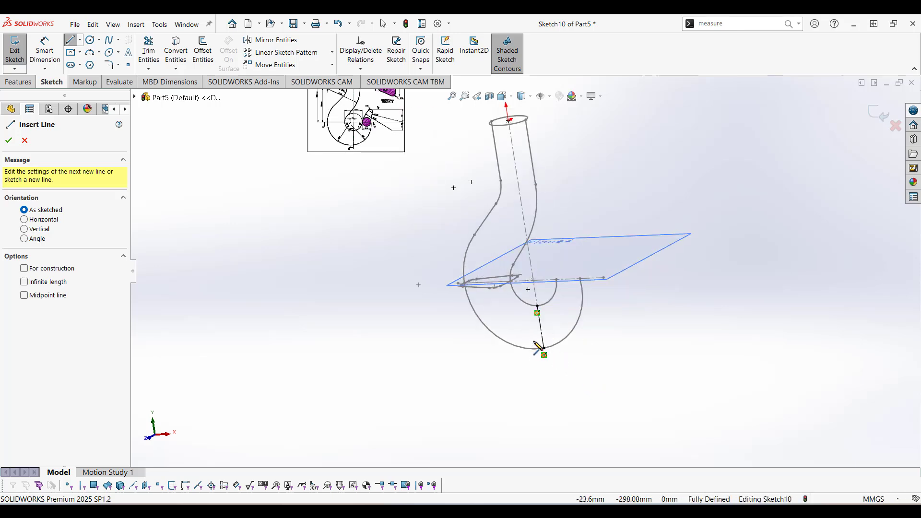
key("Escape")
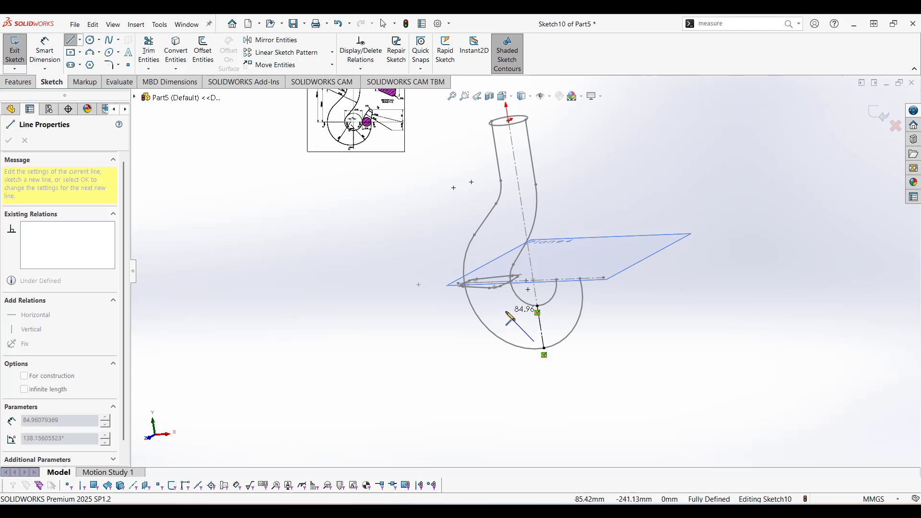
left_click(508, 310)
key("Escape")
key("Escape")
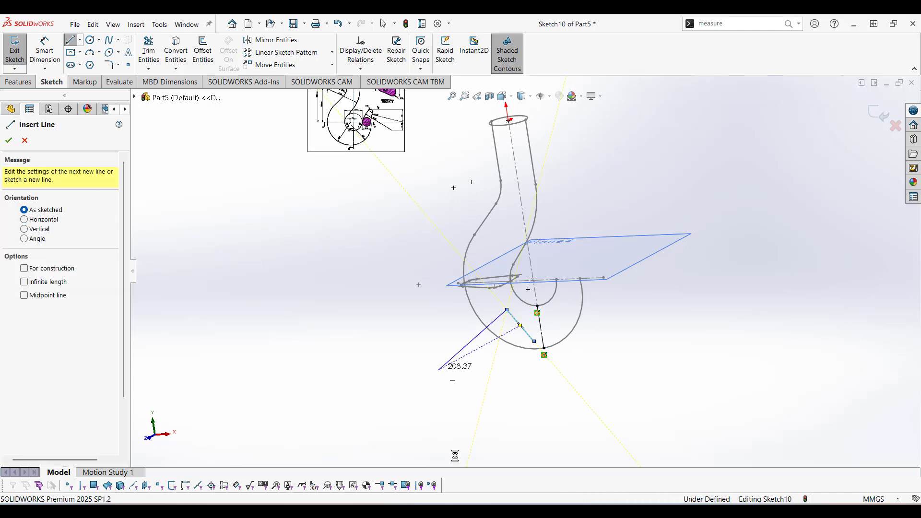
Mirror the slanted line about the vertical construction line.
left_click(273, 39)
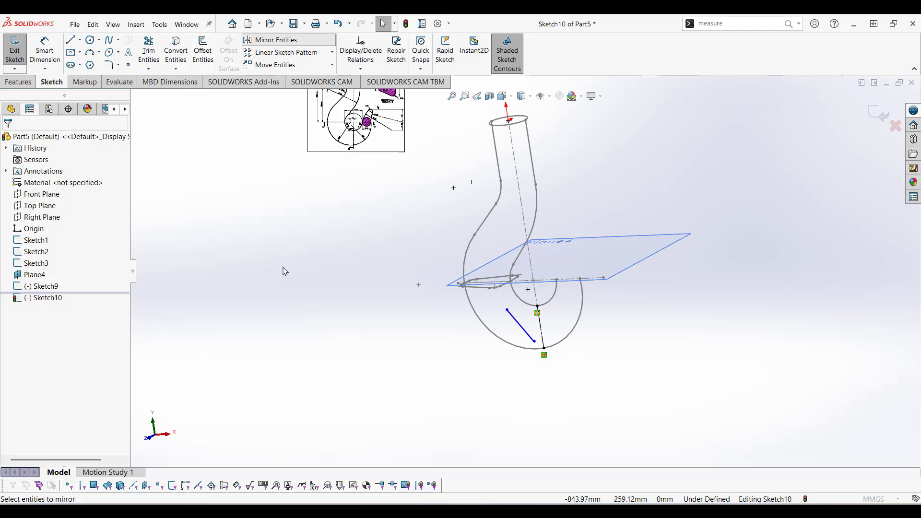
left_click(524, 328)
left_click(77, 284)
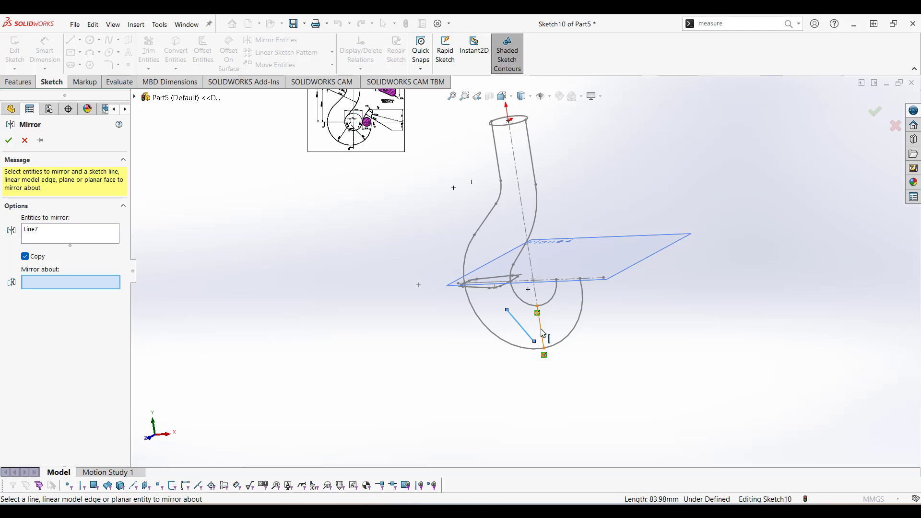
left_click(543, 333)
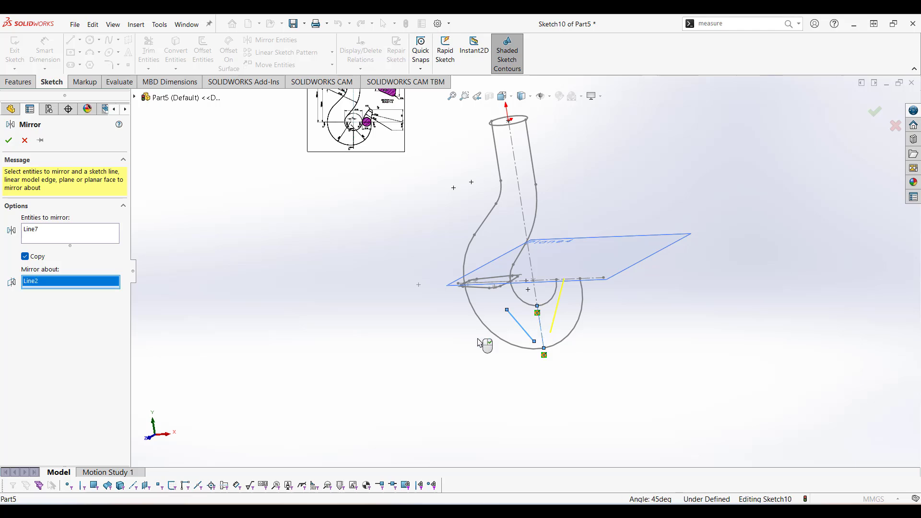
left_click(8, 140)
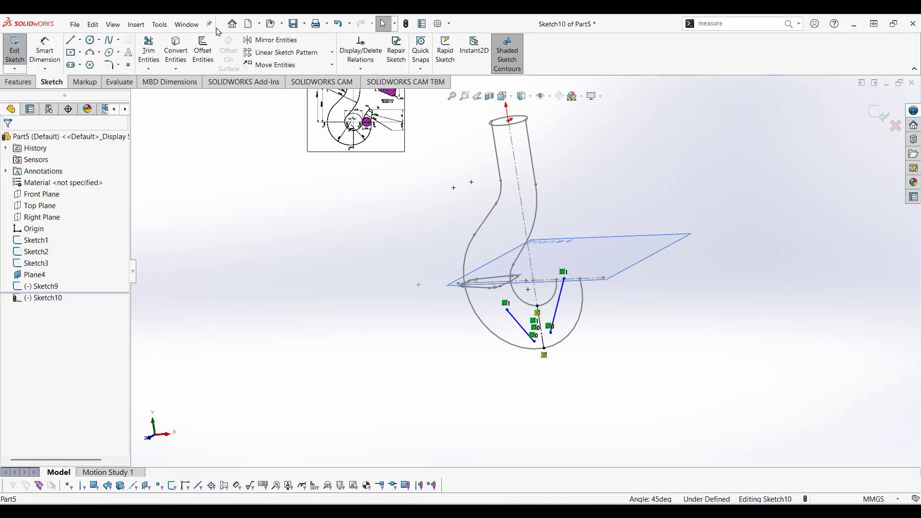
Draw a three-point arc of about 24 mm radius joining the lower ends of the two slanted lines, bulging downward.
left_click(89, 52)
mouse_move(549, 372)
middle_mouse_down()
mouse_move(539, 354)
mouse_move(571, 360)
mouse_move(539, 356)
middle_mouse_up()
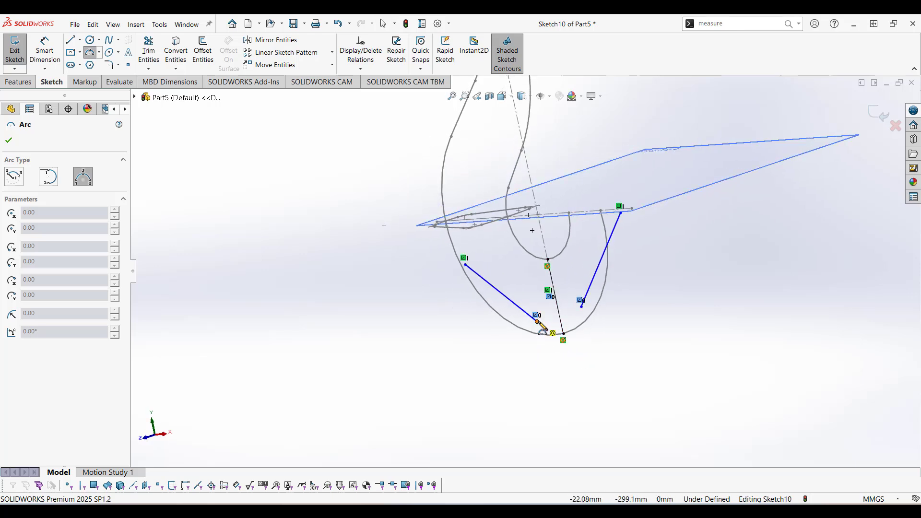
left_click(538, 322)
left_click(581, 304)
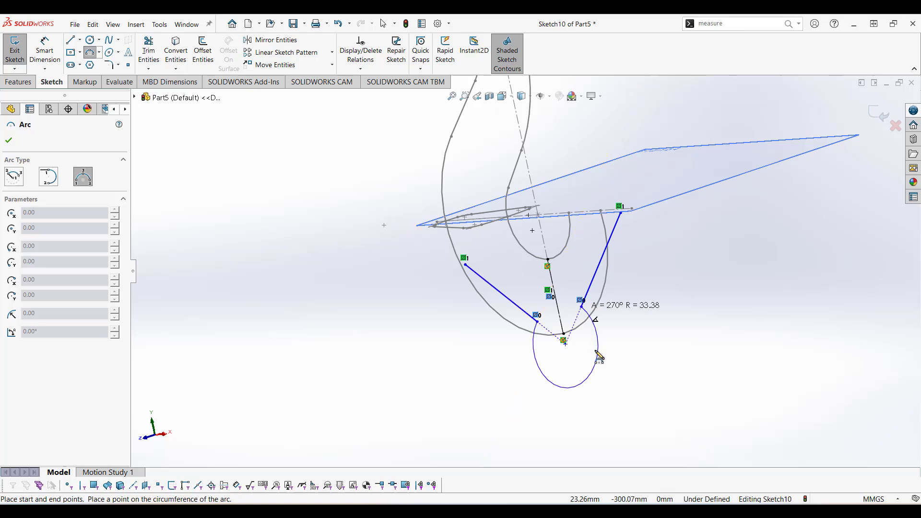
left_click(566, 354)
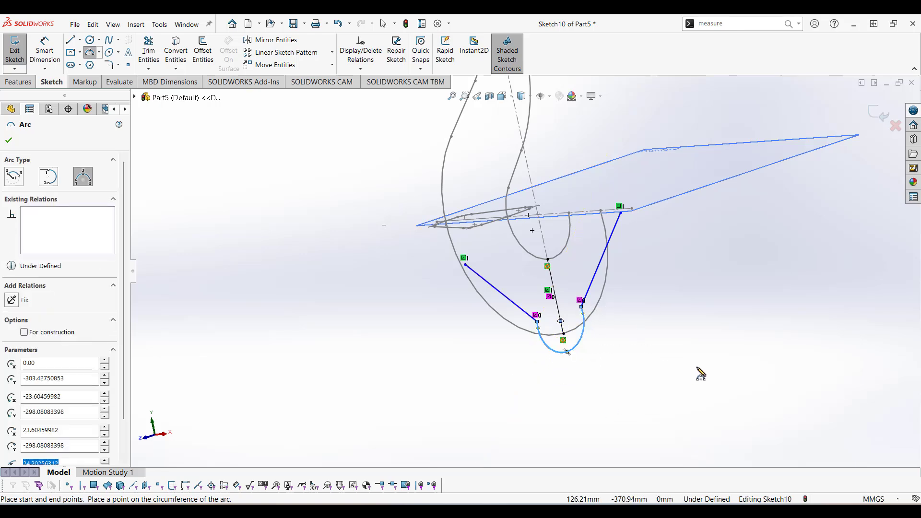
Make the midpoint of the bottom arc coincident with the lower end of the vertical construction line.
key("Escape")
scroll(595, 384, "down", 3)
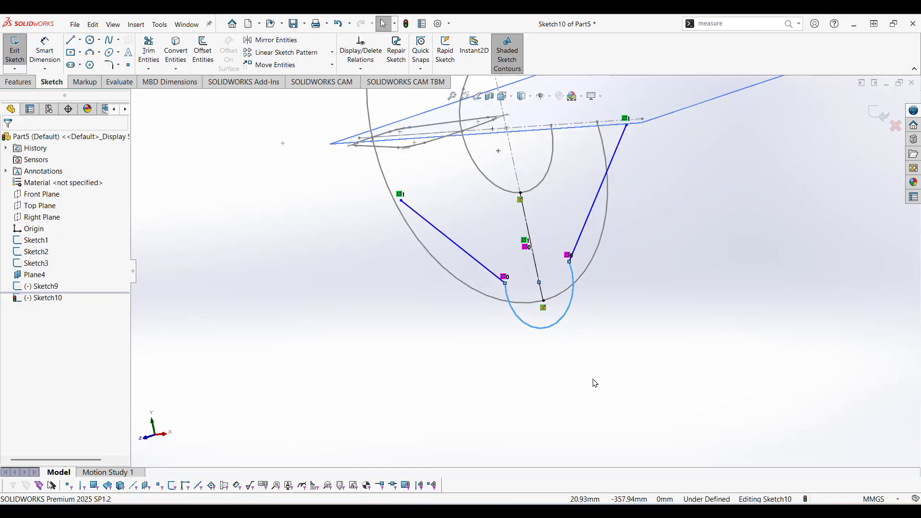
left_click(536, 313)
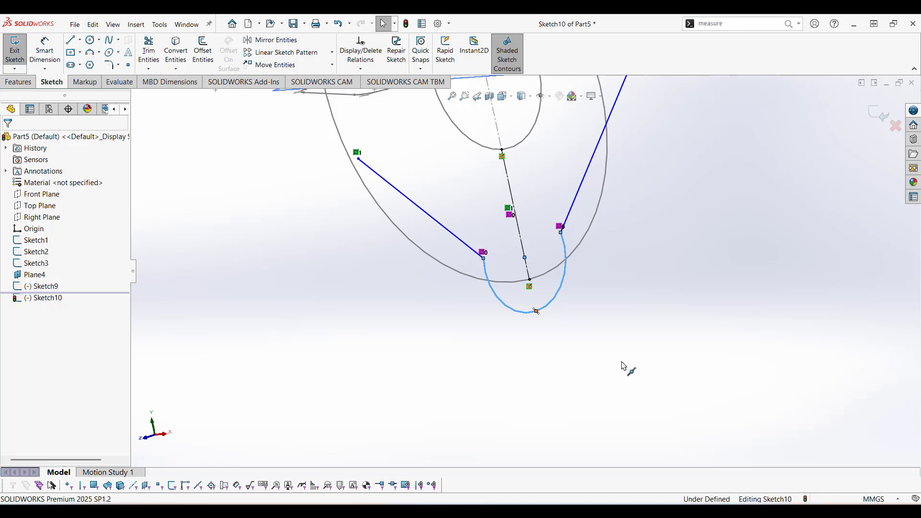
left_click(622, 366)
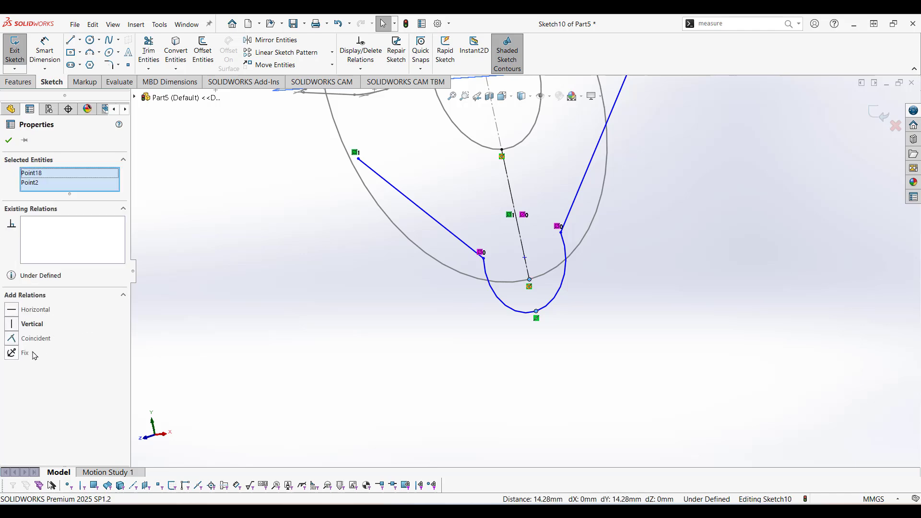
left_click(11, 339)
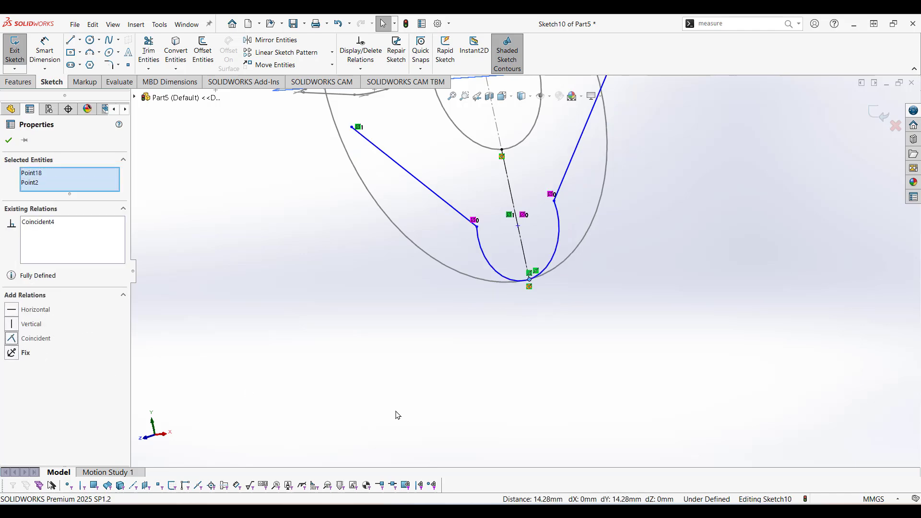
scroll(398, 416, "up", 2)
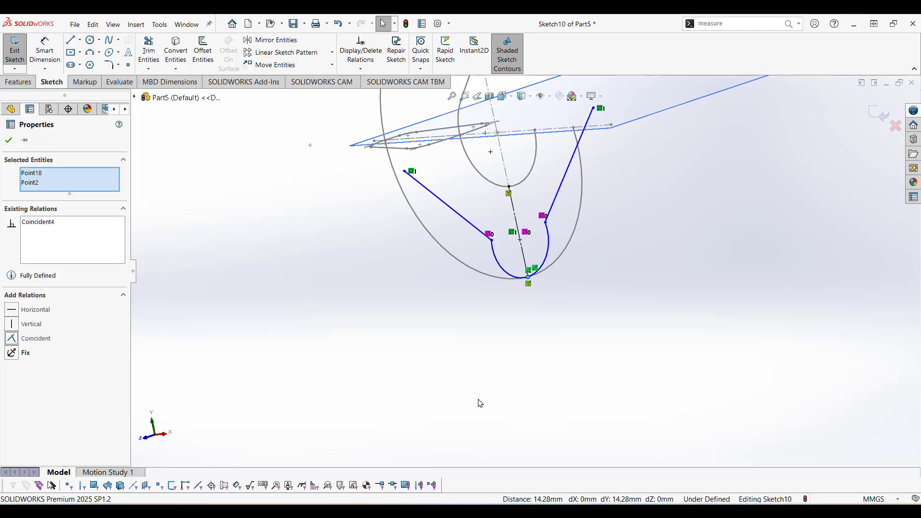
Reshape the section G-G flanks by pulling the lower arc end downward and the upper line end inward to about 49 mm from the construction line.
left_click(468, 296)
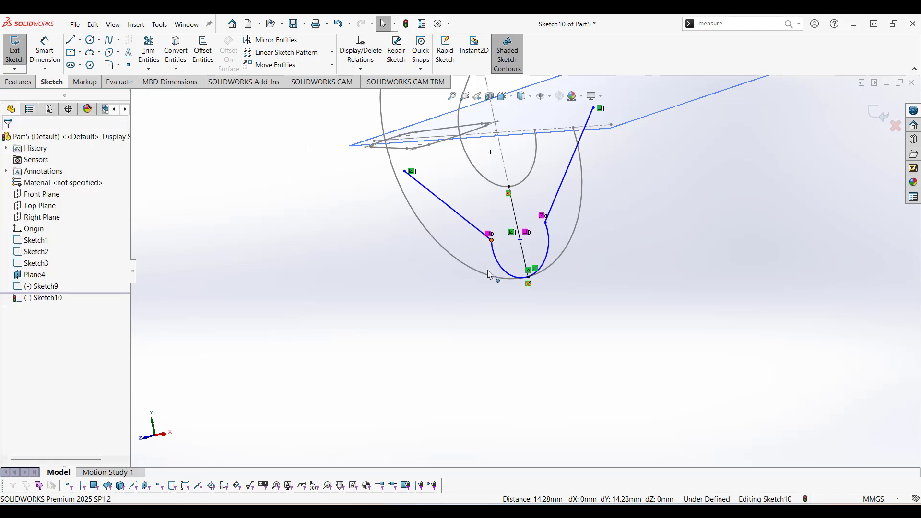
left_click_drag(488, 274, 499, 273)
scroll(601, 303, "up", 3)
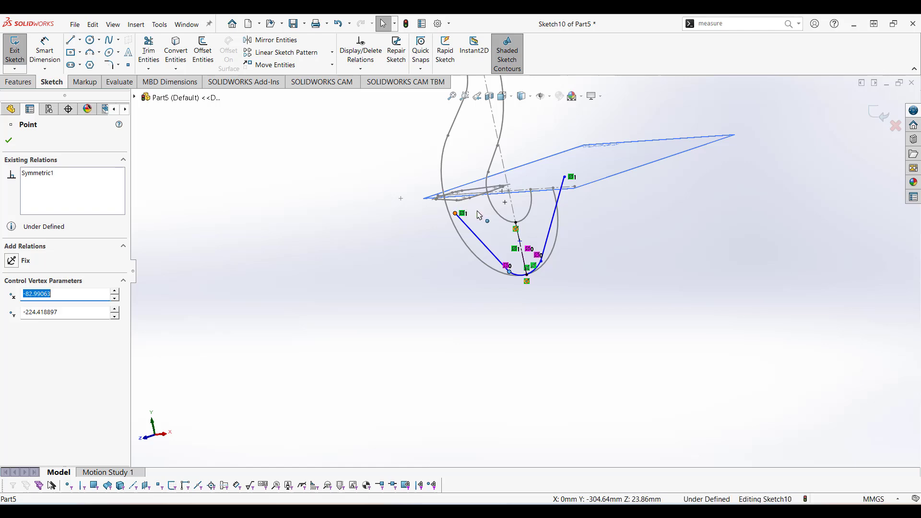
left_click_drag(458, 217, 484, 230)
left_click(667, 326)
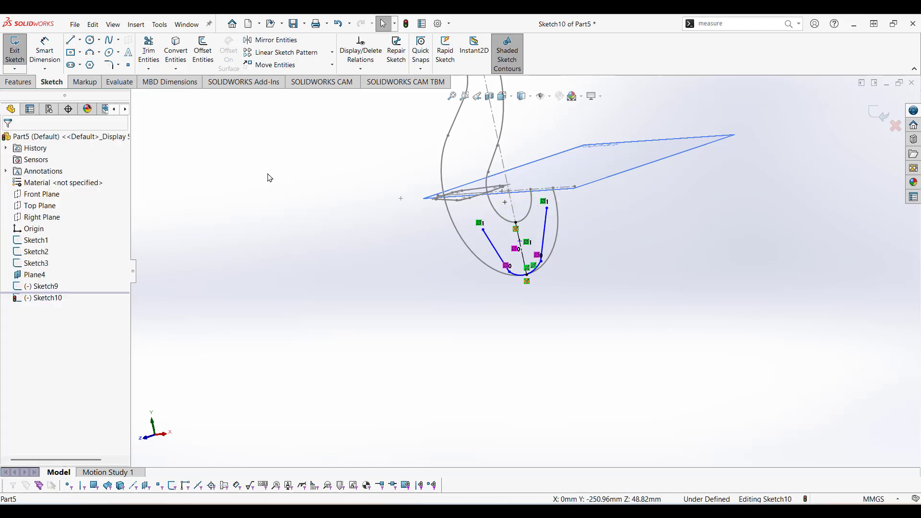
Draw a three-point arc of about 112 mm radius joining the upper ends of the two slanted lines, bulging upward.
left_click(89, 52)
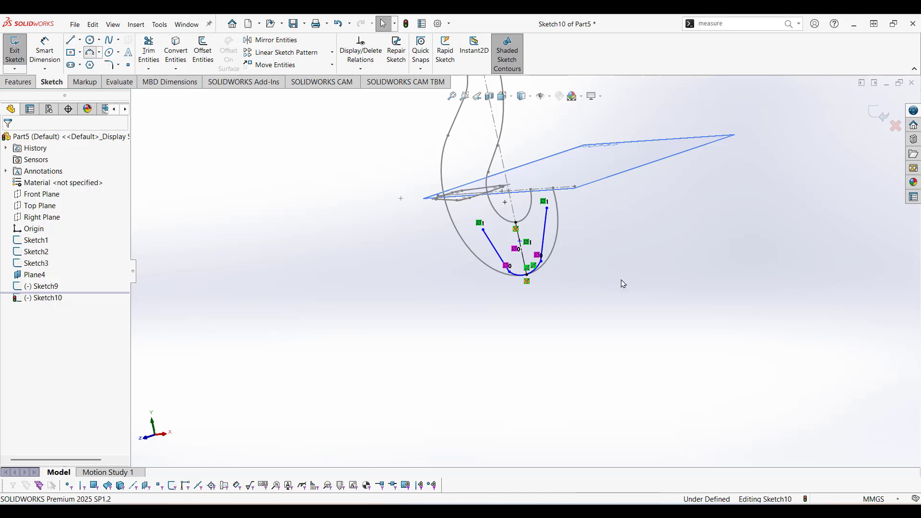
scroll(556, 266, "down", 3)
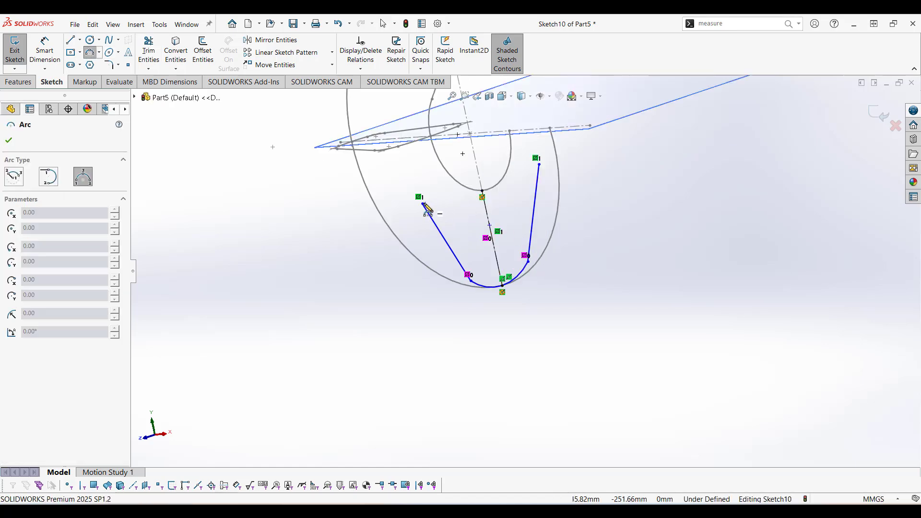
left_click(423, 205)
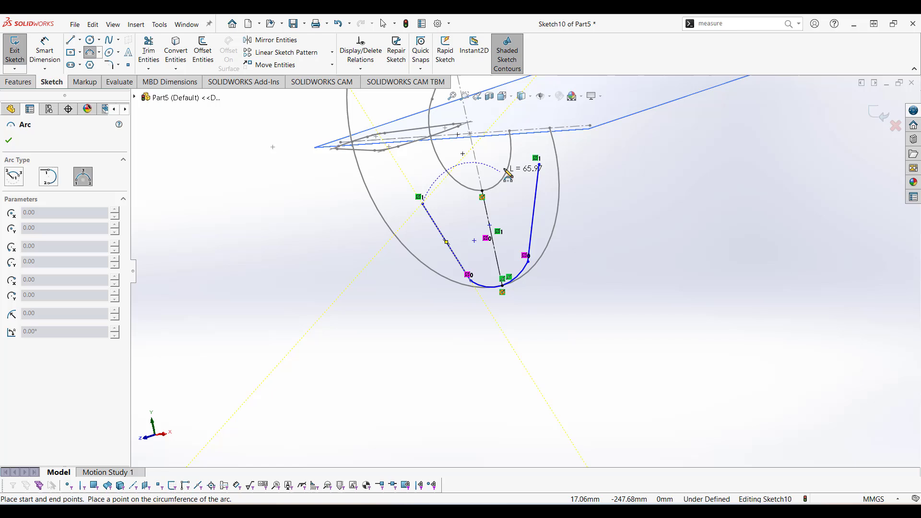
left_click(539, 164)
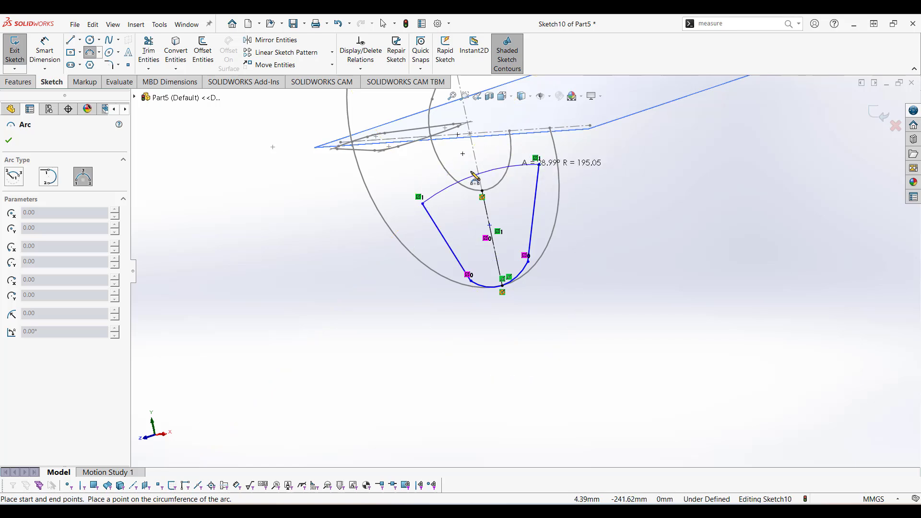
left_click(483, 169)
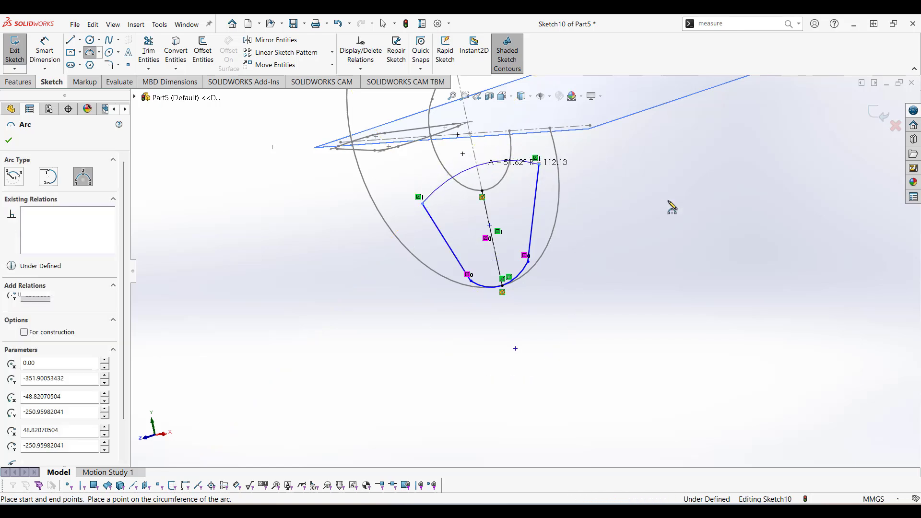
key("Escape")
Make the midpoint of the top arc coincident with the upper end of the construction line.
scroll(666, 223, "down", 4)
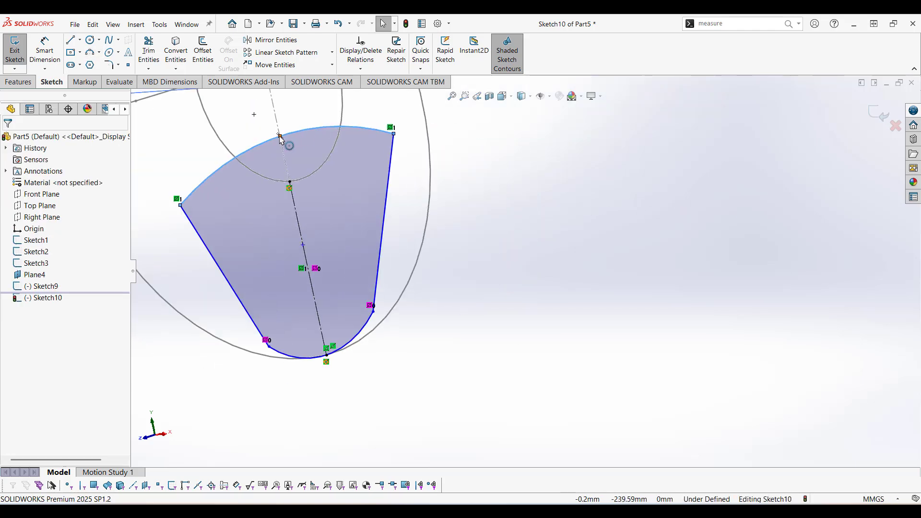
left_click(288, 139)
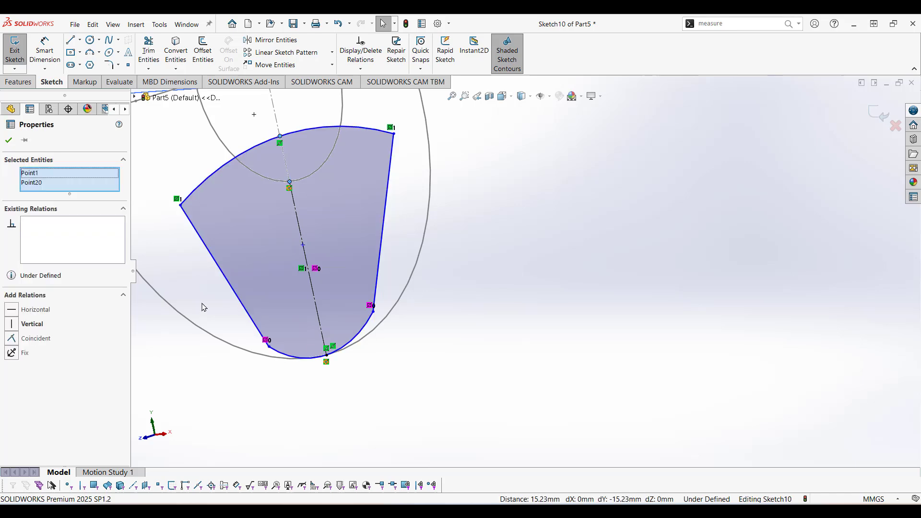
left_click(11, 338)
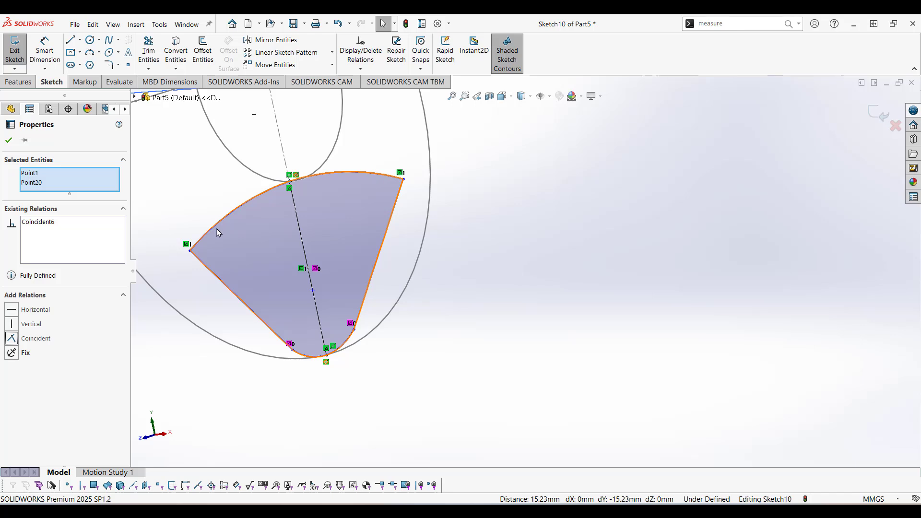
Move the upper corner of the profile inward to about 29 mm from the construction line.
left_click_drag(190, 250, 228, 223)
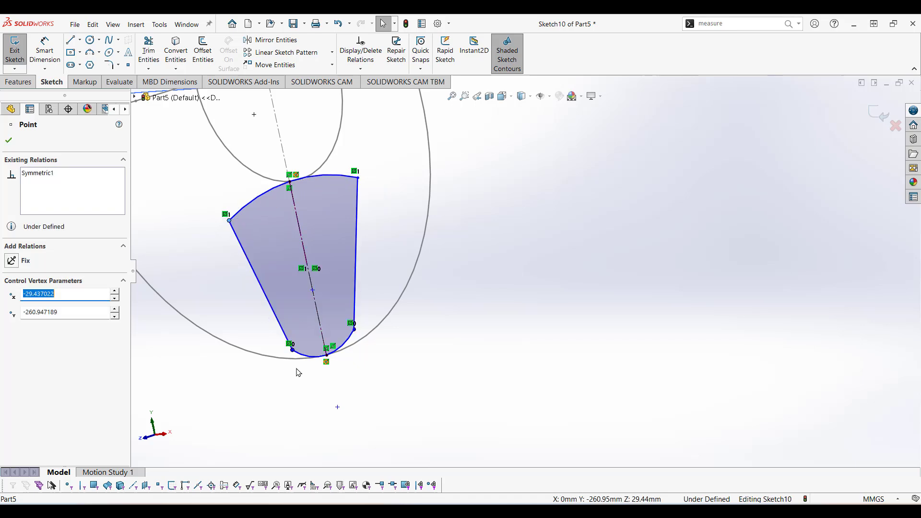
left_click(395, 401)
scroll(446, 329, "up", 2)
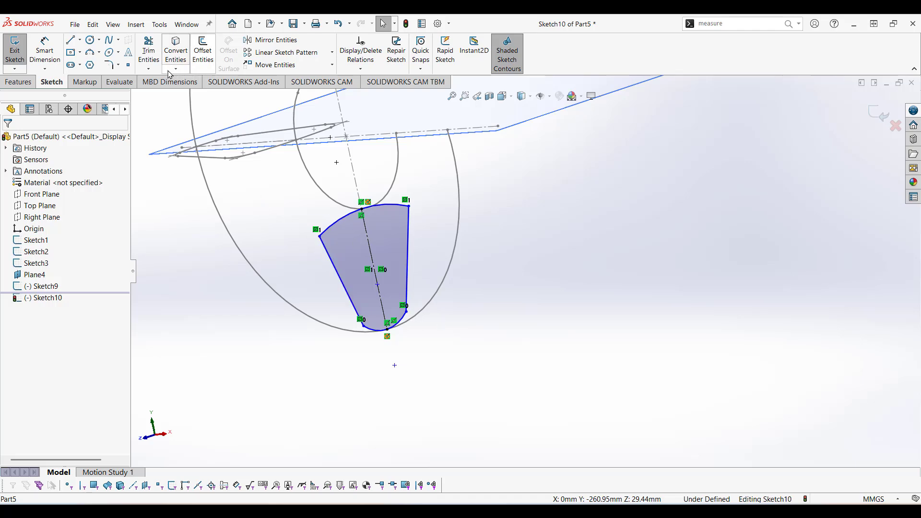
Fillet all four corners of the section G-G profile with a 10 mm radius, accepting removal of the conflicting relations.
left_click(110, 67)
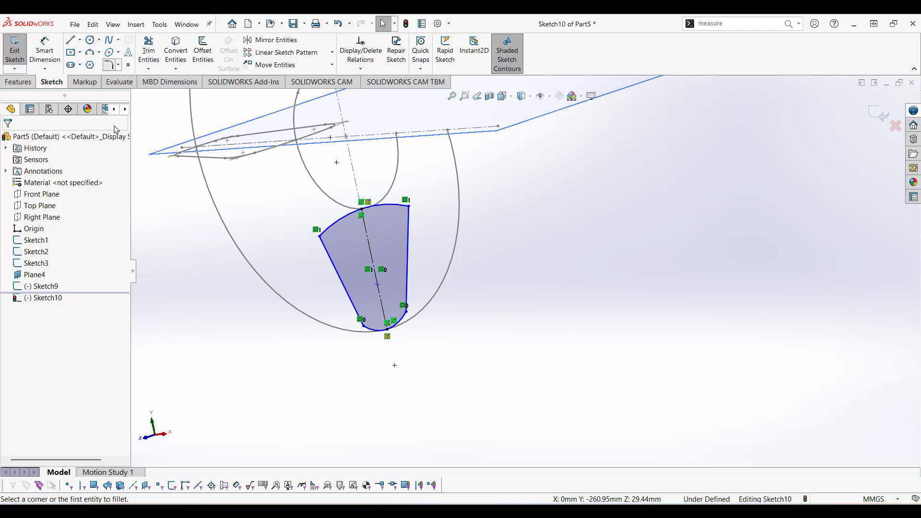
left_click(320, 238)
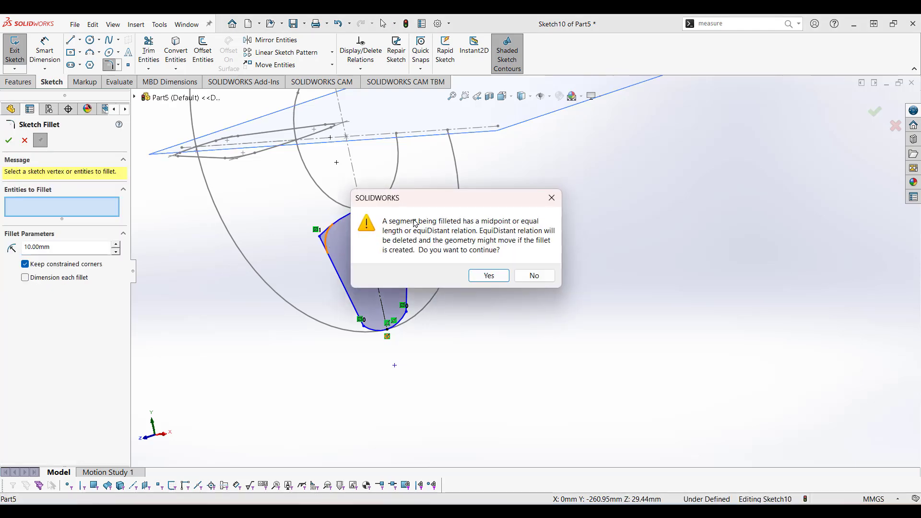
left_click(488, 275)
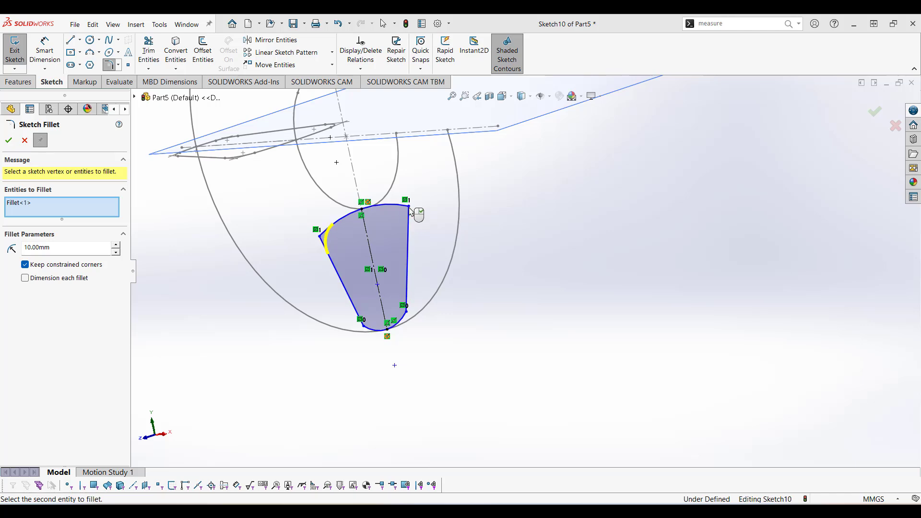
left_click(410, 207)
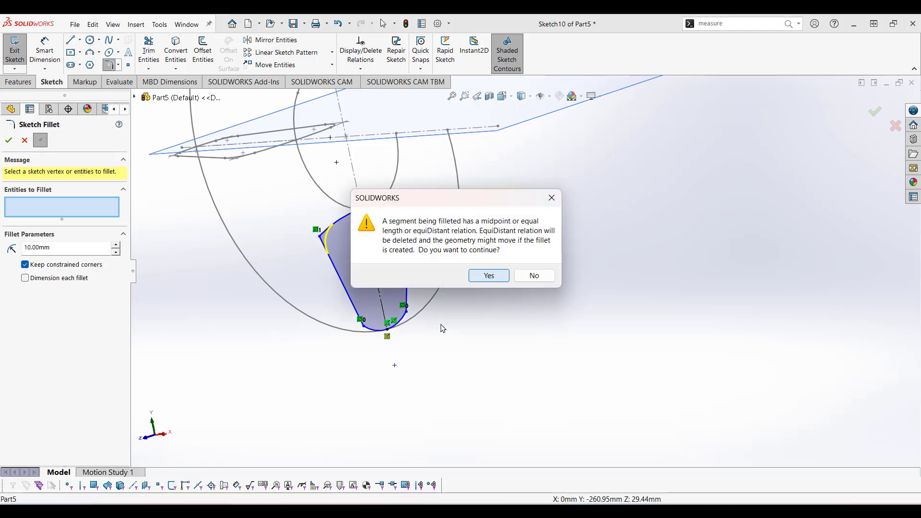
left_click(489, 276)
left_click(364, 326)
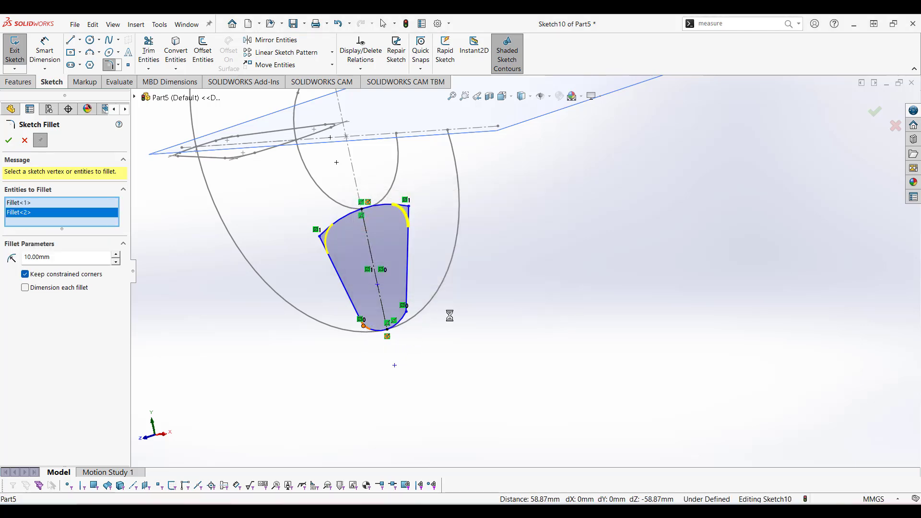
left_click(489, 276)
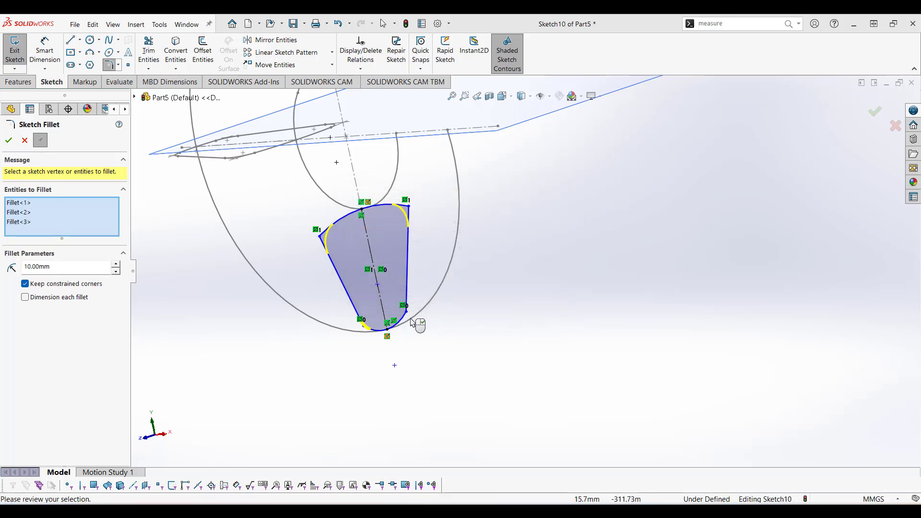
left_click(407, 312)
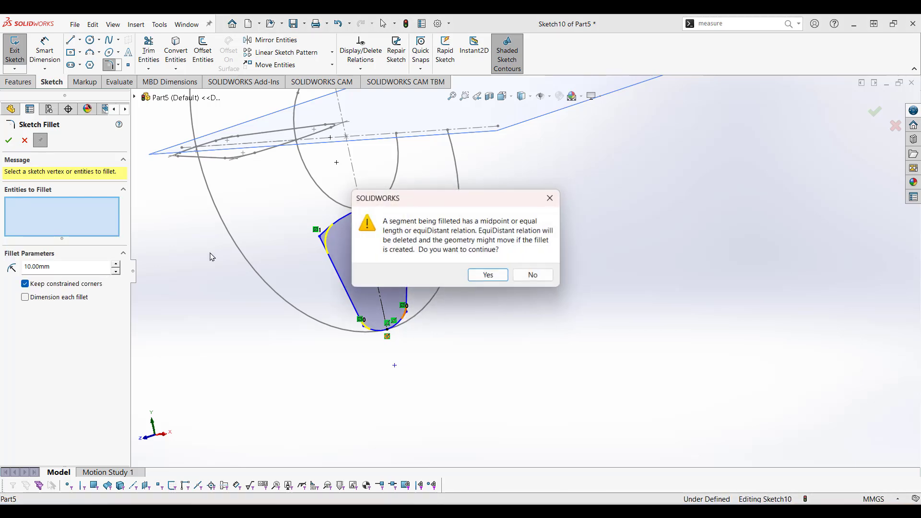
left_click(478, 280)
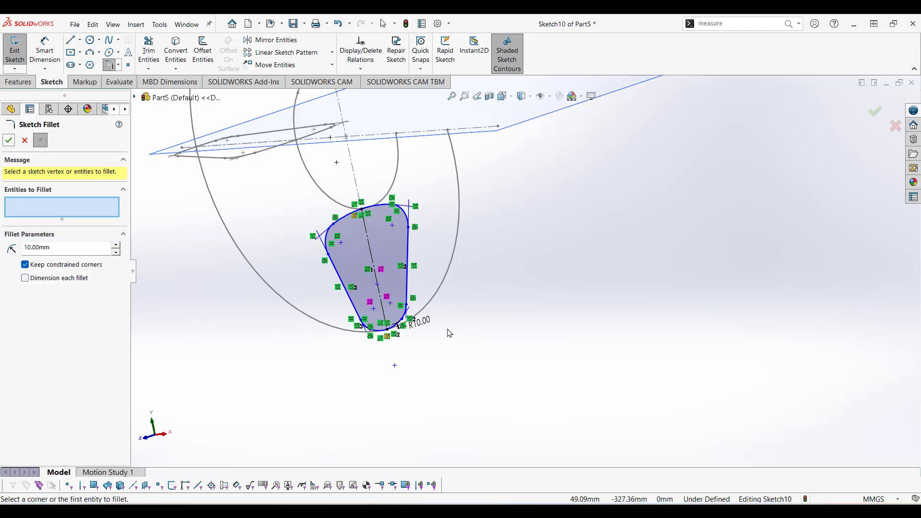
Dimension the top arc of the section G-G profile with a 58 mm radius, as in the reference drawing.
scroll(389, 235, "up", 4)
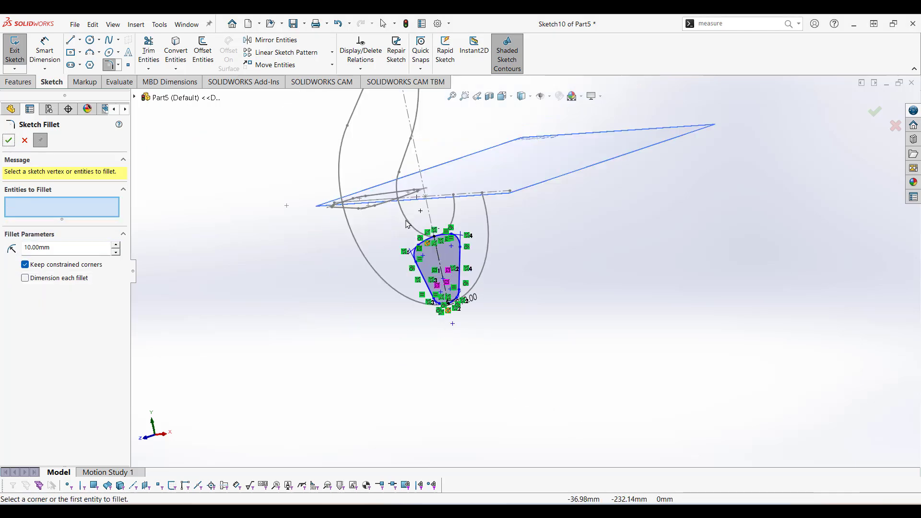
scroll(419, 209, "up", 5)
scroll(502, 267, "down", 7)
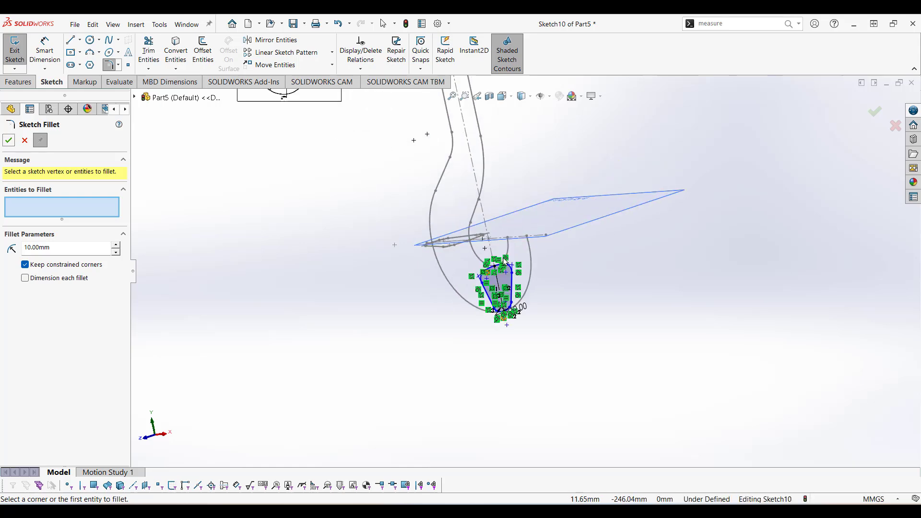
scroll(494, 281, "down", 3)
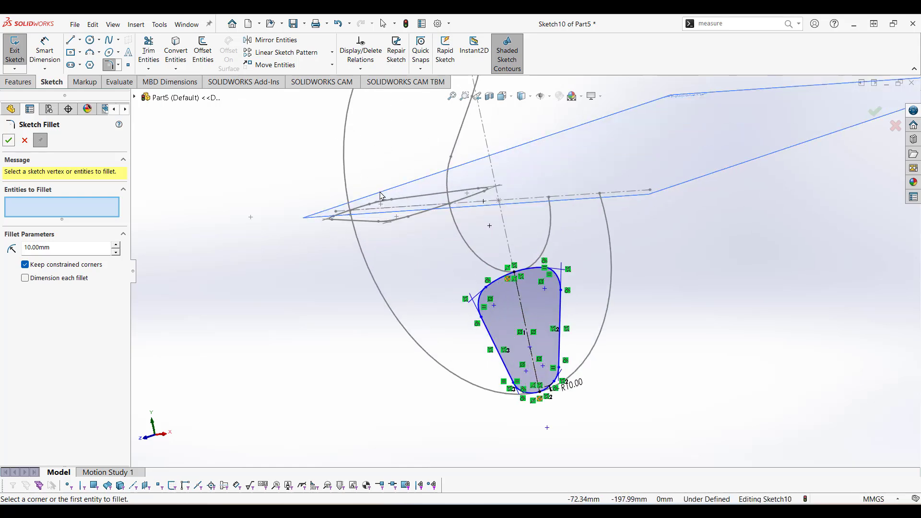
left_click(48, 57)
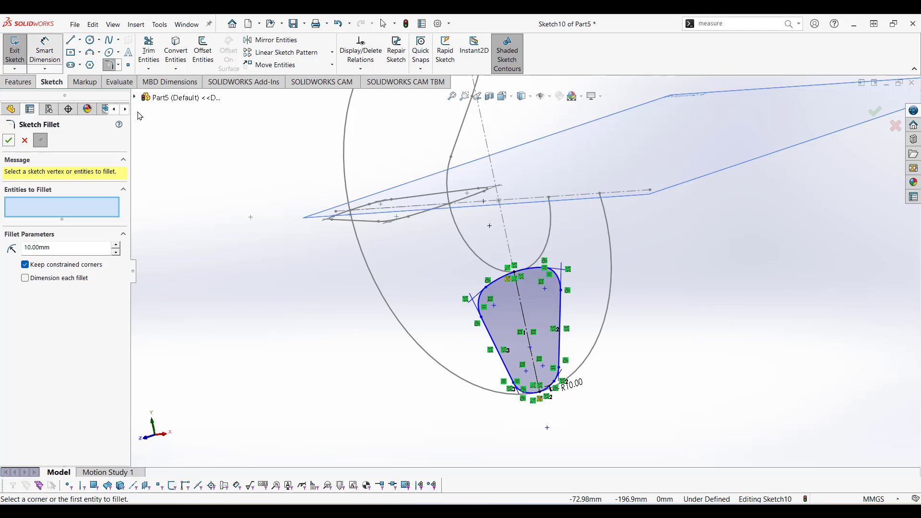
left_click(500, 280)
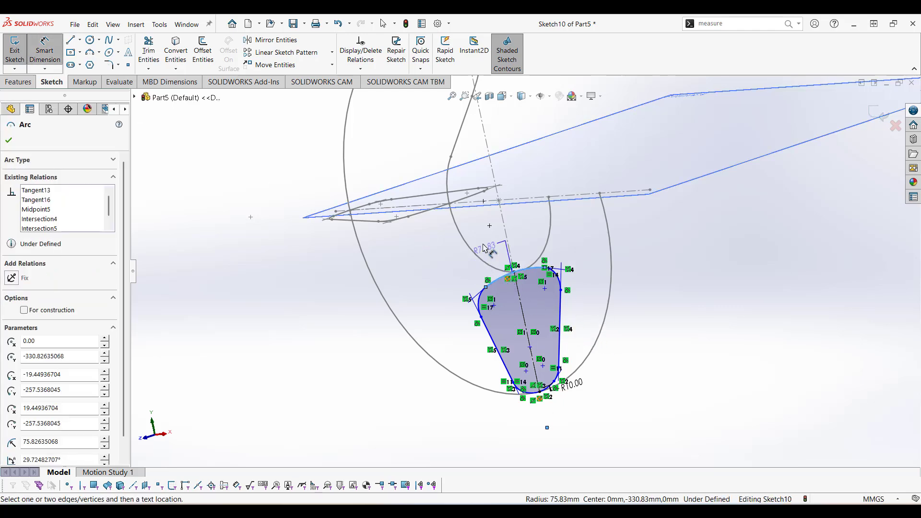
left_click(485, 247)
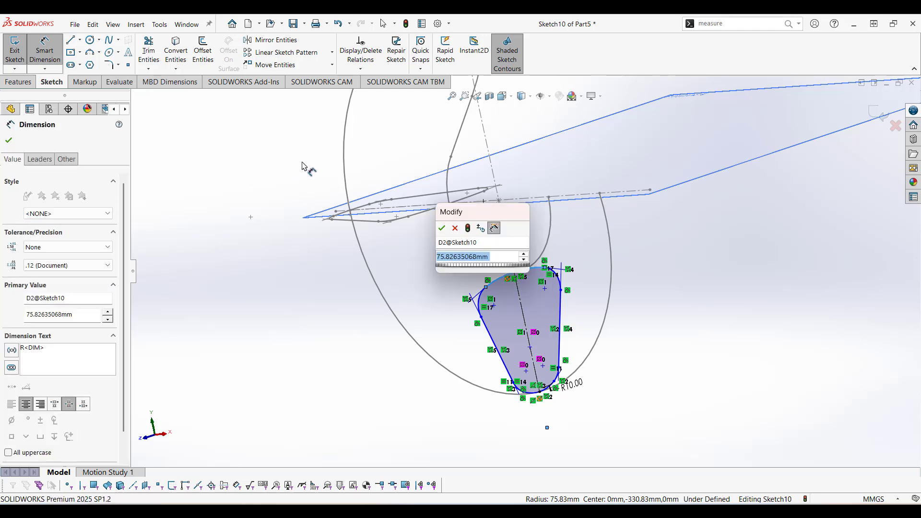
scroll(323, 176, "up", 7)
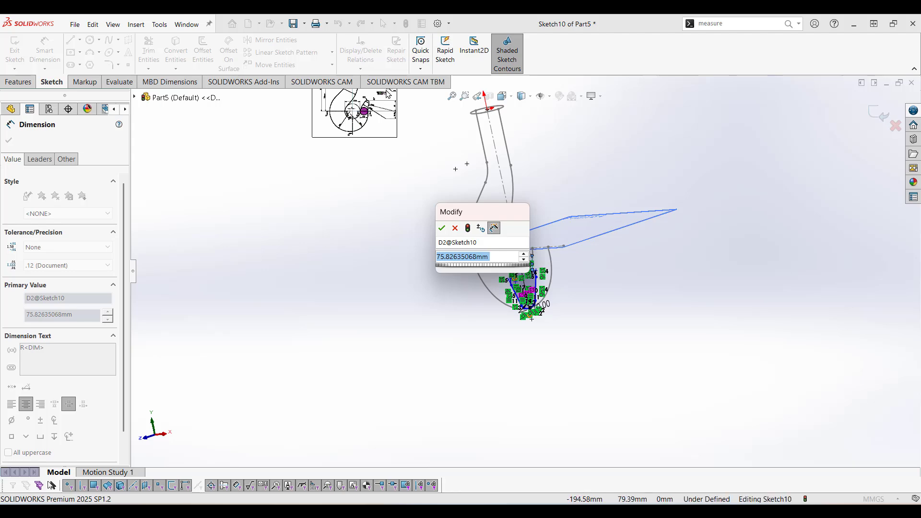
scroll(394, 104, "up", 2)
scroll(393, 103, "down", 5)
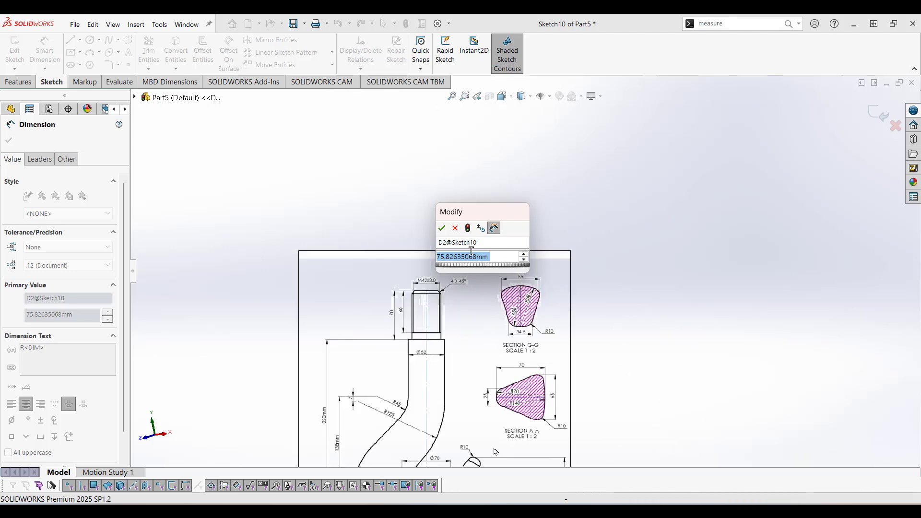
scroll(539, 331, "down", 3)
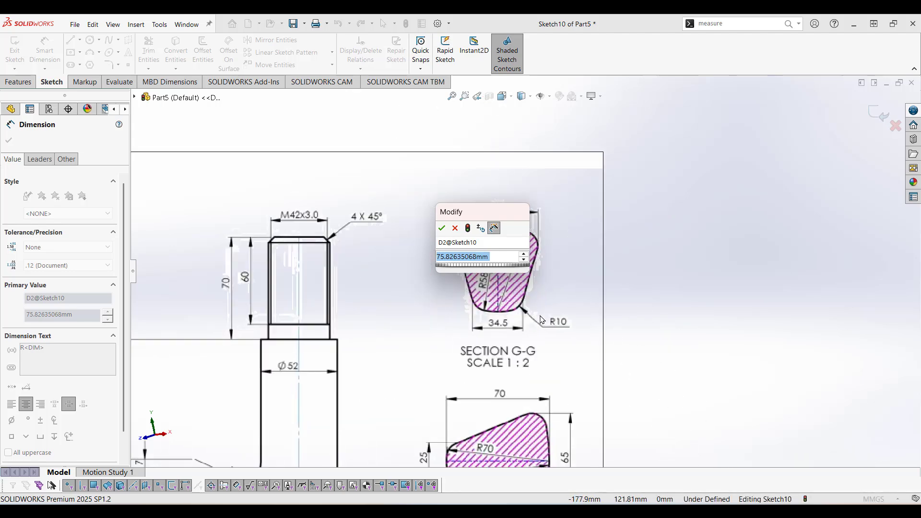
type("58")
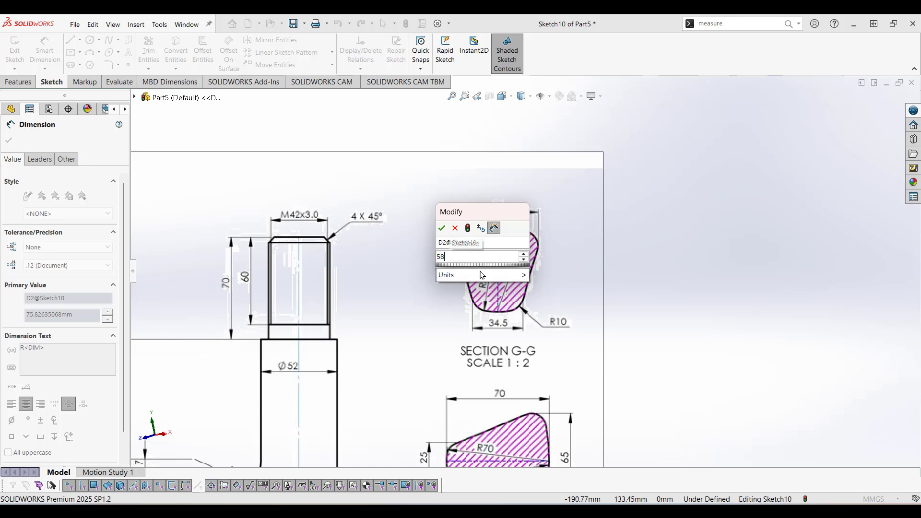
key("Return")
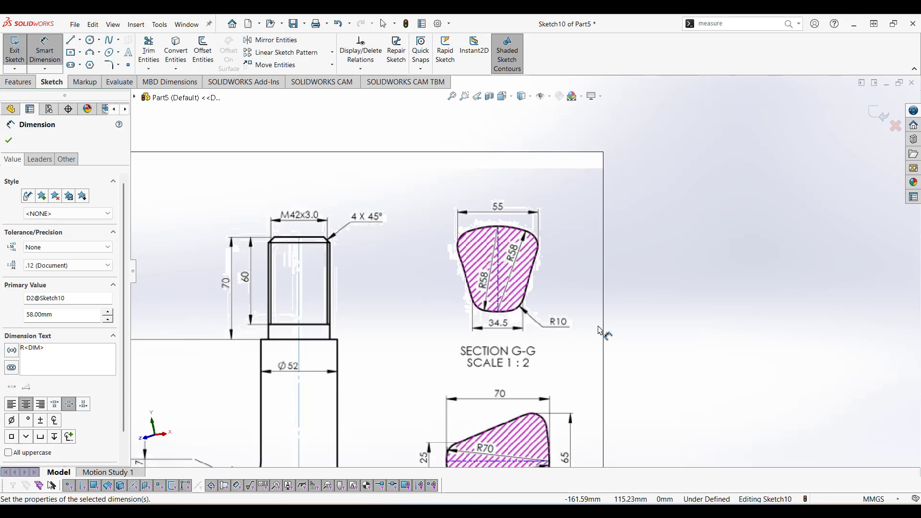
Dimension the bottom arc of the section G-G profile with a 58 mm radius.
scroll(603, 332, "up", 6)
scroll(668, 341, "up", 9)
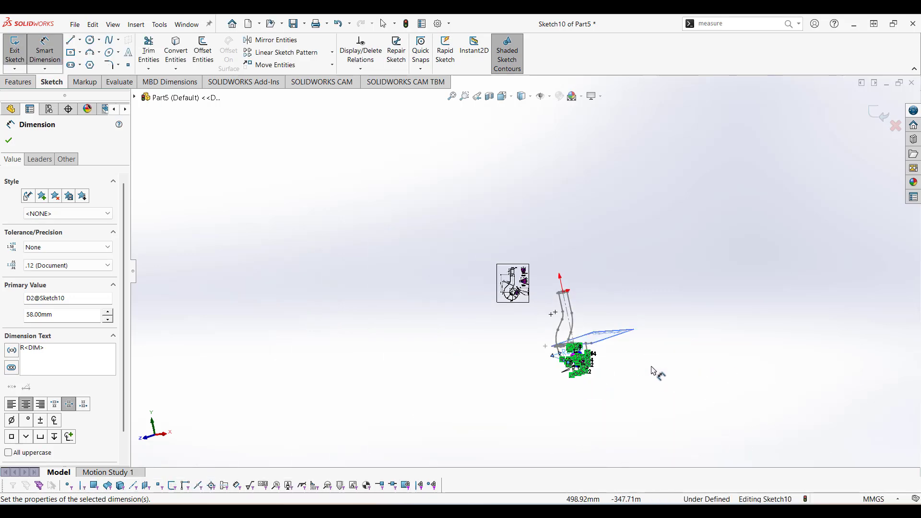
scroll(600, 374, "down", 8)
scroll(501, 288, "down", 8)
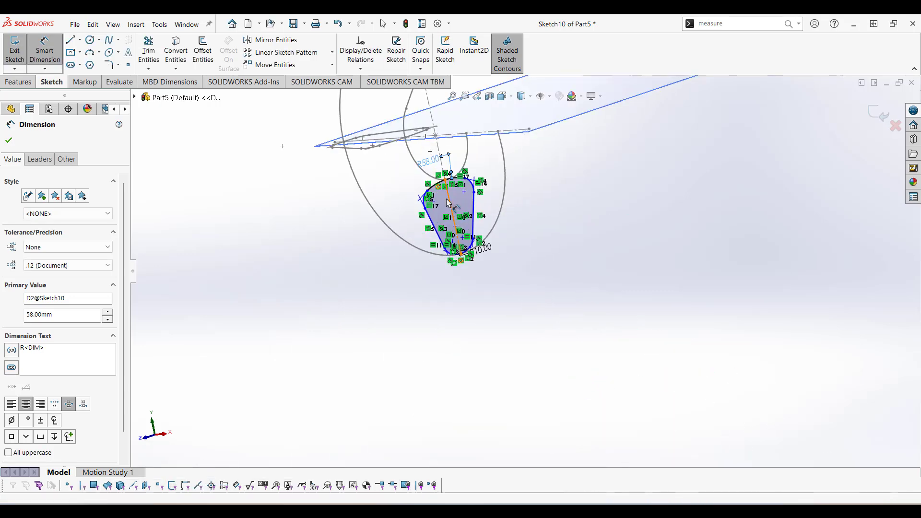
scroll(492, 288, "down", 4)
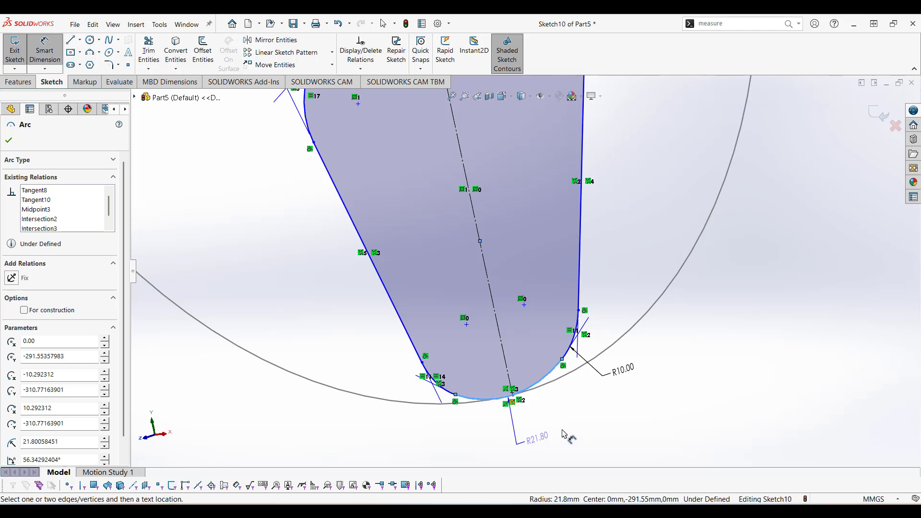
left_click(576, 428)
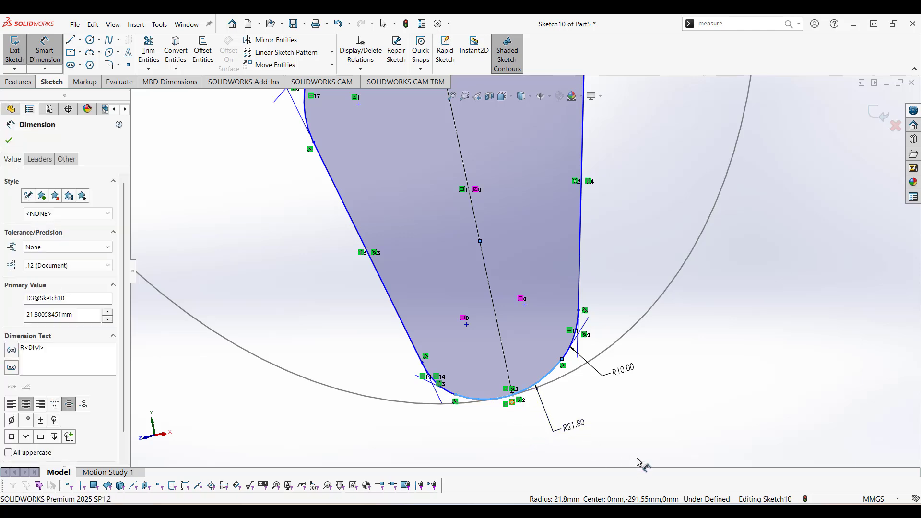
type("50")
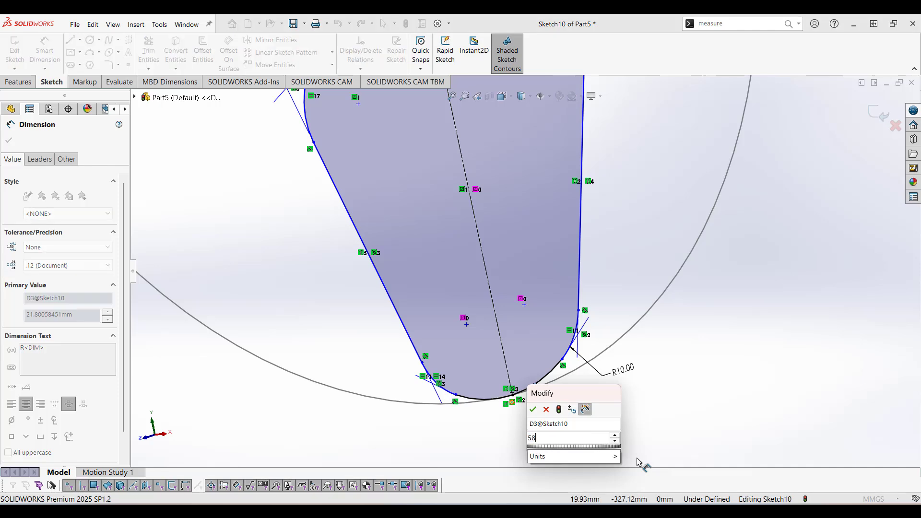
key("Return")
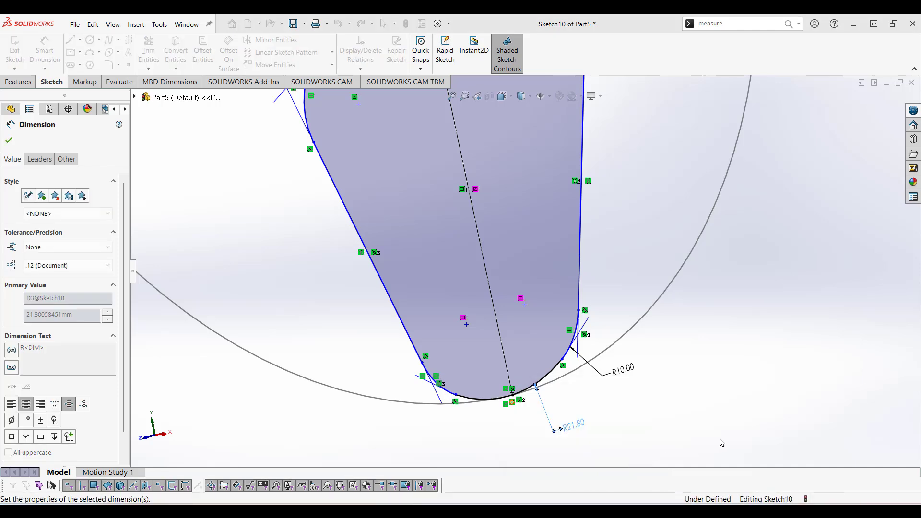
Dimension the distance between the lower endpoints of the two slanted lines as 34.5 mm, following section G-G in the reference drawing.
scroll(731, 425, "up", 3)
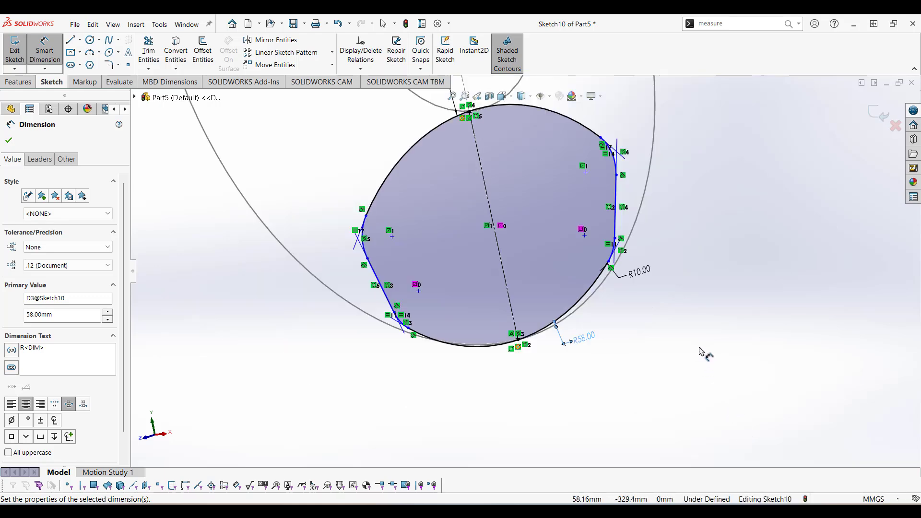
scroll(677, 343, "up", 6)
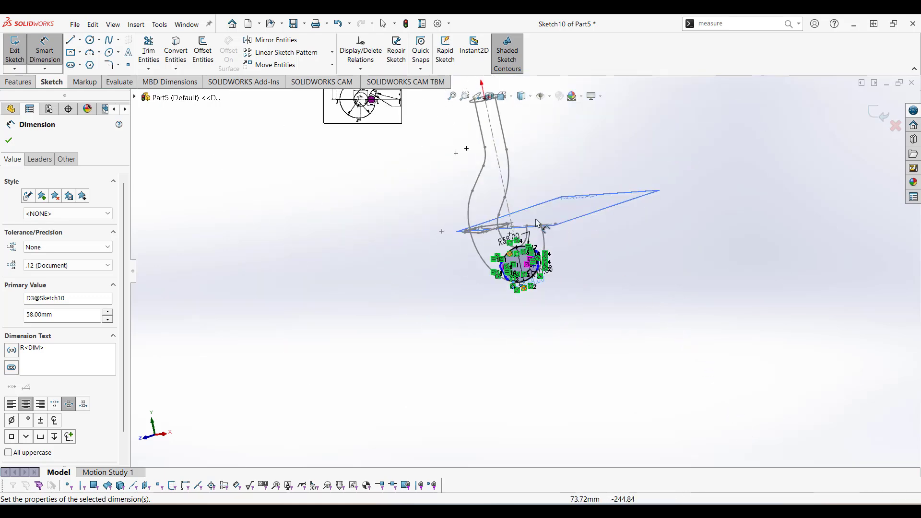
scroll(446, 126, "up", 4)
scroll(463, 148, "down", 5)
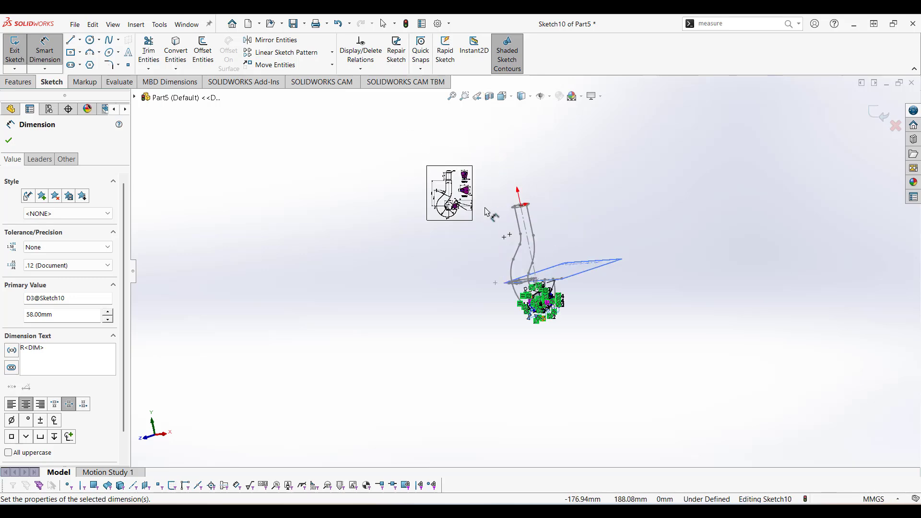
scroll(501, 301, "down", 8)
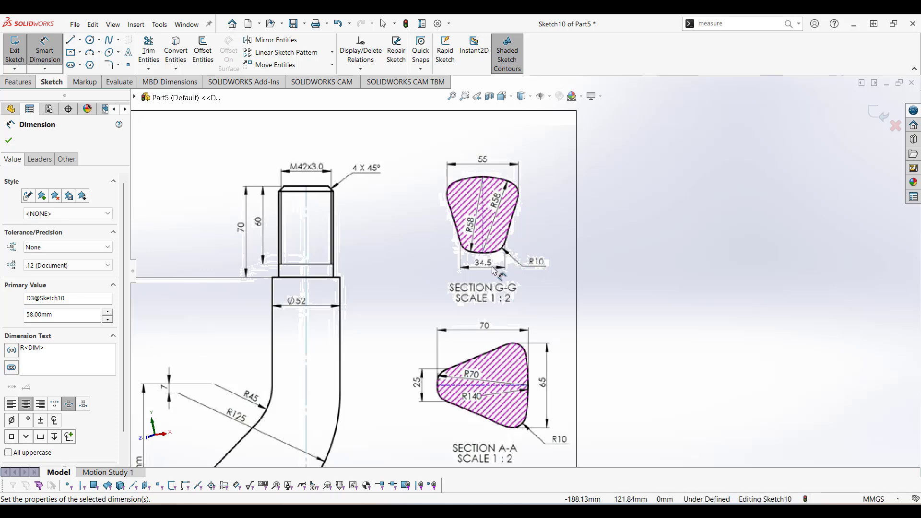
scroll(576, 258, "up", 8)
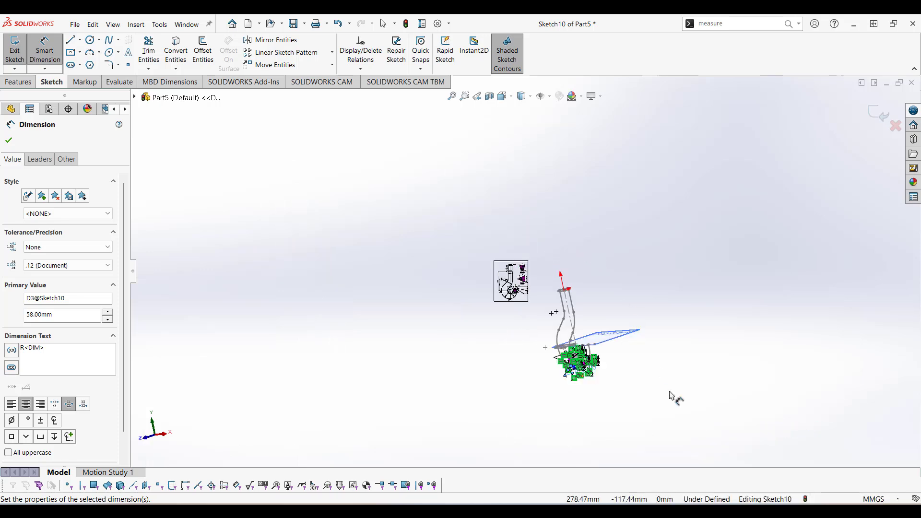
scroll(617, 384, "down", 3)
scroll(598, 377, "down", 2)
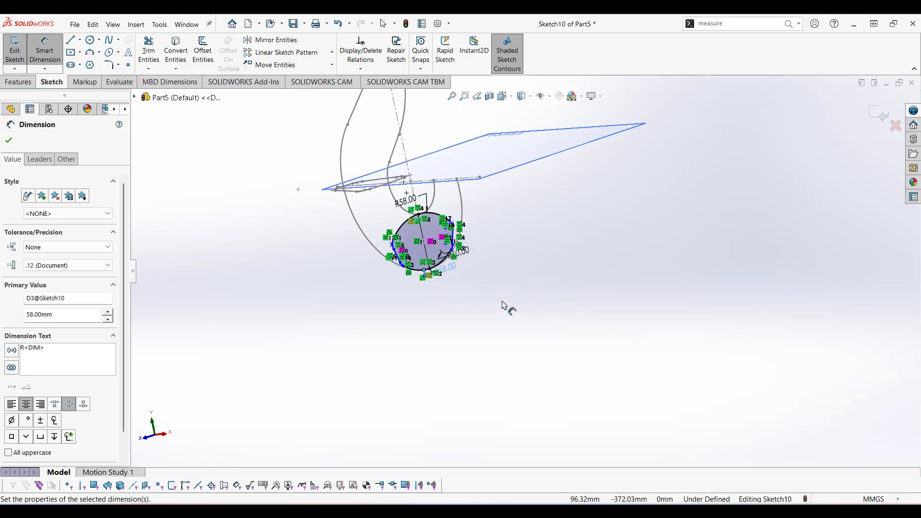
middle_click_drag(488, 308, 460, 321)
scroll(458, 320, "down", 6)
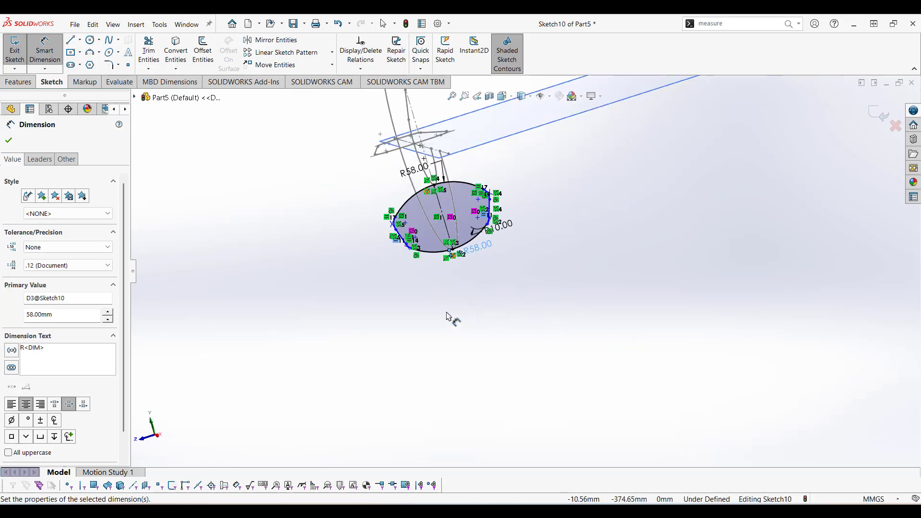
scroll(434, 217, "down", 4)
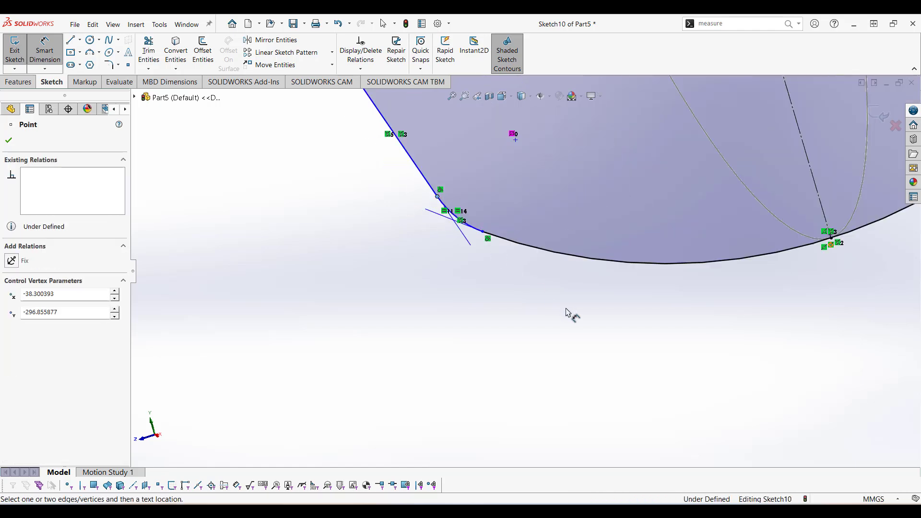
scroll(568, 310, "up", 5)
scroll(785, 182, "down", 5)
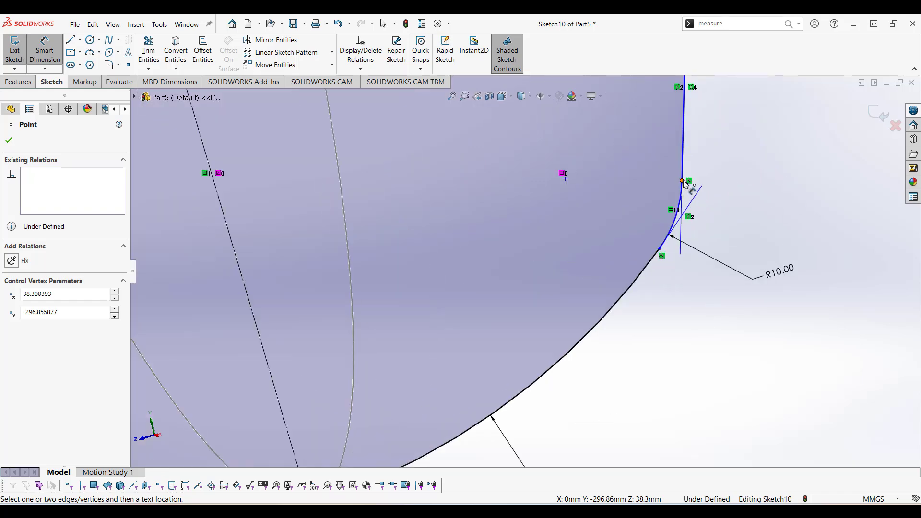
left_click(682, 181)
scroll(720, 354, "up", 5)
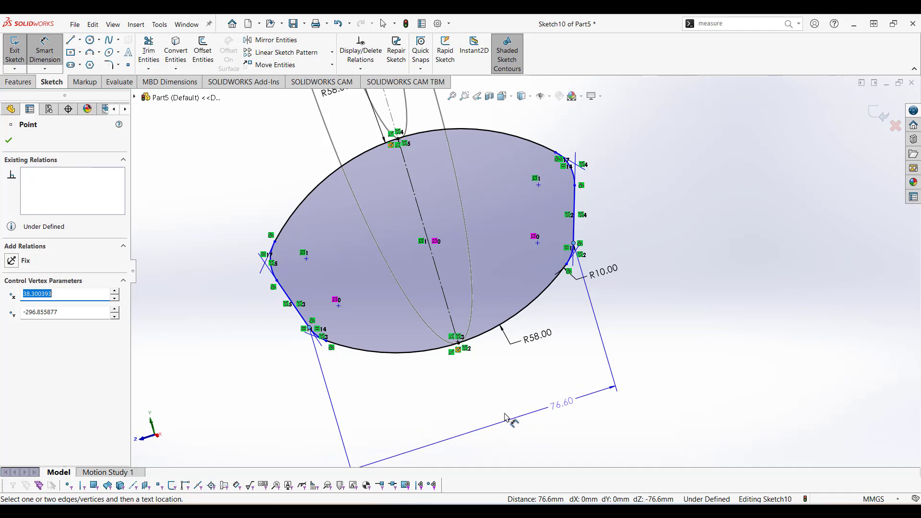
left_click(499, 417)
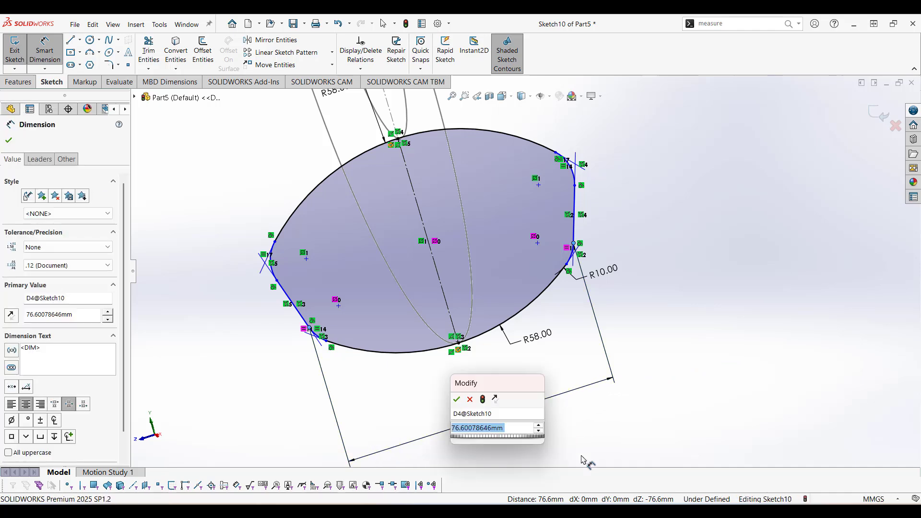
type("34.5")
key("Escape")
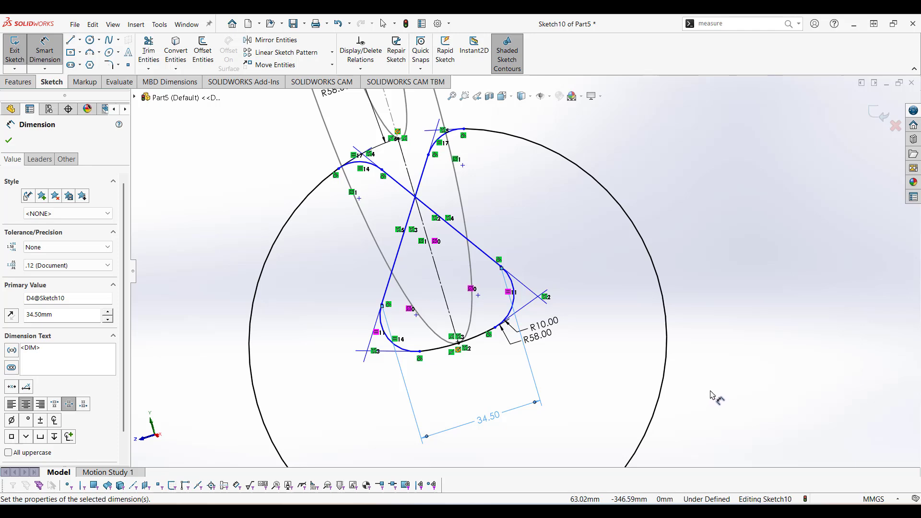
Dimension the distance between the top arc's two endpoints in the section G-G profile as 55 mm, following the reference drawing.
key("z")
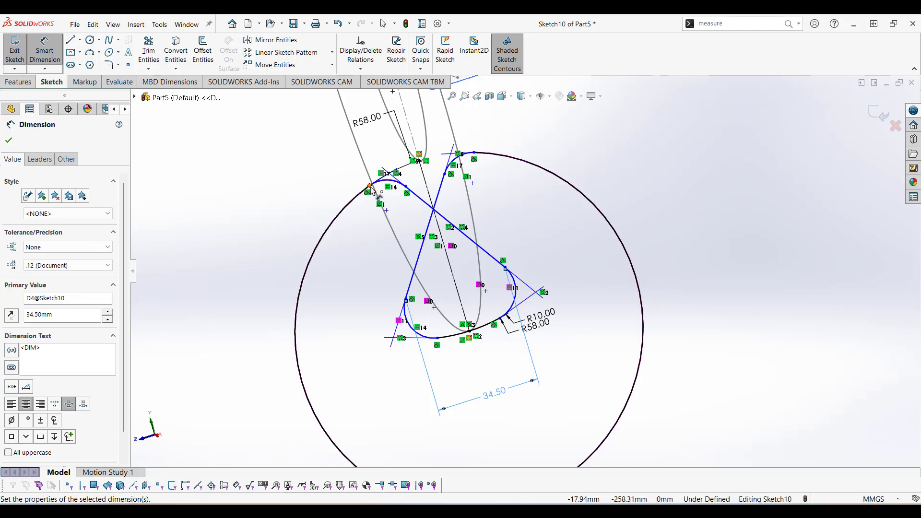
scroll(486, 183, "up", 8)
scroll(435, 147, "up", 3)
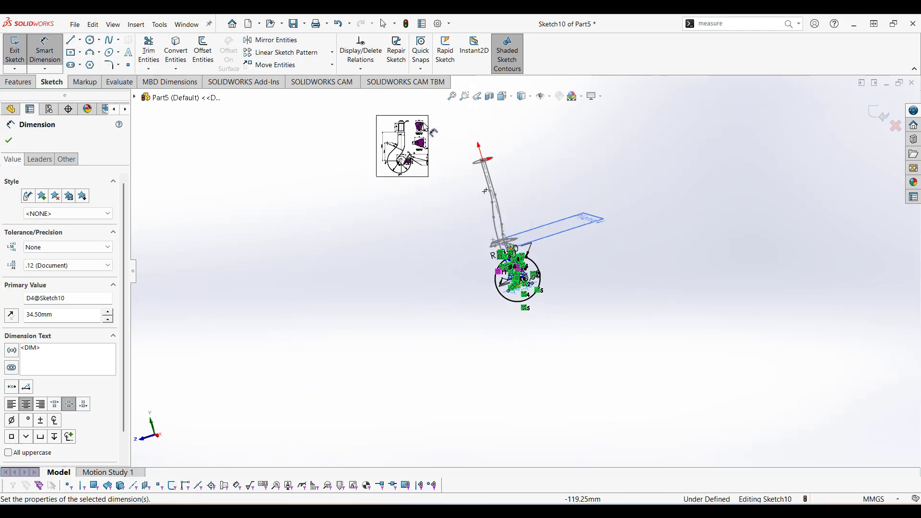
scroll(432, 139, "down", 6)
scroll(500, 233, "down", 3)
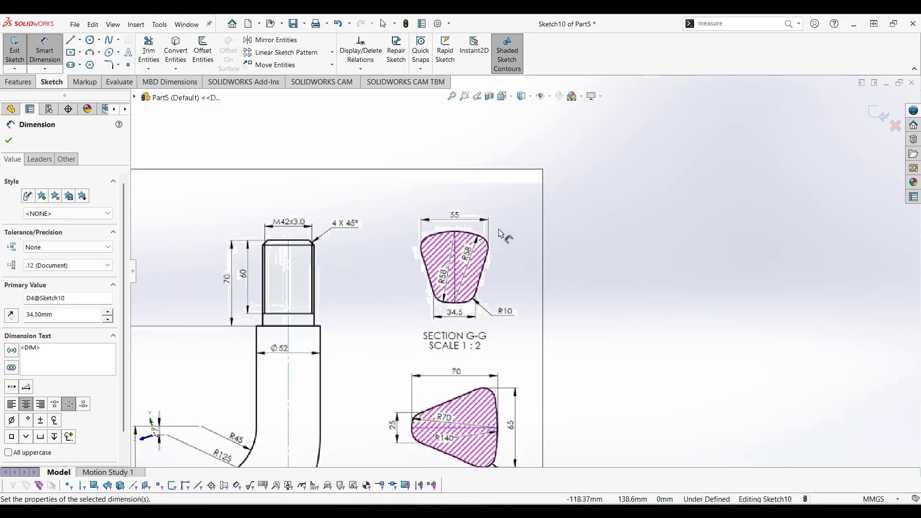
scroll(499, 233, "up", 2)
scroll(521, 231, "up", 4)
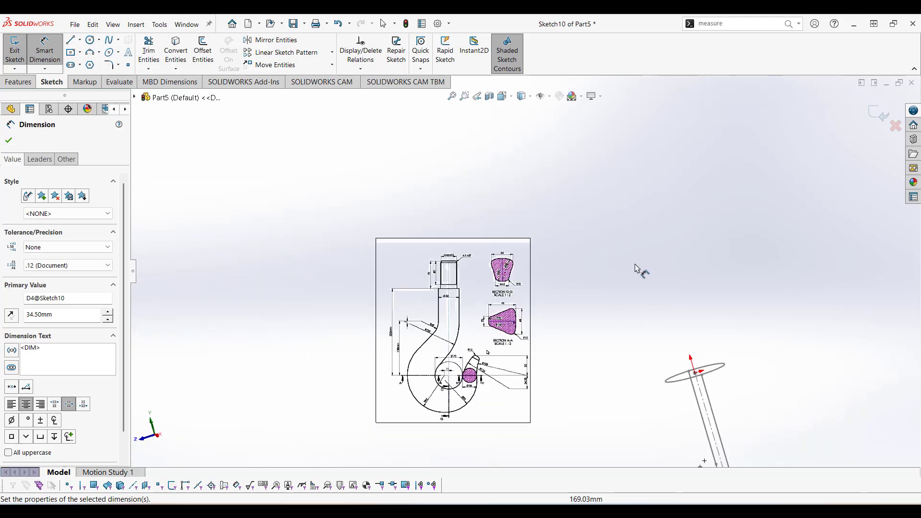
scroll(640, 270, "up", 3)
scroll(603, 375, "up", 2)
scroll(607, 378, "down", 1)
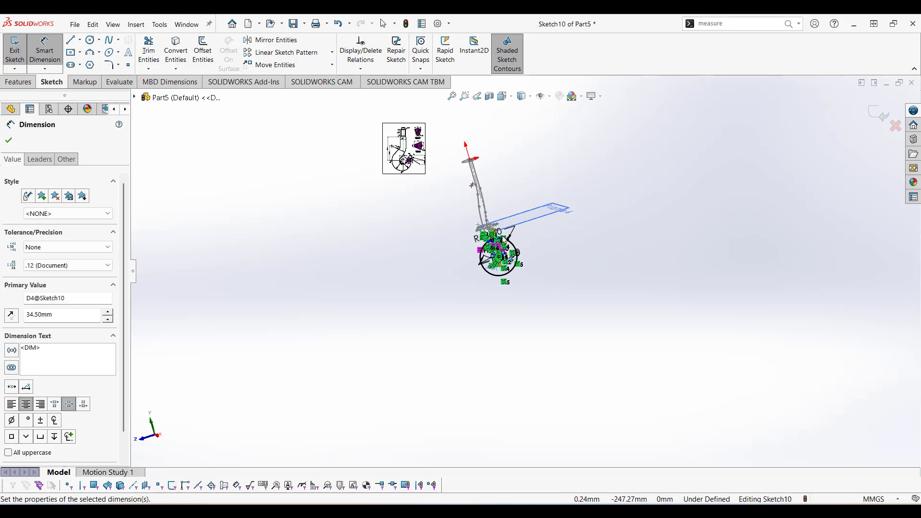
scroll(499, 240, "down", 5)
scroll(480, 282, "down", 2)
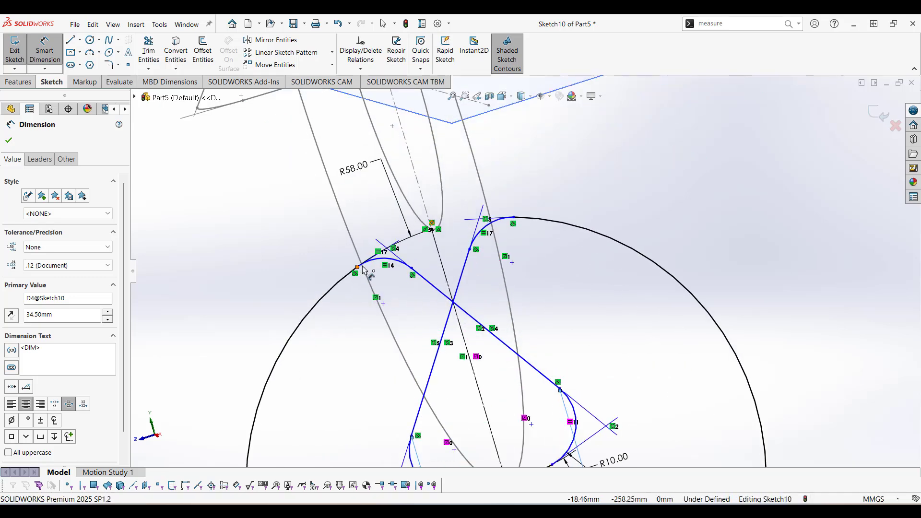
left_click(513, 220)
left_click(513, 218)
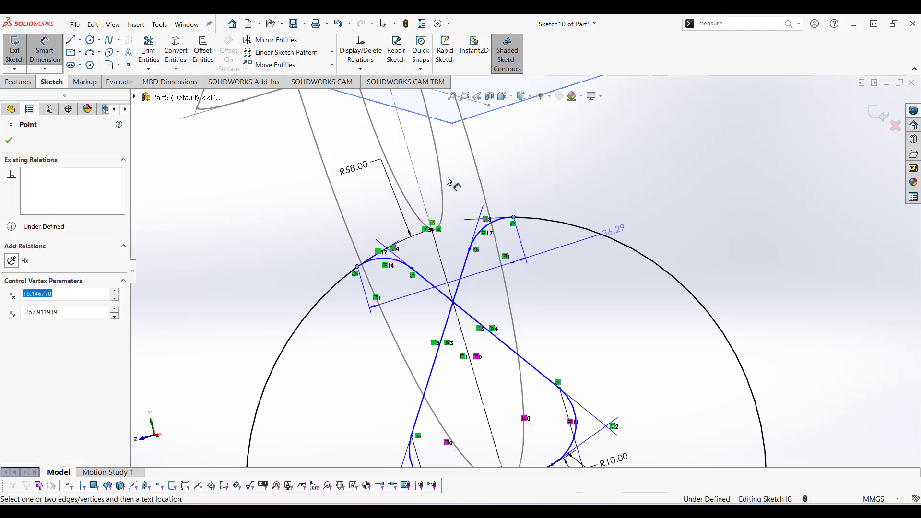
left_click(504, 146)
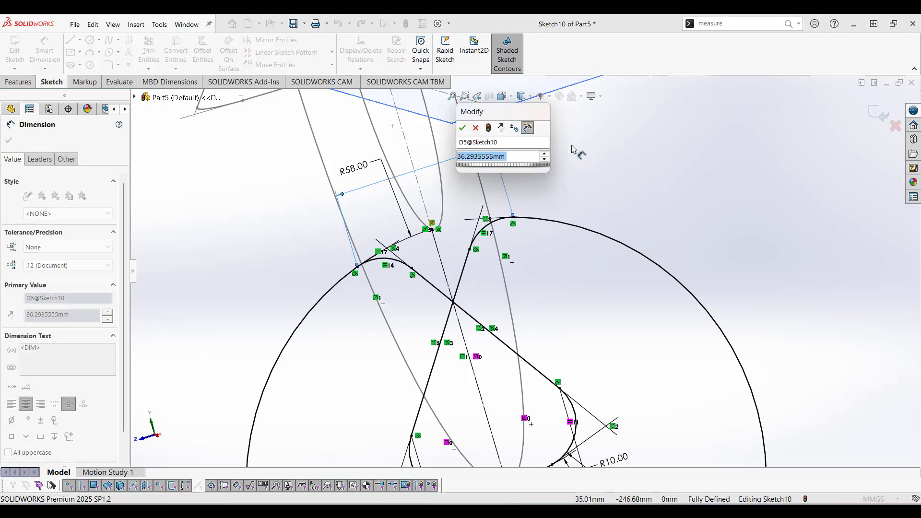
type("40")
key("Return")
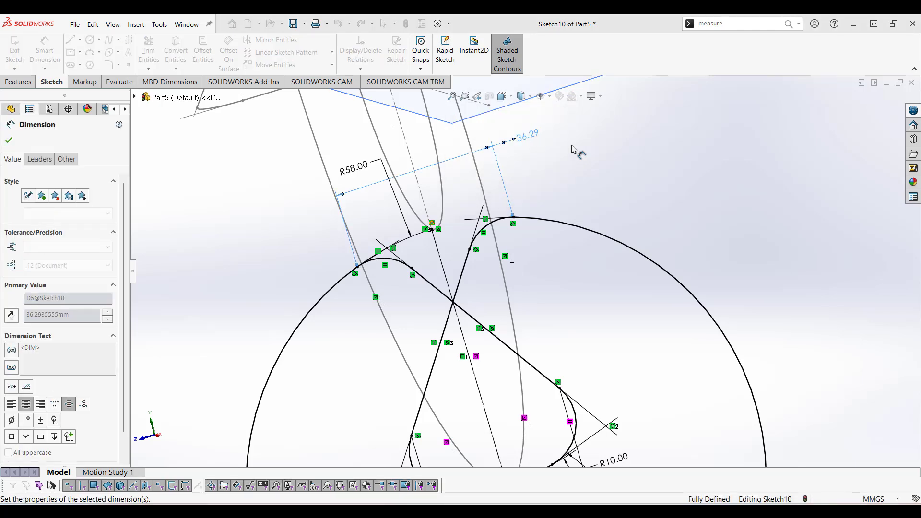
Uncross the section G-G profile's slanted lines by moving the top arc's endpoint to the opposite side, forming a closed tapered shape.
scroll(646, 197, "up", 8)
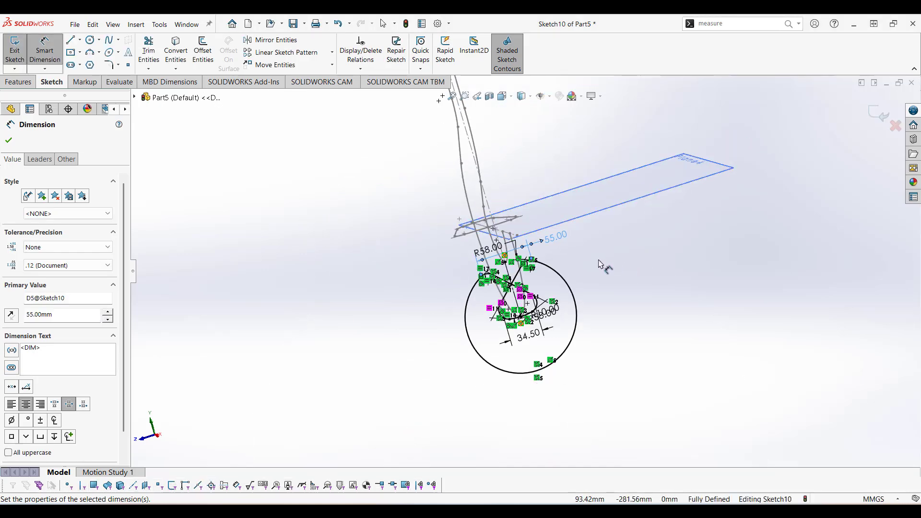
key("Escape")
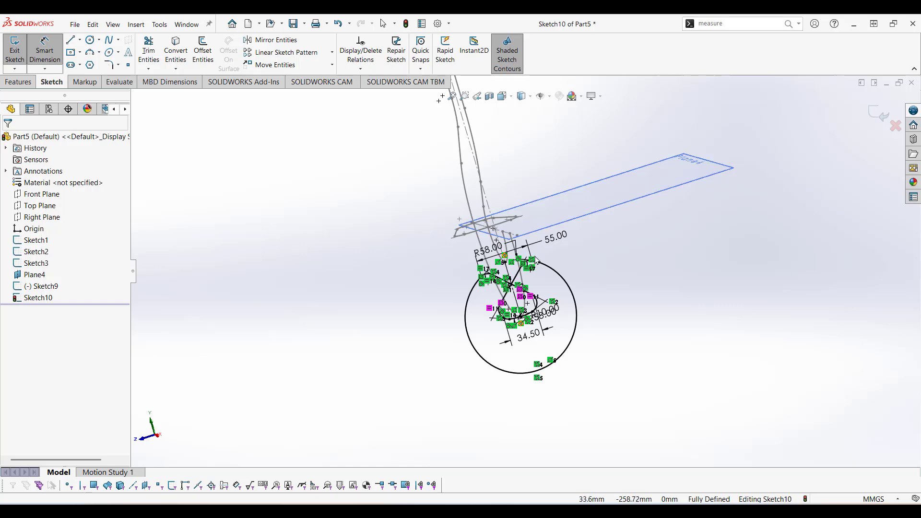
key("Escape")
scroll(533, 267, "down", 5)
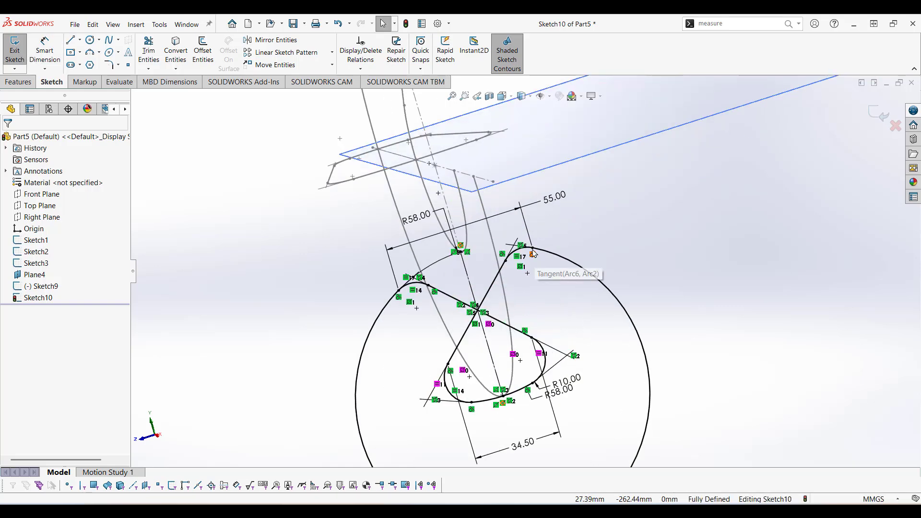
mouse_move(398, 290)
left_mouse_down()
mouse_move(301, 298)
mouse_move(312, 283)
mouse_move(313, 300)
left_mouse_up()
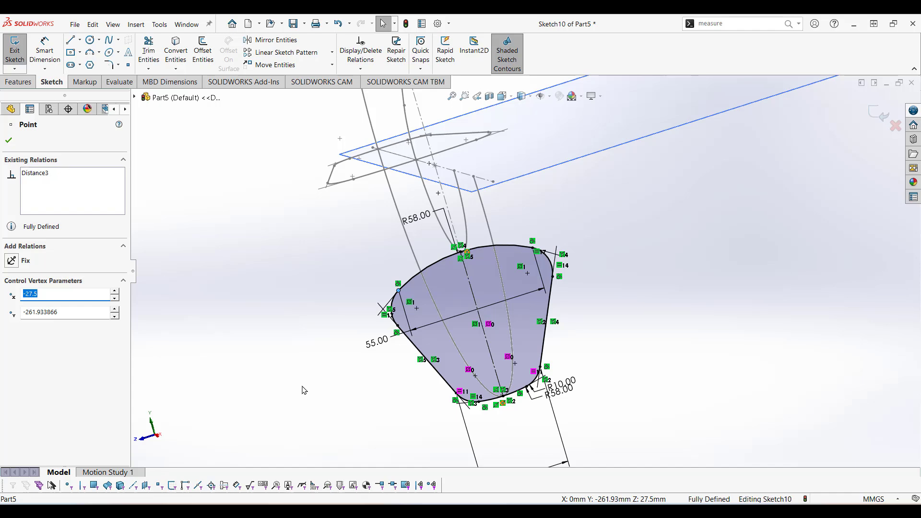
left_click(304, 389)
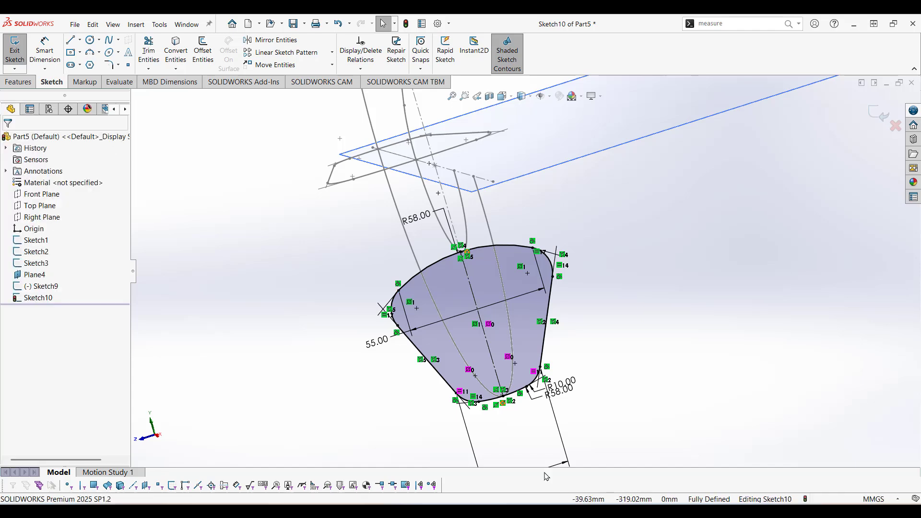
Exit the section G-G sketch and start a new sketch on Plane4.
scroll(662, 422, "up", 2)
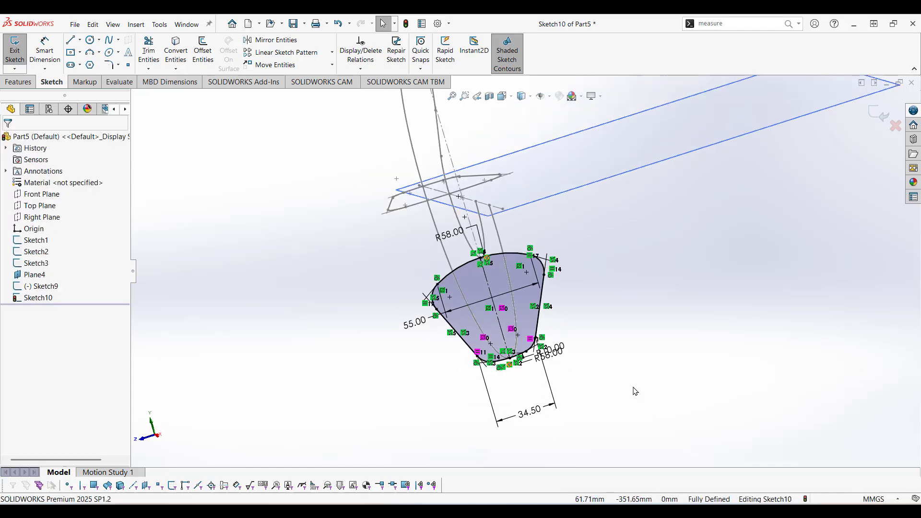
mouse_move(615, 372)
middle_mouse_down()
mouse_move(667, 341)
mouse_move(658, 313)
mouse_move(629, 305)
mouse_move(645, 370)
mouse_move(646, 350)
mouse_move(654, 362)
middle_mouse_up()
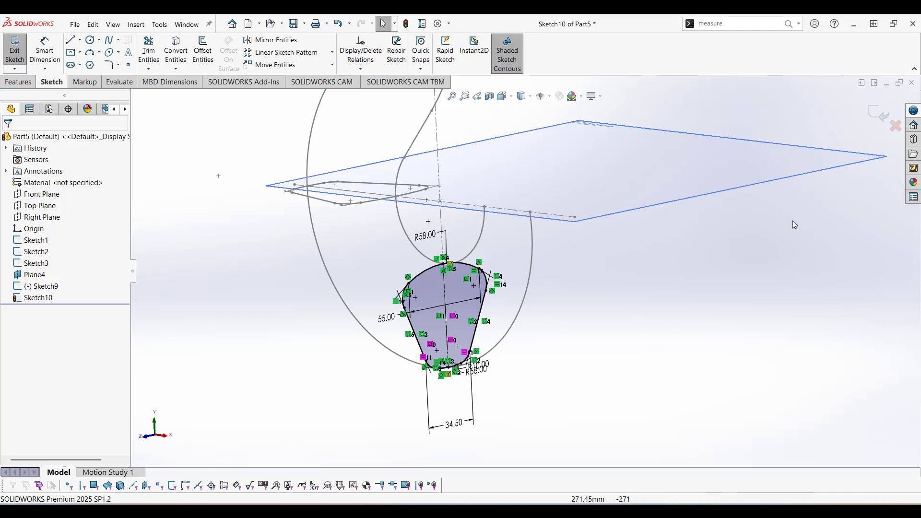
left_click(880, 115)
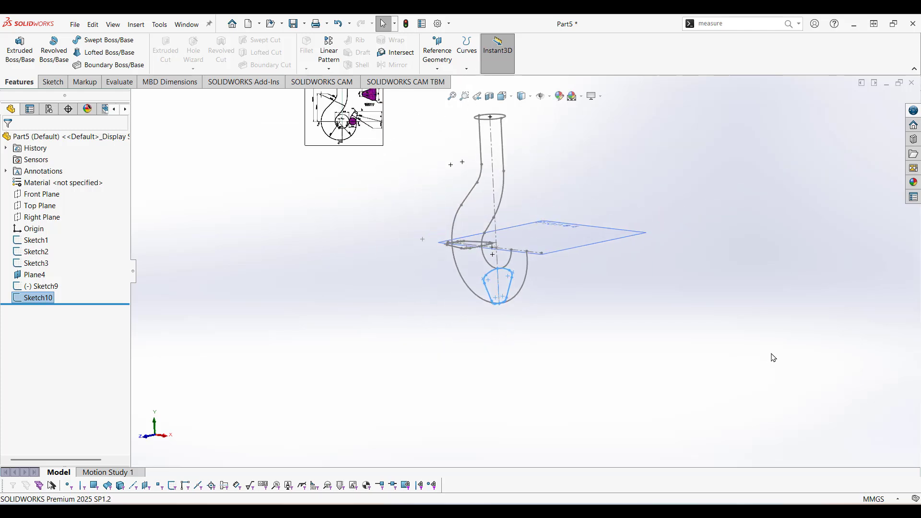
left_click(572, 239)
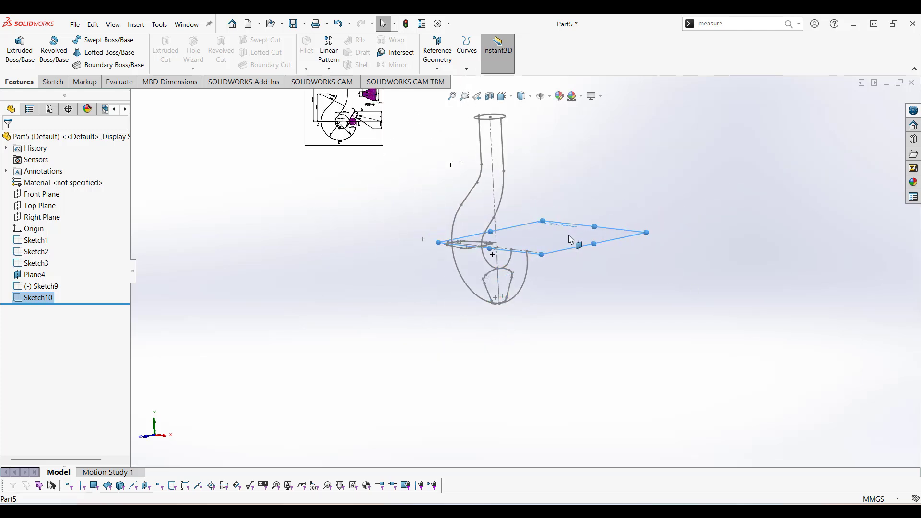
right_click(570, 238)
left_click(595, 221)
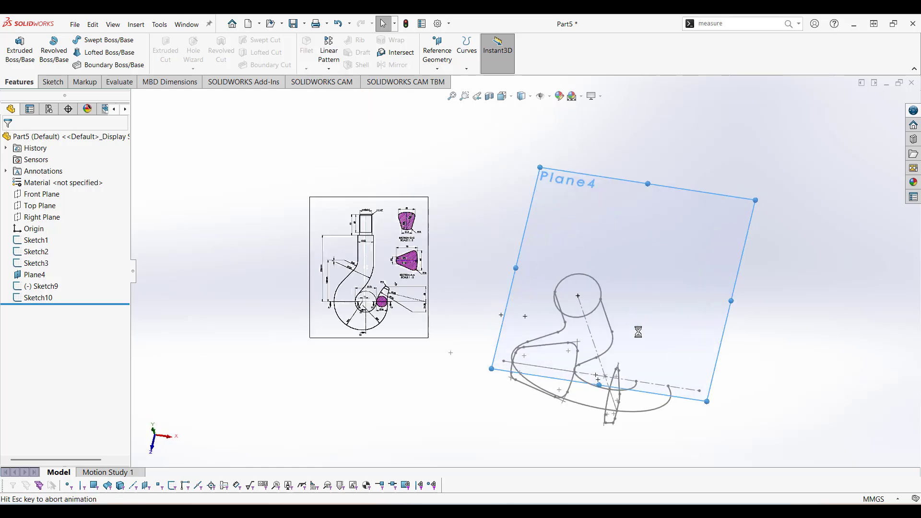
mouse_move(813, 325)
middle_mouse_down()
mouse_move(792, 354)
mouse_move(804, 262)
middle_mouse_up()
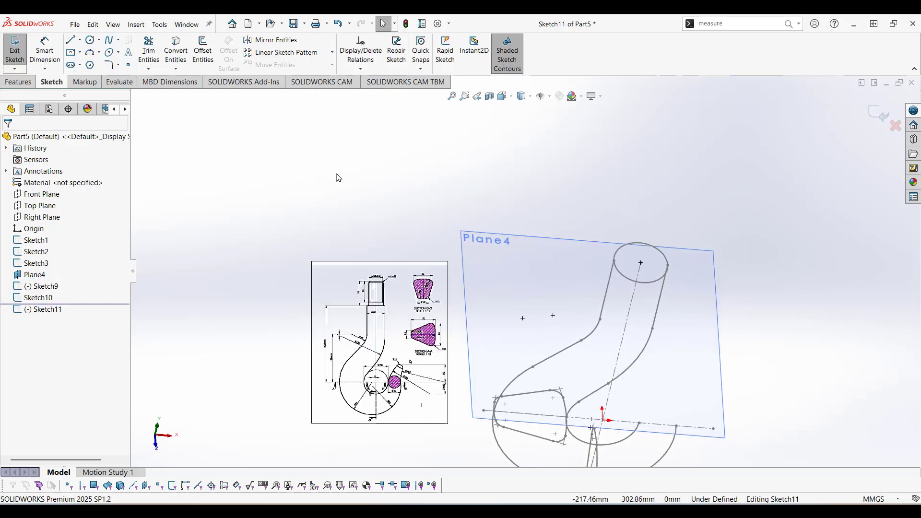
Offset the horizontal section centreline on Plane4 by 10 mm and delete the resulting line's offset relation.
left_click(203, 57)
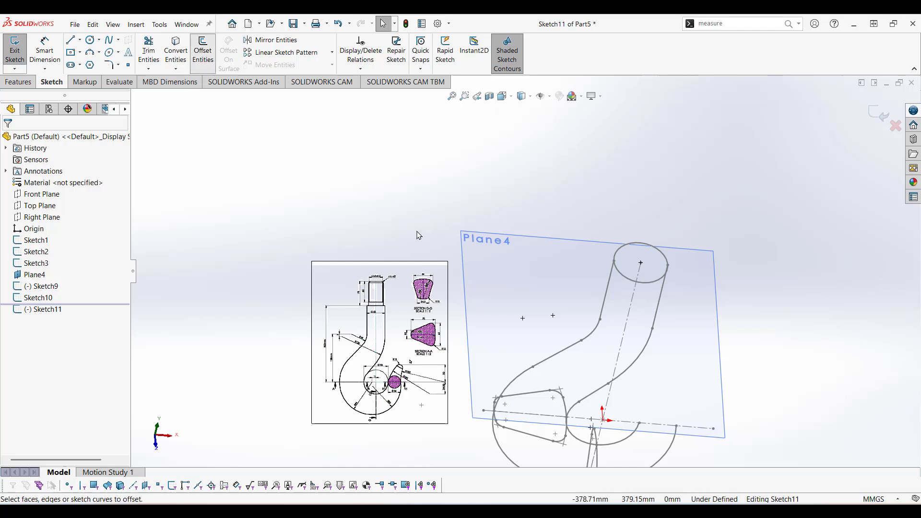
left_click(619, 421)
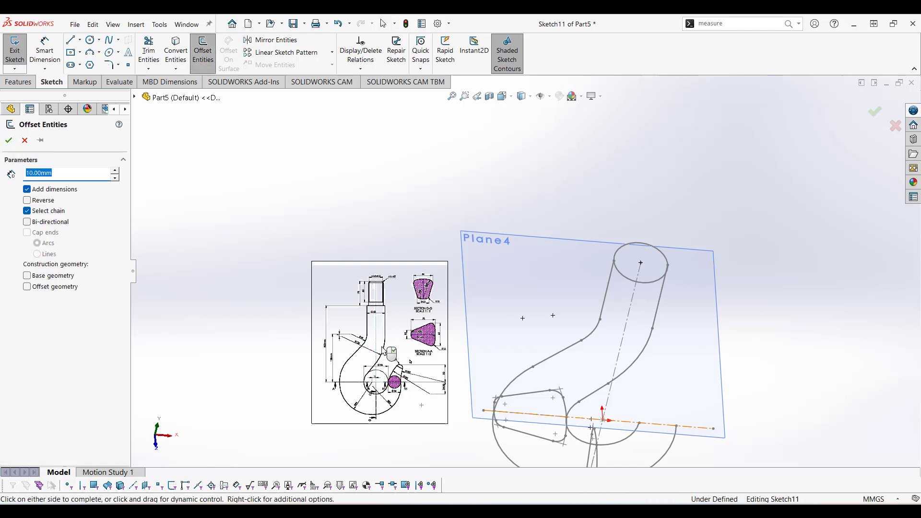
left_click(9, 142)
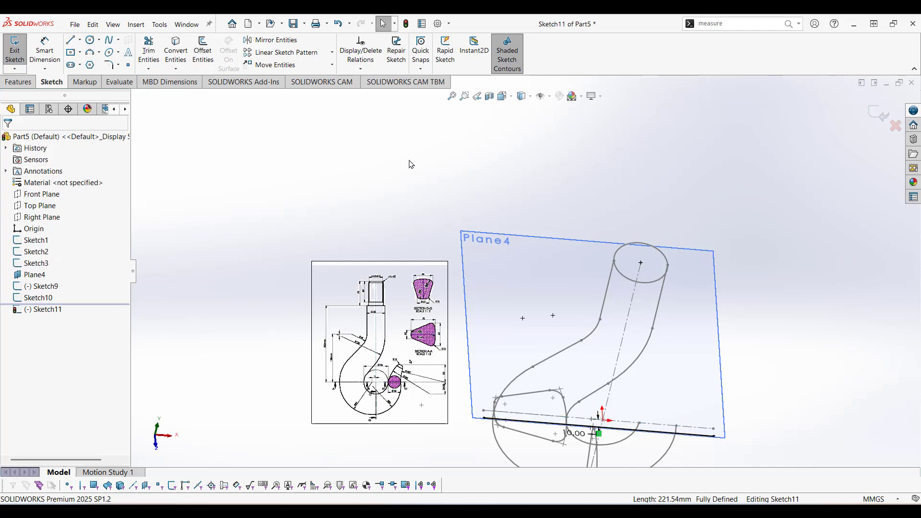
left_click(361, 52)
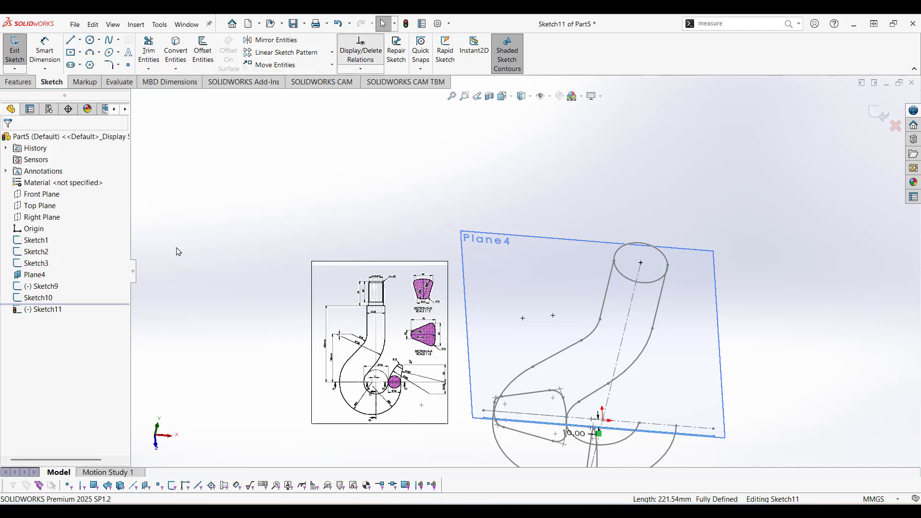
left_click(37, 349)
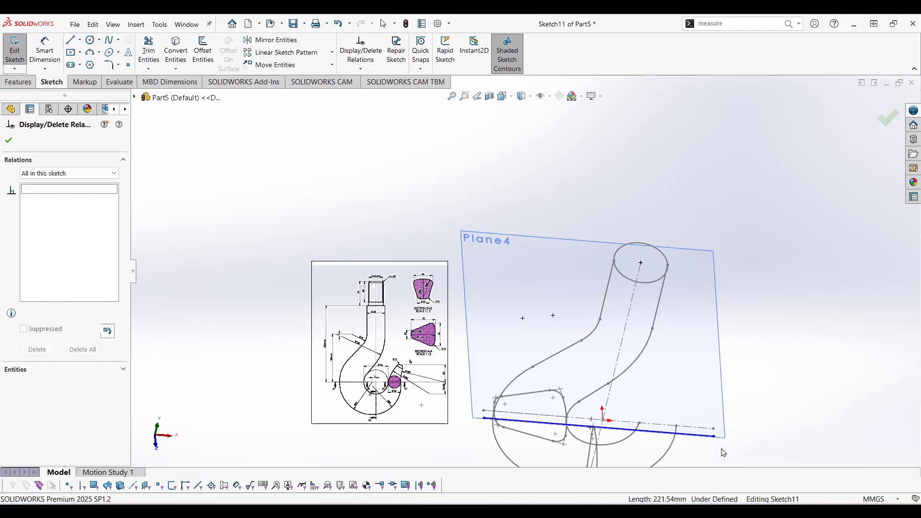
left_click(714, 437)
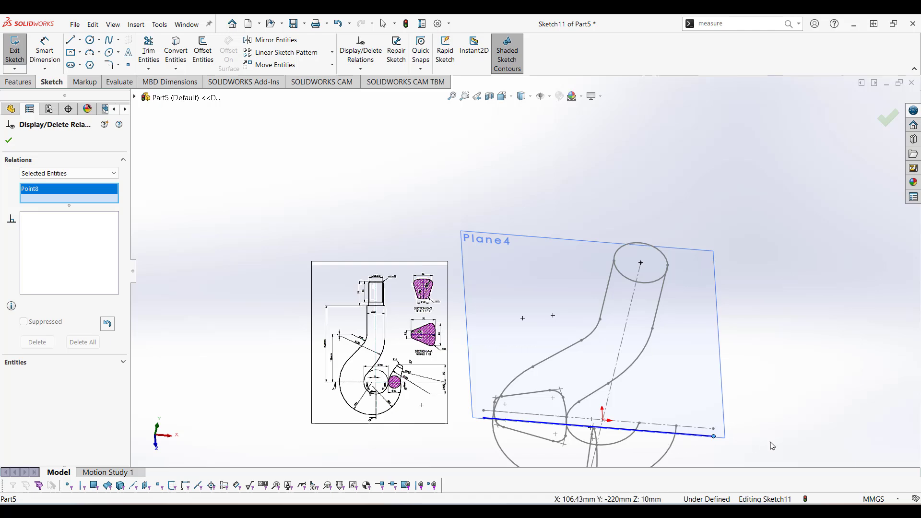
left_click(9, 140)
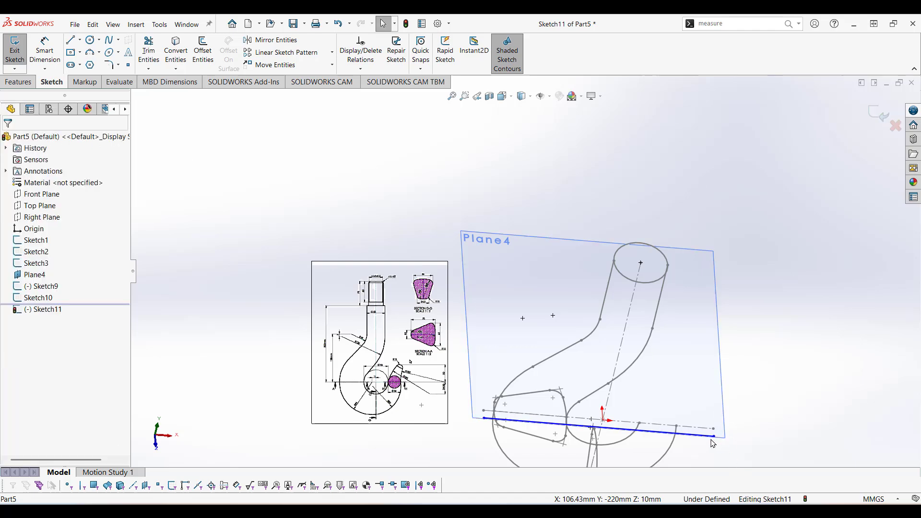
Add a Pierce relation between the offset line's endpoint nearest the hook opening and the hook's outer arc.
left_click_drag(790, 473, 744, 471)
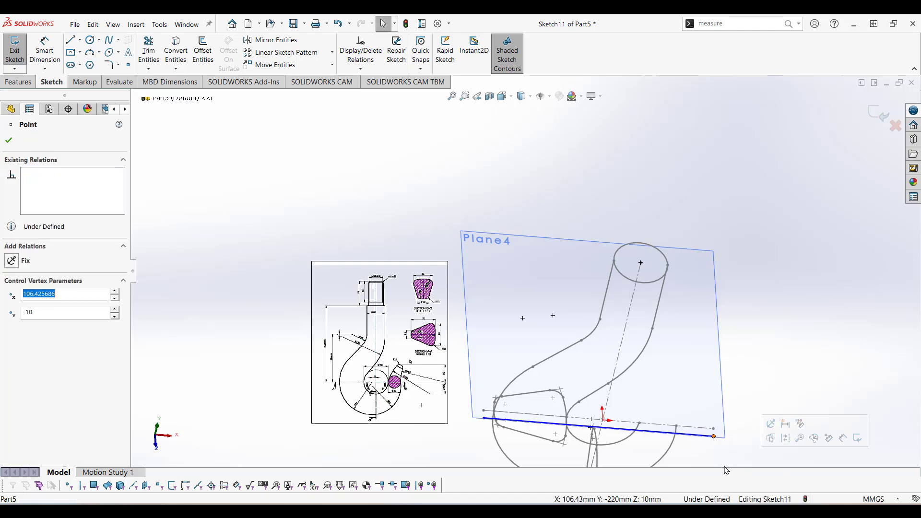
key("Escape")
left_click(671, 447, "ctrl")
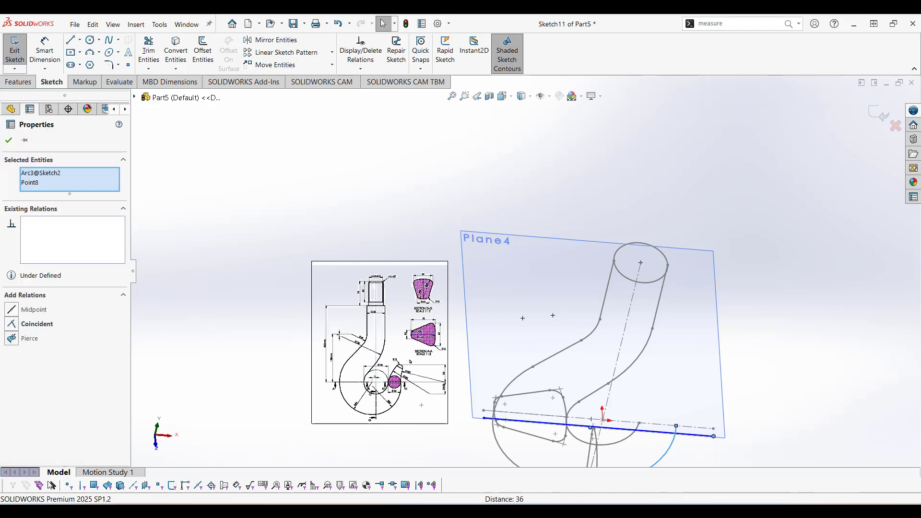
left_click(13, 341)
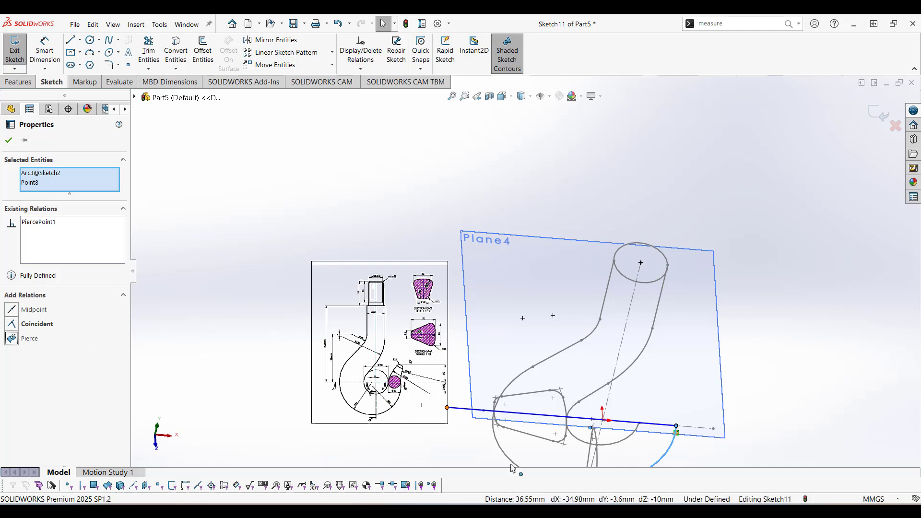
Add a Pierce relation between the line's other endpoint and the hook's inner arc, so it spans the tip-side section.
left_click(677, 425)
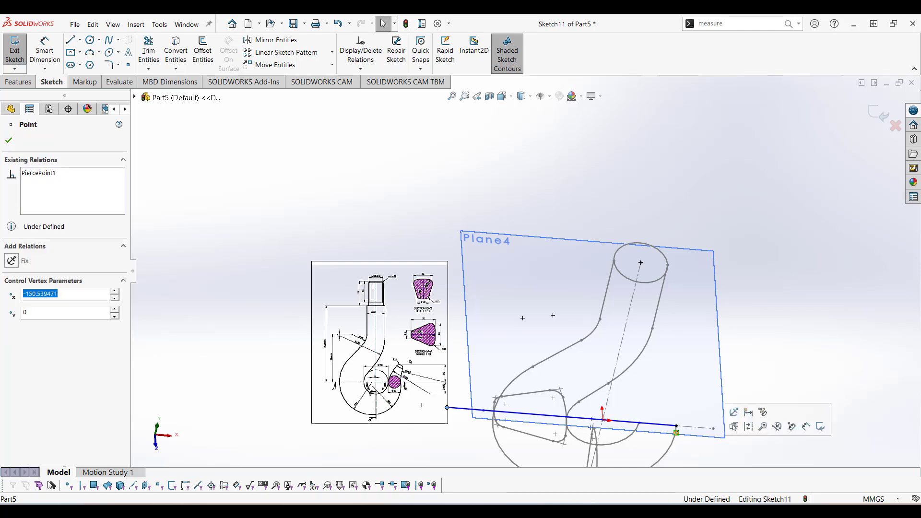
left_click(626, 441, "ctrl")
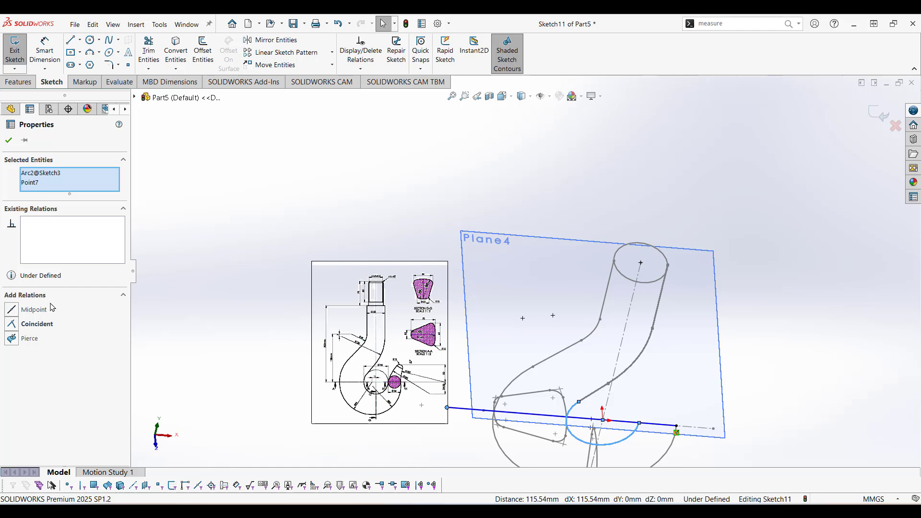
left_click(12, 338)
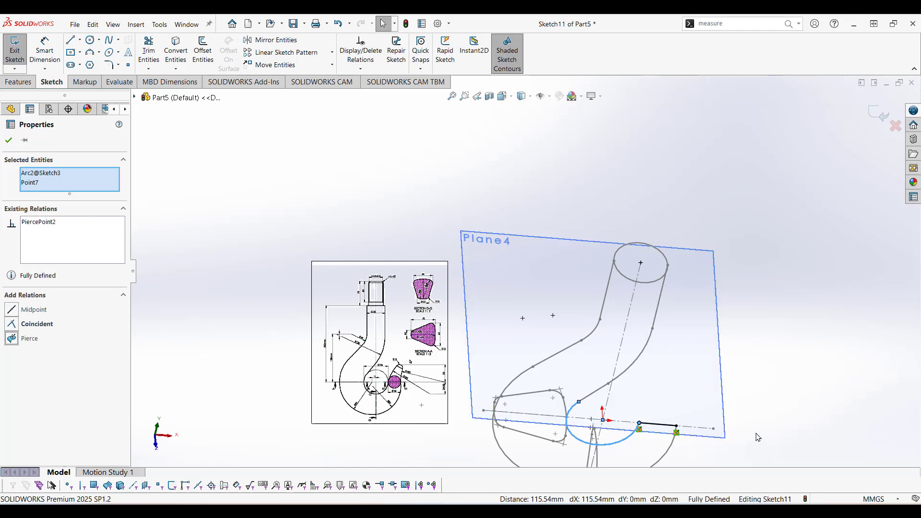
mouse_move(759, 437)
middle_mouse_down()
mouse_move(768, 424)
mouse_move(763, 399)
mouse_move(741, 373)
mouse_move(744, 295)
mouse_move(757, 317)
middle_mouse_up()
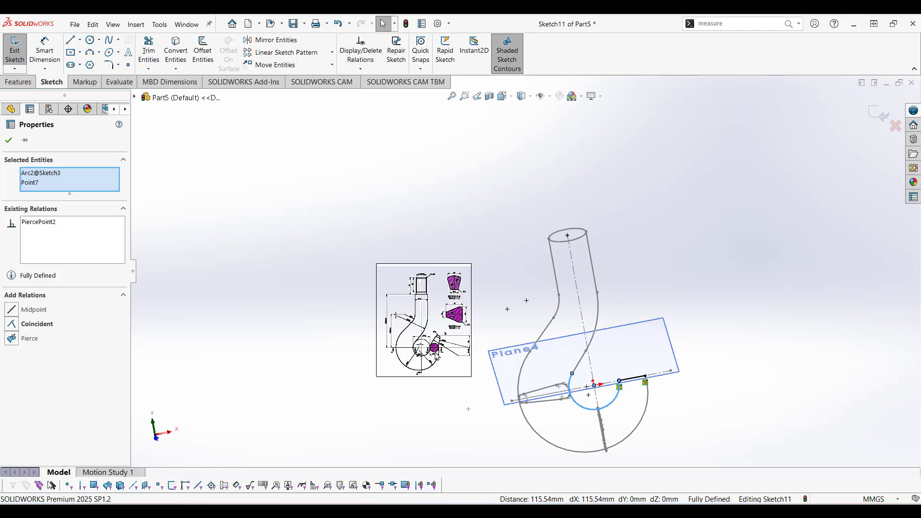
scroll(437, 353, "down", 2)
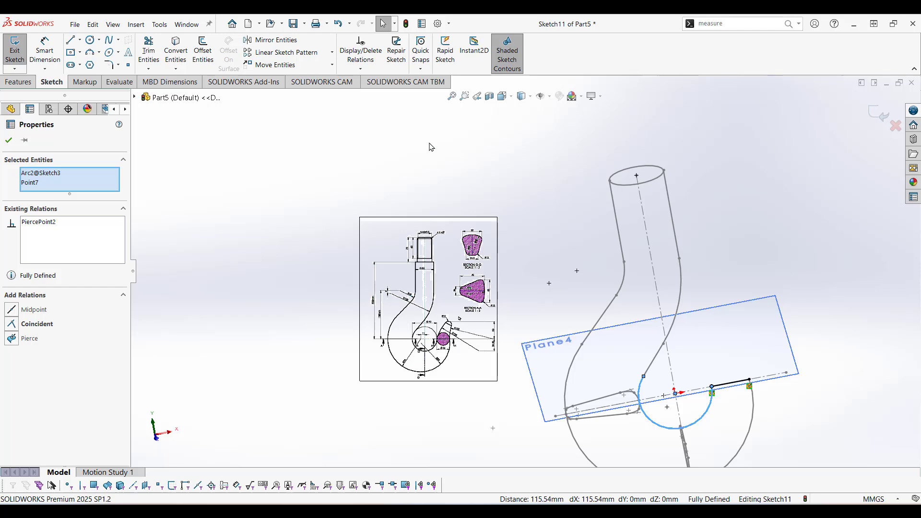
Draw an 18 mm radius circle centred on the tip-side line's midpoint and passing through its outer endpoint, and exit the sketch.
left_click(90, 40)
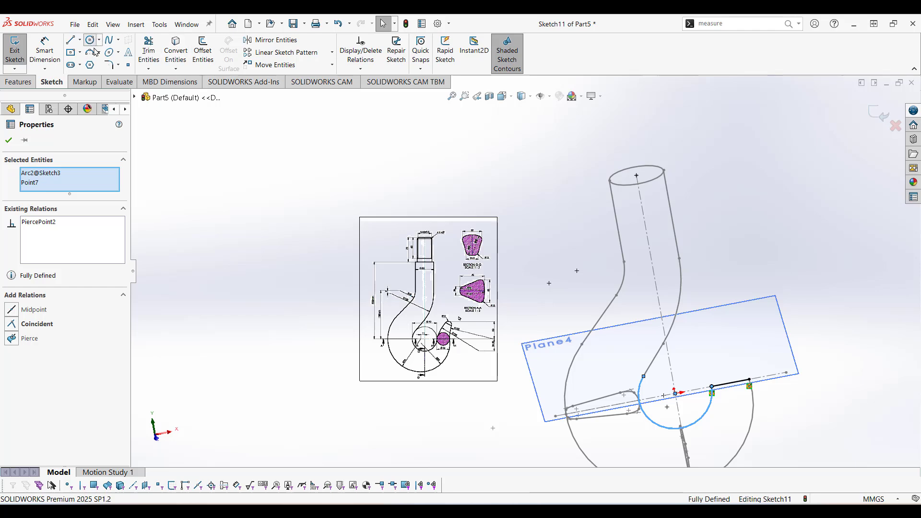
left_click(732, 383)
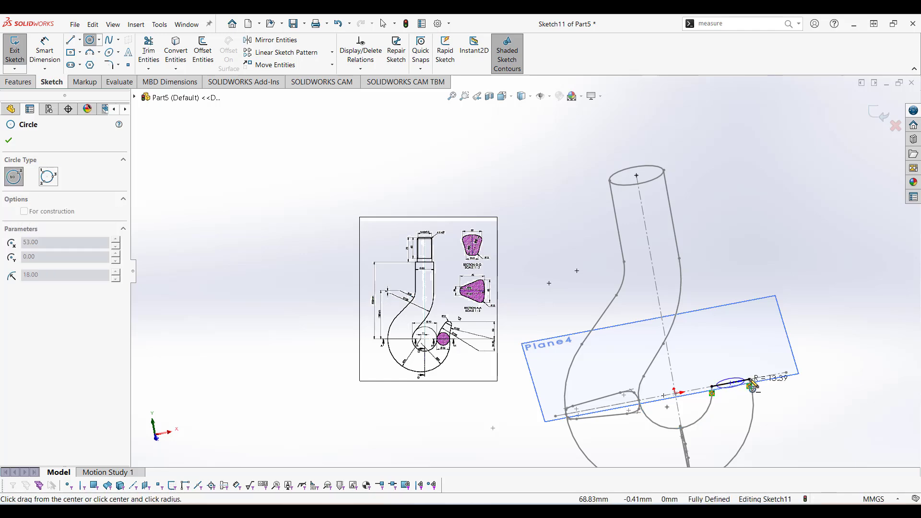
left_click(752, 383)
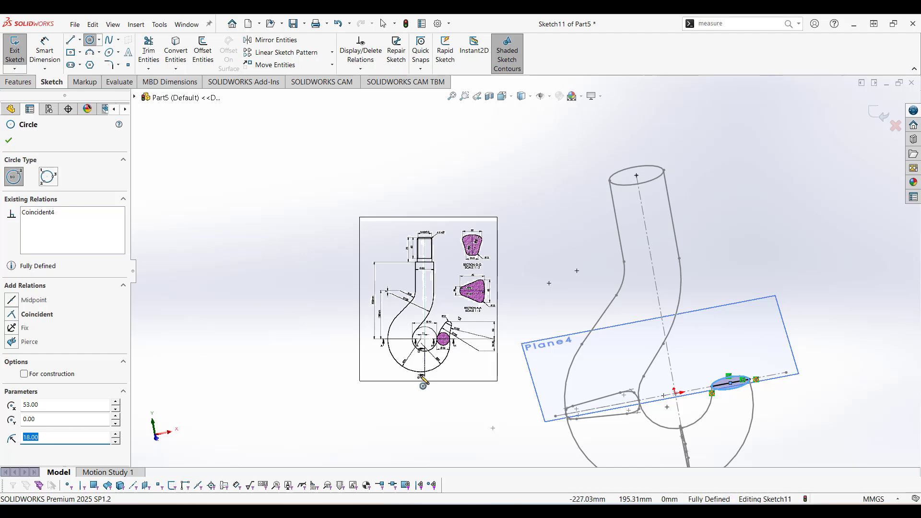
scroll(460, 342, "down", 5)
scroll(471, 346, "up", 8)
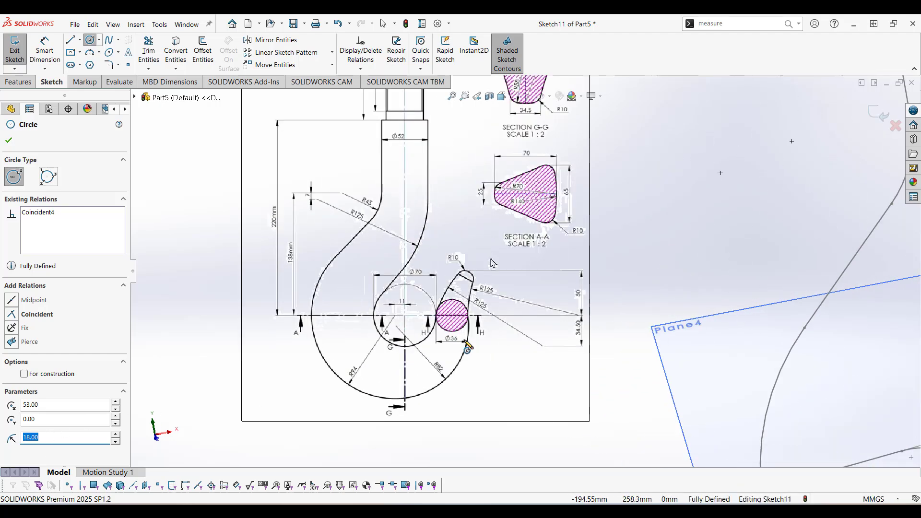
left_click(8, 142)
key("f")
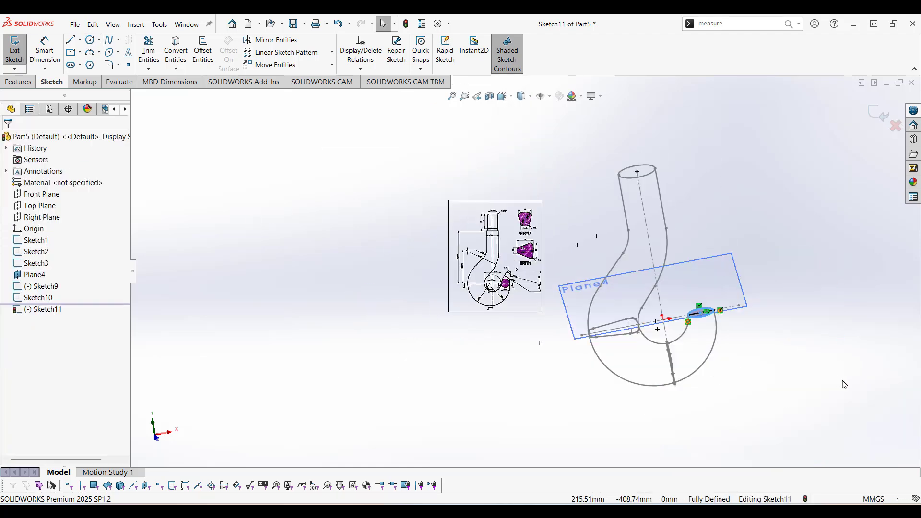
mouse_move(829, 360)
middle_mouse_down()
mouse_move(798, 343)
mouse_move(759, 354)
mouse_move(807, 390)
mouse_move(825, 370)
mouse_move(817, 353)
middle_mouse_up()
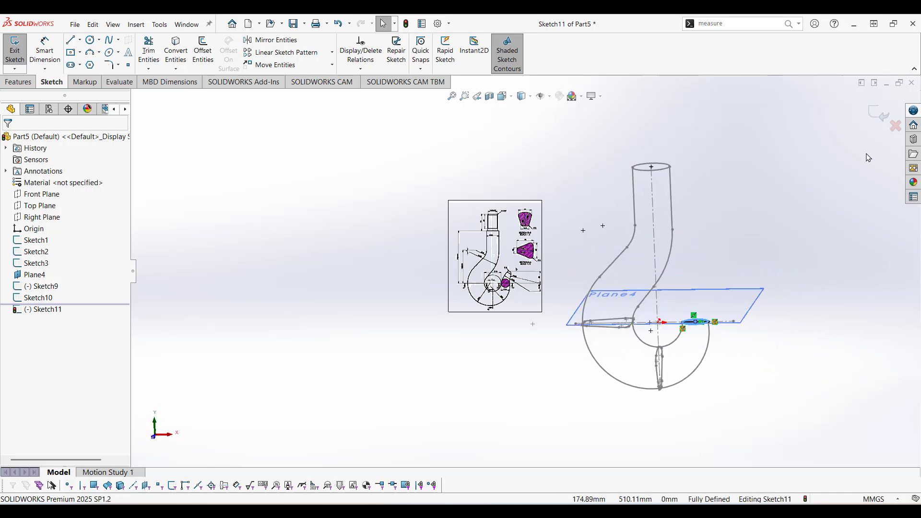
left_click(877, 122)
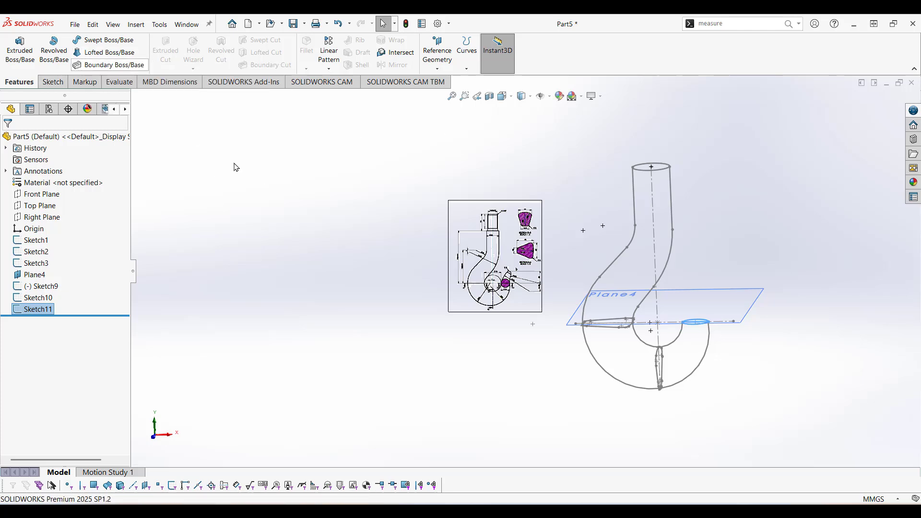
Start a Loft and add the shank circle, section A-A and section G-G as profiles in that order.
left_click_drag(236, 167, 251, 175)
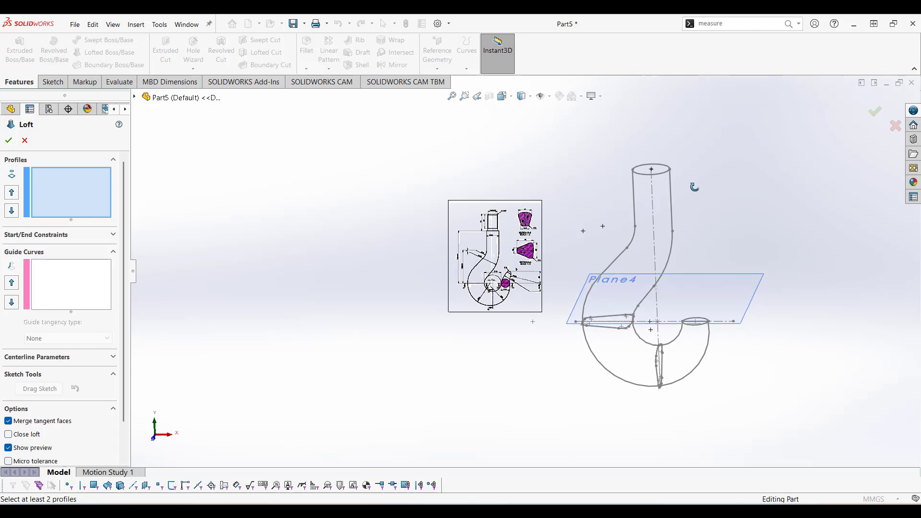
scroll(647, 190, "down", 2)
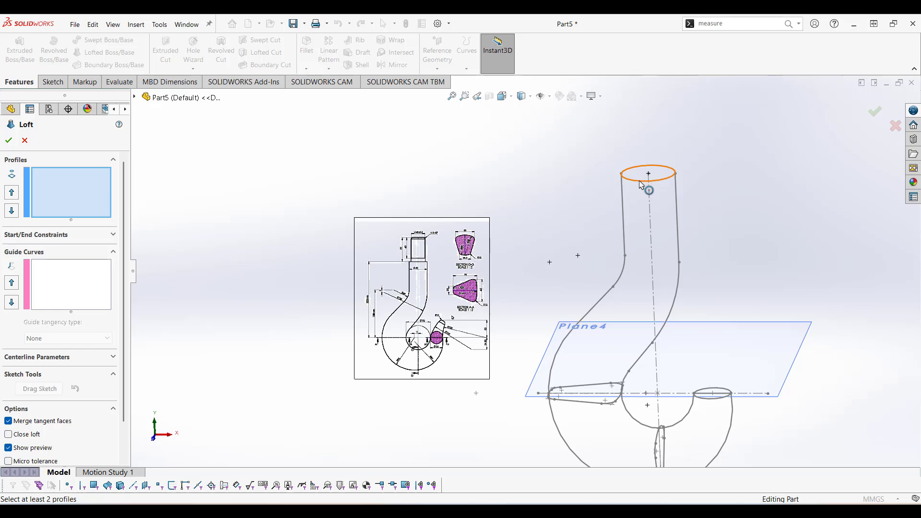
left_click(641, 184)
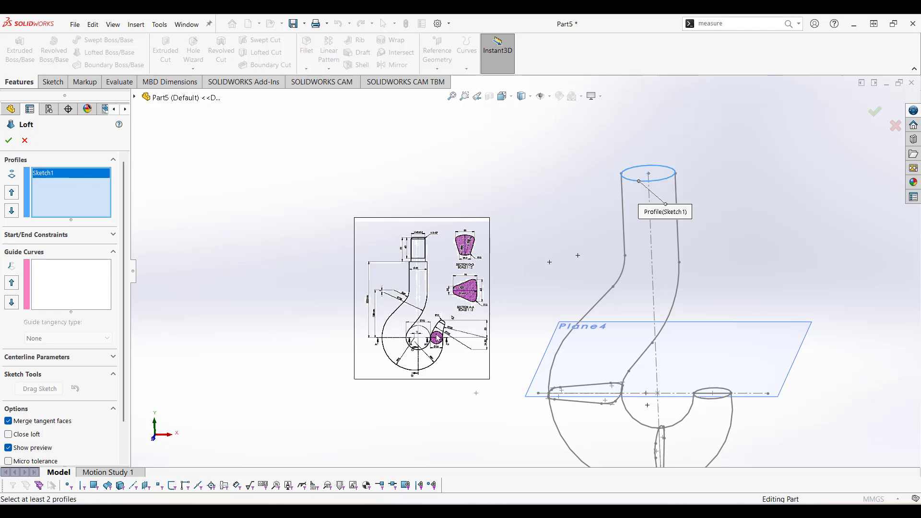
left_click(582, 405)
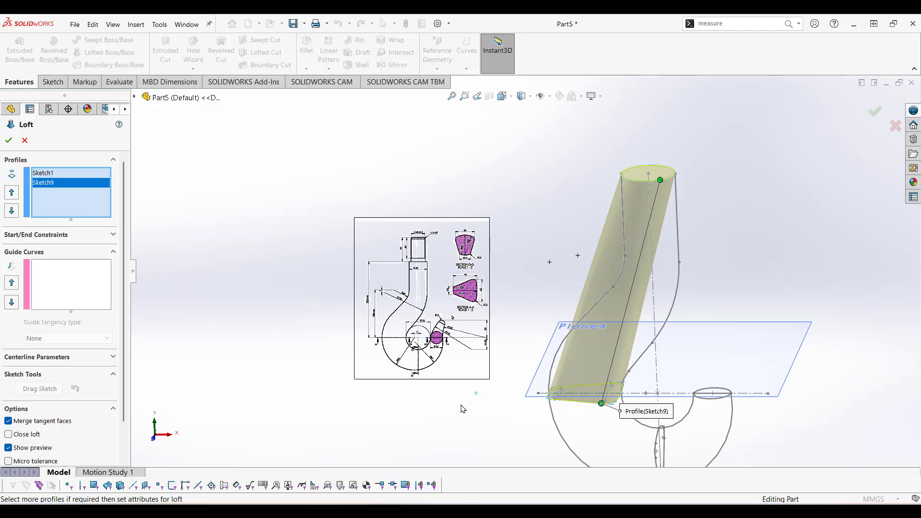
scroll(259, 363, "up", 3)
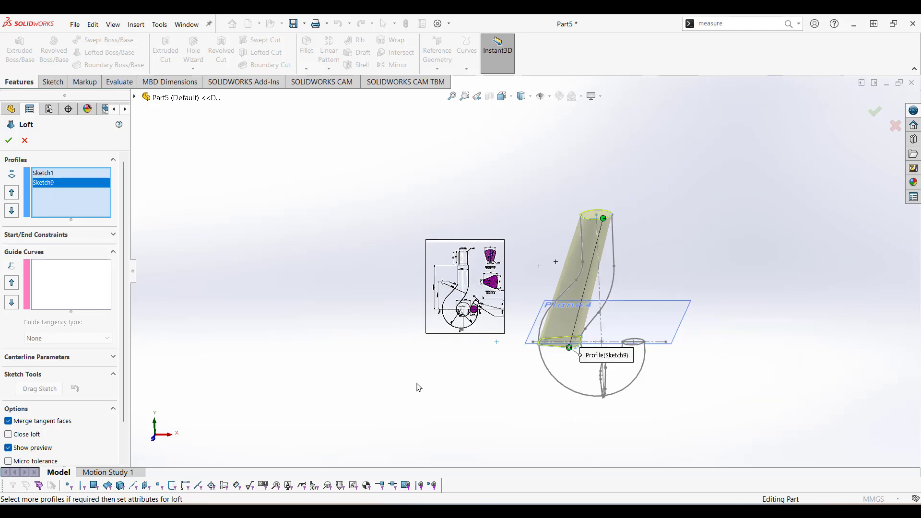
scroll(599, 401, "down", 4)
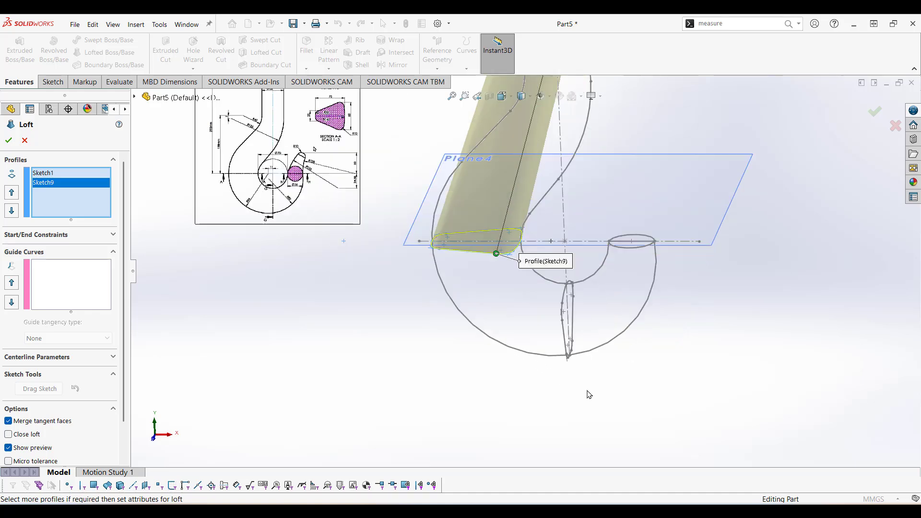
left_click(567, 338)
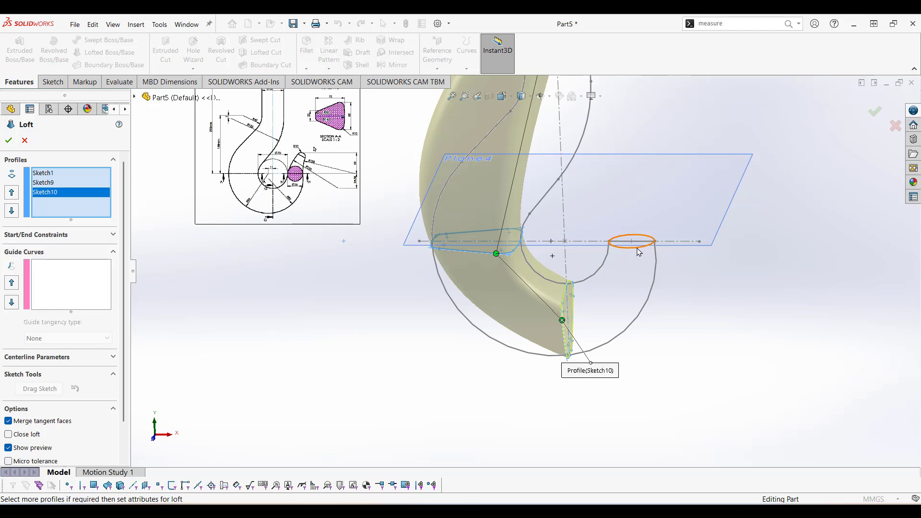
Add the closed loop of the circular section at the hook's tip as the fourth loft profile.
right_click(754, 307)
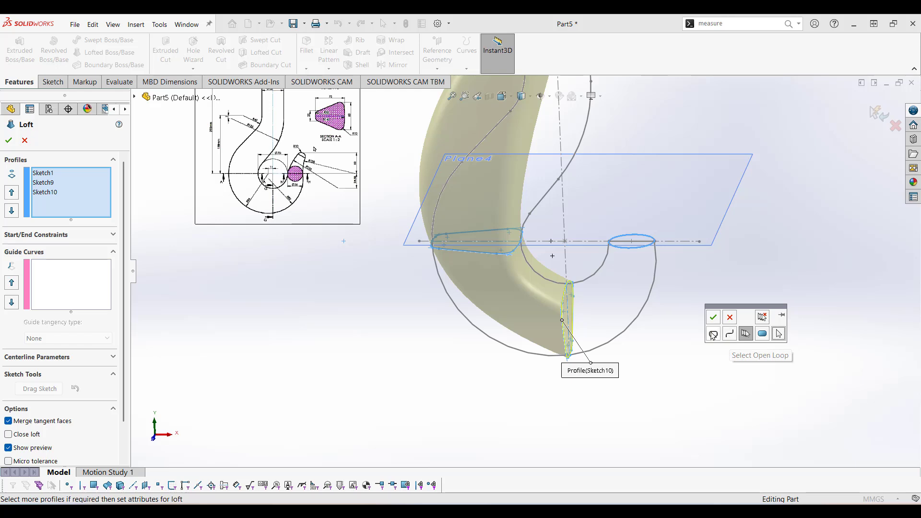
left_click(715, 335)
left_click(715, 319)
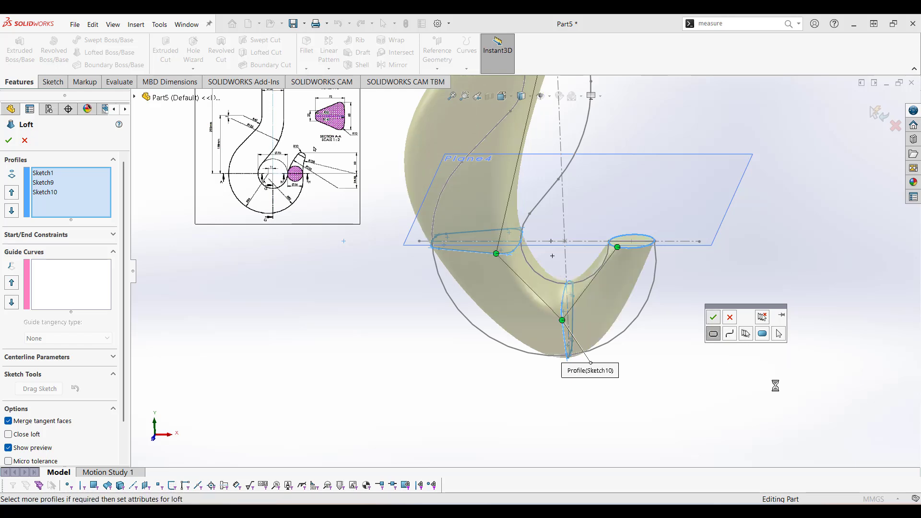
scroll(689, 365, "up", 3)
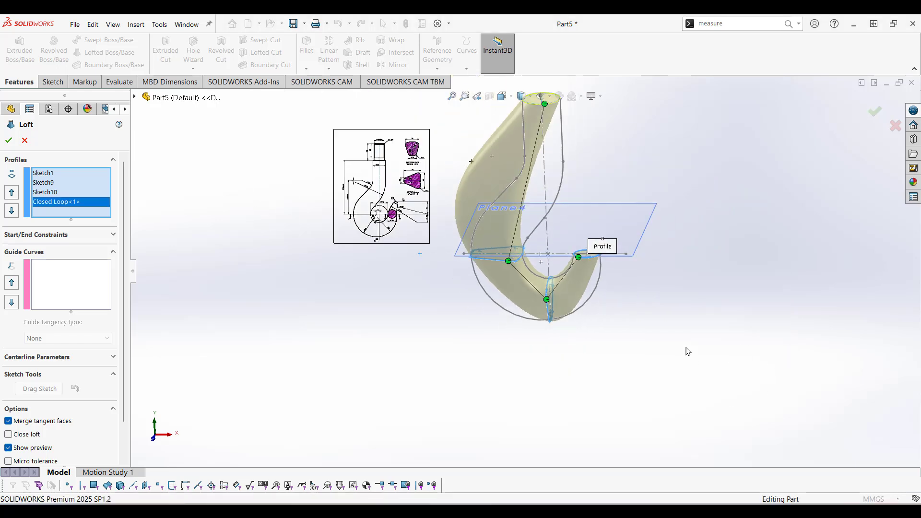
scroll(686, 329, "up", 2)
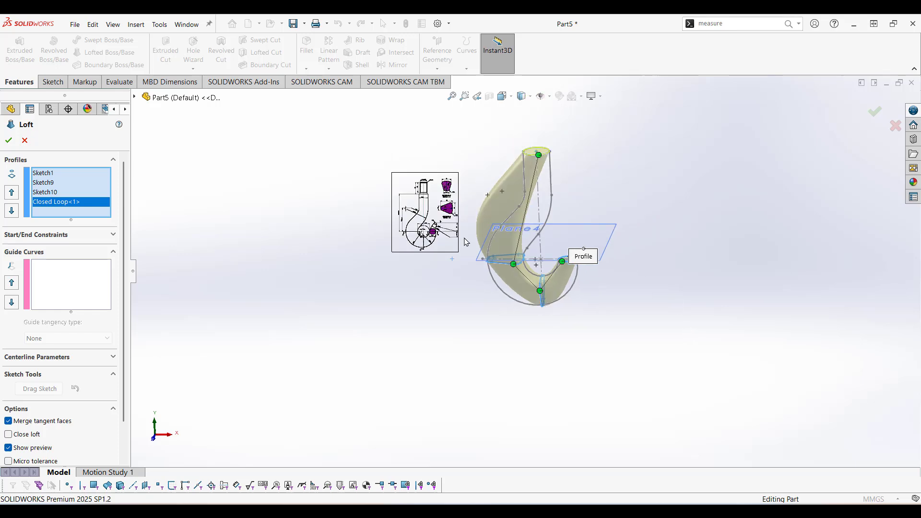
Assign Sketch2 and Sketch3 as the loft's guide curves and create the hook body.
left_click(73, 275)
scroll(436, 274, "down", 2)
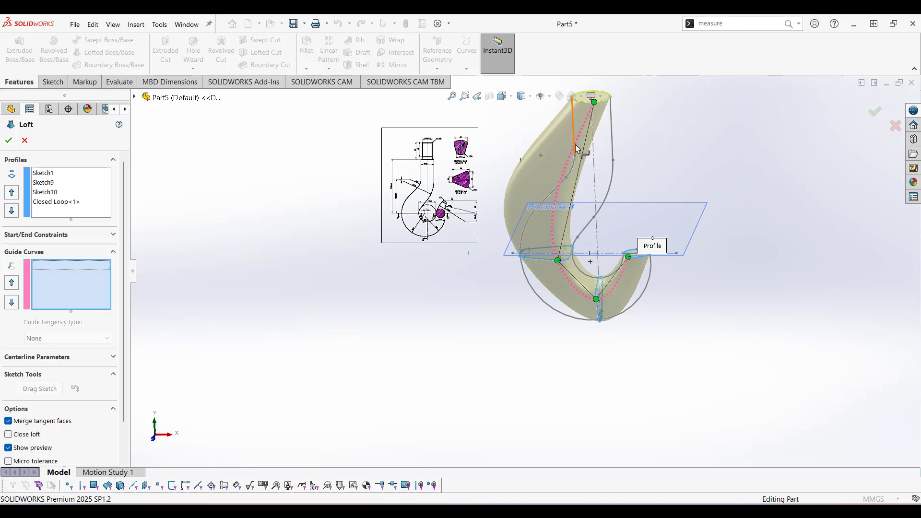
left_click(135, 97)
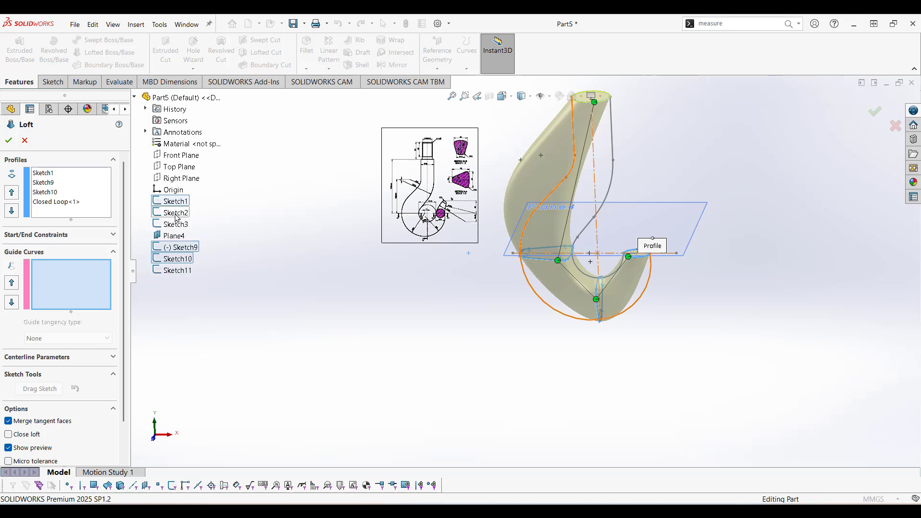
left_click(176, 213)
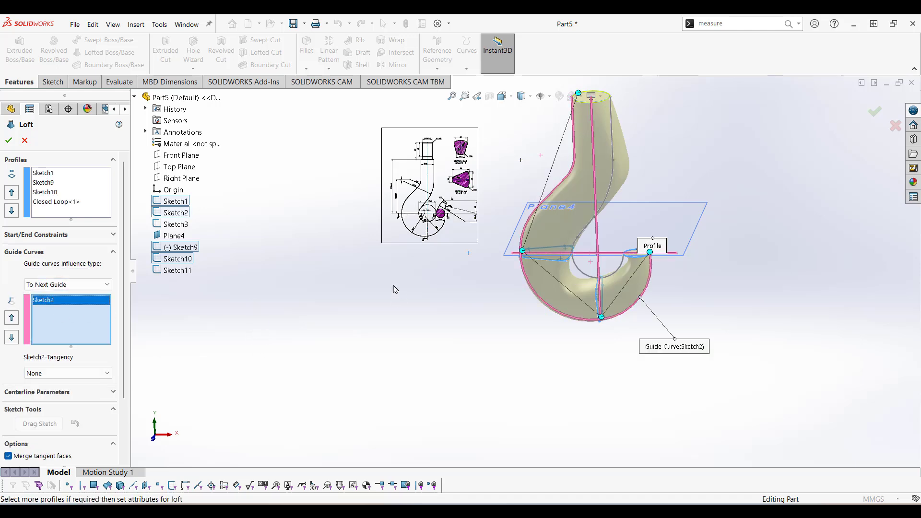
left_click(184, 225)
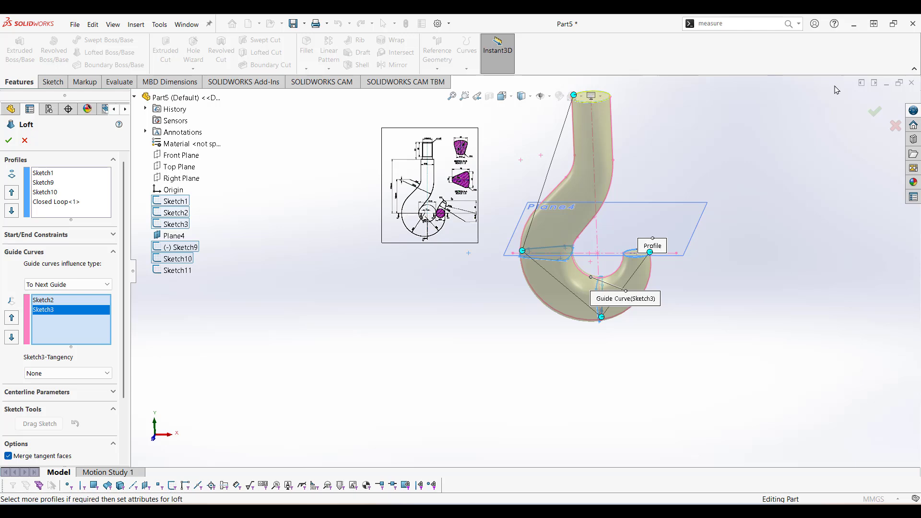
left_click(875, 113)
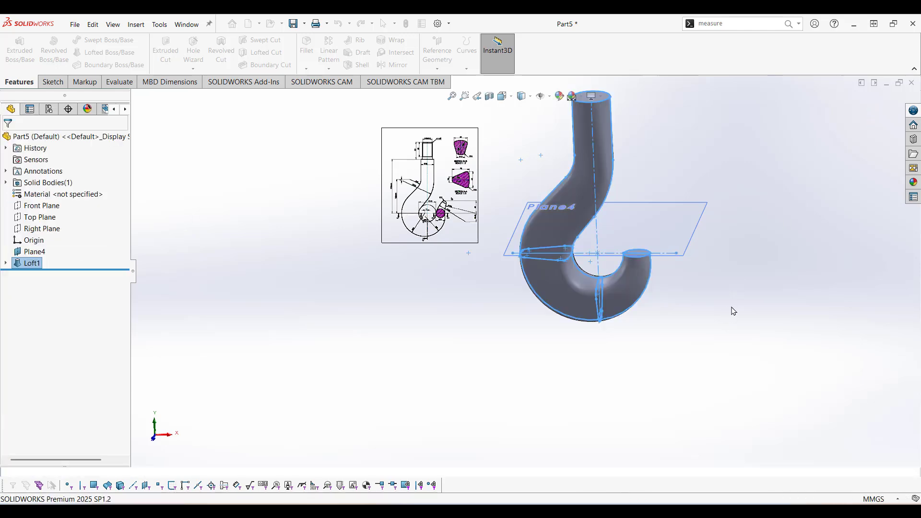
Start a new sketch on the Front Plane for the hook's tip.
scroll(718, 314, "up", 3)
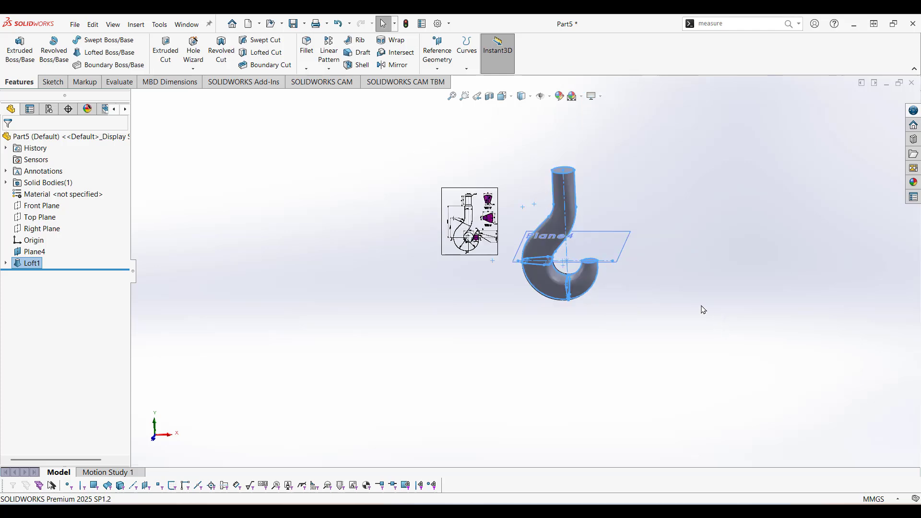
middle_click_drag(703, 309, 706, 248)
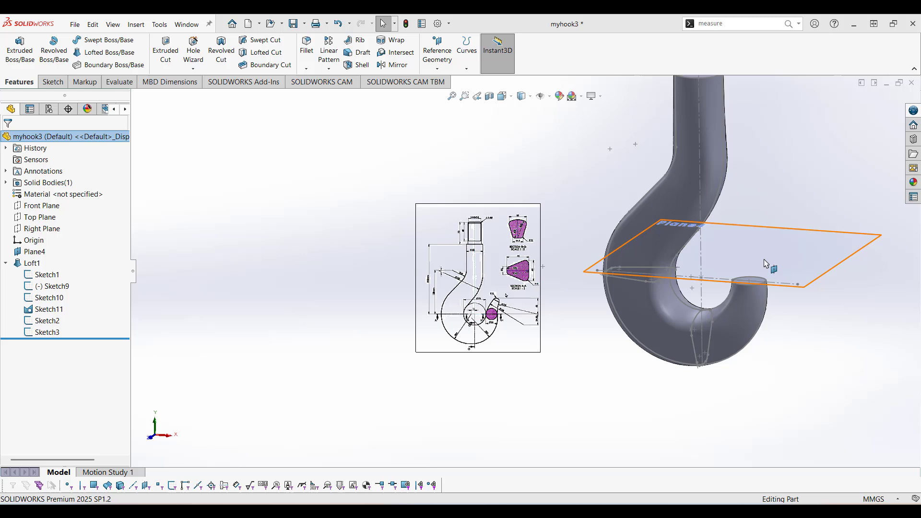
scroll(766, 263, "down", 1)
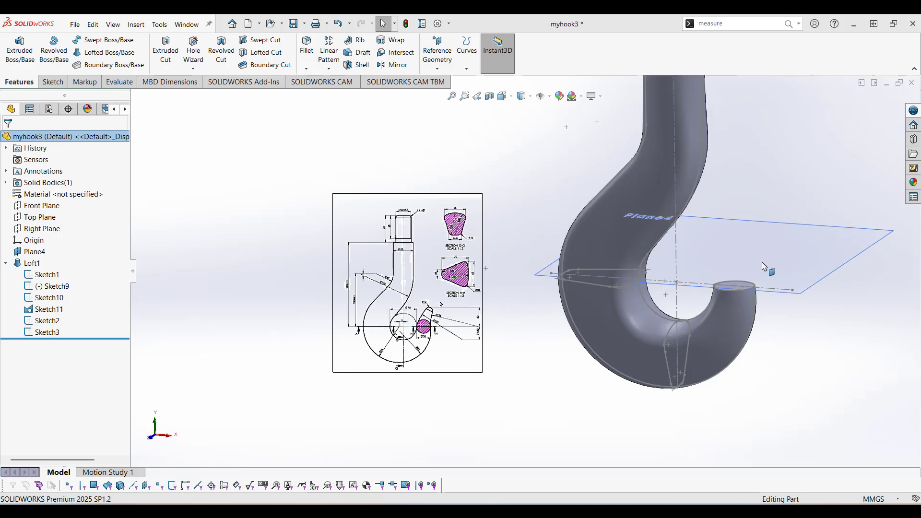
scroll(760, 308, "down", 1)
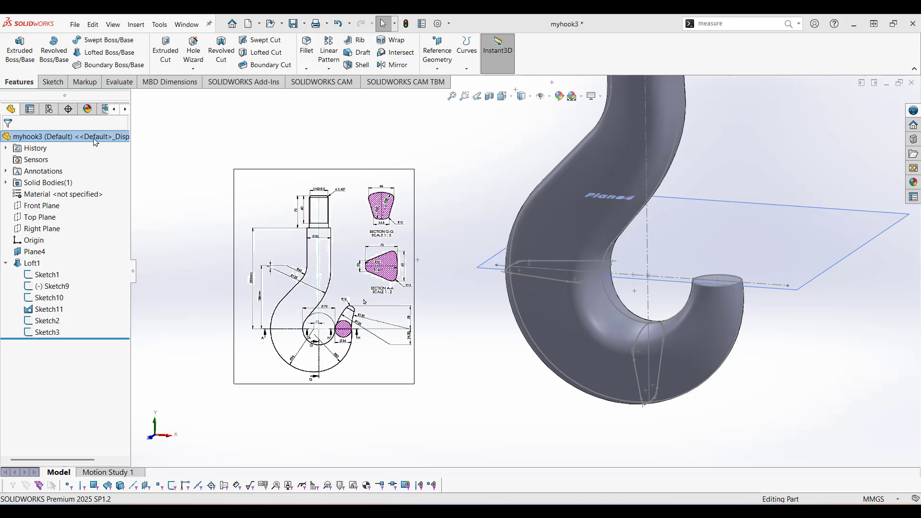
right_click(48, 205)
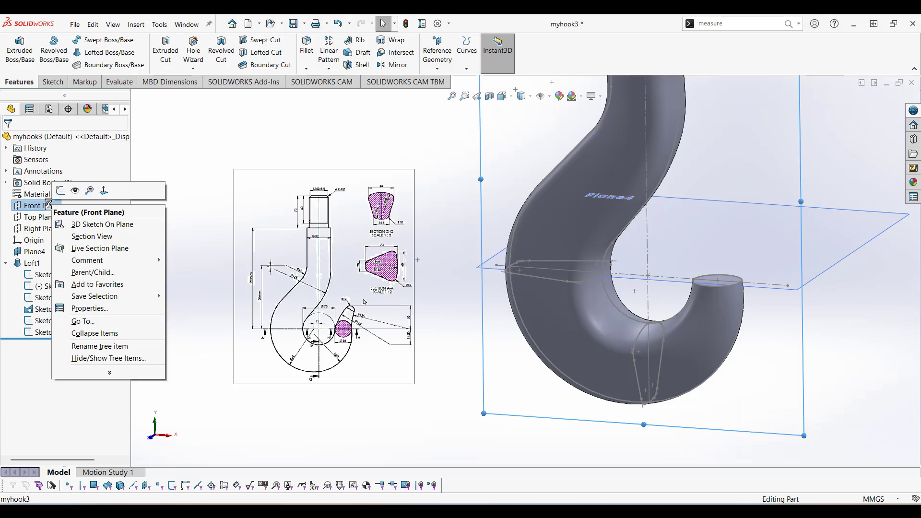
left_click(61, 191)
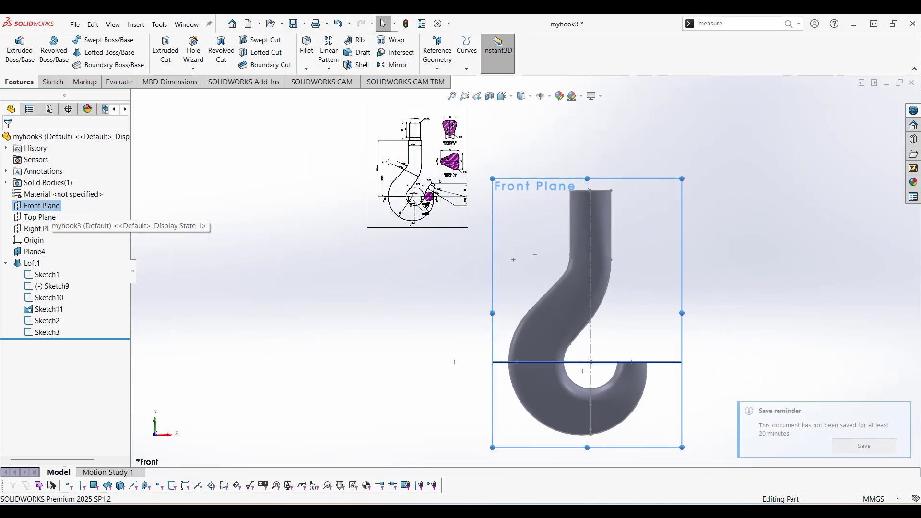
scroll(685, 365, "down", 2)
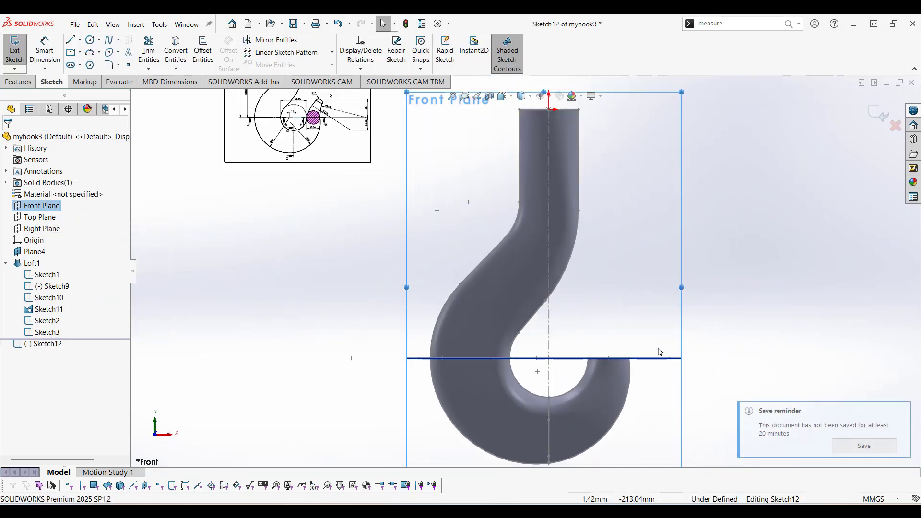
left_click(733, 311)
scroll(523, 269, "up", 3)
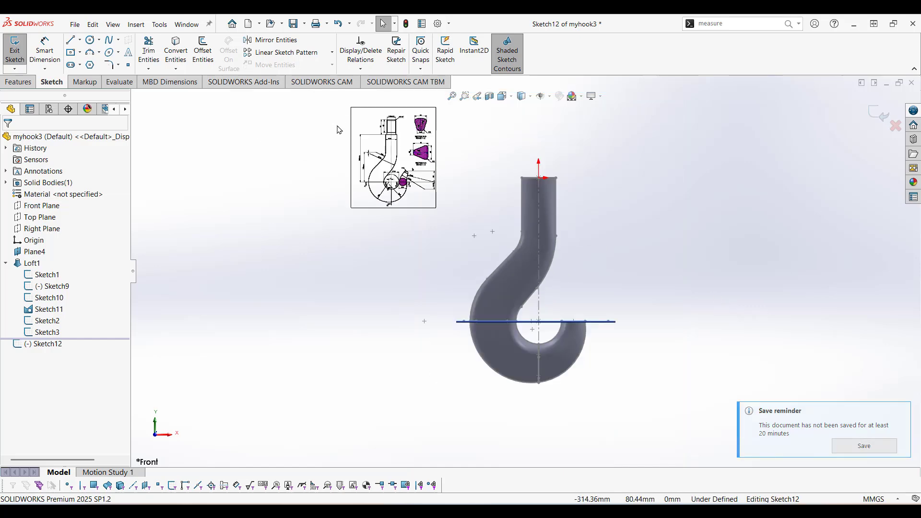
Sketch a three-point arc of about 77 mm radius rising from the inner edge of the hook's flat tip face.
scroll(432, 212, "down", 4)
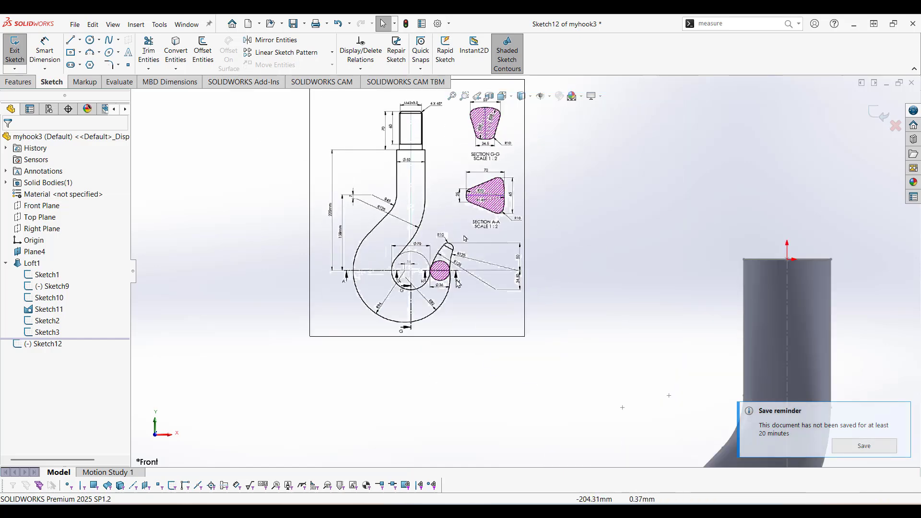
scroll(448, 274, "down", 2)
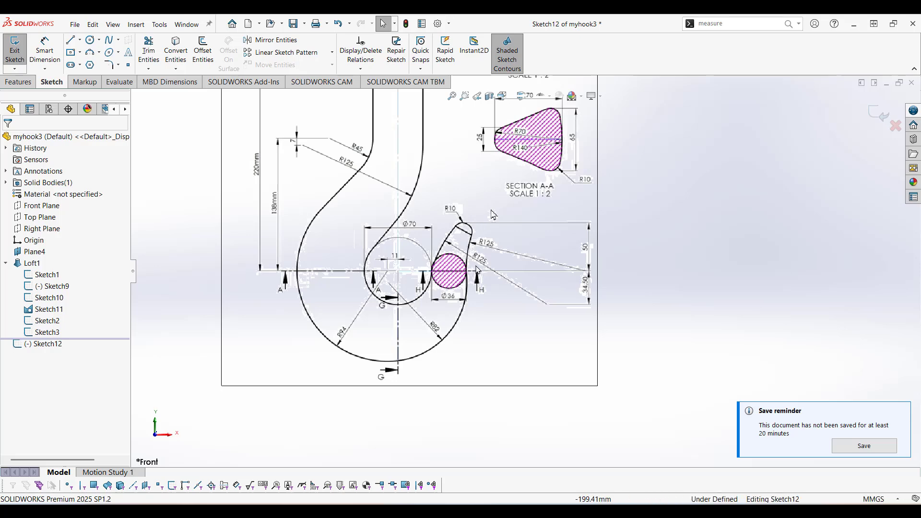
scroll(437, 249, "up", 5)
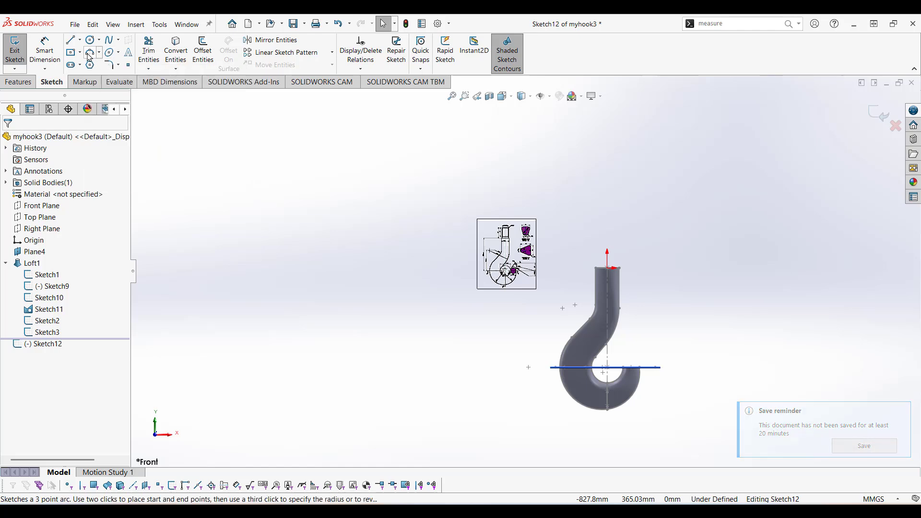
scroll(634, 353, "down", 5)
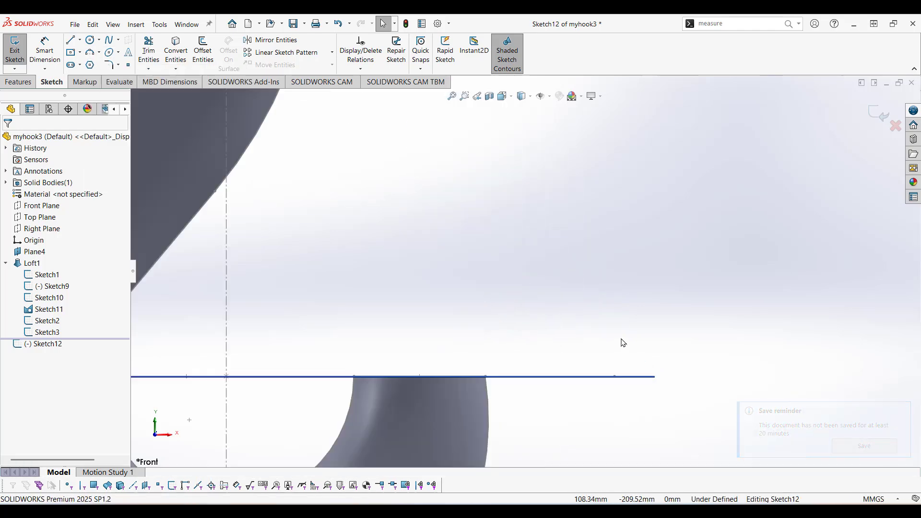
left_click(354, 377)
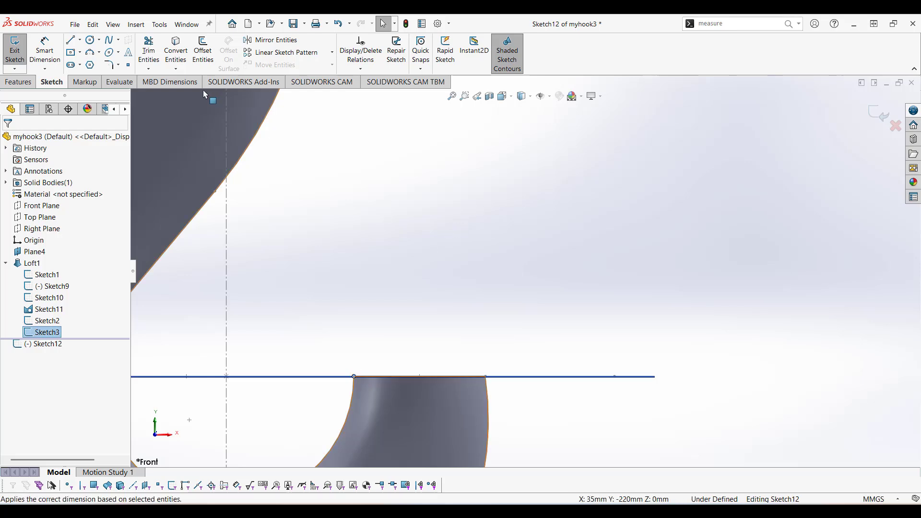
left_click(91, 54)
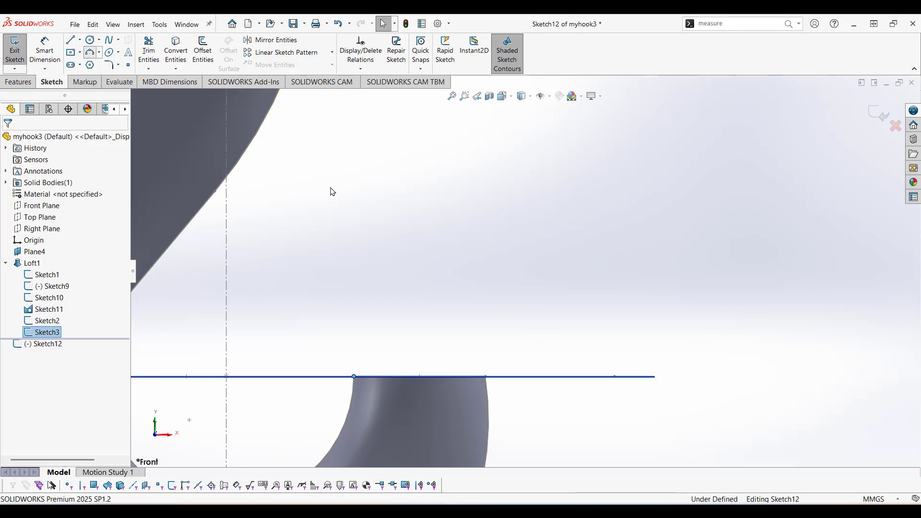
left_click(354, 377)
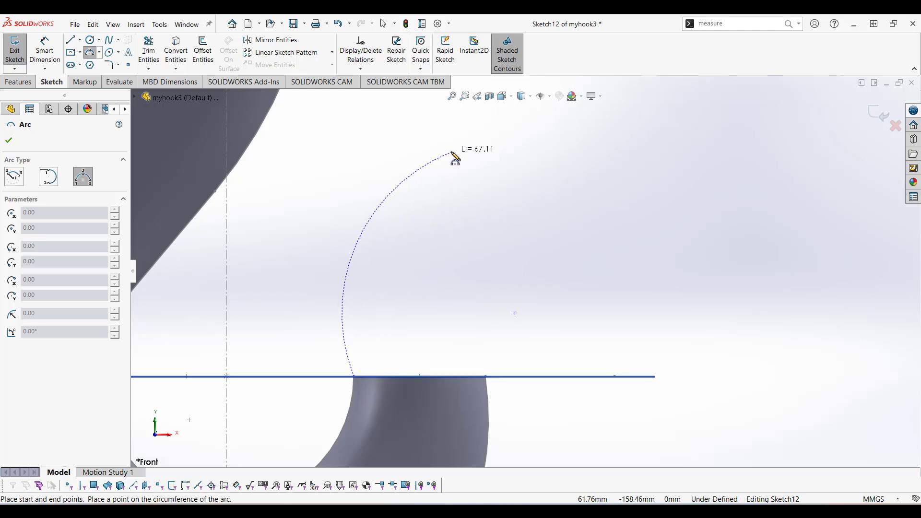
left_click(452, 152)
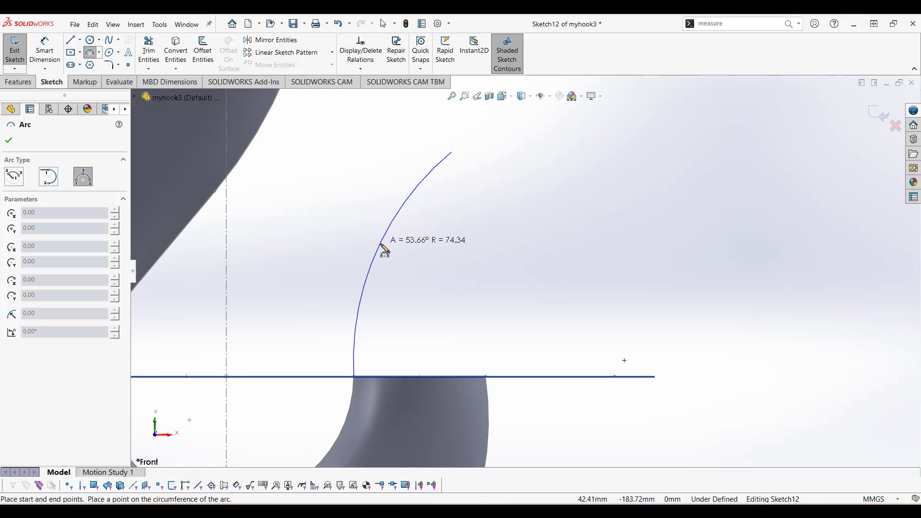
left_click(383, 247)
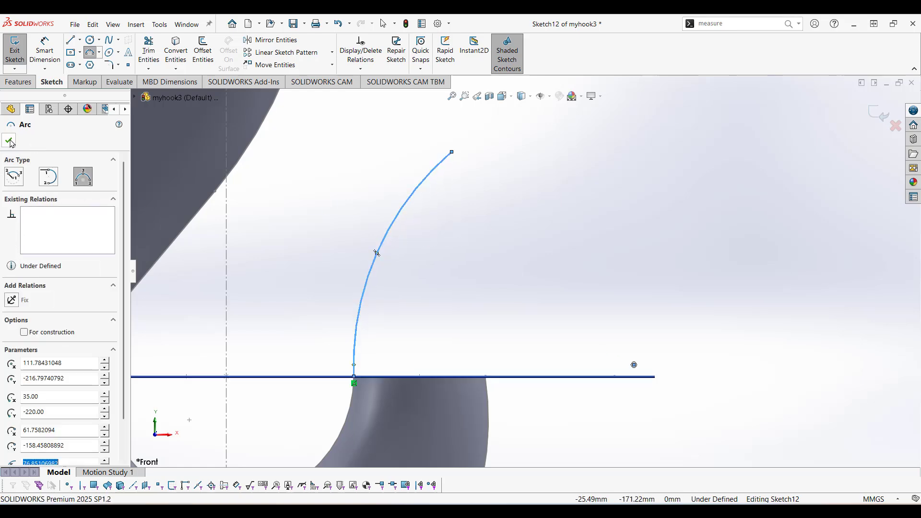
left_click(10, 141)
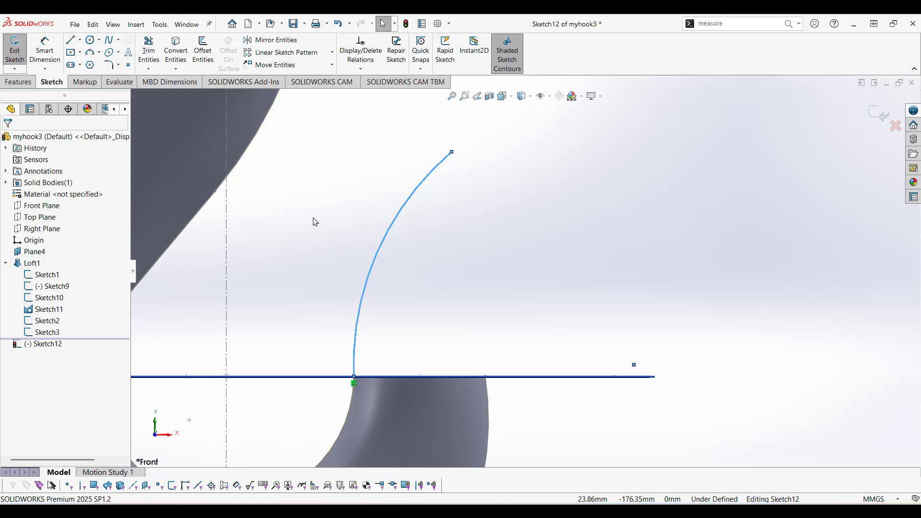
Dimension the tip arc with a radius of 125 mm, following the reference drawing.
key("f")
scroll(351, 162, "down", 10)
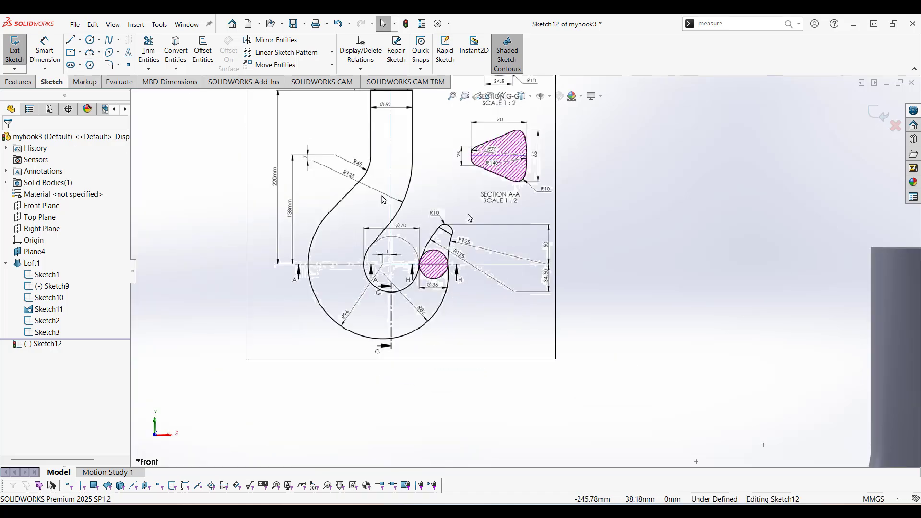
scroll(574, 381, "up", 10)
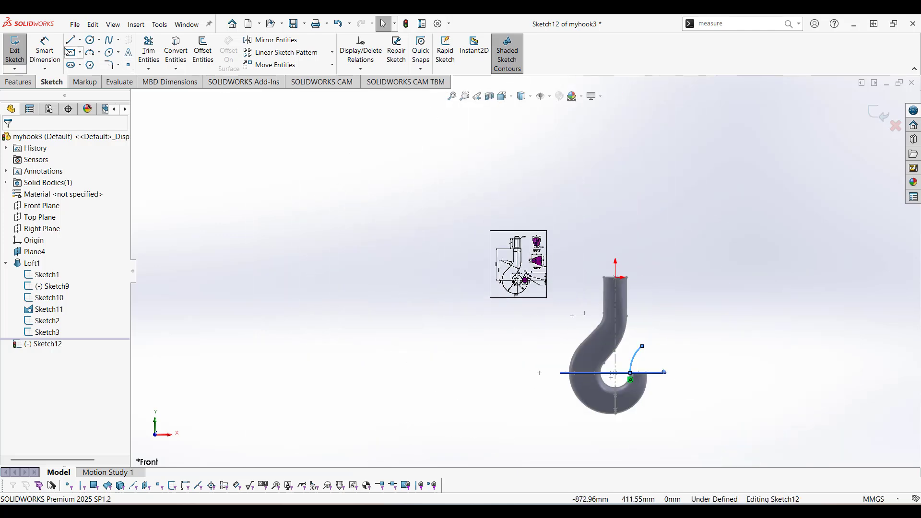
left_click(45, 50)
scroll(649, 377, "down", 4)
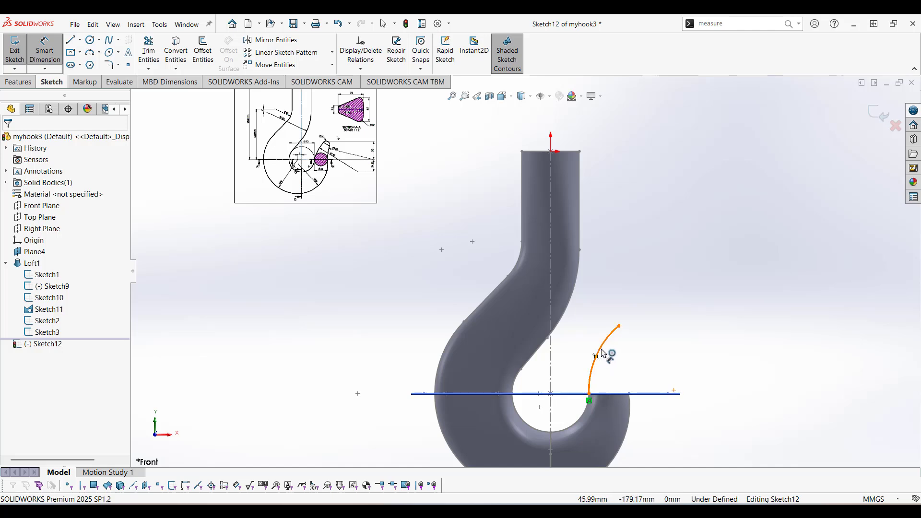
left_click(602, 351)
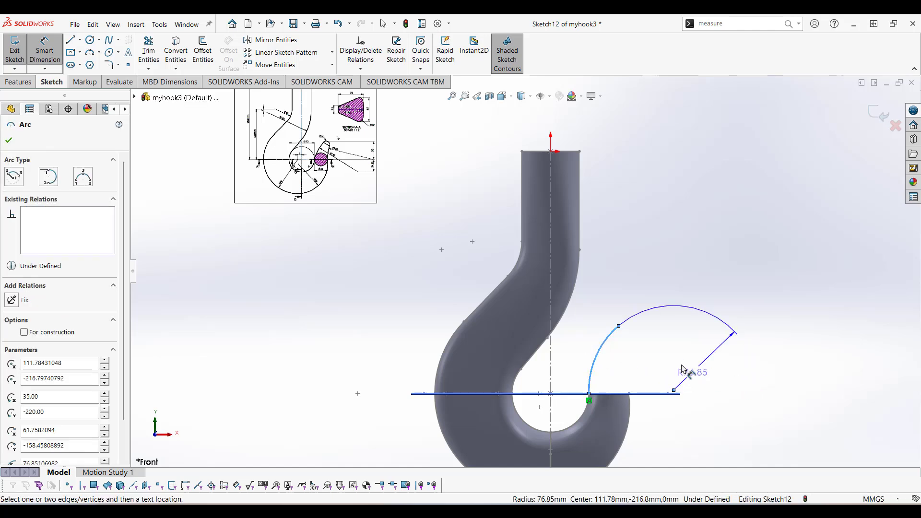
left_click(622, 363)
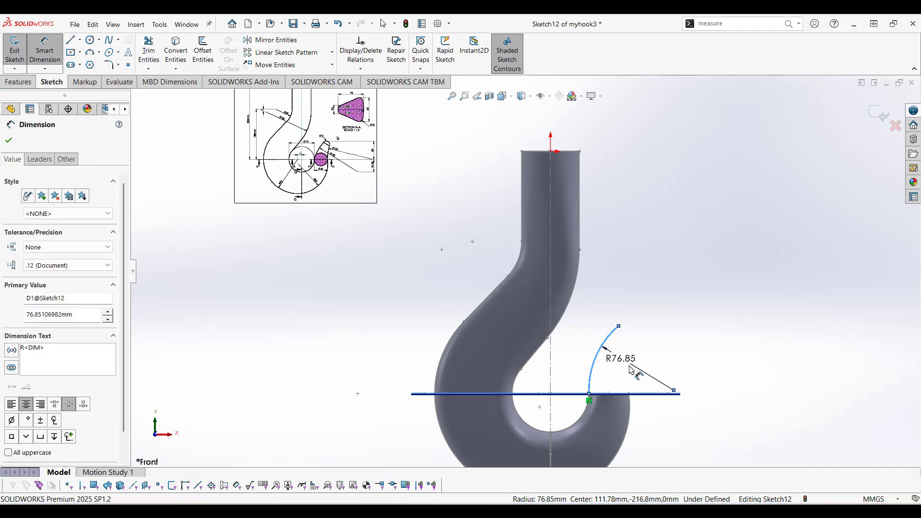
type("125")
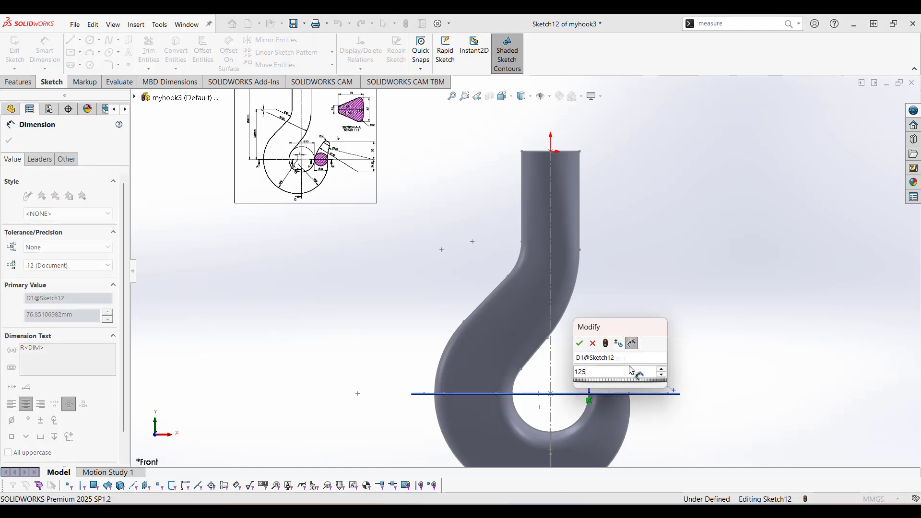
key("Escape")
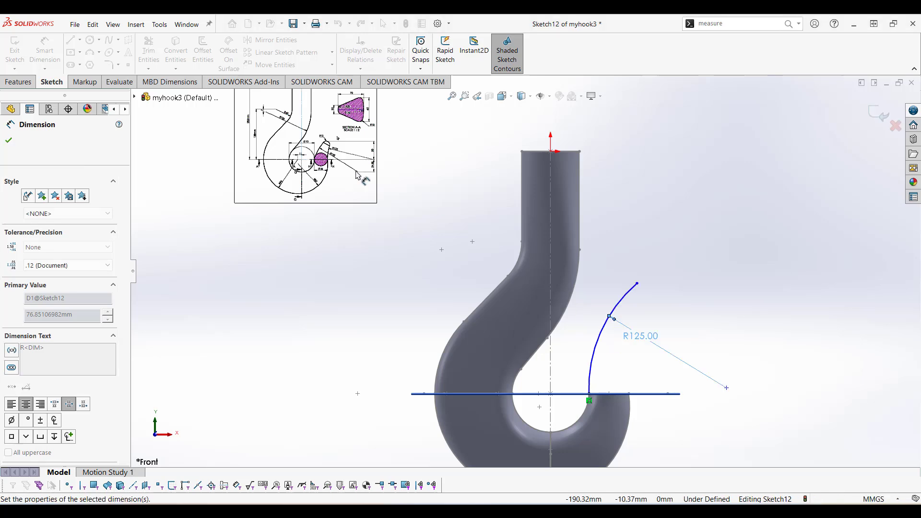
scroll(368, 173, "down", 3)
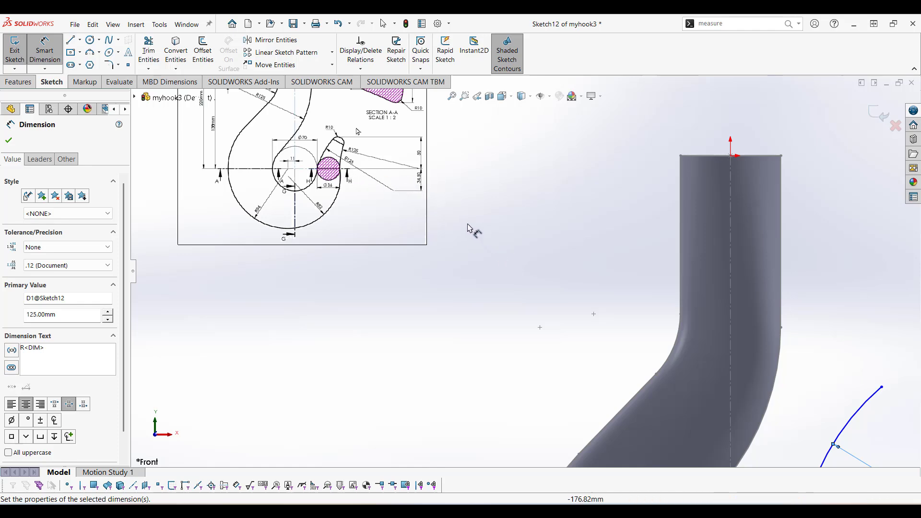
Move the centre point of the R125 tip arc to about 28 mm below the horizontal line across the tip face.
scroll(472, 225, "up", 5)
scroll(471, 225, "up", 1)
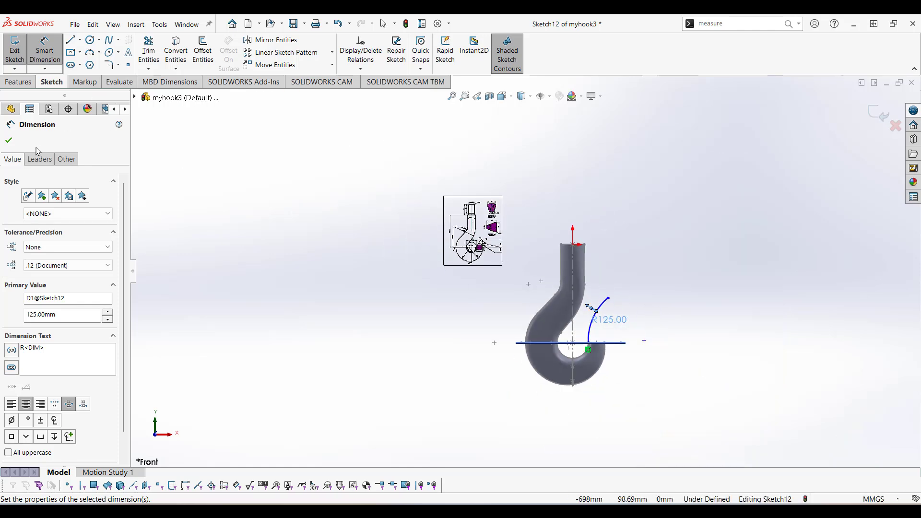
left_click(7, 143)
scroll(624, 345, "down", 3)
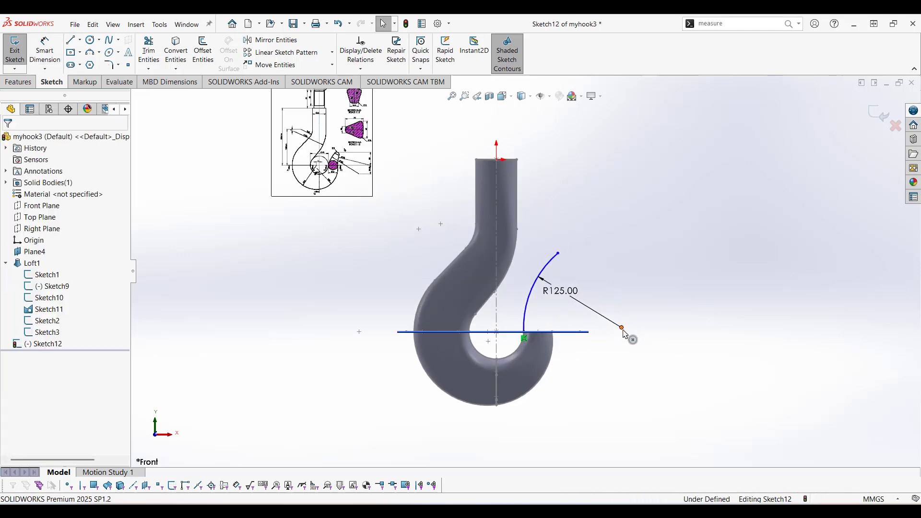
left_click(623, 328)
left_click_drag(598, 358, 619, 354)
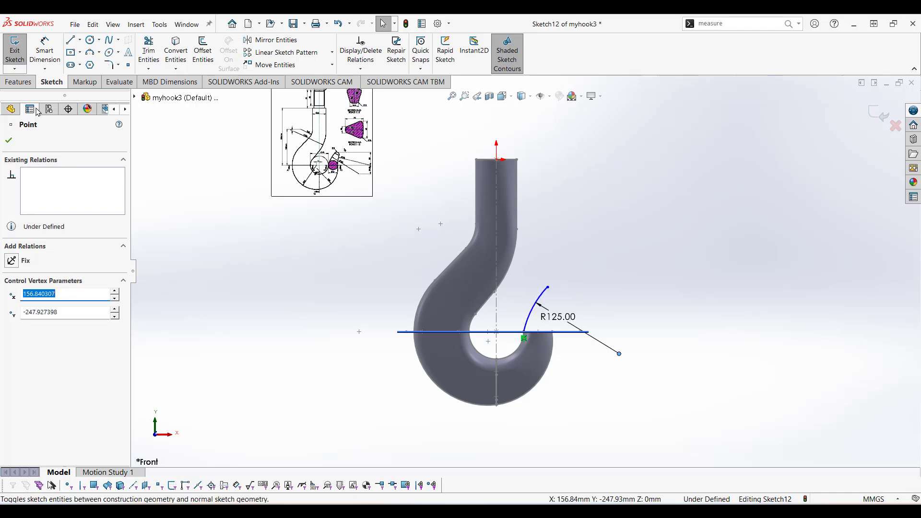
key("Escape")
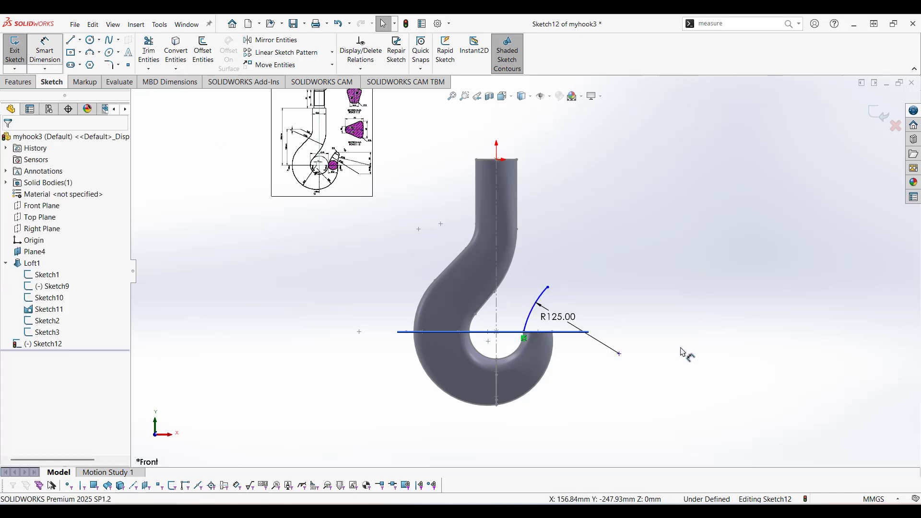
Dimension the inner tip arc's centre 34.5 mm below the horizontal line, following the reference drawing.
scroll(371, 164, "down", 6)
scroll(419, 235, "down", 4)
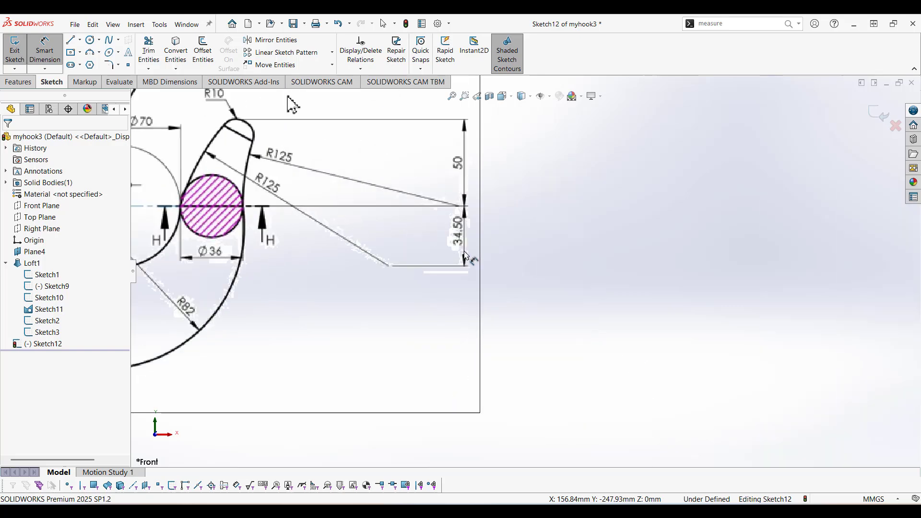
scroll(523, 266, "up", 8)
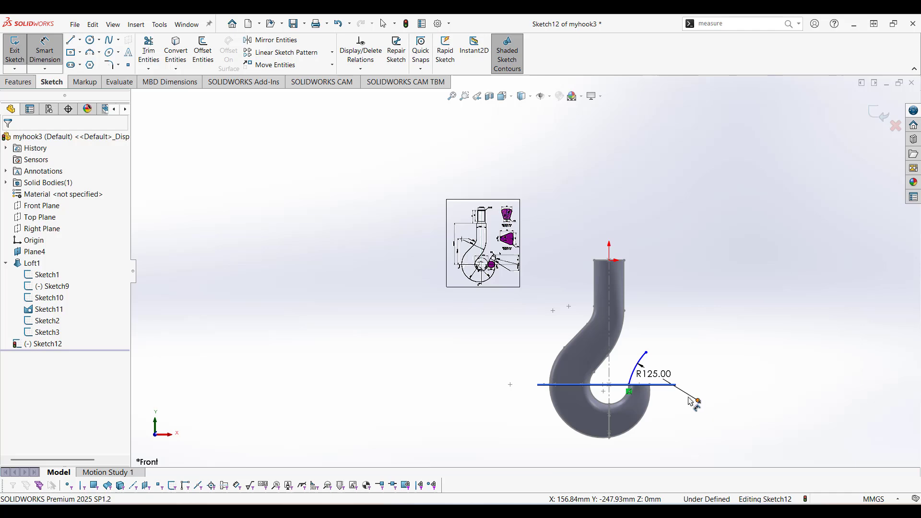
left_click(696, 401)
left_click(668, 385)
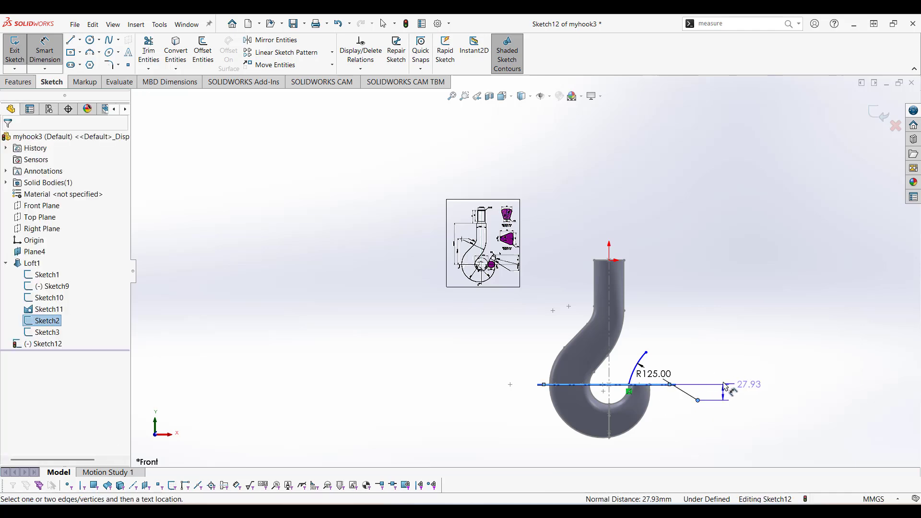
left_click(832, 417)
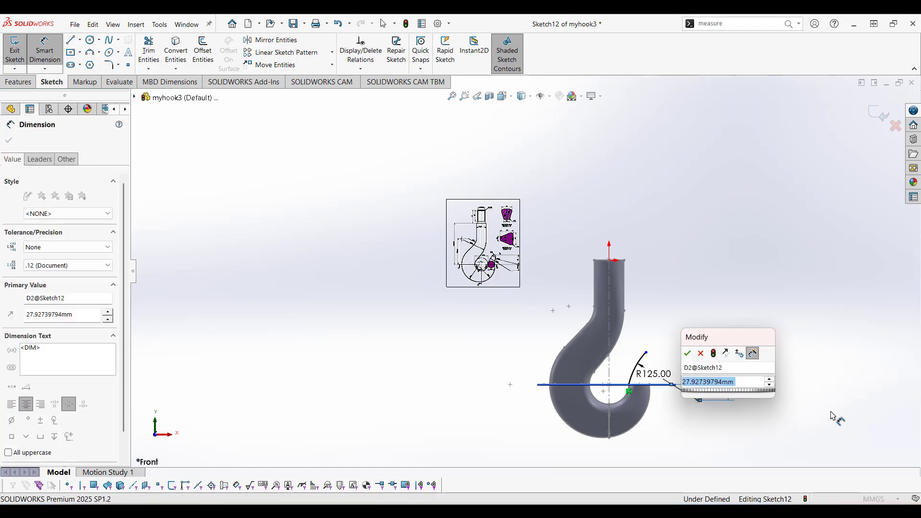
type("34.5")
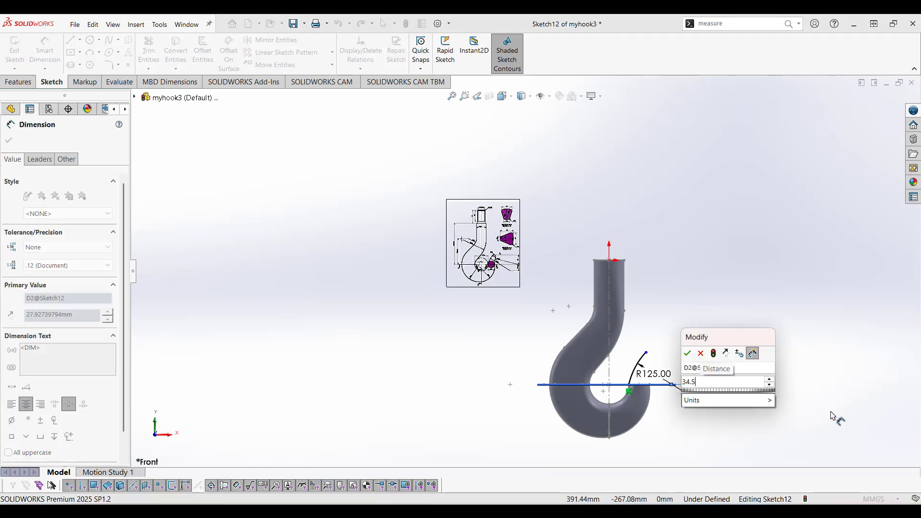
key("Return")
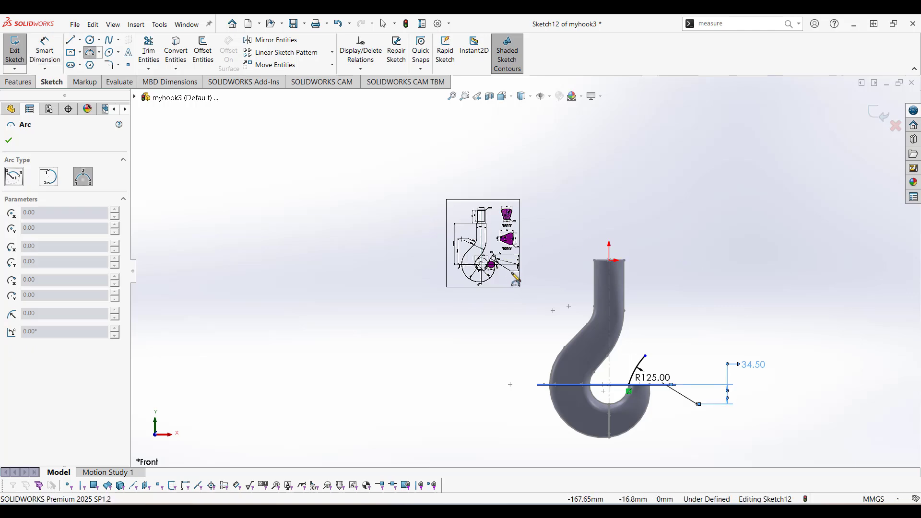
Sketch a three-point arc of about 52 mm radius rising from the outer edge of the hook's flat tip face.
scroll(640, 318, "down", 4)
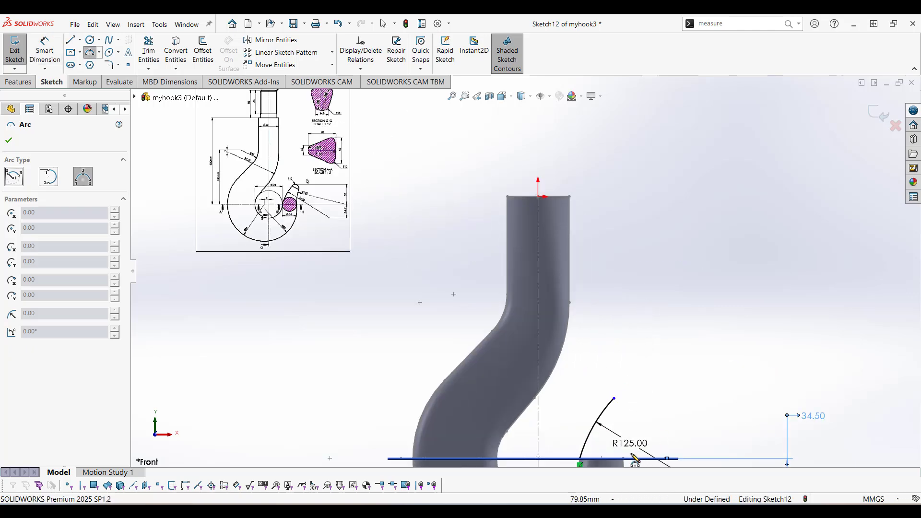
left_click(627, 461)
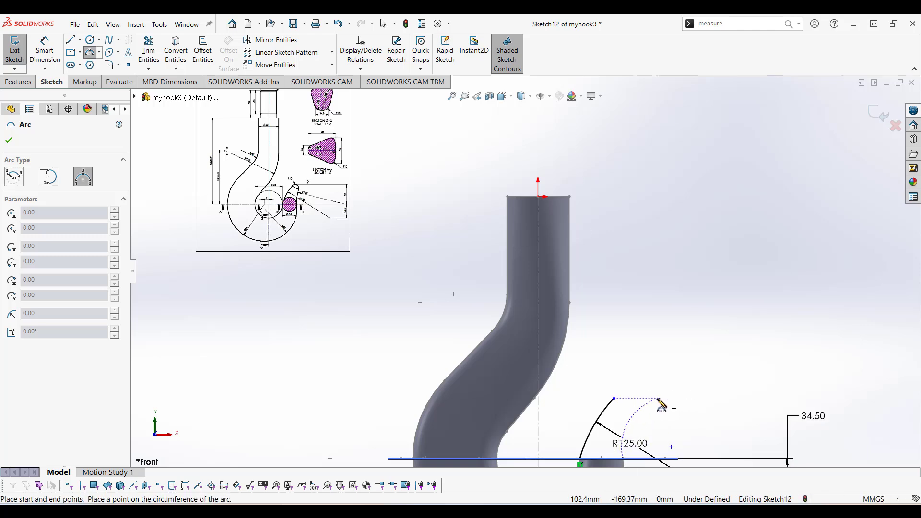
left_click(660, 399)
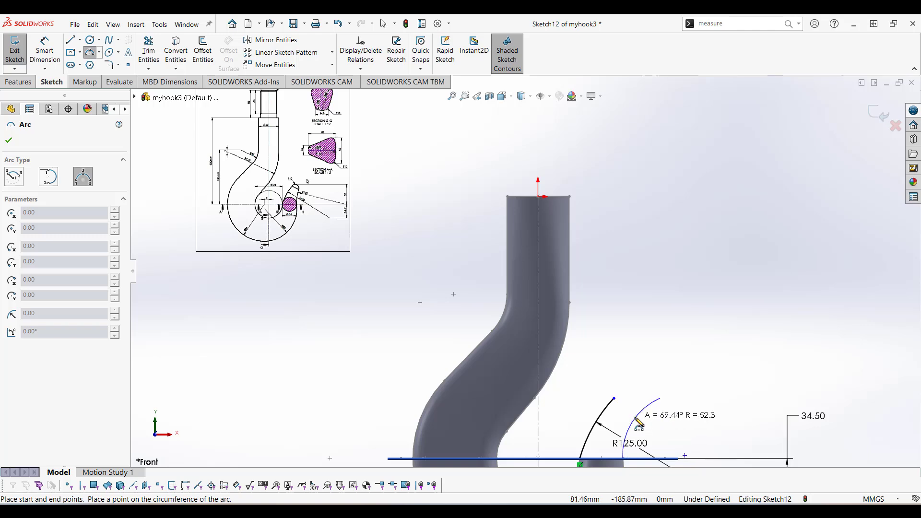
left_click(638, 423)
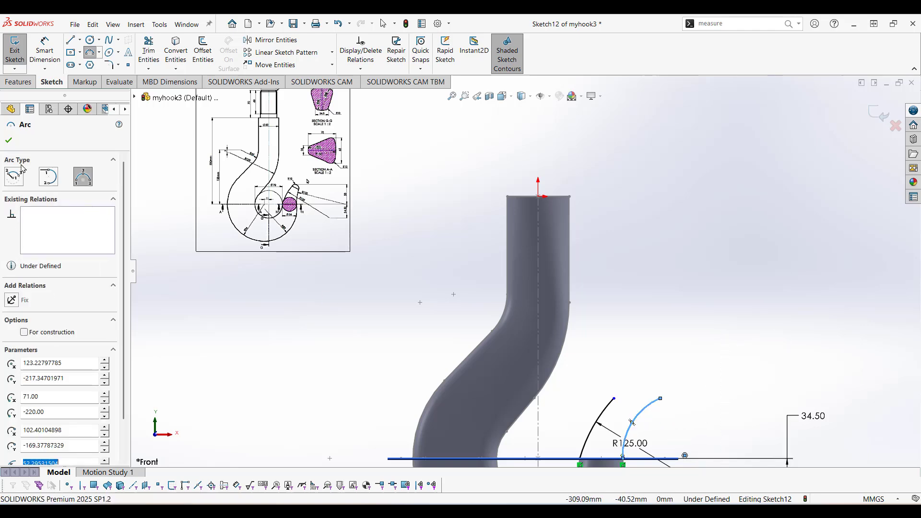
Dimension the outer tip arc with a radius of 125 mm.
left_click(43, 48)
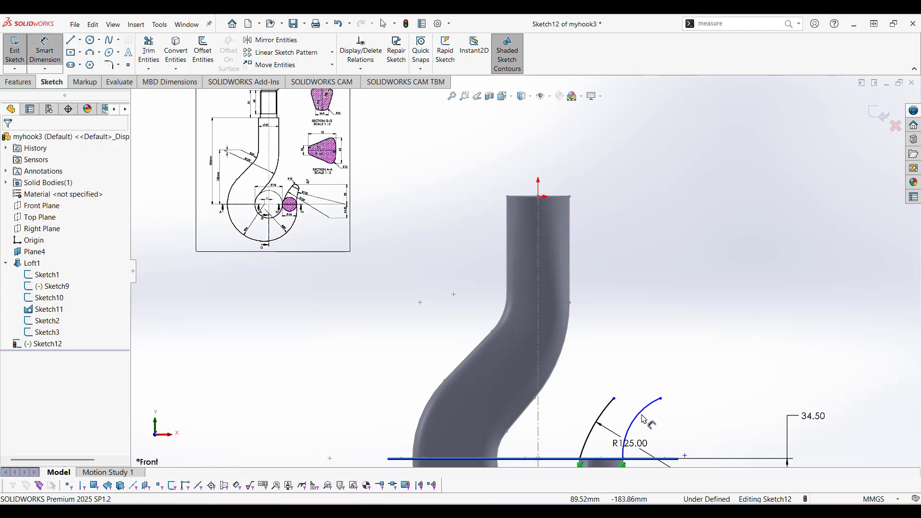
left_click(641, 411)
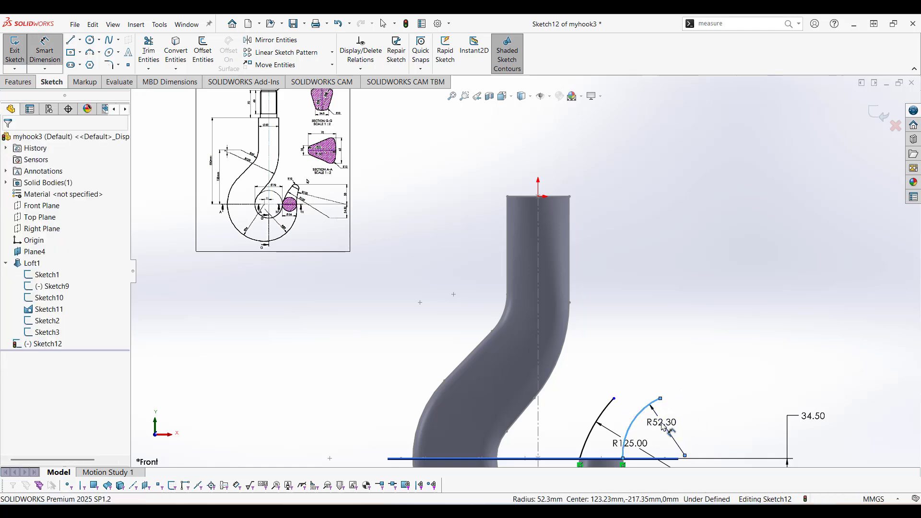
left_click(663, 426)
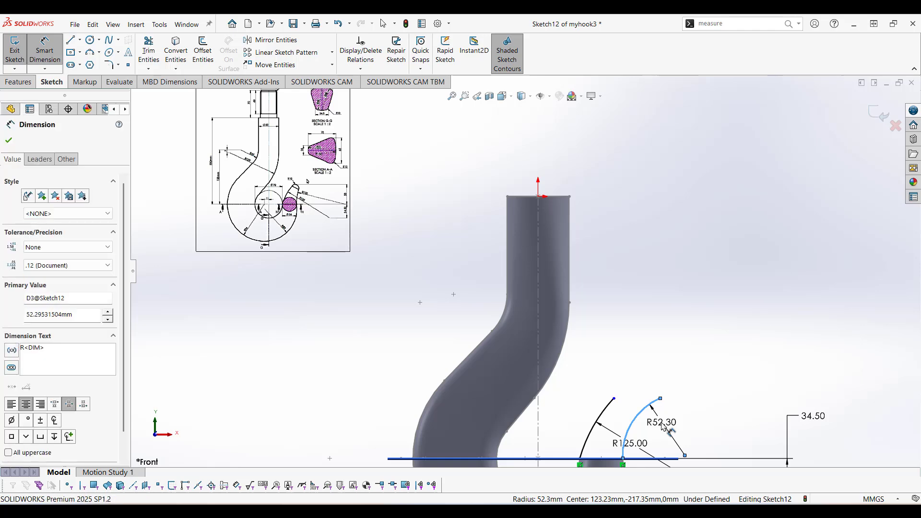
type("125")
key("Return")
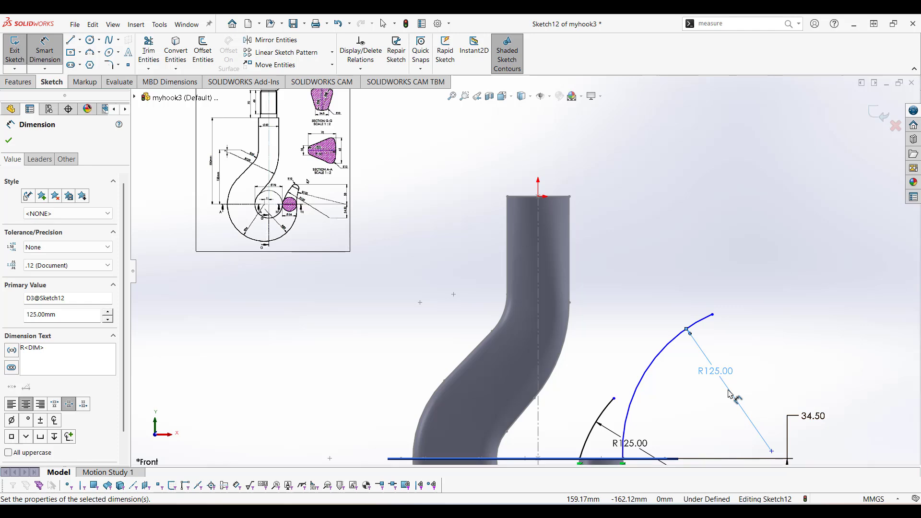
key("Escape")
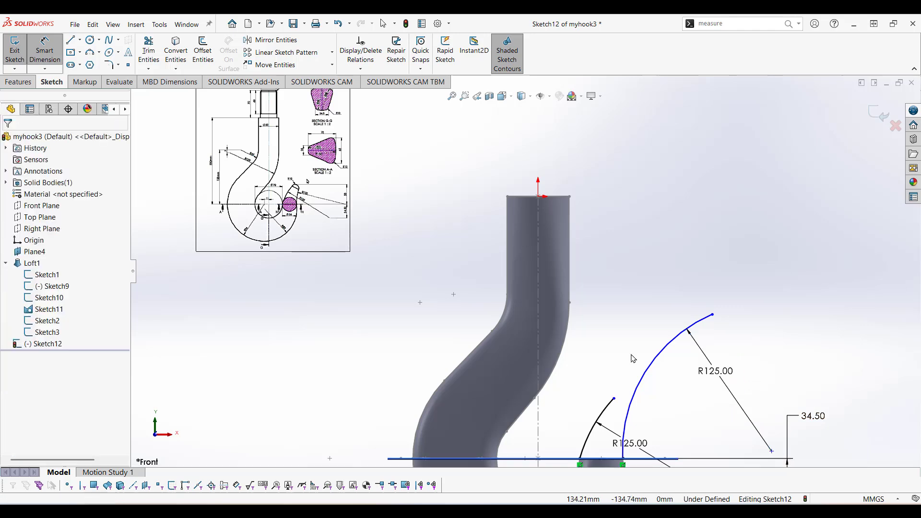
scroll(777, 453, "down", 4)
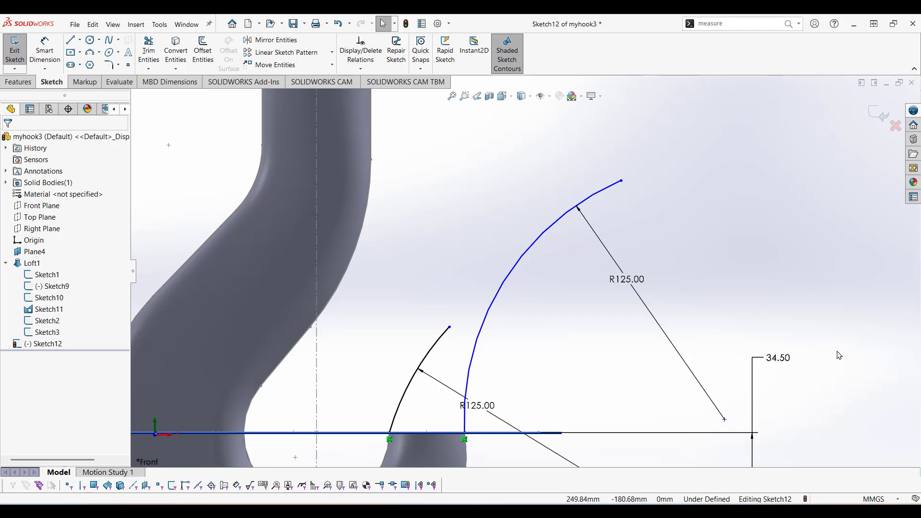
left_click(726, 421)
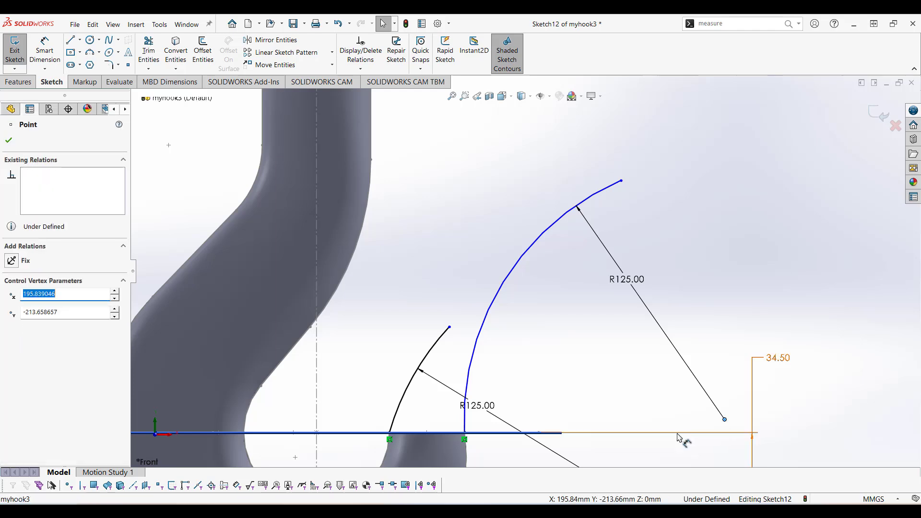
left_click(678, 434)
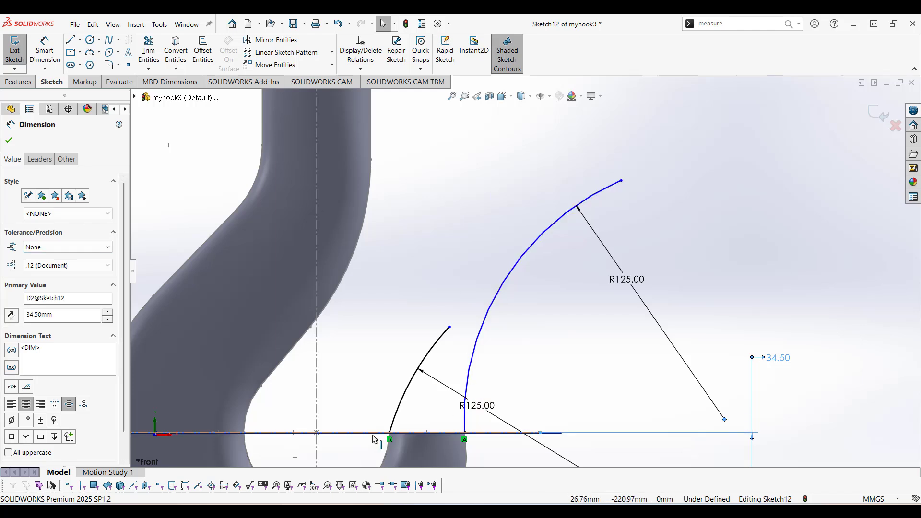
left_click(829, 302)
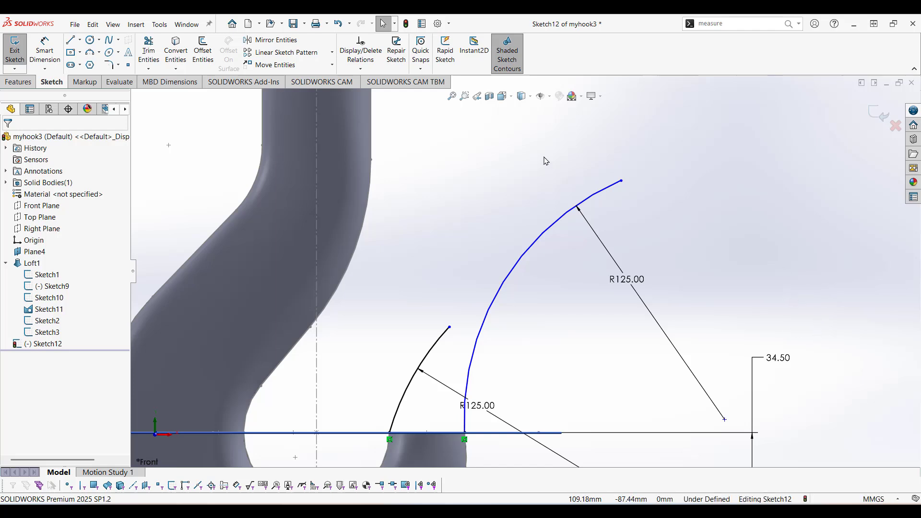
Dimension the outer tip arc's centre at 0 mm from the horizontal line so that it lies level with the tip face.
left_click(45, 48)
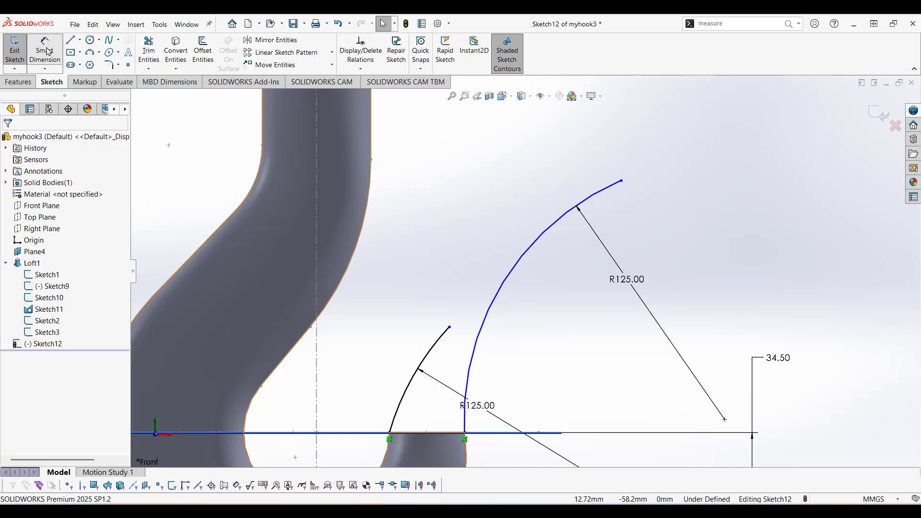
left_click(725, 420)
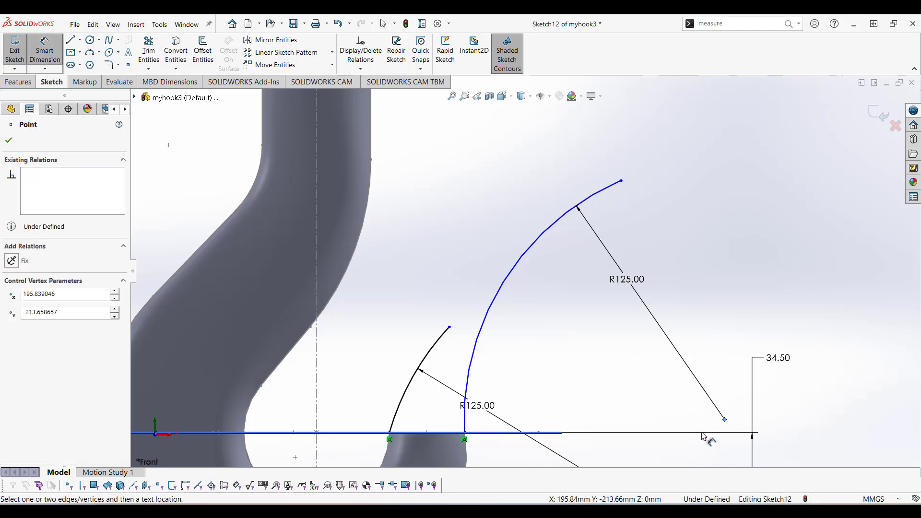
left_click(550, 434)
left_click(629, 409)
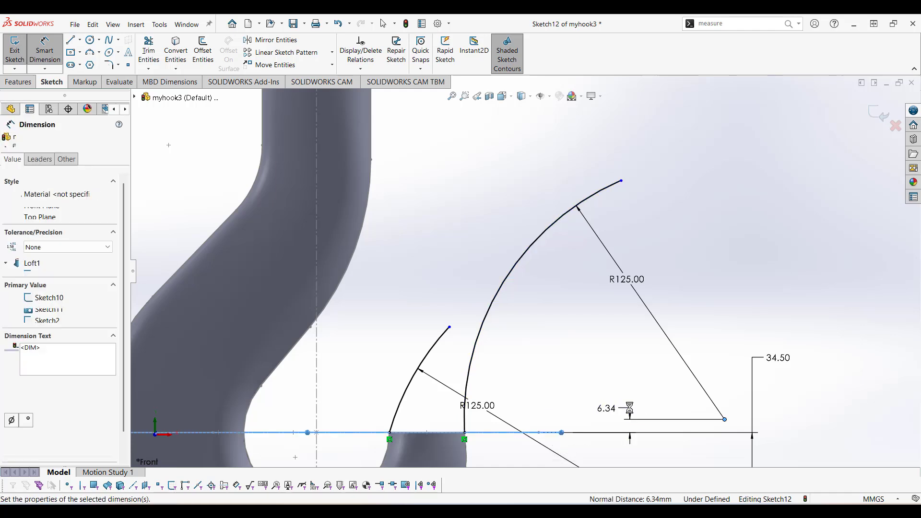
key("Return")
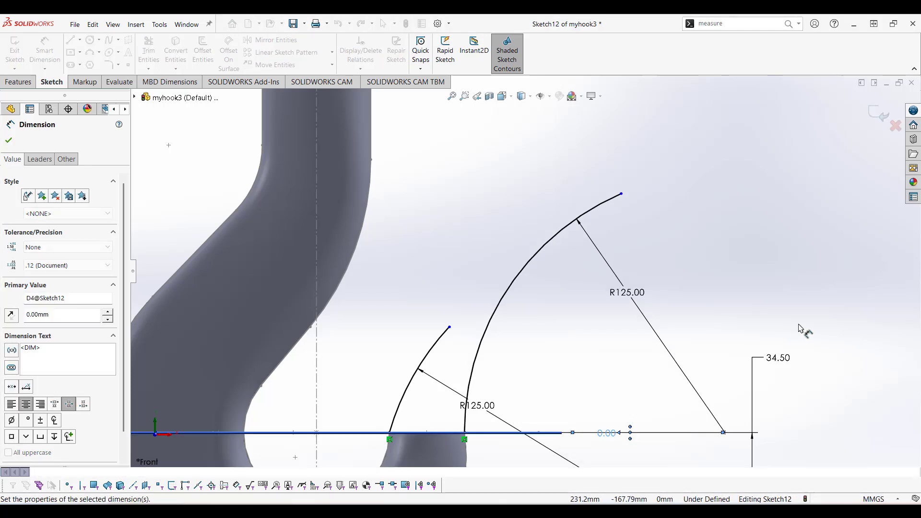
key("Escape")
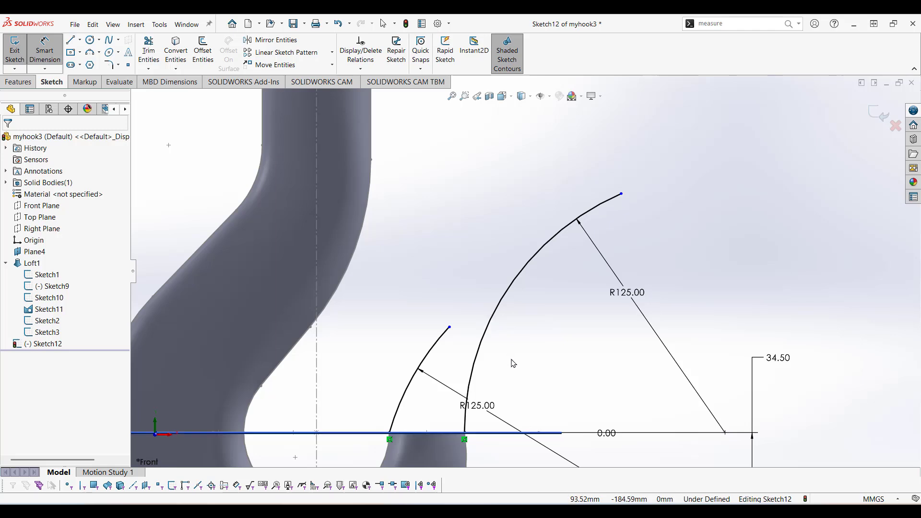
key("Escape")
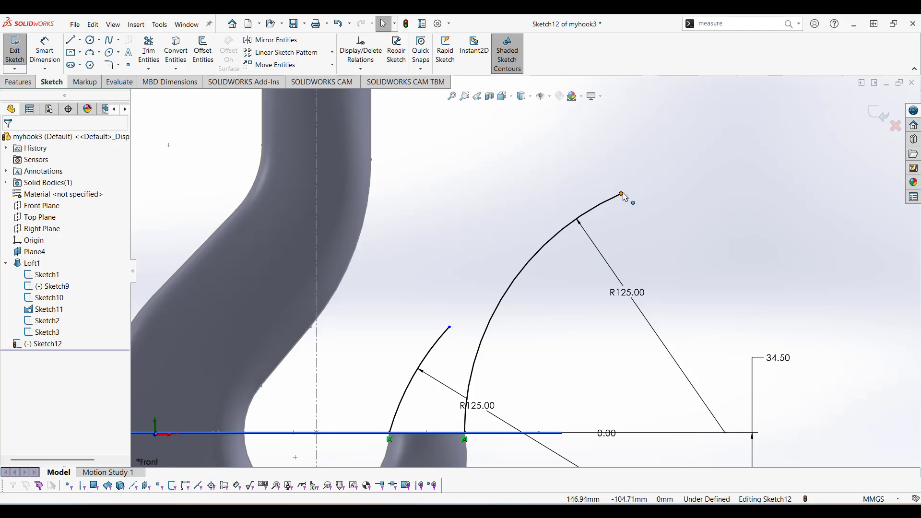
Shorten the outer arc to near the inner arc's height and join their free ends with a three-point arc of about 8.7 mm radius.
left_click_drag(621, 195, 483, 345)
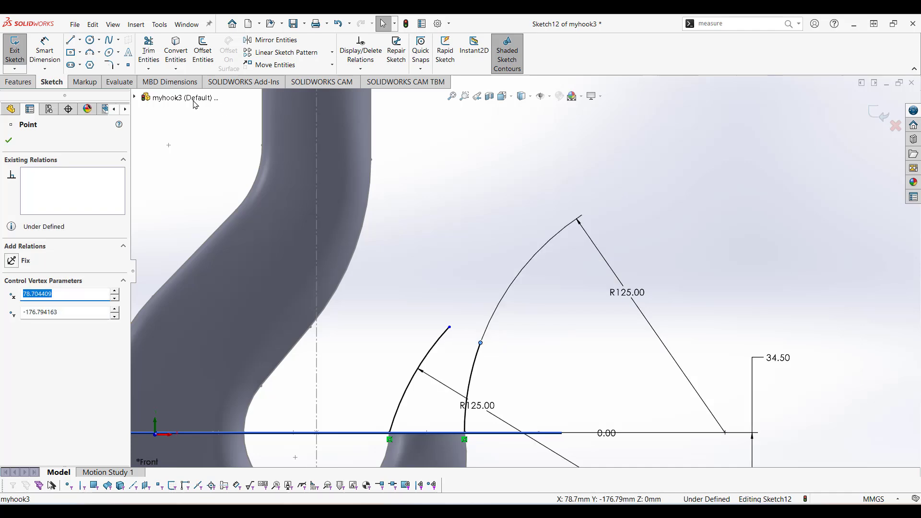
left_click(98, 52)
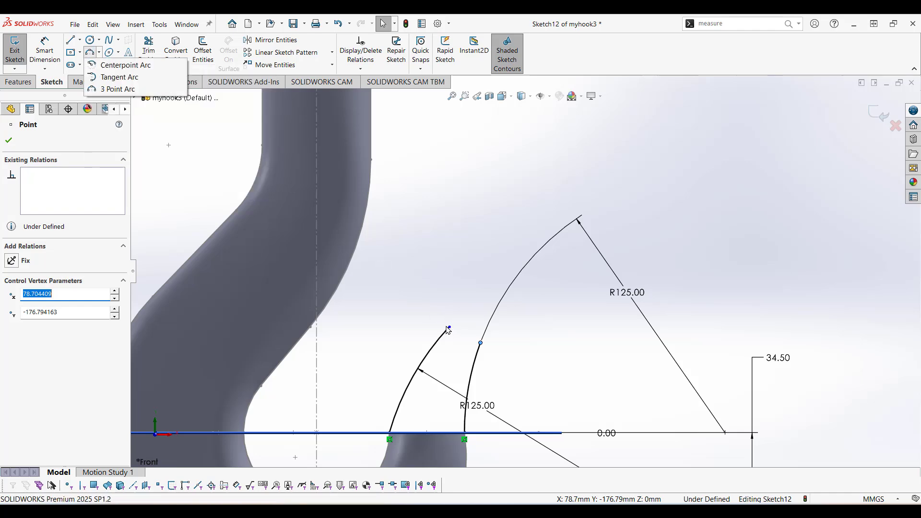
left_click(93, 54)
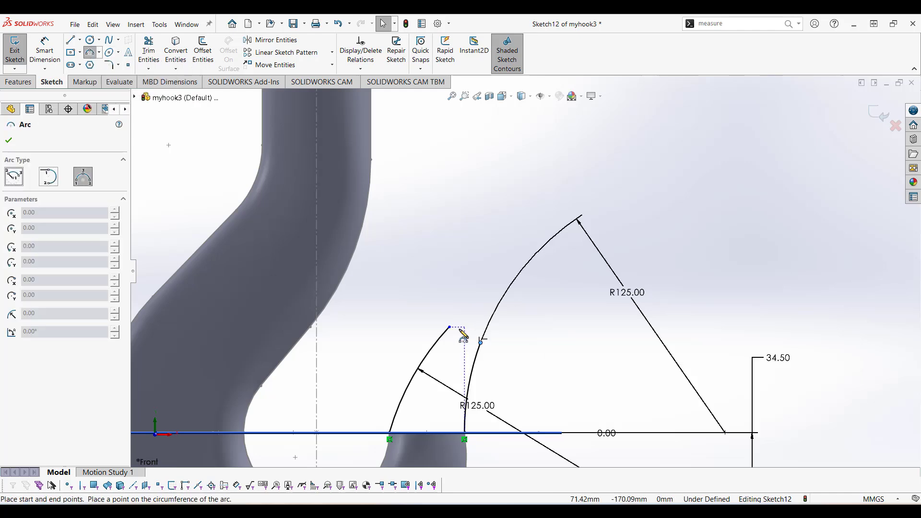
left_click(449, 327)
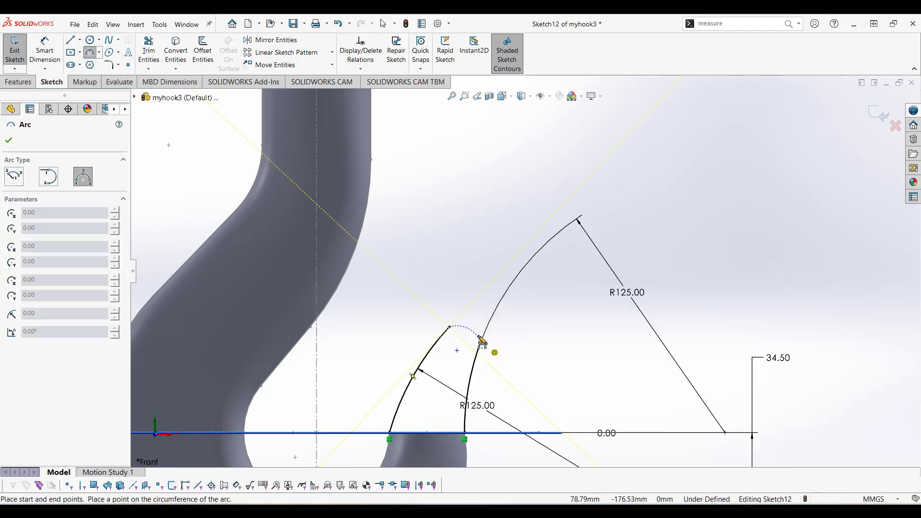
left_click(480, 342)
left_click(475, 327)
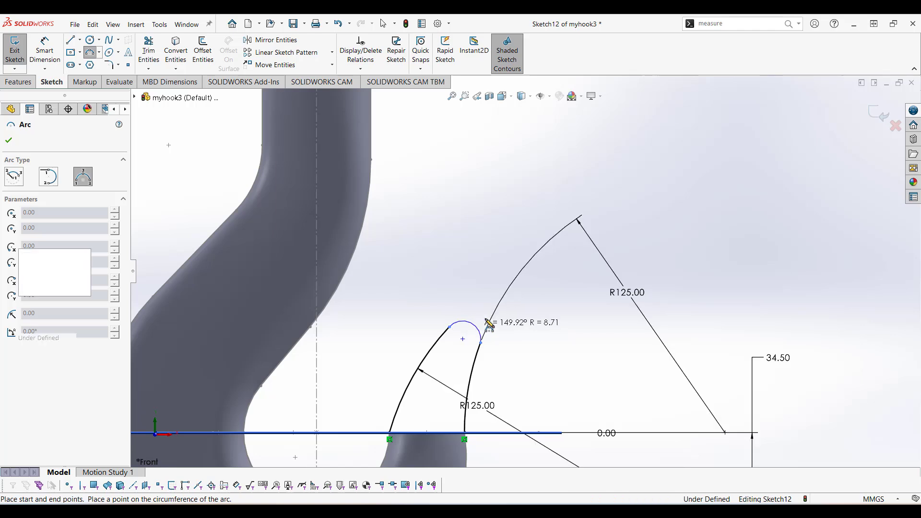
key("Escape")
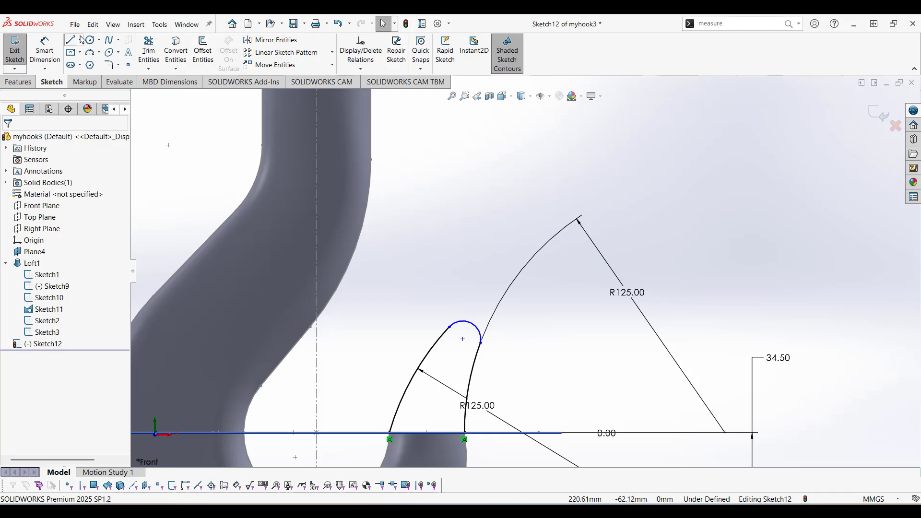
Dimension the distance between the two endpoints of the tip's end arc as 20 mm.
left_click(45, 49)
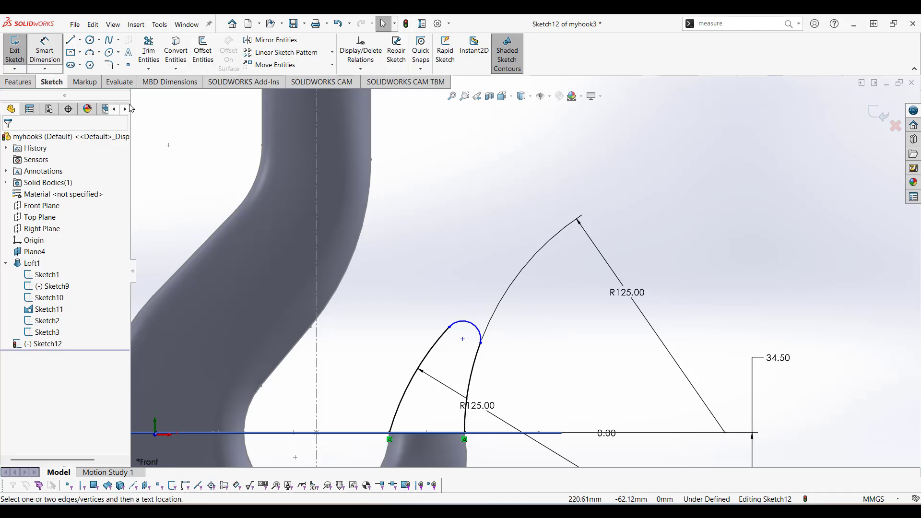
left_click(481, 343)
left_click(481, 344)
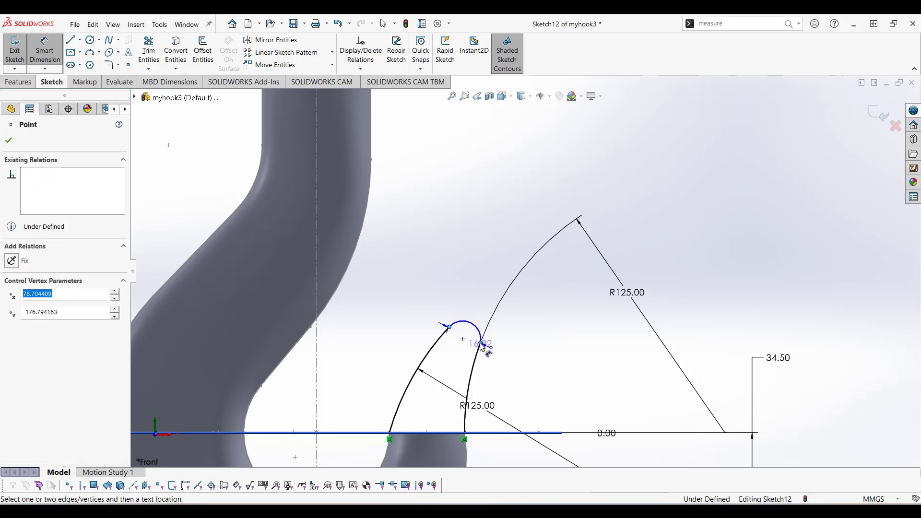
left_click(496, 297)
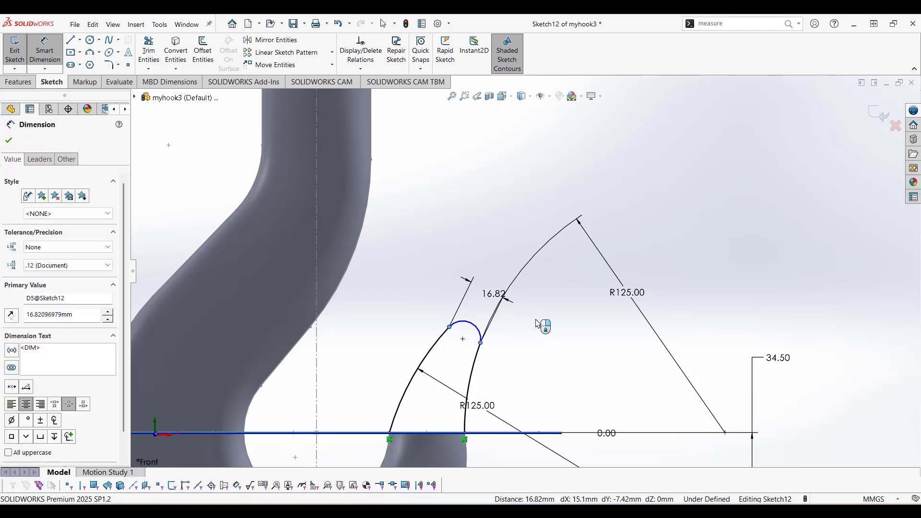
type("20")
key("Escape")
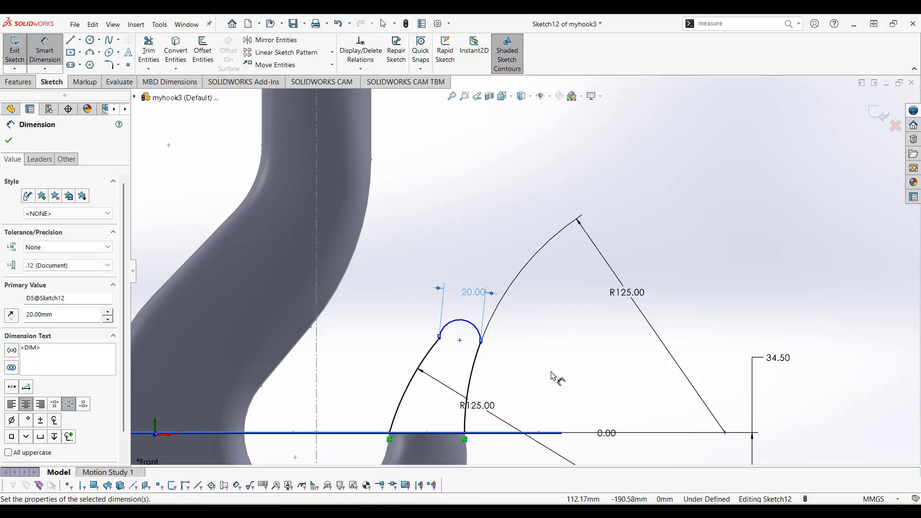
key("Escape")
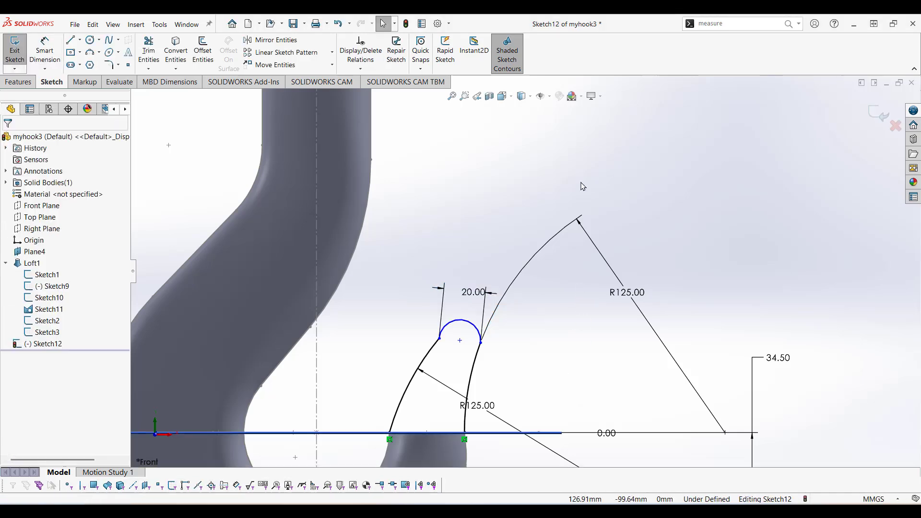
Sketch a horizontal centerline about 56 mm long just above the crest of the tip's end arc.
left_click(81, 42)
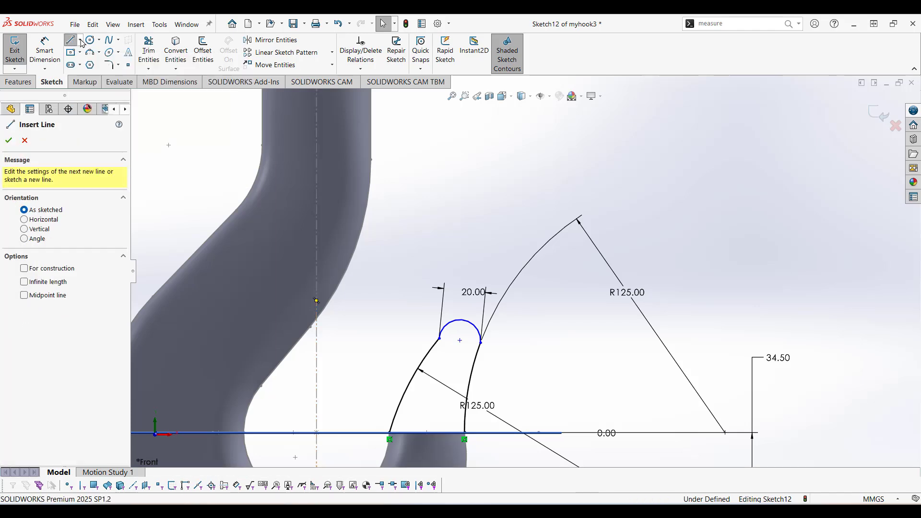
left_click(77, 64)
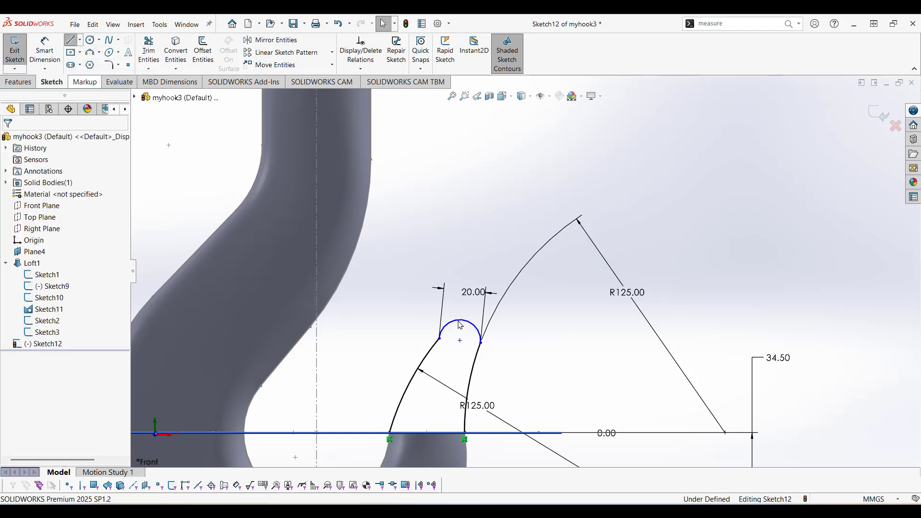
left_click(425, 318)
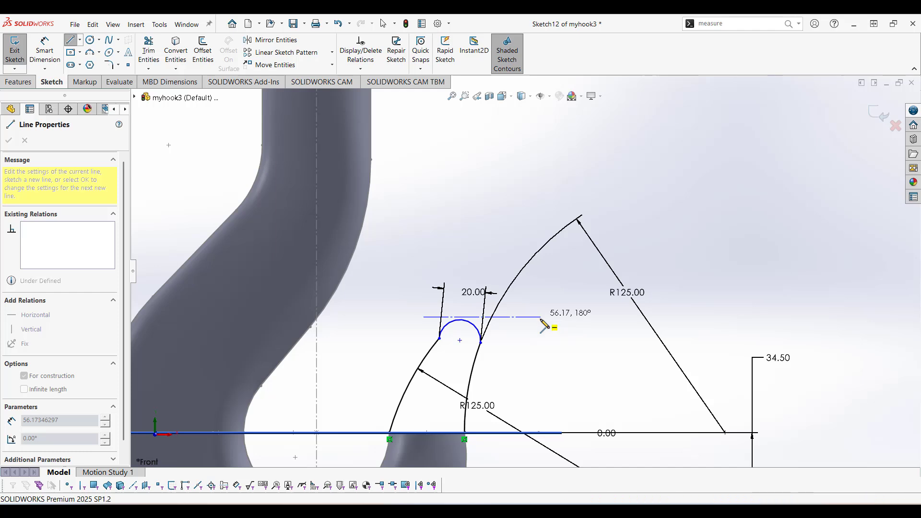
left_click(541, 316)
key("Escape")
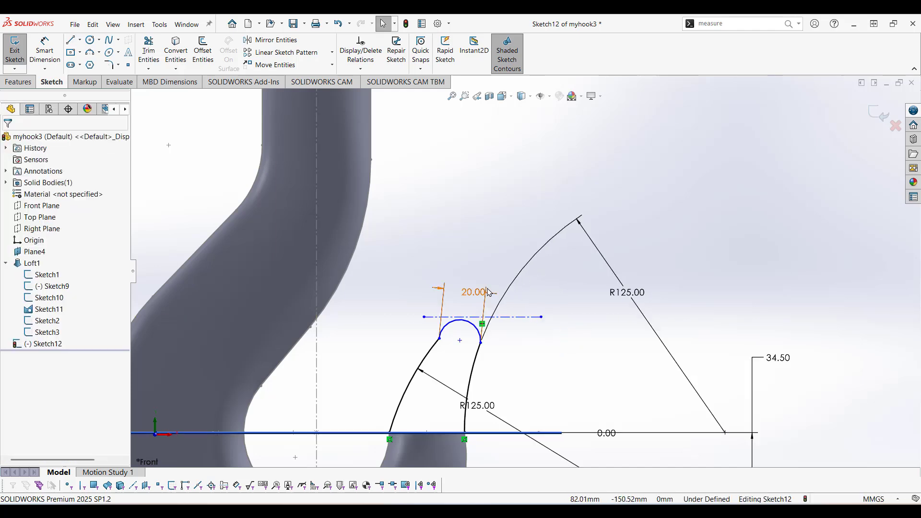
left_click(524, 321)
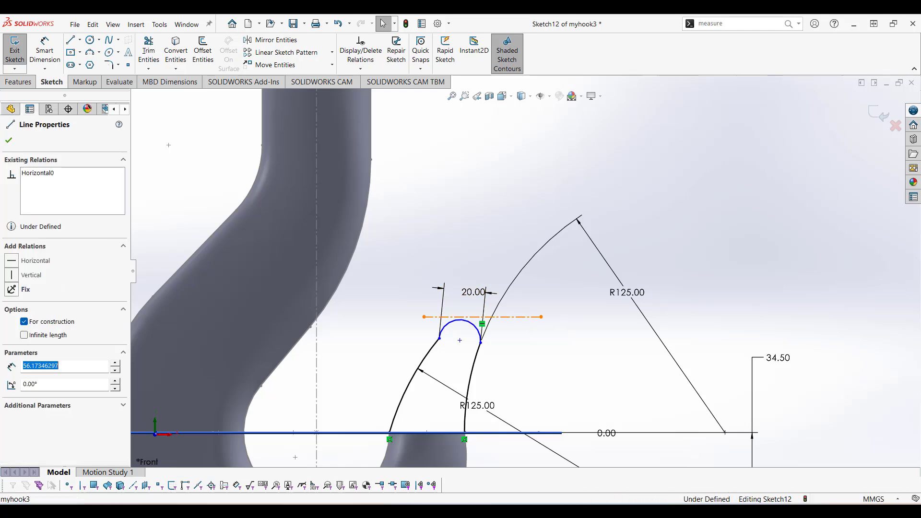
left_click(437, 323)
left_click(461, 319, "ctrl")
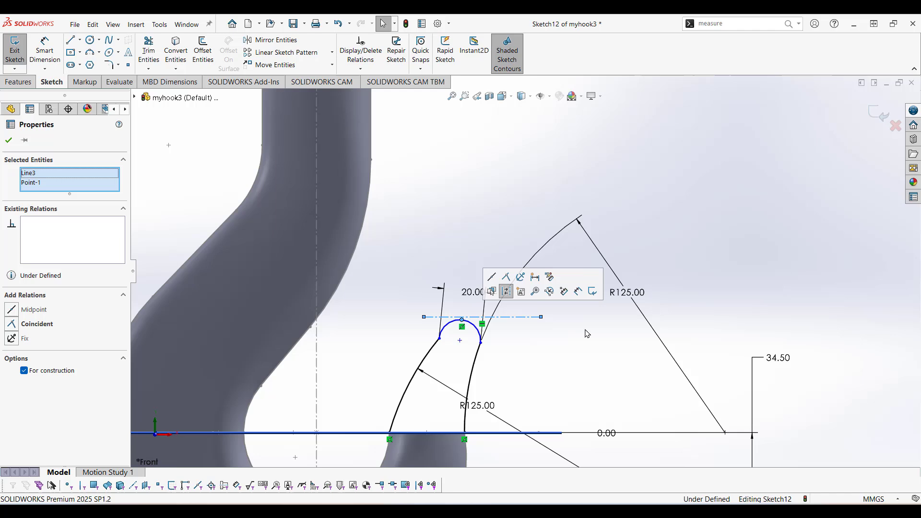
left_click(527, 331)
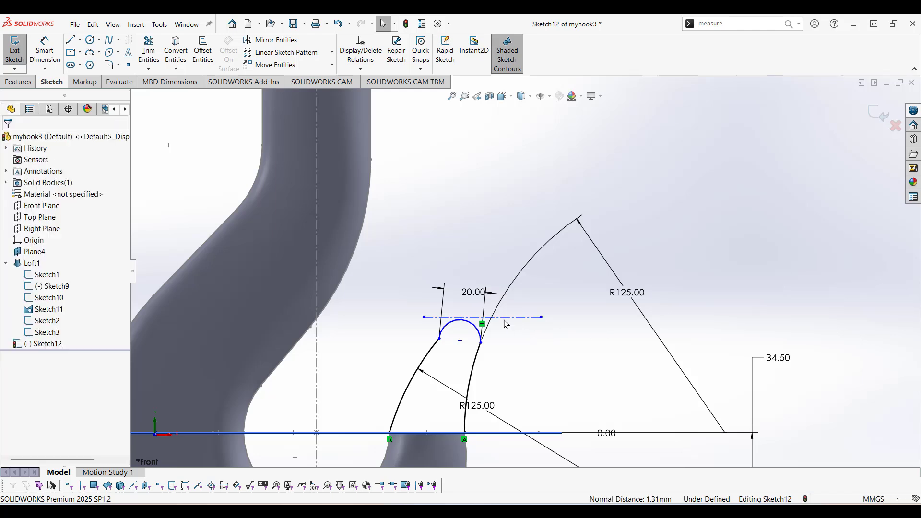
Make the tip's end arc tangent to the horizontal centerline above it.
left_click(455, 338)
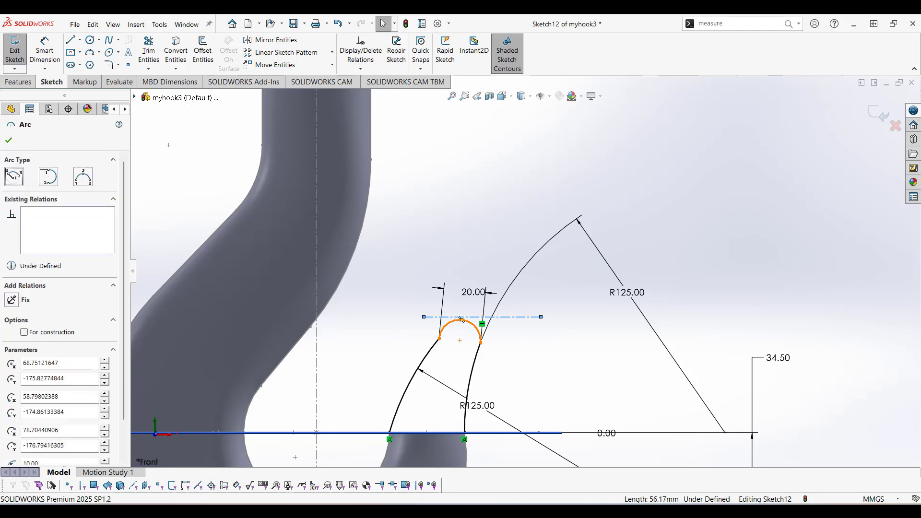
left_click(11, 311)
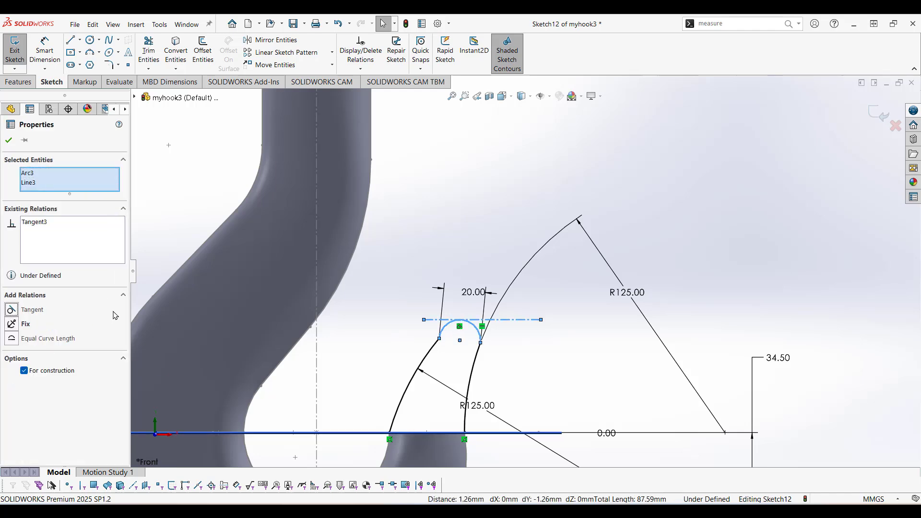
left_click(586, 274)
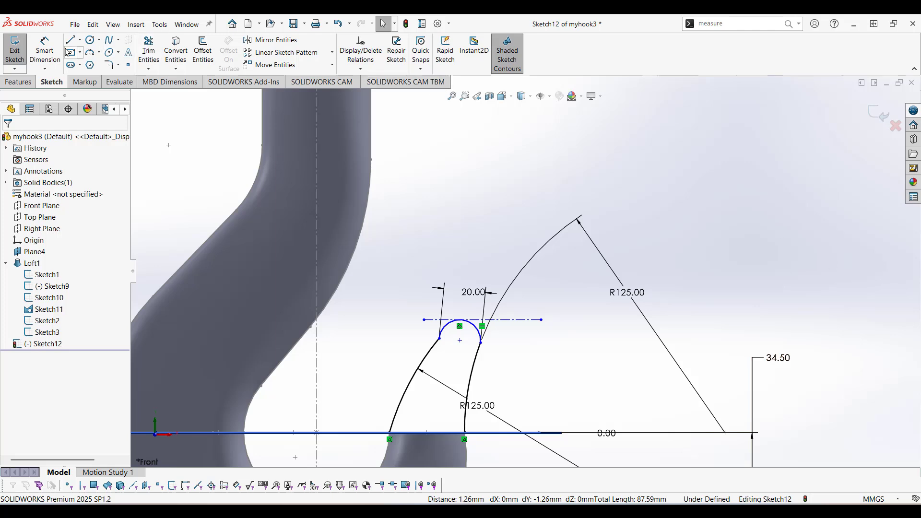
Dimension the horizontal centerline at 50 mm above the line of the hook's flat tip face.
left_click(45, 51)
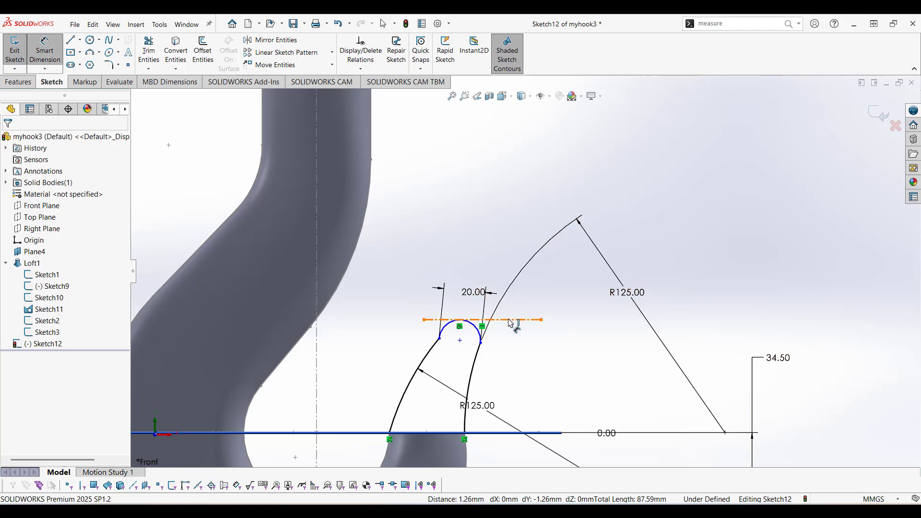
left_click(488, 434)
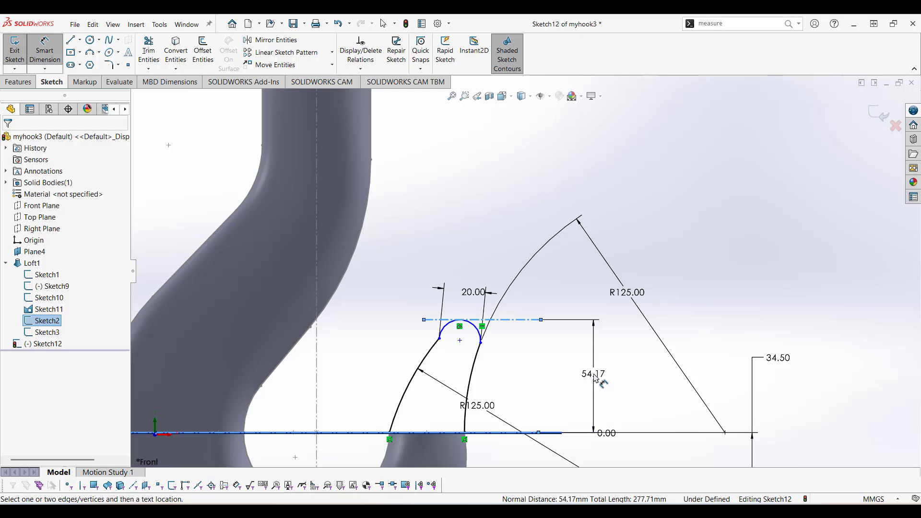
left_click(595, 378)
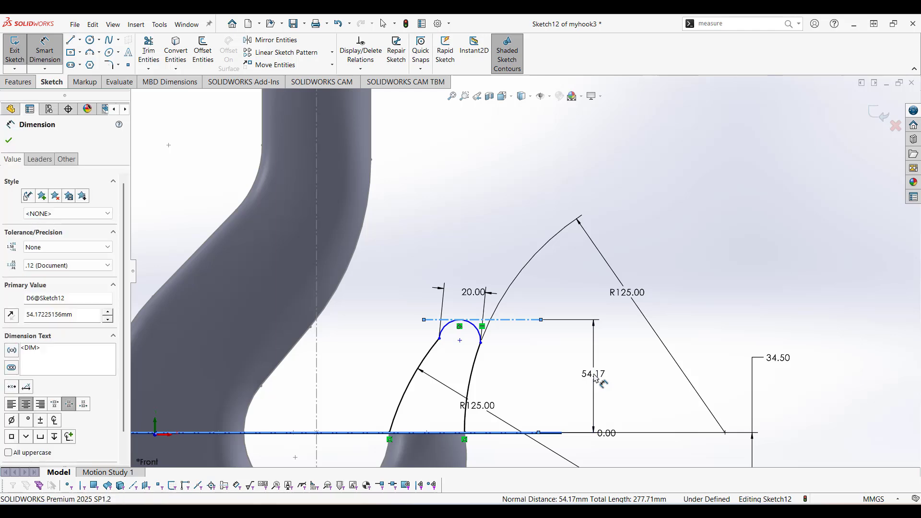
type("50")
key("Escape")
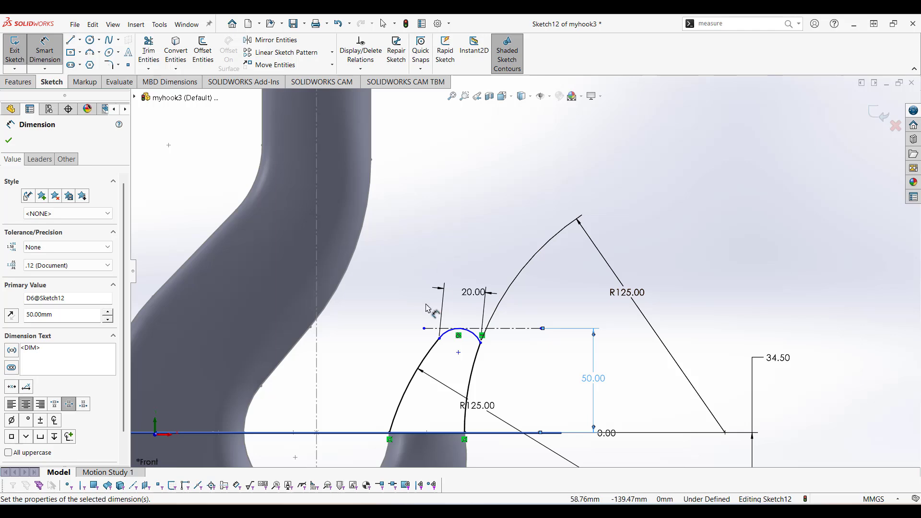
key("Escape")
key("Escape")
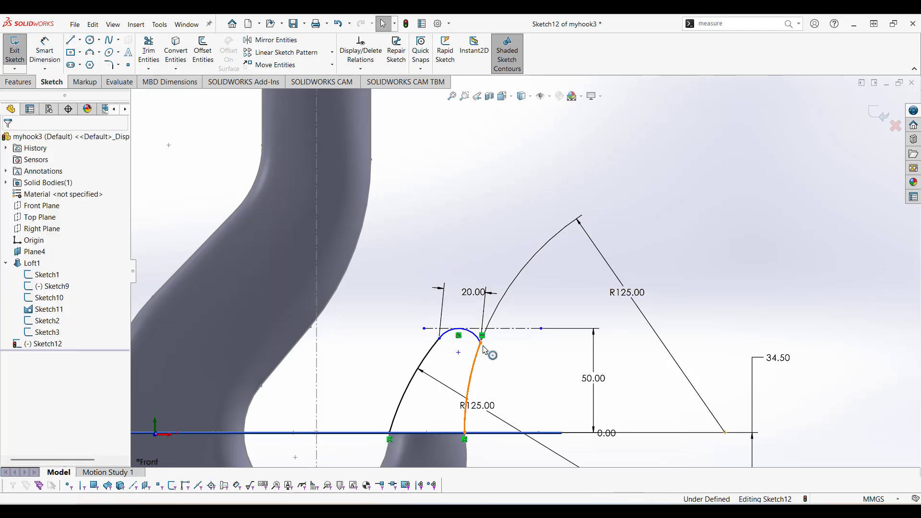
Make the end arc tangent to the outer R125 arc at their shared endpoint.
left_click(482, 343)
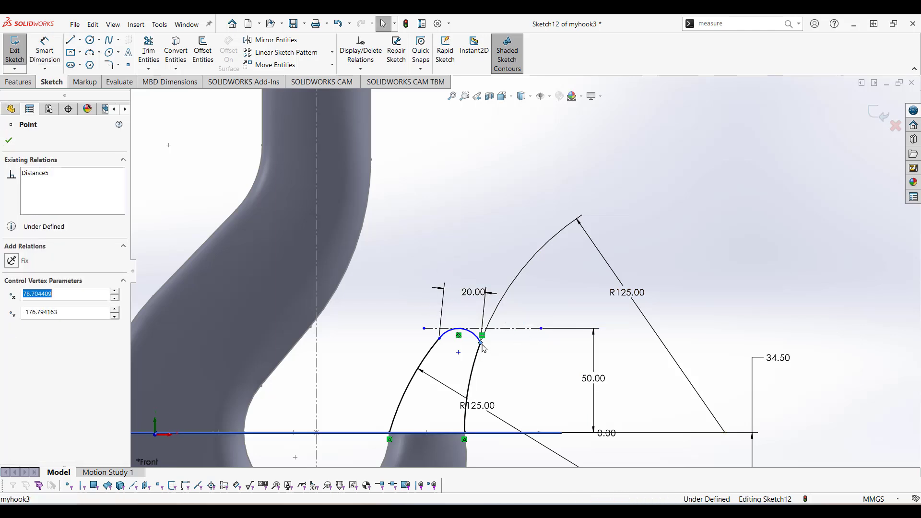
right_click(482, 344)
left_click(494, 330)
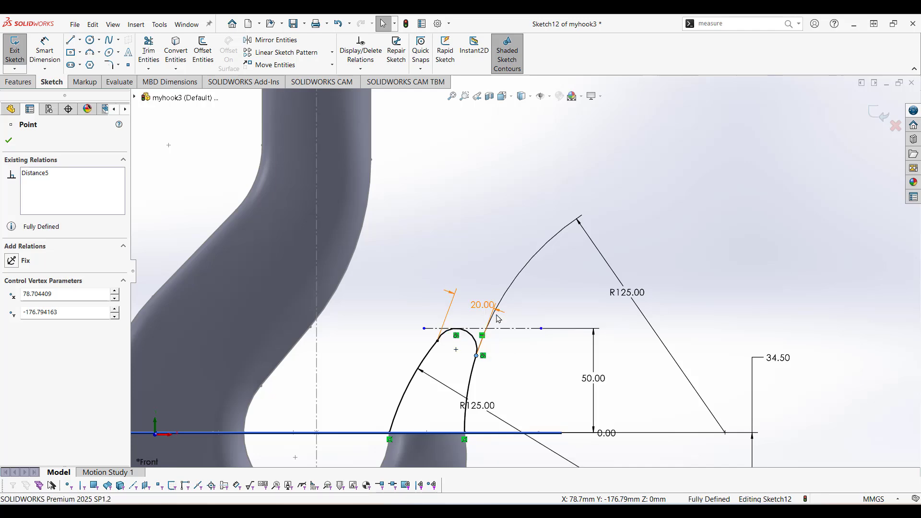
Try to make the end arc tangent to the inner R125 arc at their shared endpoint, and delete that added relation.
left_click(438, 342)
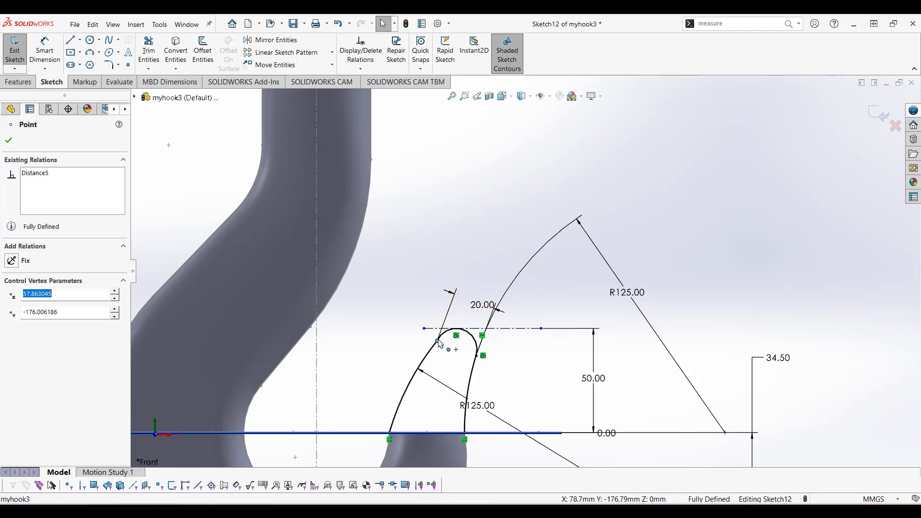
right_click(439, 342)
left_click(449, 312)
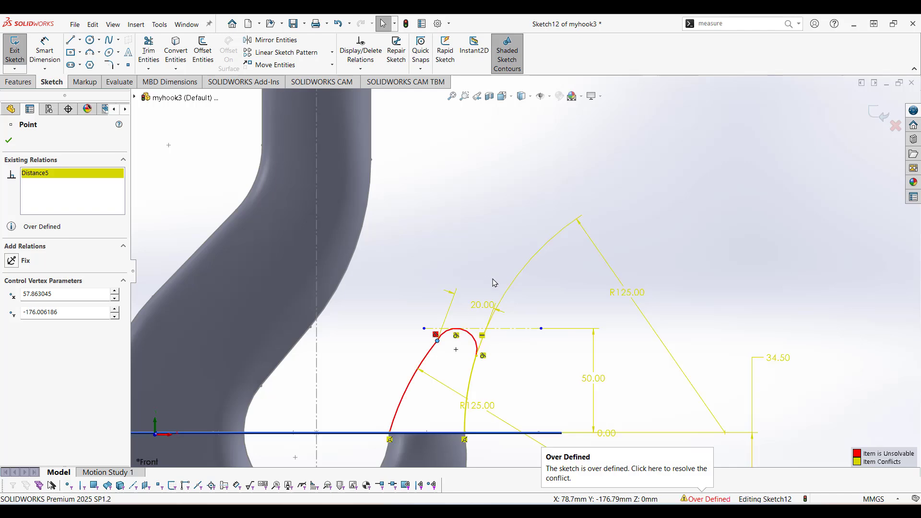
key("Escape")
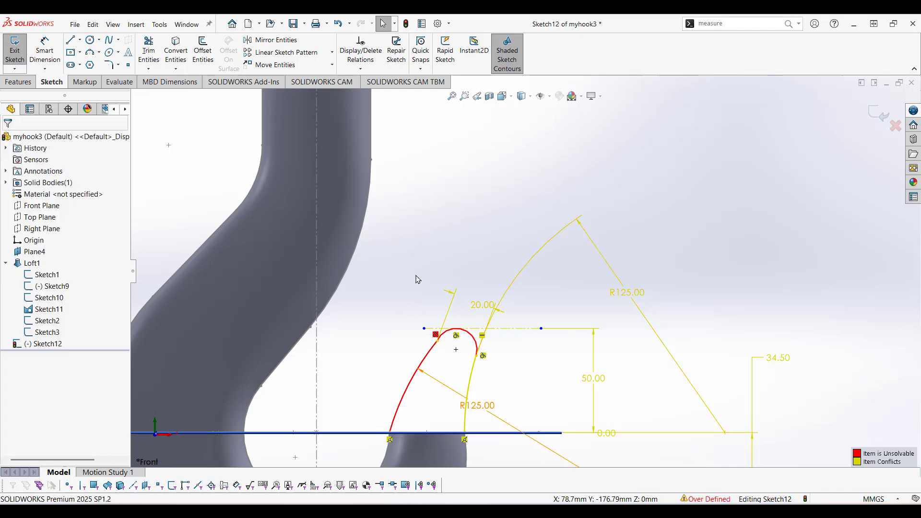
left_click(436, 335)
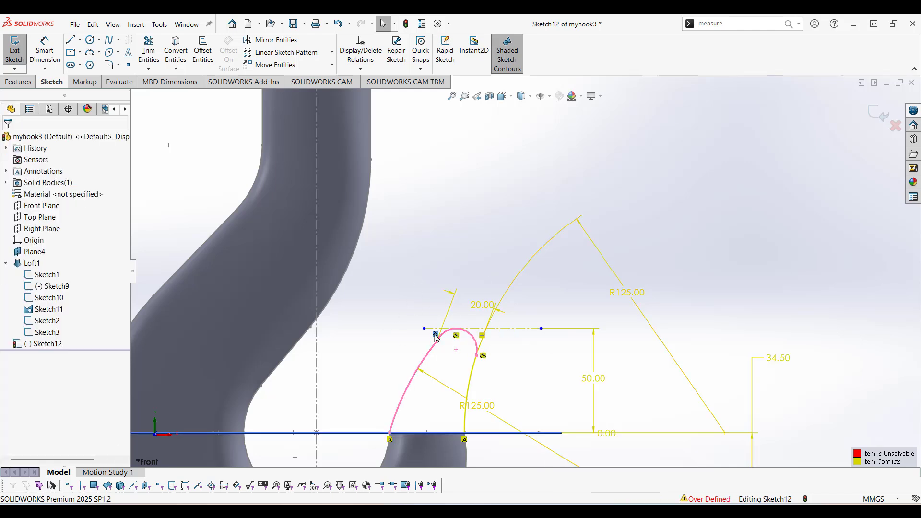
key("Delete")
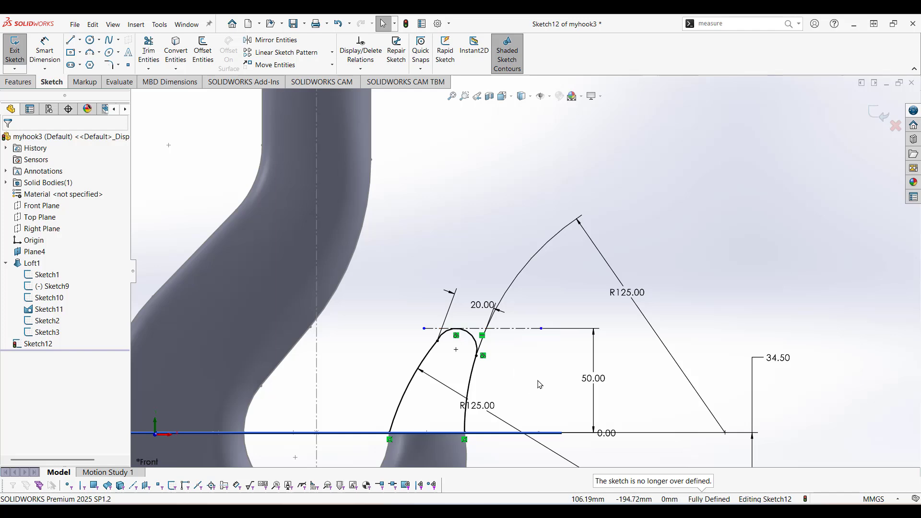
Draw a centerline joining the two endpoints of the tip's end arc.
scroll(541, 384, "up", 3)
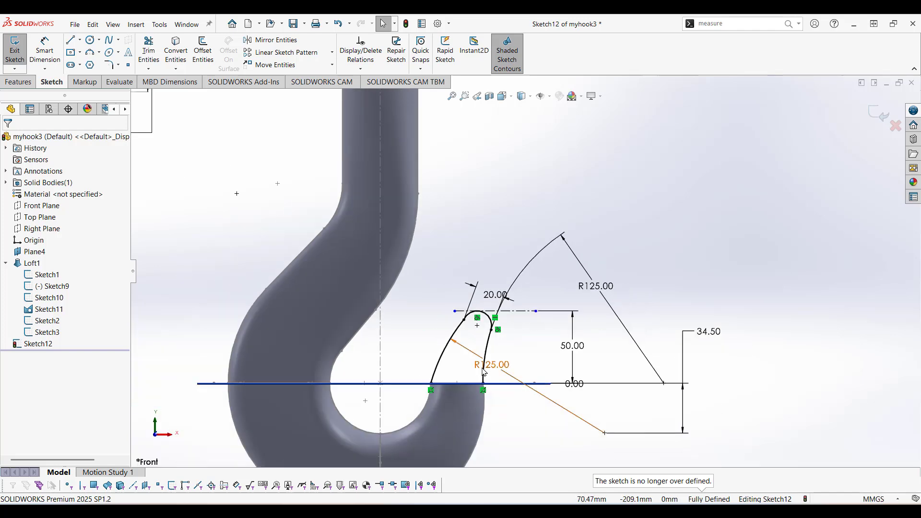
scroll(483, 372, "down", 2)
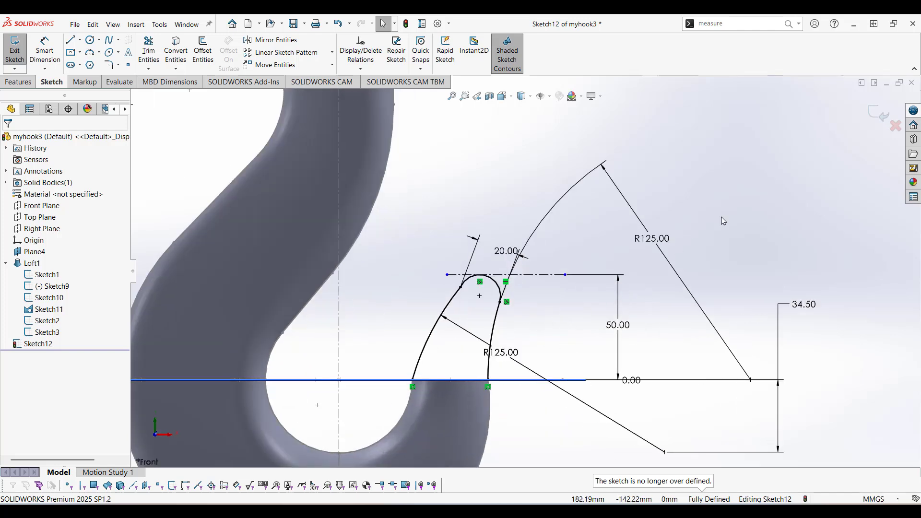
mouse_move(723, 217)
middle_mouse_down()
mouse_move(734, 243)
mouse_move(728, 222)
middle_mouse_up()
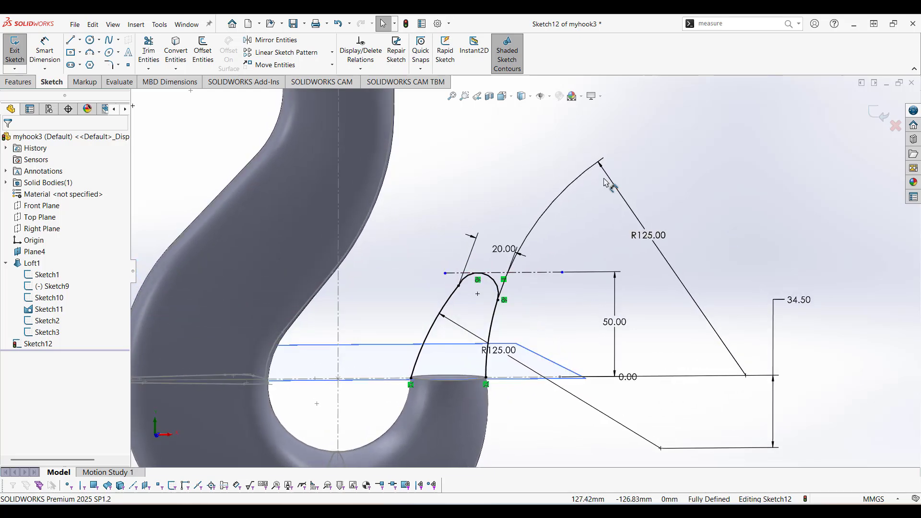
left_click(80, 40)
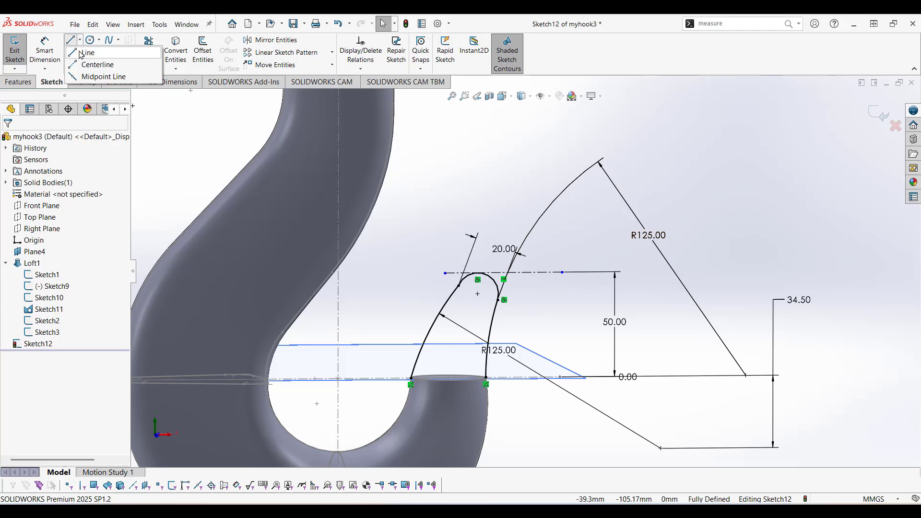
left_click(93, 65)
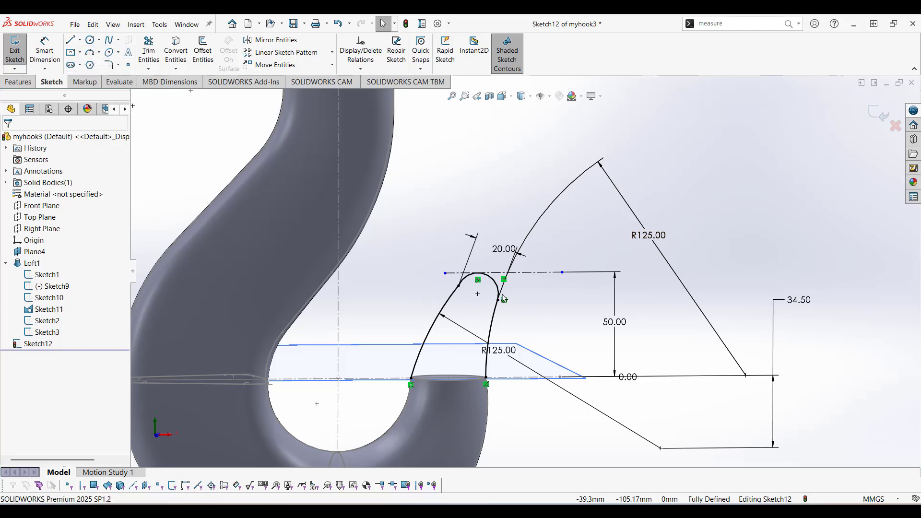
left_click(458, 286)
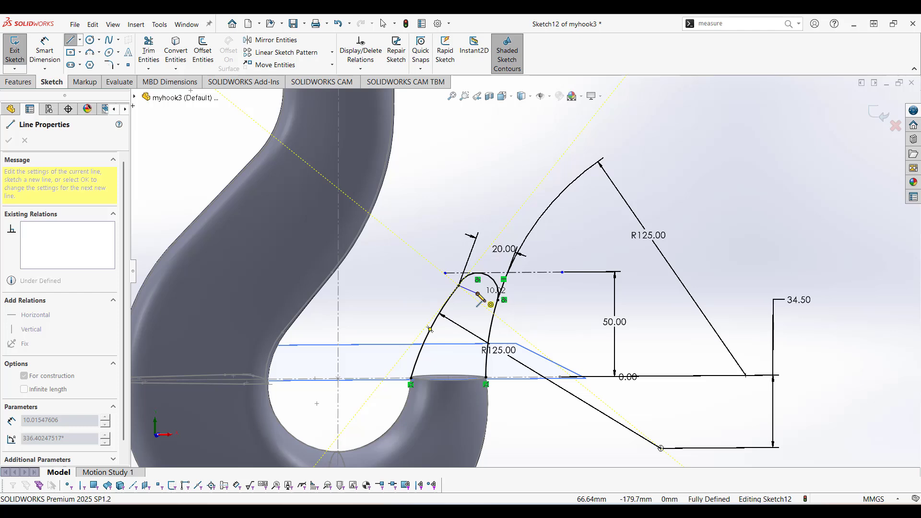
double_click(499, 300)
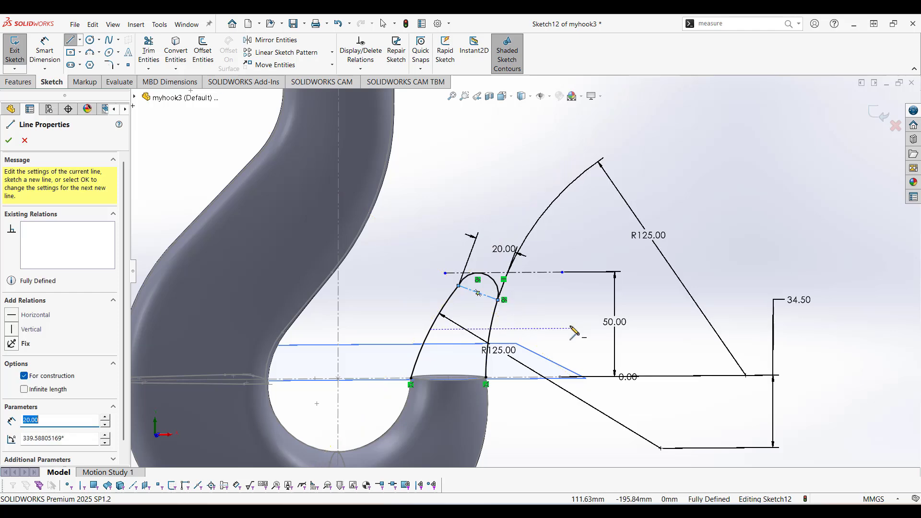
right_click(576, 327)
left_click(601, 336)
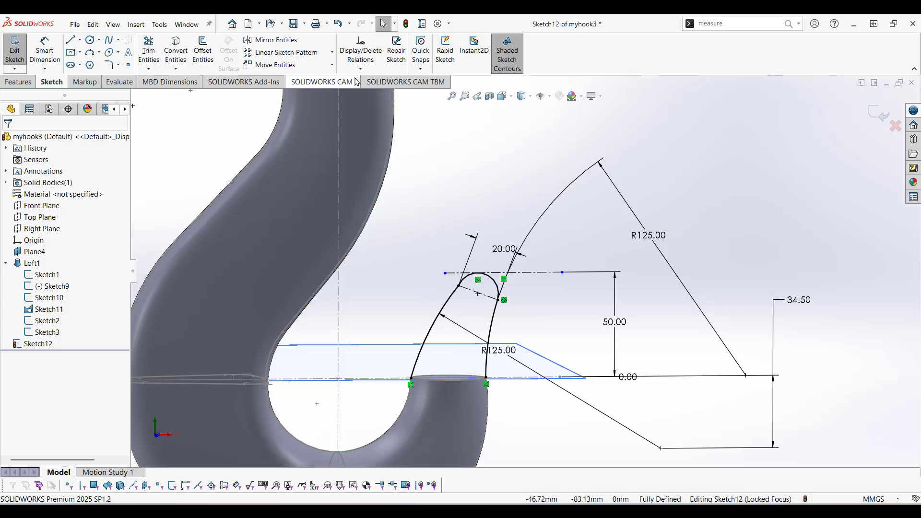
Close the tip sketch and create a reference plane through the end arc's endpoint-joining centerline, perpendicular to the Front Plane.
left_click(878, 116)
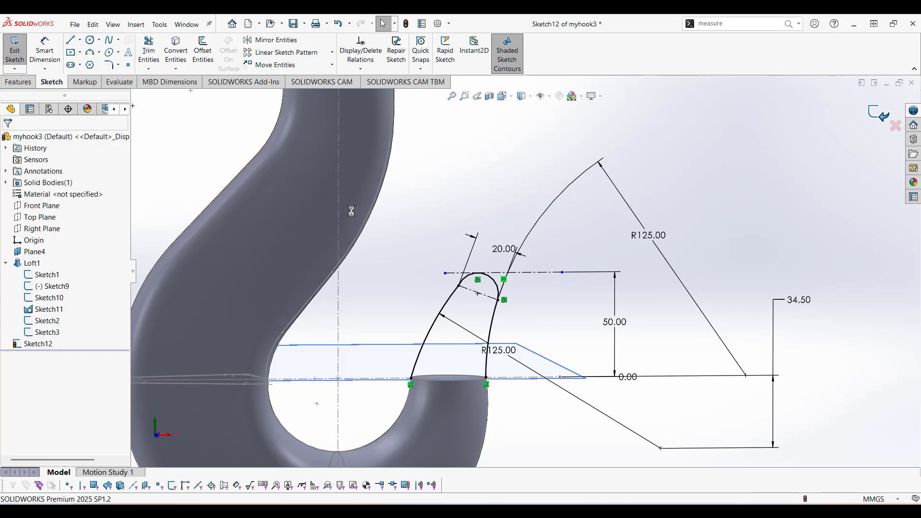
middle_click_drag(384, 226, 379, 256)
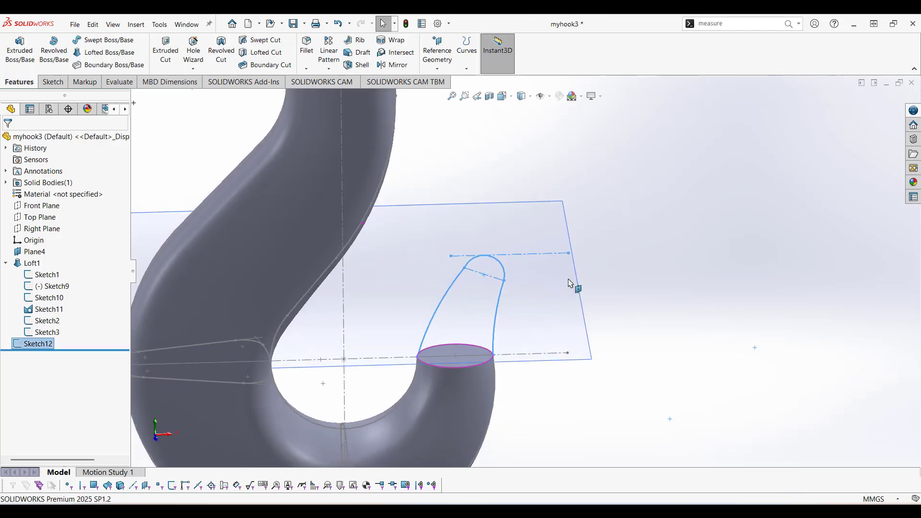
left_click(500, 282)
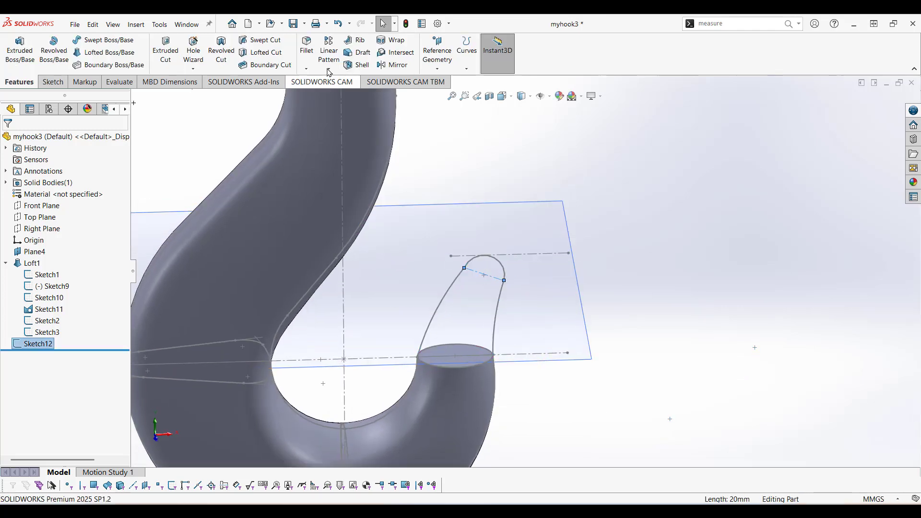
left_click(441, 71)
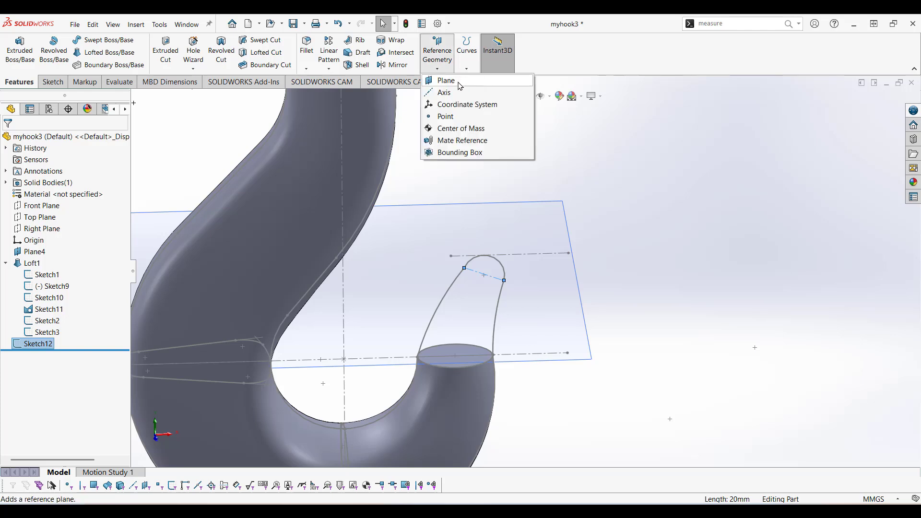
left_click(445, 79)
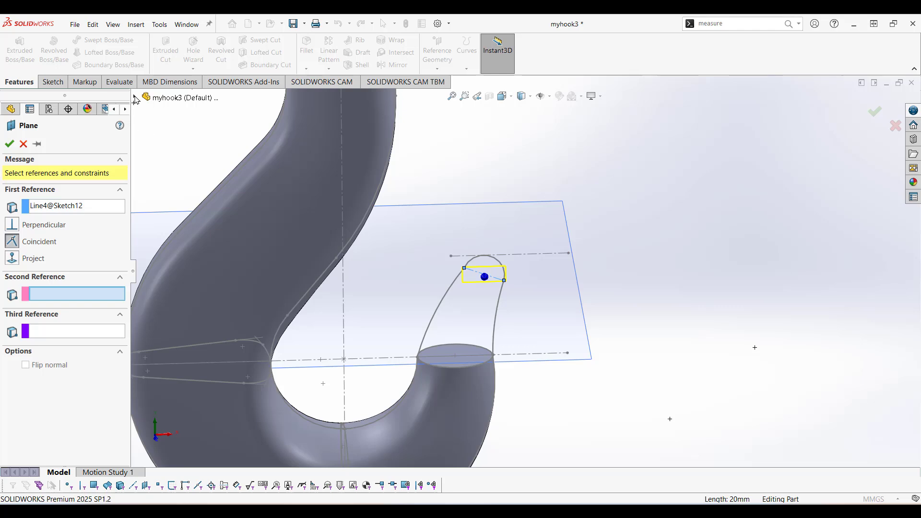
left_click(135, 98)
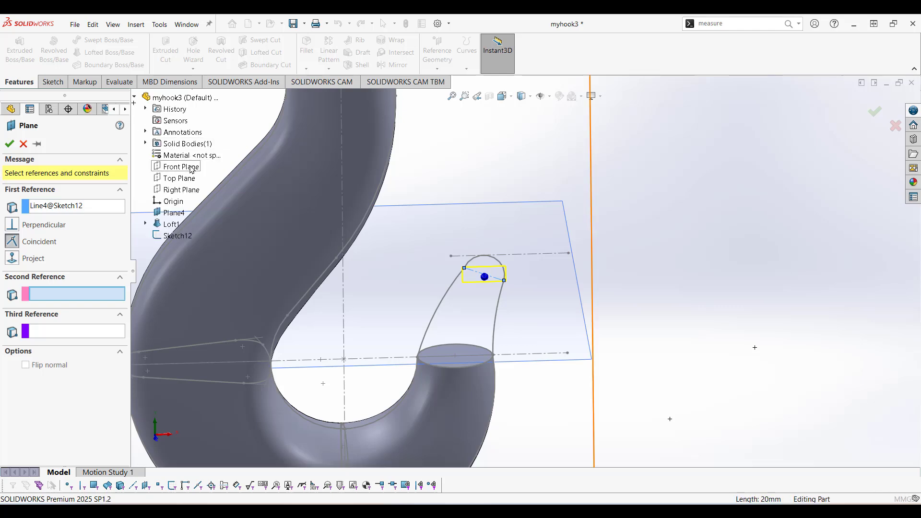
left_click(191, 167)
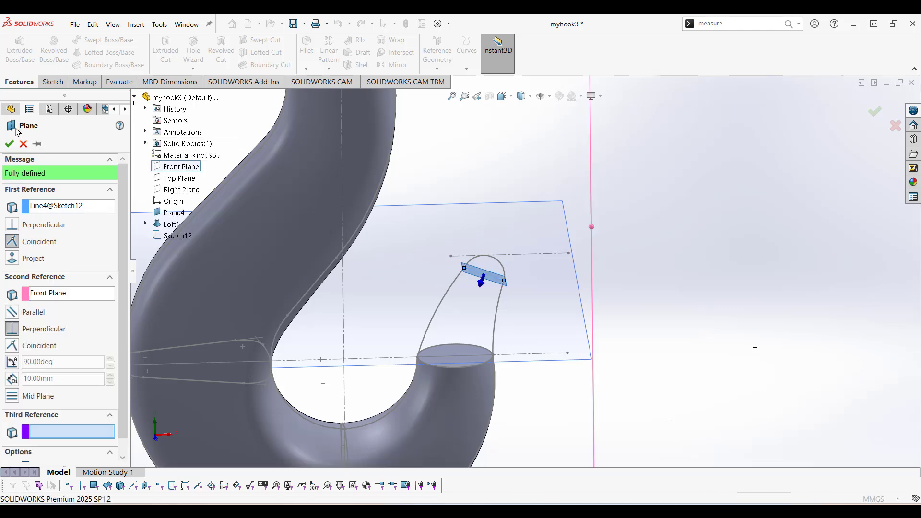
key("Return")
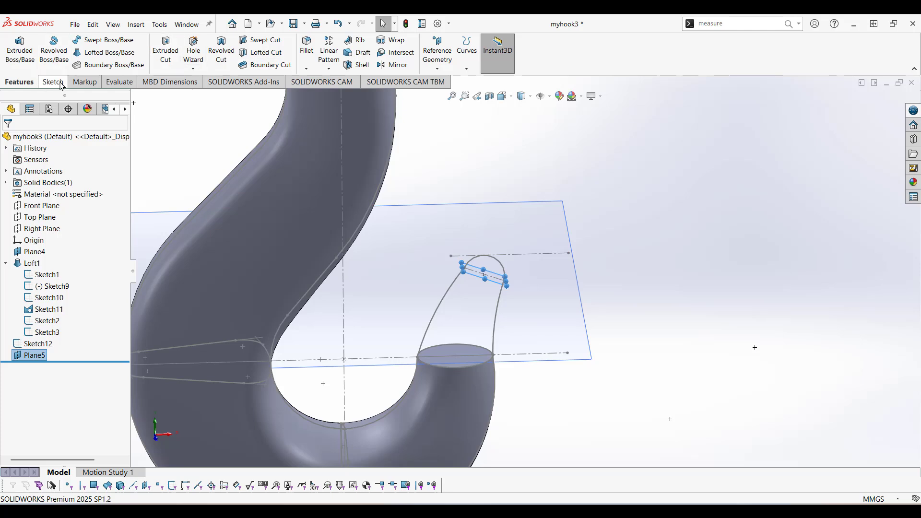
Start a sketch on the new reference plane at the hook tip.
right_click(38, 356)
left_click(48, 295)
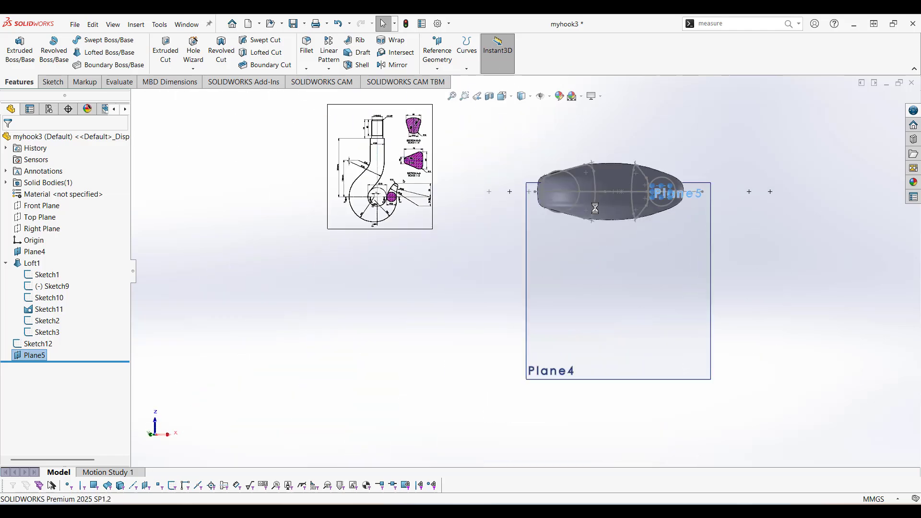
mouse_move(684, 253)
middle_mouse_down()
mouse_move(701, 84)
mouse_move(695, 101)
middle_mouse_up()
scroll(663, 232, "down", 11)
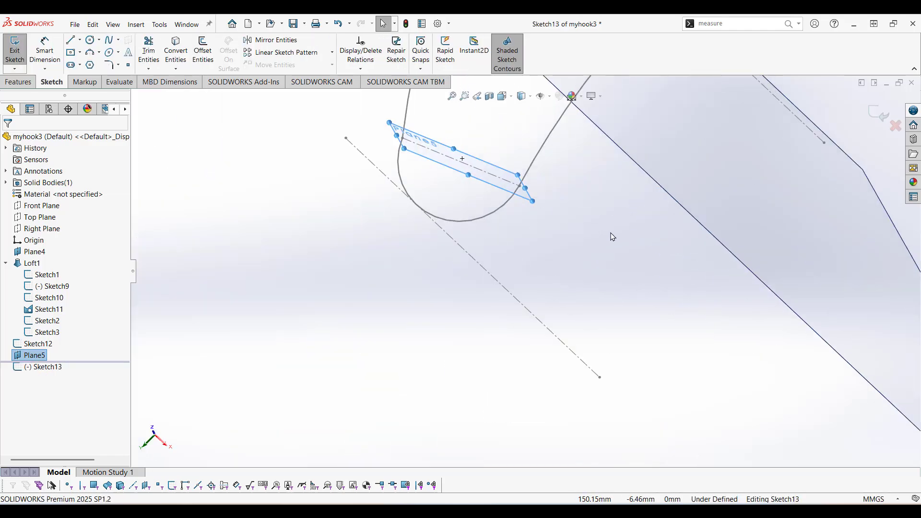
middle_click_drag(623, 218, 717, 14)
scroll(629, 251, "up", 4)
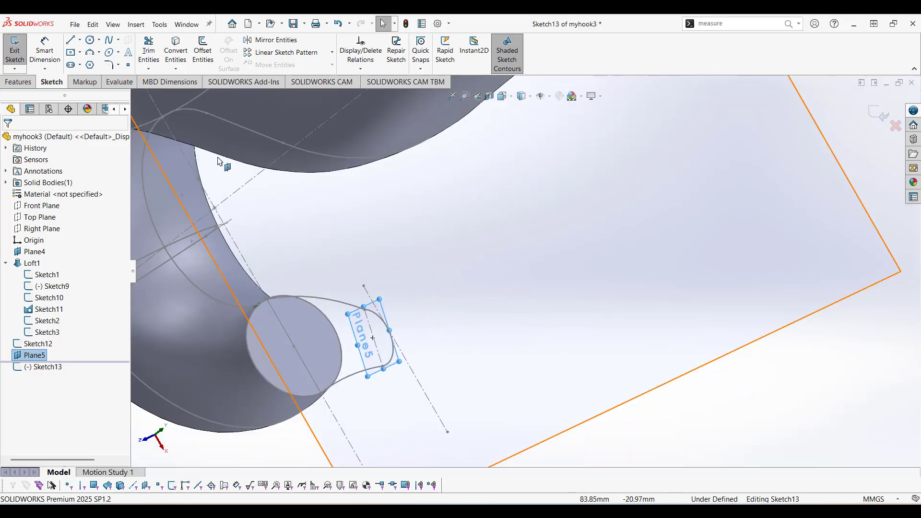
Draw a circle of about 14 mm radius centred near the midpoint of the end arc's centerline.
left_click(90, 42)
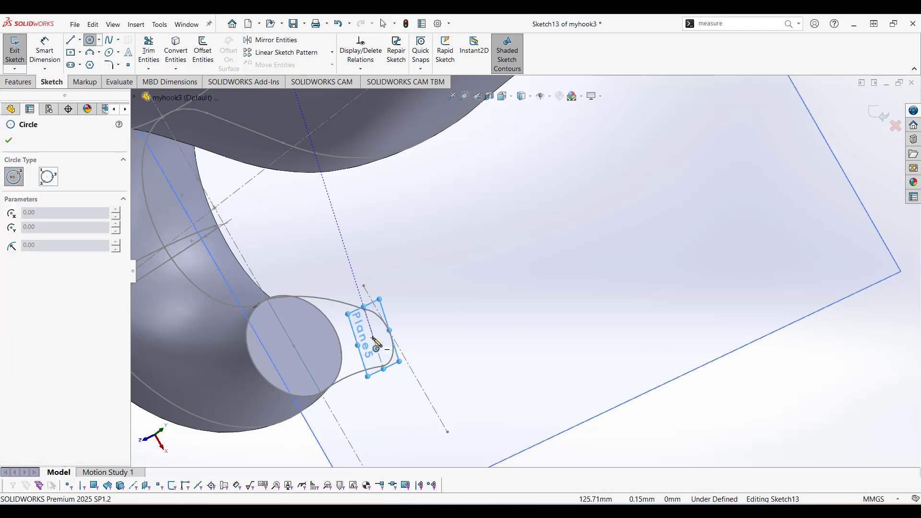
left_click(373, 338)
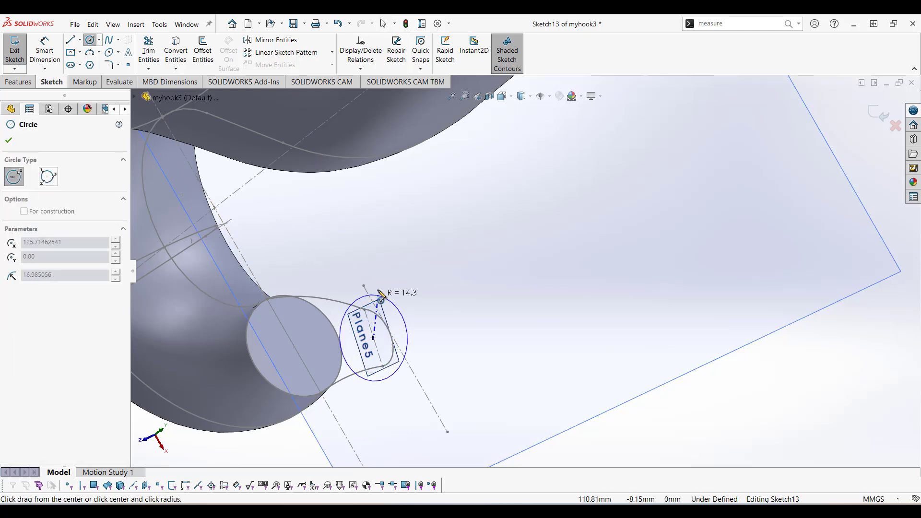
left_click(378, 298)
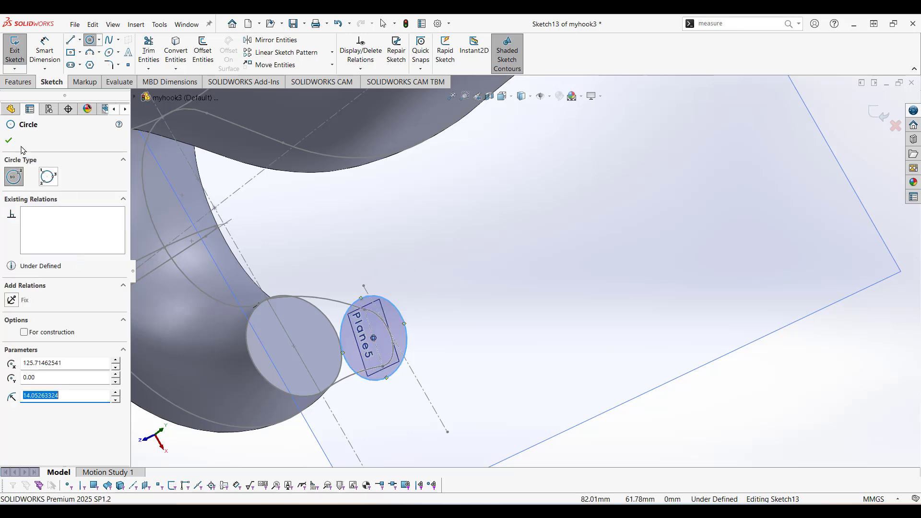
left_click(9, 140)
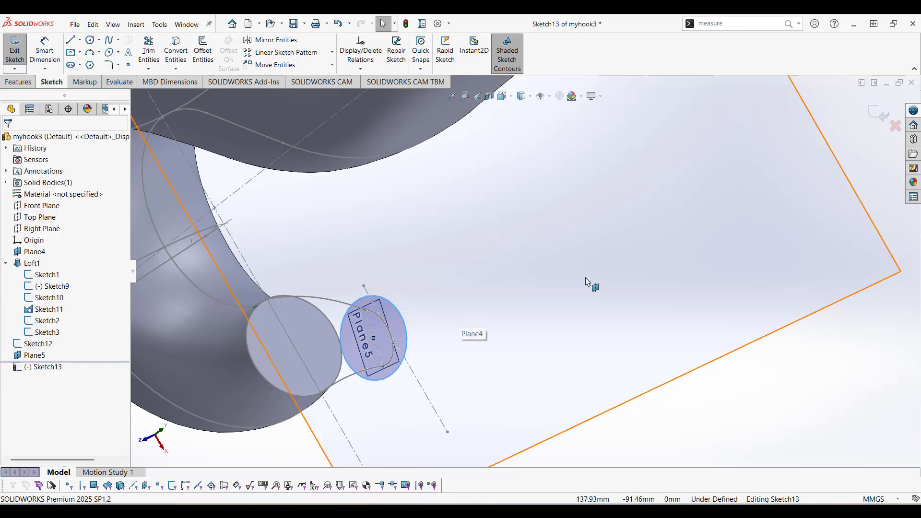
left_click(499, 336)
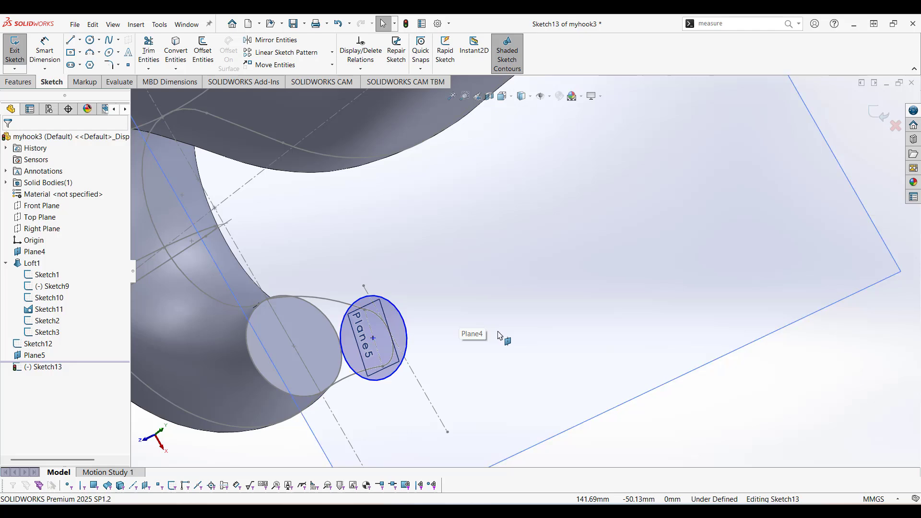
Make the circle coincident with the end arc's endpoint on the inner R125 arc.
left_click(365, 310)
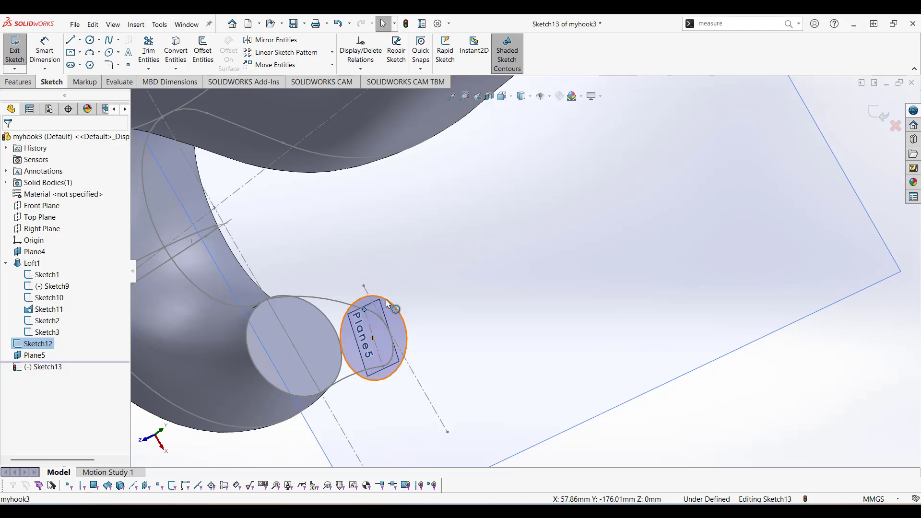
left_click(388, 304)
left_click(373, 338, "ctrl")
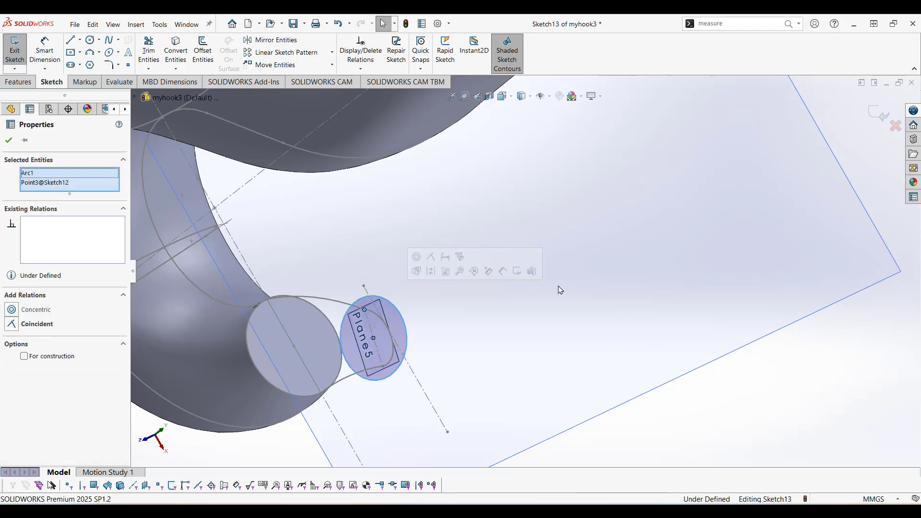
left_click(12, 324)
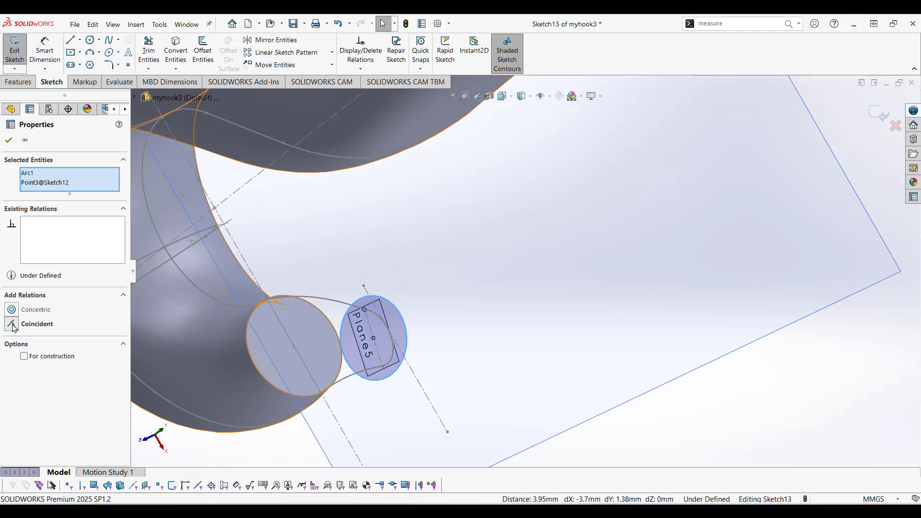
left_click(307, 455)
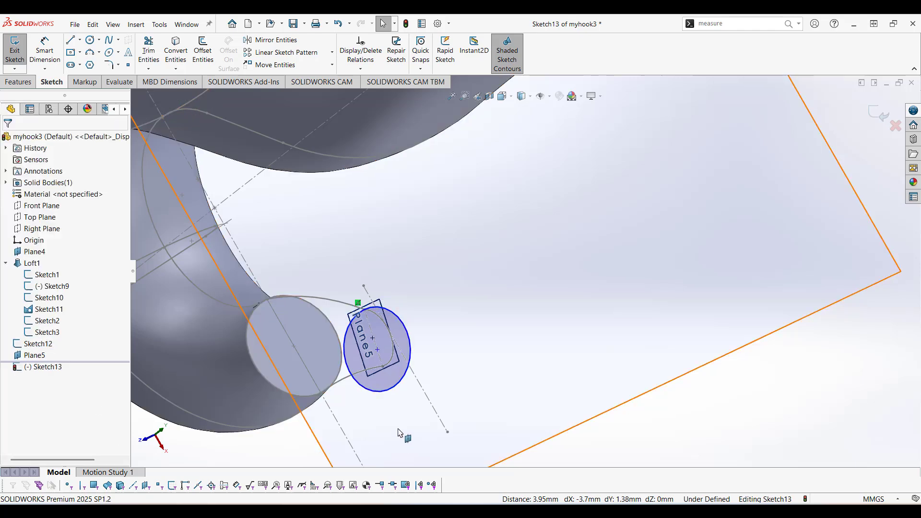
Make the circle coincident with the end arc's other endpoint on the outer R125 arc.
left_click(384, 368)
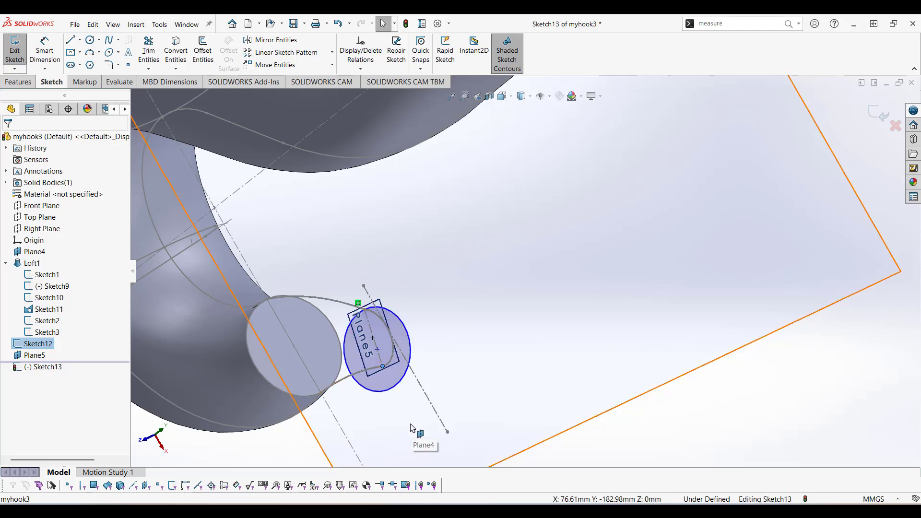
left_click(390, 392)
left_click(377, 350, "ctrl")
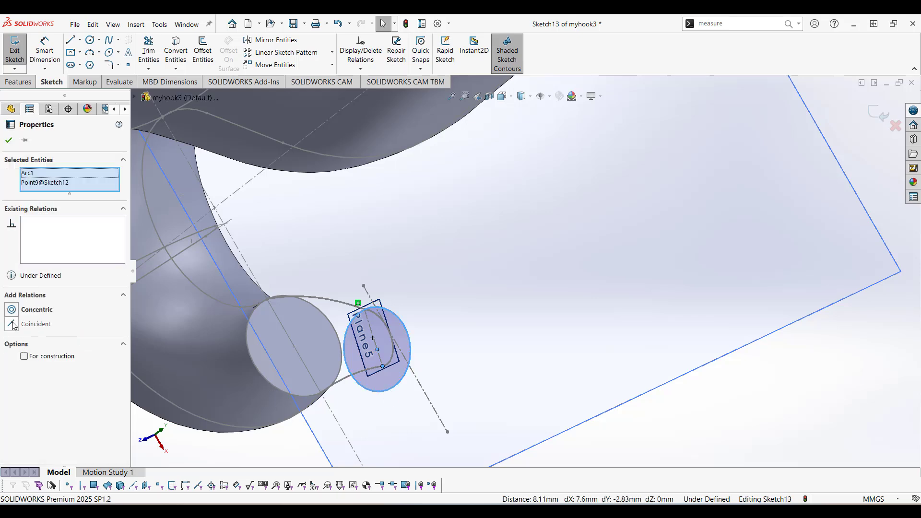
left_click(13, 325)
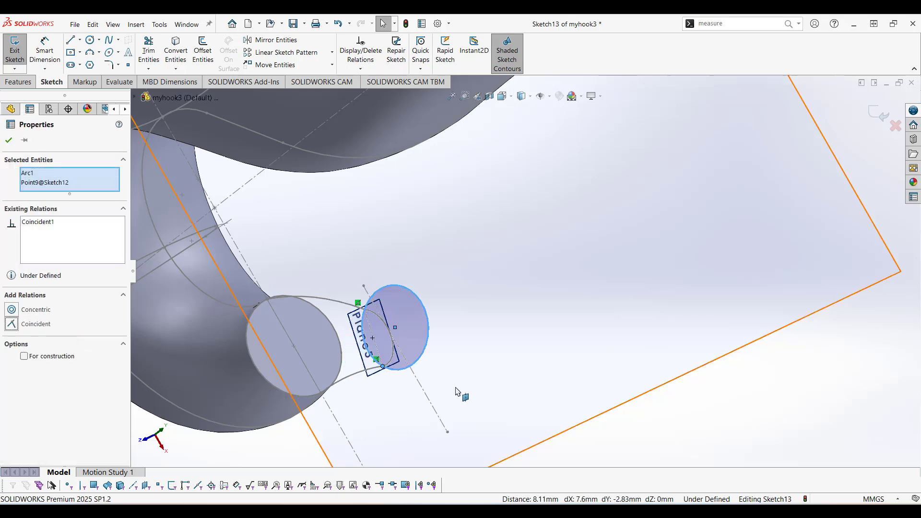
scroll(455, 388, "up", 3)
mouse_move(443, 384)
middle_mouse_down()
mouse_move(385, 381)
mouse_move(451, 367)
middle_mouse_up()
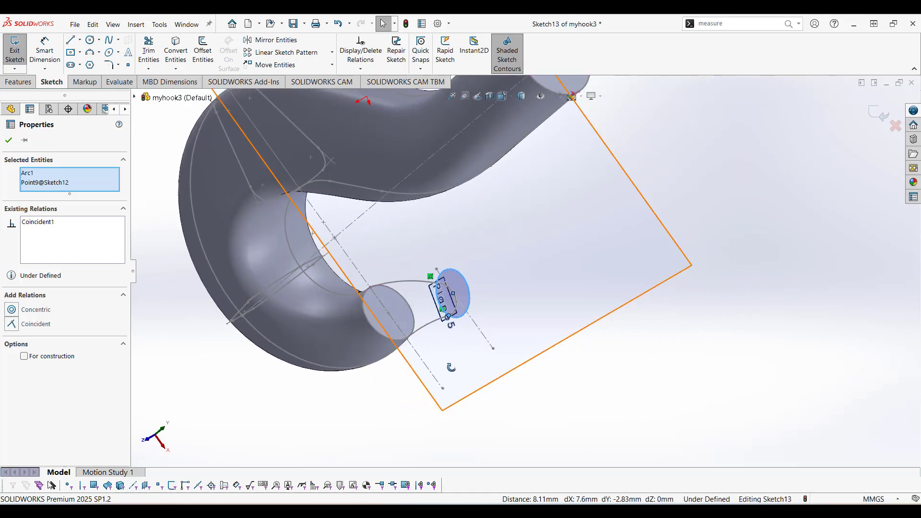
left_click(496, 393)
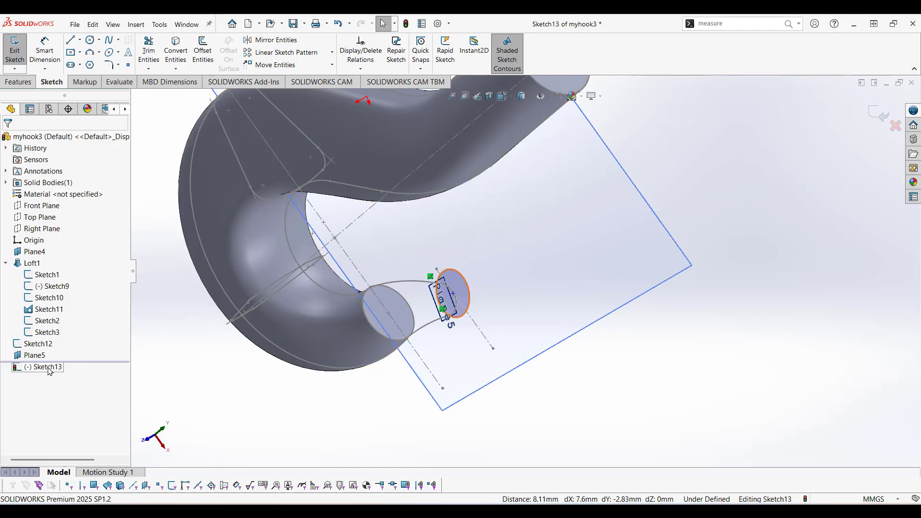
Delete the oversized circle from the tip plane sketch.
left_click(469, 290)
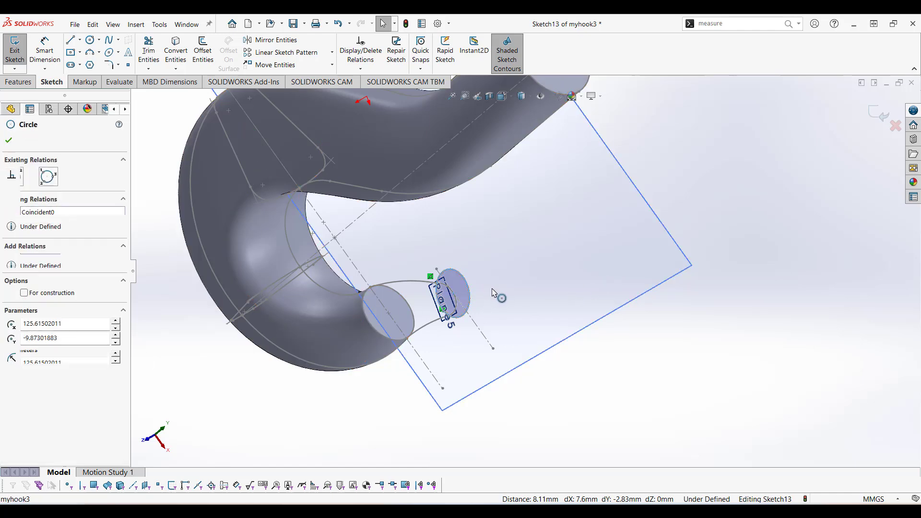
right_click(471, 287)
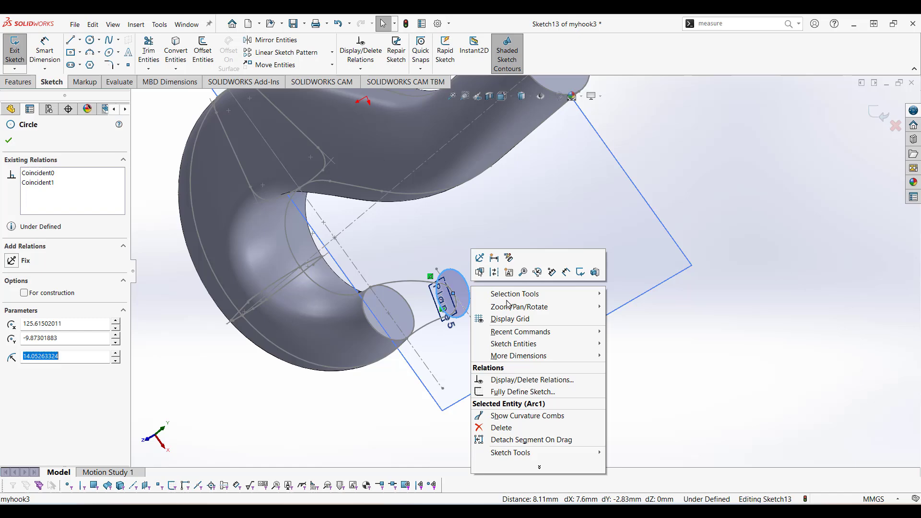
left_click(501, 428)
Draw a 10 mm radius circle from the centerline's midpoint through the end arc's inner endpoint, and close the sketch.
scroll(456, 329, "down", 5)
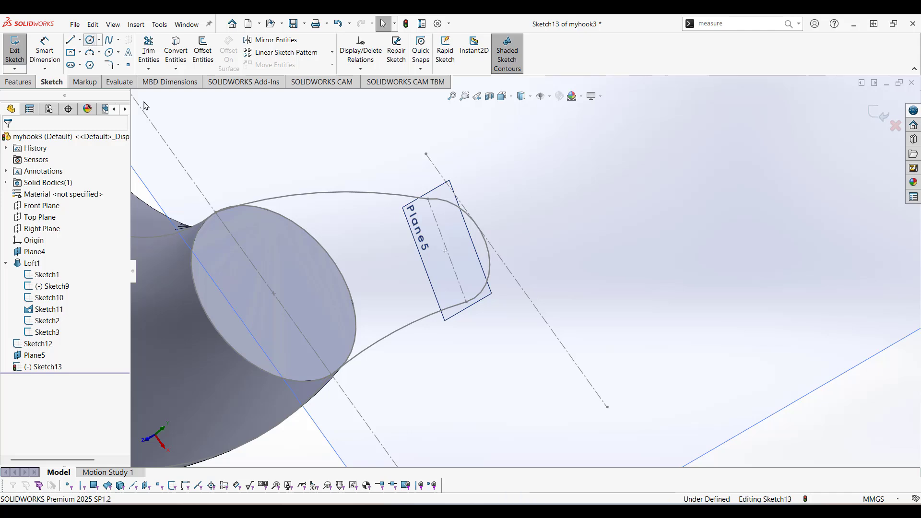
left_click(89, 40)
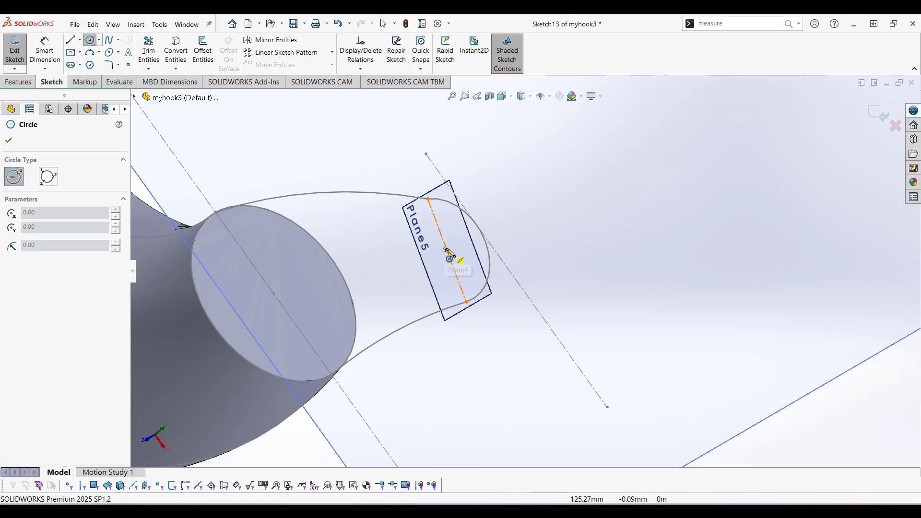
left_click(446, 251)
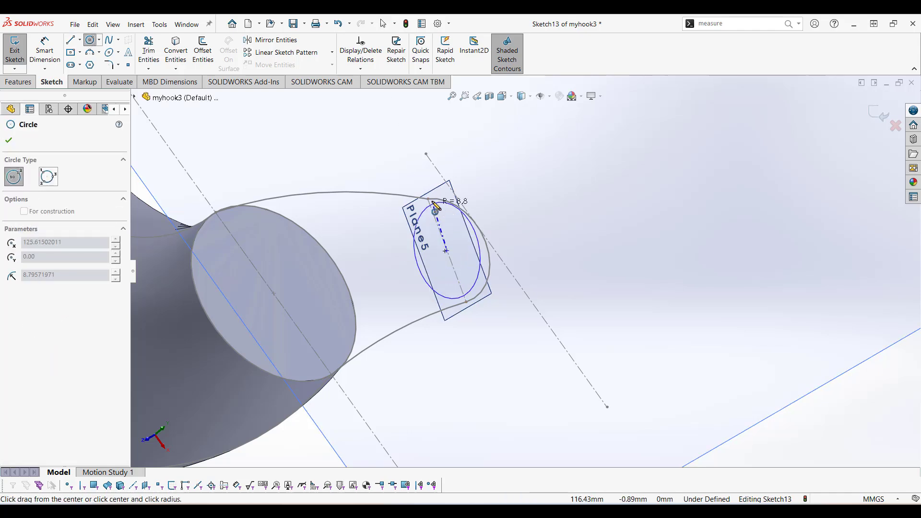
left_click(429, 199)
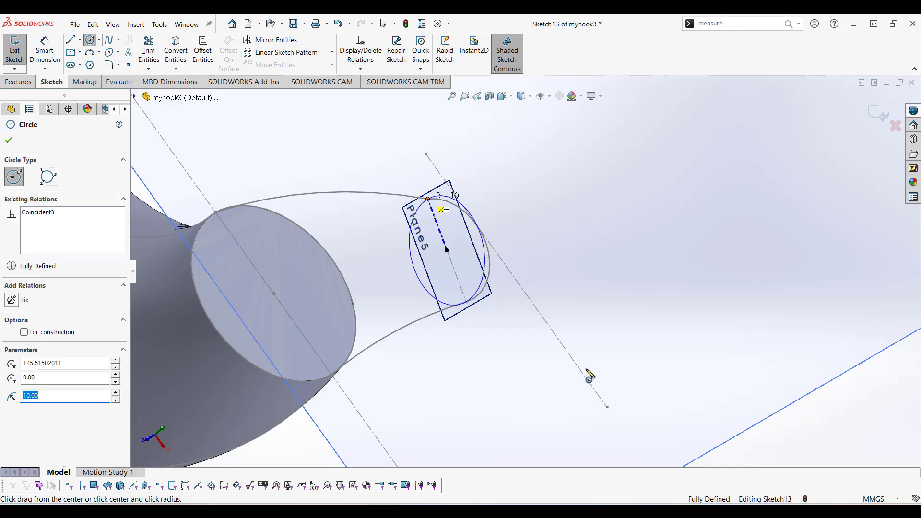
left_click(884, 117)
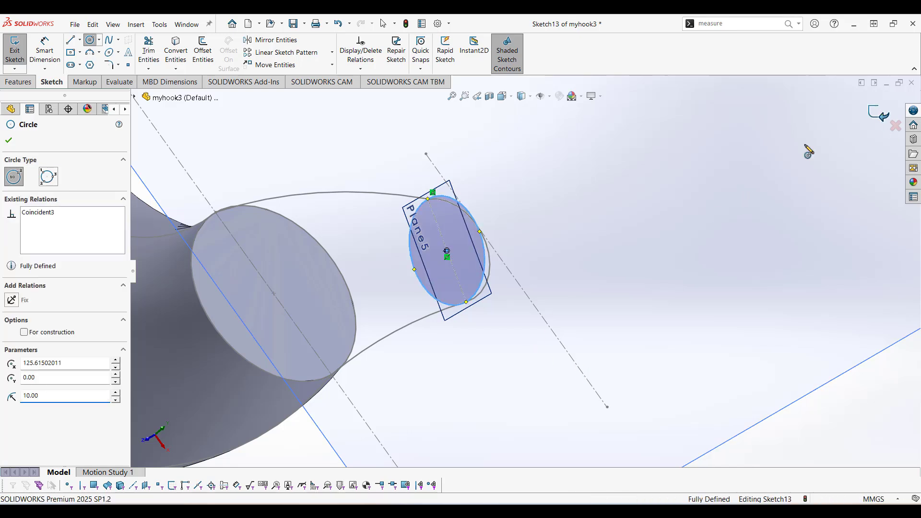
scroll(650, 210, "up", 4)
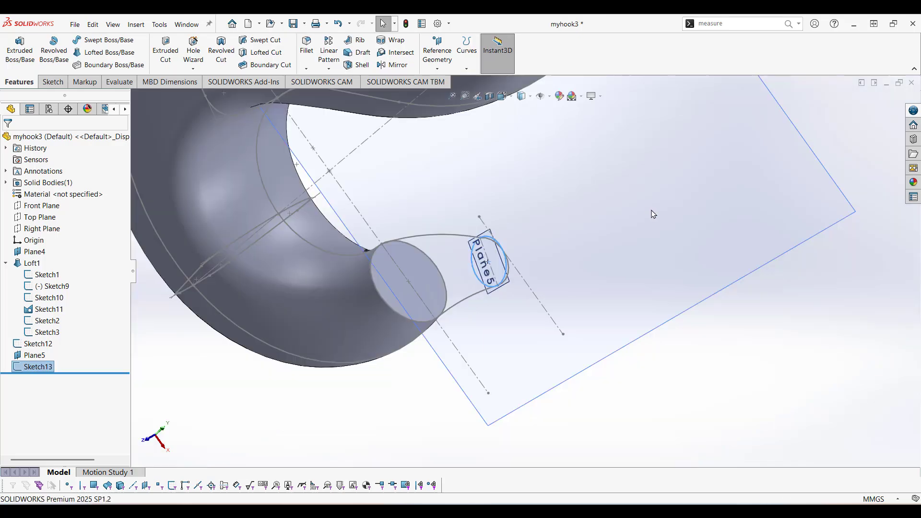
middle_click_drag(618, 224, 637, 190)
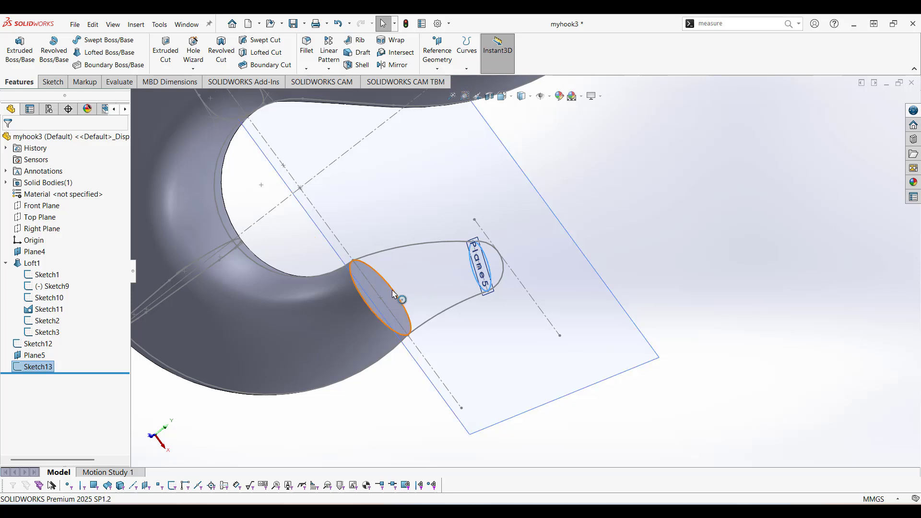
key("Escape")
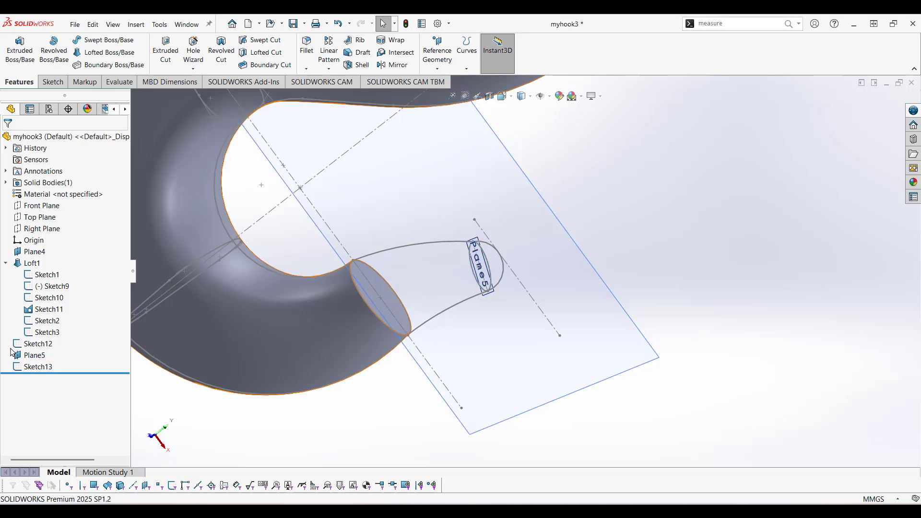
Edit the tip sketch and add a Pierce relation between the outer R125 arc's lower endpoint and the hook body's end edge.
right_click(40, 348)
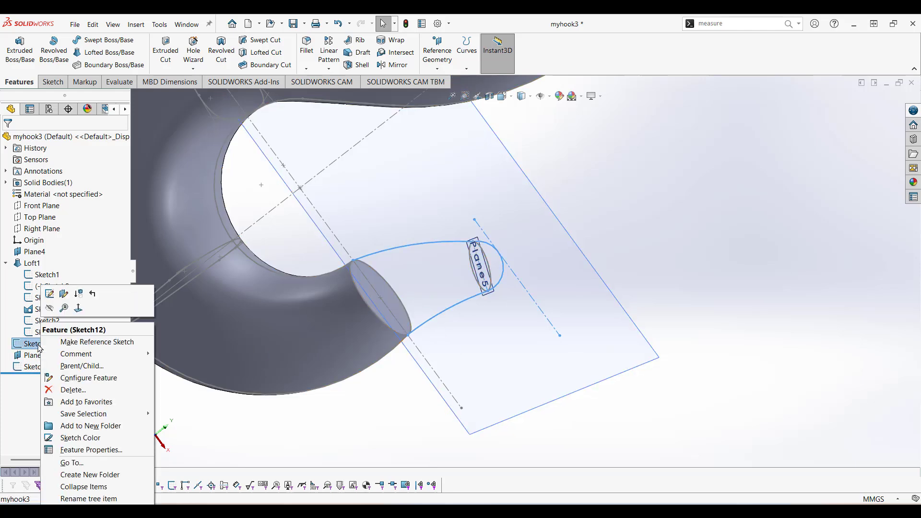
left_click(50, 294)
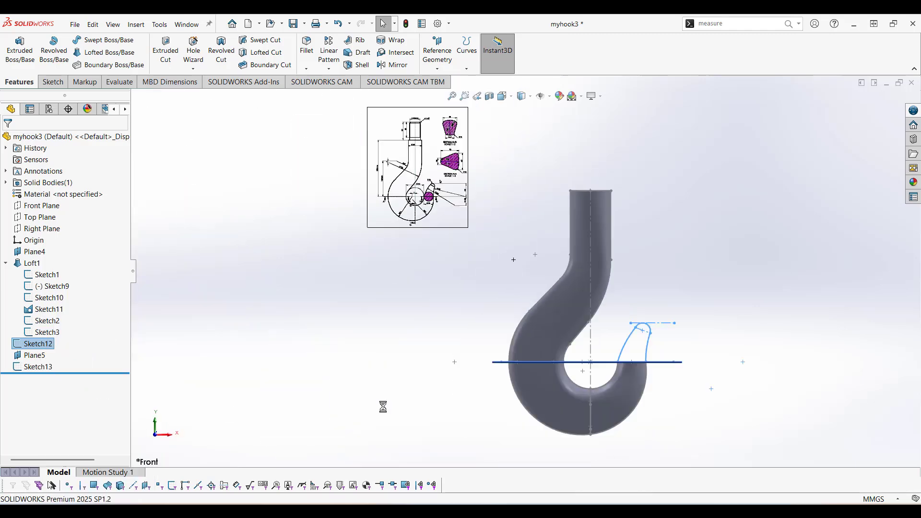
scroll(664, 360, "down", 5)
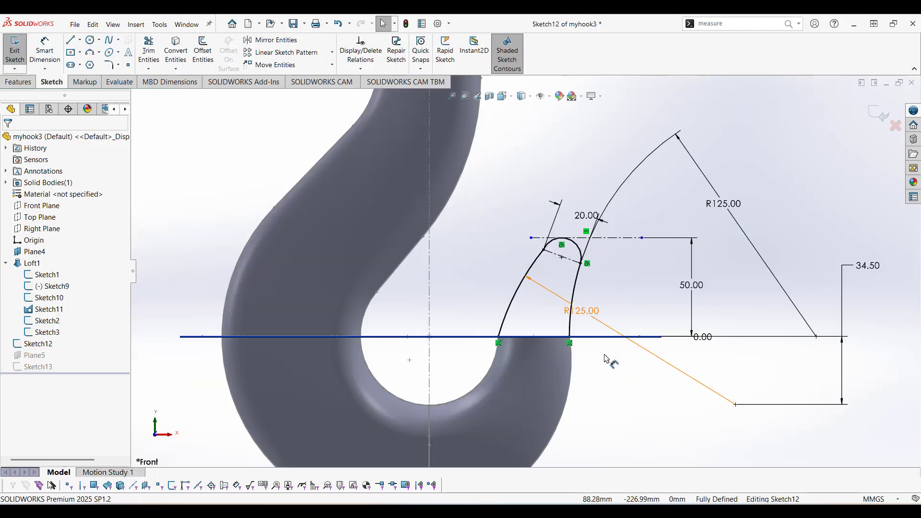
middle_click_drag(603, 357, 614, 385)
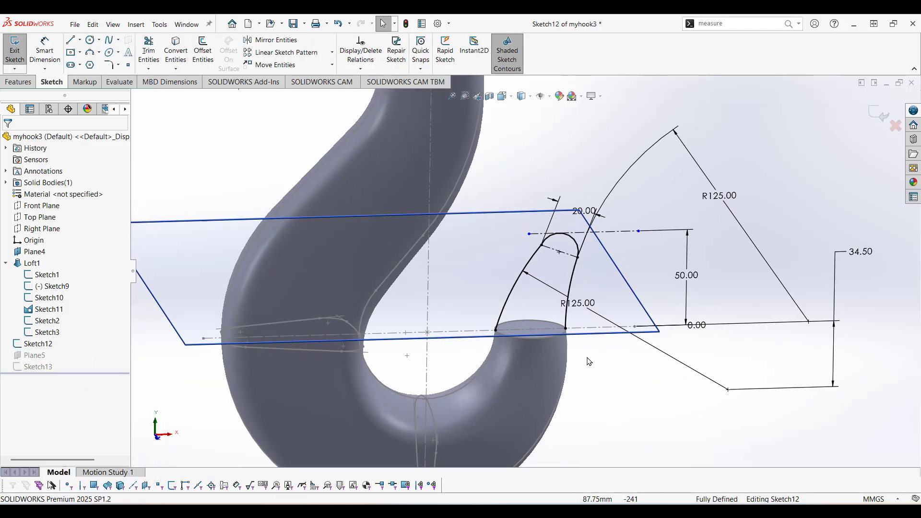
left_click(565, 329)
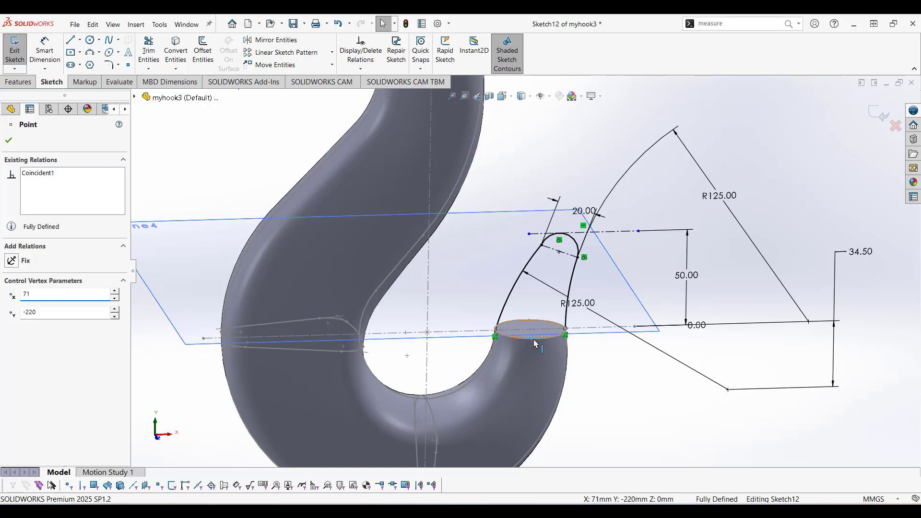
left_click(11, 338)
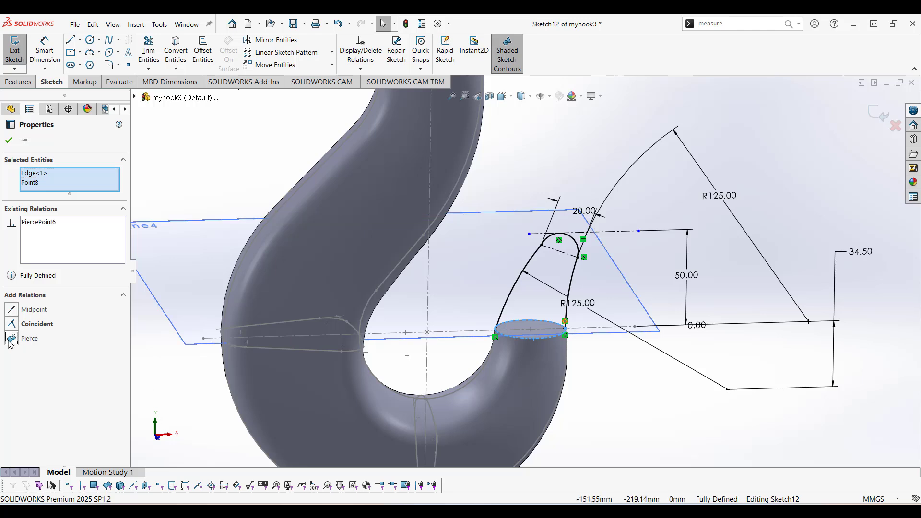
left_click(7, 142)
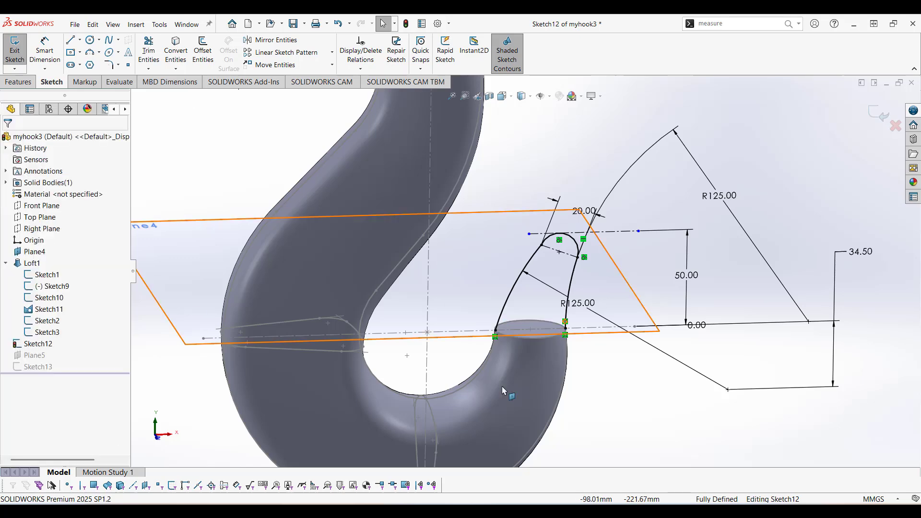
Pierce the inner R125 arc's lower endpoint to the hook body's end edge and close the tip sketch.
scroll(503, 335, "down", 5)
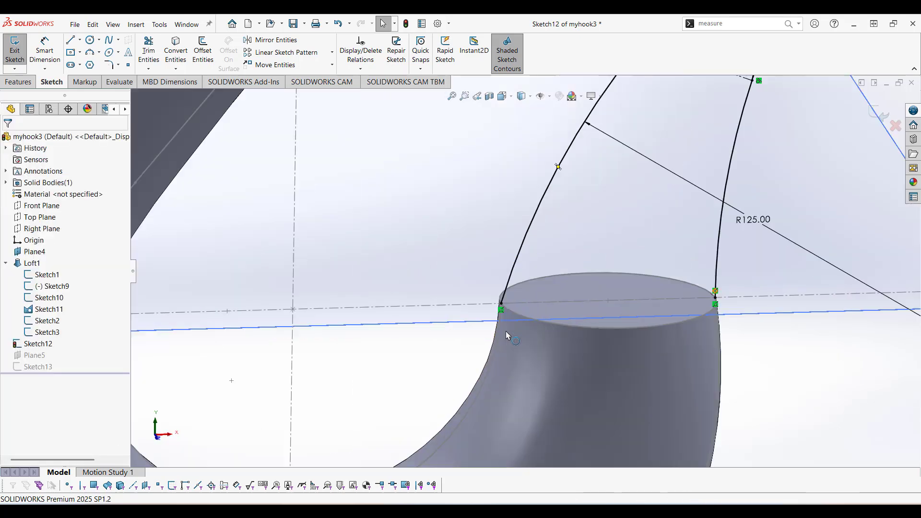
left_click(502, 305)
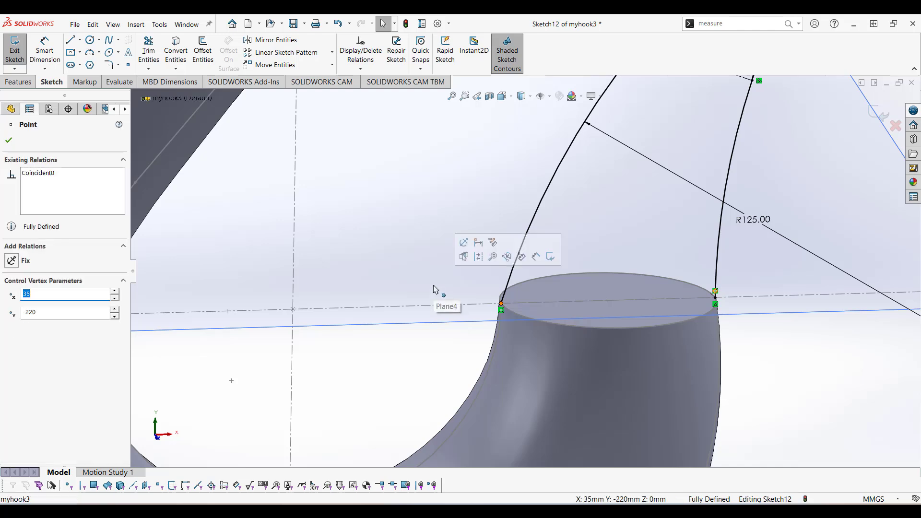
left_click(560, 328, "ctrl")
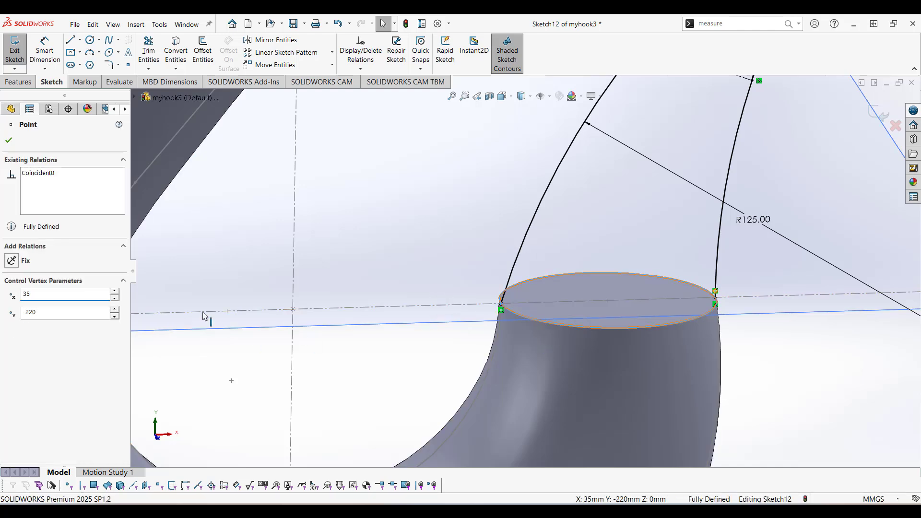
left_click(12, 339)
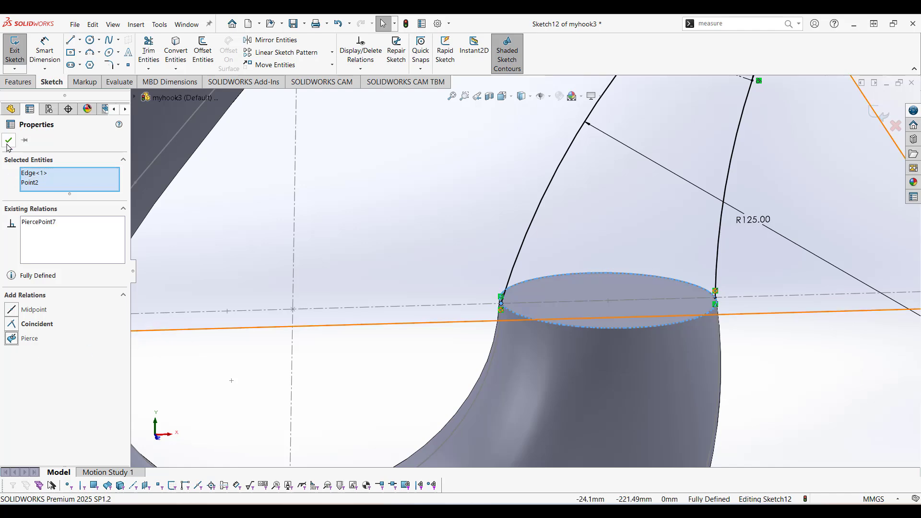
left_click(9, 141)
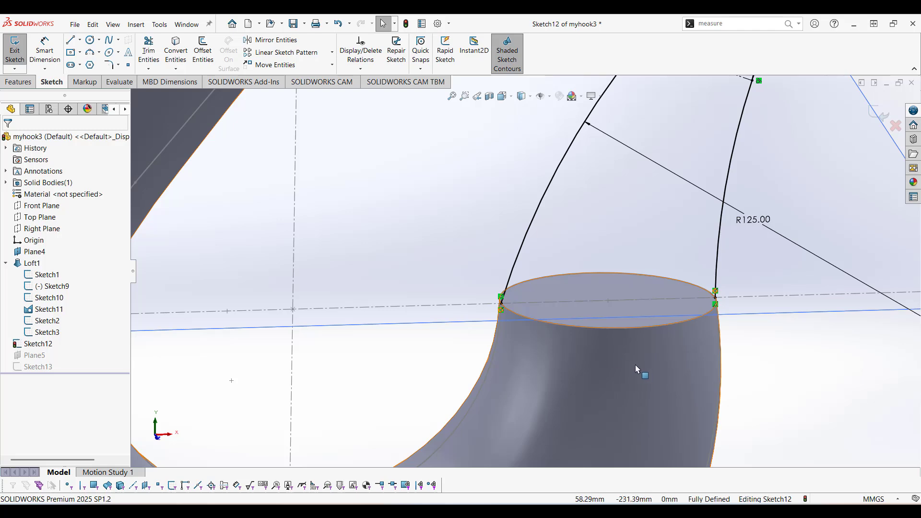
left_click(880, 117)
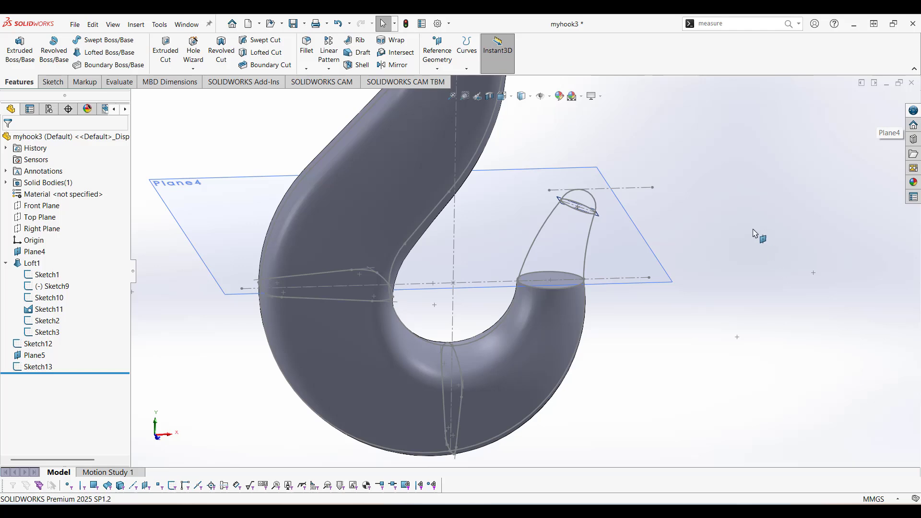
Loft from the hook body's elliptical end profile to the tip circle, using the R125 arc sketch as the guide curve.
middle_click_drag(753, 234, 741, 252)
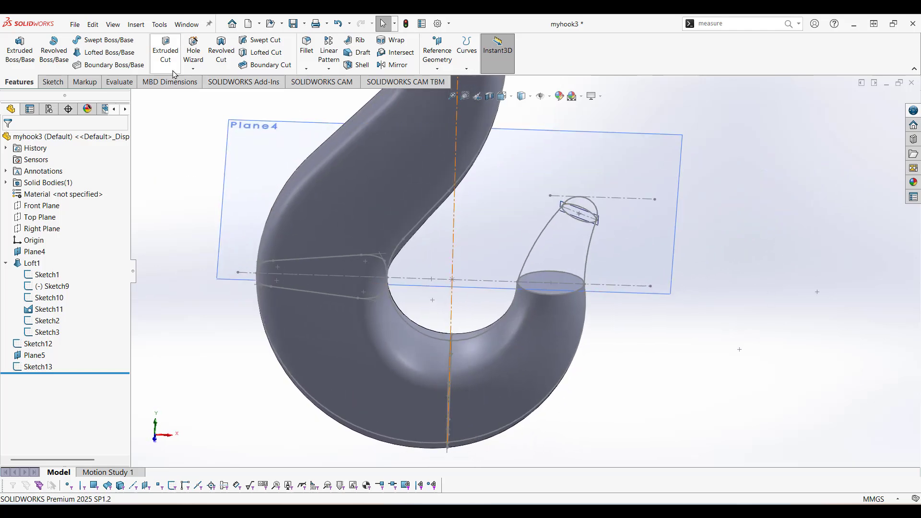
left_click(114, 54)
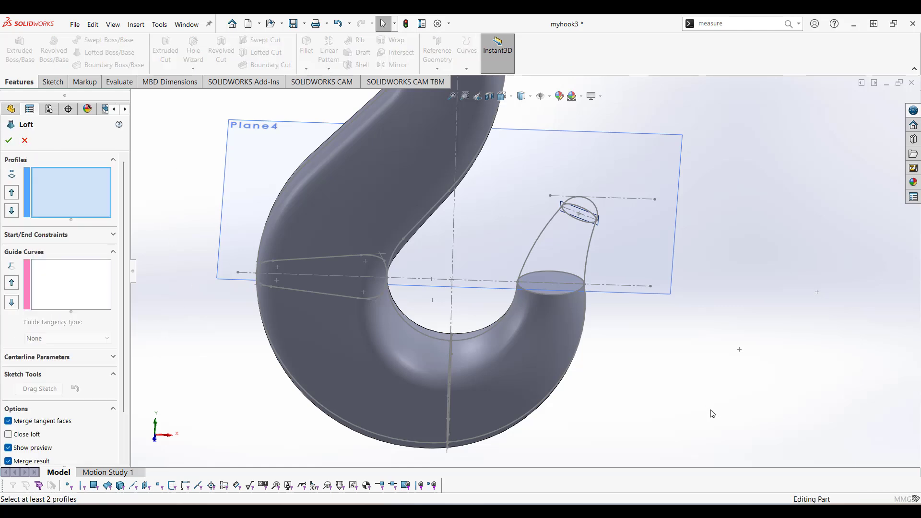
left_click(560, 294)
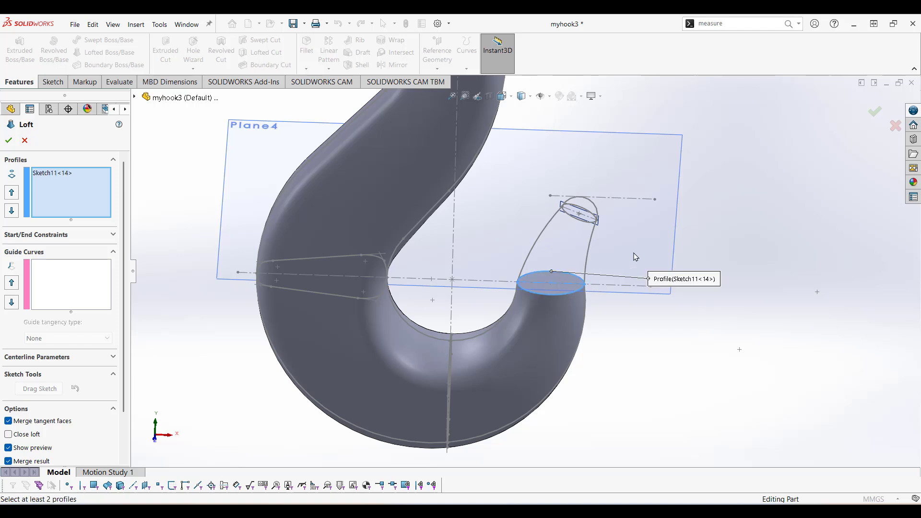
scroll(582, 198, "down", 4)
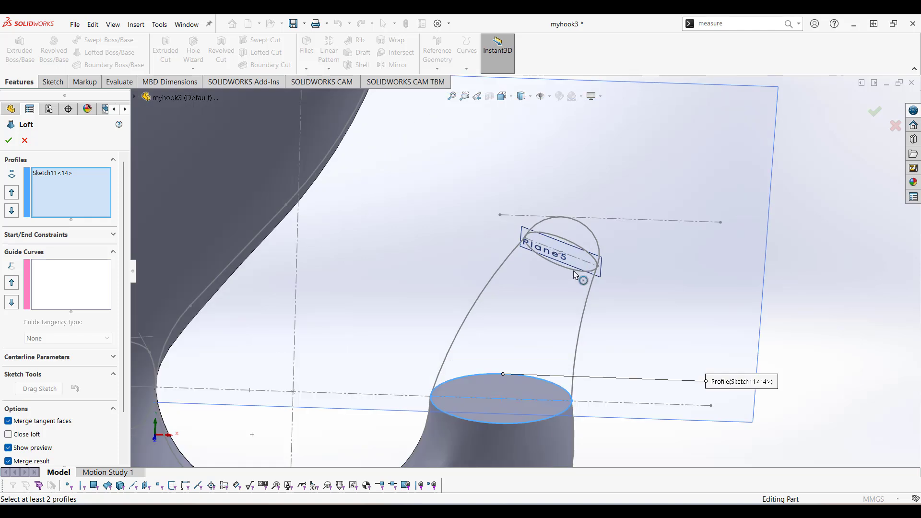
left_click(576, 273)
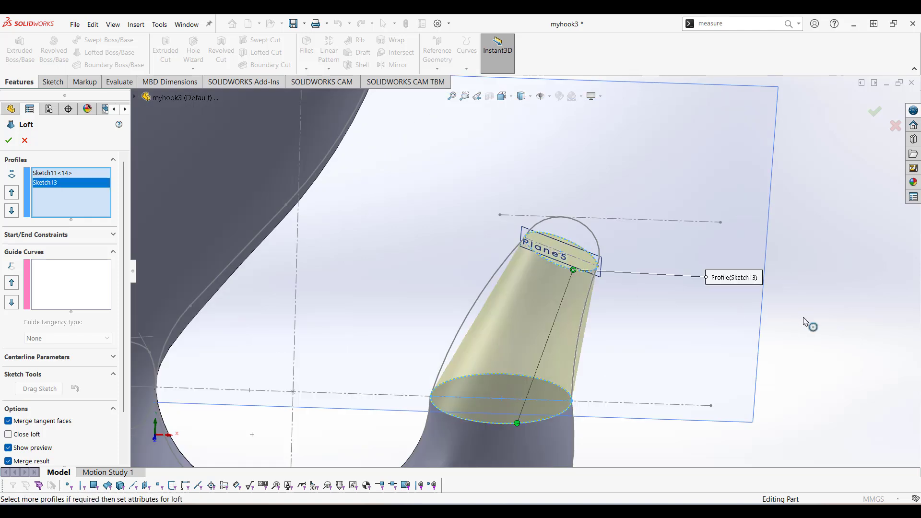
left_click(67, 278)
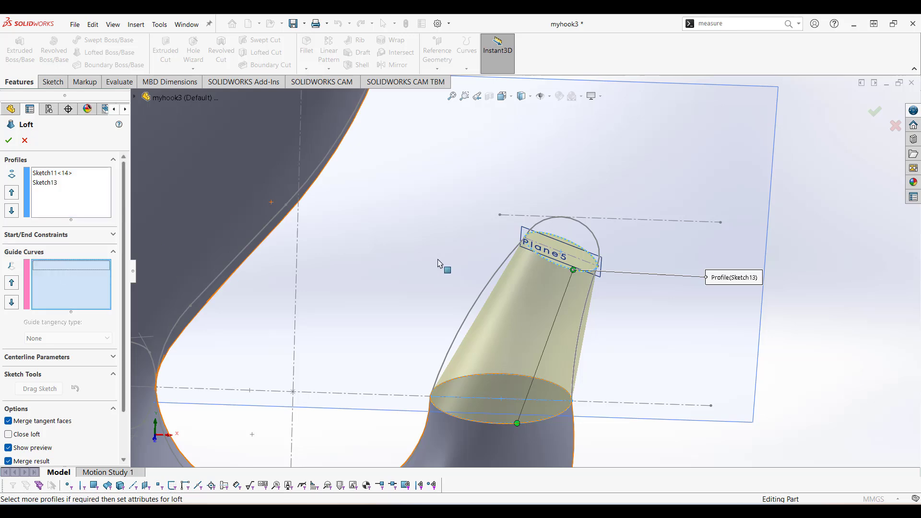
left_click(473, 311)
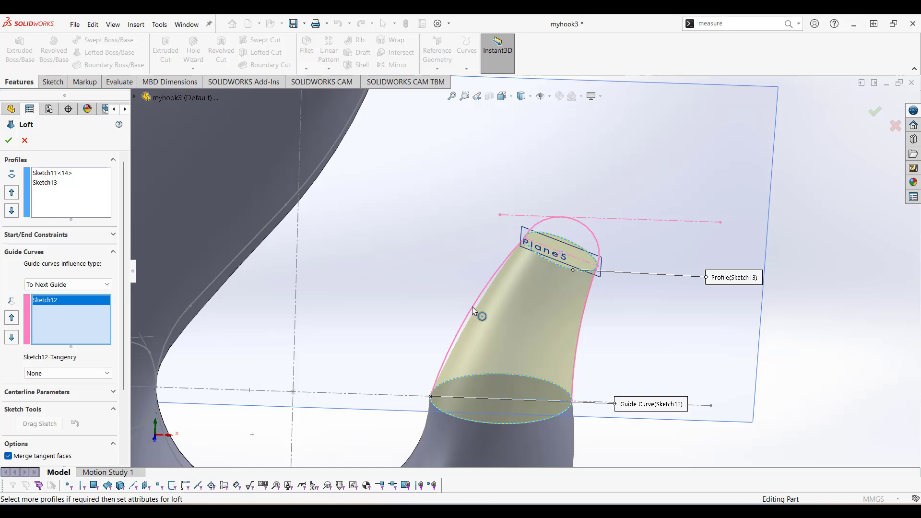
middle_click_drag(804, 380, 807, 346)
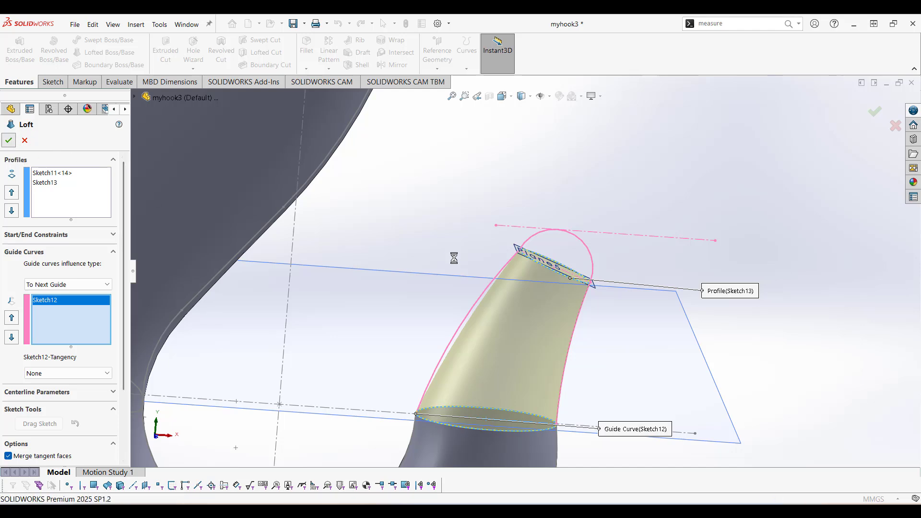
key("Return")
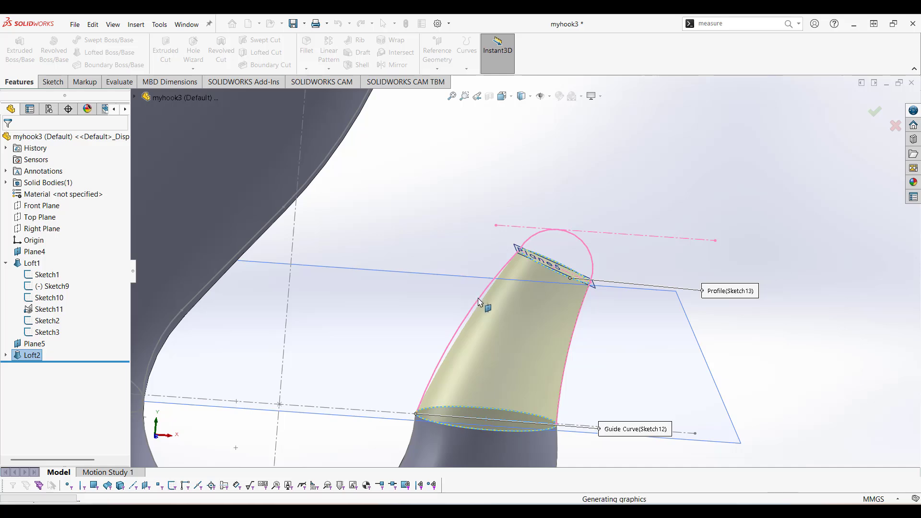
Examine how the lofted tip section follows the R125 guide arcs on its inner and outer sides.
scroll(490, 300, "up", 5)
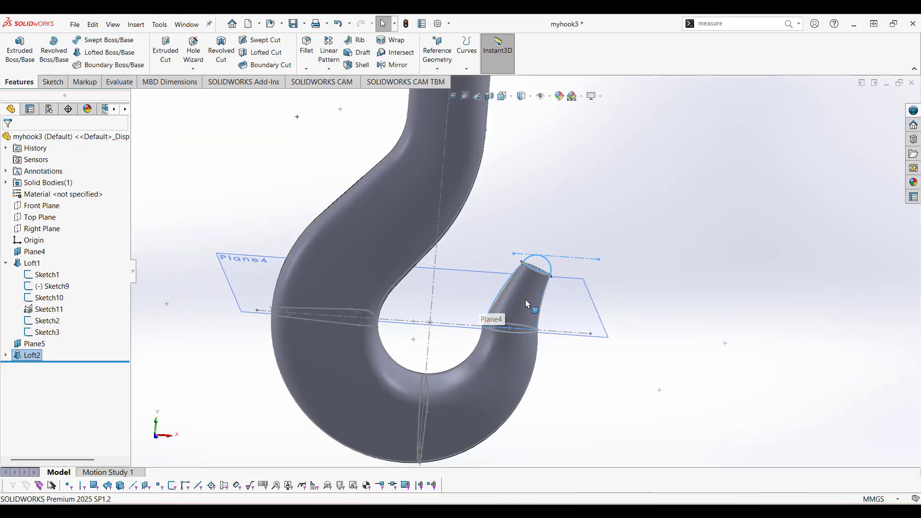
scroll(525, 301, "down", 3)
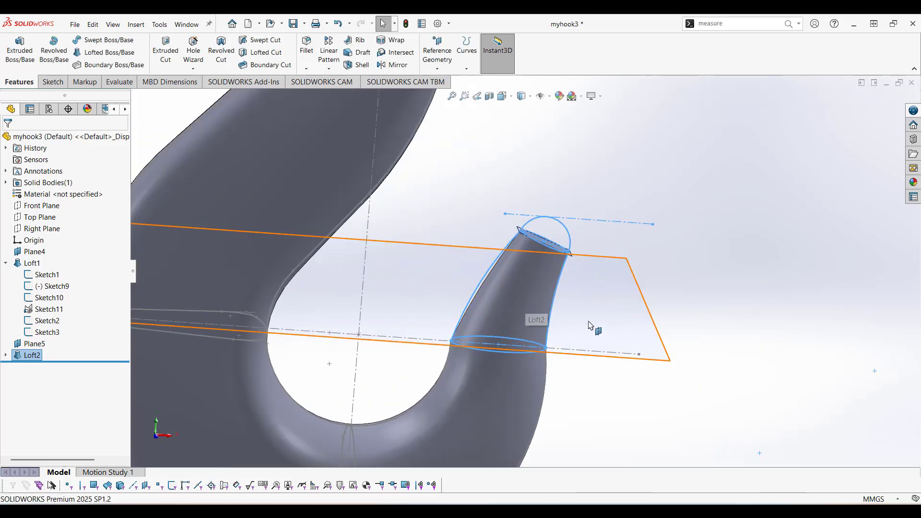
middle_click_drag(590, 326, 580, 300)
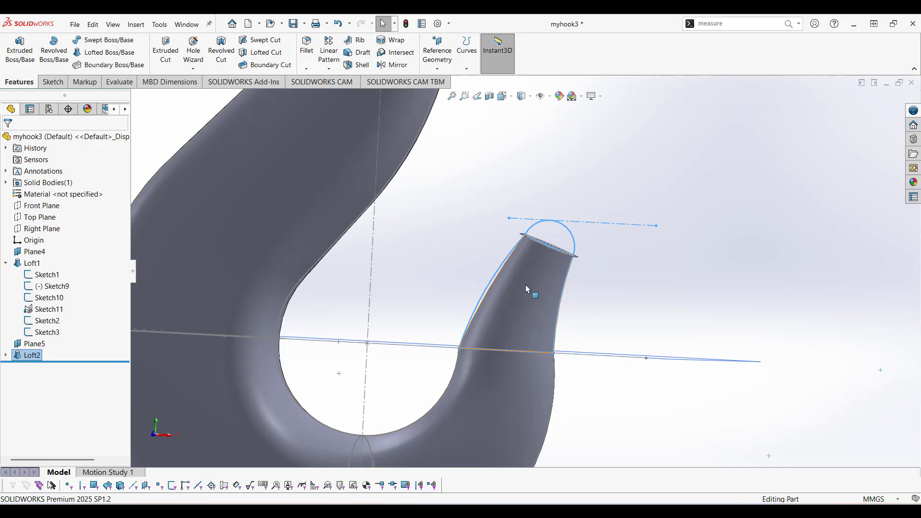
scroll(484, 290, "down", 3)
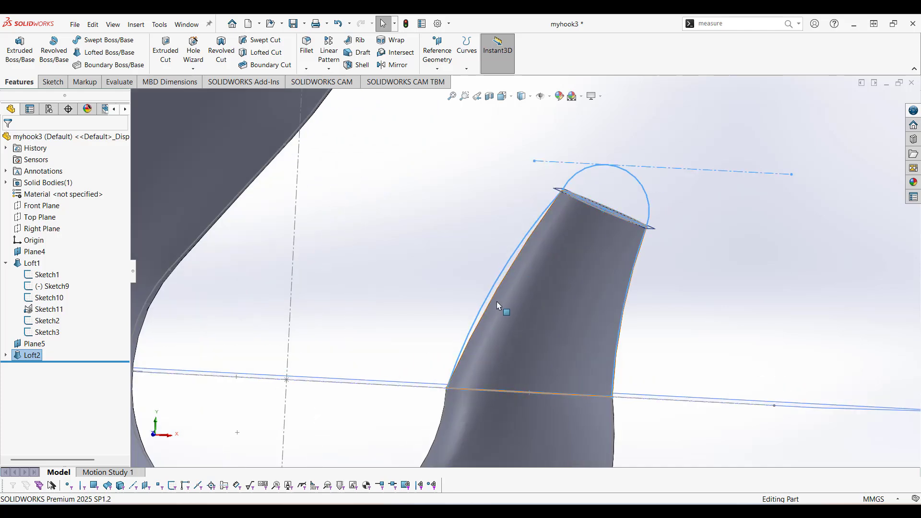
scroll(674, 261, "up", 2)
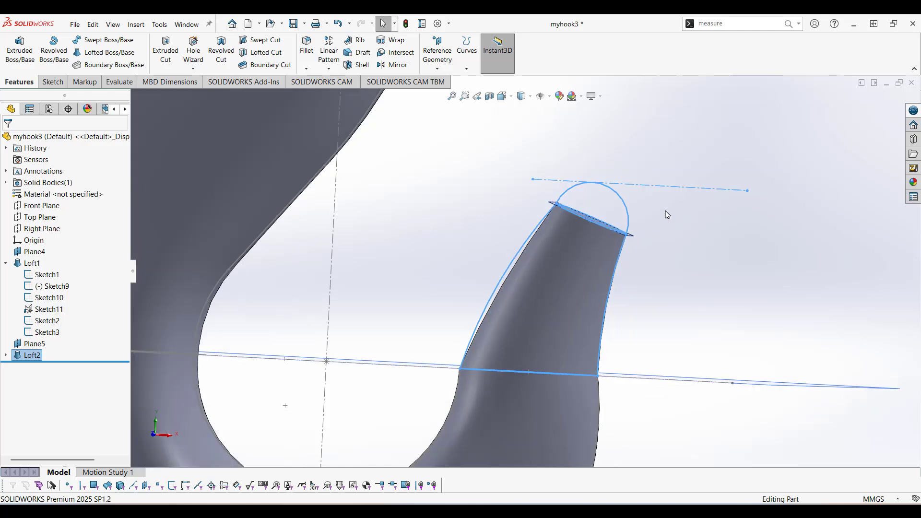
scroll(625, 202, "up", 2)
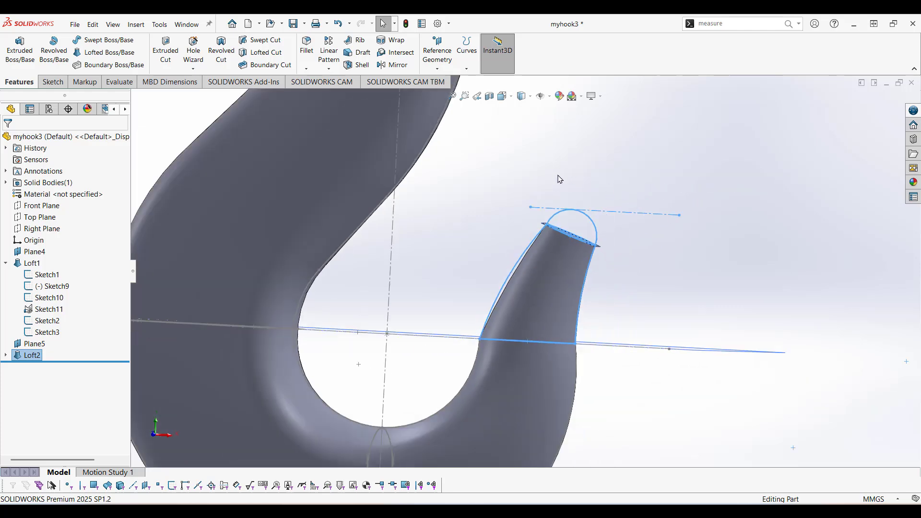
middle_click_drag(560, 179, 580, 231)
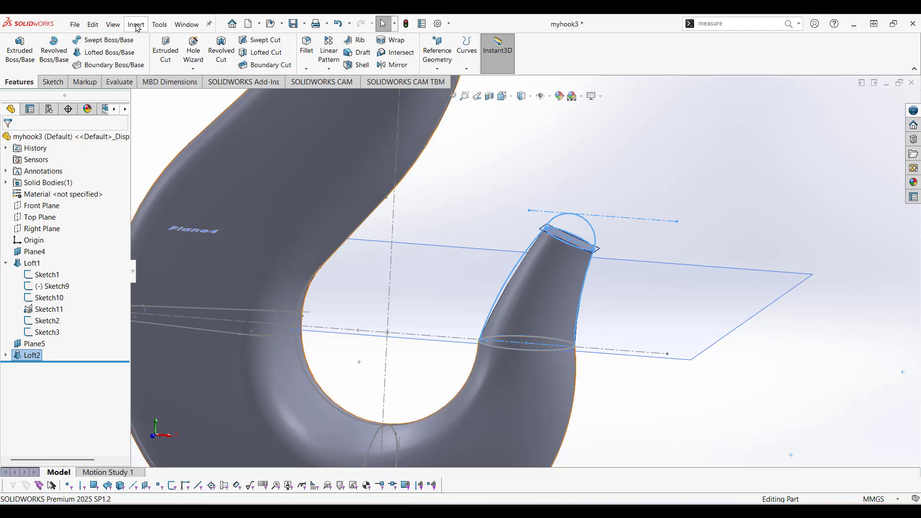
left_click(136, 24)
mouse_move(154, 65)
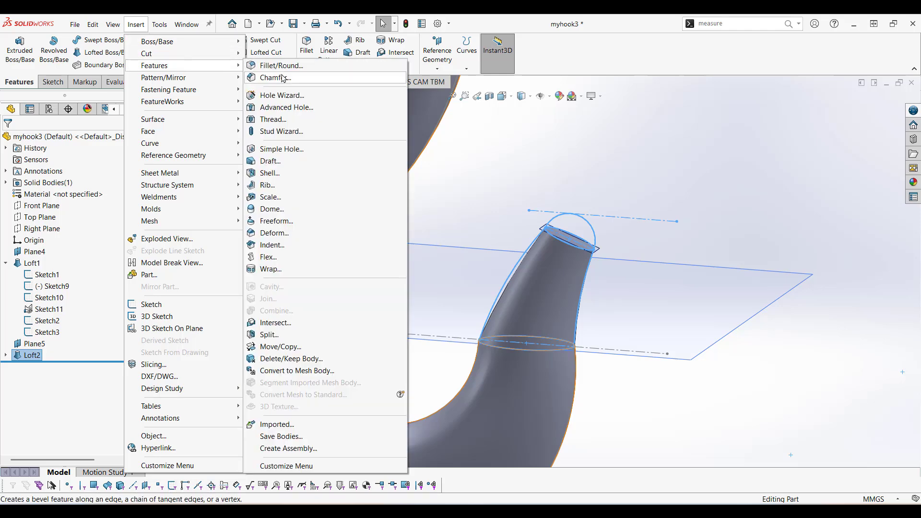
left_click(290, 210)
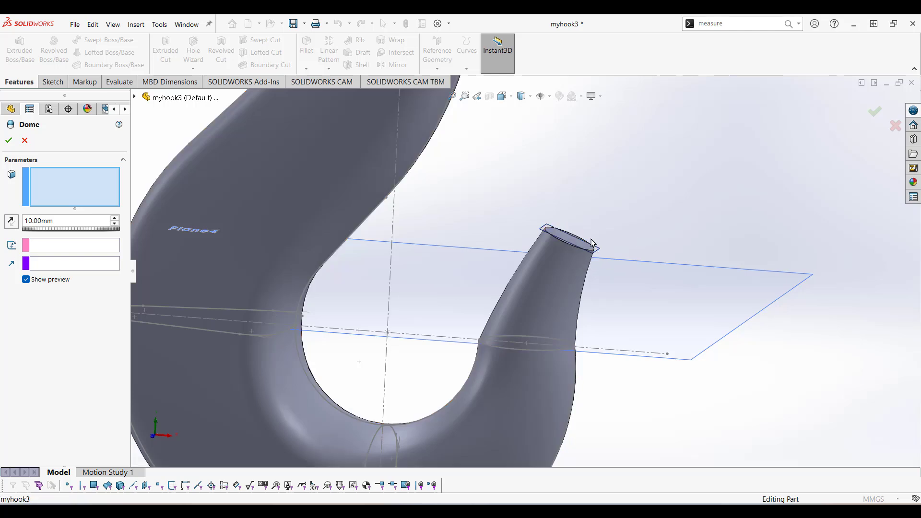
scroll(592, 243, "down", 3)
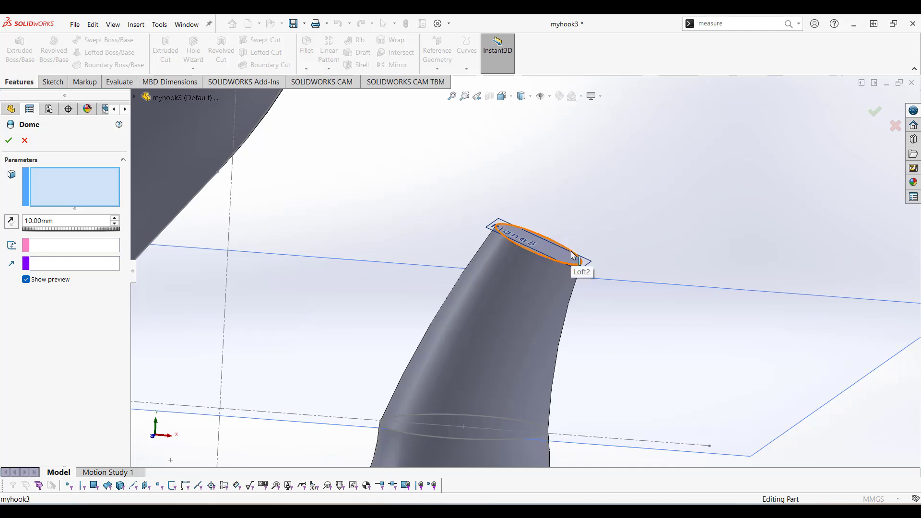
scroll(599, 235, "up", 5)
scroll(541, 267, "up", 2)
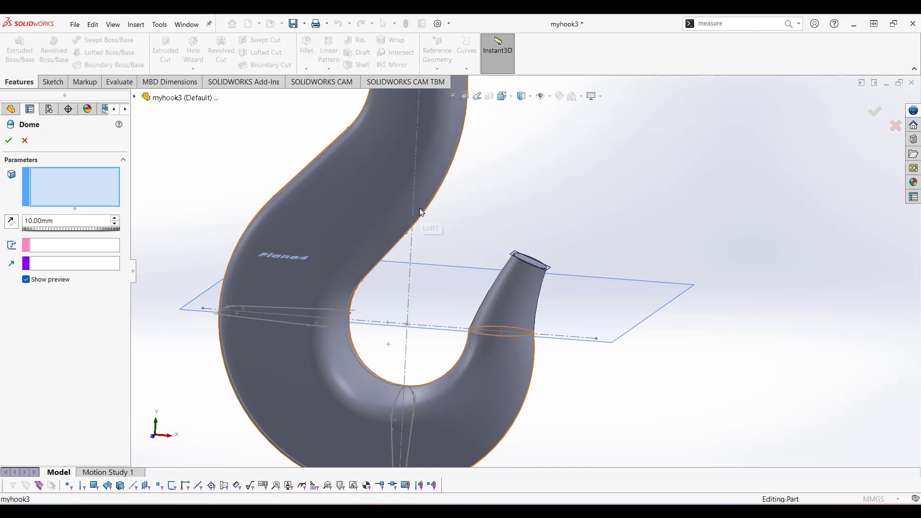
key("Escape")
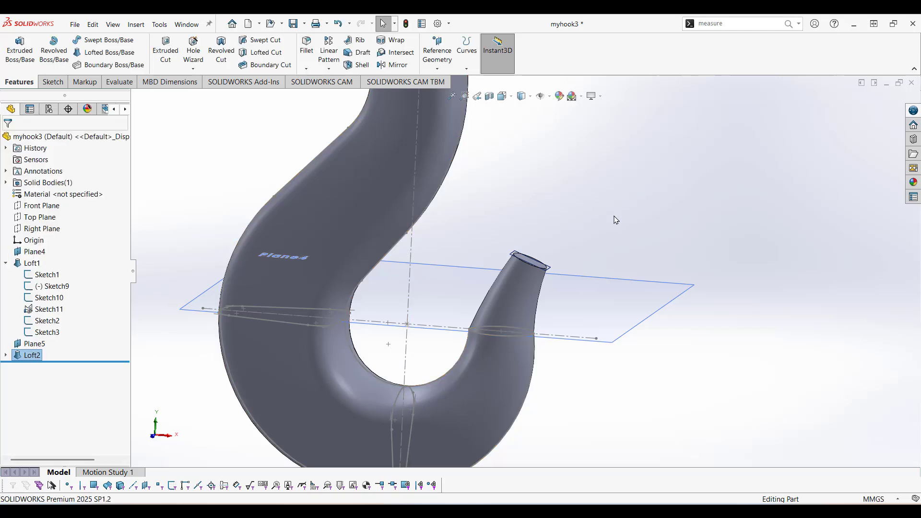
scroll(617, 218, "up", 2)
middle_click_drag(593, 222, 602, 181)
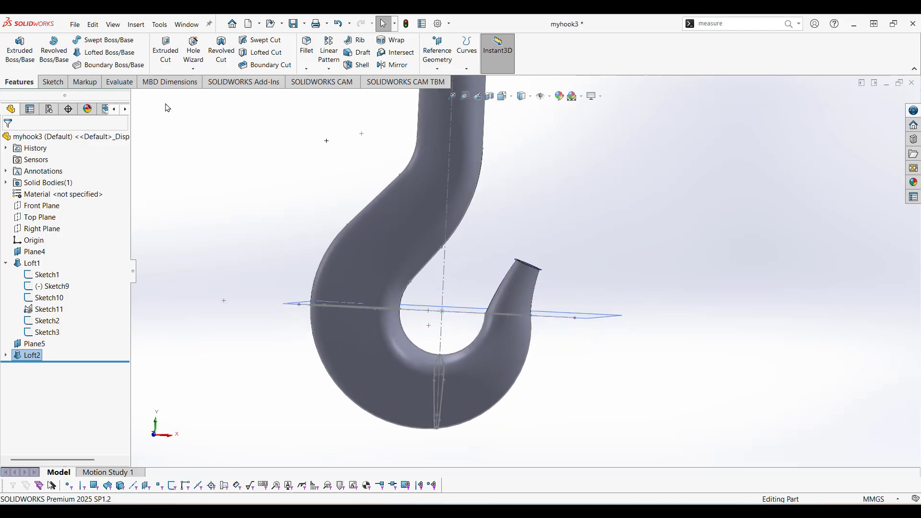
On the Front Plane, sketch a three-point arc of about 10.2 mm radius bulging outward across the tip's flat end, from inner to outer edge.
right_click(34, 208)
left_click(46, 190)
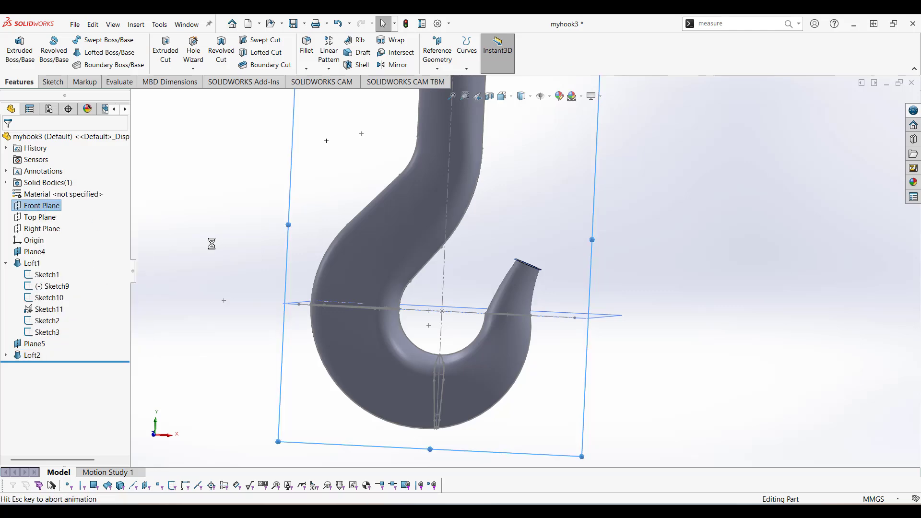
scroll(652, 331, "down", 5)
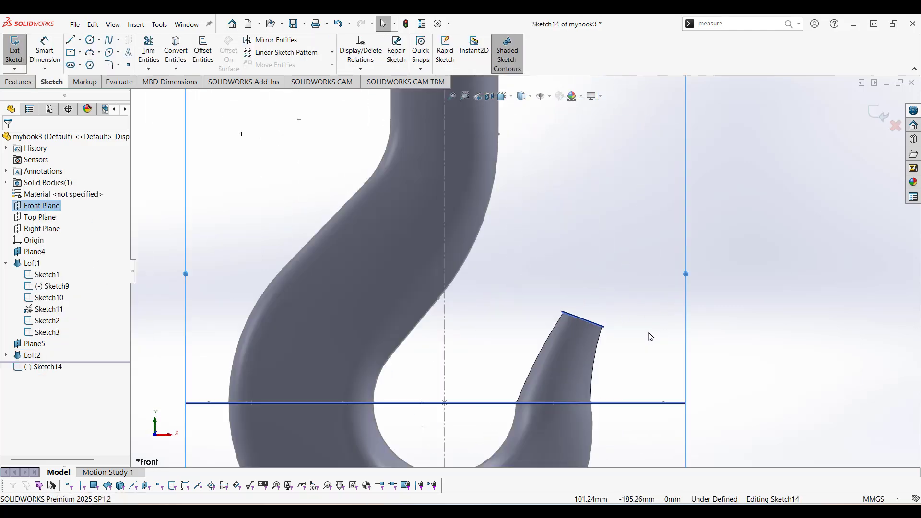
scroll(643, 334, "down", 4)
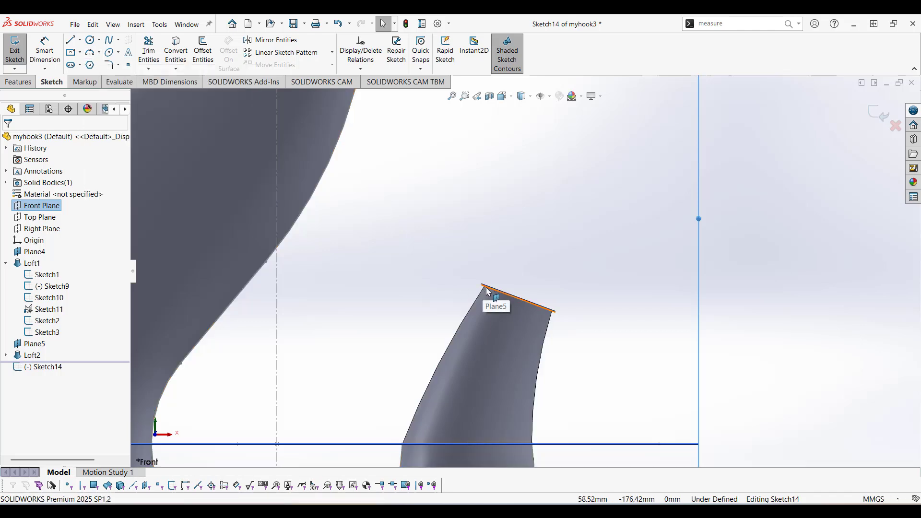
mouse_move(488, 300)
middle_mouse_down()
mouse_move(532, 281)
mouse_move(494, 288)
mouse_move(512, 314)
mouse_move(483, 301)
middle_mouse_up()
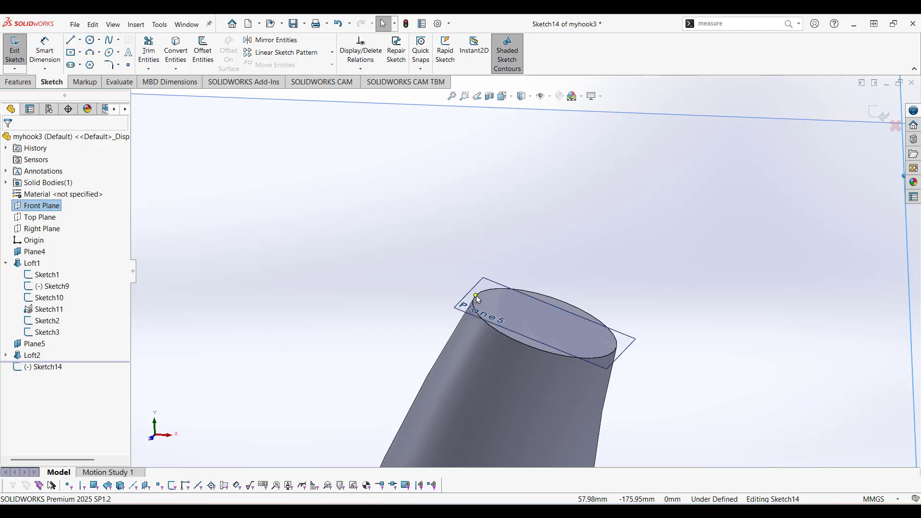
left_click(476, 295)
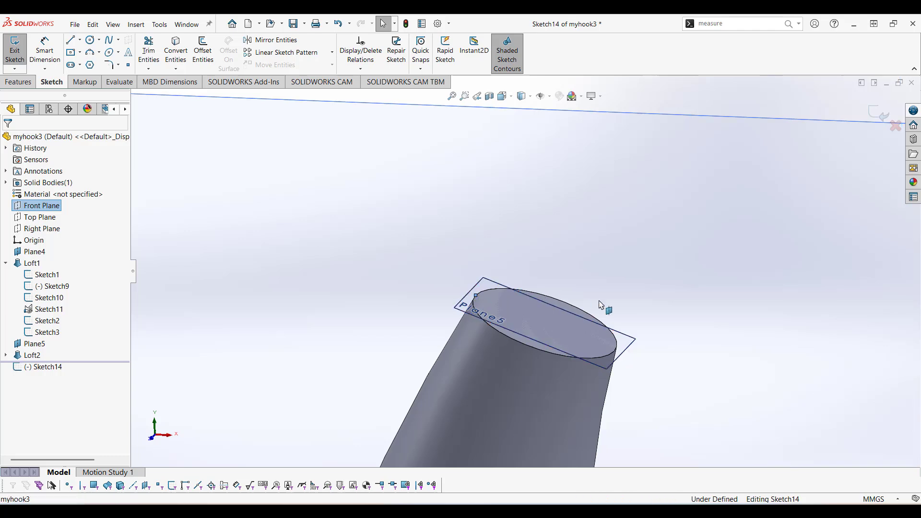
left_click(615, 352)
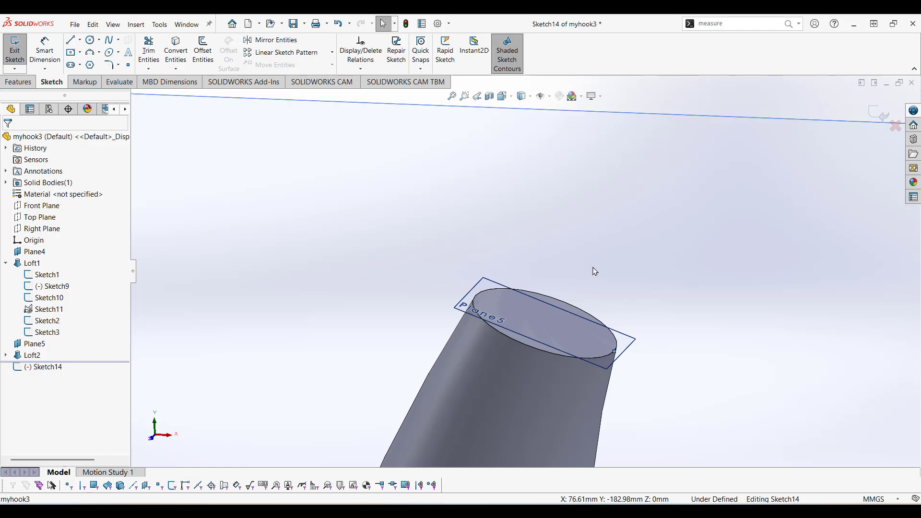
left_click(90, 52)
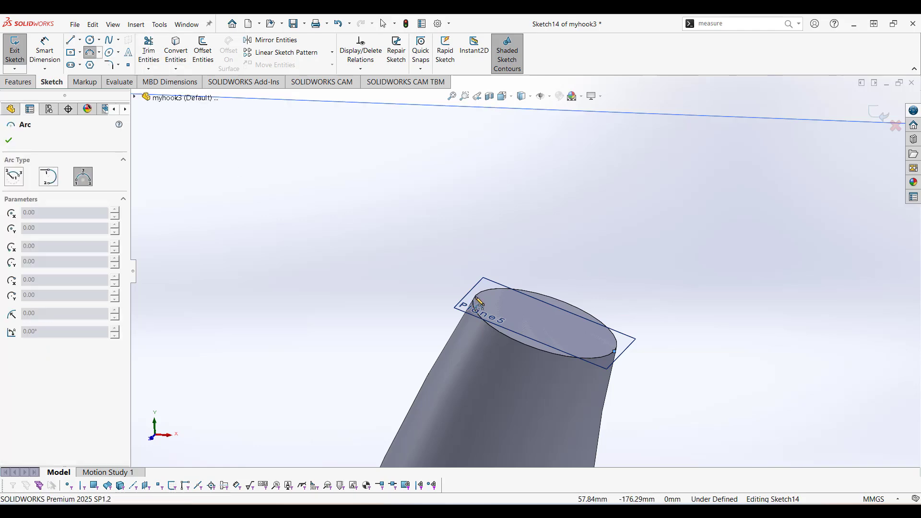
left_click(477, 296)
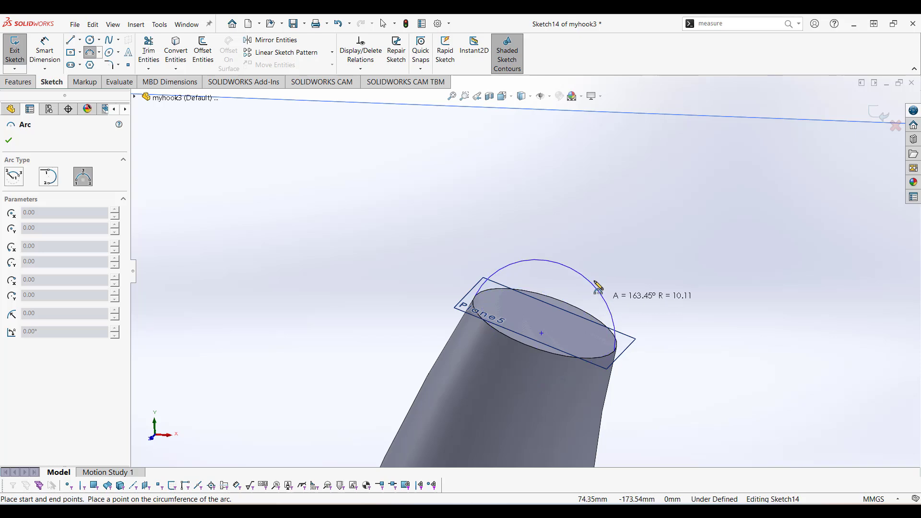
left_click(593, 274)
key("Escape")
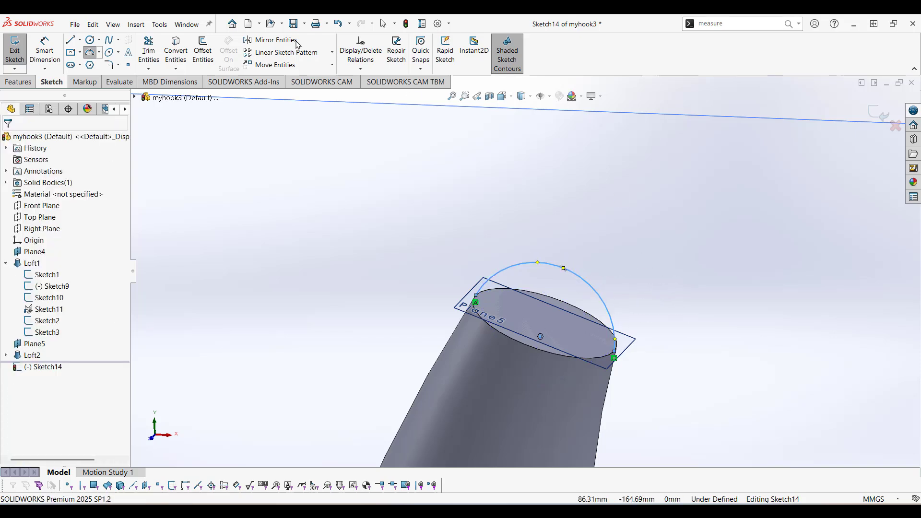
Dimension the tip arc's radius to 10 mm and close the sketch.
scroll(433, 223, "up", 2)
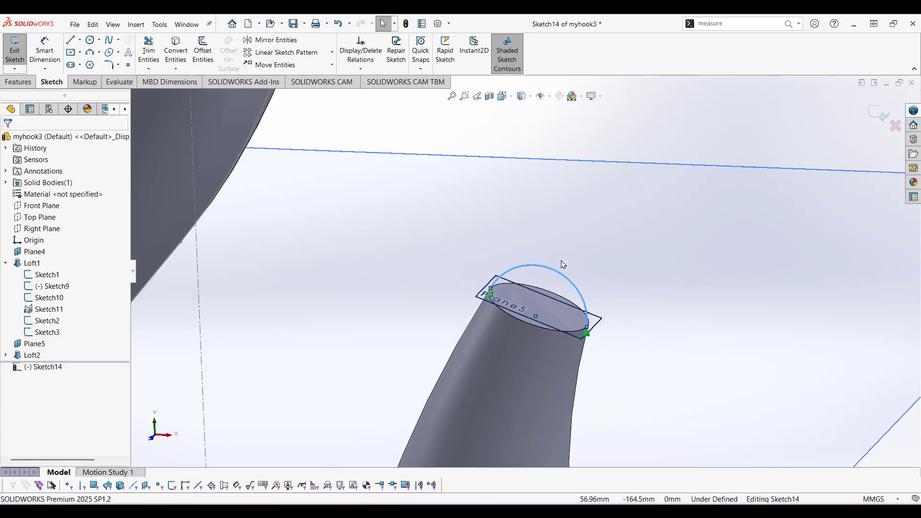
left_click(53, 53)
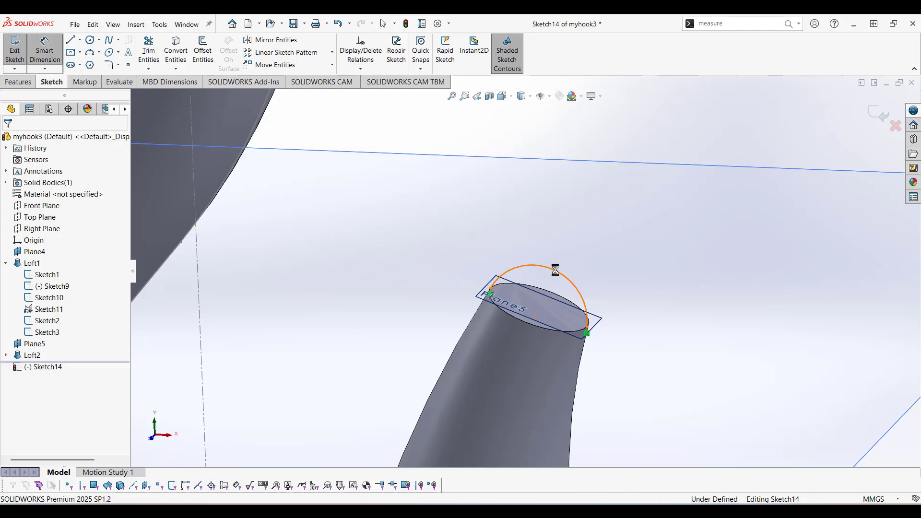
left_click(556, 269)
left_click(605, 248)
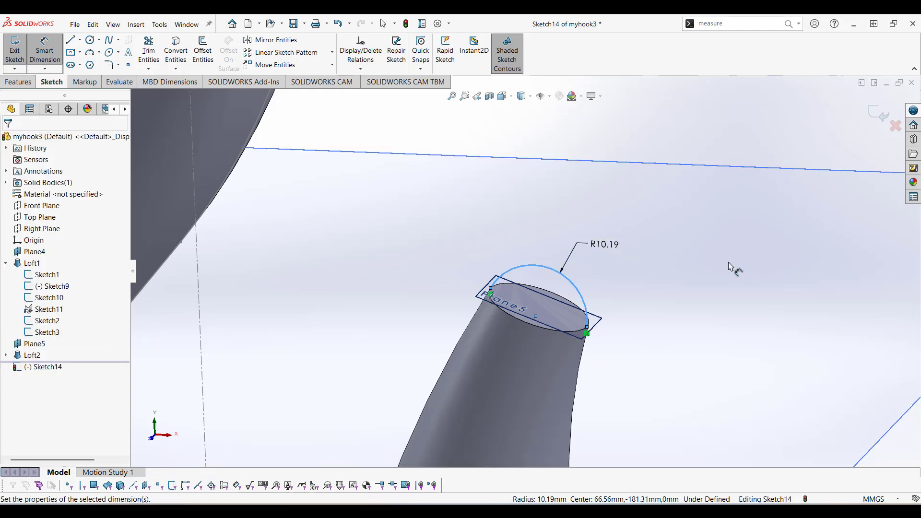
type("10")
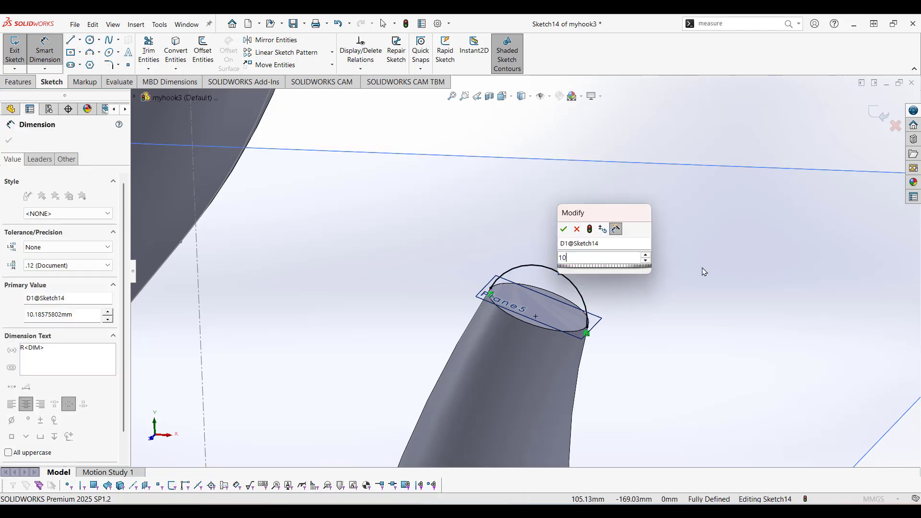
key("Escape")
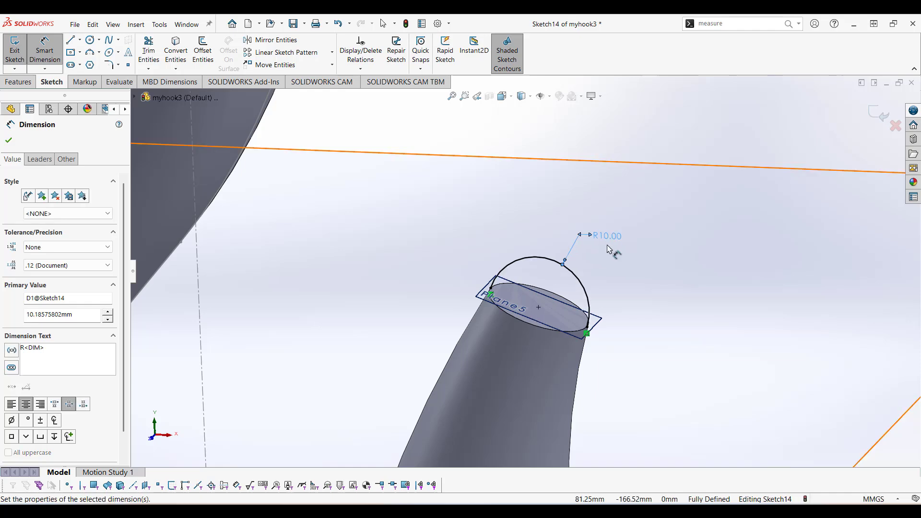
left_click(10, 144)
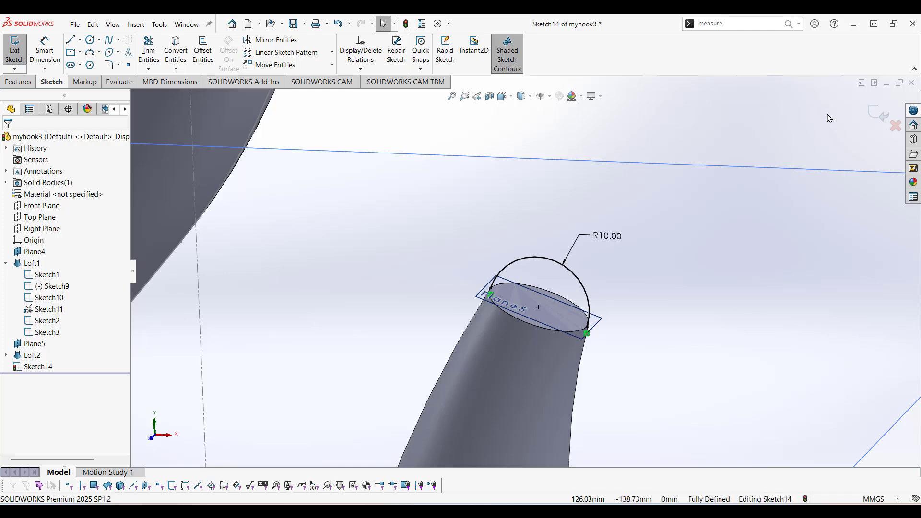
left_click(880, 120)
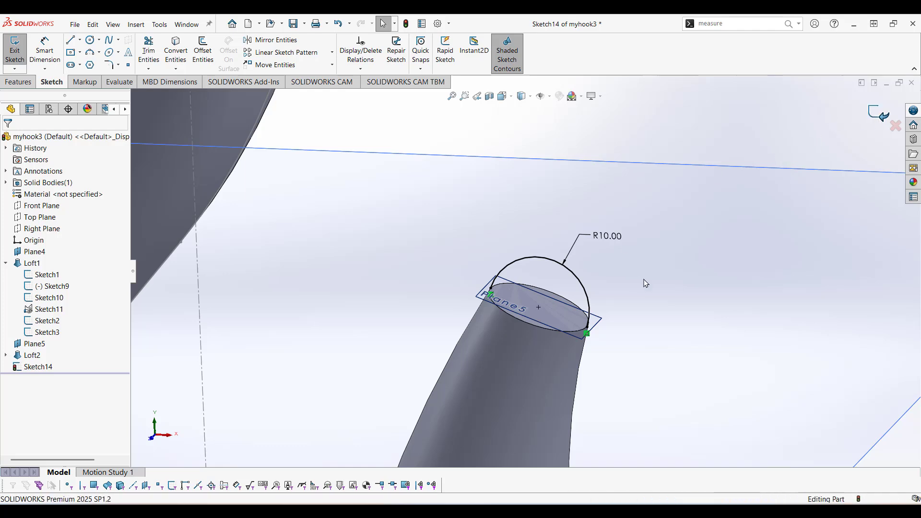
Add a 10 mm Dome to the tip's flat end face, using the R10 arc sketch as its constraint.
middle_click_drag(635, 317, 659, 285)
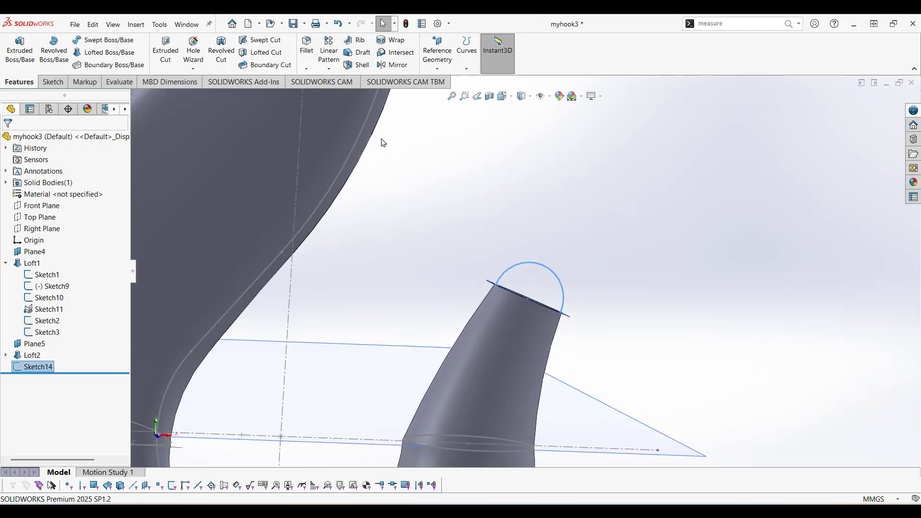
left_click(137, 24)
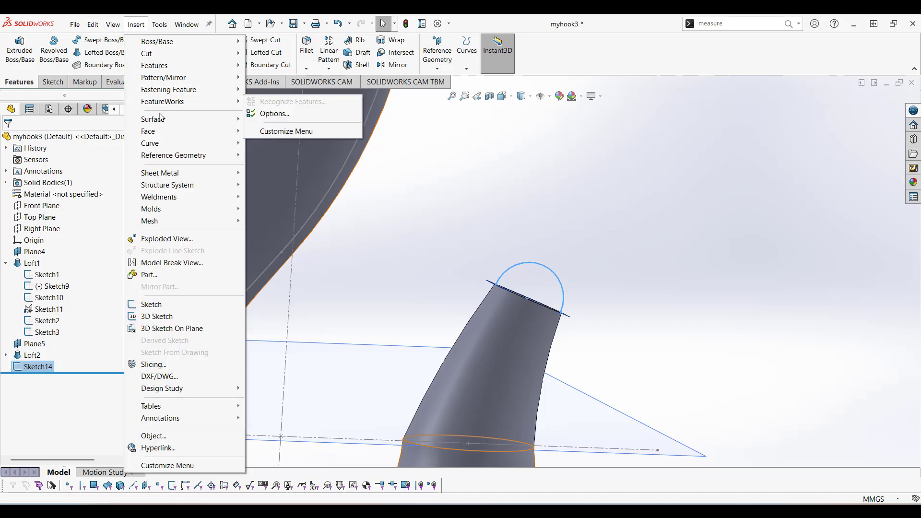
mouse_move(199, 66)
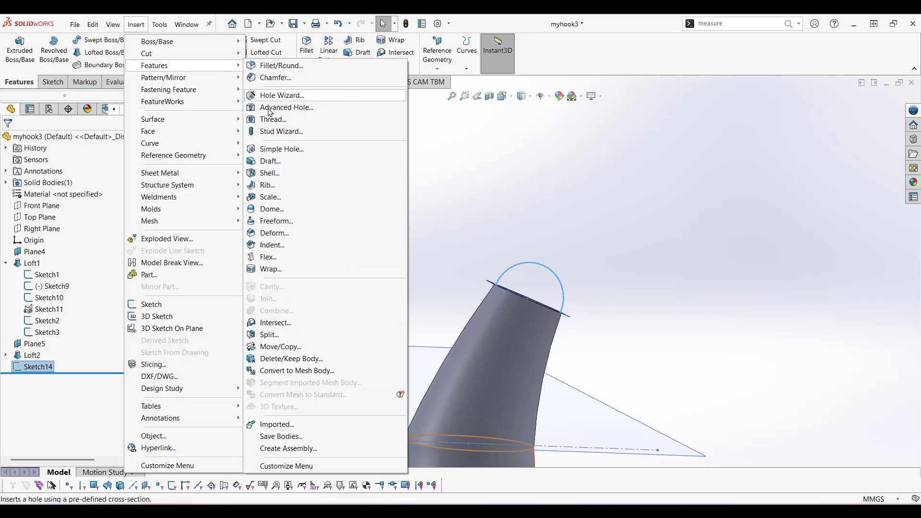
left_click(274, 209)
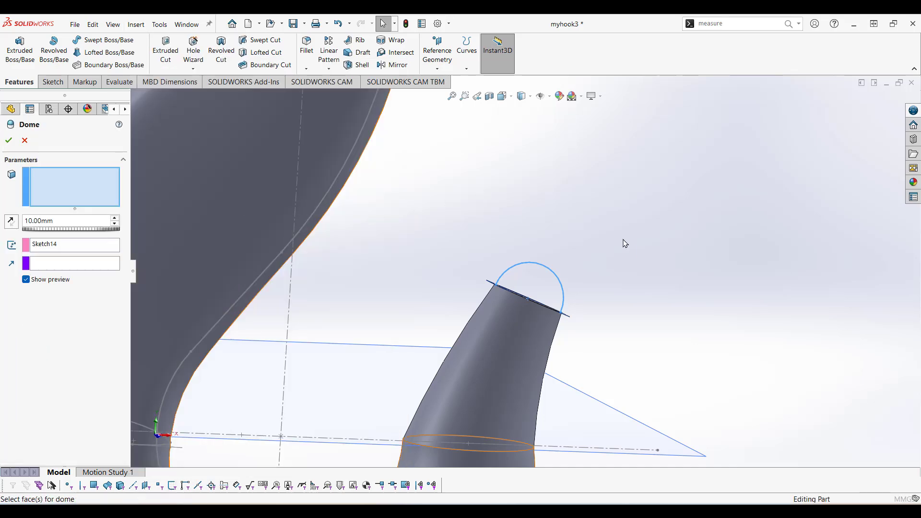
middle_click_drag(595, 271, 580, 289)
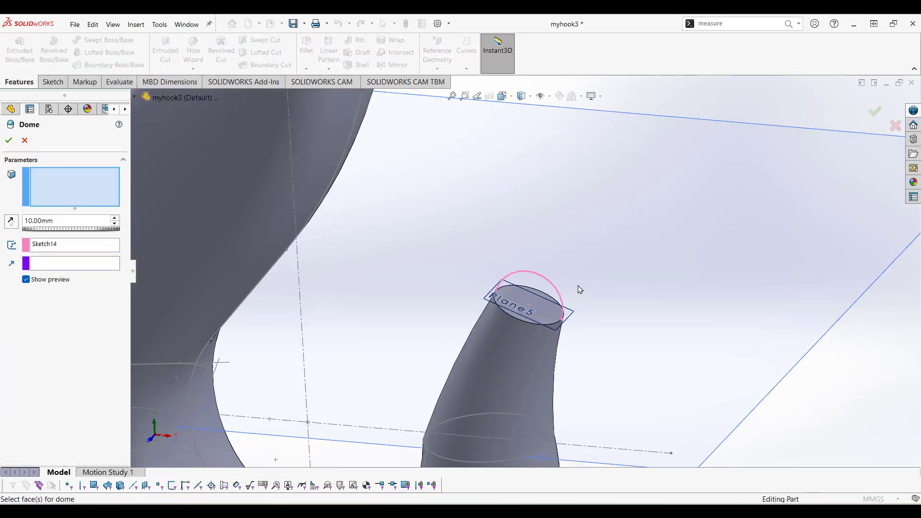
left_click(541, 313)
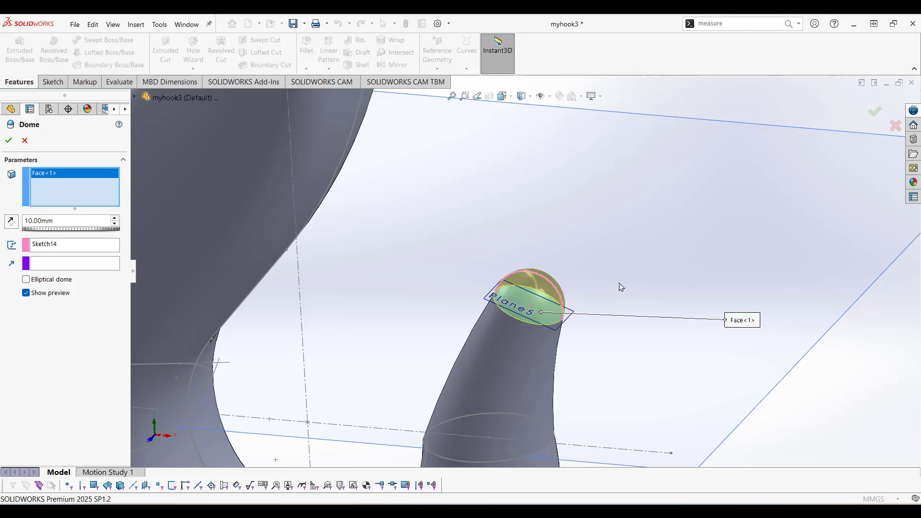
left_click(9, 141)
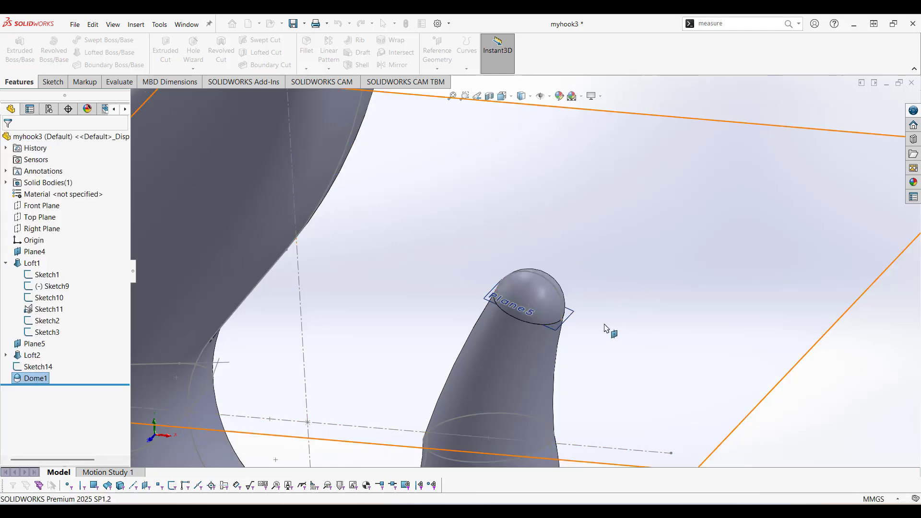
Start a sketch on the shank's flat upper end face and draw a circle of about 16.4 mm radius centred on the origin.
scroll(609, 319, "up", 4)
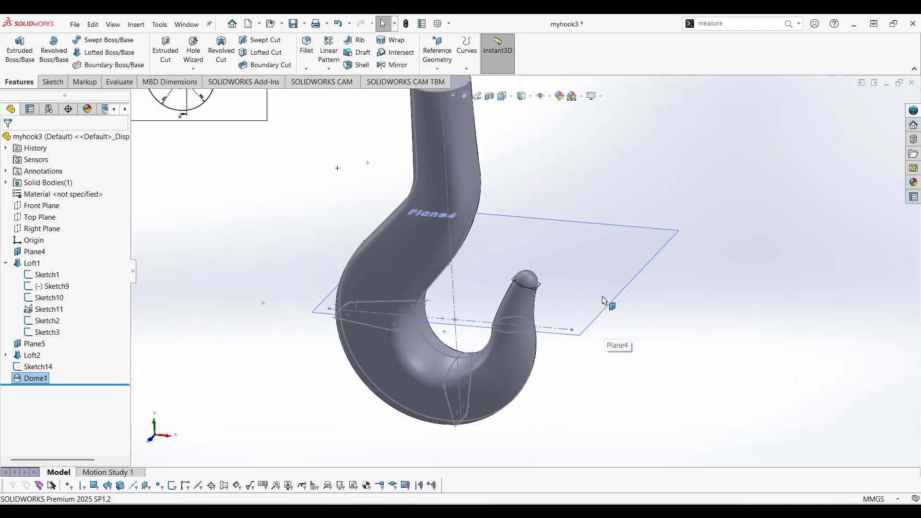
middle_click_drag(606, 303, 631, 254)
scroll(629, 255, "up", 3)
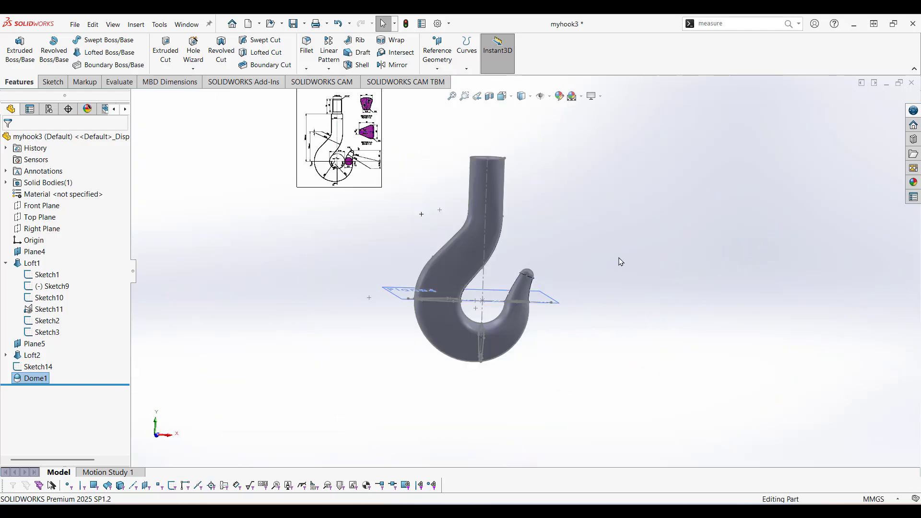
scroll(479, 165, "down", 5)
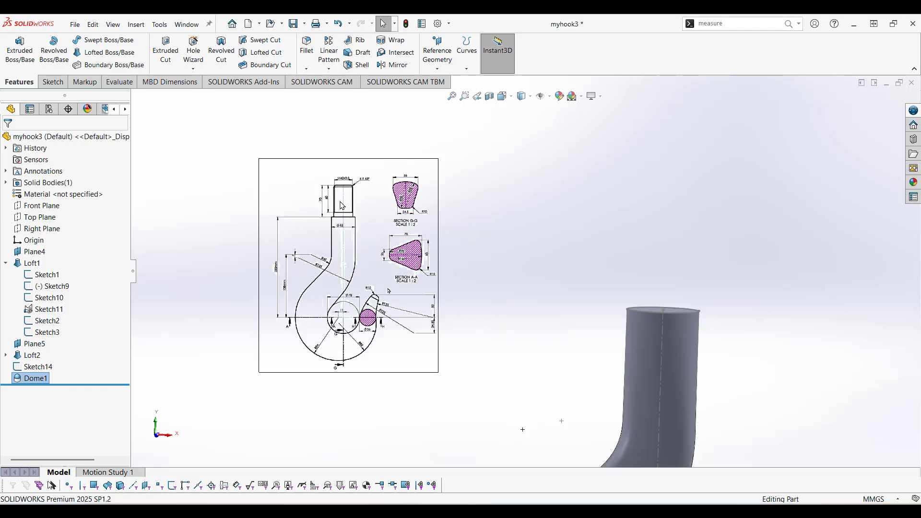
scroll(348, 202, "down", 2)
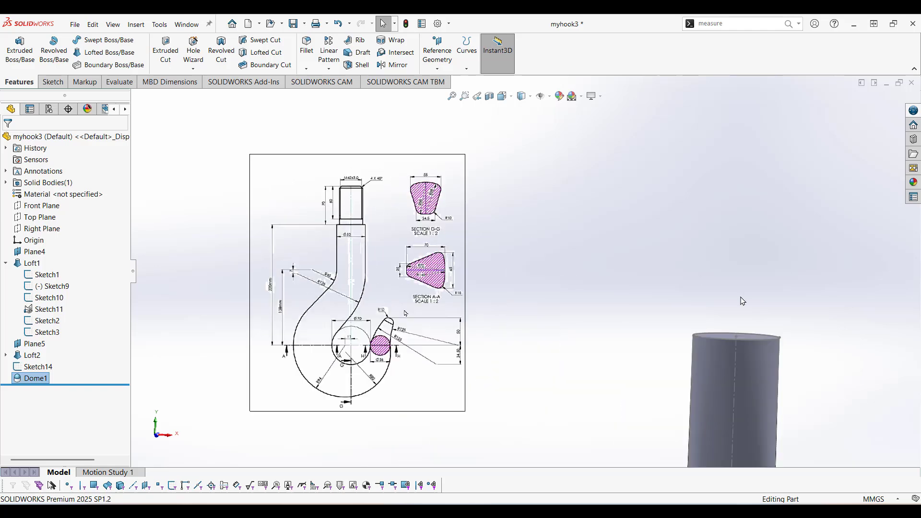
middle_click_drag(731, 297, 728, 309)
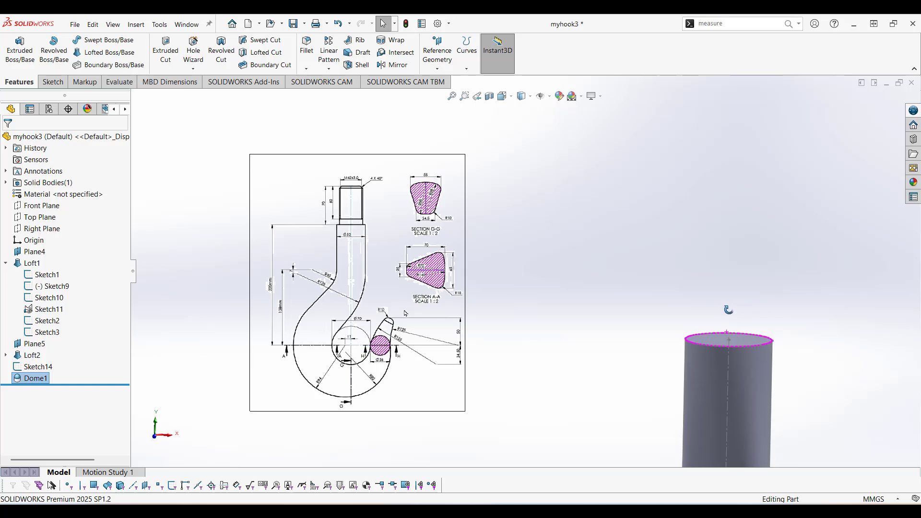
left_click(745, 342)
right_click(745, 342)
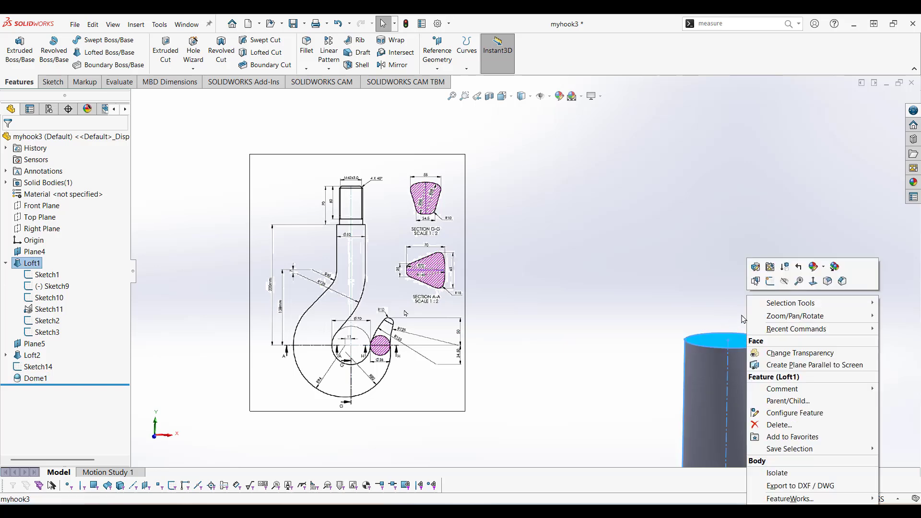
left_click(769, 284)
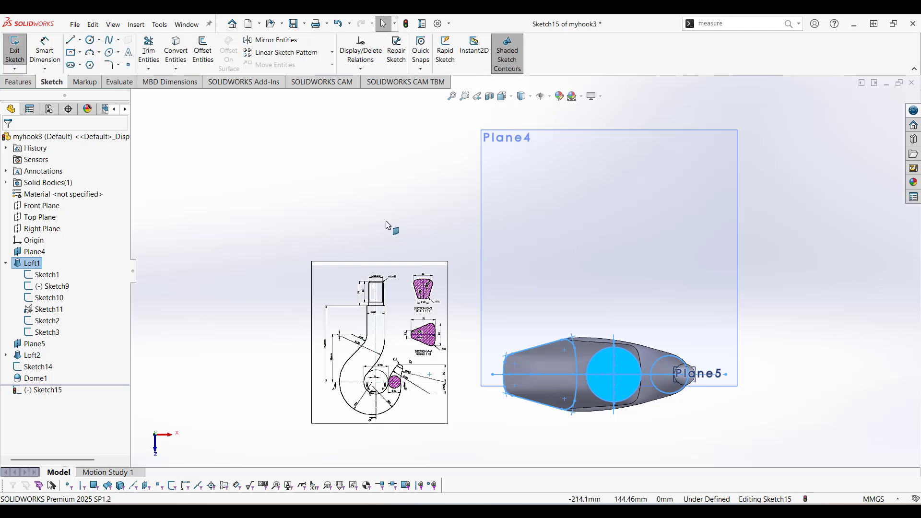
left_click(90, 40)
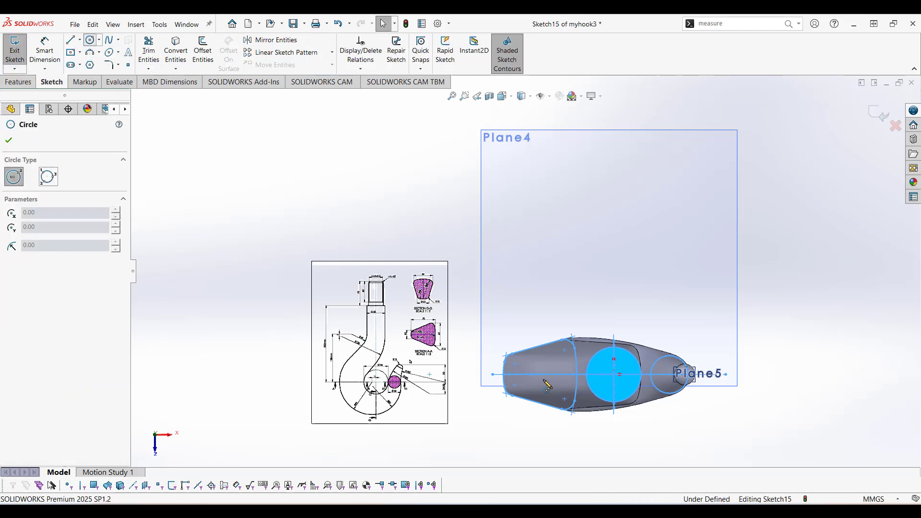
left_click(614, 375)
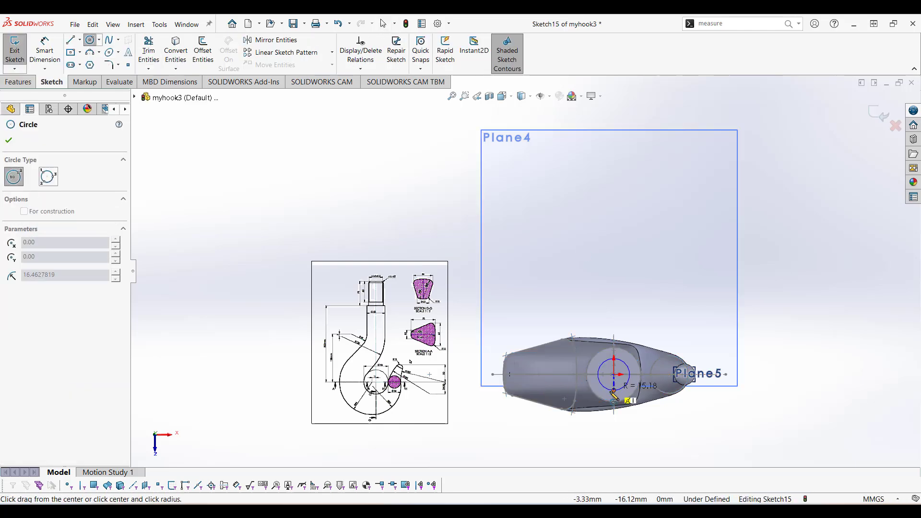
left_click(611, 391)
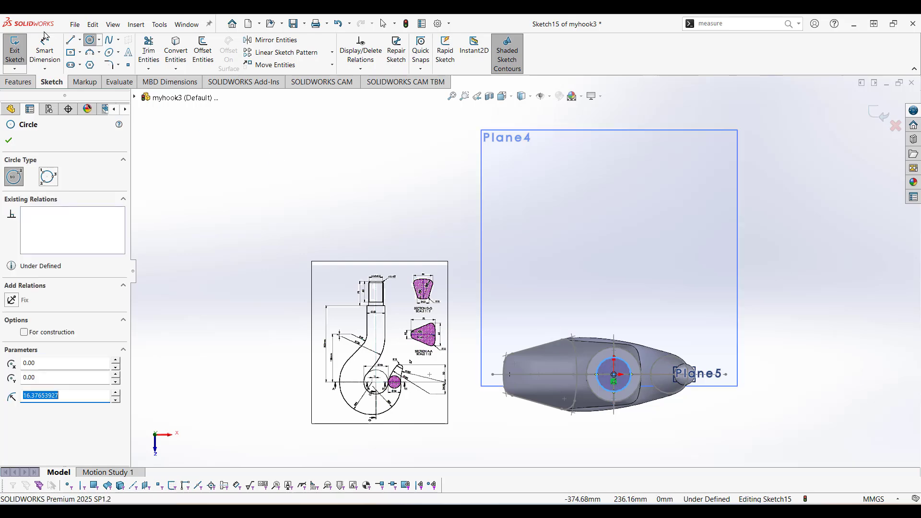
Dimension the circle on the shank's upper end face to a diameter of 42 mm.
left_click(50, 45)
scroll(413, 303, "down", 10)
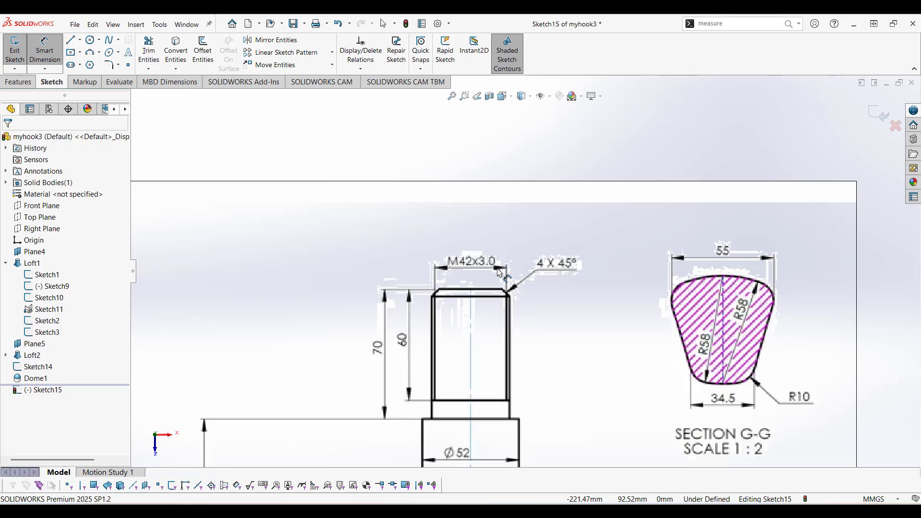
scroll(499, 273, "up", 10)
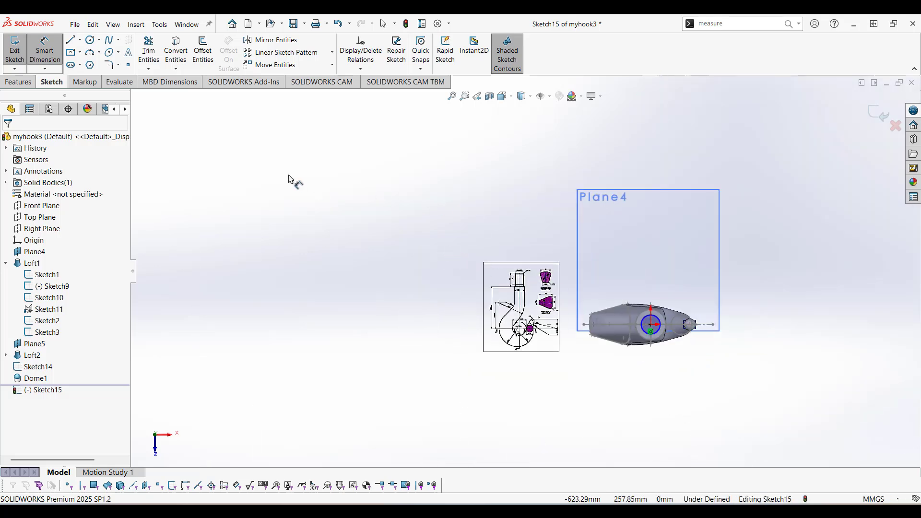
scroll(686, 316, "down", 5)
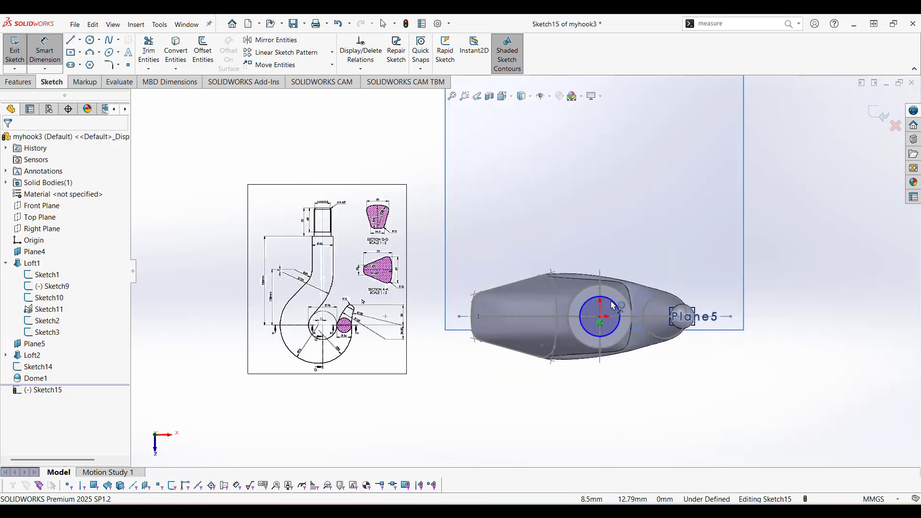
left_click(614, 307)
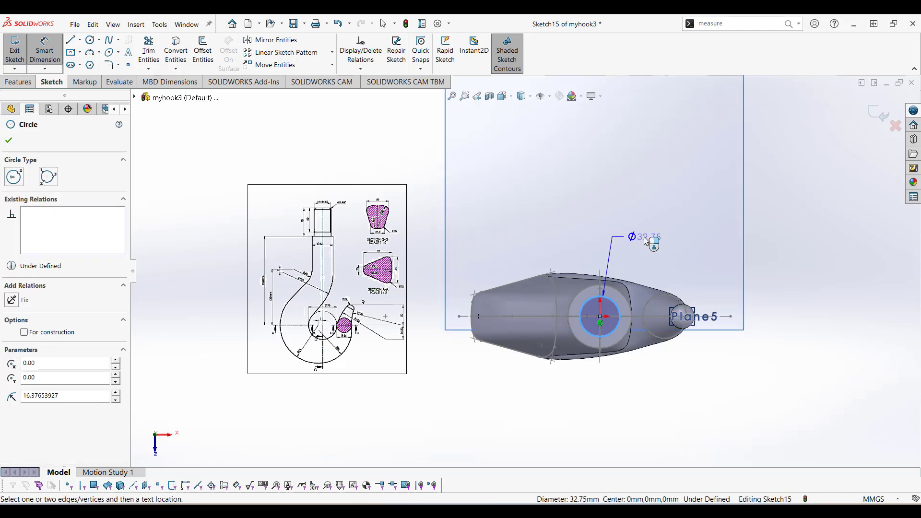
left_click(646, 241)
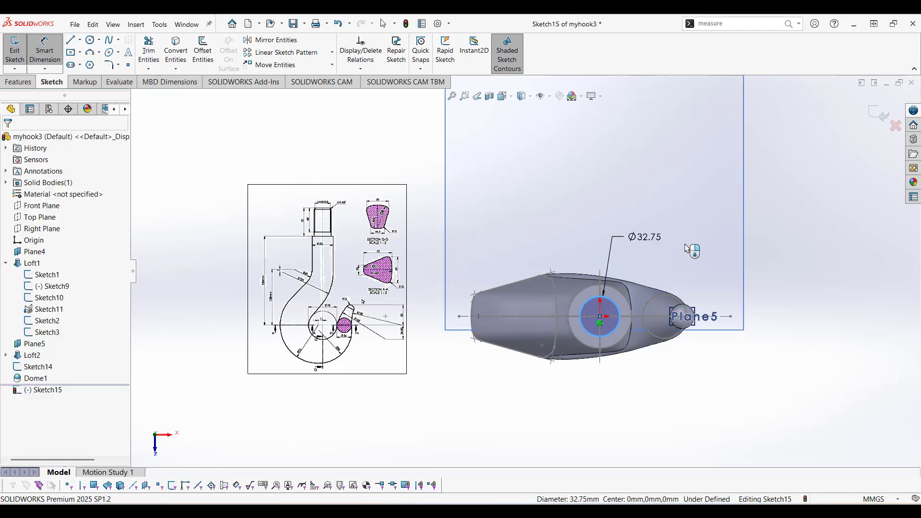
type("42")
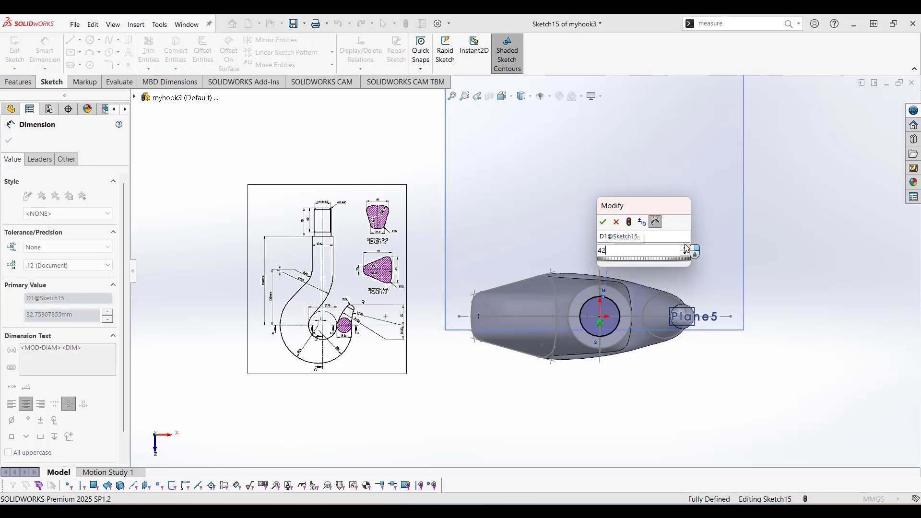
key("Escape")
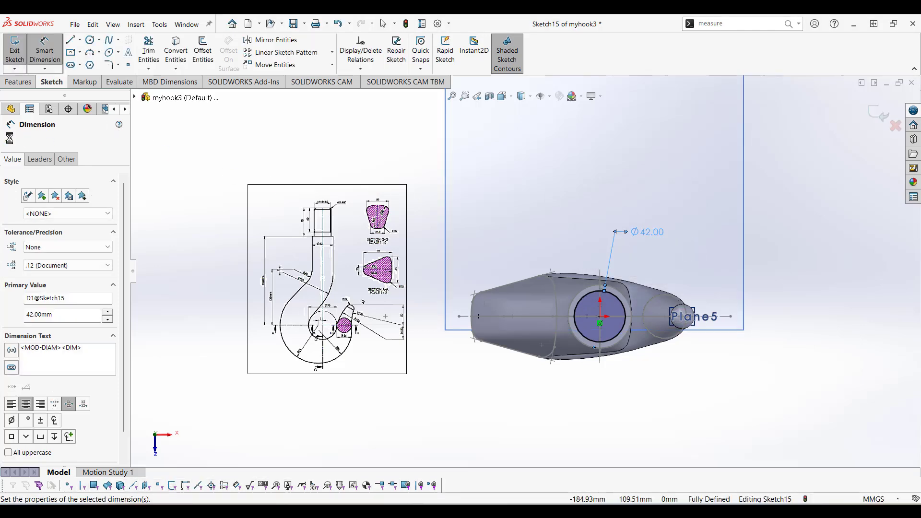
left_click(9, 138)
Close the sketch and extrude the 42 mm circle 70 mm outward from the shank's end face, merged with the body.
scroll(325, 242, "down", 6)
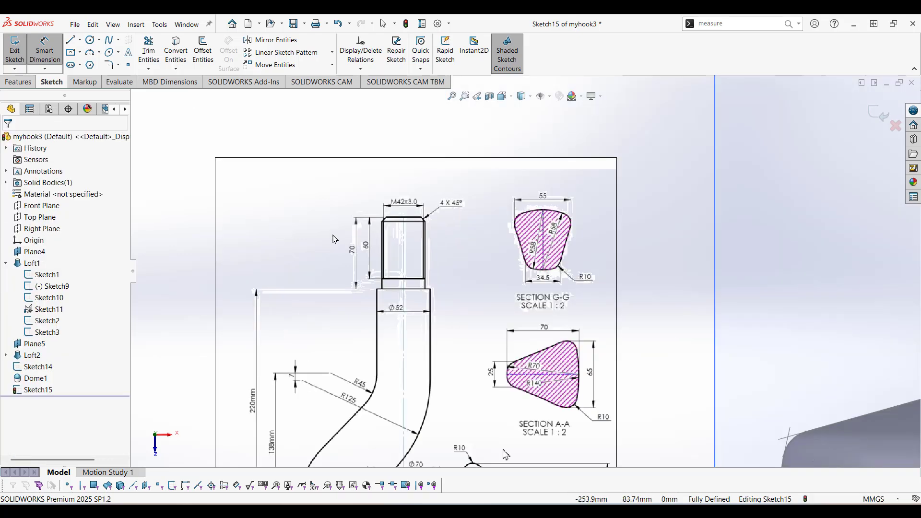
scroll(384, 250, "up", 3)
scroll(505, 249, "up", 2)
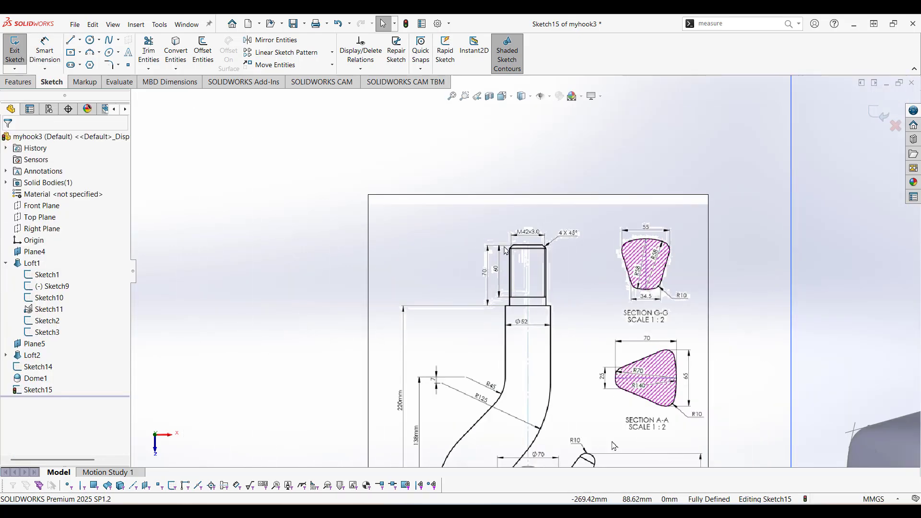
scroll(535, 287, "up", 3)
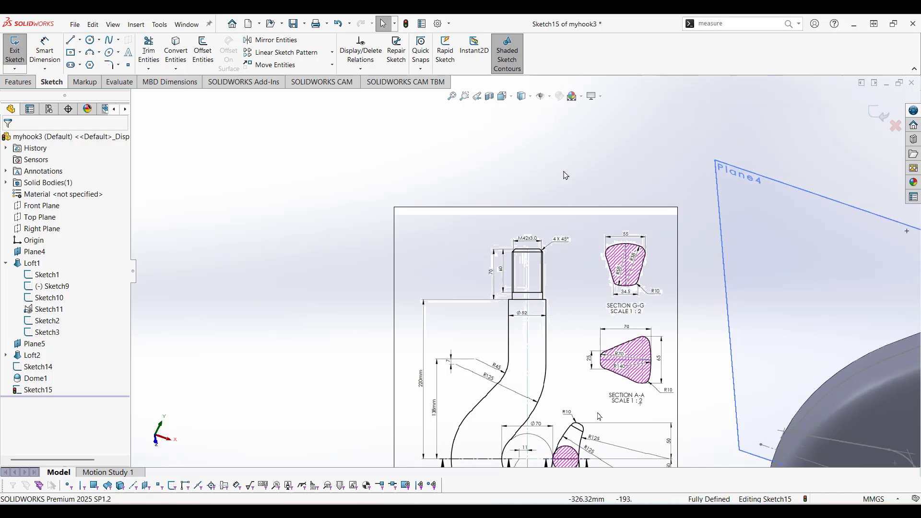
scroll(648, 221, "up", 3)
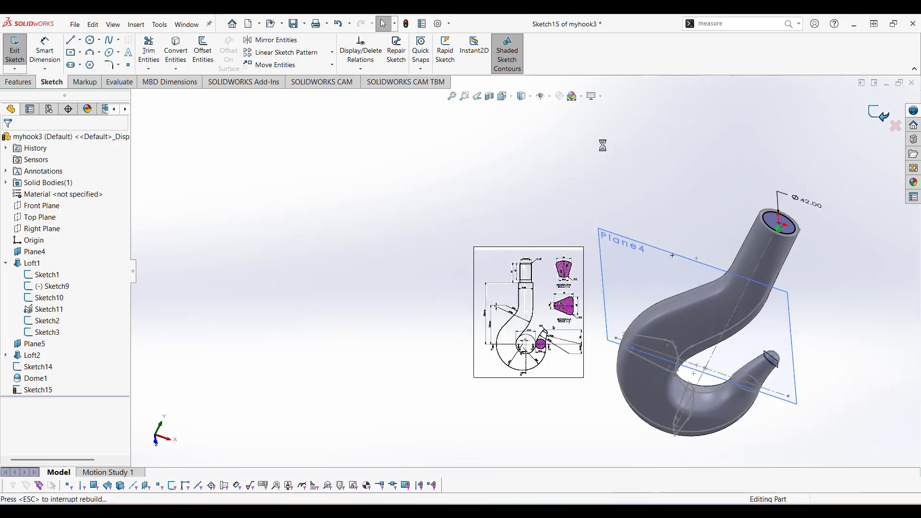
left_click(14, 51)
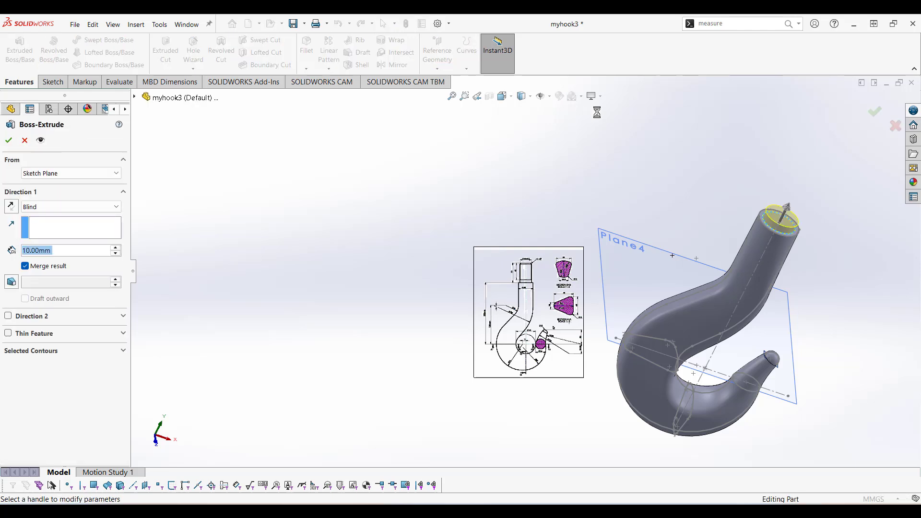
type("70")
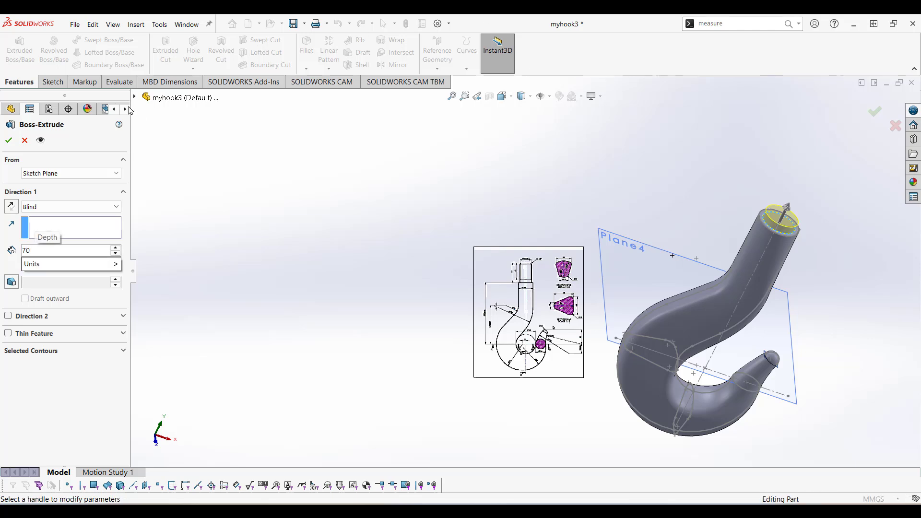
key("Return")
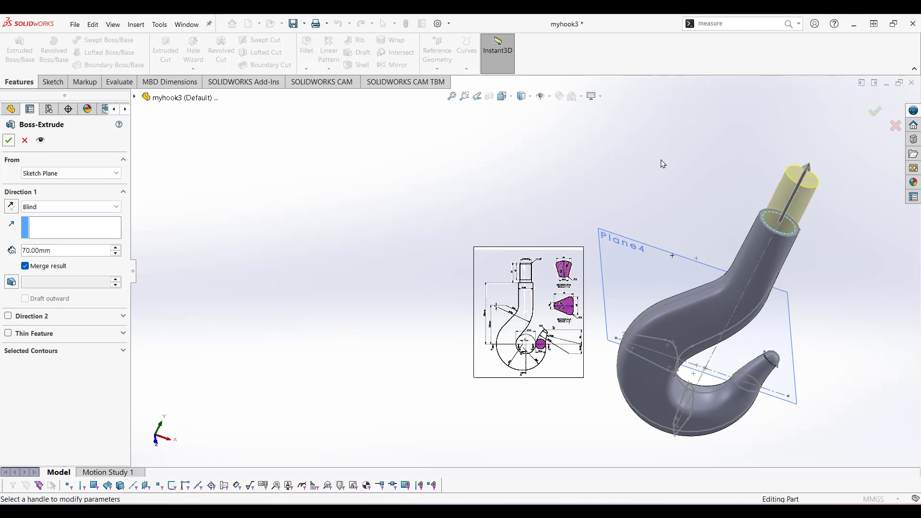
left_click(7, 141)
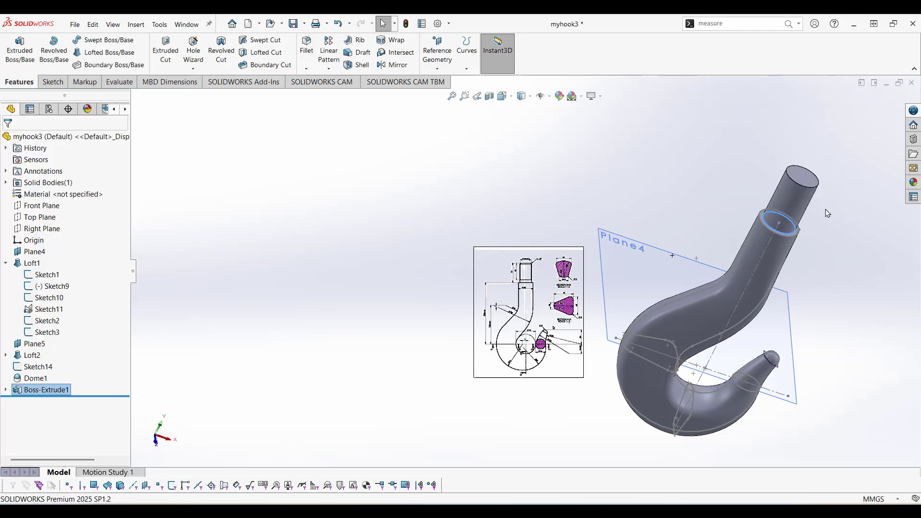
Chamfer the free end face of the extruded cylinder with a 4 mm distance at 45 degrees.
scroll(816, 212, "down", 5)
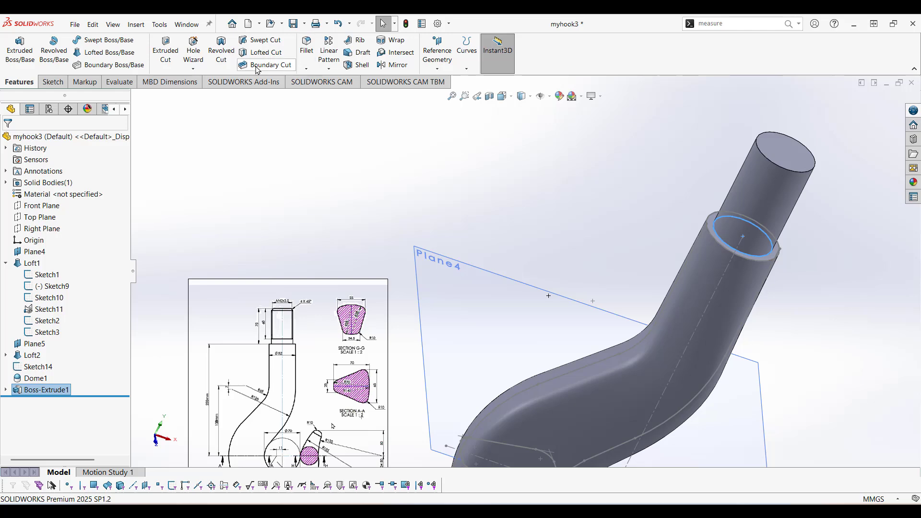
left_click(307, 71)
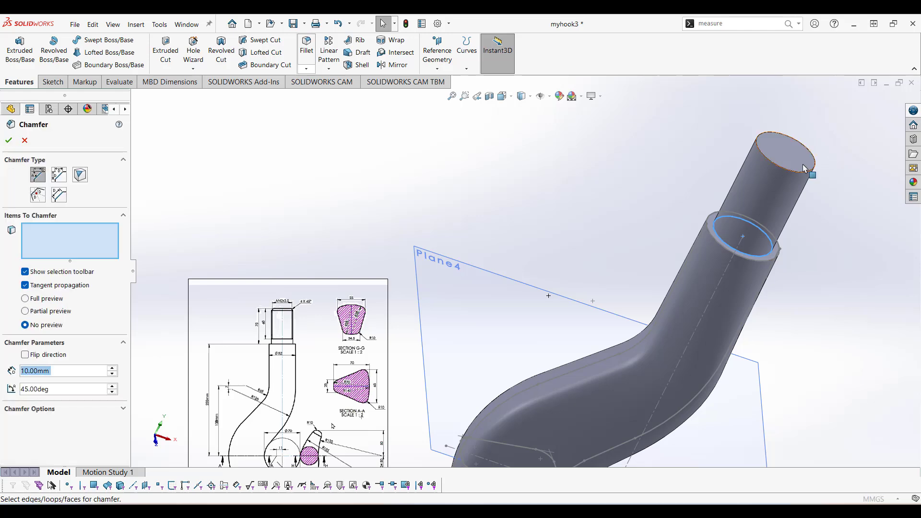
left_click(801, 168)
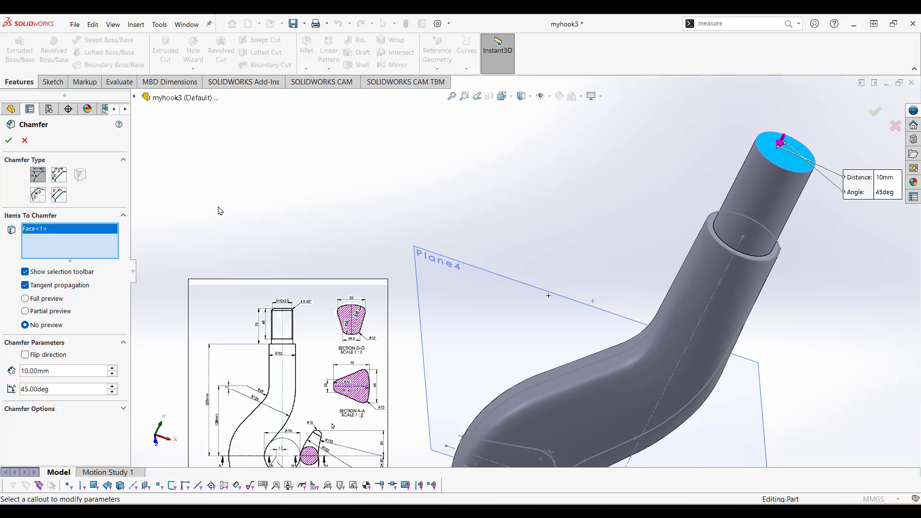
scroll(307, 319, "down", 6)
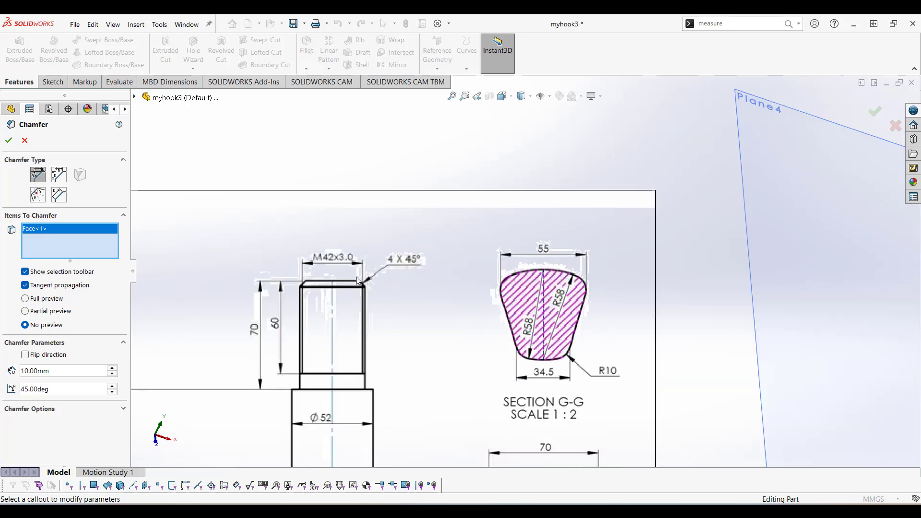
scroll(361, 279, "up", 5)
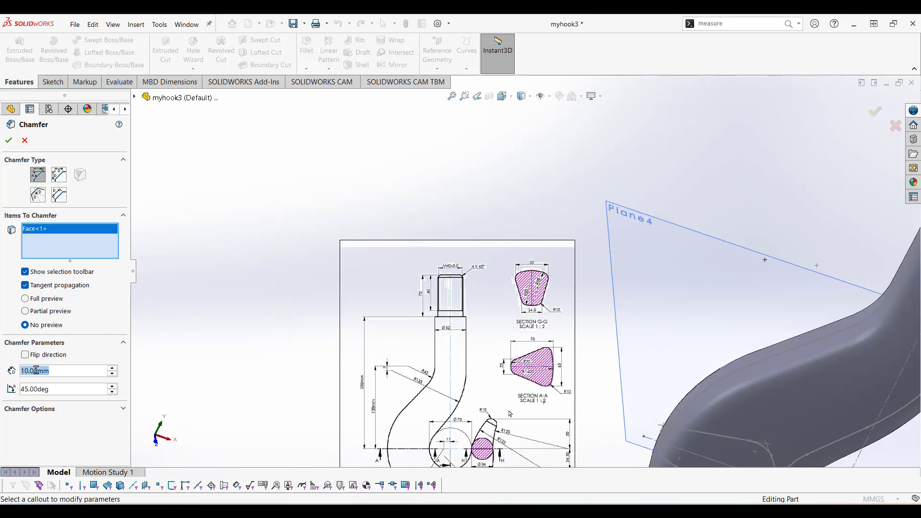
type("4")
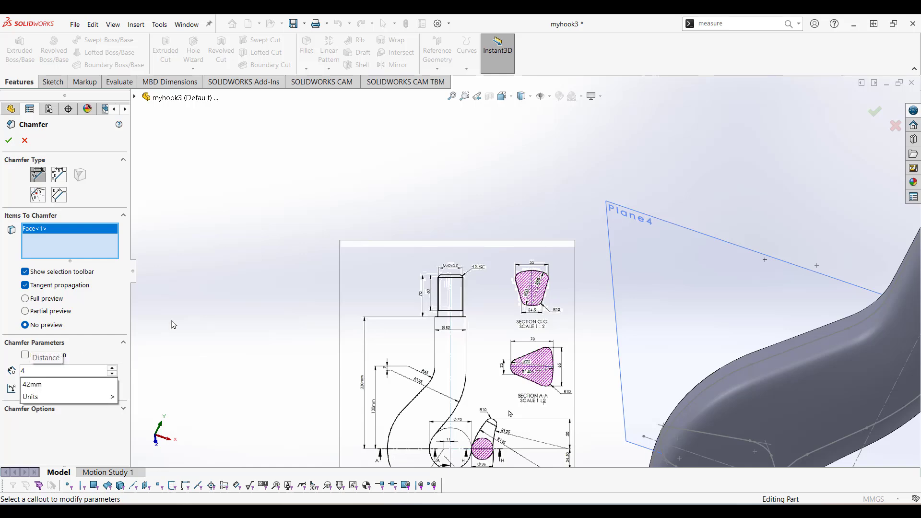
key("Return")
scroll(583, 208, "up", 5)
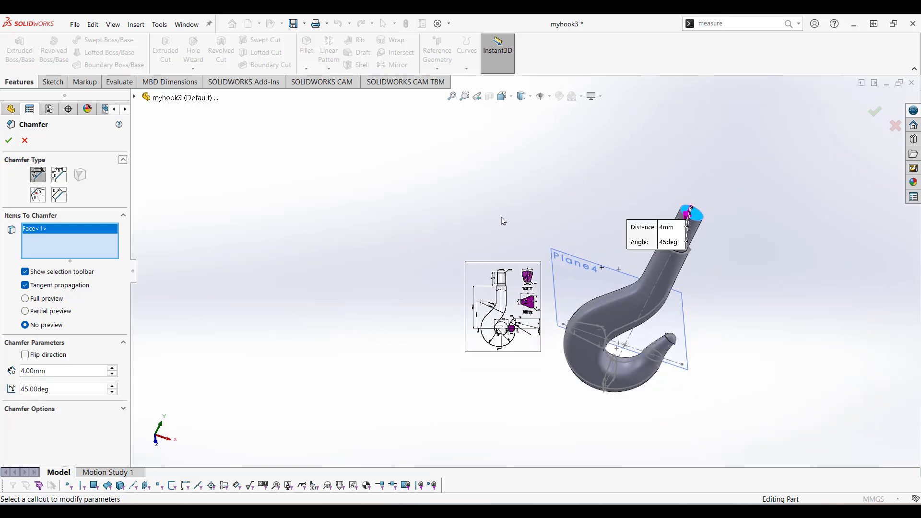
left_click(8, 142)
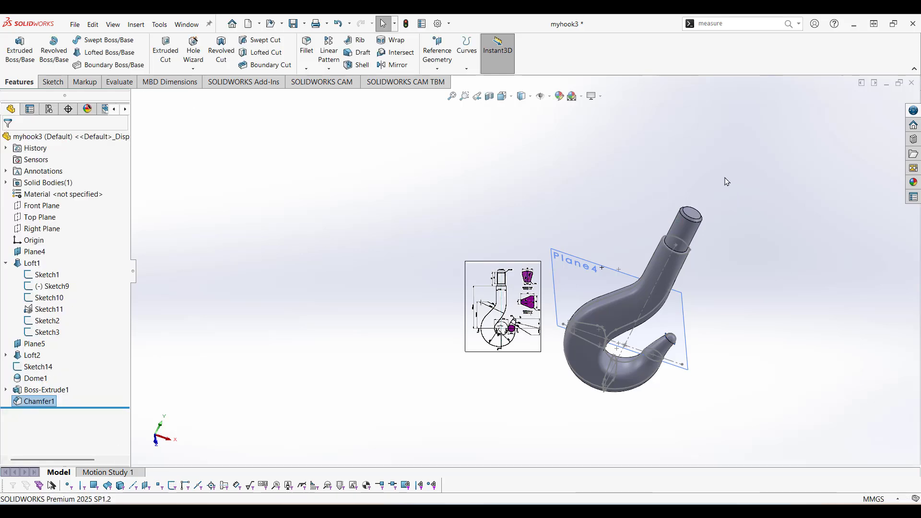
Start a Thread feature on the circular edge at the chamfered end of the 42 mm cylinder.
scroll(713, 186, "down", 2)
scroll(418, 325, "down", 4)
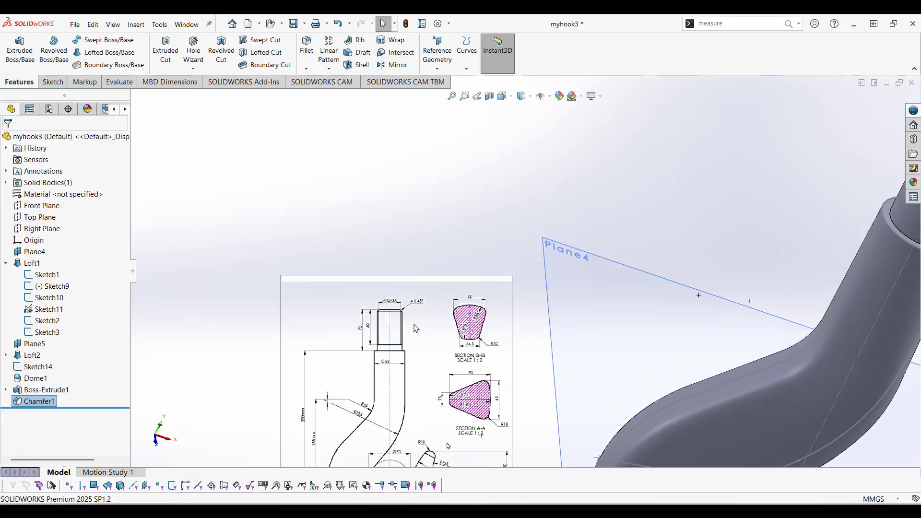
scroll(535, 281, "up", 3)
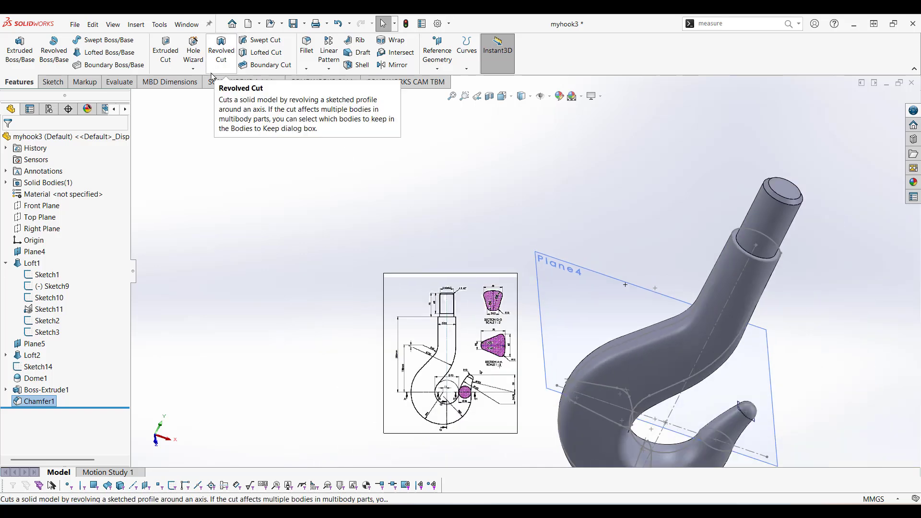
left_click(194, 69)
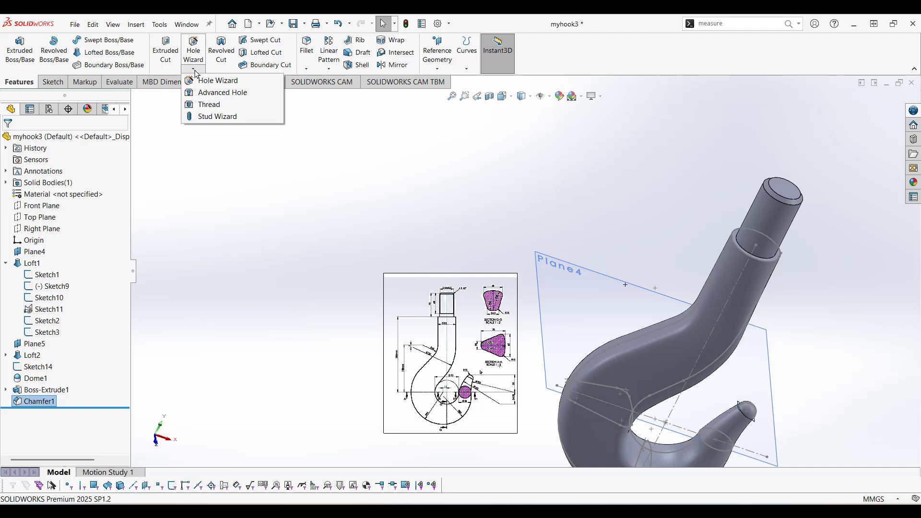
left_click(206, 104)
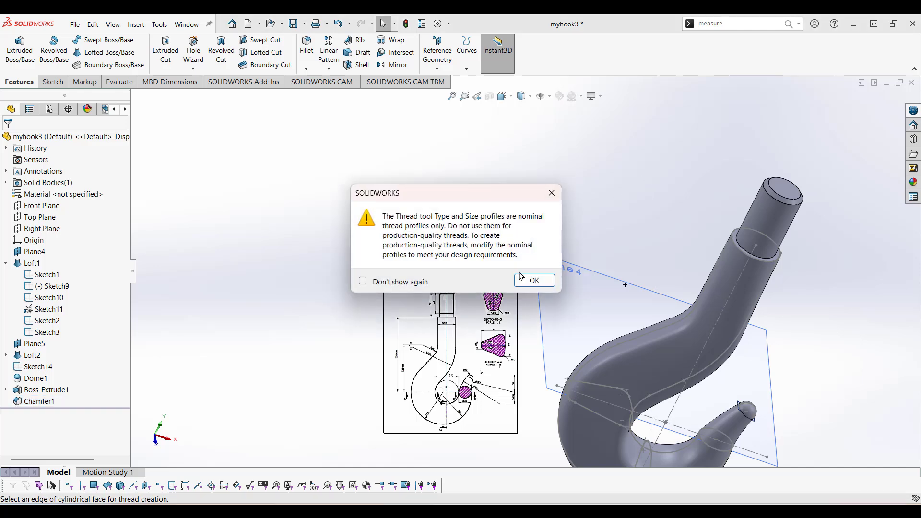
left_click(534, 281)
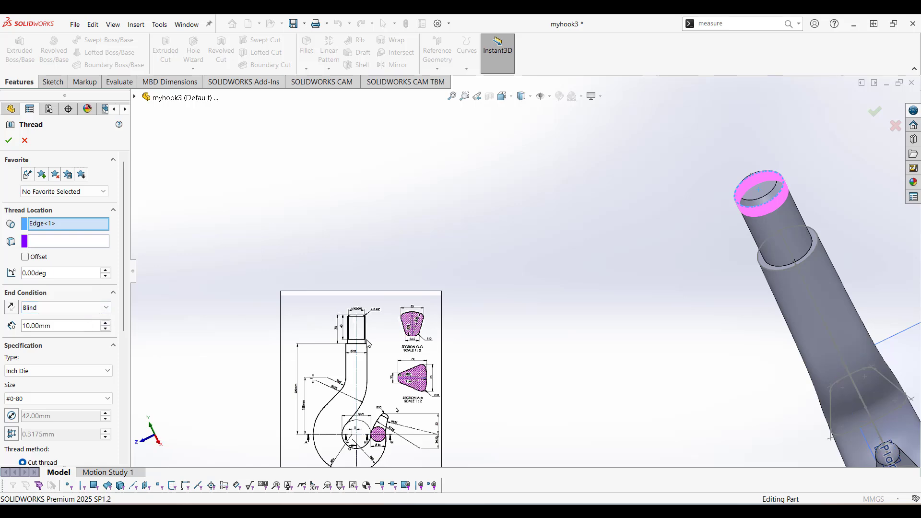
Set the thread's blind depth to 60 mm, following the reference drawing.
scroll(358, 331, "up", 4)
scroll(452, 297, "down", 6)
scroll(451, 293, "down", 4)
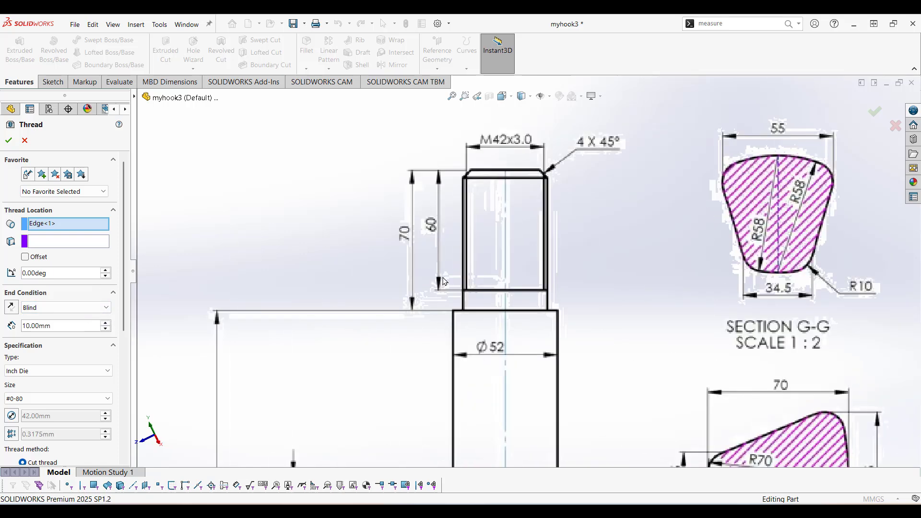
key("f")
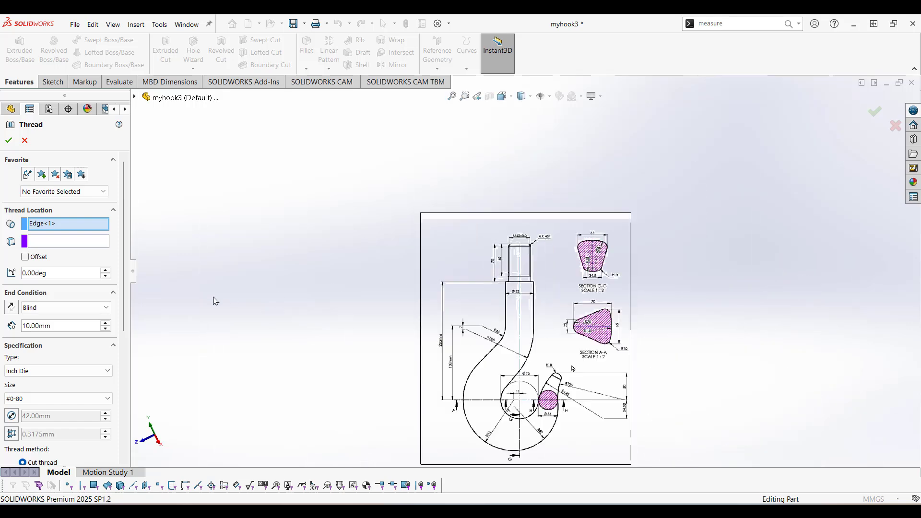
left_click(55, 326)
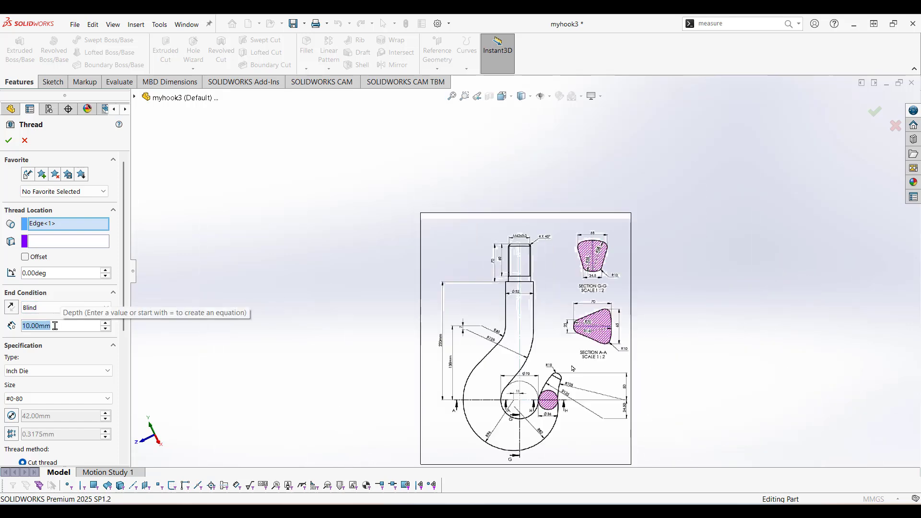
type("60")
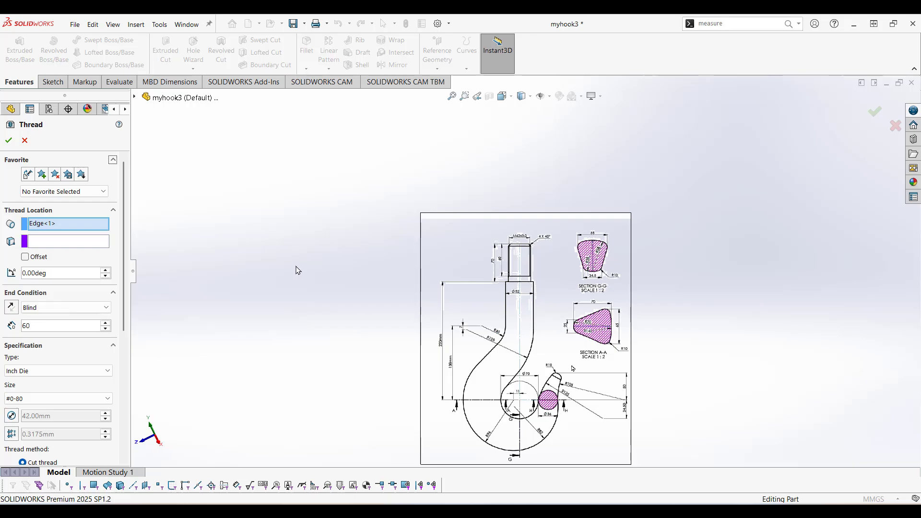
left_click(297, 268)
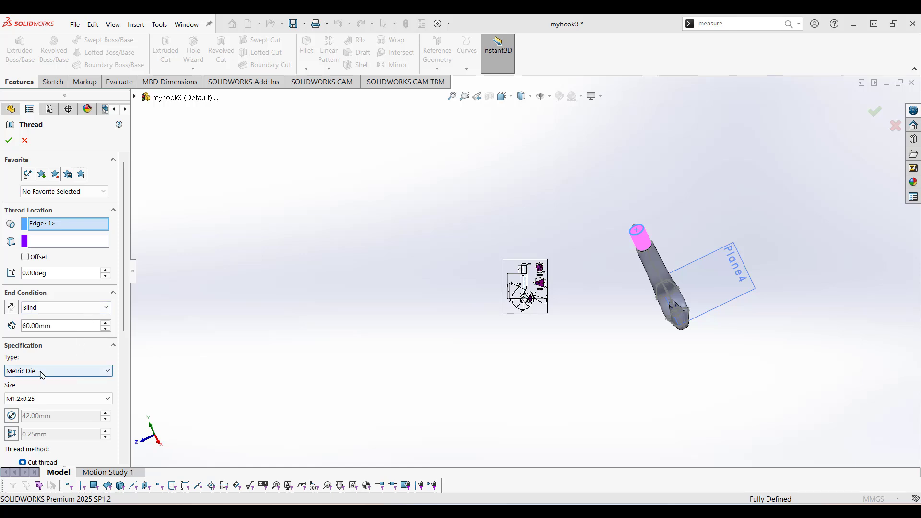
Set the thread size to M42x3.0 and complete the thread on the cylinder's chamfered end.
left_click(88, 399)
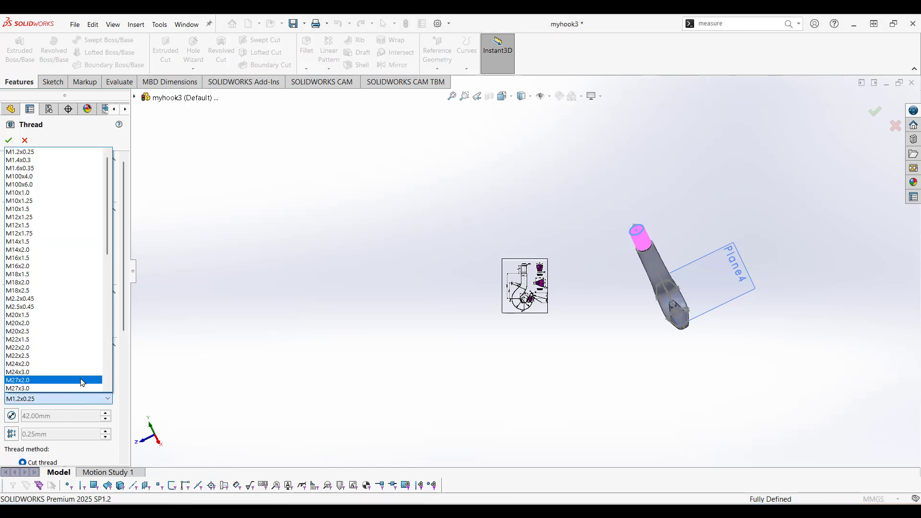
scroll(82, 383, "down", 2)
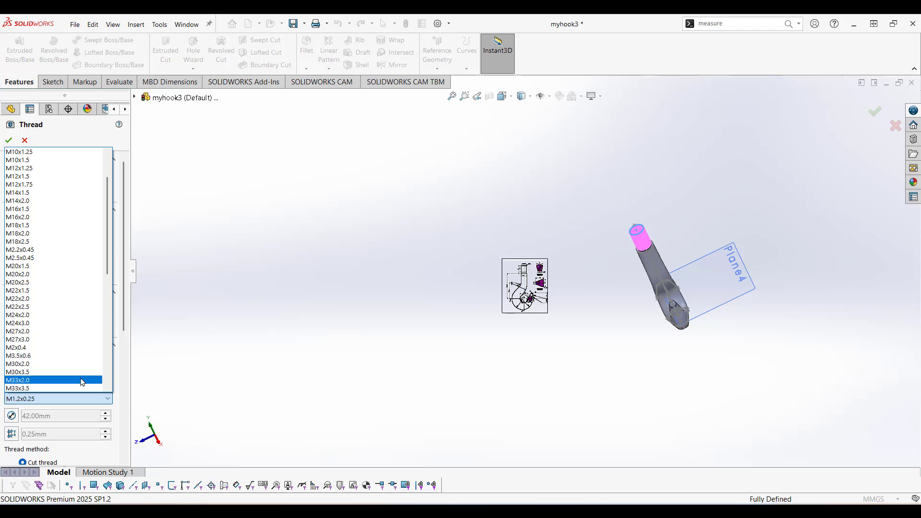
scroll(83, 382, "down", 3)
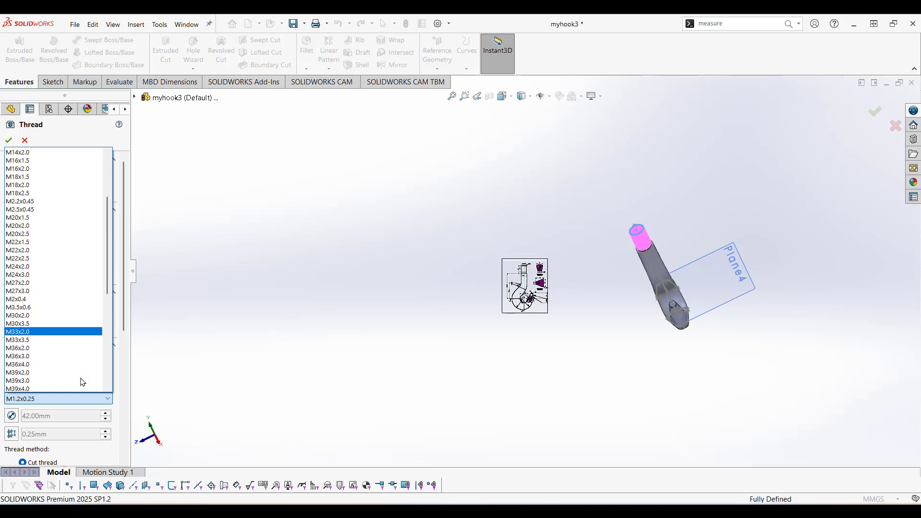
scroll(82, 383, "down", 1)
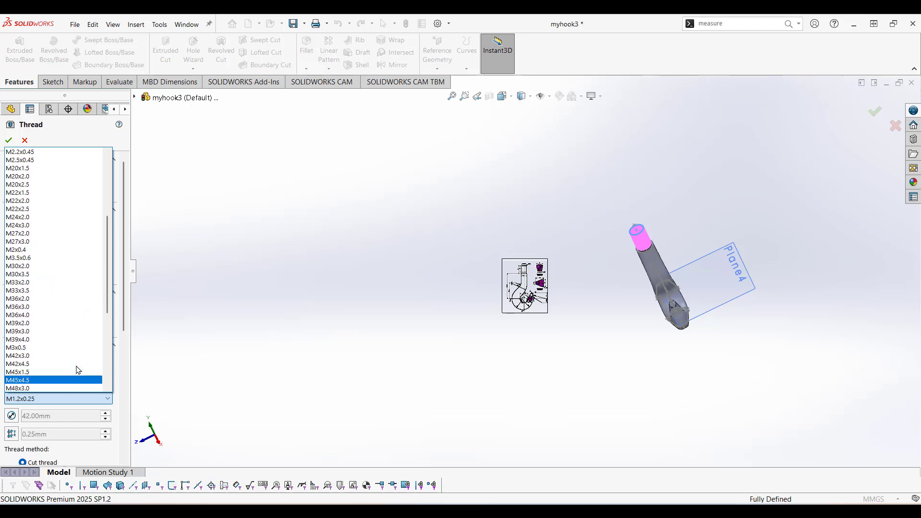
scroll(69, 364, "down", 1)
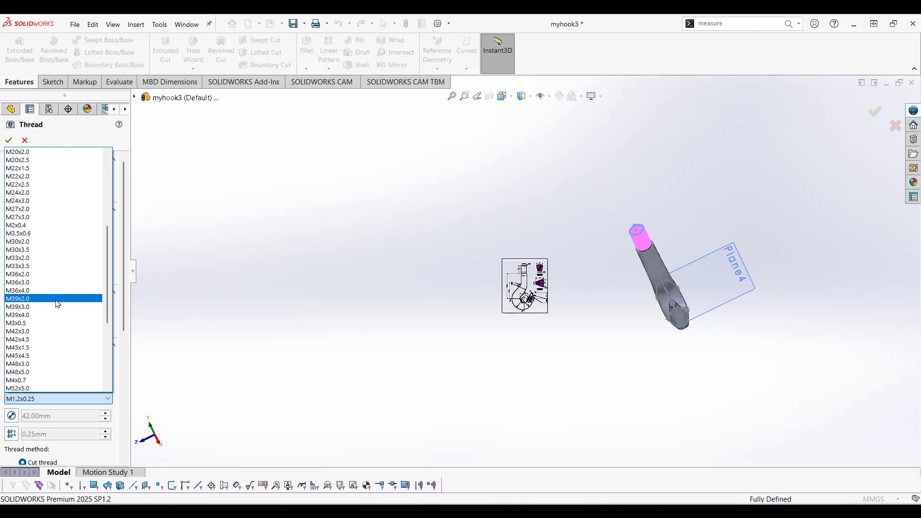
left_click(52, 332)
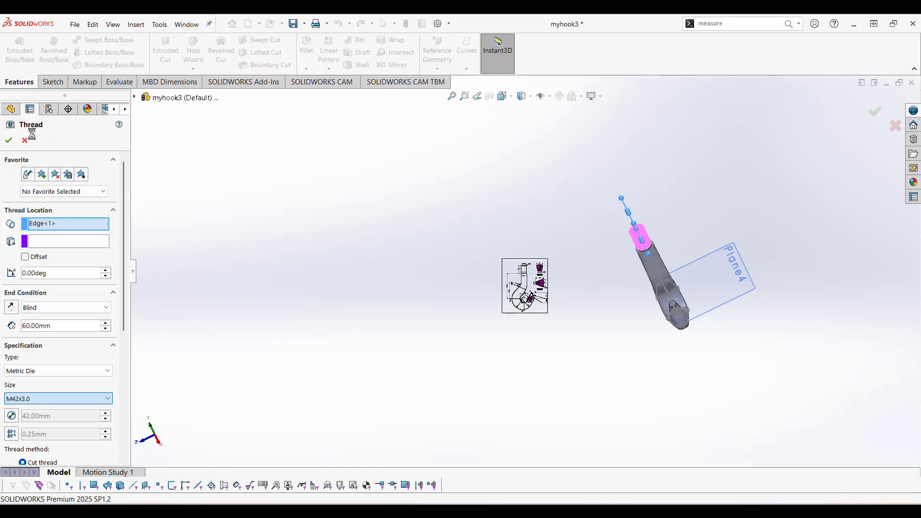
left_click(9, 140)
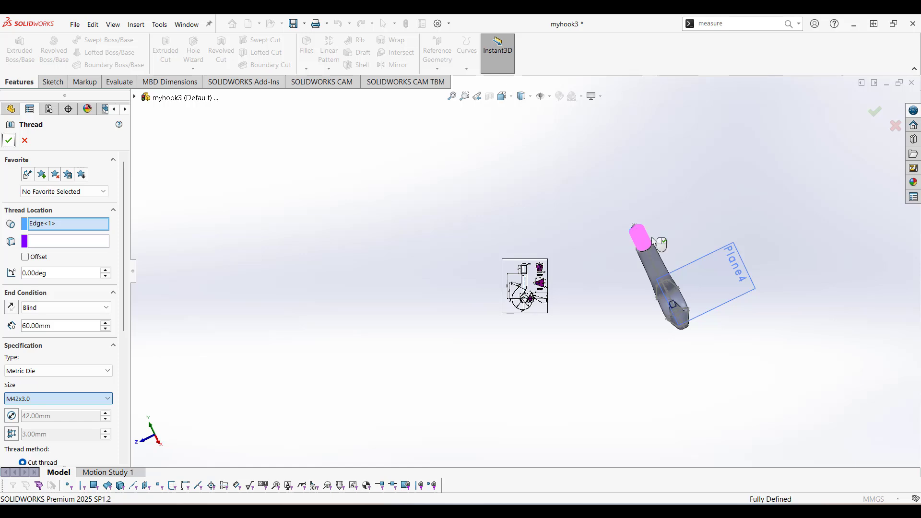
left_click(9, 140)
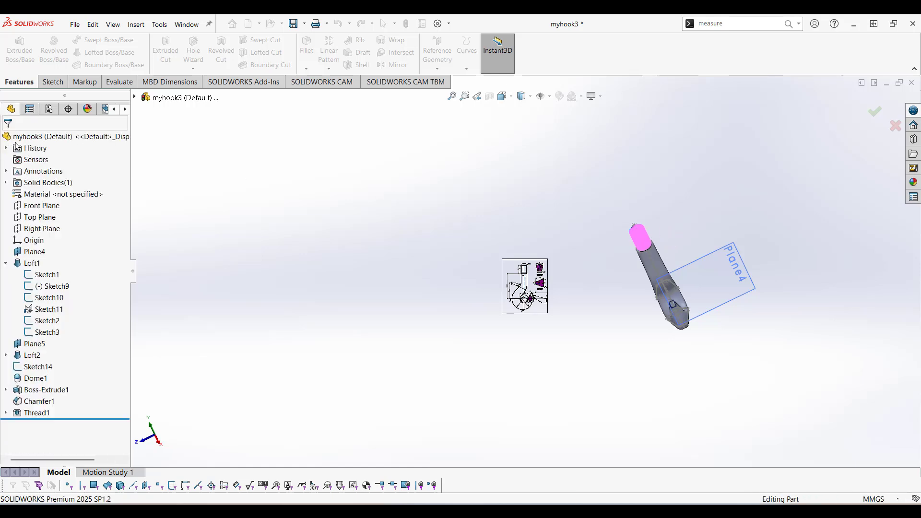
Examine the threaded end from several angles and review each profile and guide sketch of the hook body's loft.
scroll(658, 244, "down", 3)
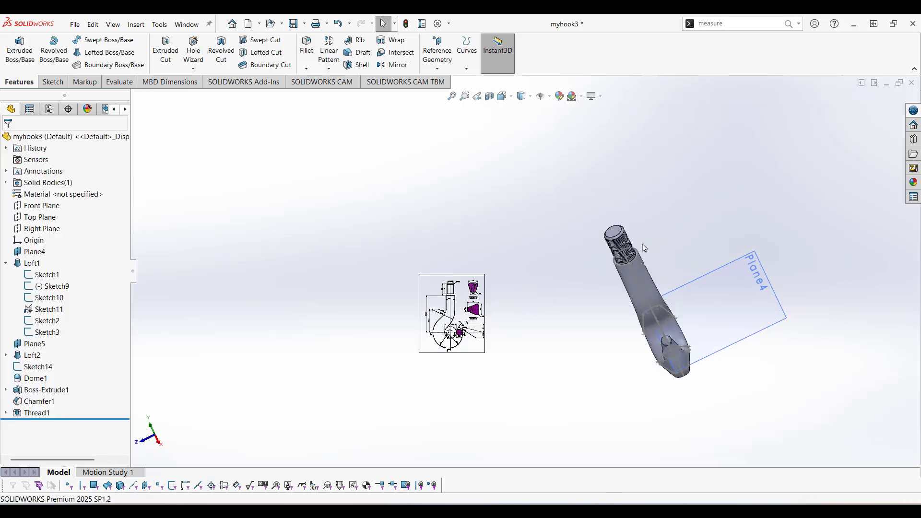
scroll(657, 244, "down", 5)
middle_click_drag(637, 252, 604, 239)
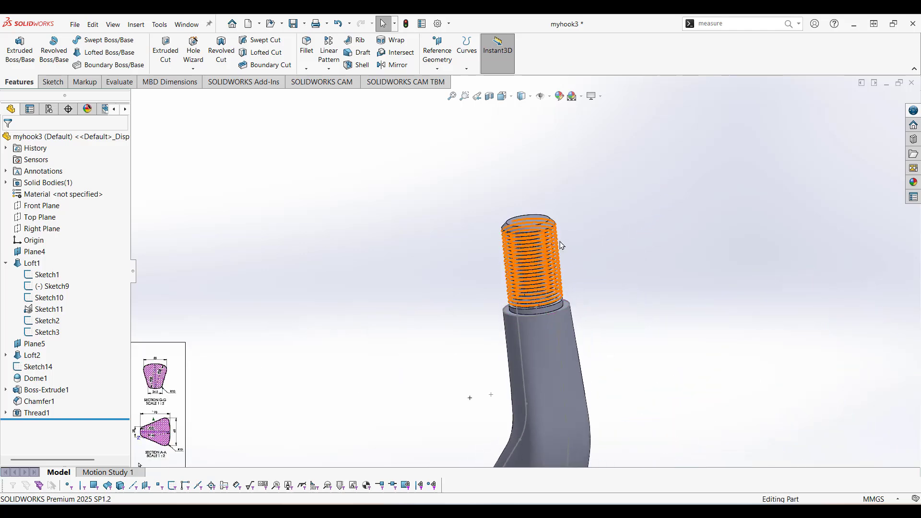
scroll(593, 271, "up", 2)
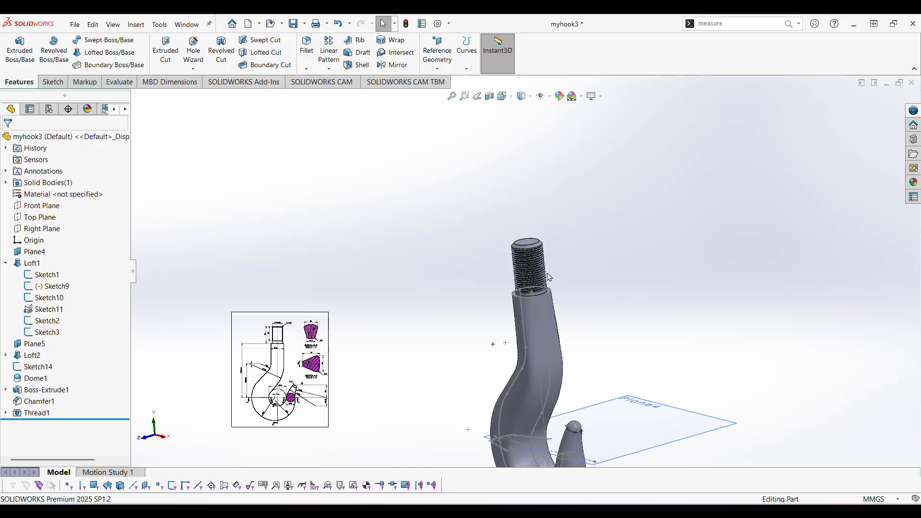
middle_click_drag(544, 246, 676, 298)
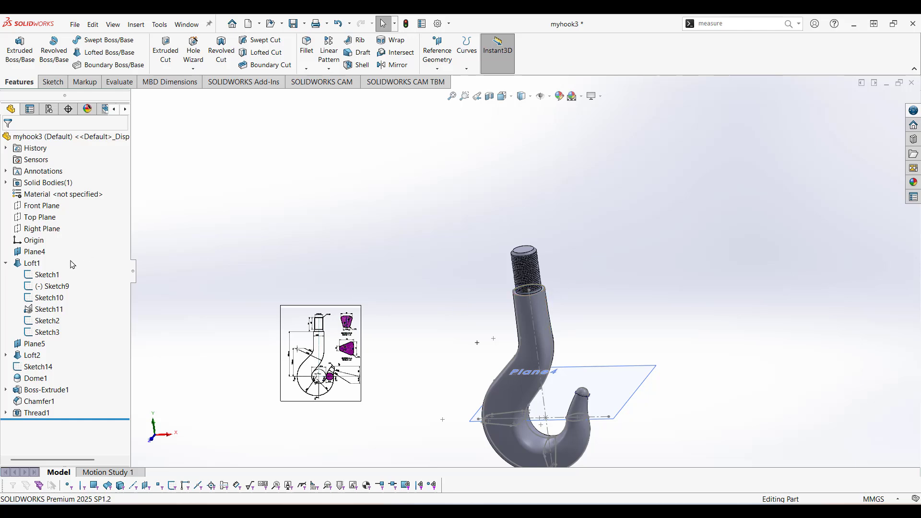
left_click(45, 276)
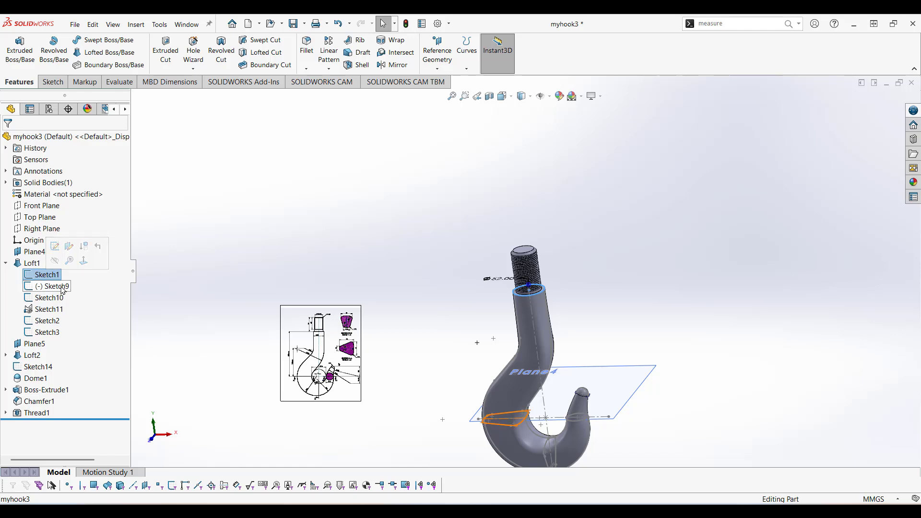
left_click(61, 288)
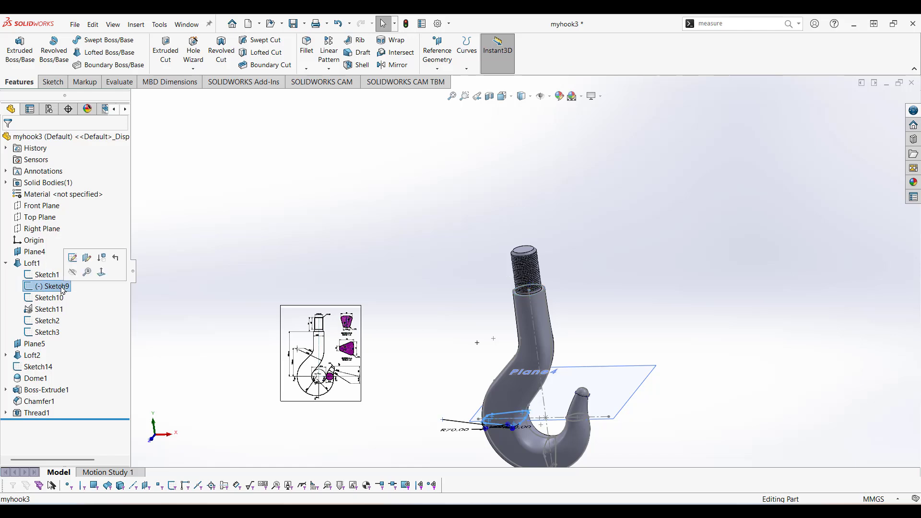
left_click(57, 299)
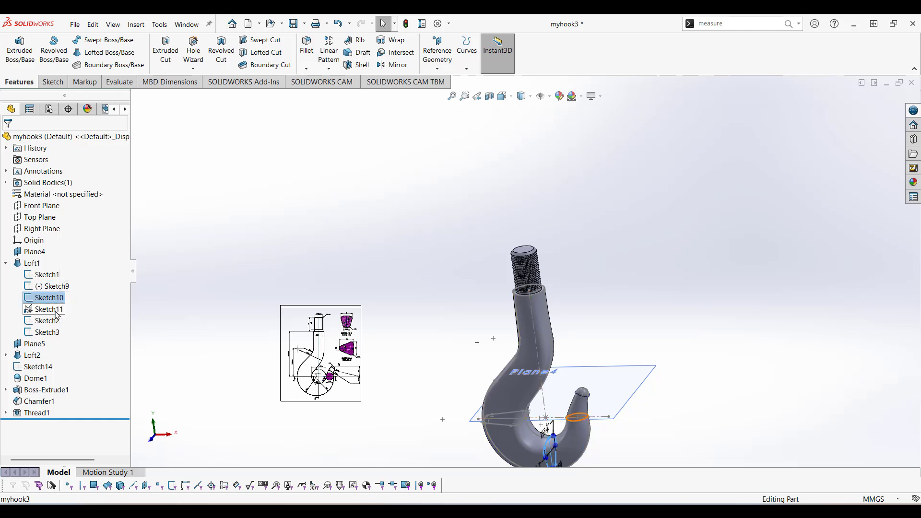
left_click(56, 312)
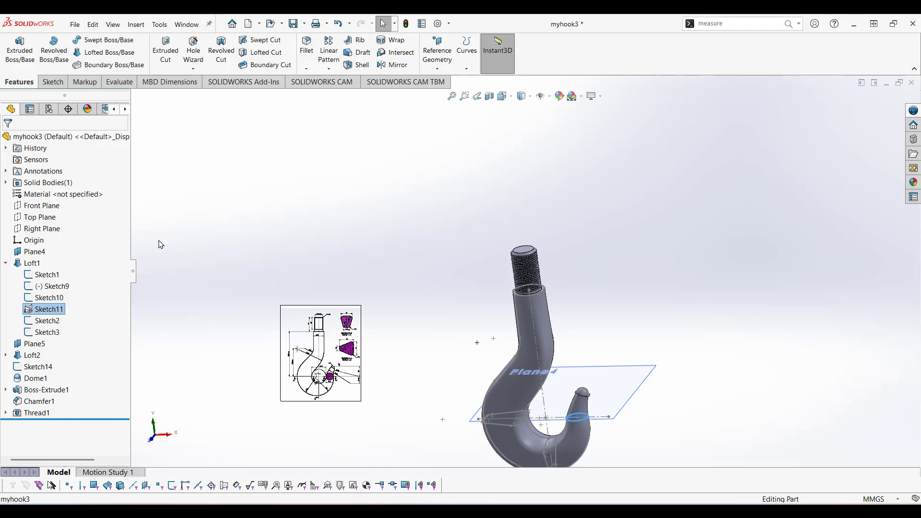
left_click(53, 321)
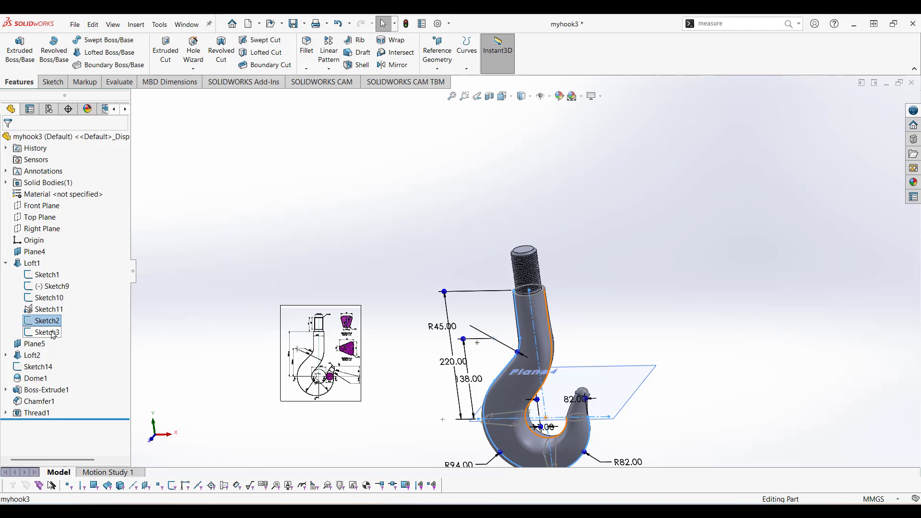
left_click(48, 332)
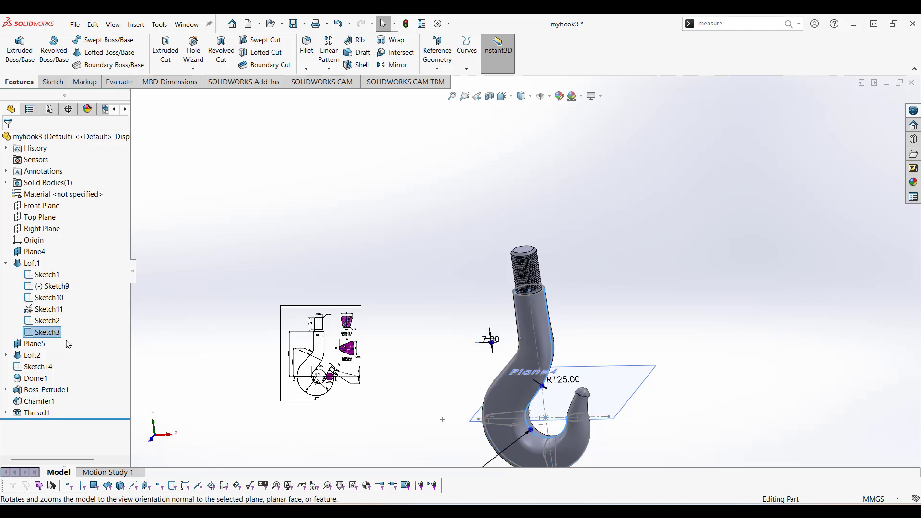
Review the profile and guide sketches that make up the hook tip's loft.
left_click(32, 356)
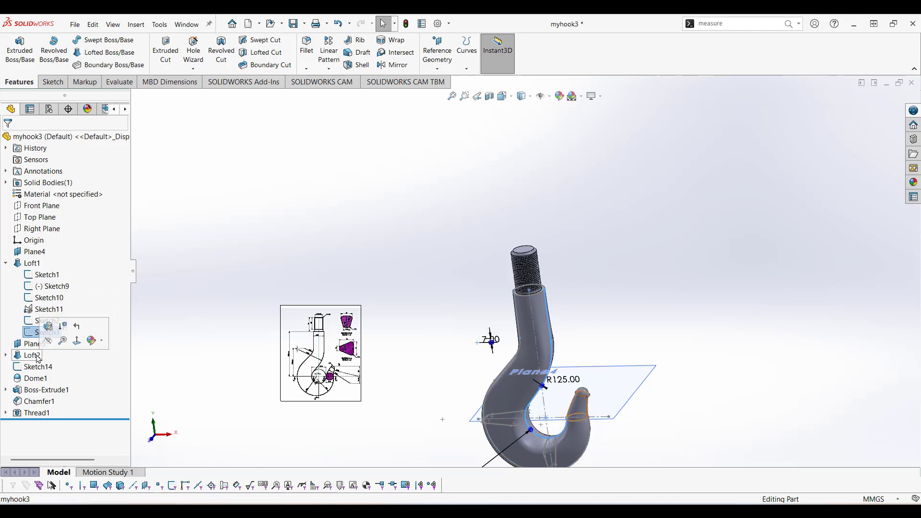
left_click(6, 355)
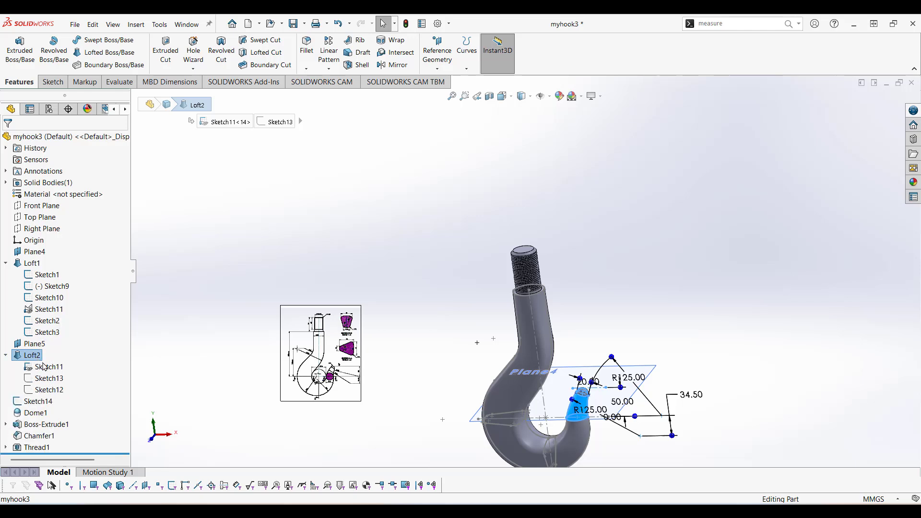
left_click(50, 368)
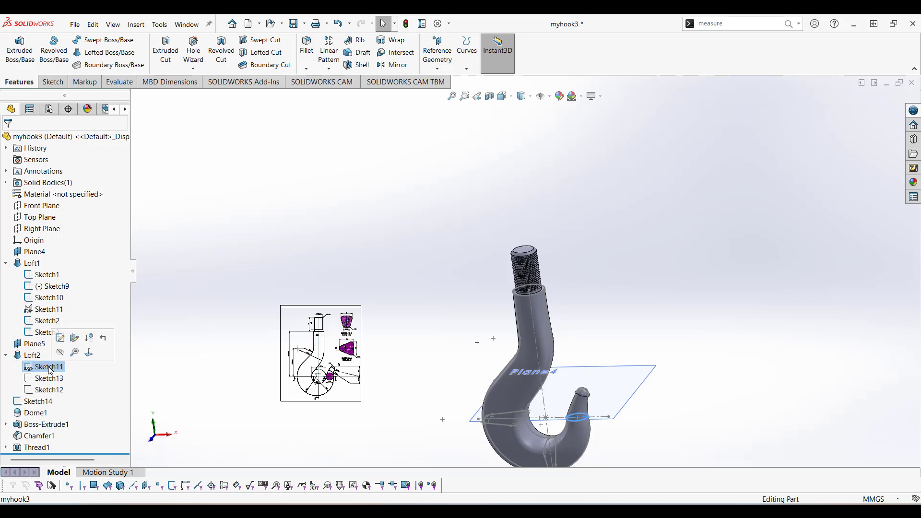
left_click(53, 379)
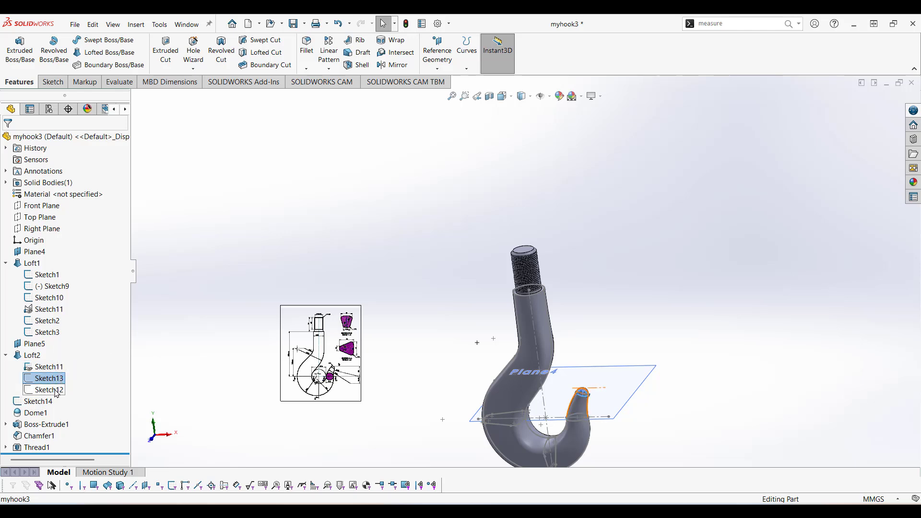
left_click(60, 389)
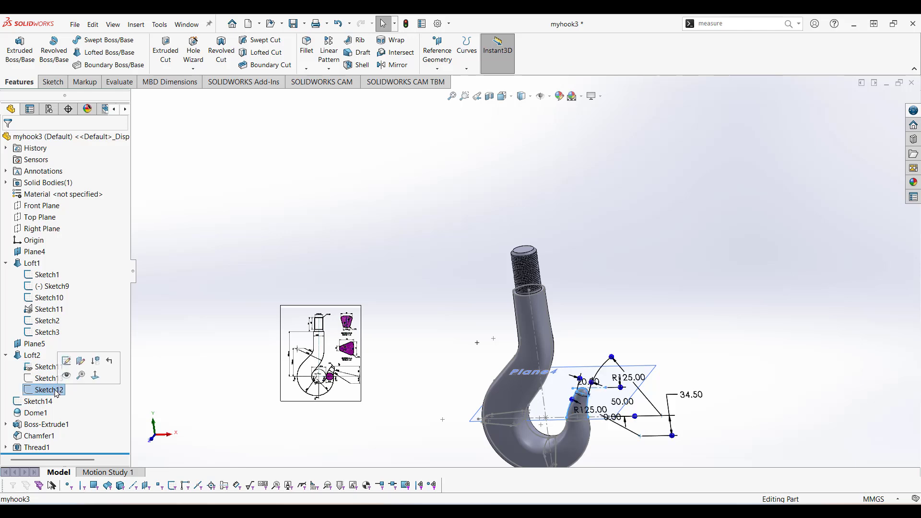
Review the tip dome and the shank's extrusion, chamfer and thread, and check the threaded end's callouts on the reference drawing.
left_click(36, 413)
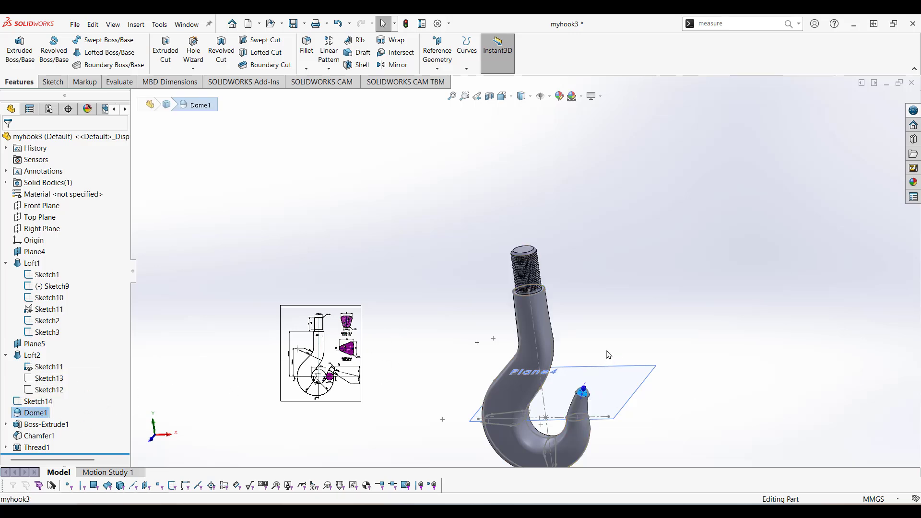
scroll(567, 386, "down", 6)
scroll(424, 345, "up", 8)
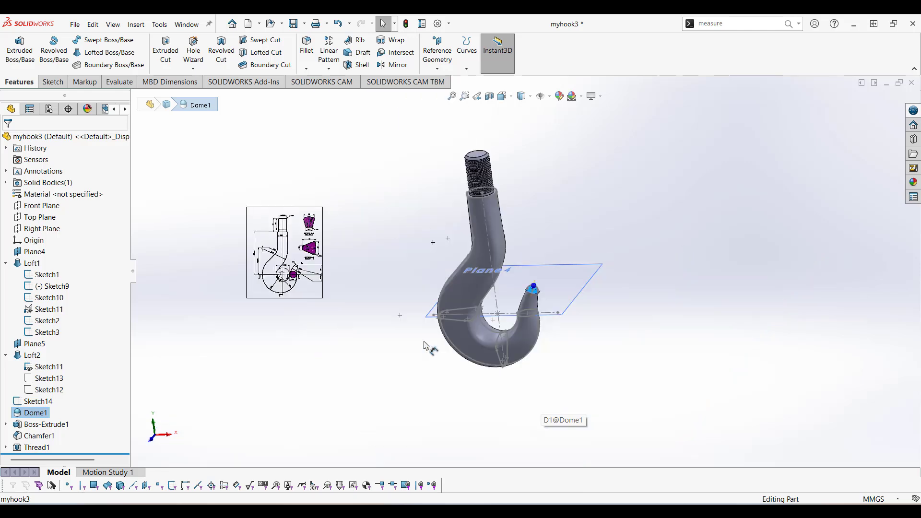
scroll(77, 355, "right", 2)
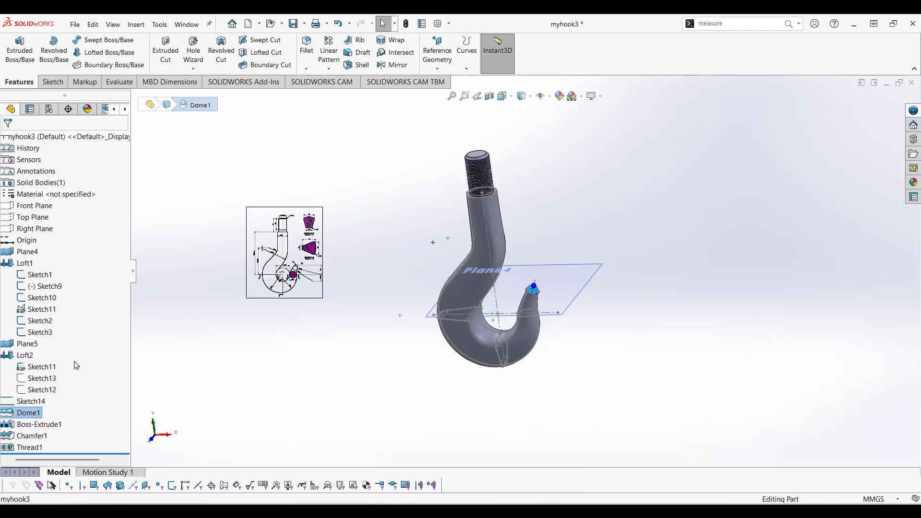
scroll(76, 366, "left", 2)
left_click(54, 424)
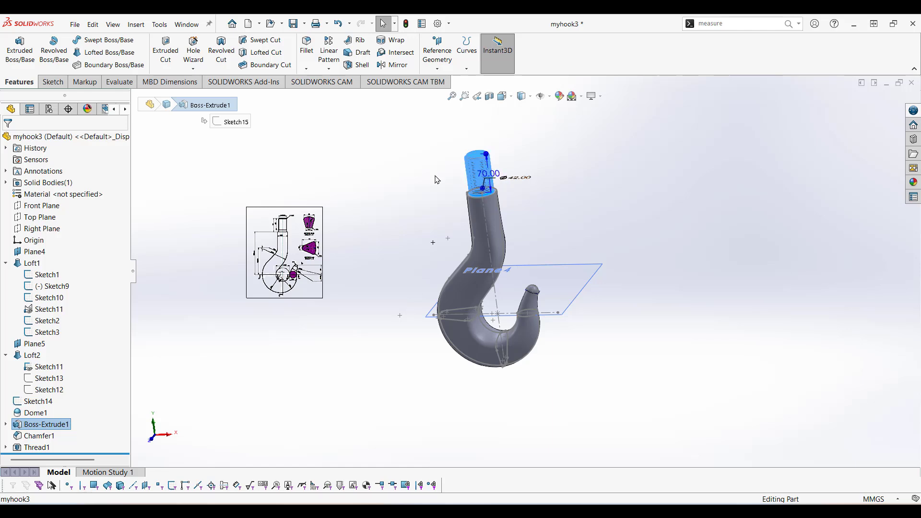
left_click(46, 438)
left_click(46, 447)
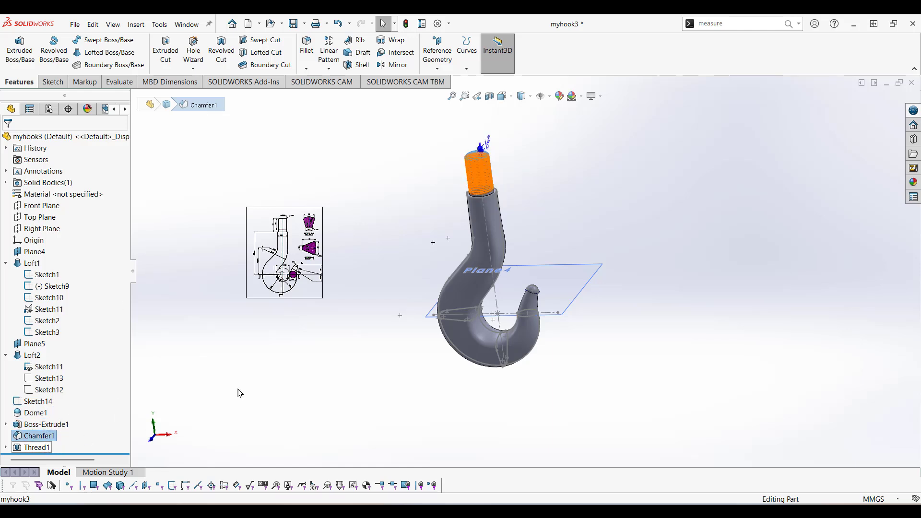
scroll(269, 223, "down", 10)
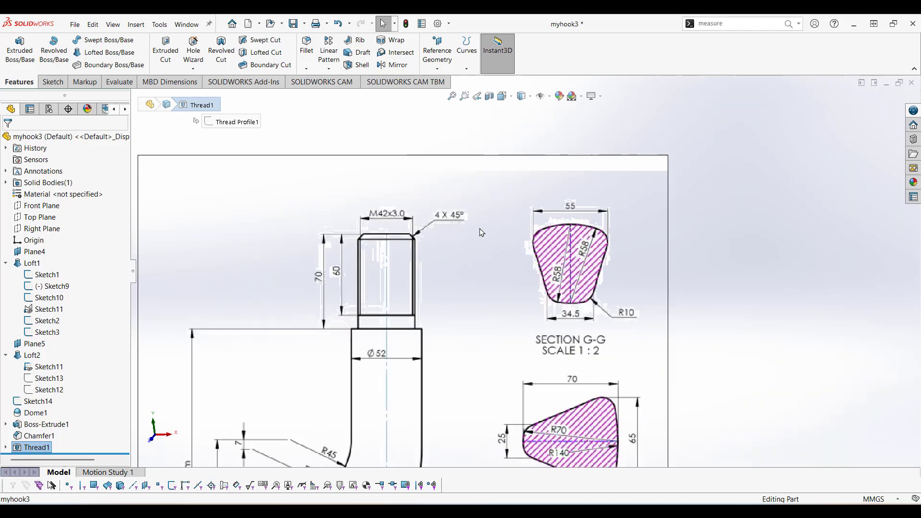
scroll(429, 234, "up", 10)
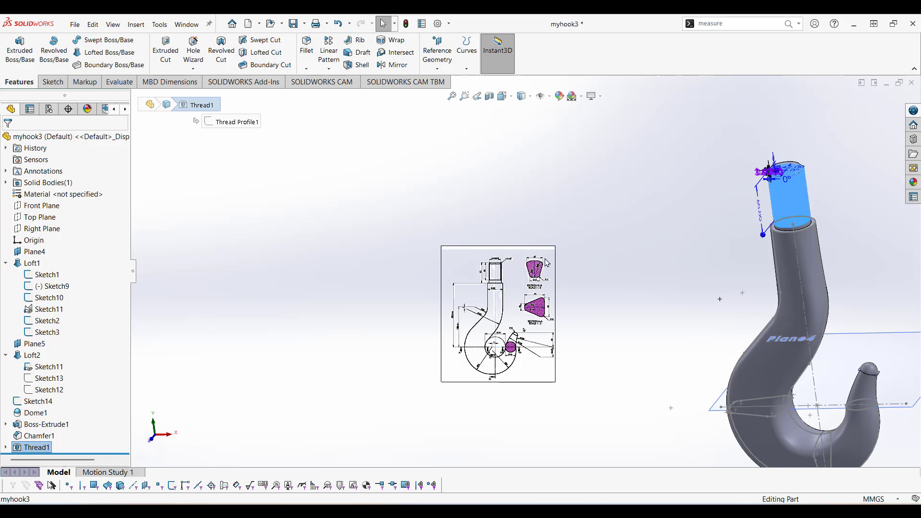
scroll(537, 258, "up", 1)
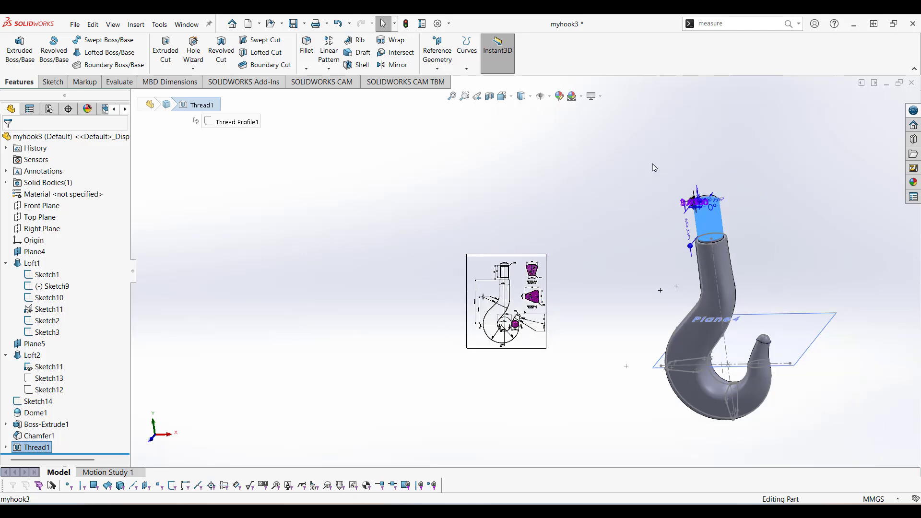